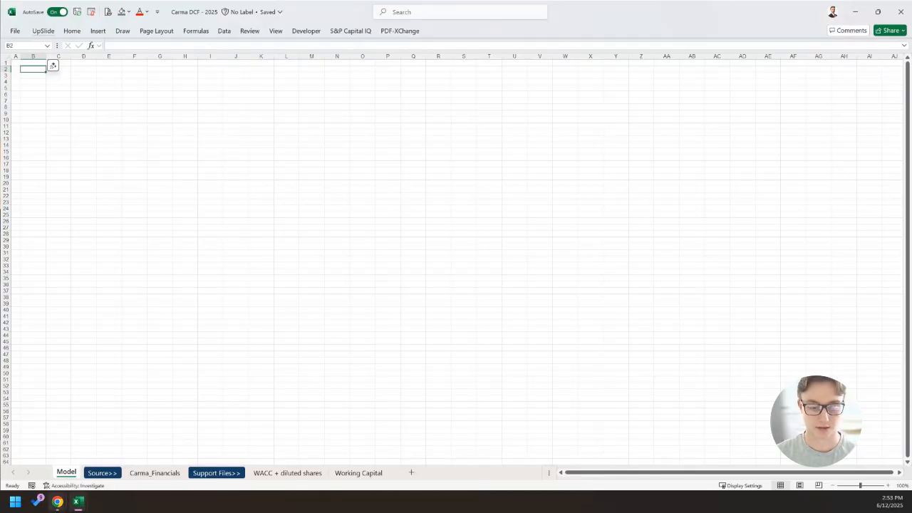
# Switch to the browser and look over the cover page of the Carma Limited IPO prospectus.
pyautogui.click(57, 501)
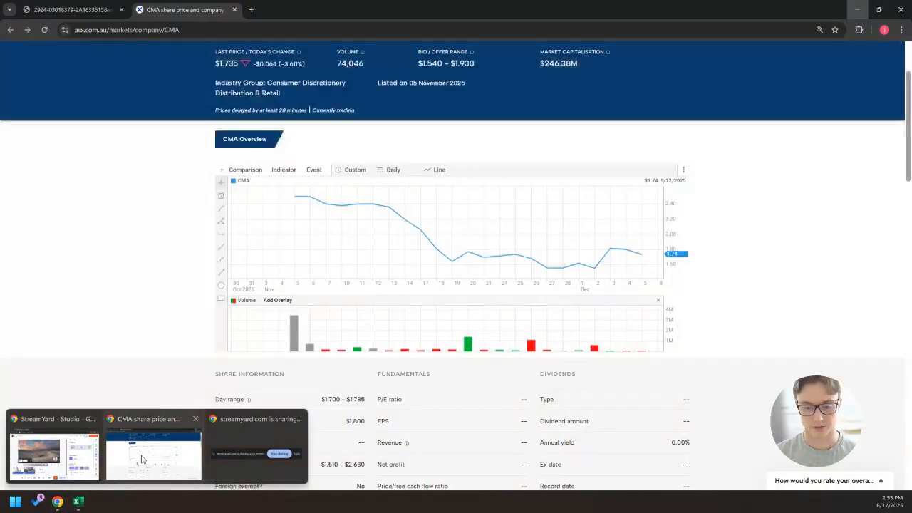
pyautogui.click(153, 456)
pyautogui.click(87, 6)
pyautogui.scroll(3, 515, 349)
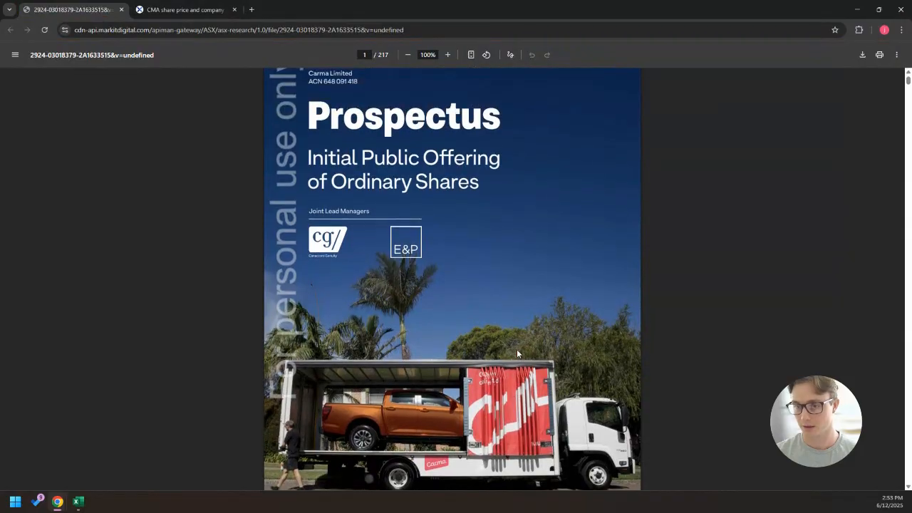
pyautogui.scroll(-4, 552, 372)
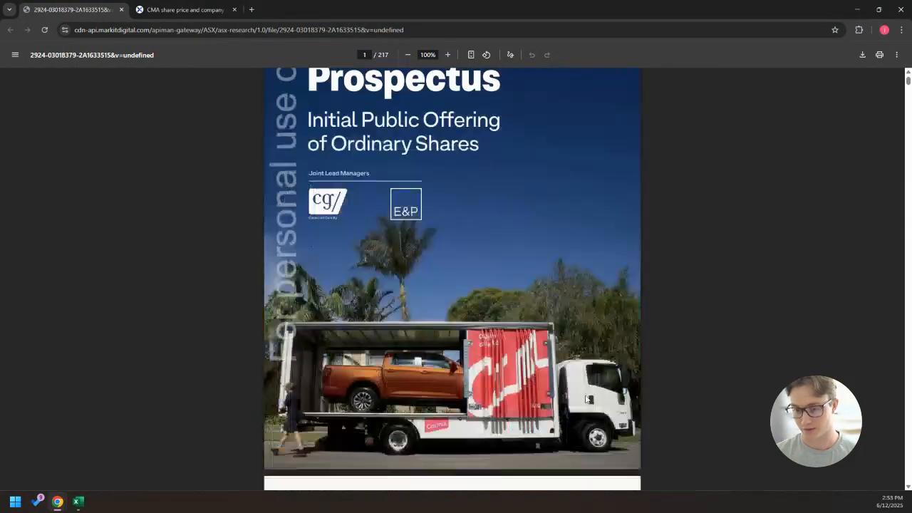
pyautogui.scroll(2, 585, 405)
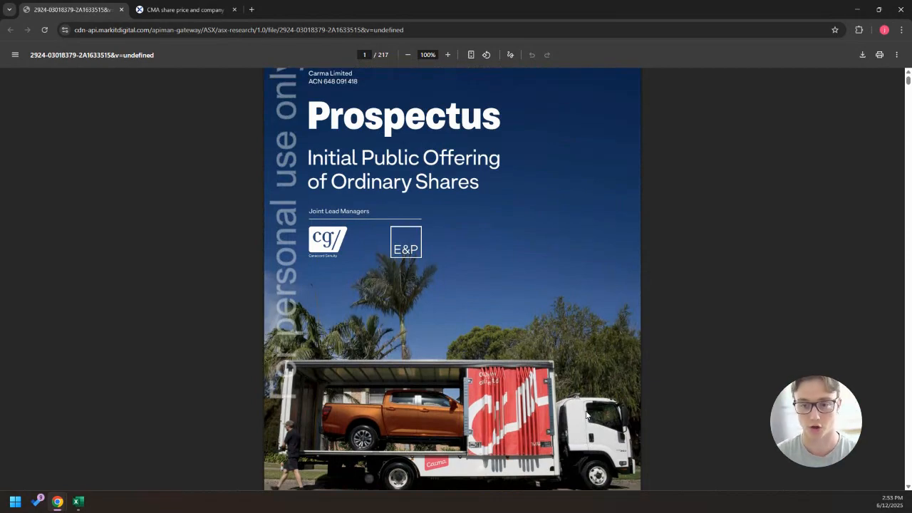
pyautogui.scroll(-1, 586, 413)
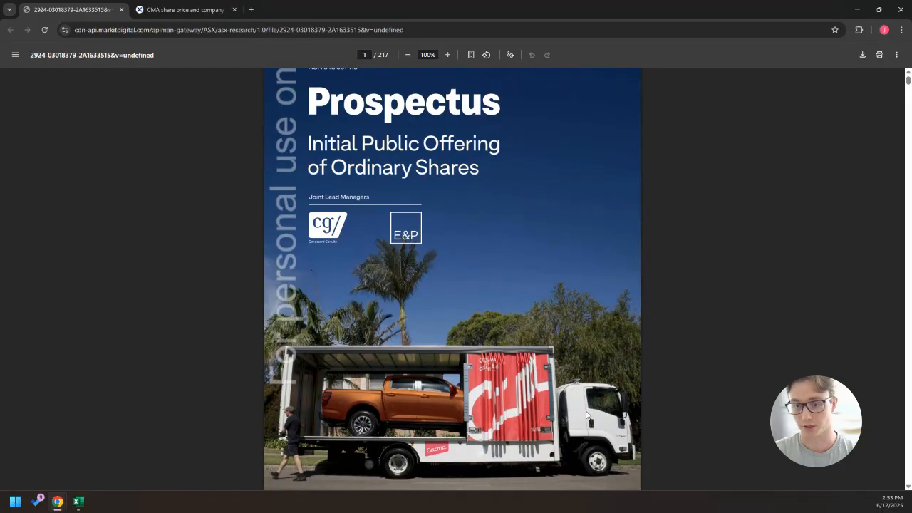
pyautogui.scroll(1, 585, 414)
pyautogui.scroll(-1, 590, 451)
pyautogui.scroll(1, 551, 440)
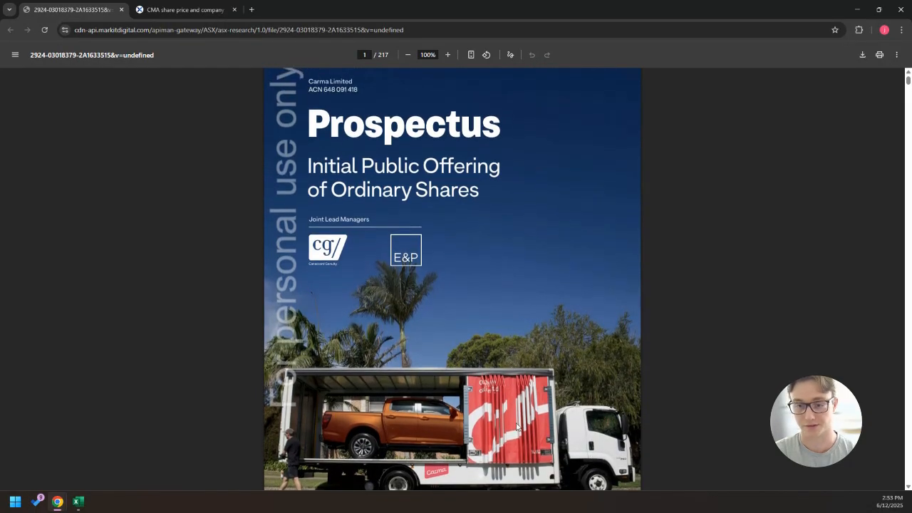
# Check the CMA share price chart on the ASX page and return to the Excel workbook.
pyautogui.click(183, 9)
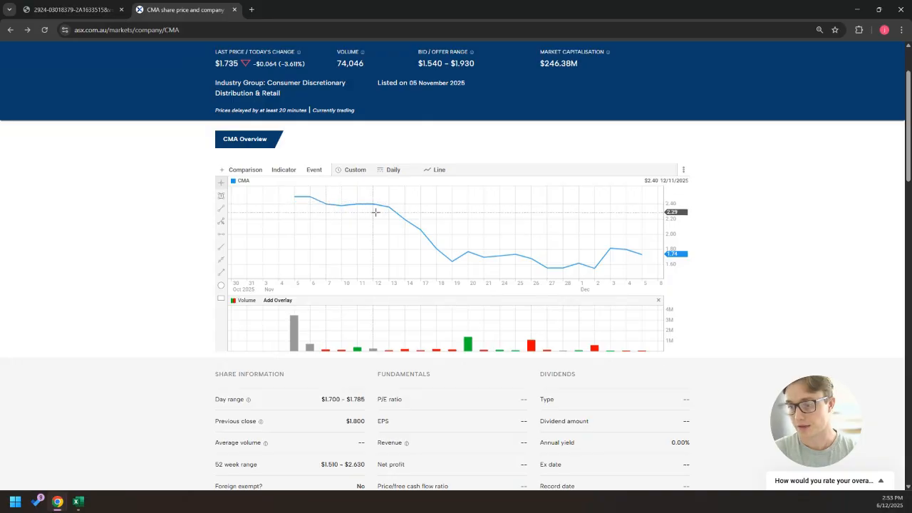
pyautogui.click(100, 16)
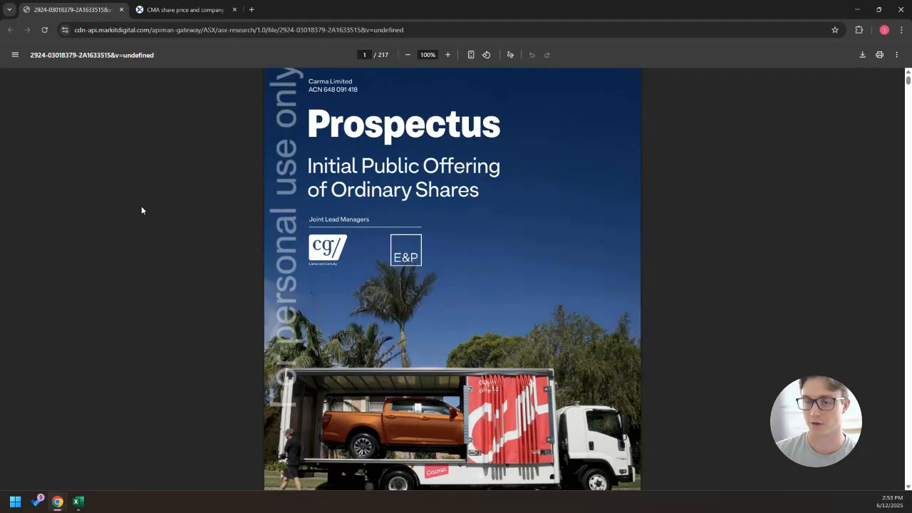
pyautogui.click(857, 10)
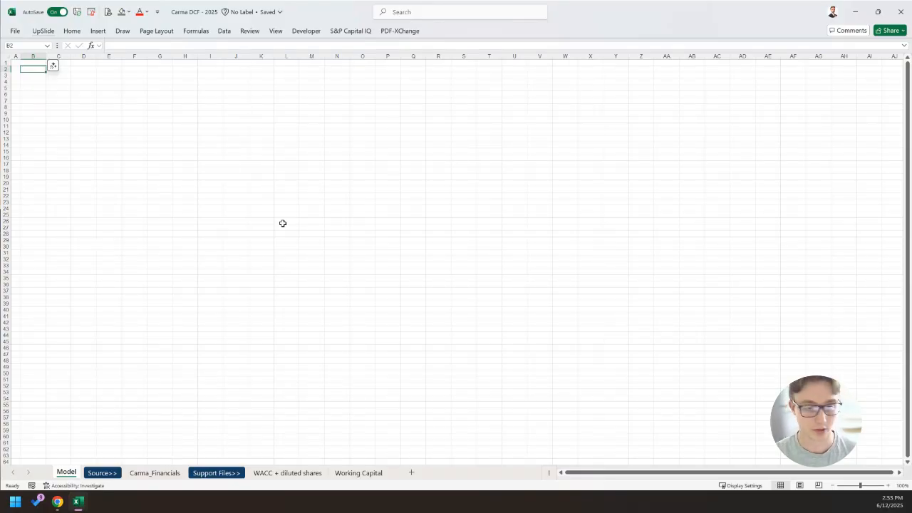
# Enter the heading Assumptions in cell B2 of the Model sheet and make it bold.
pyautogui.write('Assumption')
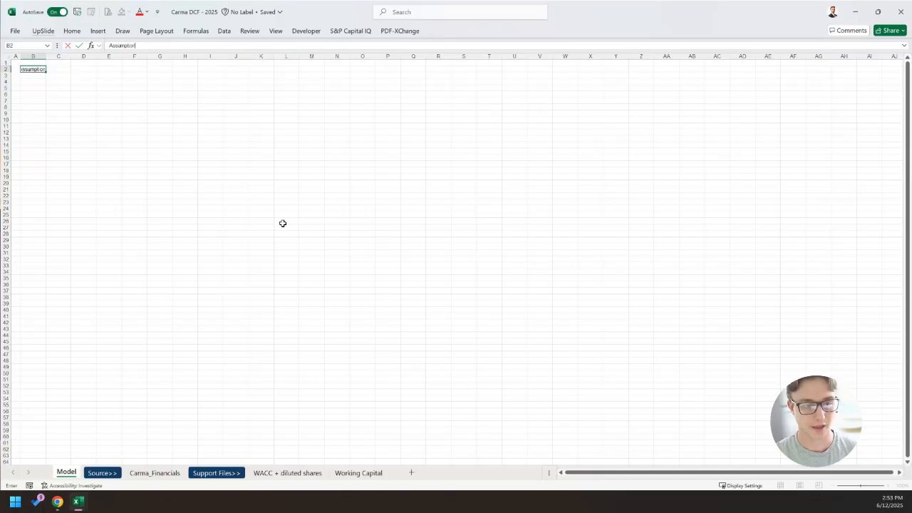
pyautogui.press('Return')
pyautogui.press('Up')
pyautogui.hotkey('ctrl', 'b')
pyautogui.press('Down')
# Fill the Assumptions heading row across B2:D2 with light blue.
pyautogui.press('Up')
pyautogui.hotkey('shift', 'Right')
pyautogui.hotkey('shift', 'Right')
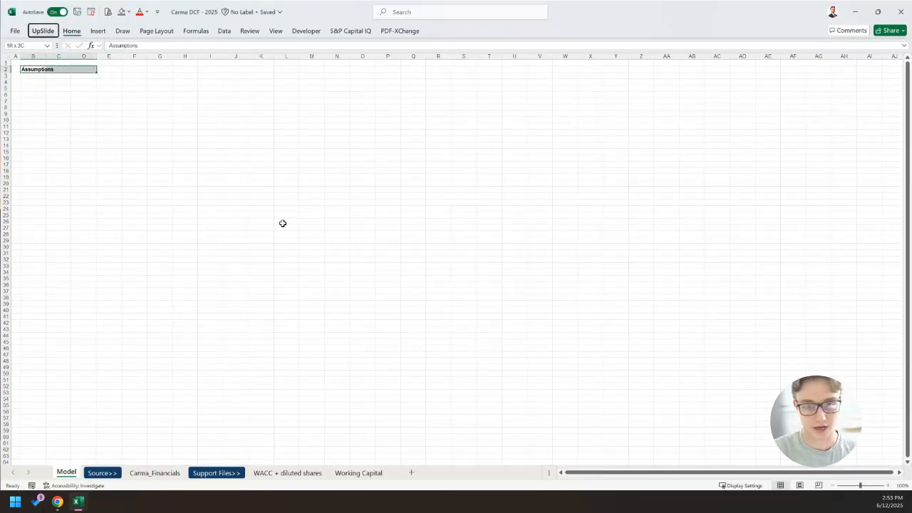
pyautogui.hotkey('alt', 'h')
pyautogui.press('h')
pyautogui.press('Return')
# Label cell B4 Ticker and put an outside border around the input cell C4.
pyautogui.press('Down')
pyautogui.press('Down')
pyautogui.write('1icker')
pyautogui.press('Return')
pyautogui.press('Up')
pyautogui.press('Right')
pyautogui.press('alt')
pyautogui.press('h')
pyautogui.press('b')
pyautogui.press('s')
pyautogui.press('Left')
# Label cell B5 Date and put an outside border around the input cell C5.
pyautogui.press('Down')
pyautogui.write('Date')
pyautogui.press('Return')
pyautogui.press('Up')
pyautogui.press('Right')
pyautogui.press('alt')
pyautogui.press('h')
pyautogui.press('b')
pyautogui.press('s')
pyautogui.press('Left')
# Enter CMA as the ticker in C4, centred and with a light orange fill.
pyautogui.press('Up')
pyautogui.press('Right')
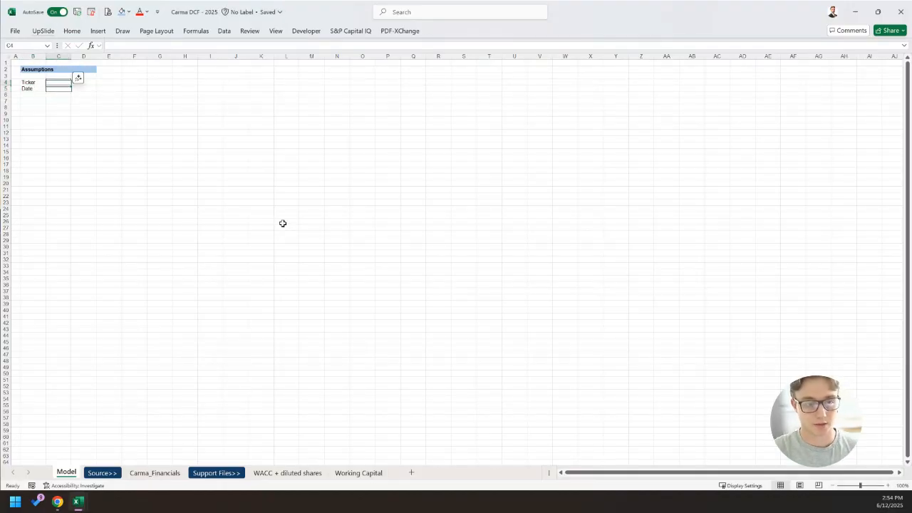
pyautogui.write('CMA')
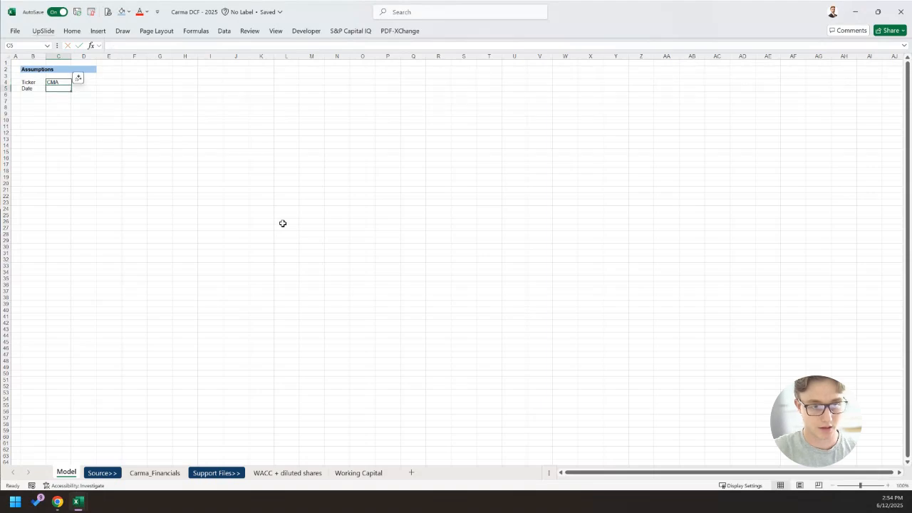
pyautogui.press('alt')
pyautogui.press('h')
pyautogui.press('Escape')
pyautogui.press('Escape')
pyautogui.press('alt')
pyautogui.press('h')
pyautogui.press('h')
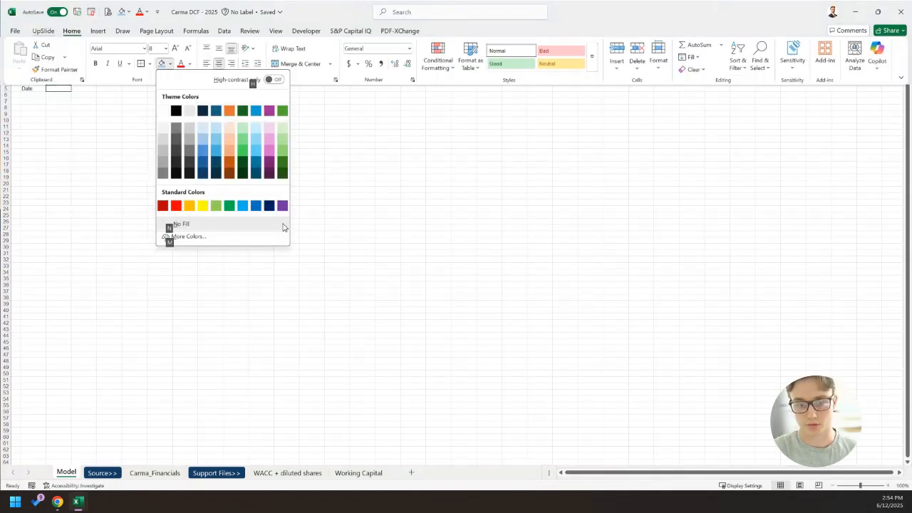
pyautogui.press('Return')
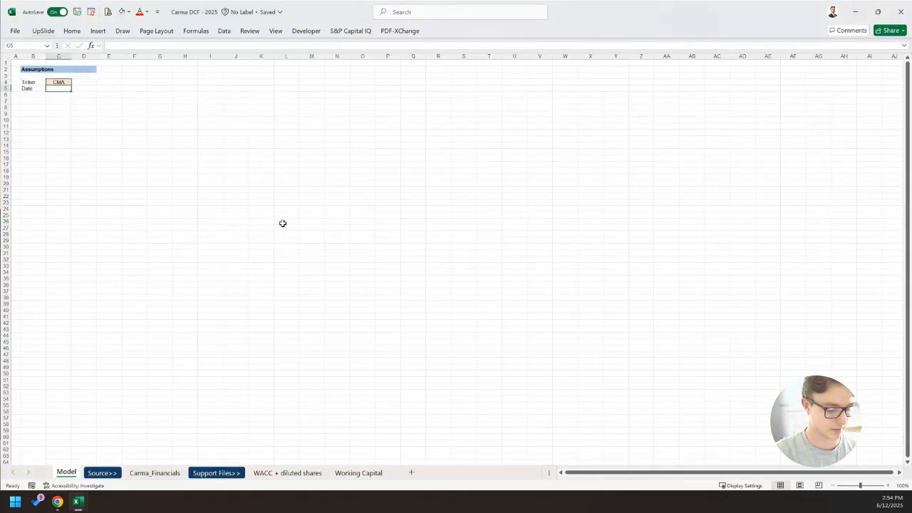
# Enter today's date in C5 with =TODAY() and convert the formula to a fixed value.
pyautogui.write('=today()')
pyautogui.hotkey('ctrl', 'Return')
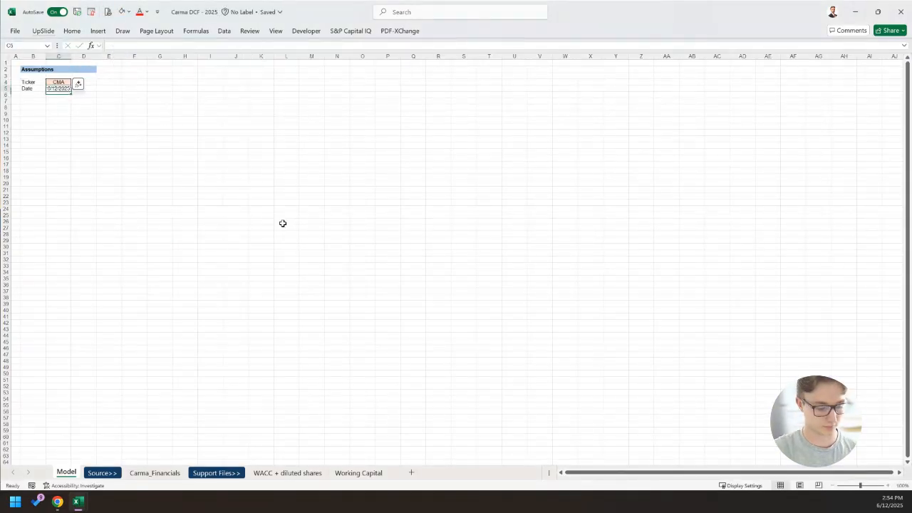
pyautogui.hotkey('ctrl', 'c')
pyautogui.hotkey('ctrl', 'alt', 'v')
pyautogui.press('v')
pyautogui.press('Return')
pyautogui.press('Left')
pyautogui.press('Right')
pyautogui.press('Escape')
# Copy the Assumptions heading from B2 into B8 to start a second section.
pyautogui.press('Down')
pyautogui.press('Left')
pyautogui.press('Right')
pyautogui.press('Left')
pyautogui.press('Down')
pyautogui.press('Up')
pyautogui.press('Up')
pyautogui.press('Up')
pyautogui.press('Up')
pyautogui.press('Up')
pyautogui.hotkey('ctrl', 'c')
pyautogui.press('Down')
pyautogui.press('Down')
pyautogui.press('Down')
pyautogui.press('Down')
pyautogui.press('Down')
pyautogui.press('Down')
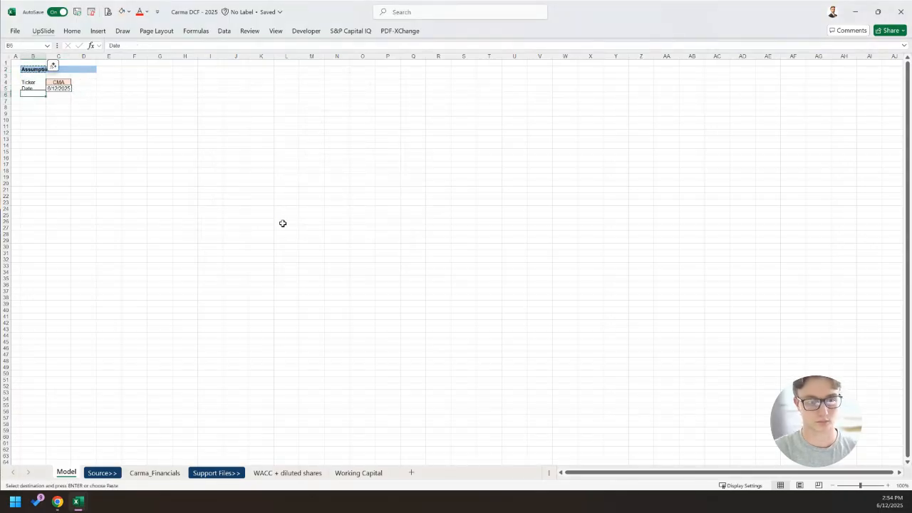
pyautogui.press('Return')
# Fill the second heading row across B8:L8 with a medium blue.
pyautogui.press('Down')
pyautogui.press('Up')
pyautogui.hotkey('shift', 'Right')
pyautogui.hotkey('shift', 'Right')
pyautogui.hotkey('shift', 'Right')
pyautogui.hotkey('shift', 'Right')
pyautogui.hotkey('shift', 'Right')
pyautogui.hotkey('shift', 'Right')
pyautogui.hotkey('shift', 'Right')
pyautogui.hotkey('shift', 'Right')
pyautogui.hotkey('shift', 'Right')
pyautogui.hotkey('shift', 'Right')
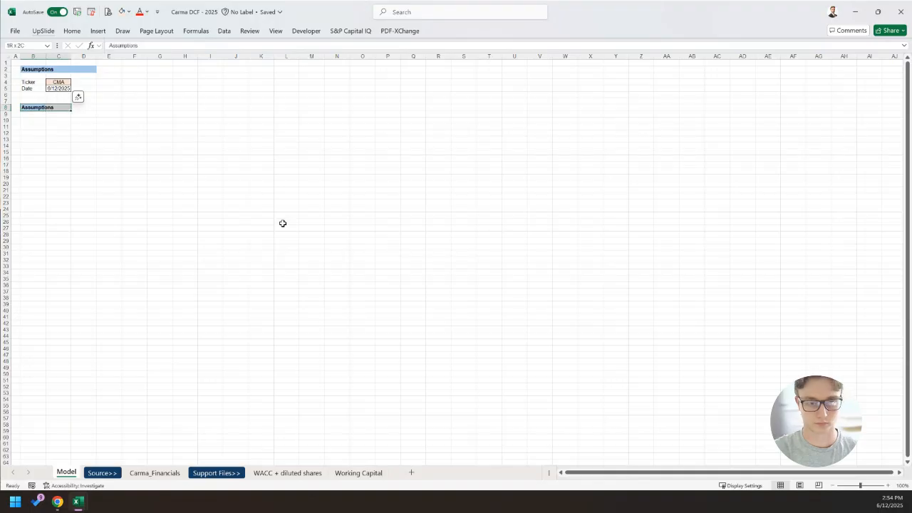
pyautogui.press('alt')
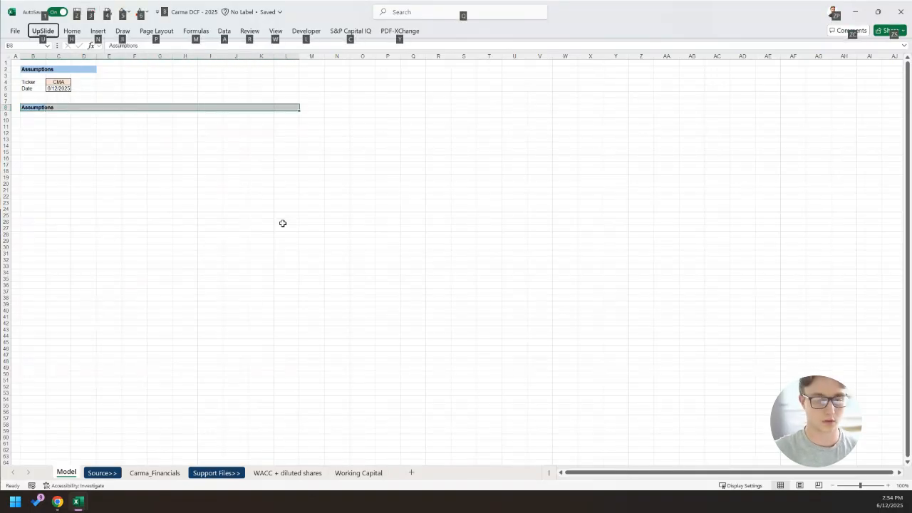
pyautogui.press('h')
pyautogui.press('h')
pyautogui.press('Right')
pyautogui.press('Right')
pyautogui.press('Right')
pyautogui.press('Down')
pyautogui.press('Down')
pyautogui.press('Return')
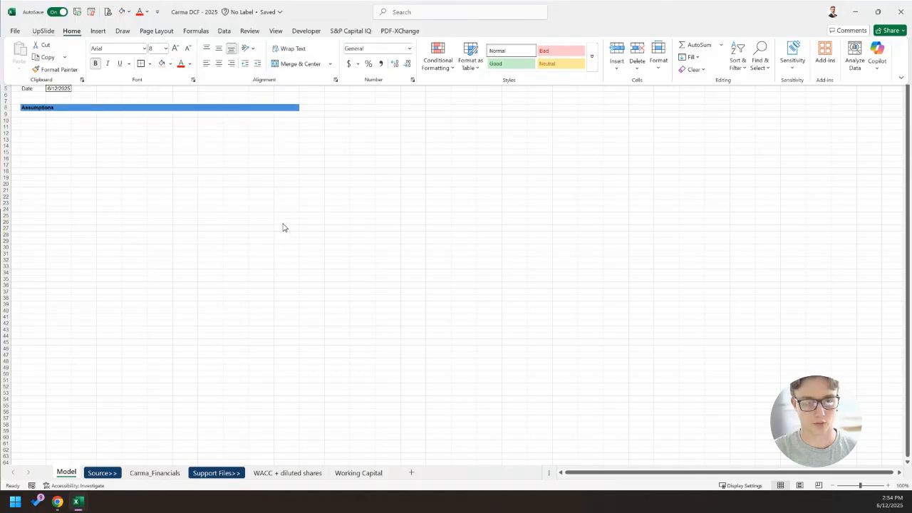
pyautogui.hotkey('ctrl', 'F1')
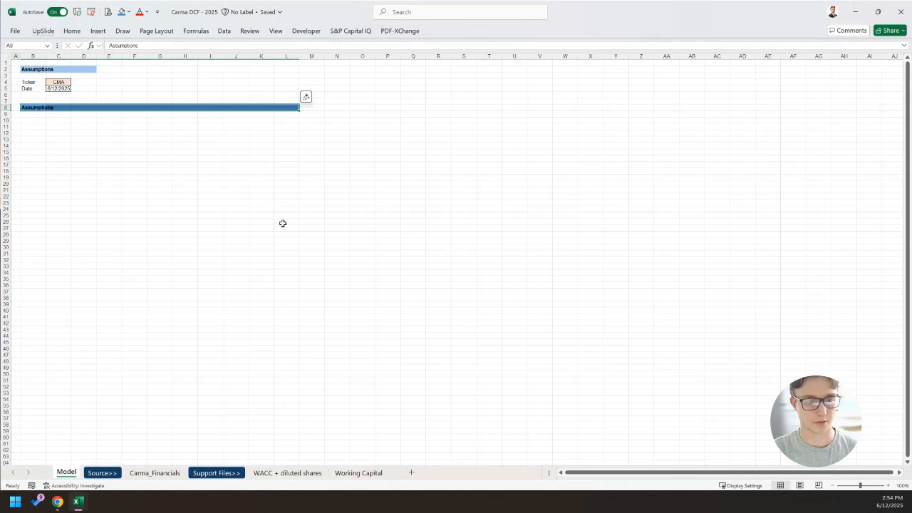
# Give the row 8 heading white text and apply its formatting to the Assumptions heading in row 2.
pyautogui.press('Left')
pyautogui.press('Right')
pyautogui.hotkey('ctrl', 'c')
pyautogui.press('Up')
pyautogui.press('Up')
pyautogui.press('Up')
pyautogui.press('Up')
pyautogui.press('Up')
pyautogui.press('Up')
pyautogui.hotkey('shift', 'Right')
pyautogui.hotkey('shift', 'Right')
pyautogui.hotkey('shift', 'Right')
pyautogui.hotkey('ctrl', 'alt', 'v')
pyautogui.press('t')
pyautogui.press('Return')
# Extend the blue heading bar in row 2 across to column M.
pyautogui.press('Down')
pyautogui.press('Up')
pyautogui.press('Right')
pyautogui.press('Right')
pyautogui.press('Right')
pyautogui.hotkey('shift', 'Right')
pyautogui.hotkey('shift', 'Right')
pyautogui.hotkey('shift', 'Right')
pyautogui.hotkey('shift', 'Right')
pyautogui.hotkey('shift', 'Right')
pyautogui.hotkey('shift', 'Right')
pyautogui.hotkey('shift', 'Right')
pyautogui.hotkey('shift', 'Right')
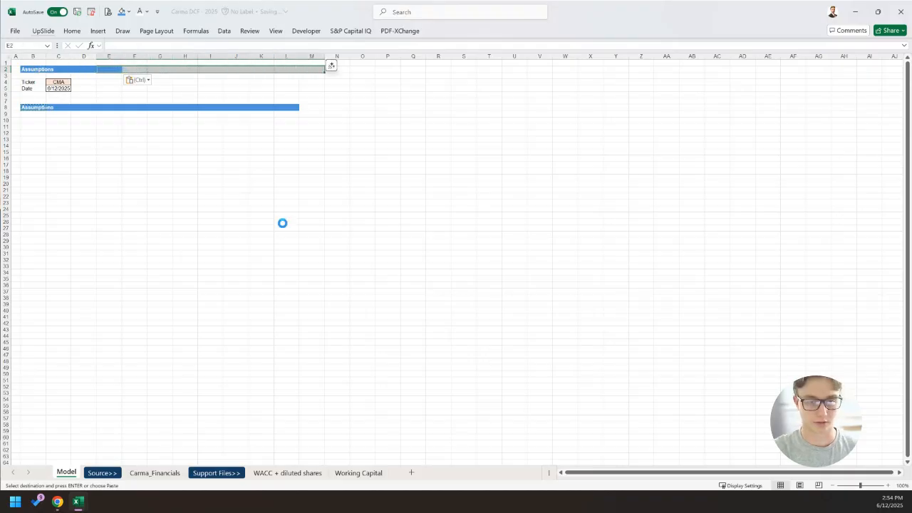
pyautogui.hotkey('ctrl', 'r')
# Enter the bold label Revenue in B10 under the second section heading.
pyautogui.press('Left')
pyautogui.press('Left')
pyautogui.press('Left')
pyautogui.press('Left')
pyautogui.press('Down')
pyautogui.press('Down')
pyautogui.press('Down')
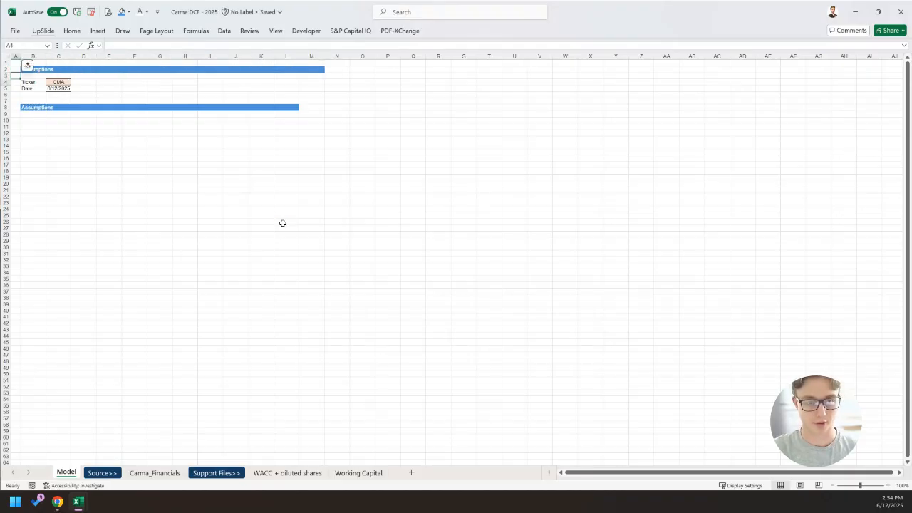
pyautogui.press('Down')
pyautogui.press('Down')
pyautogui.press('Down')
pyautogui.press('Down')
pyautogui.press('Right')
pyautogui.press('Down')
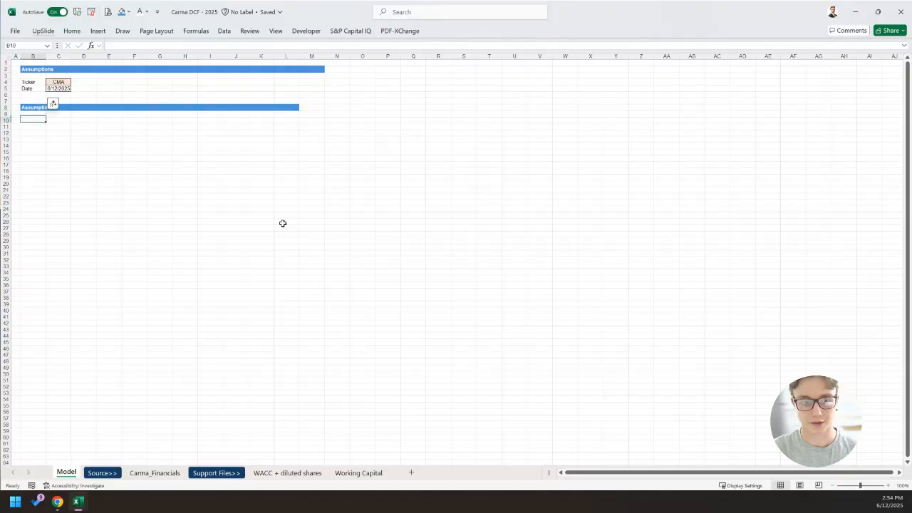
pyautogui.press('Up')
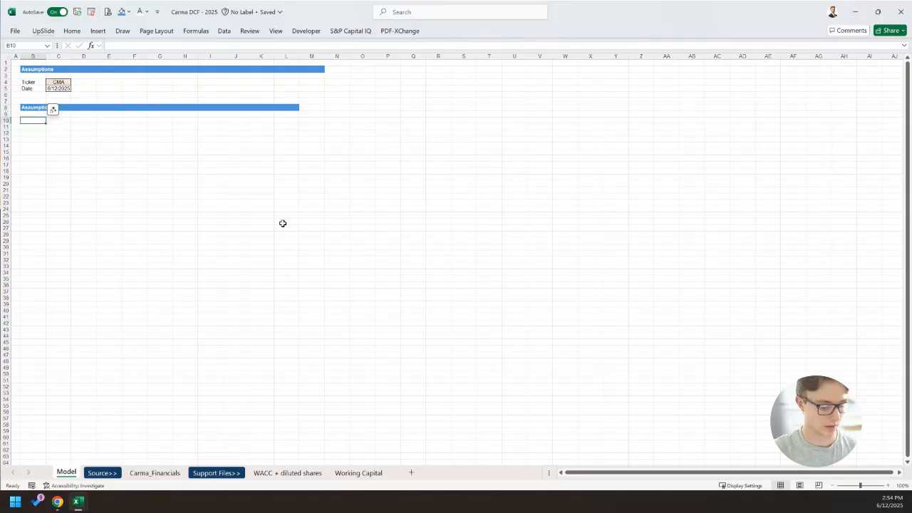
pyautogui.write('Rev')
pyautogui.press('Return')
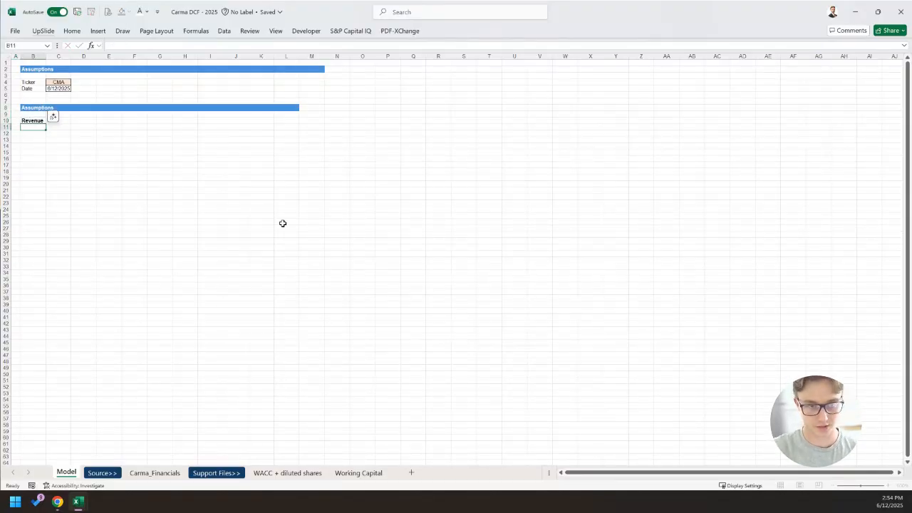
# Examine the revenue, cost and expense lines of the profit and loss statement on the Carma_Financials sheet.
pyautogui.press('Up')
pyautogui.press('Down')
pyautogui.press('Up')
pyautogui.hotkey('ctrl', 'pagedown')
pyautogui.hotkey('ctrl', 'pagedown')
pyautogui.hotkey('ctrl', 'pagedown')
pyautogui.hotkey('ctrl', 'pagedown')
pyautogui.hotkey('ctrl', 'pagedown')
pyautogui.hotkey('ctrl', 'pageup')
pyautogui.hotkey('ctrl', 'pageup')
pyautogui.hotkey('ctrl', 'pageup')
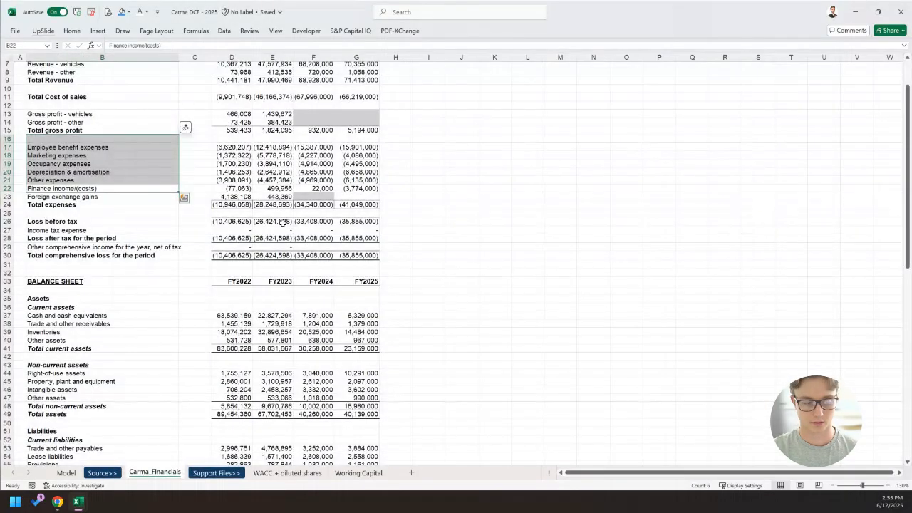
pyautogui.hotkey('ctrl', 'Home')
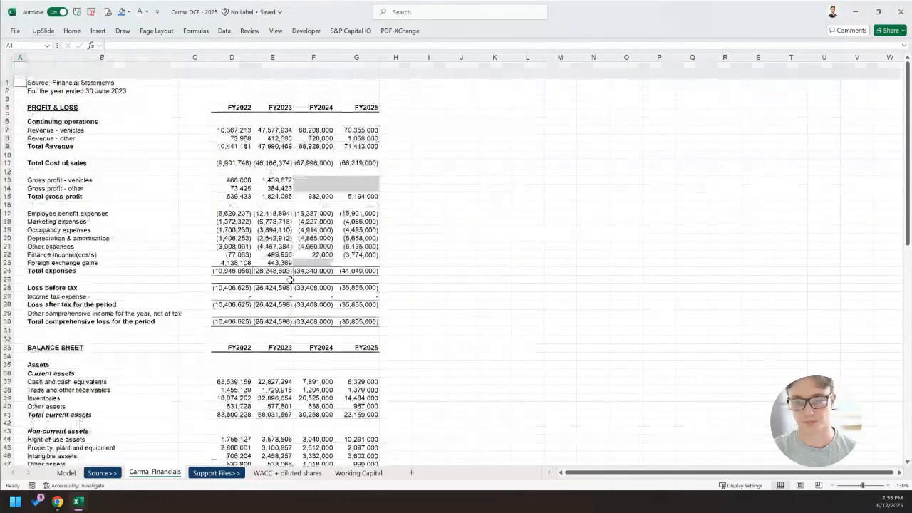
pyautogui.scroll(-1, 291, 280)
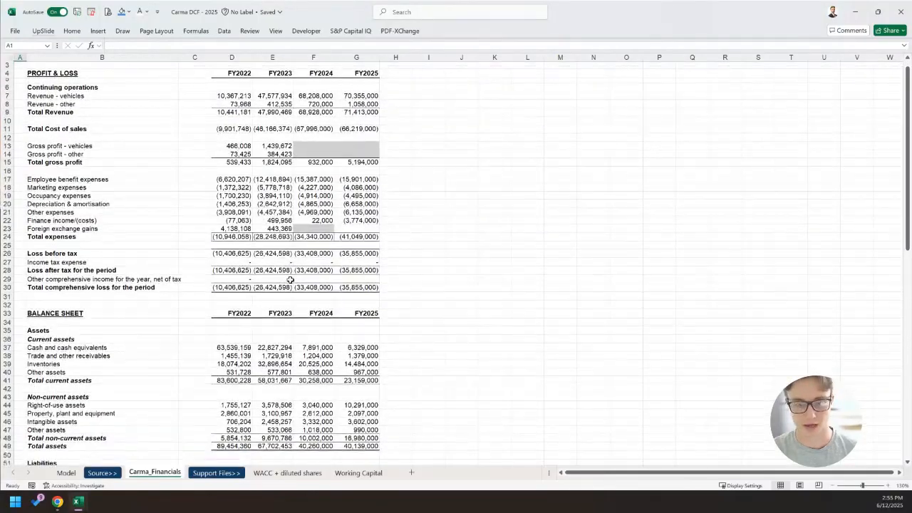
pyautogui.scroll(1, 290, 280)
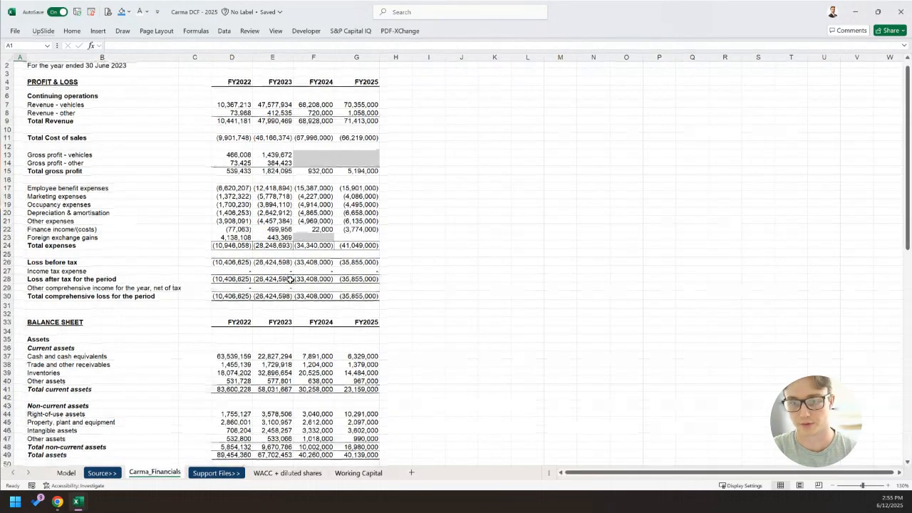
pyautogui.moveTo(373, 119); pyautogui.dragTo(424, 82)
pyautogui.hotkey('ctrl', 'pageup')
pyautogui.hotkey('ctrl', 'pageup')
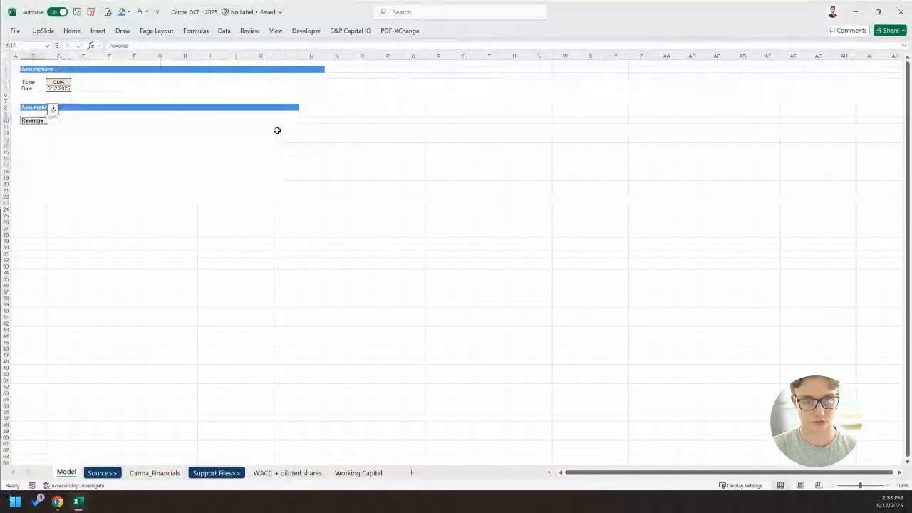
# Insert two blank rows above the Revenue label on the Model sheet.
pyautogui.hotkey('shift', 'space')
pyautogui.press('i')
pyautogui.press('r')
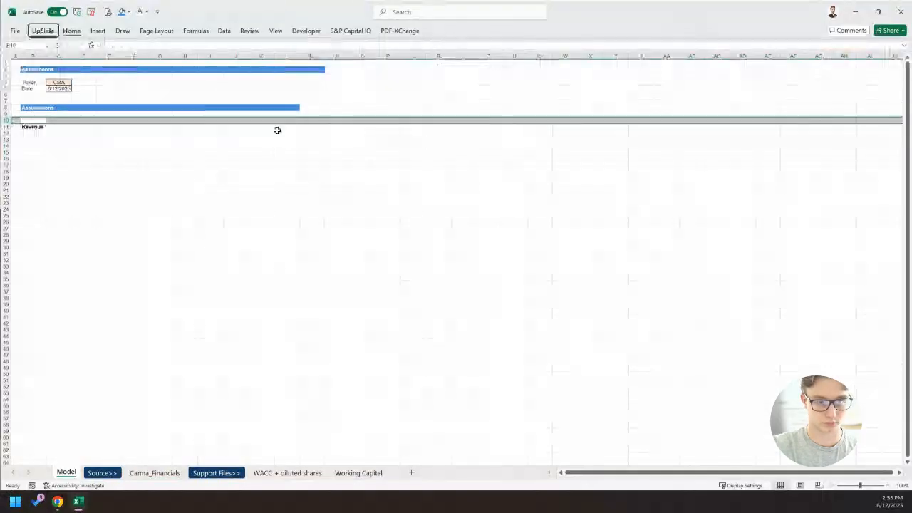
pyautogui.press('F4')
# Start the year header in row 11 with 2022 in F11 and the formula =F11+1 in G11.
pyautogui.press('Down')
pyautogui.press('Right')
pyautogui.press('Right')
pyautogui.press('Right')
pyautogui.press('Right')
pyautogui.write('2022')
pyautogui.press('Right')
pyautogui.write('=')
pyautogui.press('Left')
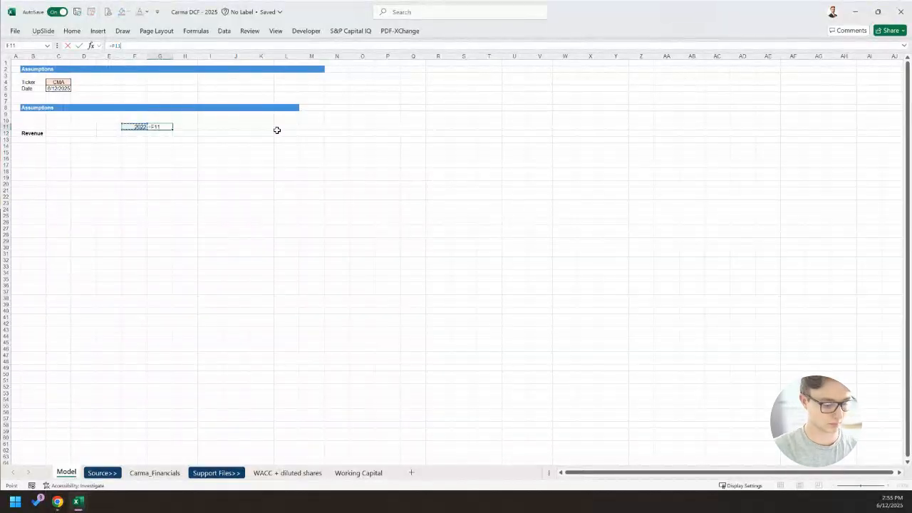
pyautogui.write('+1')
pyautogui.hotkey('ctrl', 'Return')
# Fill the year formula from G11 across to I11.
pyautogui.hotkey('shift', 'Right')
pyautogui.hotkey('shift', 'Right')
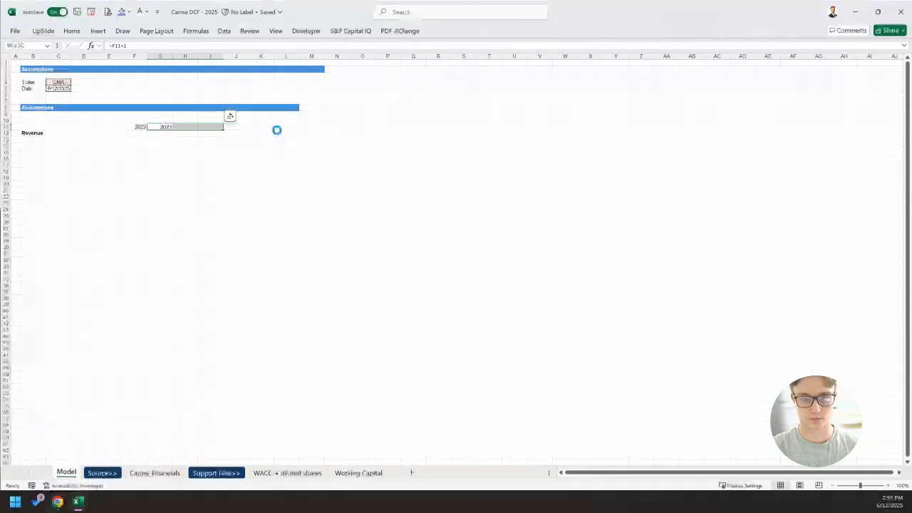
pyautogui.hotkey('ctrl', 'r')
pyautogui.press('Left')
pyautogui.press('Right')
pyautogui.press('Right')
pyautogui.press('Right')
pyautogui.press('Left')
pyautogui.press('Left')
pyautogui.press('Right')
pyautogui.press('Right')
pyautogui.press('Right')
pyautogui.press('Left')
pyautogui.press('Right')
pyautogui.press('Left')
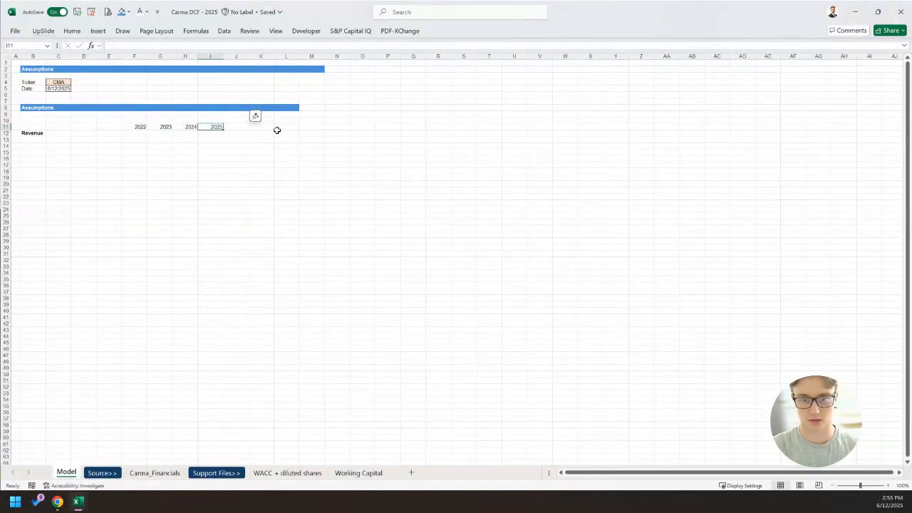
# Extend the year formula in row 11 from I11 across to N11 for the forecast years.
pyautogui.hotkey('shift', 'Right')
pyautogui.hotkey('shift', 'Right')
pyautogui.hotkey('shift', 'Right')
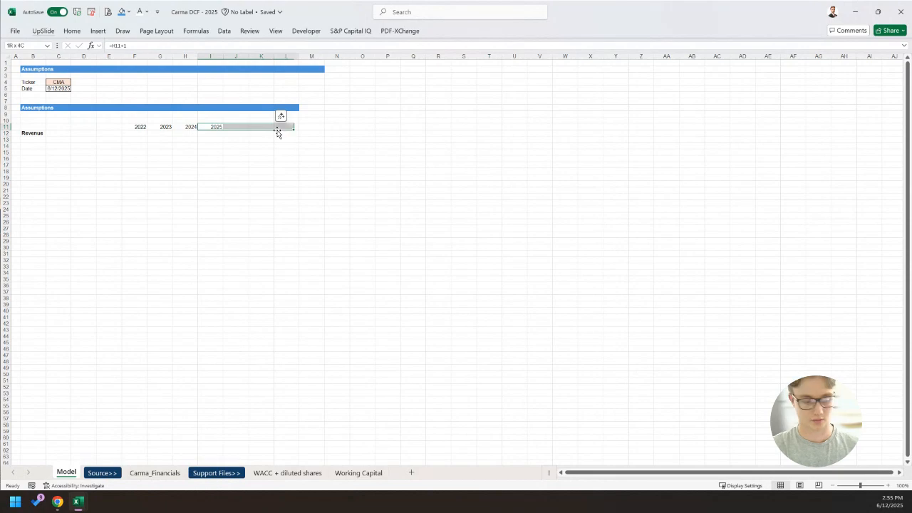
pyautogui.hotkey('ctrl', 'r')
pyautogui.press('Right')
pyautogui.press('Left')
pyautogui.press('Right')
pyautogui.press('Right')
pyautogui.press('Right')
pyautogui.press('Right')
pyautogui.press('Left')
pyautogui.press('Left')
pyautogui.hotkey('shift', 'Right')
pyautogui.hotkey('shift', 'Right')
pyautogui.hotkey('shift', 'Right')
pyautogui.hotkey('ctrl', 'r')
# Extend the blue Assumptions heading bar in row 8 across to column N.
pyautogui.press('Left')
pyautogui.press('Up')
pyautogui.press('Up')
pyautogui.press('Right')
pyautogui.press('Up')
pyautogui.press('Right')
pyautogui.hotkey('shift', 'Right')
pyautogui.hotkey('shift', 'Right')
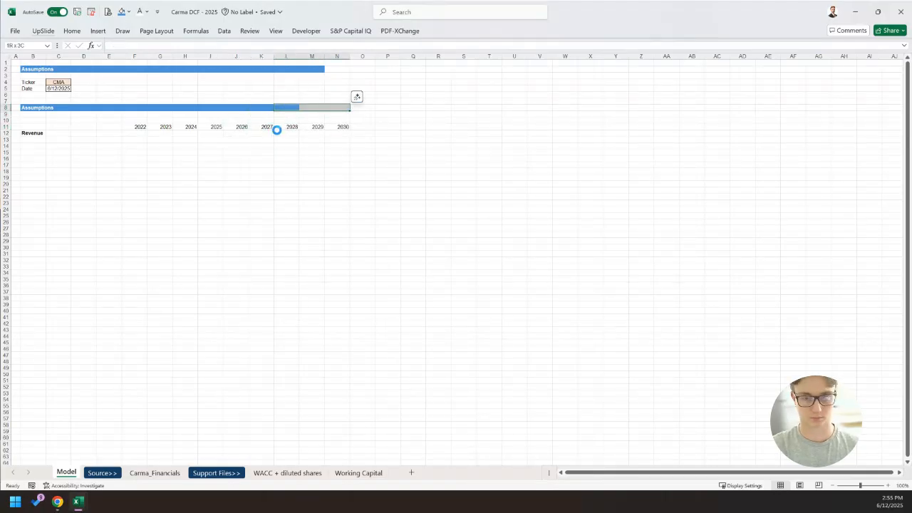
# Extend the blue heading bar in row 2 across to column N by copying the L2 formatting.
pyautogui.press('Up')
pyautogui.press('Up')
pyautogui.press('Up')
pyautogui.press('Up')
pyautogui.press('Up')
pyautogui.press('Up')
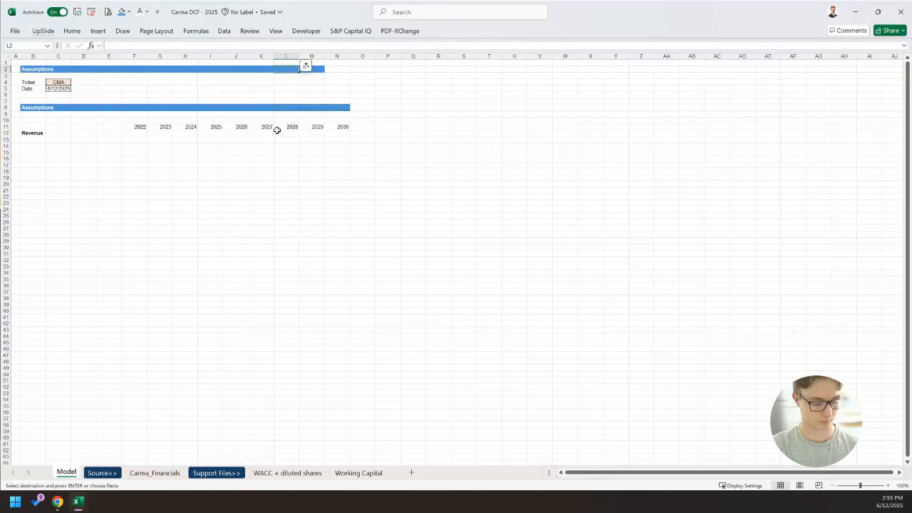
pyautogui.hotkey('ctrl', 'c')
pyautogui.hotkey('shift', 'Right')
pyautogui.hotkey('shift', 'Right')
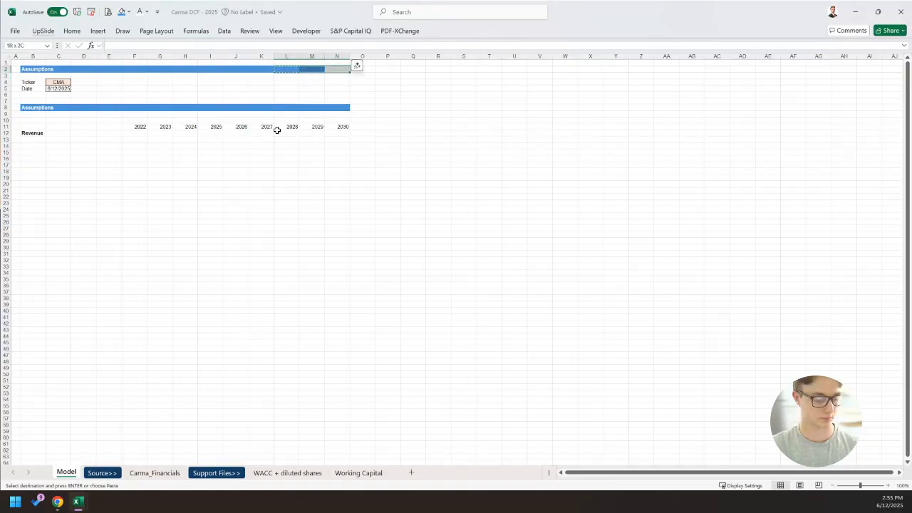
pyautogui.press('Return')
# Turn off the gridlines on the Model sheet.
pyautogui.hotkey('alt', 'w')
pyautogui.press('v')
pyautogui.press('g')
# Insert four blank rows above the year header in row 11.
pyautogui.press('Down')
pyautogui.press('Down')
pyautogui.press('Down')
pyautogui.press('Down')
pyautogui.press('Down')
pyautogui.press('Down')
pyautogui.press('Down')
pyautogui.press('Down')
pyautogui.press('Down')
pyautogui.hotkey('shift', 'space')
pyautogui.hotkey('shift', 'Down')
pyautogui.hotkey('shift', 'Down')
pyautogui.hotkey('shift', 'Down')
pyautogui.hotkey('alt', 'i')
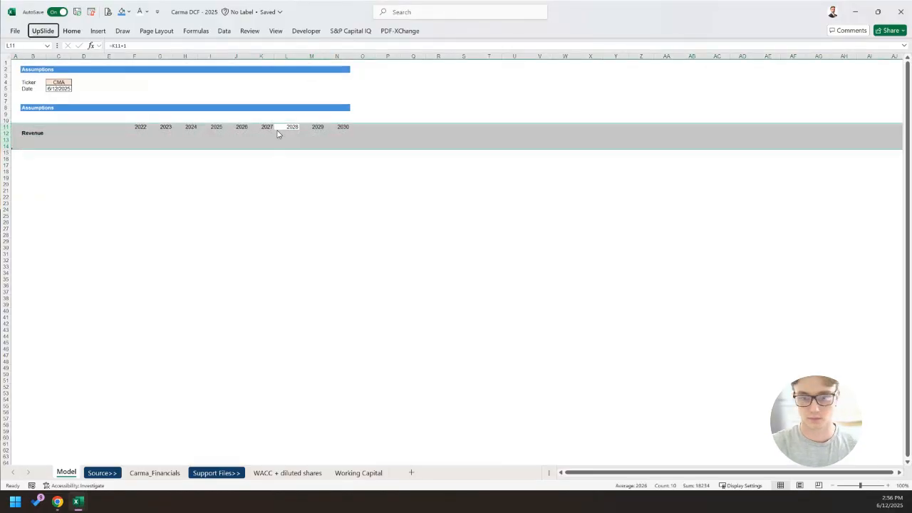
pyautogui.press('r')
# Apply a custom number format to the years in F15:N15 that puts FY before each year.
pyautogui.press('Left')
pyautogui.press('Left')
pyautogui.press('Down')
pyautogui.press('Down')
pyautogui.press('Down')
pyautogui.press('Left')
pyautogui.press('Left')
pyautogui.press('Left')
pyautogui.press('Left')
pyautogui.press('Down')
pyautogui.hotkey('ctrl', 'shift', 'Right')
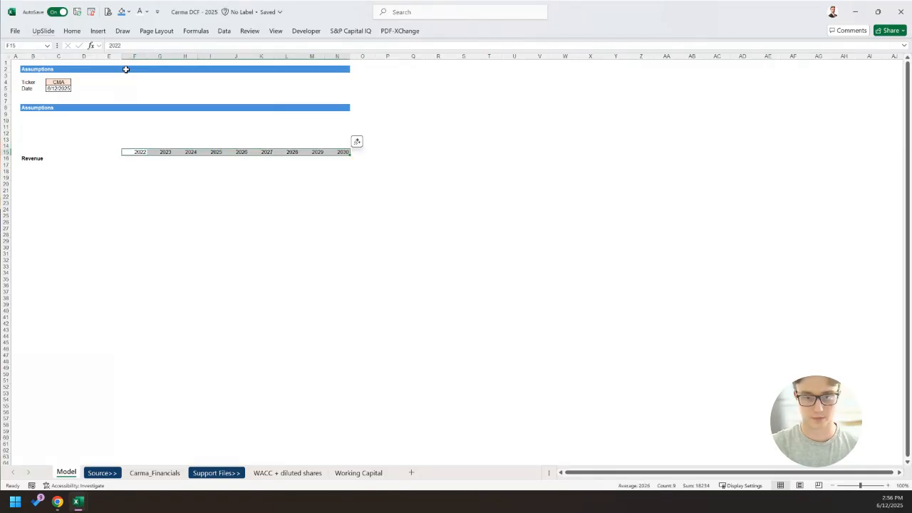
pyautogui.hotkey('ctrl', '1')
pyautogui.press('Down')
pyautogui.press('Down')
pyautogui.press('Down')
pyautogui.press('Down')
pyautogui.press('Down')
pyautogui.press('Down')
pyautogui.press('Down')
pyautogui.press('Down')
pyautogui.press('Down')
pyautogui.press('Down')
pyautogui.press('Down')
pyautogui.press('Tab')
pyautogui.write('"')
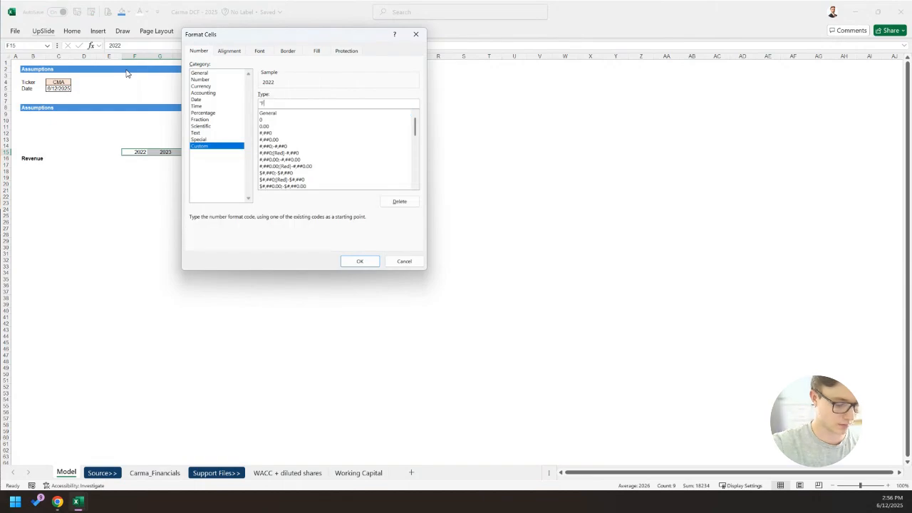
pyautogui.press('Return')
pyautogui.press('Down')
pyautogui.press('Left')
pyautogui.hotkey('ctrl', 'shift', 'Right')
pyautogui.press('Up')
pyautogui.press('Left')
pyautogui.press('Left')
pyautogui.press('Left')
pyautogui.press('Left')
# Label the historical years Actuals in F14 and the projected years Forecast in J14.
pyautogui.press('Right')
pyautogui.press('Right')
pyautogui.press('Right')
pyautogui.press('Right')
pyautogui.press('Right')
pyautogui.press('Up')
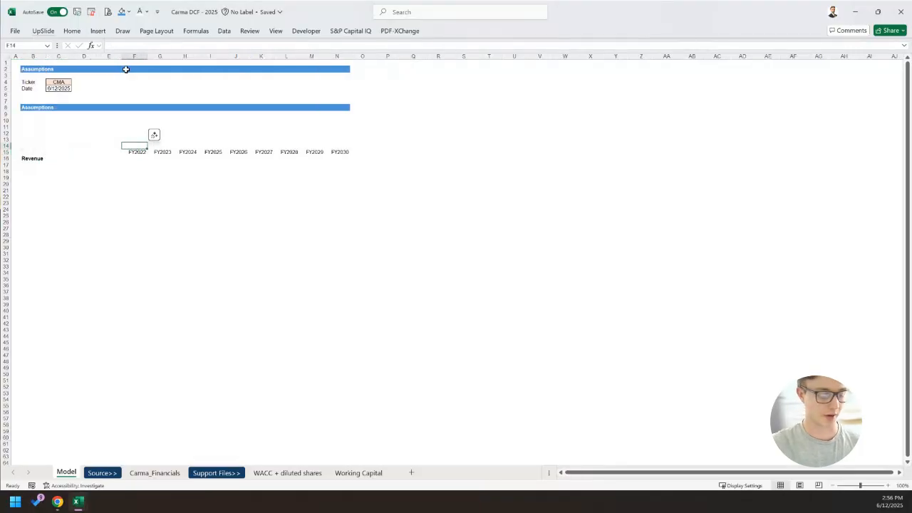
pyautogui.write('Actua')
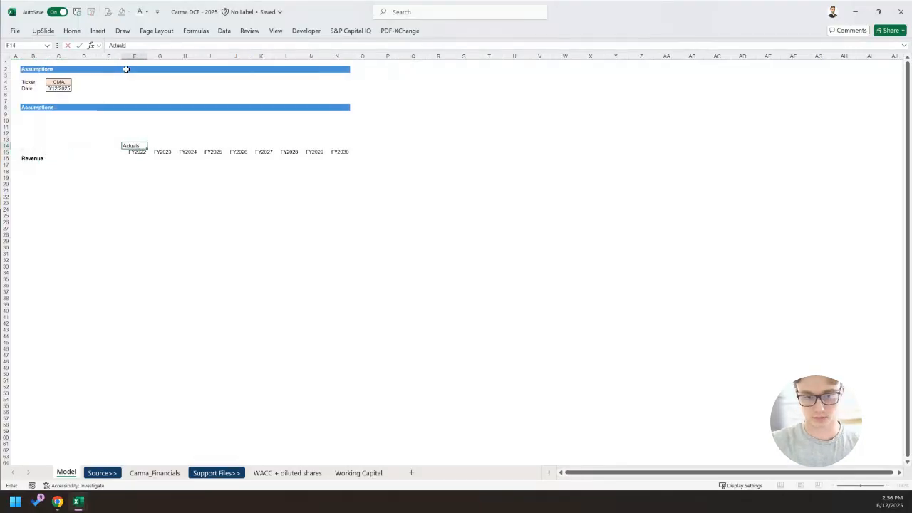
pyautogui.write('ls')
pyautogui.press('Right')
pyautogui.press('Right')
pyautogui.press('Right')
pyautogui.press('Right')
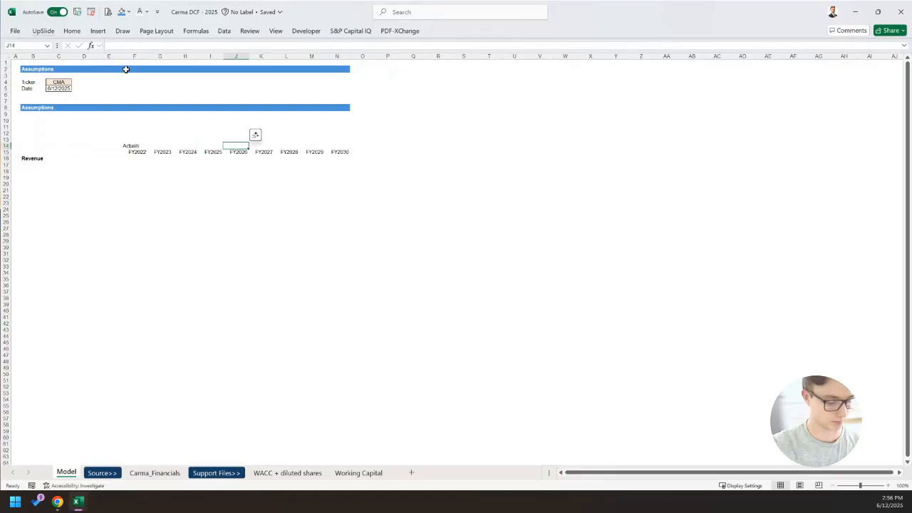
pyautogui.write('Fore')
# Set the horizontal alignment of the Actuals heading in F14:I14 to Center Across Selection.
pyautogui.press('Left')
pyautogui.press('Left')
pyautogui.press('Left')
pyautogui.press('Left')
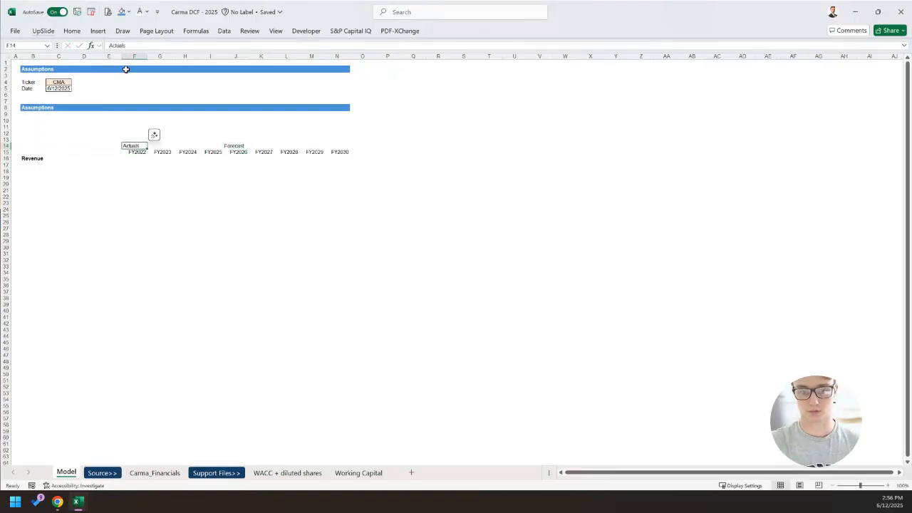
pyautogui.hotkey('shift', 'Right')
pyautogui.hotkey('shift', 'Right')
pyautogui.hotkey('shift', 'Right')
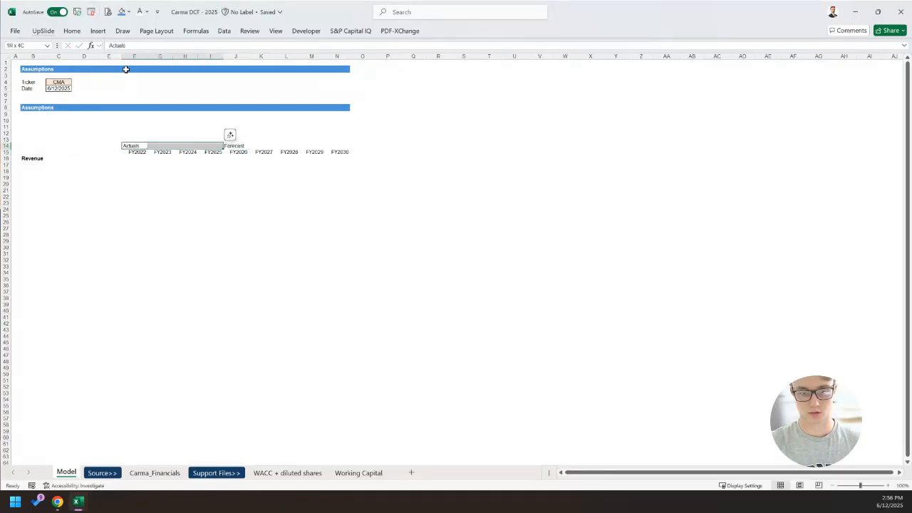
pyautogui.hotkey('ctrl', '1')
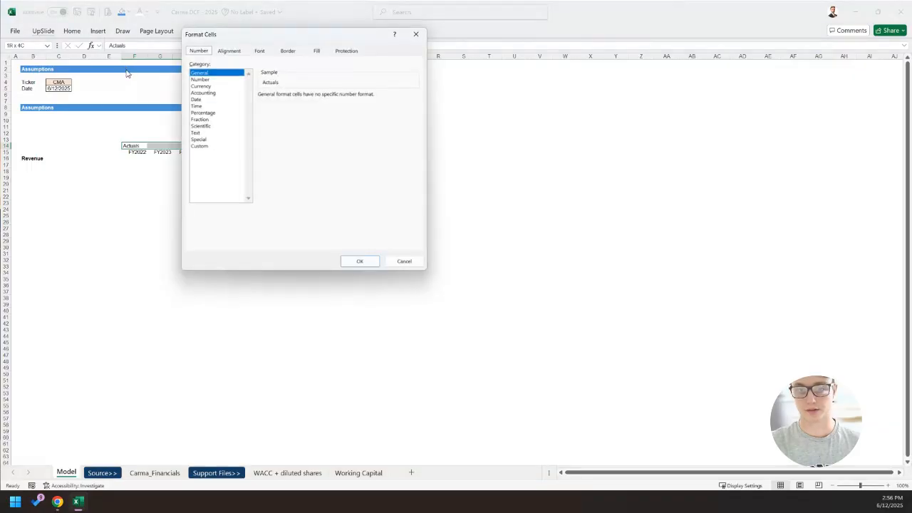
pyautogui.click(229, 51)
pyautogui.click(241, 85)
pyautogui.press('Down')
pyautogui.press('Down')
pyautogui.press('Down')
pyautogui.press('Down')
pyautogui.press('Down')
pyautogui.press('Down')
pyautogui.press('Return')
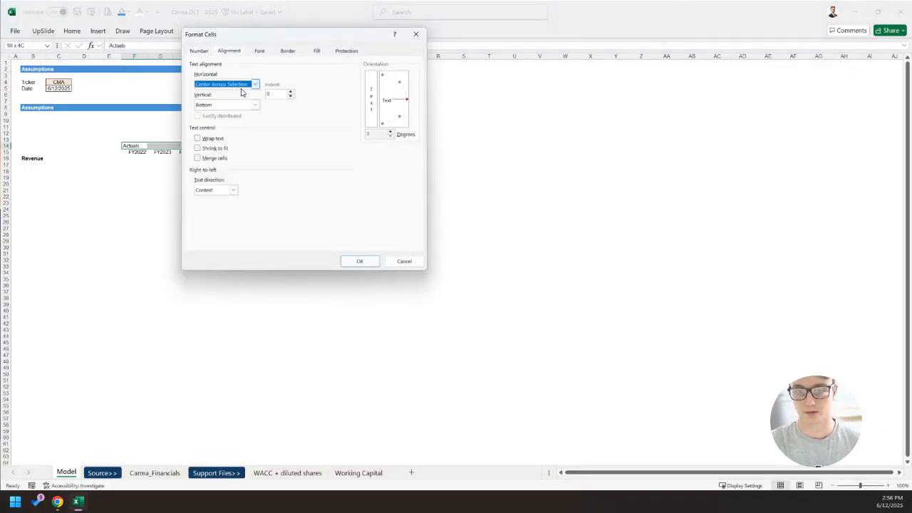
# Give the Actuals heading in F14:I14 a Single Accounting underline and apply the cell formatting.
pyautogui.click(261, 52)
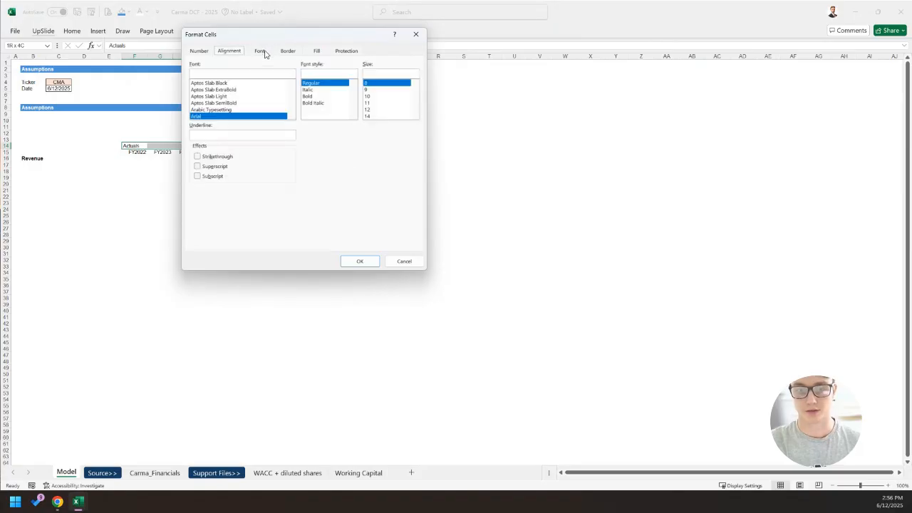
pyautogui.click(246, 135)
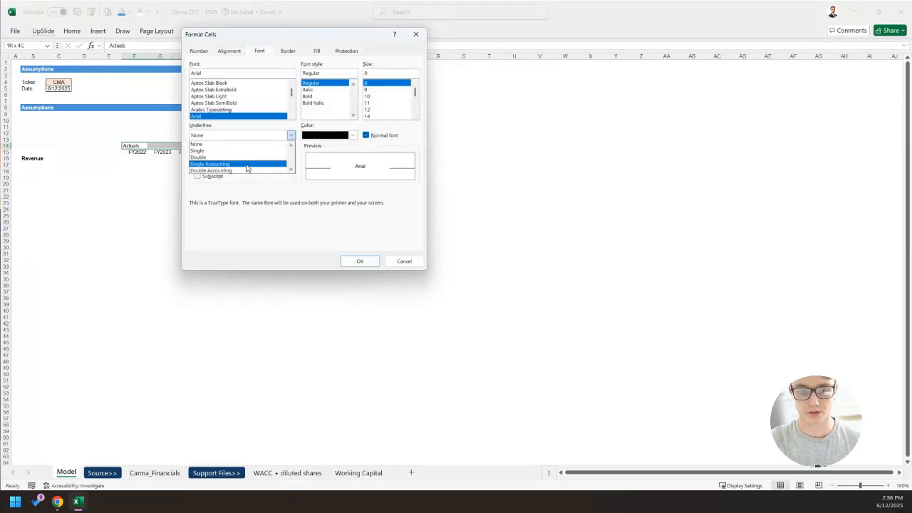
pyautogui.click(246, 165)
pyautogui.click(344, 258)
# Repeat the same centring and underline formatting on the Forecast heading across J14:N14.
pyautogui.press('Left')
pyautogui.press('Right')
pyautogui.press('Right')
pyautogui.press('Right')
pyautogui.press('Right')
pyautogui.press('Right')
pyautogui.hotkey('shift', 'Right')
pyautogui.hotkey('shift', 'Right')
pyautogui.hotkey('shift', 'Right')
pyautogui.hotkey('shift', 'Right')
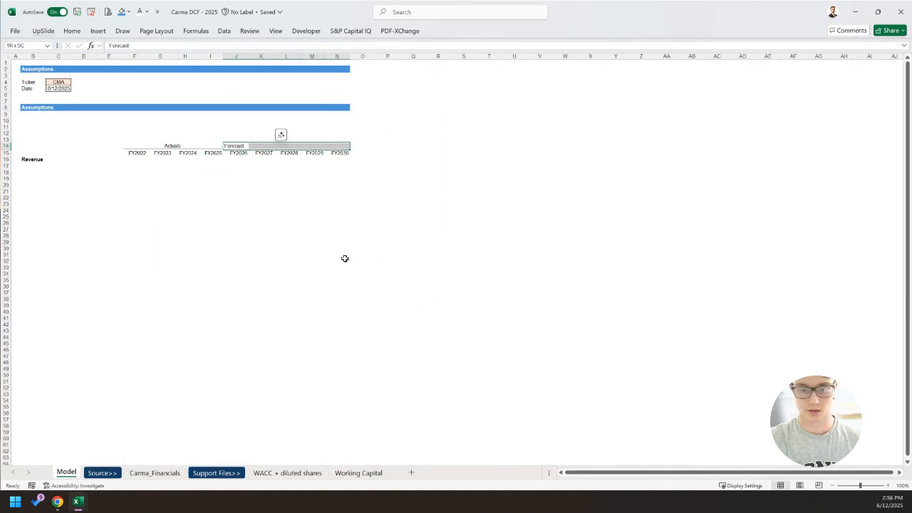
pyautogui.press('F4')
# Make the Actuals and Forecast headings and the years in F14:N15 bold.
pyautogui.press('Left')
pyautogui.press('Left')
pyautogui.press('Left')
pyautogui.press('Left')
pyautogui.press('Left')
pyautogui.press('Left')
pyautogui.press('Up')
pyautogui.press('Up')
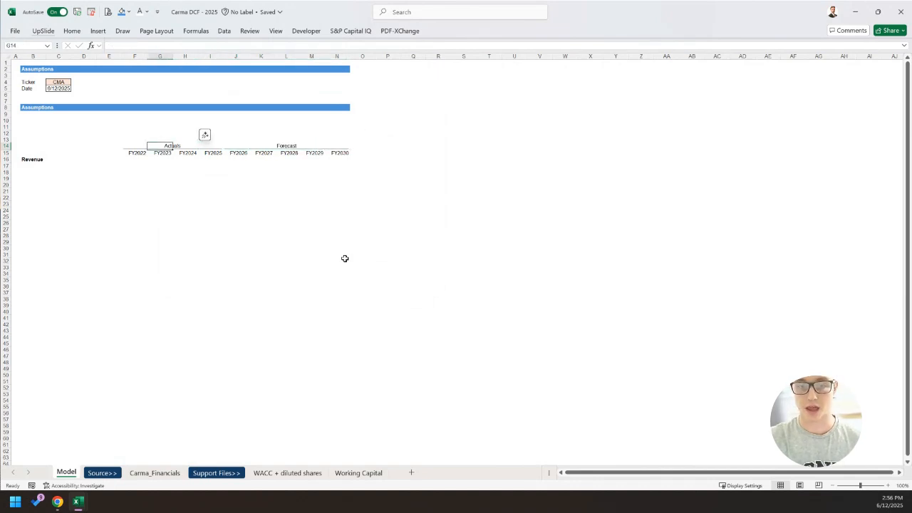
pyautogui.press('Left')
pyautogui.press('Down')
pyautogui.press('Right')
pyautogui.press('Right')
pyautogui.press('Right')
pyautogui.press('Down')
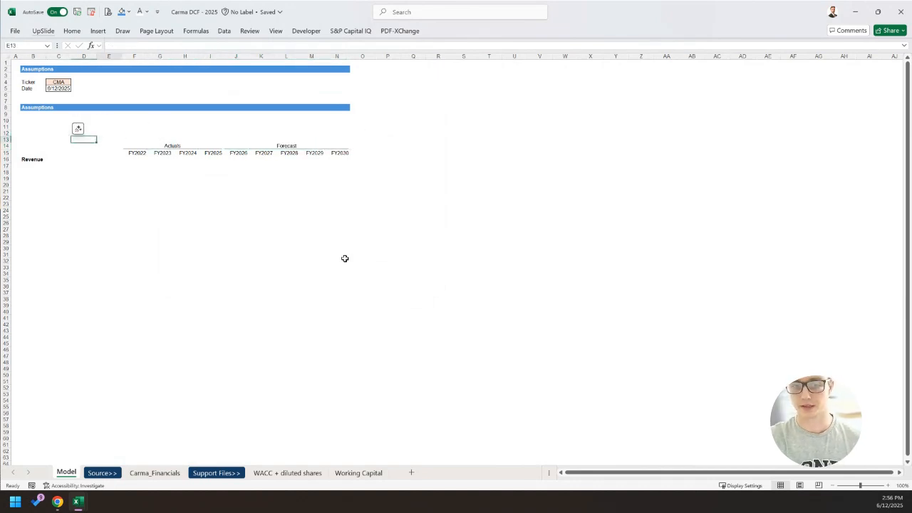
pyautogui.hotkey('shift', 'Down')
pyautogui.hotkey('shift', 'Right')
pyautogui.hotkey('shift', 'Right')
pyautogui.hotkey('shift', 'Right')
pyautogui.hotkey('shift', 'Right')
pyautogui.hotkey('shift', 'Right')
pyautogui.hotkey('shift', 'Right')
pyautogui.hotkey('shift', 'Right')
pyautogui.hotkey('shift', 'Right')
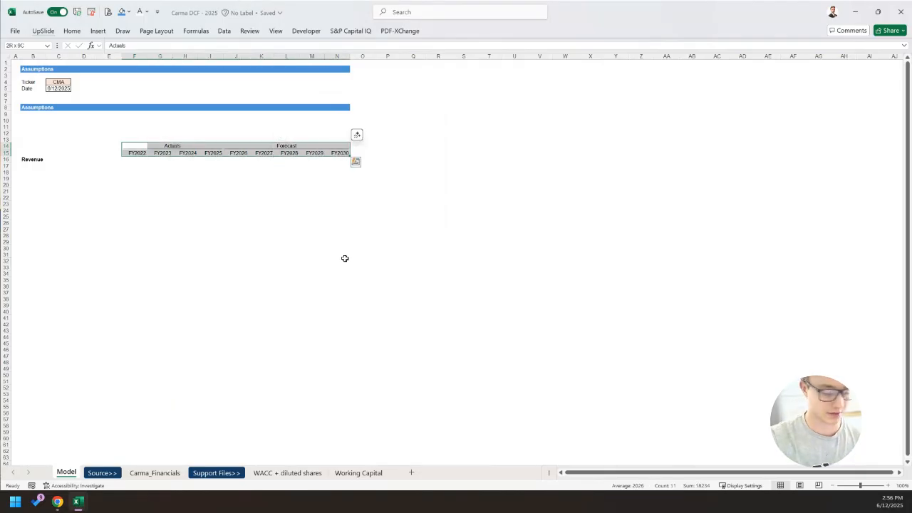
pyautogui.hotkey('ctrl', 'b')
pyautogui.press('Down')
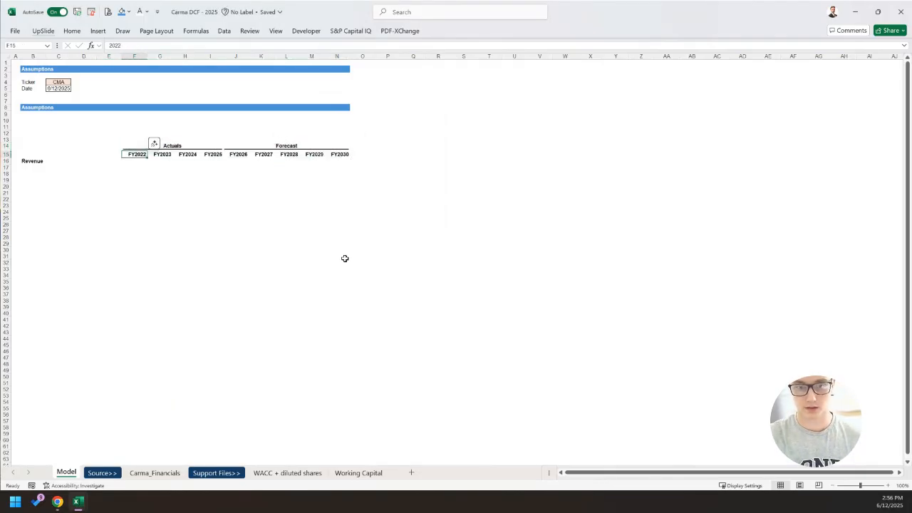
# Fill the timeline header band B13:N15 with the lightest grey theme colour.
pyautogui.press('Down')
pyautogui.press('Left')
pyautogui.press('Left')
pyautogui.press('Left')
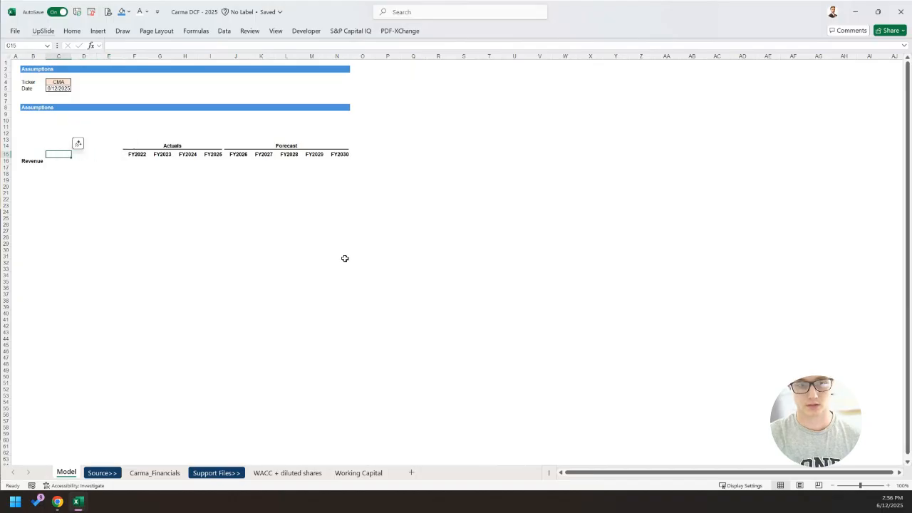
pyautogui.press('Right')
pyautogui.press('Right')
pyautogui.press('Right')
pyautogui.press('Up')
pyautogui.hotkey('shift', 'Up')
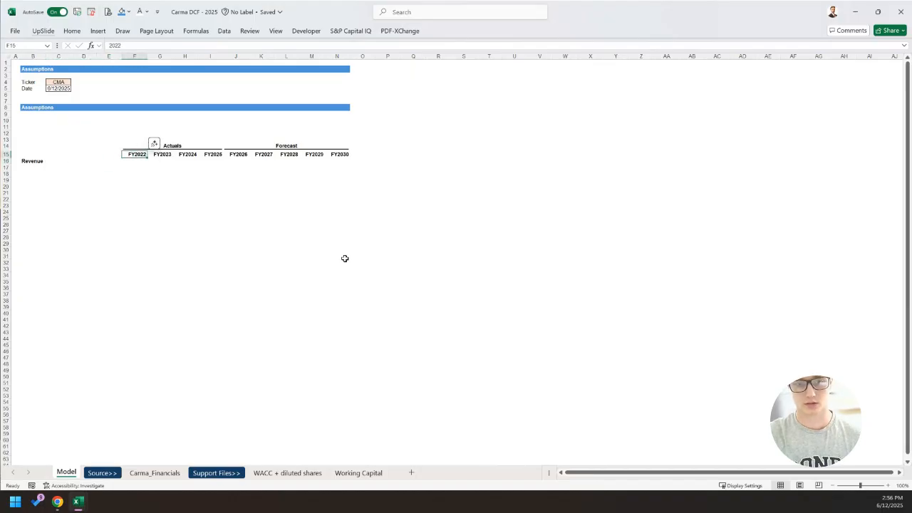
pyautogui.press('Right')
pyautogui.press('Right')
pyautogui.press('Right')
pyautogui.press('Right')
pyautogui.press('Right')
pyautogui.press('Right')
pyautogui.press('Right')
pyautogui.press('Right')
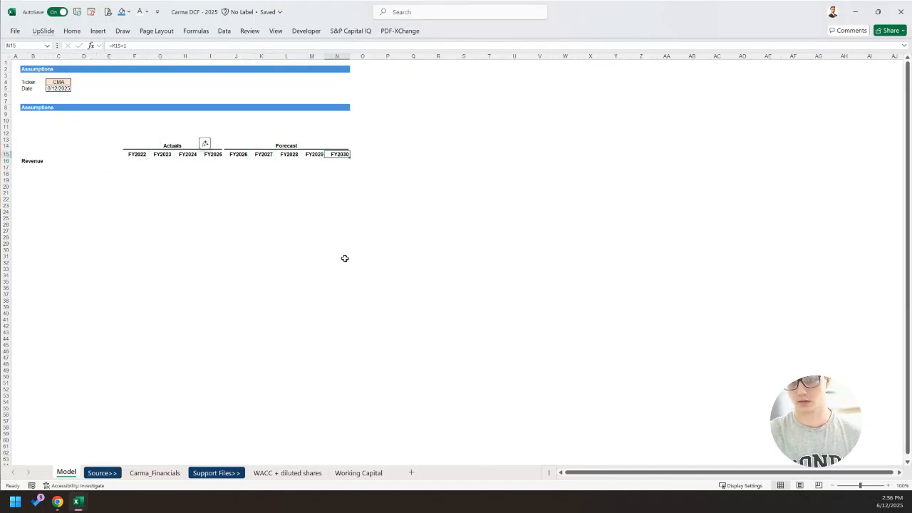
pyautogui.hotkey('shift', 'Up')
pyautogui.hotkey('shift', 'Up')
pyautogui.hotkey('shift', 'Left')
pyautogui.hotkey('shift', 'Left')
pyautogui.hotkey('shift', 'Left')
pyautogui.hotkey('shift', 'Left')
pyautogui.hotkey('shift', 'Left')
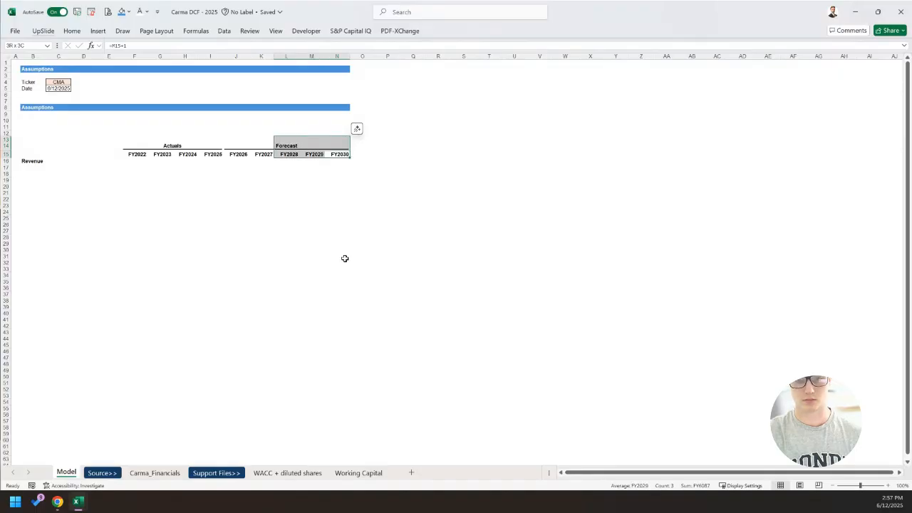
pyautogui.hotkey('shift', 'Left')
pyautogui.hotkey('shift', 'Left')
pyautogui.hotkey('shift', 'Left')
pyautogui.hotkey('shift', 'Left')
pyautogui.hotkey('shift', 'Left')
pyautogui.hotkey('shift', 'Left')
pyautogui.hotkey('shift', 'Left')
pyautogui.hotkey('shift', 'Left')
pyautogui.hotkey('shift', 'Right')
pyautogui.press('alt')
pyautogui.press('h')
pyautogui.press('h')
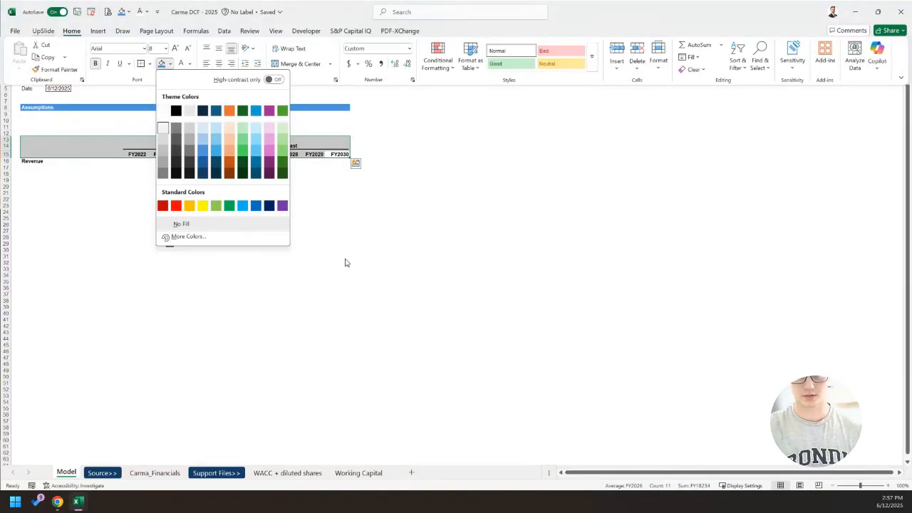
pyautogui.press('Return')
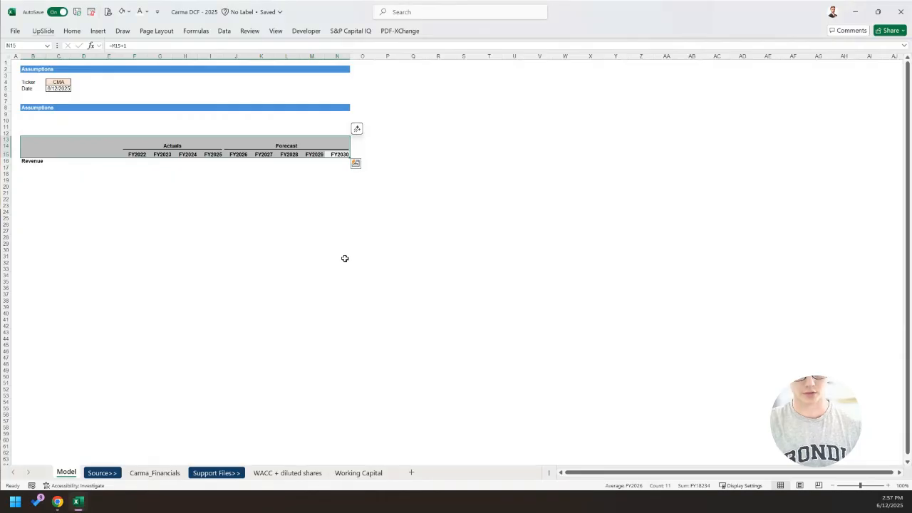
# Move the Revenue label from B16 down to B17 to leave a blank row under the timeline header.
pyautogui.press('Down')
pyautogui.press('Left')
pyautogui.press('Left')
pyautogui.press('Left')
pyautogui.press('Left')
pyautogui.press('Left')
pyautogui.press('Left')
pyautogui.press('Left')
pyautogui.press('Left')
pyautogui.press('Left')
pyautogui.press('Left')
pyautogui.press('Left')
pyautogui.press('Left')
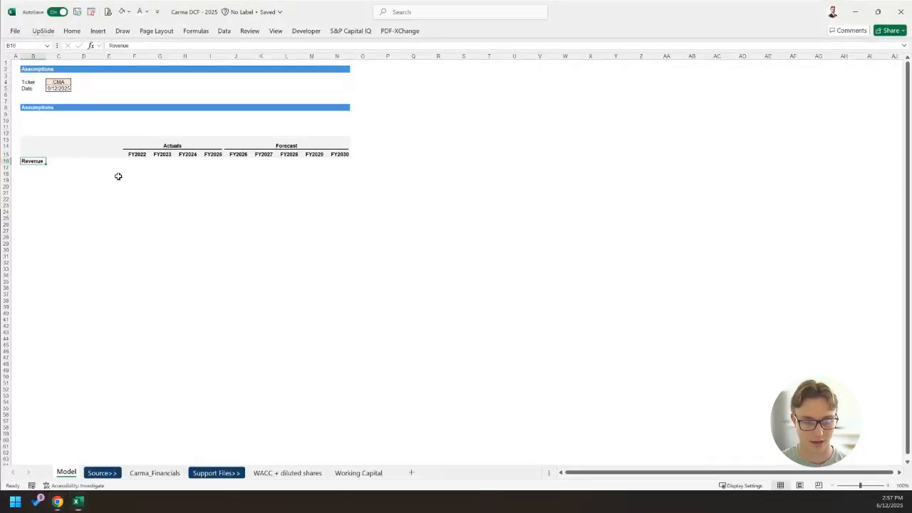
pyautogui.hotkey('ctrl', 'c')
pyautogui.press('Down')
pyautogui.press('Return')
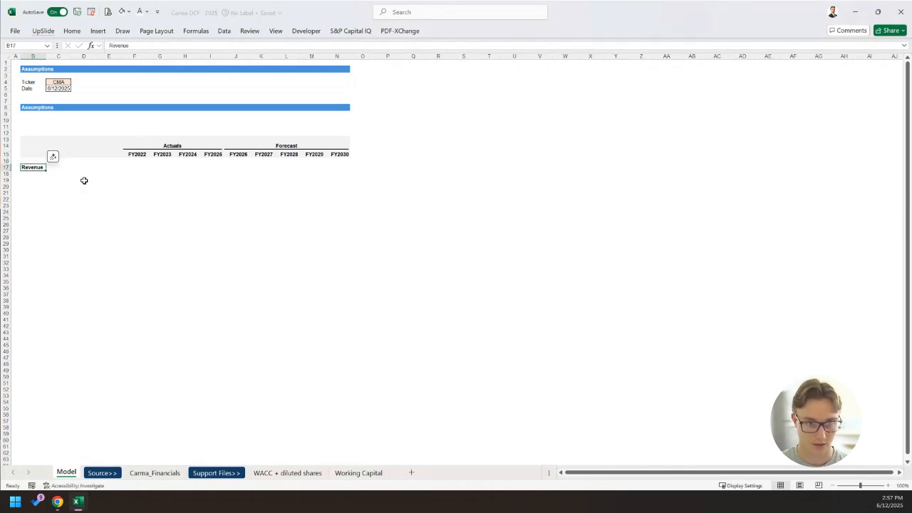
# Link the FY2022 revenue in F17 to the Total Revenue figure in D9 of the Carma_Financials sheet.
pyautogui.press('Right')
pyautogui.press('Right')
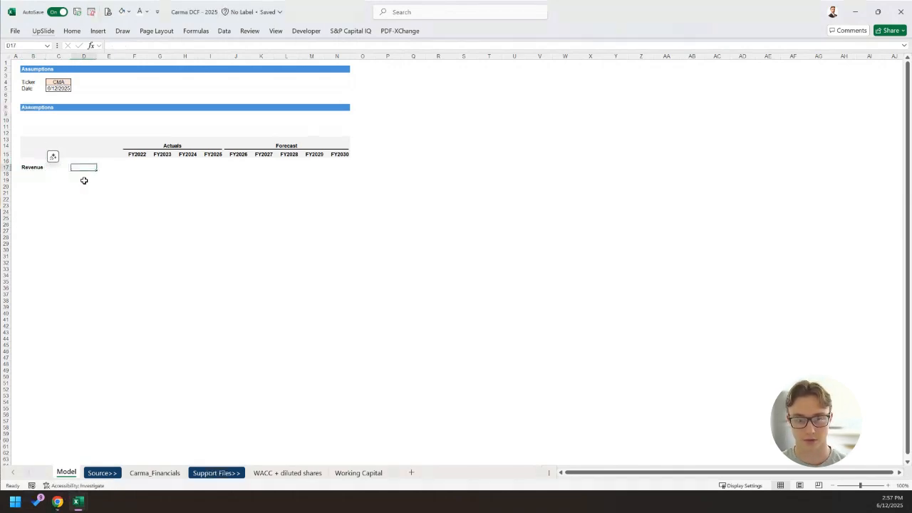
pyautogui.press('Right')
pyautogui.press('Right')
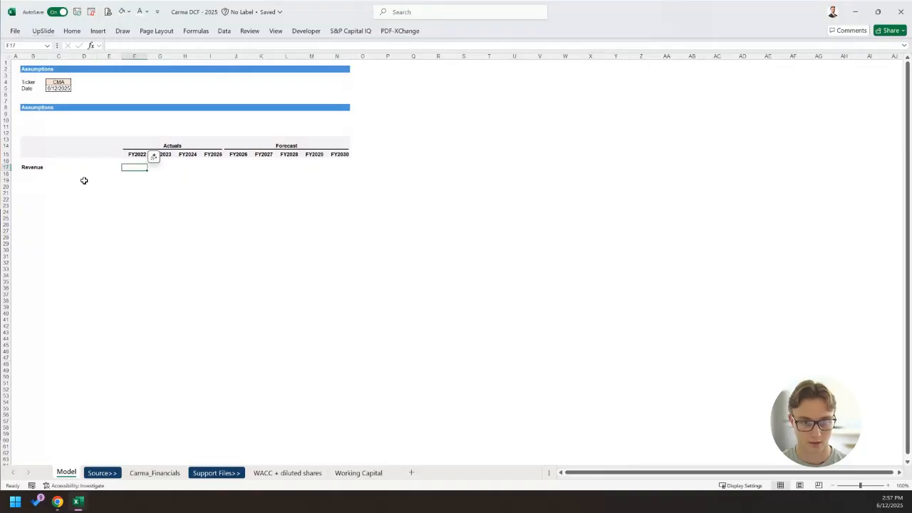
pyautogui.write('=')
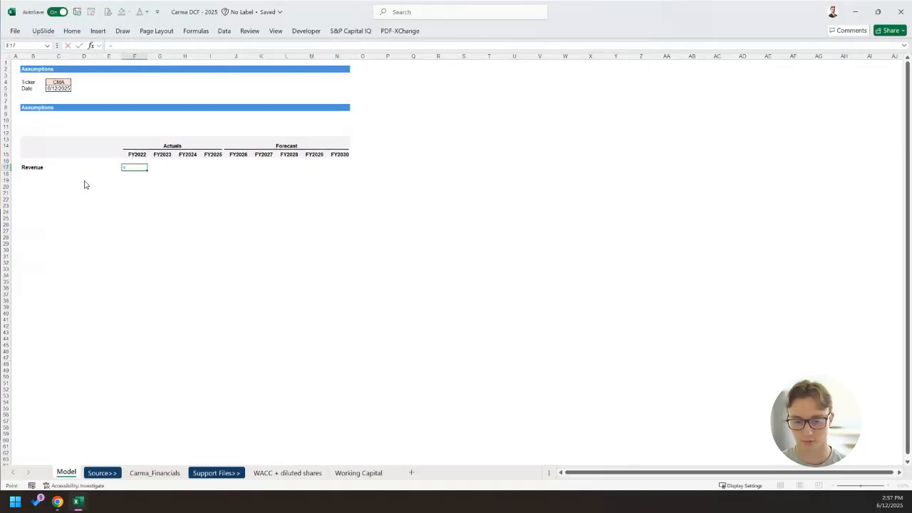
pyautogui.hotkey('ctrl', 'pagedown')
pyautogui.hotkey('ctrl', 'pagedown')
pyautogui.press('Down')
pyautogui.press('Down')
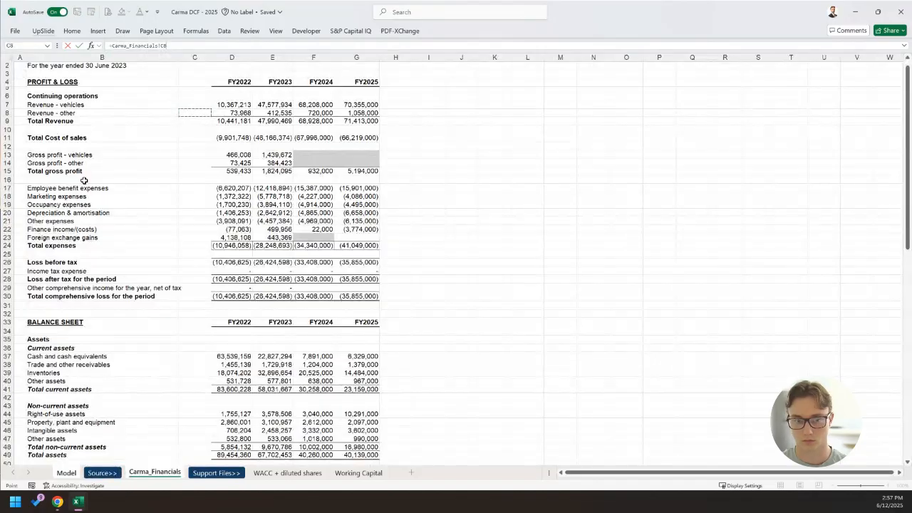
pyautogui.press('Right')
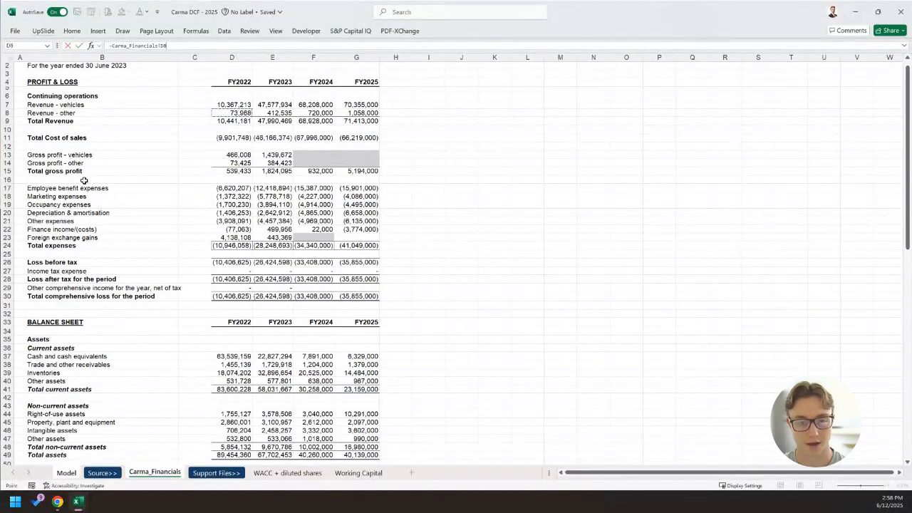
pyautogui.press('Left')
pyautogui.press('Left')
pyautogui.press('Left')
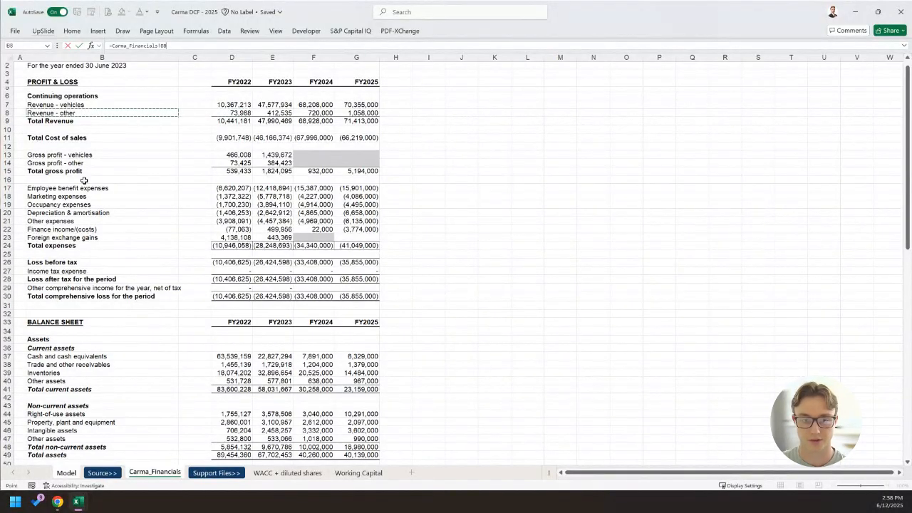
pyautogui.press('Up')
pyautogui.press('Right')
pyautogui.press('Down')
pyautogui.press('Right')
pyautogui.press('Right')
pyautogui.press('Down')
pyautogui.press('Right')
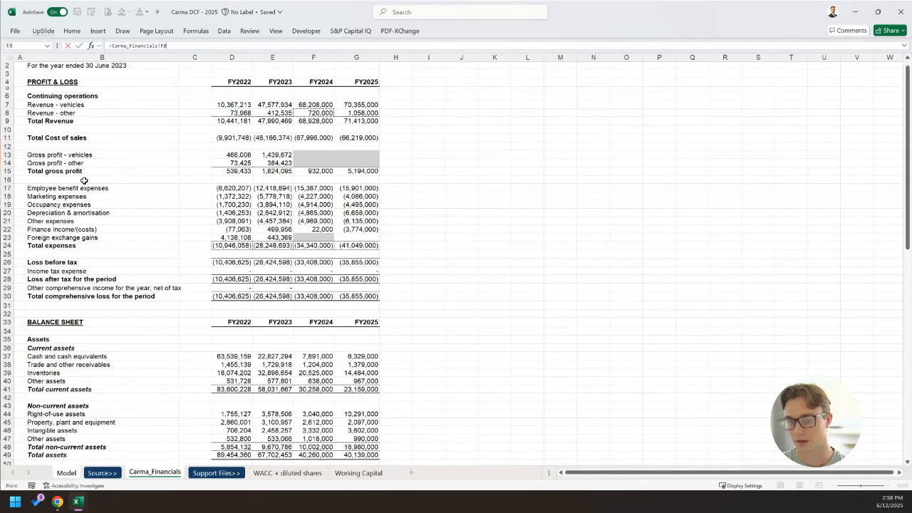
pyautogui.press('Left')
pyautogui.press('Right')
pyautogui.press('Right')
pyautogui.press('Right')
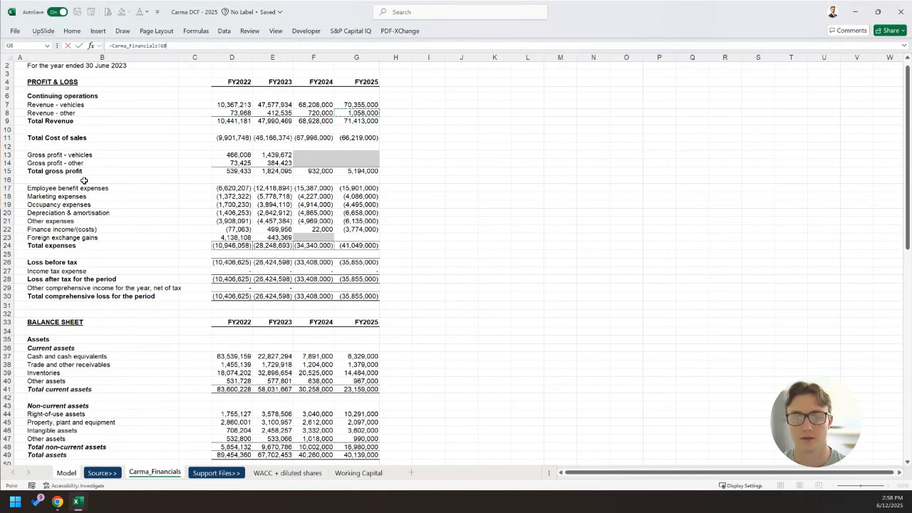
pyautogui.press('Left')
pyautogui.press('Left')
pyautogui.press('Left')
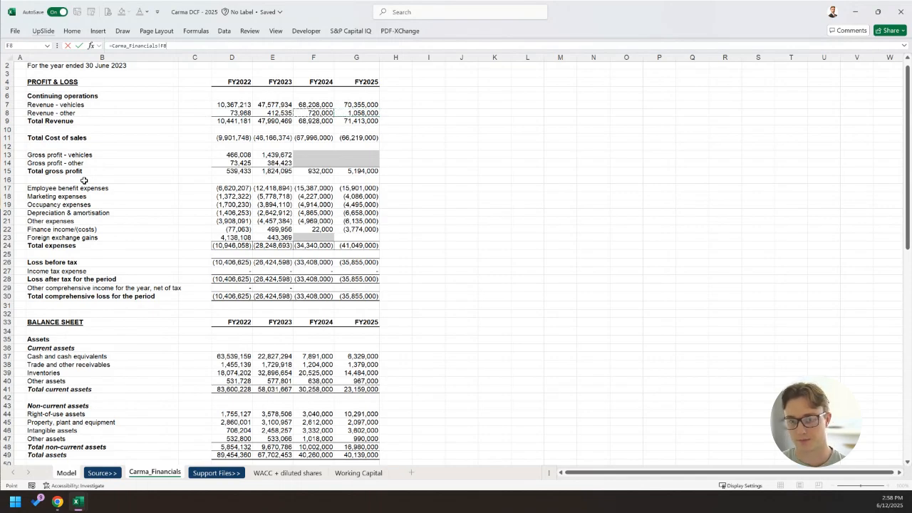
pyautogui.press('Down')
pyautogui.press('Left')
pyautogui.press('Left')
pyautogui.press('Right')
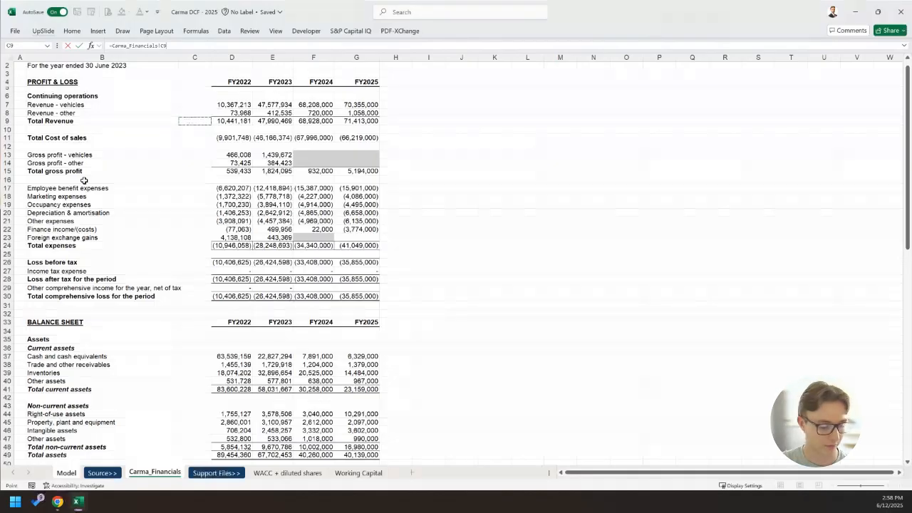
pyautogui.press('Right')
pyautogui.press('Return')
# Apply the custom number format #,##0;(#,##0)"-" to the FY2022 revenue in F17.
pyautogui.hotkey('ctrl', '1')
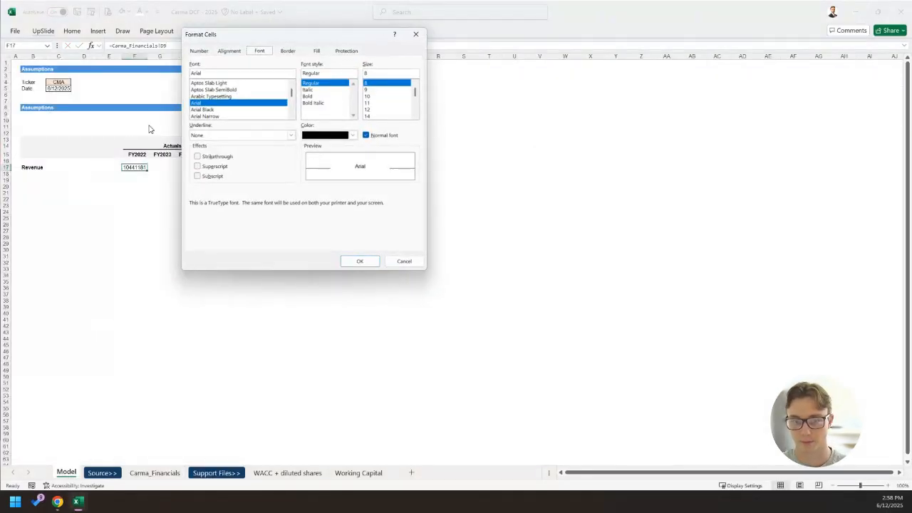
pyautogui.click(200, 51)
pyautogui.press('Down')
pyautogui.press('Down')
pyautogui.press('Down')
pyautogui.press('Down')
pyautogui.press('Down')
pyautogui.press('Down')
pyautogui.press('Down')
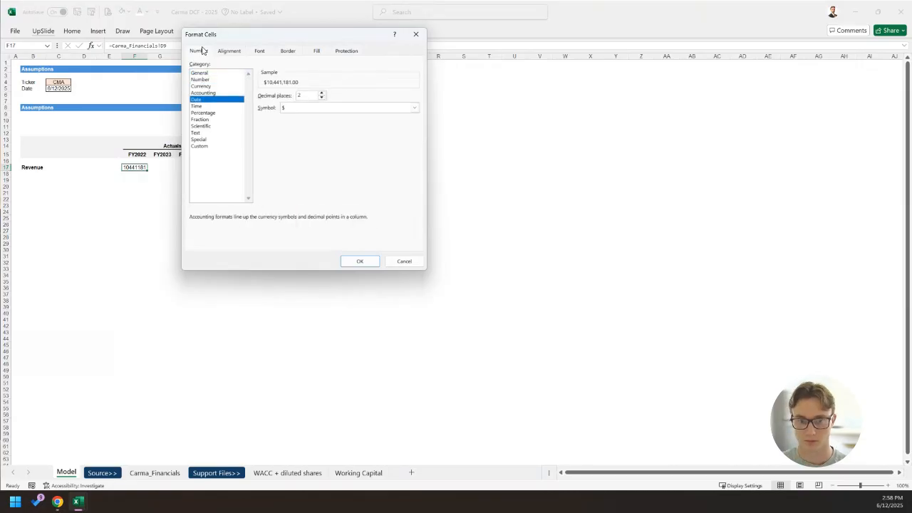
pyautogui.press('Down')
pyautogui.press('Down')
pyautogui.press('Down')
pyautogui.press('Down')
pyautogui.press('Tab')
pyautogui.write('#')
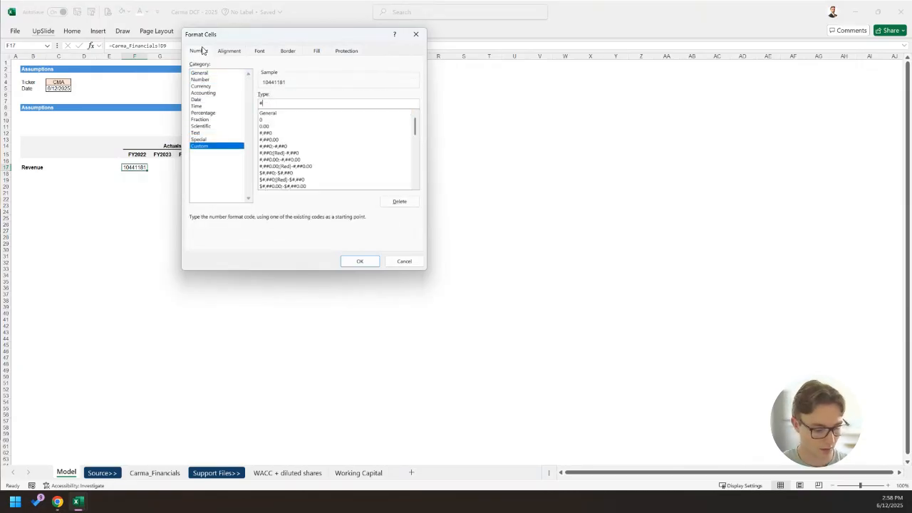
pyautogui.write(',##0;(#,##0);"-')
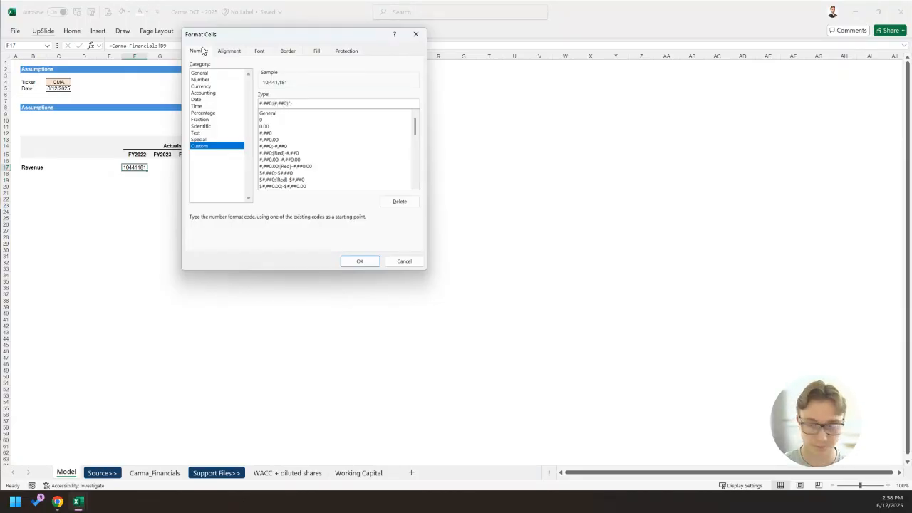
pyautogui.press('Return')
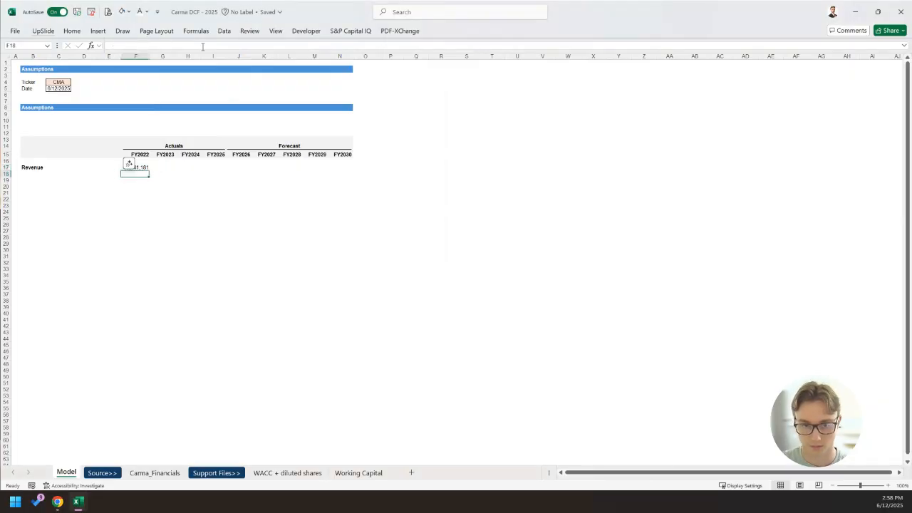
# Review the custom number format applied to the FY2022 revenue cell F17.
pyautogui.press('Left')
pyautogui.press('Right')
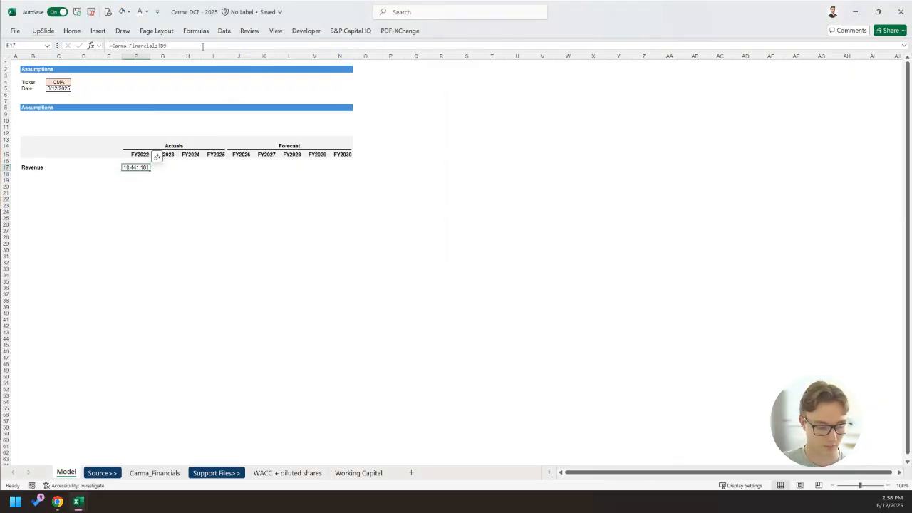
pyautogui.press('Down')
pyautogui.press('Up')
pyautogui.hotkey('ctrl', '1')
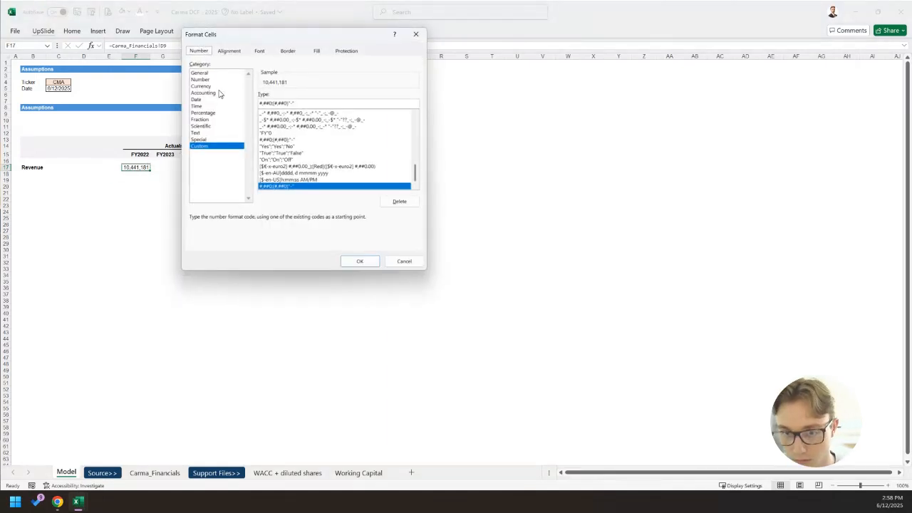
pyautogui.click(359, 261)
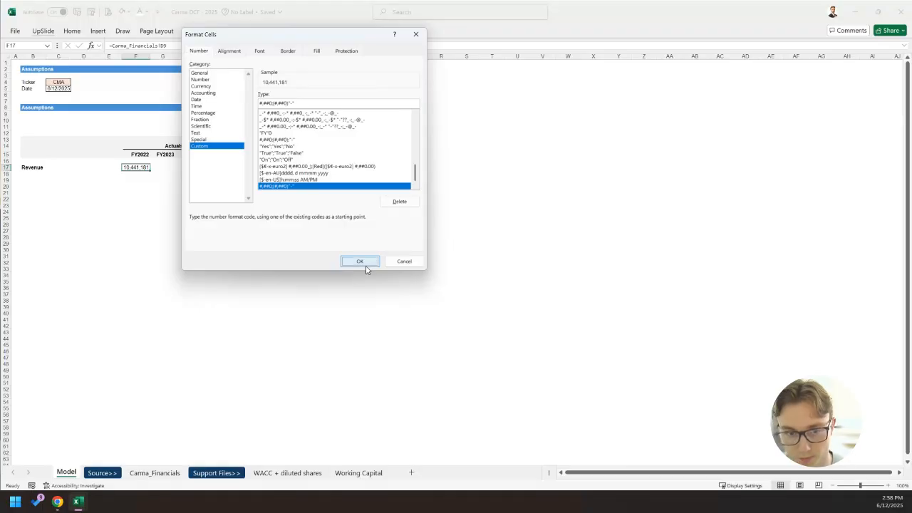
pyautogui.press('alt')
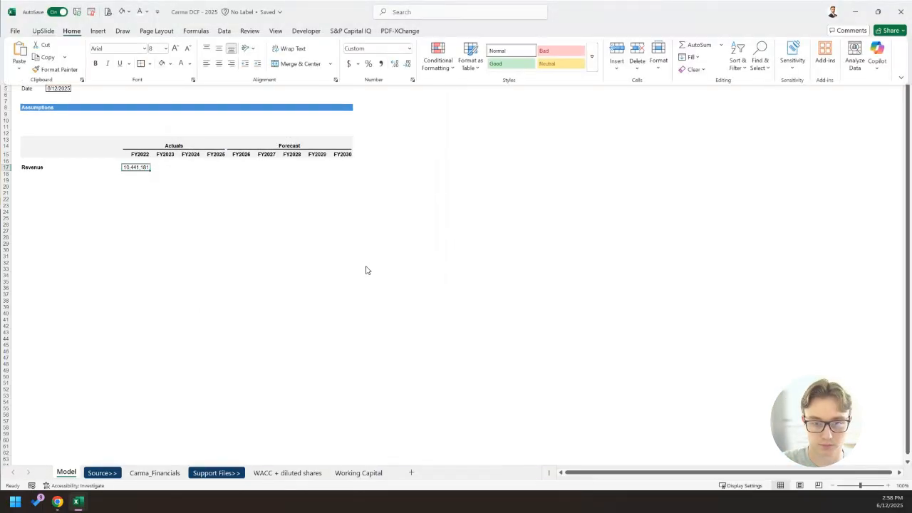
pyautogui.press('Escape')
# Check the units of the revenue figures on the Carma_Financials sheet and return to the Model sheet.
pyautogui.click(147, 471)
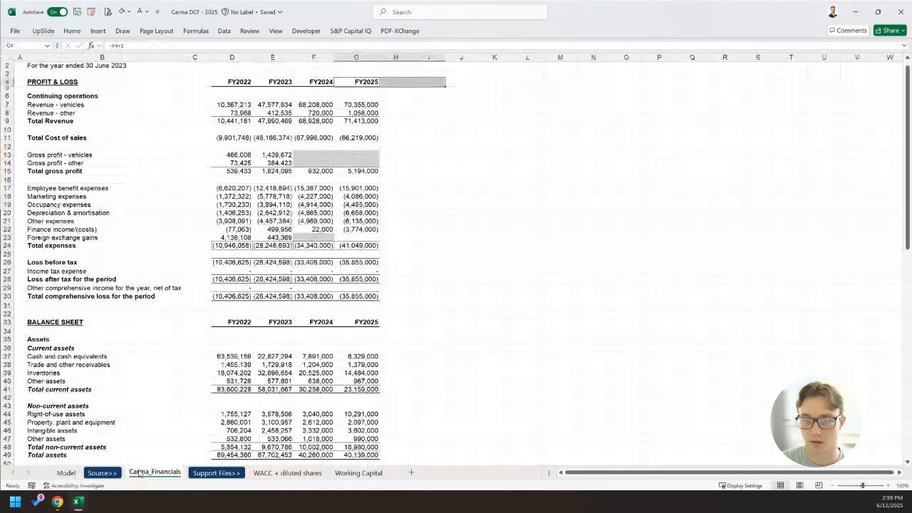
pyautogui.press('Left')
pyautogui.press('Left')
pyautogui.press('Left')
pyautogui.press('Left')
pyautogui.press('Down')
pyautogui.press('Down')
pyautogui.hotkey('ctrl', 'pageup')
pyautogui.hotkey('ctrl', 'pageup')
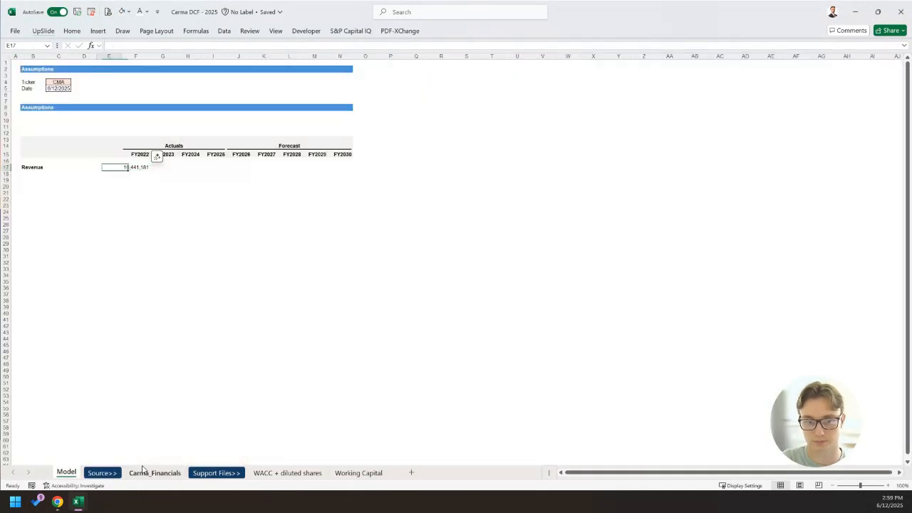
# Convert the FY2022 revenue link in F17 to thousands with the formula =Carma_Financials!D9/1000.
pyautogui.press('F2')
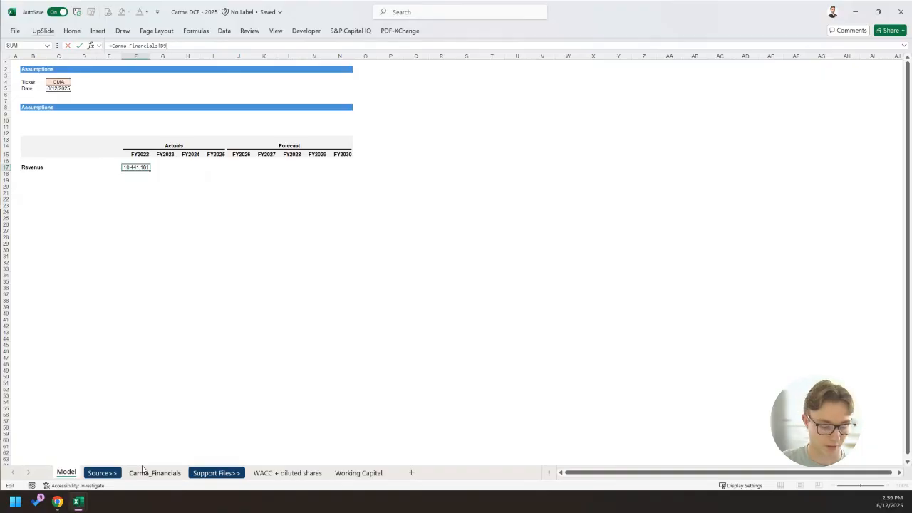
pyautogui.write('/100')
pyautogui.hotkey('ctrl', 'Return')
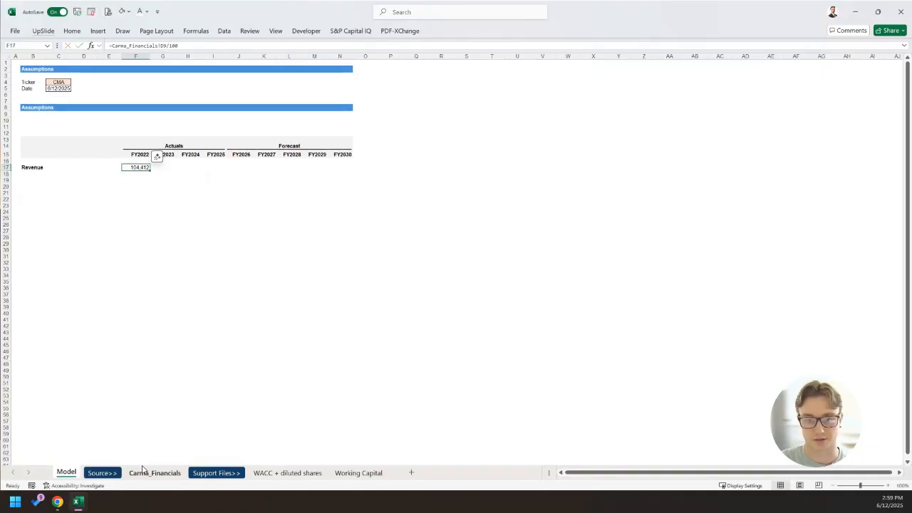
pyautogui.press('F2')
pyautogui.write('0')
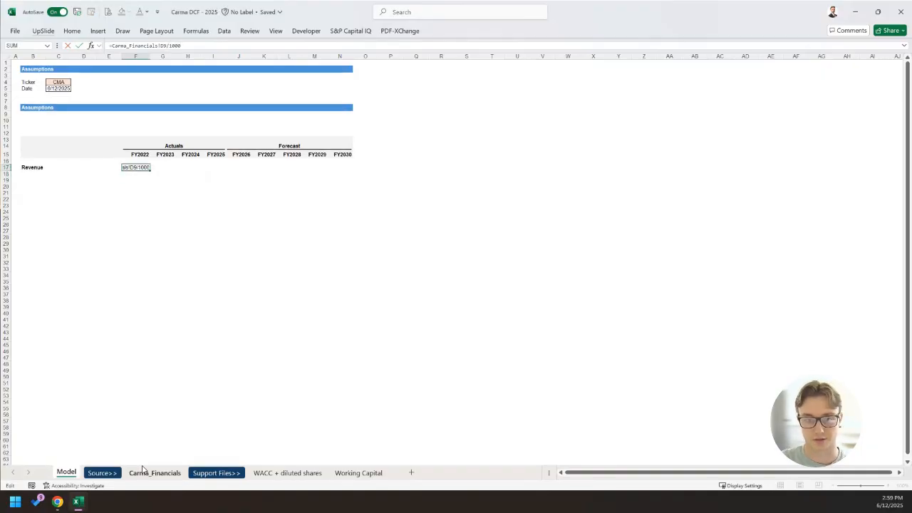
pyautogui.hotkey('ctrl', 'Return')
# Fill the revenue formula from F17 across to FY2025 in I17.
pyautogui.hotkey('shift', 'Right')
pyautogui.hotkey('shift', 'Right')
pyautogui.hotkey('shift', 'Right')
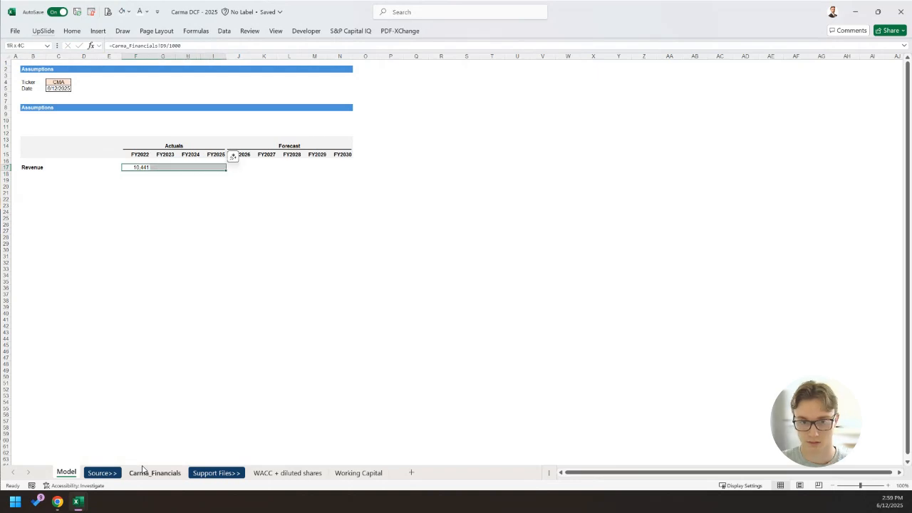
pyautogui.hotkey('ctrl', 'r')
# Enter the unit label In $'000s in B15 of the timeline header.
pyautogui.press('Left')
pyautogui.press('Up')
pyautogui.press('Left')
pyautogui.press('Left')
pyautogui.press('Left')
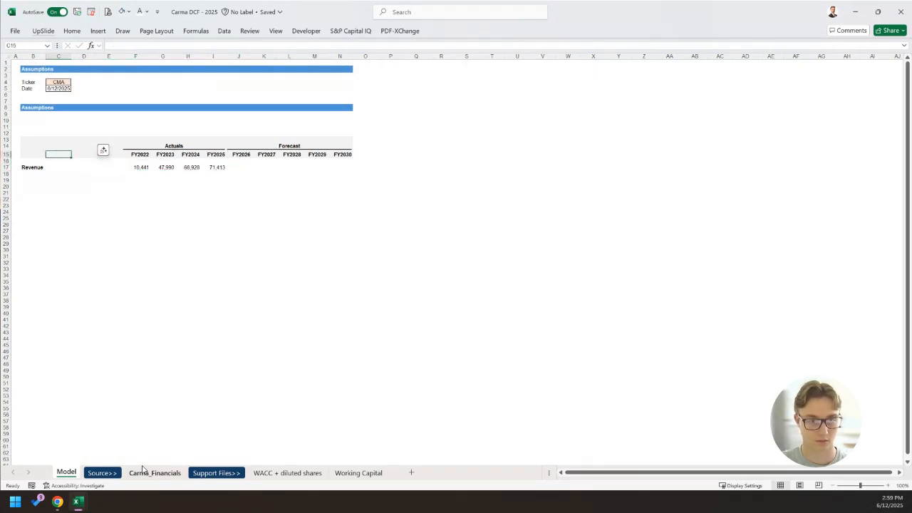
pyautogui.press('Down')
pyautogui.press('Up')
pyautogui.press('Up')
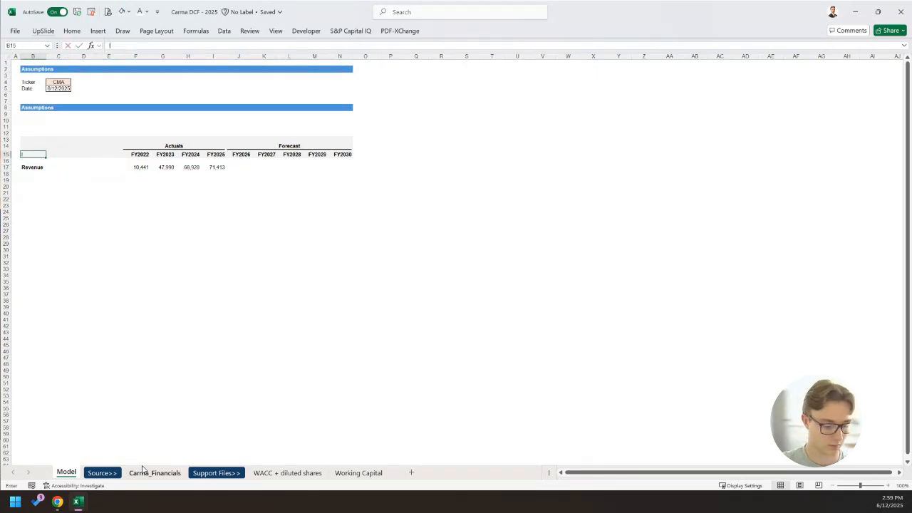
pyautogui.write('In $')
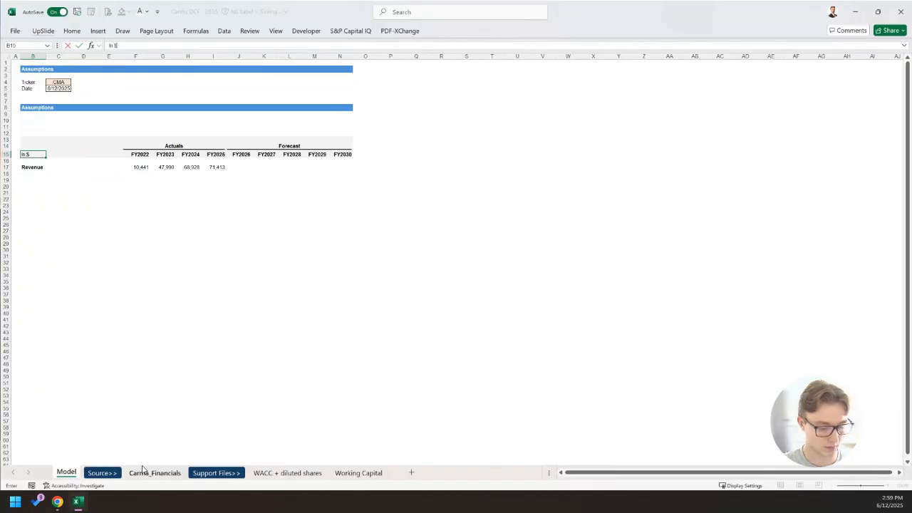
pyautogui.write("'000s")
pyautogui.hotkey('ctrl', 'Return')
# Change the font colour of the linked historical revenue figures in F17:I17 to green.
pyautogui.press('Down')
pyautogui.press('Down')
pyautogui.press('Right')
pyautogui.press('Right')
pyautogui.press('Right')
pyautogui.press('Right')
pyautogui.hotkey('shift', 'Right')
pyautogui.hotkey('shift', 'Right')
pyautogui.hotkey('shift', 'Right')
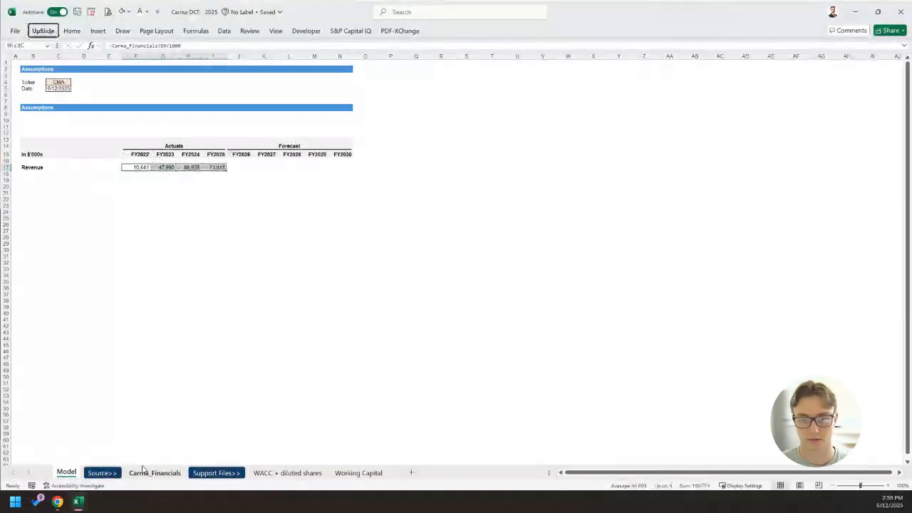
pyautogui.hotkey('alt', 'h')
pyautogui.press('f')
pyautogui.press('c')
pyautogui.press('Down')
pyautogui.press('Left')
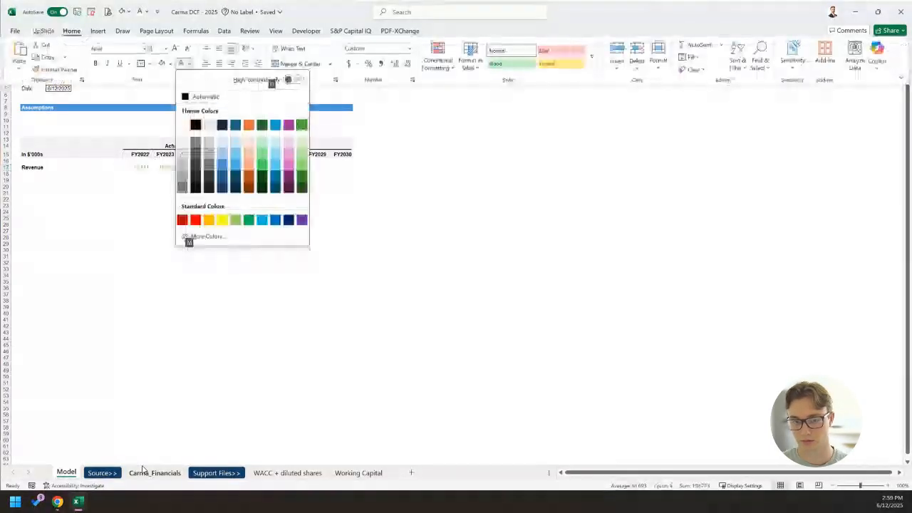
pyautogui.press('Return')
# Enter the label COGS in B19 and remove the bold from the Revenue label in B17.
pyautogui.press('Left')
pyautogui.press('Left')
pyautogui.press('Left')
pyautogui.press('Left')
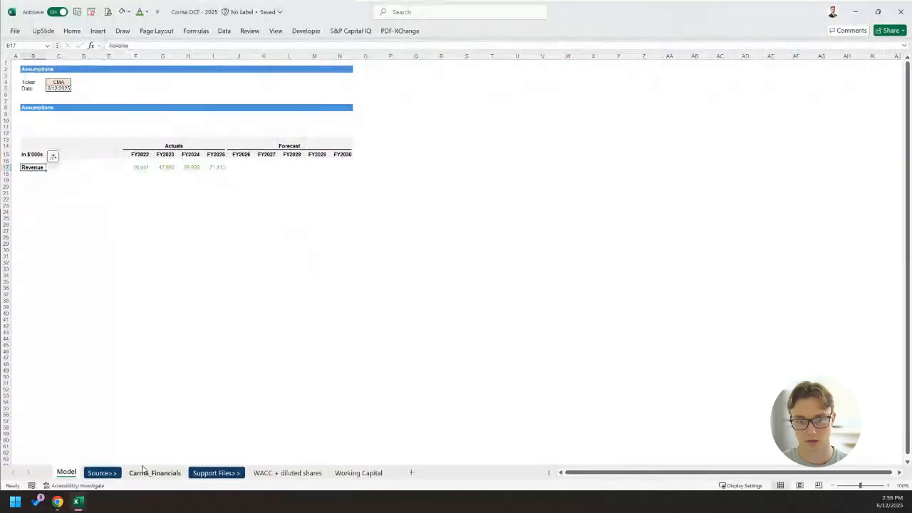
pyautogui.press('Down')
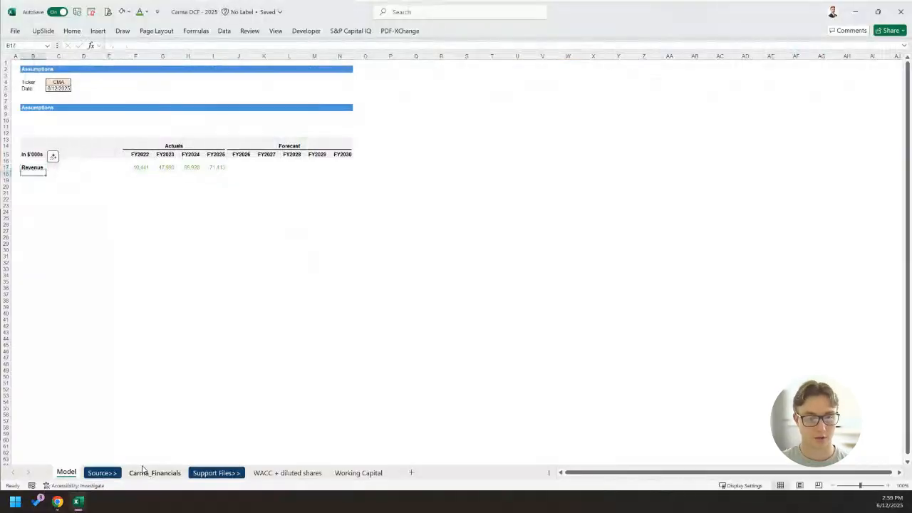
pyautogui.press('Down')
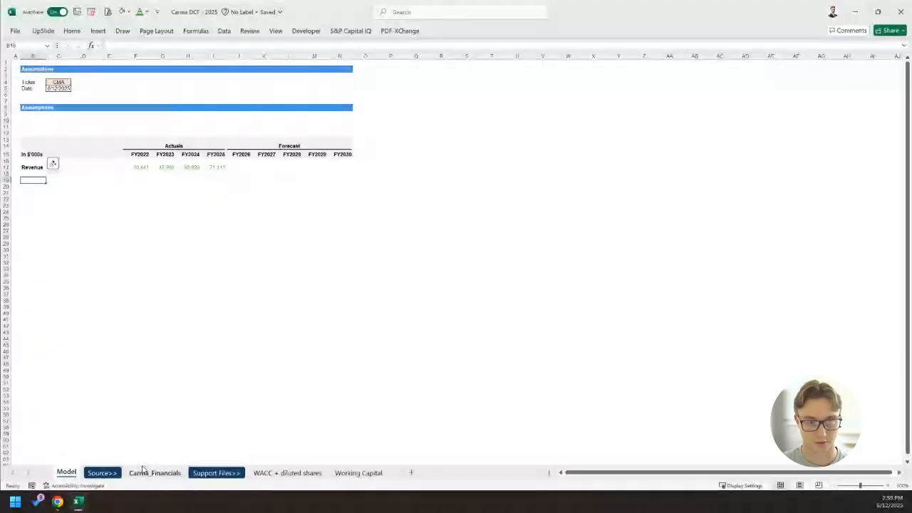
pyautogui.write('COGS')
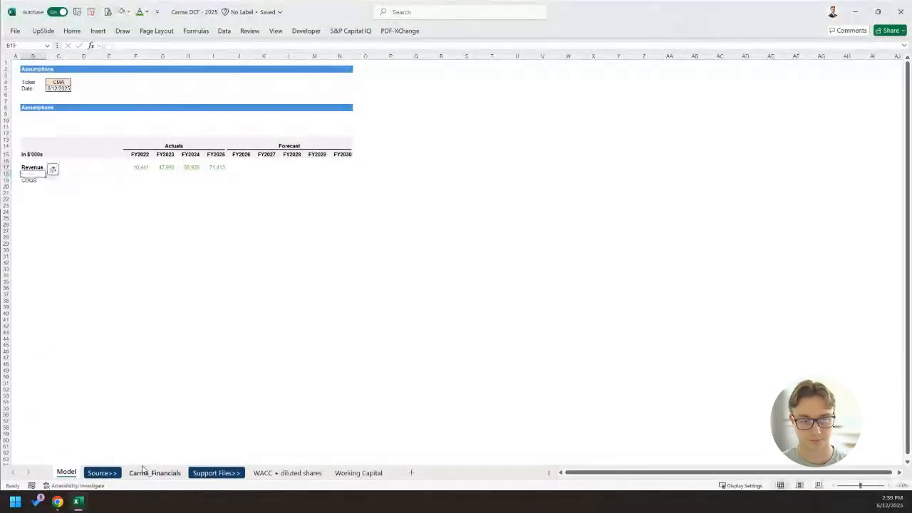
pyautogui.press('Tab')
# Link the FY2022 COGS in F19 to Total Cost of sales in thousands with =Carma_Financials!D11/1000.
pyautogui.press('Right')
pyautogui.press('Right')
pyautogui.press('Right')
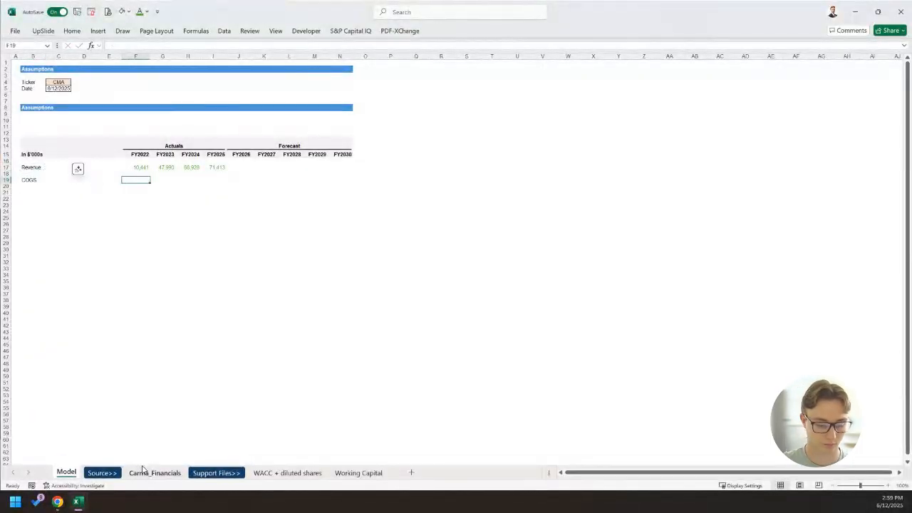
pyautogui.write('=')
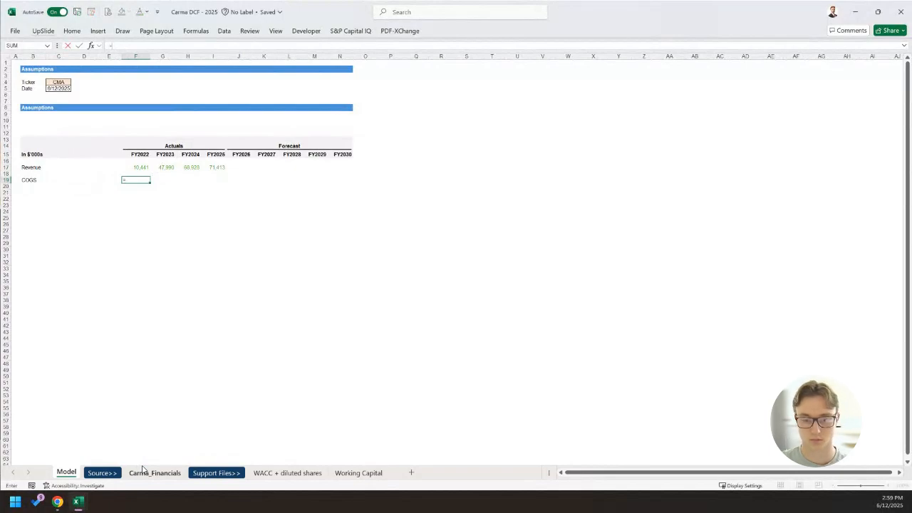
pyautogui.hotkey('ctrl', 'pagedown')
pyautogui.hotkey('ctrl', 'pagedown')
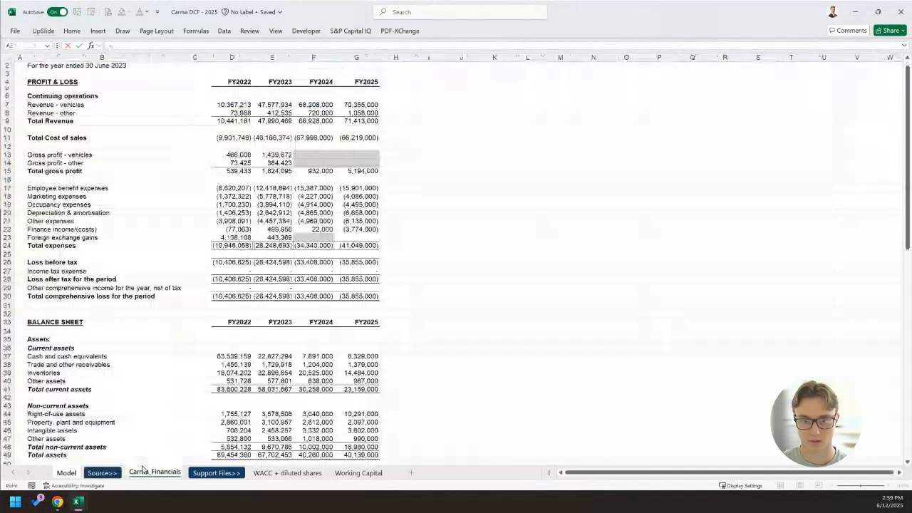
pyautogui.press('Down')
pyautogui.press('Down')
pyautogui.press('Down')
pyautogui.press('Down')
pyautogui.press('Down')
pyautogui.press('Down')
pyautogui.press('Right')
pyautogui.press('Right')
pyautogui.press('Right')
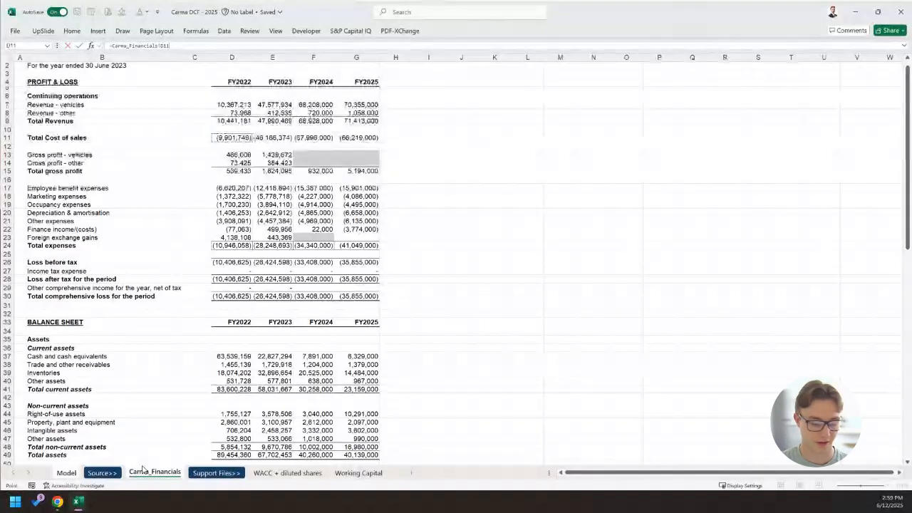
pyautogui.write('*(')
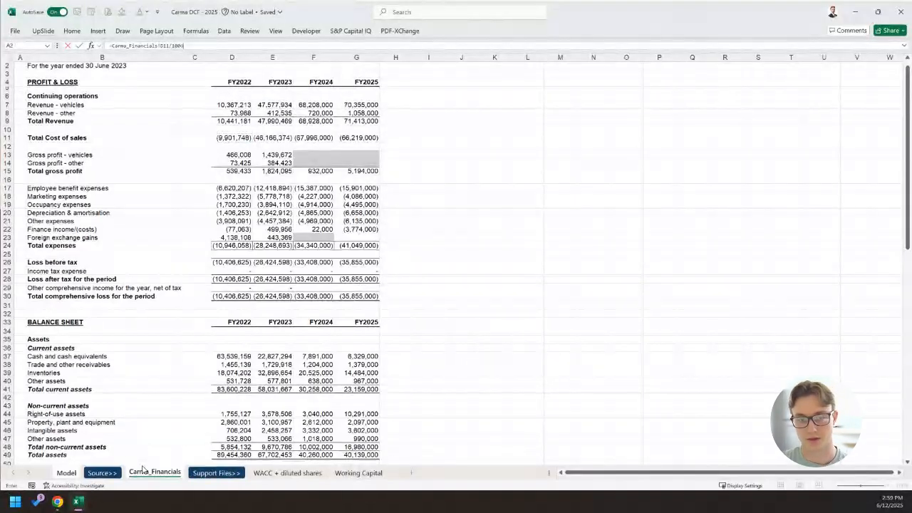
pyautogui.press('Return')
# Copy the formatting of the revenue cell F17 onto the COGS cell F19.
pyautogui.press('Up')
pyautogui.press('Up')
pyautogui.press('Up')
pyautogui.hotkey('ctrl', 'c')
pyautogui.press('Down')
pyautogui.press('Down')
pyautogui.hotkey('ctrl', 'alt', 'v')
pyautogui.press('t')
pyautogui.press('Return')
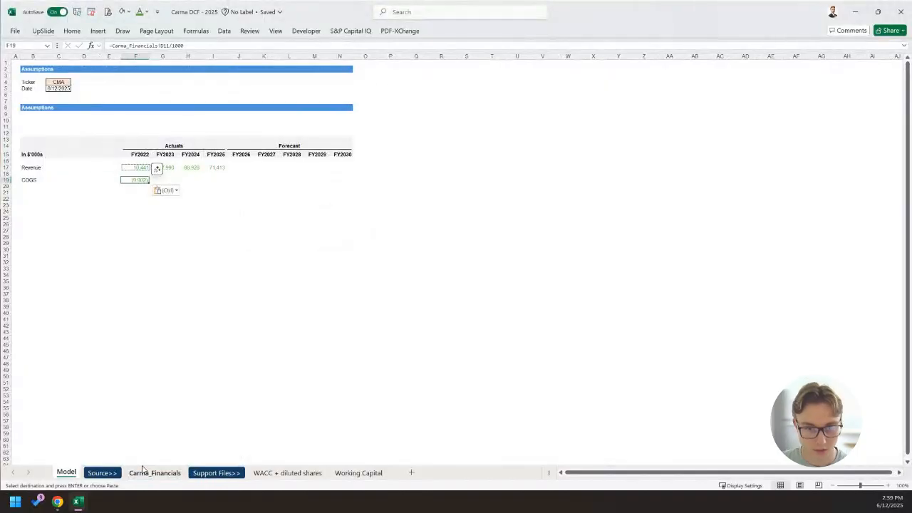
pyautogui.press('Escape')
# Correct F19's custom number format so negatives carry no trailing dash, and paste its formatting over F17:I19.
pyautogui.hotkey('ctrl', '1')
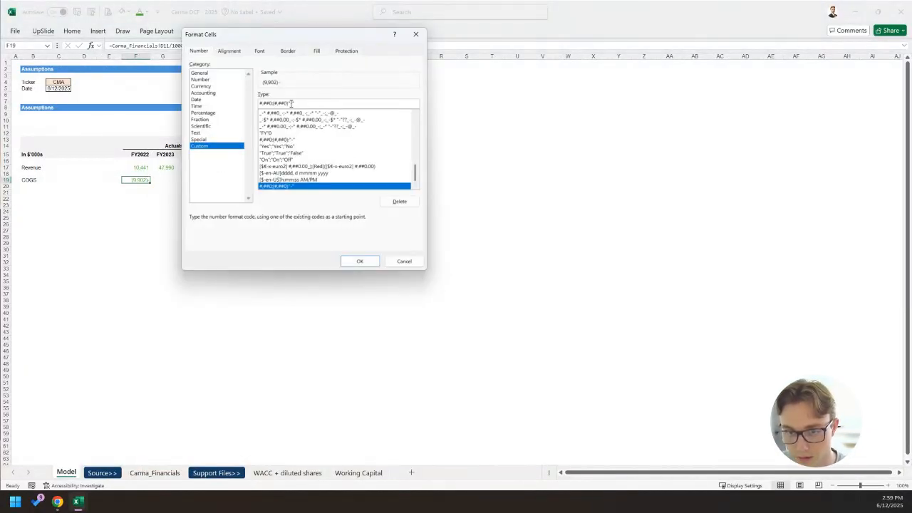
pyautogui.press('Return')
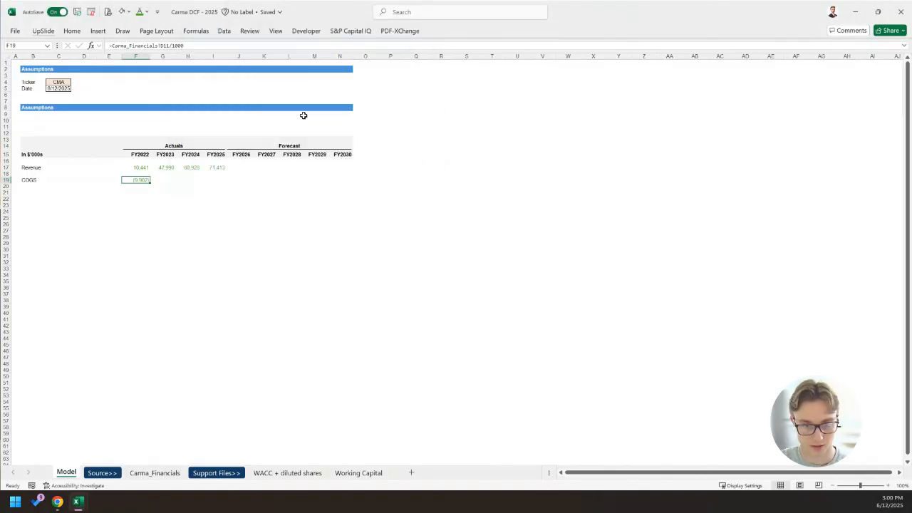
pyautogui.hotkey('shift', 'Up')
pyautogui.hotkey('shift', 'Up')
pyautogui.hotkey('shift', 'Right')
pyautogui.hotkey('shift', 'Right')
pyautogui.hotkey('shift', 'Right')
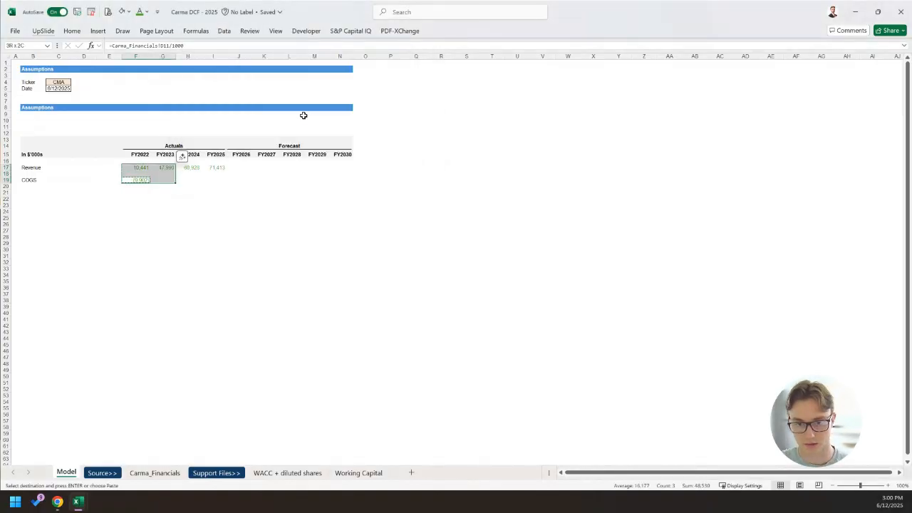
pyautogui.hotkey('ctrl', 'alt', 'v')
pyautogui.press('t')
pyautogui.press('Return')
pyautogui.press('Escape')
# Fill the COGS formula from F19 across to FY2025 in I19.
pyautogui.press('Down')
pyautogui.press('Up')
pyautogui.hotkey('shift', 'Right')
pyautogui.hotkey('shift', 'Right')
pyautogui.hotkey('shift', 'Right')
pyautogui.hotkey('ctrl', 'r')
pyautogui.click(304, 116)
pyautogui.press('Left')
pyautogui.press('Down')
pyautogui.press('Down')
pyautogui.press('Down')
pyautogui.press('Down')
pyautogui.press('Down')
pyautogui.press('Down')
pyautogui.press('Down')
pyautogui.press('Down')
pyautogui.press('Down')
pyautogui.press('Down')
pyautogui.press('Down')
pyautogui.press('Down')
pyautogui.press('Down')
pyautogui.press('Down')
pyautogui.press('Left')
pyautogui.press('Left')
pyautogui.press('Up')
pyautogui.press('Up')
pyautogui.press('Up')
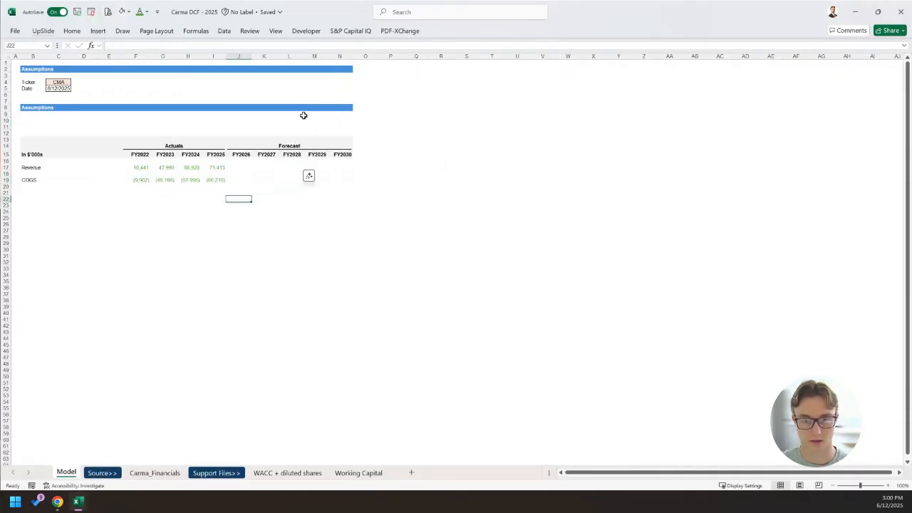
# Delete the blank row 18 between Revenue and COGS.
pyautogui.press('Left')
pyautogui.press('Up')
pyautogui.press('Up')
pyautogui.hotkey('shift', 'space')
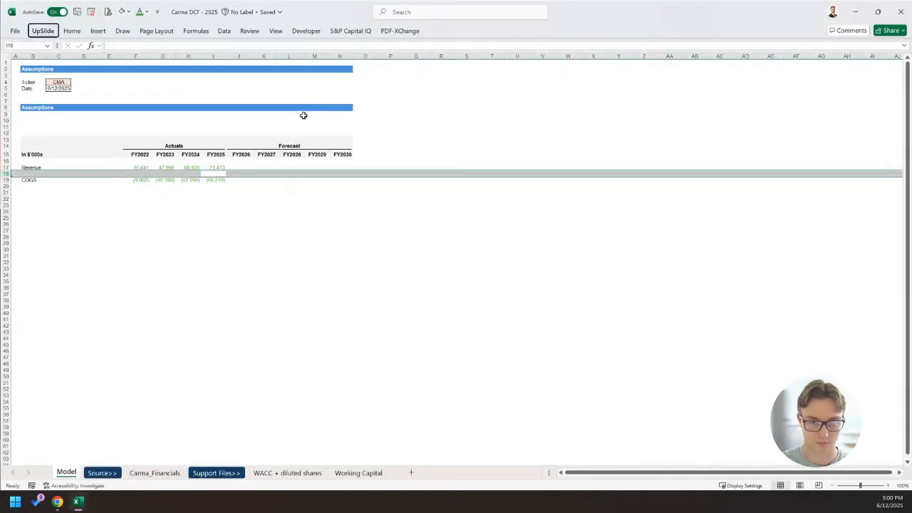
pyautogui.hotkey('ctrl', '-')
# Add a bottom border beneath the COGS row across FY2022 to FY2030, F18:N18.
pyautogui.press('Left')
pyautogui.press('Left')
pyautogui.hotkey('shift', 'Right')
pyautogui.hotkey('shift', 'Right')
pyautogui.hotkey('shift', 'Right')
pyautogui.hotkey('shift', 'Right')
pyautogui.hotkey('shift', 'Right')
pyautogui.hotkey('shift', 'Right')
pyautogui.hotkey('shift', 'Right')
pyautogui.hotkey('shift', 'Right')
pyautogui.hotkey('shift', 'Right')
pyautogui.hotkey('shift', 'Right')
pyautogui.hotkey('shift', 'Right')
pyautogui.hotkey('shift', 'Left')
pyautogui.hotkey('shift', 'Left')
pyautogui.hotkey('shift', 'Left')
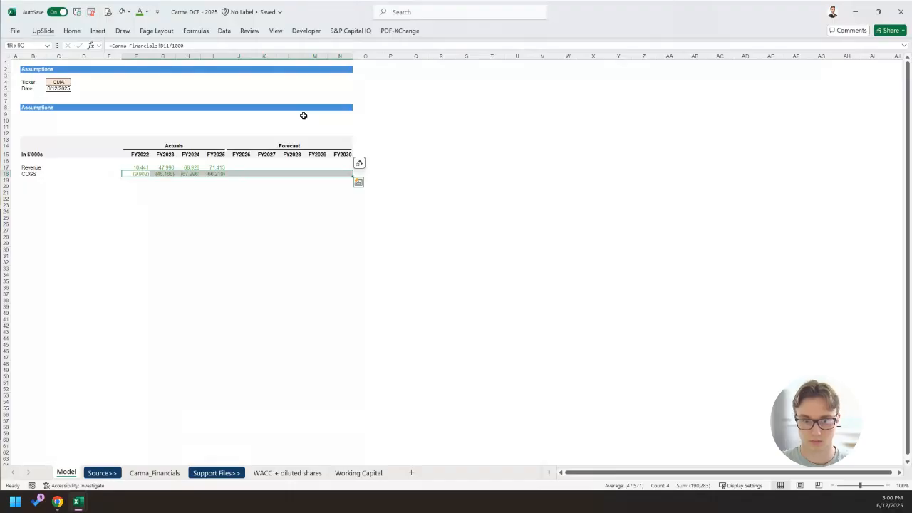
# Sum revenue and COGS in F19 with =SUM(F17:F18) and fill the formula across to FY2025 in I19.
pyautogui.press('Down')
pyautogui.hotkey('alt', '=')
pyautogui.hotkey('ctrl', 'Return')
pyautogui.hotkey('shift', 'Right')
pyautogui.hotkey('shift', 'Right')
pyautogui.hotkey('shift', 'Right')
pyautogui.hotkey('ctrl', 'r')
# Label row 19 as Gross profit in bold in B19.
pyautogui.press('Left')
pyautogui.press('Left')
pyautogui.press('Left')
pyautogui.press('Left')
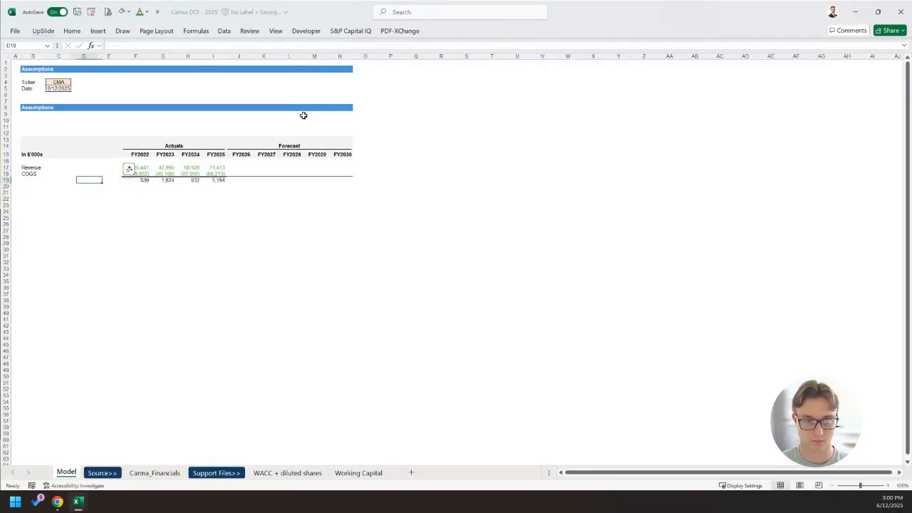
pyautogui.write('Gross')
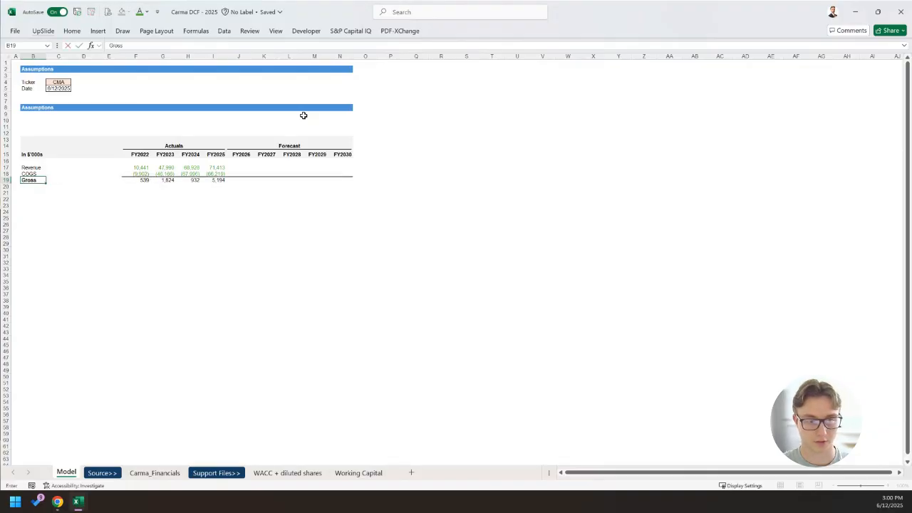
pyautogui.press('Return')
pyautogui.press('Up')
pyautogui.hotkey('ctrl', 'shift', 'Right')
# Bold the gross profit cells across FY2022 to FY2030, F19:N19.
pyautogui.press('Right')
pyautogui.press('Right')
pyautogui.press('Right')
pyautogui.press('Right')
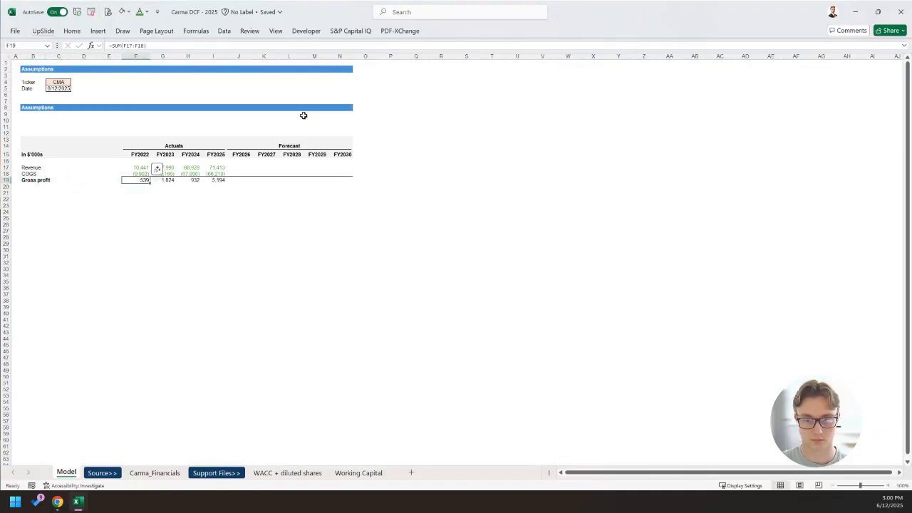
pyautogui.hotkey('shift', 'Right')
pyautogui.hotkey('shift', 'Right')
pyautogui.hotkey('shift', 'Right')
pyautogui.hotkey('shift', 'Right')
pyautogui.hotkey('shift', 'Right')
pyautogui.hotkey('shift', 'Right')
pyautogui.hotkey('shift', 'Right')
pyautogui.hotkey('shift', 'Right')
pyautogui.hotkey('shift', 'Right')
pyautogui.hotkey('shift', 'Right')
pyautogui.hotkey('shift', 'Left')
pyautogui.hotkey('shift', 'Left')
pyautogui.hotkey('ctrl', 'b')
# Enter the label Gross margin % in B20, indented and italicised.
pyautogui.hotkey('ctrl', 'Left')
pyautogui.press('Down')
pyautogui.write('Gro')
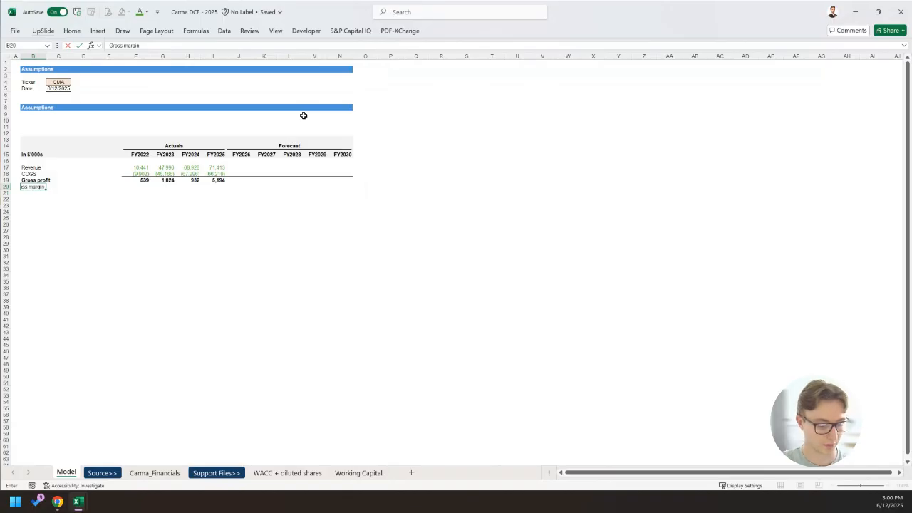
pyautogui.write('ss margin %')
pyautogui.hotkey('ctrl', 'Return')
pyautogui.press('6')
pyautogui.hotkey('ctrl', 'i')
# Calculate the FY2022 gross margin in F20 as =F19/F$17, formatted as a percentage.
pyautogui.press('Right')
pyautogui.press('Right')
pyautogui.press('Right')
pyautogui.press('Right')
pyautogui.write('=')
pyautogui.press('Up')
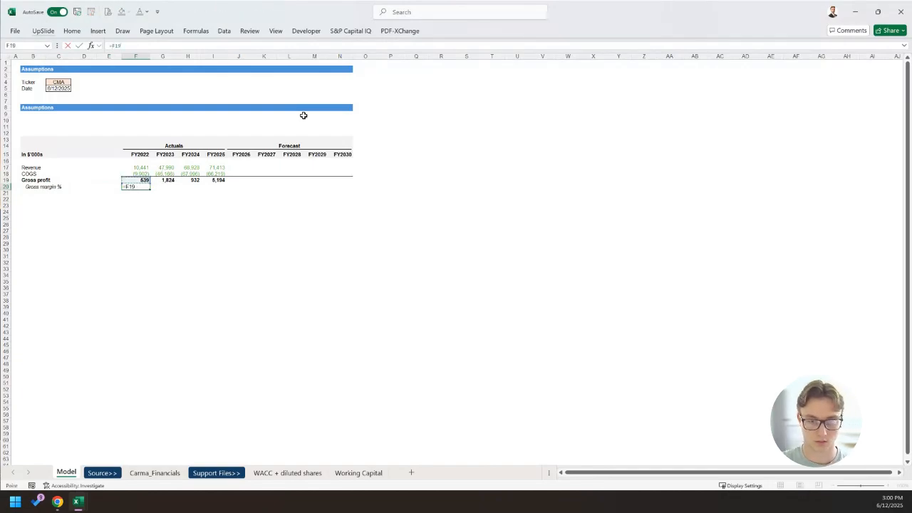
pyautogui.write('/')
pyautogui.press('Up')
pyautogui.press('Up')
pyautogui.press('Up')
pyautogui.press('F4')
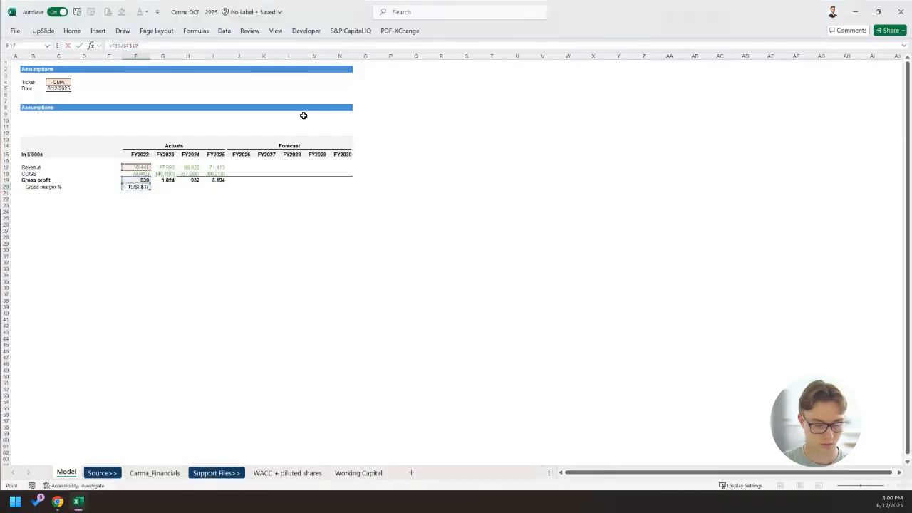
pyautogui.press('F4')
pyautogui.hotkey('ctrl', 'Return')
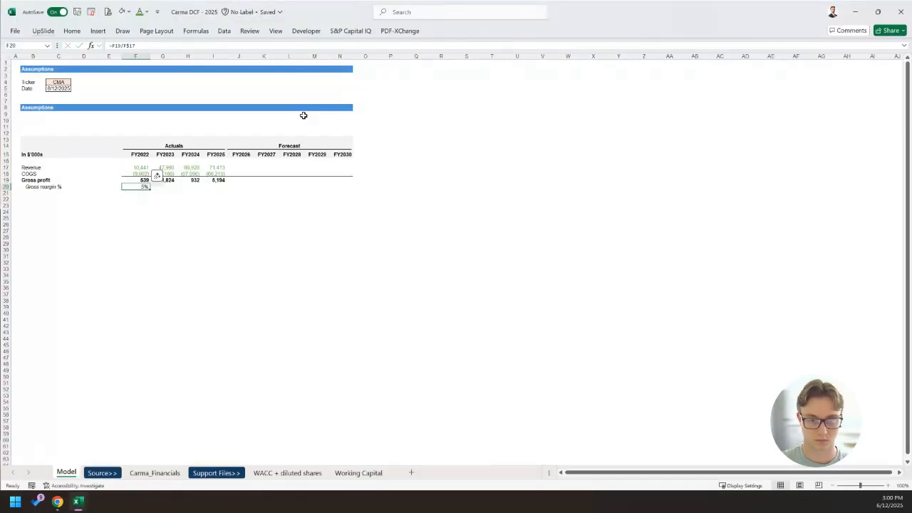
# Fill the gross margin formula from F20 across to FY2025 in I20, with the values in italics.
pyautogui.hotkey('shift', 'Right')
pyautogui.hotkey('shift', 'Right')
pyautogui.hotkey('shift', 'Right')
pyautogui.hotkey('ctrl', 'r')
pyautogui.press('Down')
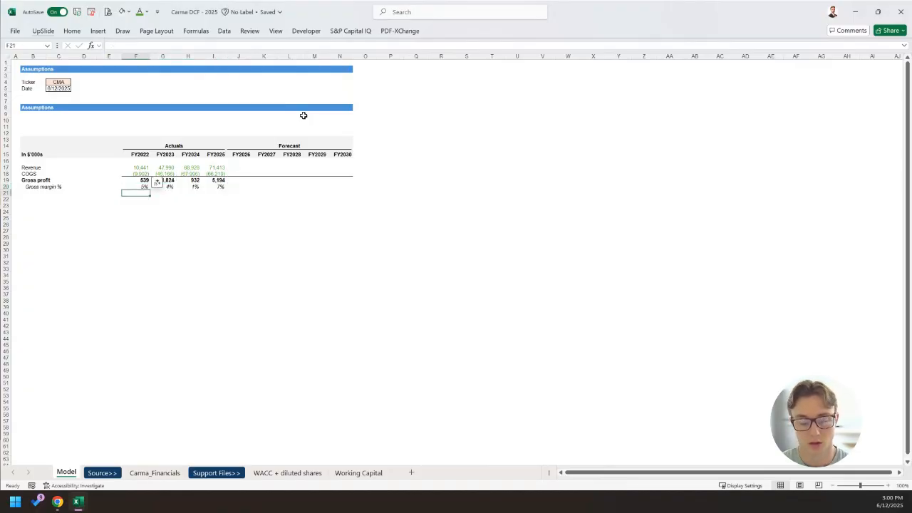
# Review the gross profit and gross margin figures and formulas across the FY2022 to FY2025 actuals.
pyautogui.press('Up')
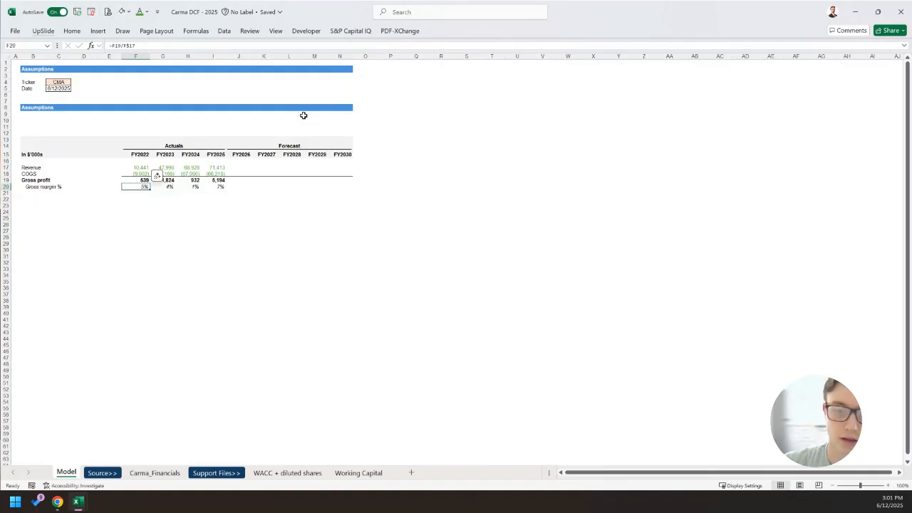
pyautogui.press('Down')
pyautogui.press('Left')
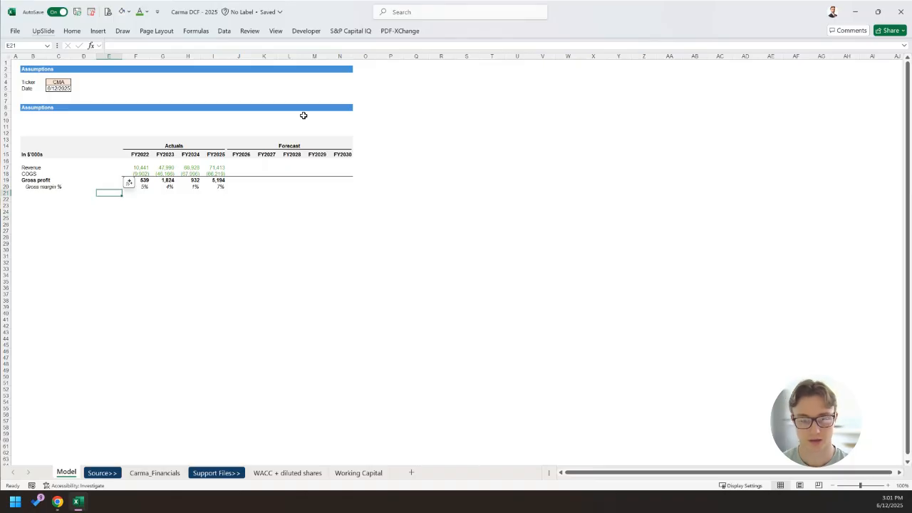
pyautogui.press('Up')
pyautogui.press('Right')
pyautogui.press('Right')
pyautogui.press('Up')
pyautogui.press('Left')
pyautogui.press('Down')
pyautogui.press('Right')
pyautogui.press('Up')
pyautogui.press('Down')
pyautogui.press('Right')
pyautogui.press('Left')
pyautogui.press('Up')
pyautogui.press('Down')
pyautogui.press('Right')
pyautogui.press('Left')
pyautogui.press('Right')
pyautogui.press('Right')
pyautogui.hotkey('ctrl', 'shift', 'Left')
pyautogui.press('Left')
pyautogui.press('Right')
pyautogui.press('Right')
pyautogui.hotkey('ctrl', 'shift', 'Left')
pyautogui.press('Left')
pyautogui.hotkey('ctrl', 'Left')
pyautogui.hotkey('ctrl', 'Right')
pyautogui.hotkey('ctrl', 'Left')
pyautogui.hotkey('shift', 'space')
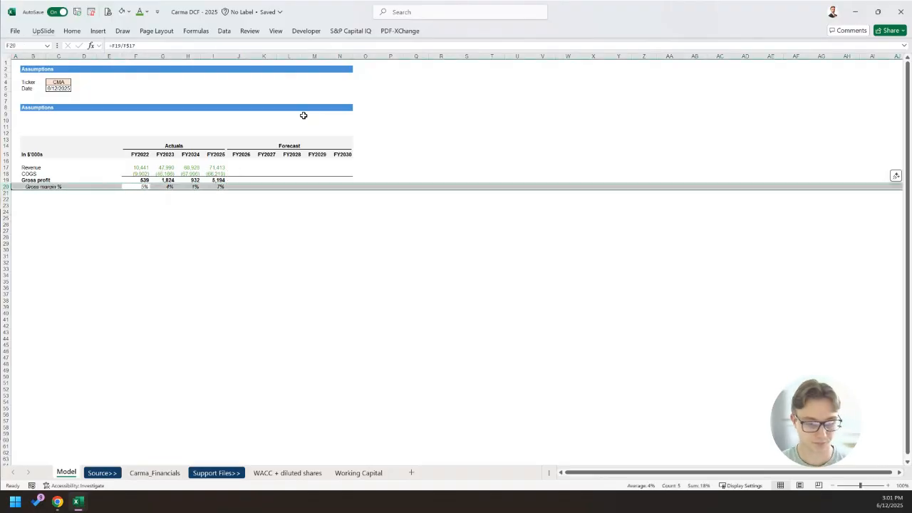
# Enter a bold OpEx heading in B22, leaving one blank row beneath the gross margin.
pyautogui.press('Left')
pyautogui.press('Down')
pyautogui.press('Left')
pyautogui.press('Up')
pyautogui.press('Left')
pyautogui.press('Left')
pyautogui.press('Down')
pyautogui.press('Down')
pyautogui.write('OpEx')
pyautogui.press('Return')
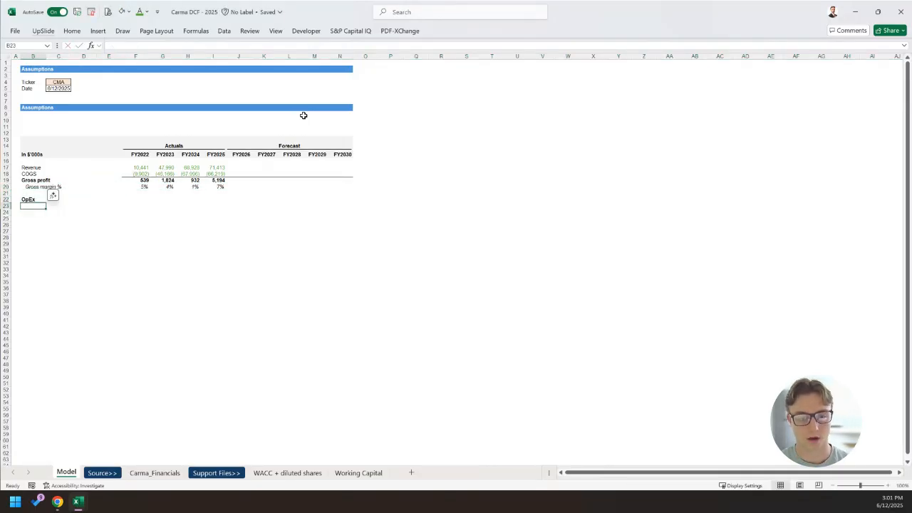
# Examine the expense lines in rows 17 to 23 of the Carma_Financials sheet, from Employee benefit expenses to Foreign exchange gains.
pyautogui.hotkey('ctrl', 'pagedown')
pyautogui.hotkey('ctrl', 'pagedown')
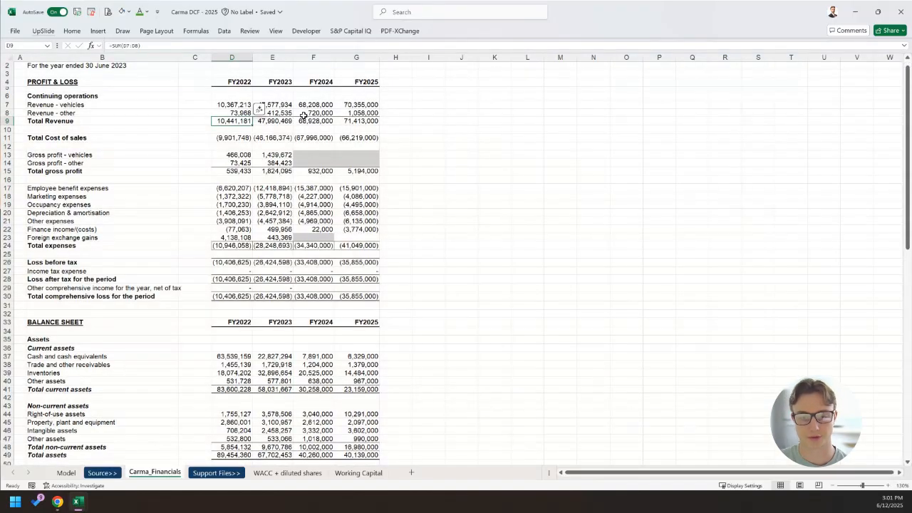
pyautogui.click(29, 195)
pyautogui.click(62, 235)
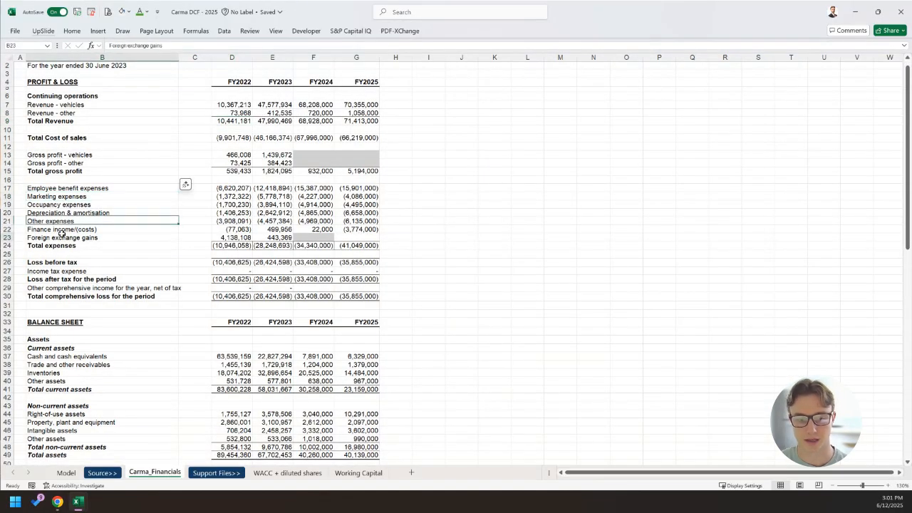
pyautogui.hotkey('ctrl', 'shift', 'Up')
pyautogui.hotkey('shift', 'space')
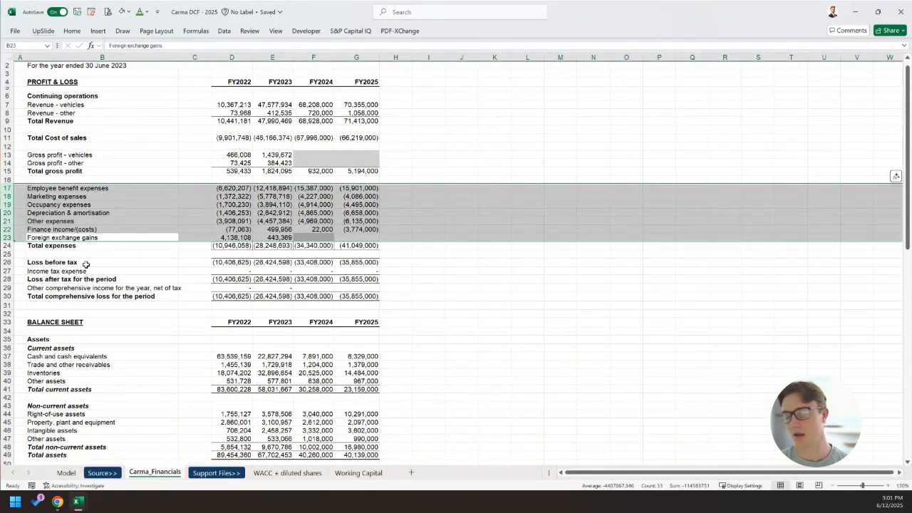
pyautogui.click(78, 237)
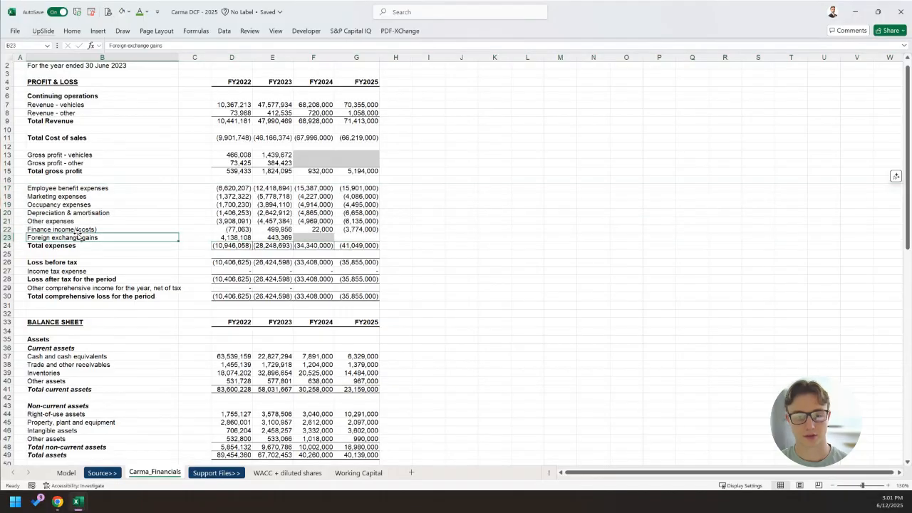
pyautogui.press('Up')
pyautogui.hotkey('shift', 'space')
pyautogui.press('Left')
pyautogui.press('Up')
pyautogui.press('Right')
pyautogui.press('Down')
pyautogui.hotkey('shift', 'space')
pyautogui.press('Up')
pyautogui.press('Up')
pyautogui.hotkey('shift', 'space')
pyautogui.press('Down')
pyautogui.press('Down')
pyautogui.press('Down')
pyautogui.press('Down')
pyautogui.press('Up')
pyautogui.hotkey('ctrl', 'shift', 'Up')
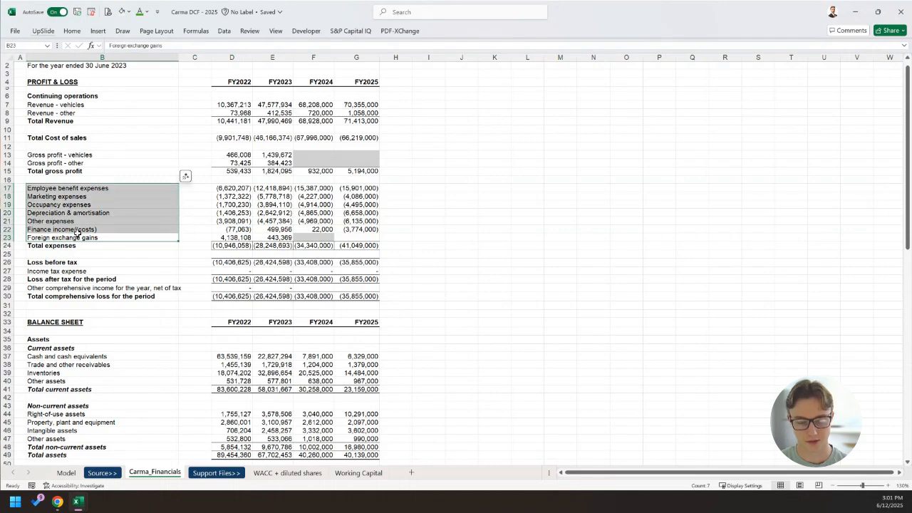
# Check the Finance income/(costs) and Depreciation & amortisation rows on Carma_Financials, and return to the Model sheet.
pyautogui.hotkey('ctrl', 'pageup')
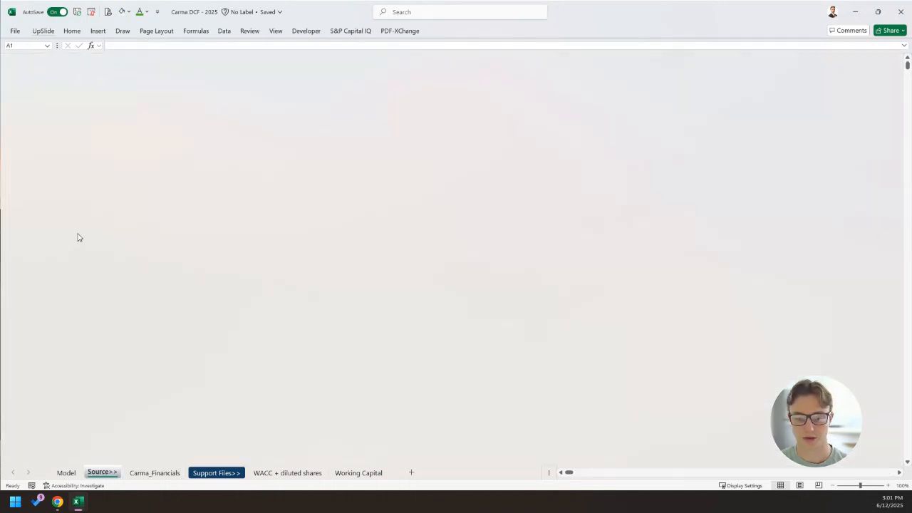
pyautogui.hotkey('ctrl', 'pagedown')
pyautogui.click(80, 229)
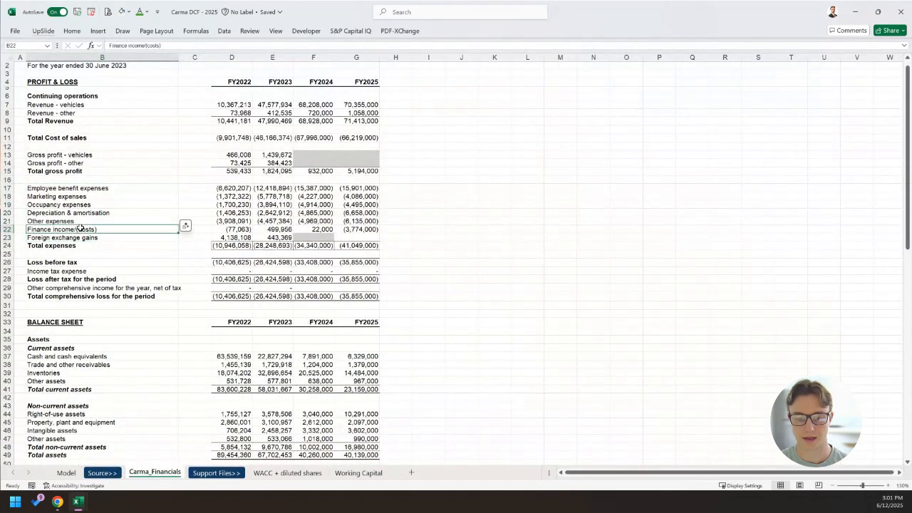
pyautogui.hotkey('shift', 'space')
pyautogui.press('Left')
pyautogui.press('Right')
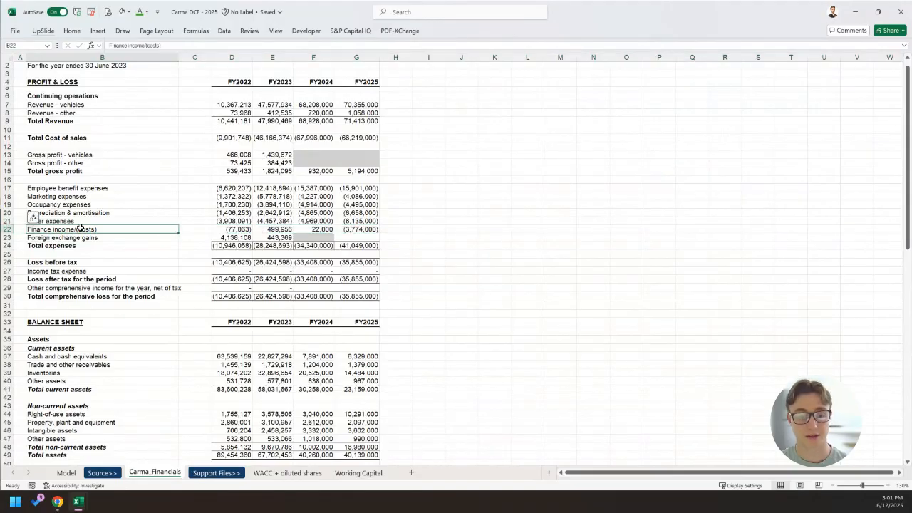
pyautogui.hotkey('shift', 'space')
pyautogui.press('Up')
pyautogui.press('Up')
pyautogui.hotkey('shift', 'space')
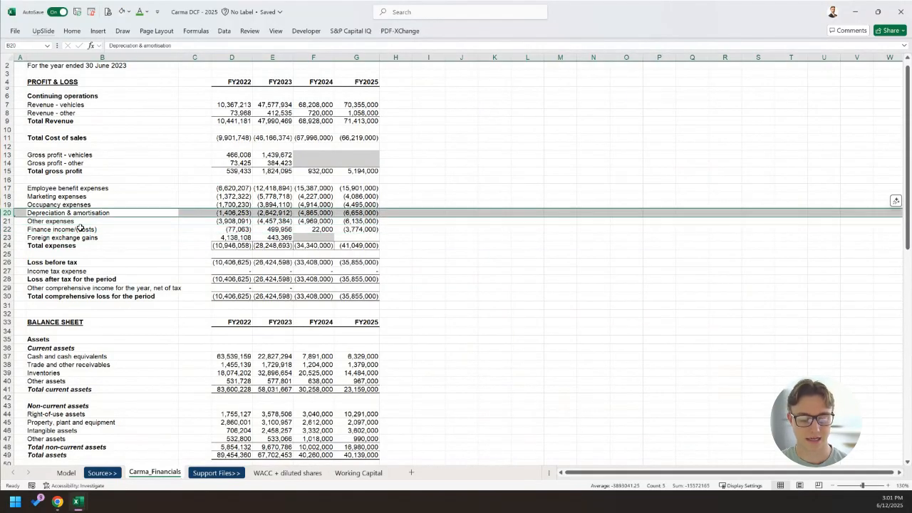
pyautogui.hotkey('ctrl', 'pageup')
pyautogui.hotkey('ctrl', 'pageup')
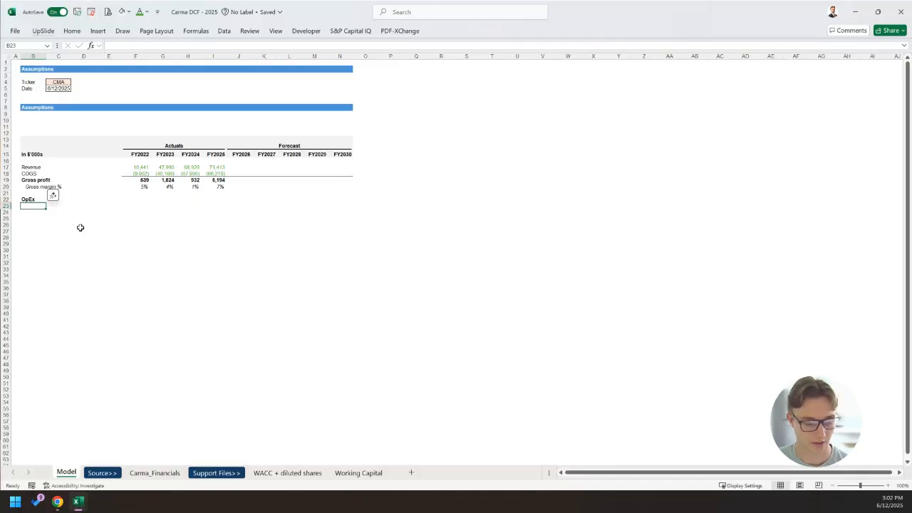
# Copy the expense labels in B17:B23 of the Carma_Financials sheet, from Employee benefit expenses to Foreign exchange gains.
pyautogui.hotkey('ctrl', 'pagedown')
pyautogui.hotkey('ctrl', 'pagedown')
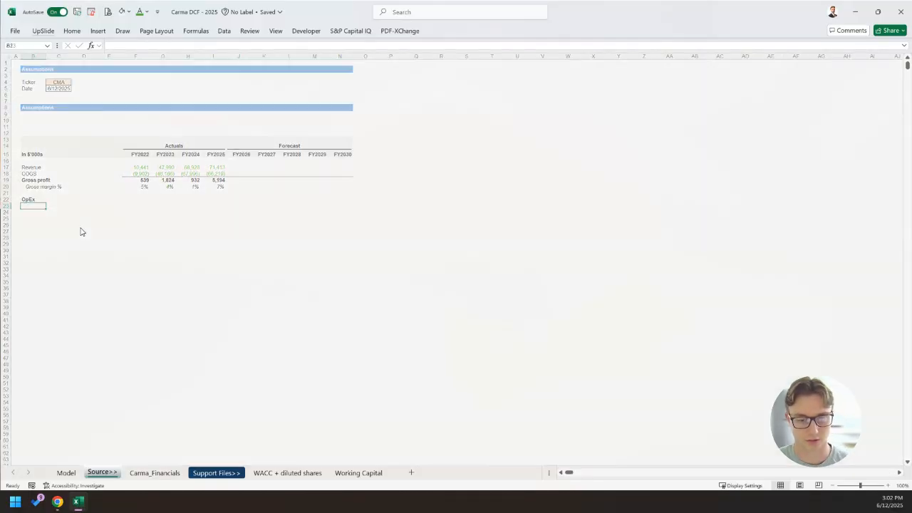
pyautogui.press('Up')
pyautogui.press('Up')
pyautogui.press('Up')
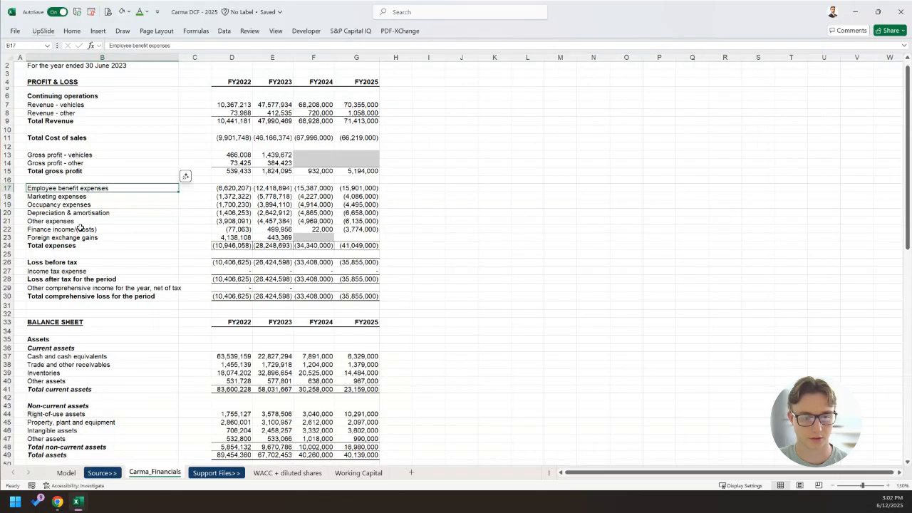
pyautogui.hotkey('shift', 'Down')
pyautogui.hotkey('shift', 'Down')
pyautogui.hotkey('shift', 'Down')
pyautogui.hotkey('shift', 'Down')
pyautogui.hotkey('shift', 'Down')
pyautogui.hotkey('shift', 'Down')
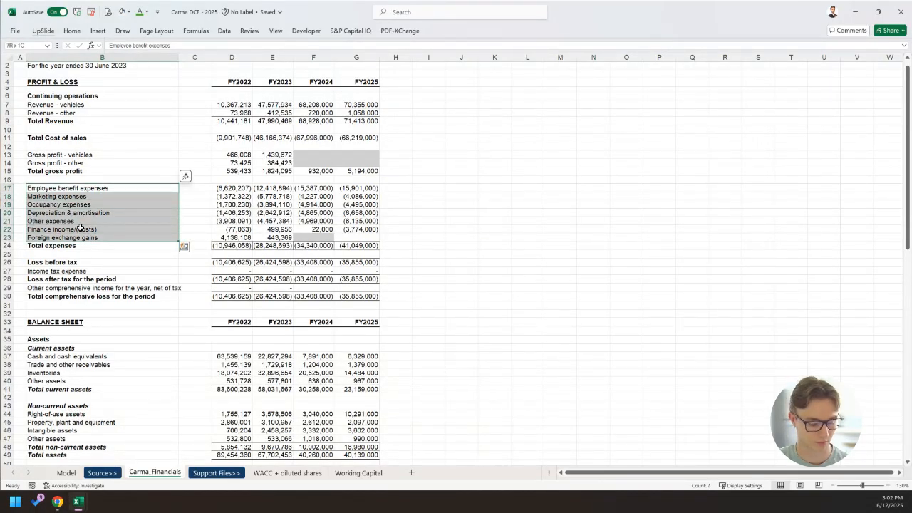
pyautogui.hotkey('ctrl', 'c')
pyautogui.press('Escape')
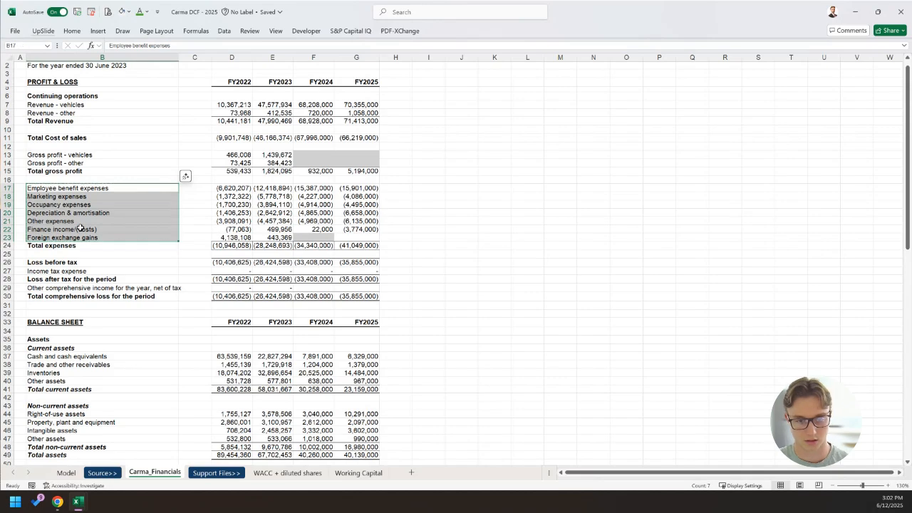
pyautogui.hotkey('ctrl', 'c')
# Paste the copied expense labels as values beneath the OpEx heading on the Model sheet, starting in B23.
pyautogui.hotkey('ctrl', 'pageup')
pyautogui.hotkey('ctrl', 'pageup')
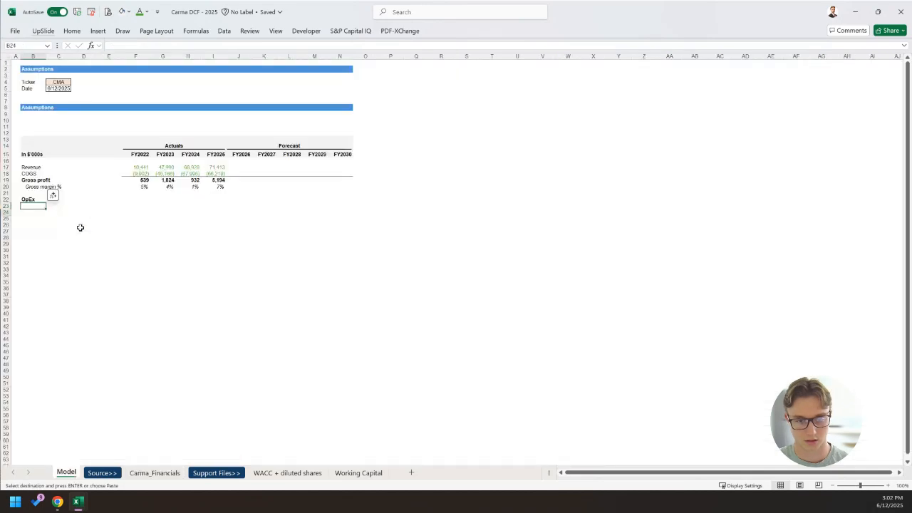
pyautogui.hotkey('alt', 'e')
pyautogui.press('s')
pyautogui.press('v')
pyautogui.press('Return')
# Copy the Depreciation & amortisation label from B26 to B33, below the OpEx list.
pyautogui.press('Down')
pyautogui.hotkey('shift', 'space')
pyautogui.press('Down')
pyautogui.press('Down')
pyautogui.press('Down')
pyautogui.press('Up')
pyautogui.hotkey('shift', 'space')
pyautogui.press('Left')
pyautogui.press('Right')
pyautogui.hotkey('ctrl', 'c')
pyautogui.press('Down')
pyautogui.press('Down')
pyautogui.press('Down')
pyautogui.press('Down')
pyautogui.press('Down')
pyautogui.press('Down')
pyautogui.press('Down')
pyautogui.hotkey('ctrl', 'v')
# Delete the original Depreciation & amortisation row, row 26, from the OpEx list.
pyautogui.press('Up')
pyautogui.press('Up')
pyautogui.press('Up')
pyautogui.press('Up')
pyautogui.press('Up')
pyautogui.press('Up')
pyautogui.press('Up')
pyautogui.hotkey('shift', 'space')
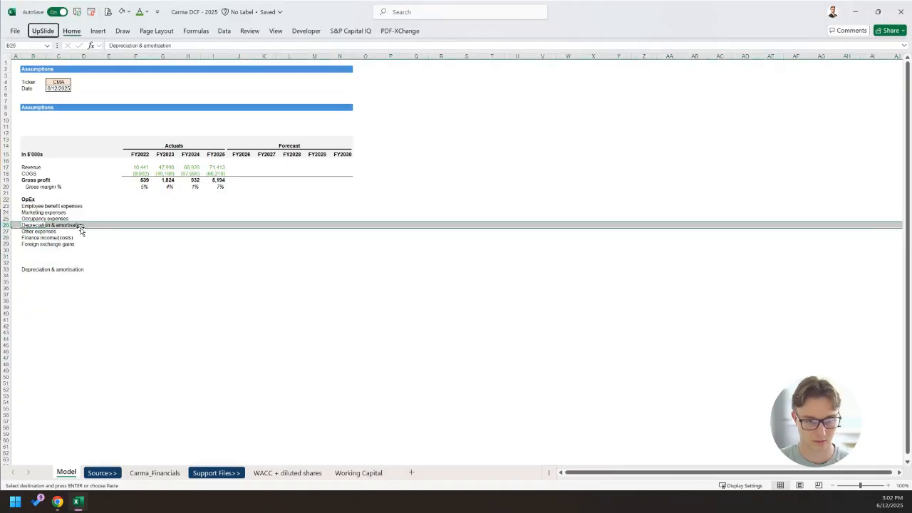
pyautogui.hotkey('ctrl', '-')
# Move the Finance income/(costs) label out of the OpEx list to B35.
pyautogui.press('Down')
pyautogui.press('Down')
pyautogui.press('Down')
pyautogui.press('Down')
pyautogui.press('Down')
pyautogui.press('Down')
pyautogui.press('Down')
pyautogui.press('Down')
pyautogui.hotkey('ctrl', 'v')
# Move the Foreign exchange gains label from B28 to B40.
pyautogui.press('Down')
pyautogui.press('Up')
pyautogui.press('Up')
pyautogui.press('Up')
pyautogui.press('Up')
pyautogui.press('Up')
pyautogui.press('Up')
pyautogui.press('Up')
pyautogui.press('Up')
pyautogui.hotkey('ctrl', 'x')
pyautogui.press('Down')
pyautogui.press('Down')
pyautogui.press('Down')
pyautogui.press('Down')
pyautogui.press('Down')
pyautogui.press('Down')
pyautogui.press('Down')
pyautogui.press('Down')
pyautogui.press('Down')
pyautogui.press('Down')
pyautogui.press('Down')
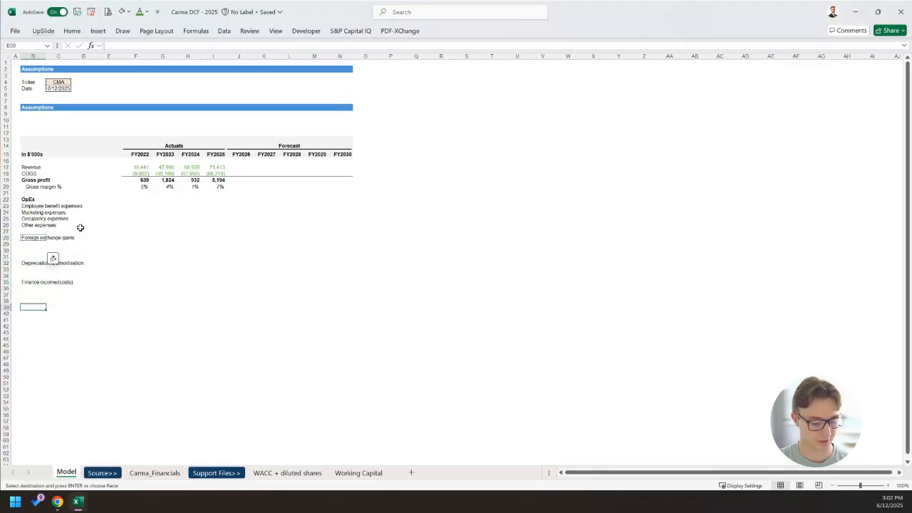
pyautogui.press('Down')
pyautogui.hotkey('ctrl', 'v')
# Enter a bold Total expenses label in B27, directly beneath Other expenses.
pyautogui.press('Up')
pyautogui.press('Up')
pyautogui.press('Up')
pyautogui.press('Up')
pyautogui.press('Up')
pyautogui.press('Up')
pyautogui.press('Up')
pyautogui.press('Up')
pyautogui.press('Up')
pyautogui.press('Up')
pyautogui.press('Up')
pyautogui.press('Up')
pyautogui.press('Up')
pyautogui.write('Total Ex')
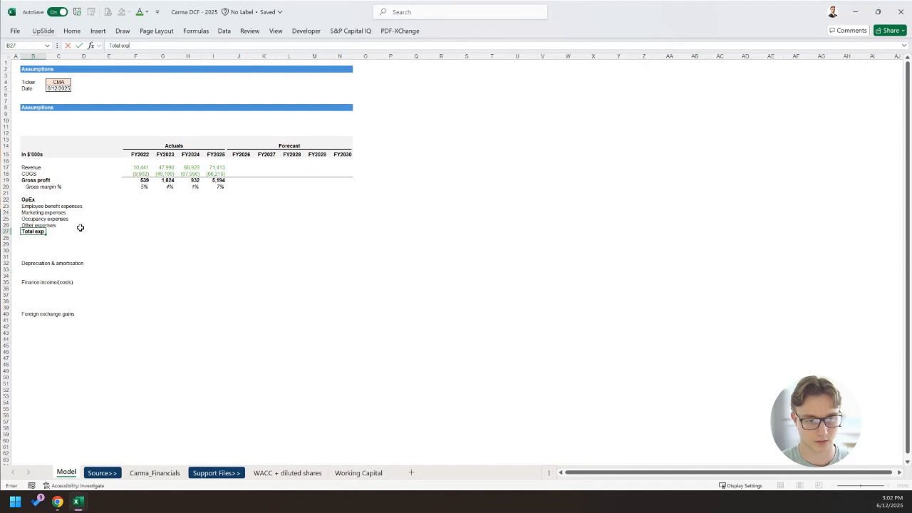
pyautogui.write('penses')
pyautogui.click(81, 229)
# Add a top border to the Total expenses row across FY2022 to FY2030, F27:N27.
pyautogui.press('Right')
pyautogui.press('Right')
pyautogui.hotkey('shift', 'Right')
pyautogui.hotkey('shift', 'Right')
pyautogui.hotkey('shift', 'Right')
pyautogui.hotkey('shift', 'Right')
pyautogui.hotkey('shift', 'Right')
pyautogui.hotkey('shift', 'Right')
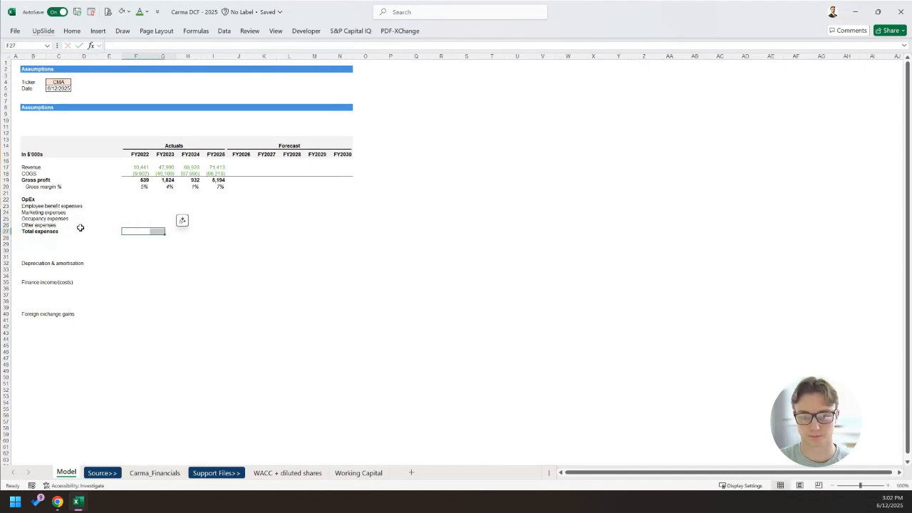
pyautogui.hotkey('shift', 'Right')
pyautogui.hotkey('shift', 'Right')
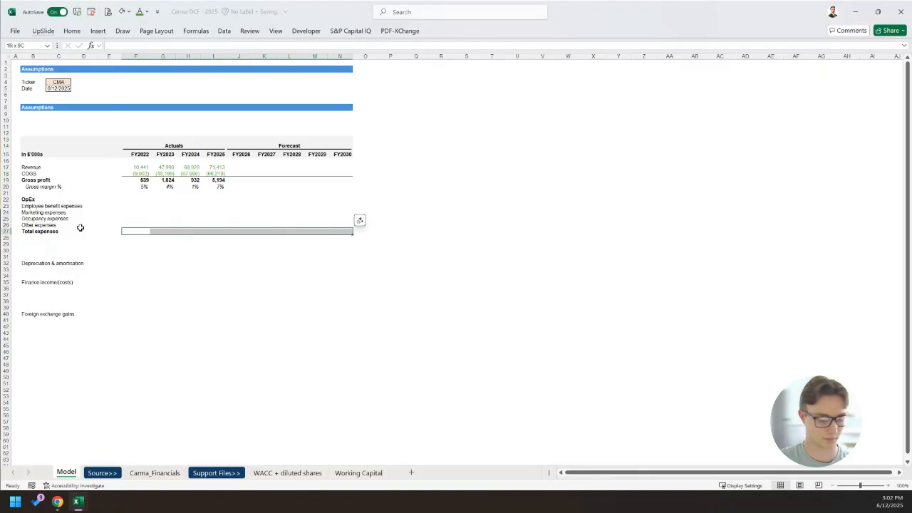
# Link the FY2022 Employee benefit expenses cell F23 to the matching figure in D17 of Carma_Financials.
pyautogui.press('Left')
pyautogui.press('Right')
pyautogui.press('Up')
pyautogui.press('Up')
pyautogui.press('Up')
pyautogui.press('Up')
pyautogui.write('=')
pyautogui.hotkey('ctrl', 'pagedown')
pyautogui.hotkey('ctrl', 'pagedown')
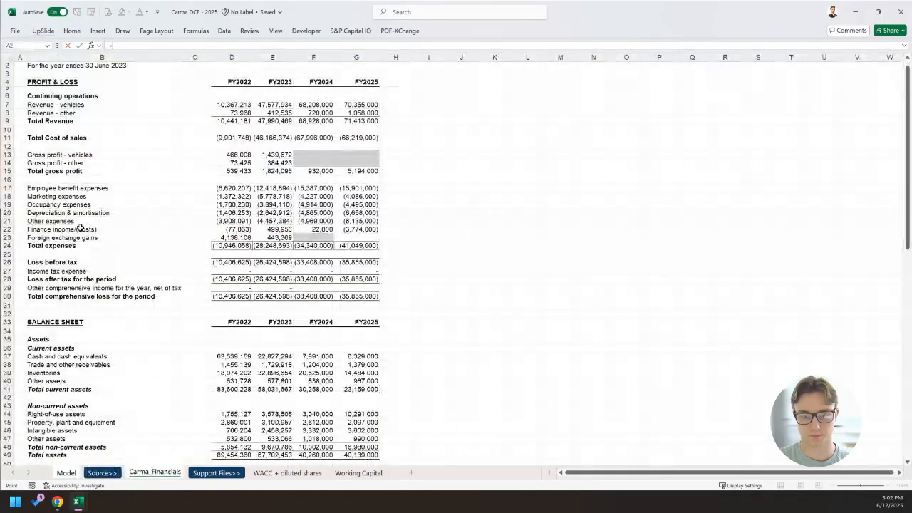
pyautogui.press('Down')
pyautogui.press('Down')
pyautogui.press('Down')
pyautogui.press('Down')
pyautogui.press('Down')
pyautogui.press('Right')
pyautogui.press('Right')
pyautogui.press('Right')
pyautogui.press('Down')
pyautogui.press('Down')
pyautogui.press('Down')
pyautogui.press('Down')
pyautogui.press('Return')
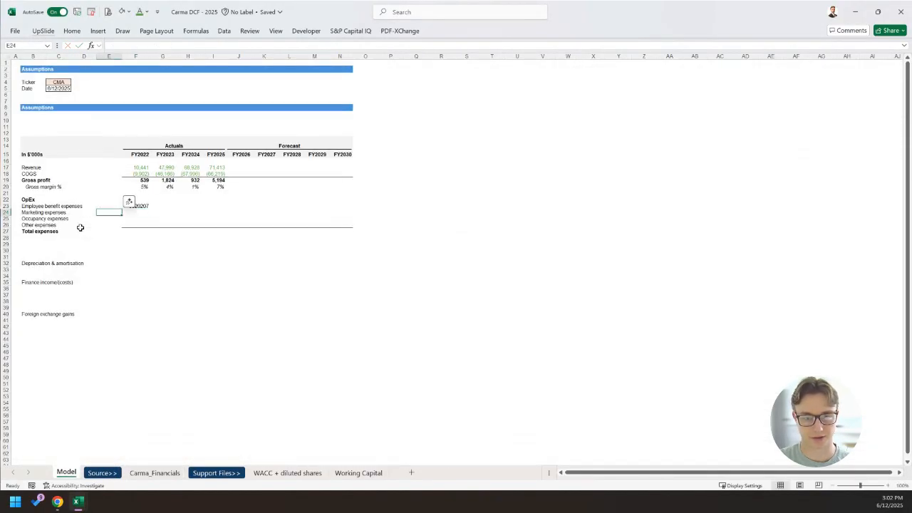
# Apply the number format and green font of the FY2022 revenue cell F17 to the expense cells F23:F26.
pyautogui.press('Up')
pyautogui.press('Up')
pyautogui.press('Up')
pyautogui.press('Up')
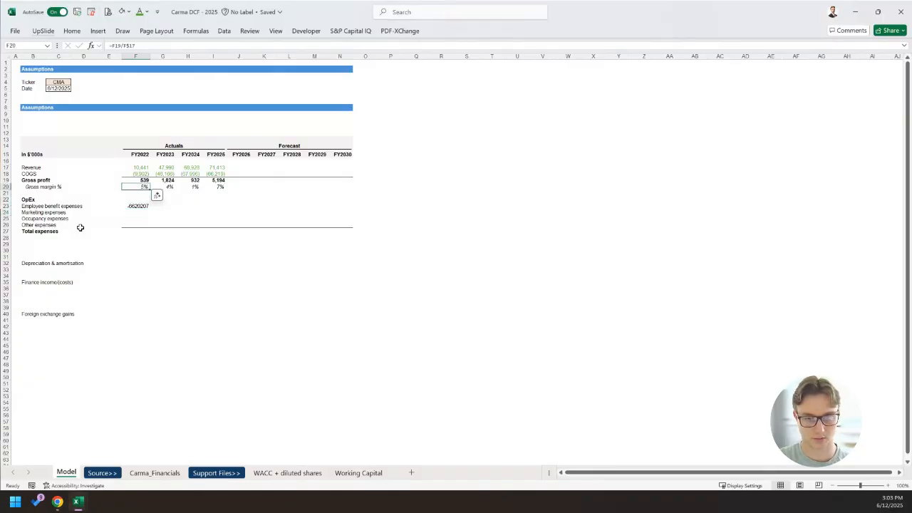
pyautogui.hotkey('ctrl', 'Up')
pyautogui.hotkey('ctrl', 'c')
pyautogui.hotkey('ctrl', 'Down')
pyautogui.hotkey('ctrl', 'Down')
pyautogui.hotkey('shift', 'Down')
pyautogui.hotkey('shift', 'Down')
pyautogui.hotkey('shift', 'Down')
pyautogui.hotkey('ctrl', 'alt', 'v')
pyautogui.press('t')
pyautogui.press('Return')
pyautogui.press('Down')
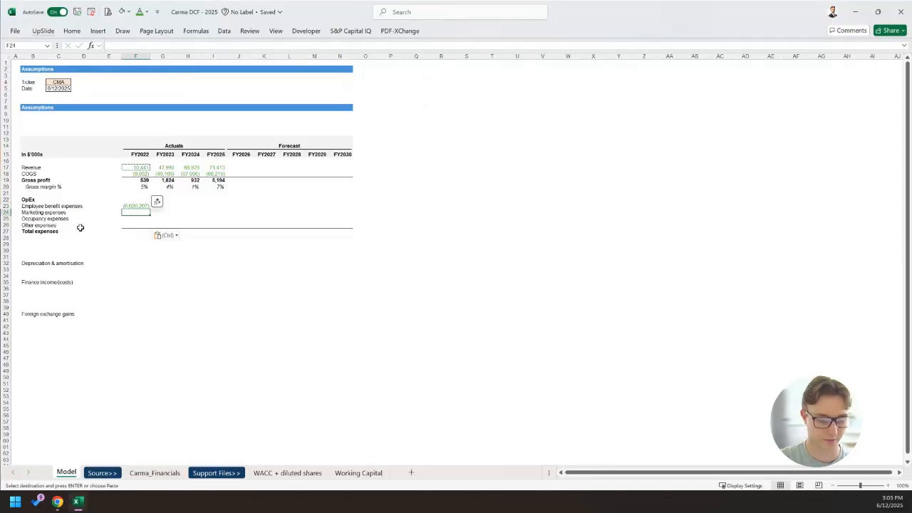
# Link the FY2022 Marketing expenses cell F24 to the matching figure in D18 of Carma_Financials.
pyautogui.write('=')
pyautogui.hotkey('ctrl', 'pagedown')
pyautogui.hotkey('ctrl', 'pagedown')
pyautogui.press('Down')
pyautogui.press('Down')
pyautogui.press('Right')
pyautogui.press('Right')
pyautogui.press('Down')
pyautogui.press('Down')
pyautogui.press('Down')
pyautogui.press('Down')
pyautogui.press('Down')
pyautogui.press('Down')
pyautogui.press('Down')
pyautogui.press('Right')
pyautogui.press('Down')
pyautogui.press('Down')
pyautogui.press('Down')
pyautogui.press('Down')
pyautogui.press('Return')
pyautogui.press('Left')
pyautogui.press('Right')
pyautogui.press('Up')
pyautogui.press('Down')
# Link the FY2022 Occupancy expenses cell F25 to the matching figure in D19 of Carma_Financials.
pyautogui.write('=')
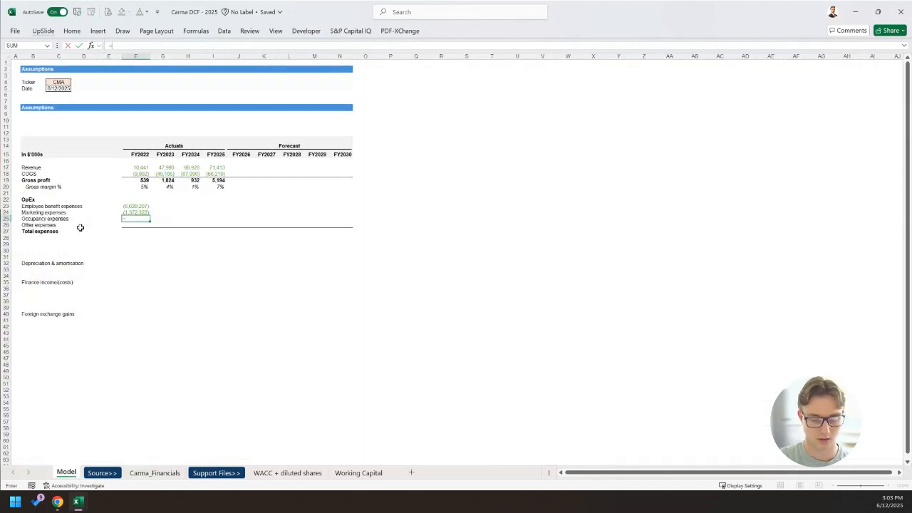
pyautogui.hotkey('ctrl', 'pagedown')
pyautogui.hotkey('ctrl', 'pagedown')
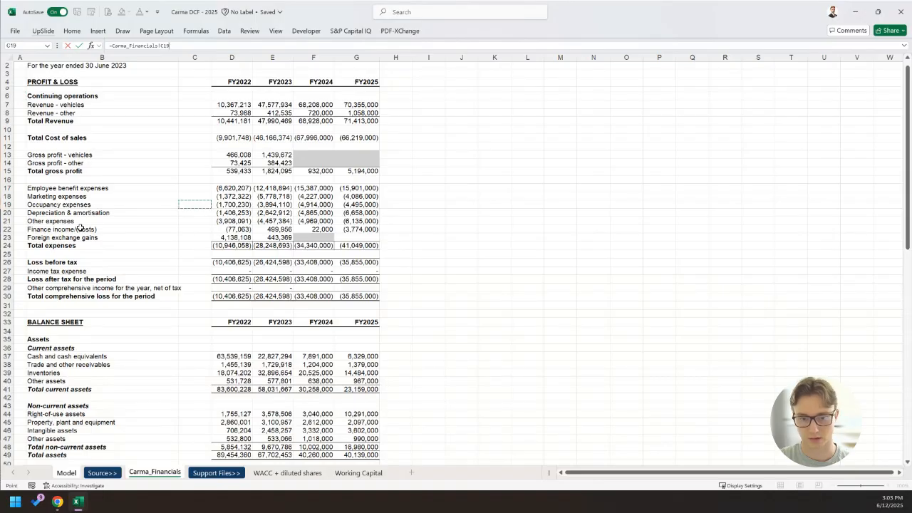
pyautogui.press('Return')
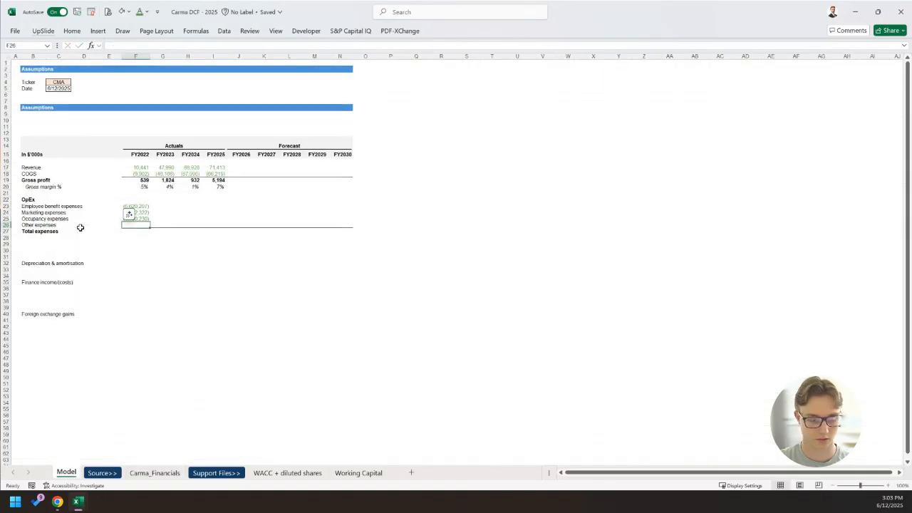
# Link the FY2022 Other expenses cell F26 to the matching figure in D21 of Carma_Financials.
pyautogui.hotkey('ctrl', 'pagedown')
pyautogui.hotkey('ctrl', 'pagedown')
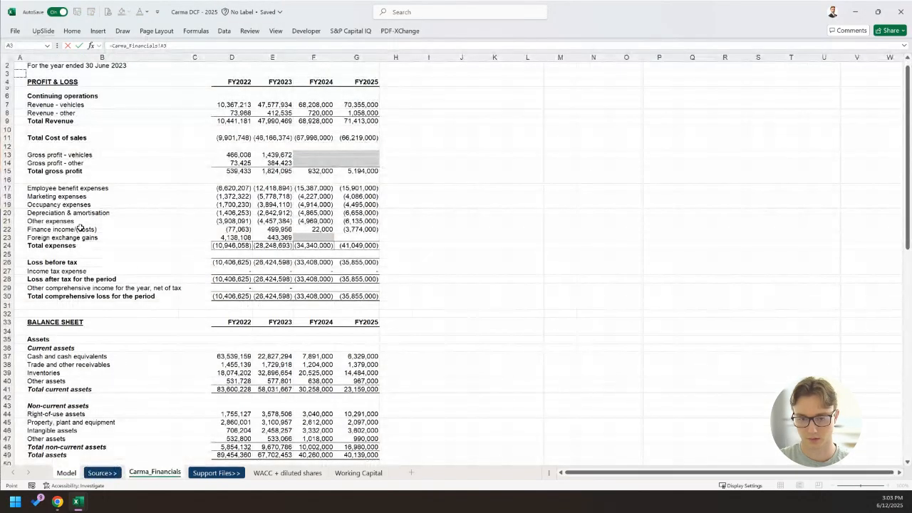
pyautogui.press('Right')
pyautogui.press('Right')
pyautogui.press('Right')
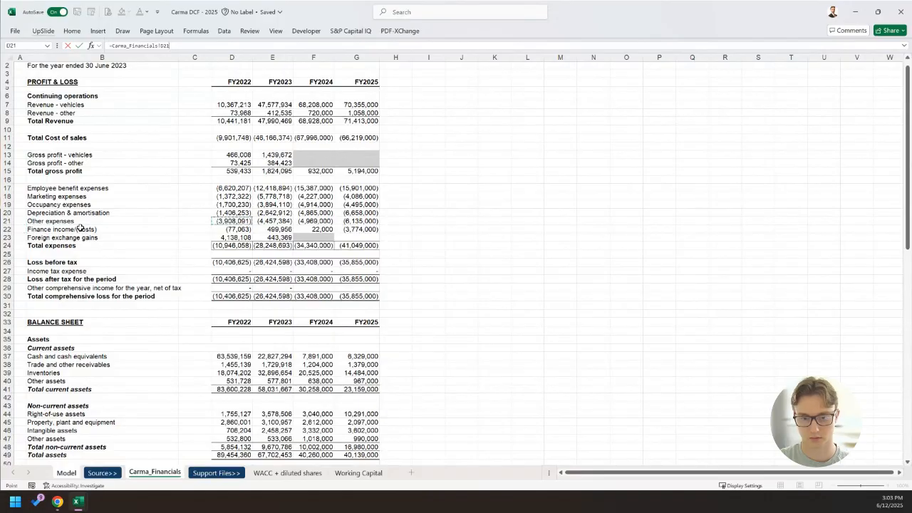
pyautogui.press('Return')
# Sum F23:F26 in the FY2022 Total expenses cell F27, and fill the expense rows F23:F27 across to FY2025.
pyautogui.hotkey('alt', '=')
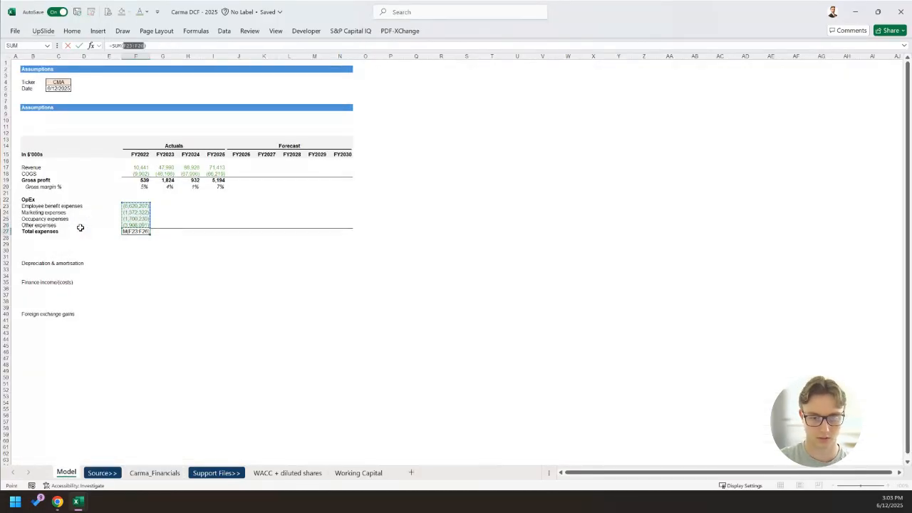
pyautogui.hotkey('ctrl', 'Return')
pyautogui.hotkey('shift', 'Up')
pyautogui.hotkey('shift', 'Up')
pyautogui.hotkey('shift', 'Up')
pyautogui.hotkey('shift', 'Up')
pyautogui.hotkey('shift', 'Right')
pyautogui.hotkey('shift', 'Right')
pyautogui.hotkey('shift', 'Right')
pyautogui.hotkey('ctrl', 'r')
# Divide the FY2022 Employee benefit expenses link in F23 by 1000.
pyautogui.hotkey('shift', 'Left')
pyautogui.hotkey('shift', 'Left')
pyautogui.hotkey('shift', 'Left')
pyautogui.press('Up')
pyautogui.press('Up')
pyautogui.press('Up')
pyautogui.press('Up')
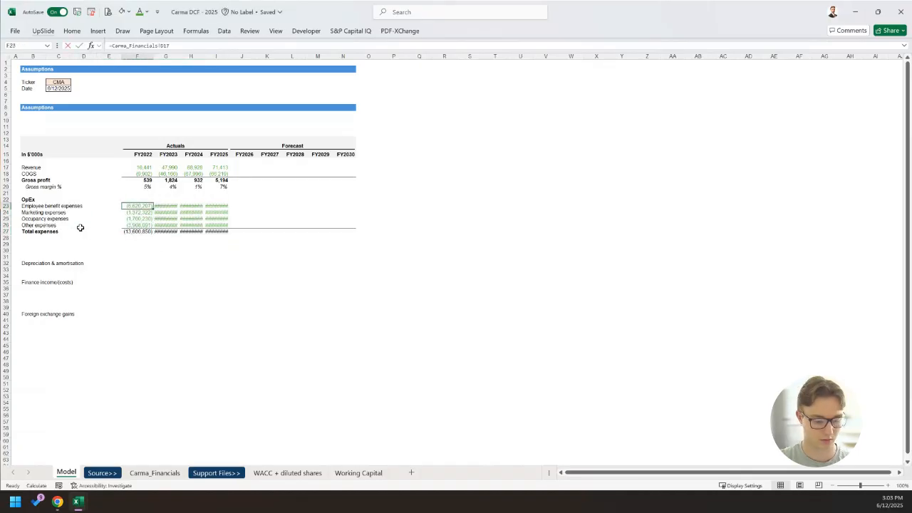
pyautogui.press('F2')
pyautogui.write('/100')
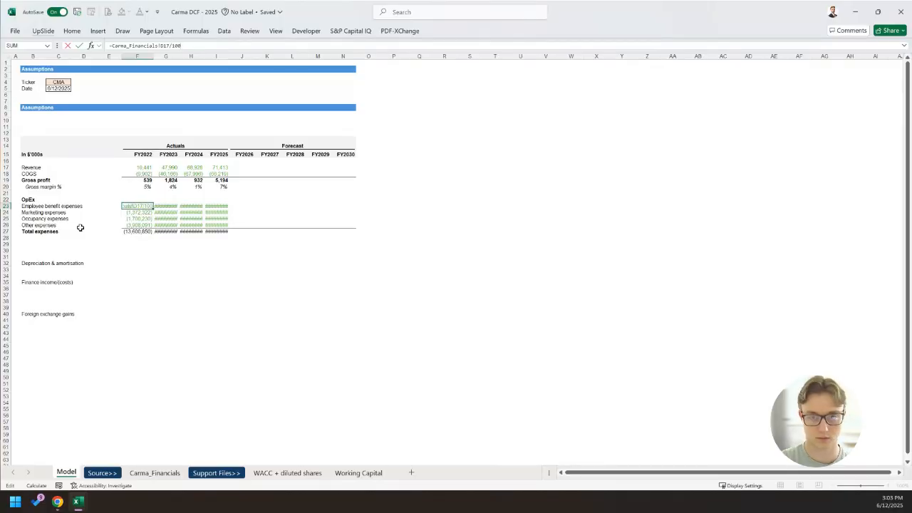
pyautogui.write('0')
pyautogui.press('Return')
# Divide the FY2022 Marketing, Occupancy and Other expenses links in F24:F26 by 1000.
pyautogui.press('F2')
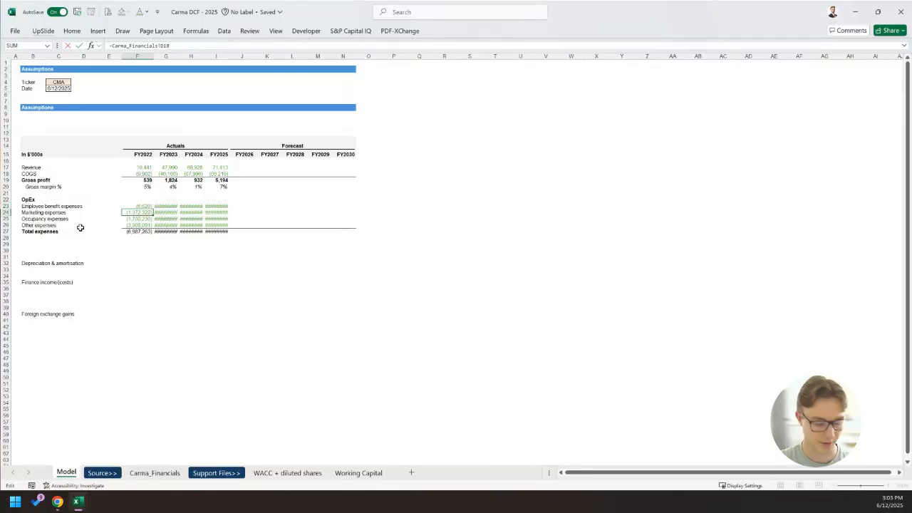
pyautogui.write('/1000')
pyautogui.press('Return')
pyautogui.press('F2')
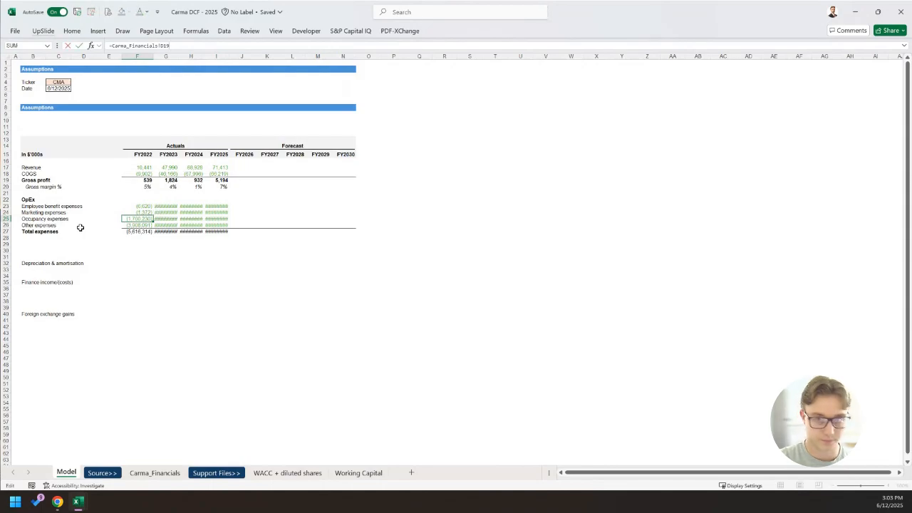
pyautogui.write('/10')
pyautogui.press('Return')
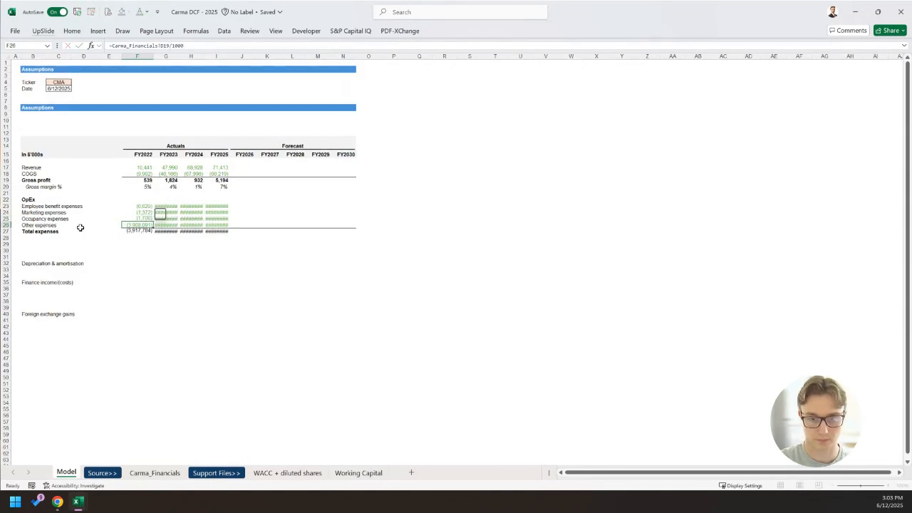
pyautogui.press('F2')
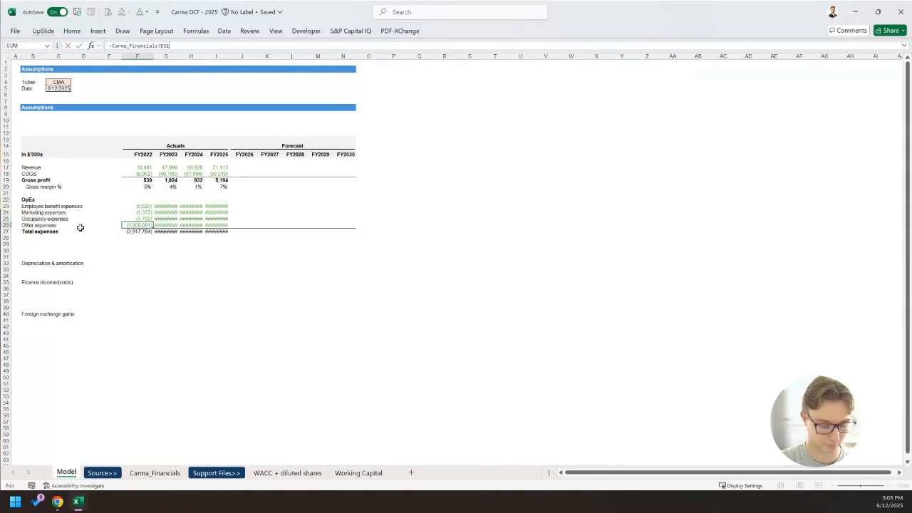
pyautogui.write('/1000')
pyautogui.press('Return')
# Set the font colour of the FY2022 to FY2025 expense figures F23:I26 to black.
pyautogui.press('Up')
pyautogui.hotkey('shift', 'Up')
pyautogui.hotkey('shift', 'Up')
pyautogui.hotkey('shift', 'Up')
pyautogui.hotkey('shift', 'Right')
pyautogui.hotkey('shift', 'Right')
pyautogui.hotkey('shift', 'Right')
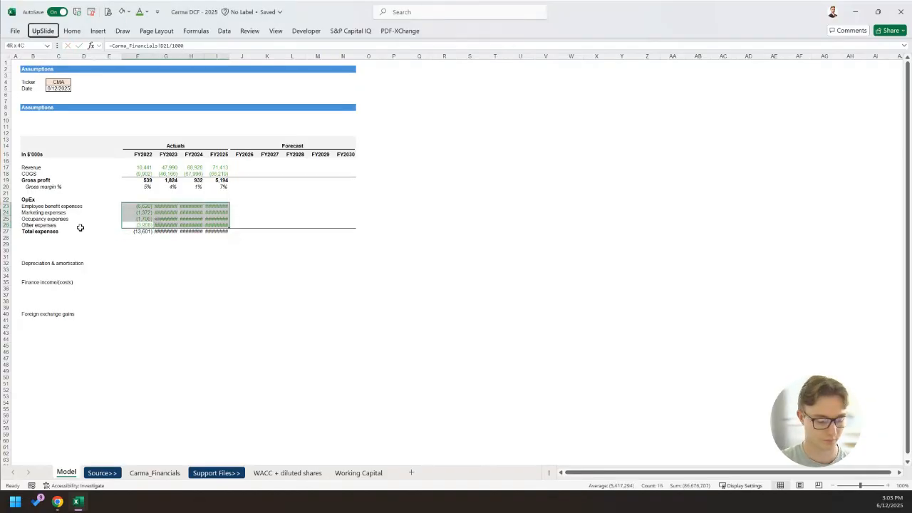
pyautogui.press('h')
pyautogui.press('f')
pyautogui.press('c')
pyautogui.press('Return')
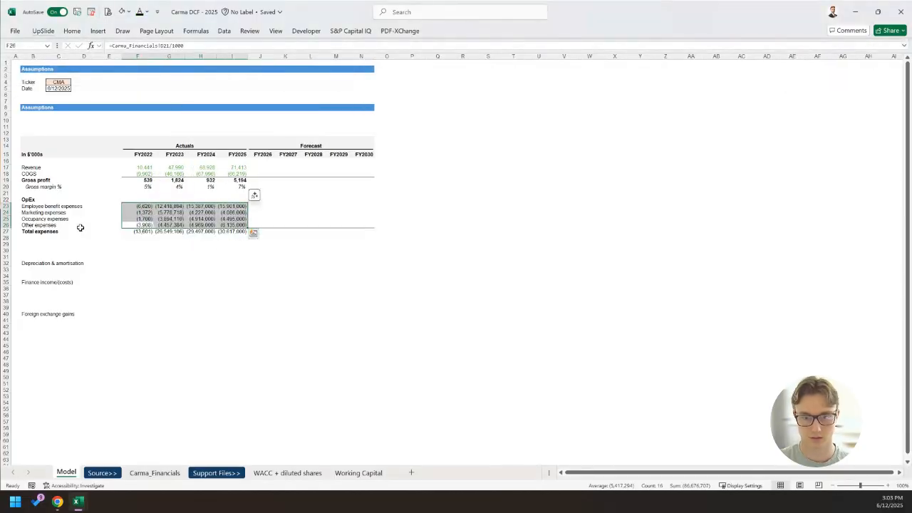
# Set the font colour of the FY2022 to FY2025 Revenue and COGS figures F17:I18 to black.
pyautogui.press('Up')
pyautogui.press('Up')
pyautogui.press('Up')
pyautogui.press('Up')
pyautogui.press('Up')
pyautogui.press('Up')
pyautogui.press('Up')
pyautogui.press('Up')
pyautogui.hotkey('shift', 'Up')
pyautogui.hotkey('shift', 'Right')
pyautogui.hotkey('shift', 'Right')
pyautogui.hotkey('shift', 'Right')
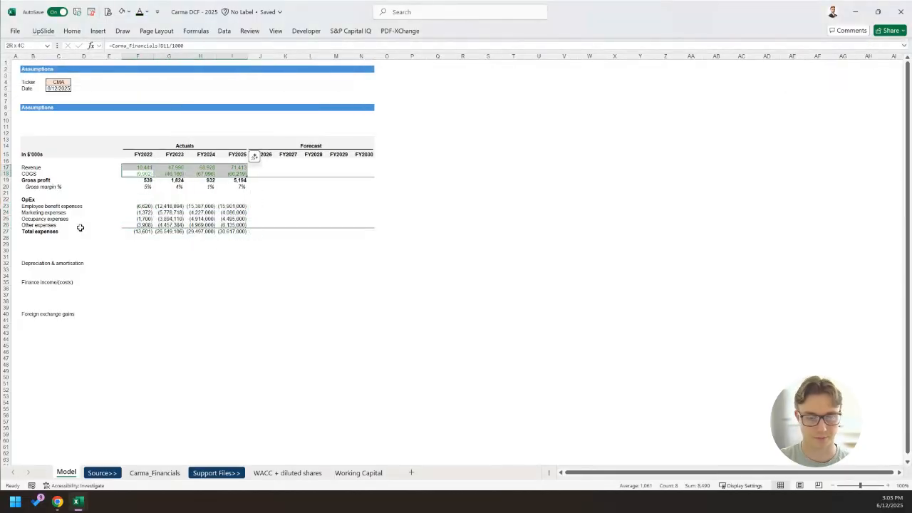
pyautogui.hotkey('alt', 'h')
pyautogui.press('f')
pyautogui.press('c')
pyautogui.press('Return')
# Check the FY2022 formulas of the COGS and expense cells for the division by 1000.
pyautogui.press('Down')
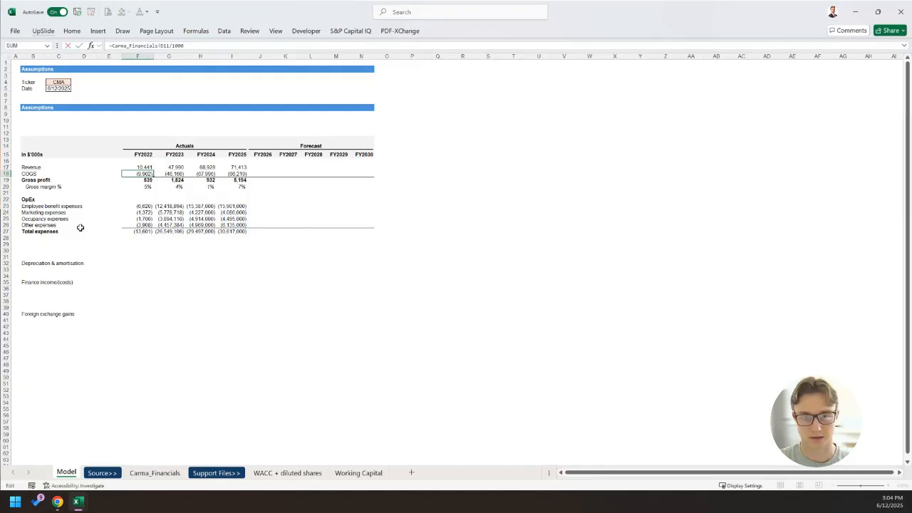
pyautogui.press('Down')
pyautogui.press('Down')
pyautogui.press('Down')
pyautogui.press('Down')
pyautogui.press('Down')
pyautogui.press('F2')
pyautogui.press('Return')
pyautogui.press('Down')
pyautogui.press('Down')
pyautogui.press('Down')
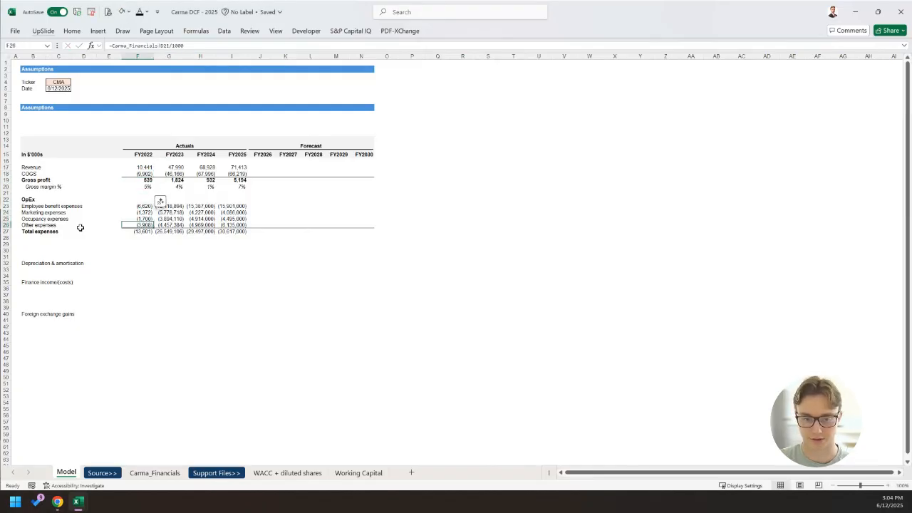
# Fill the corrected FY2022 expense formulas across to FY2025, covering F23:I27.
pyautogui.hotkey('shift', 'Right')
pyautogui.hotkey('shift', 'Right')
pyautogui.hotkey('shift', 'Right')
pyautogui.hotkey('shift', 'Left')
pyautogui.hotkey('shift', 'Left')
pyautogui.hotkey('shift', 'Up')
pyautogui.hotkey('shift', 'Up')
pyautogui.hotkey('shift', 'Up')
pyautogui.hotkey('shift', 'Up')
pyautogui.hotkey('shift', 'Left')
pyautogui.hotkey('shift', 'Right')
pyautogui.hotkey('shift', 'Right')
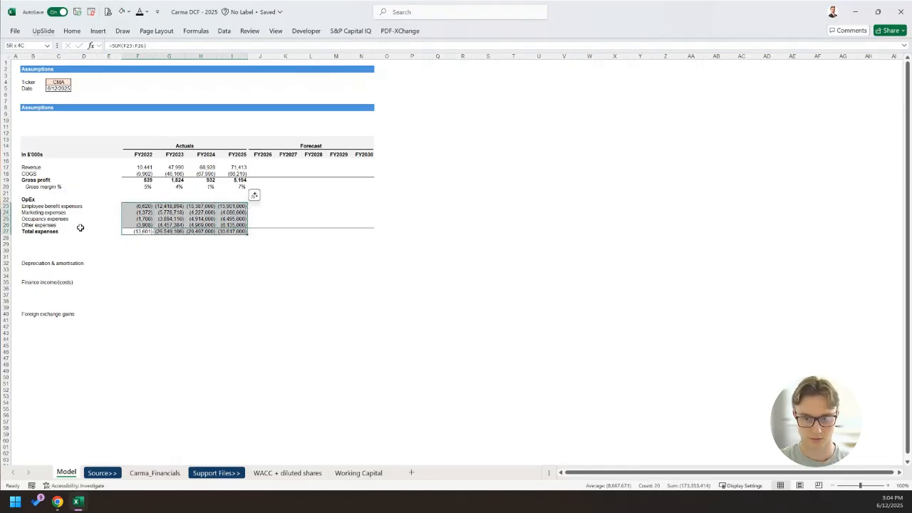
pyautogui.hotkey('ctrl', 'r')
# Trace the FY2022 Other expenses cell F26 to its source on Carma_Financials and return to the Model sheet.
pyautogui.click(80, 228)
pyautogui.press('Right')
pyautogui.press('Right')
pyautogui.press('Right')
pyautogui.press('Left')
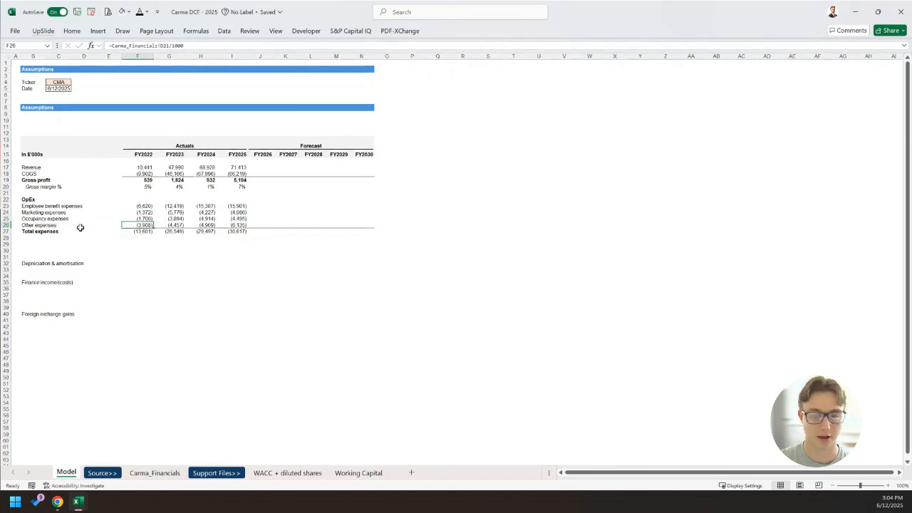
pyautogui.hotkey('ctrl', '[')
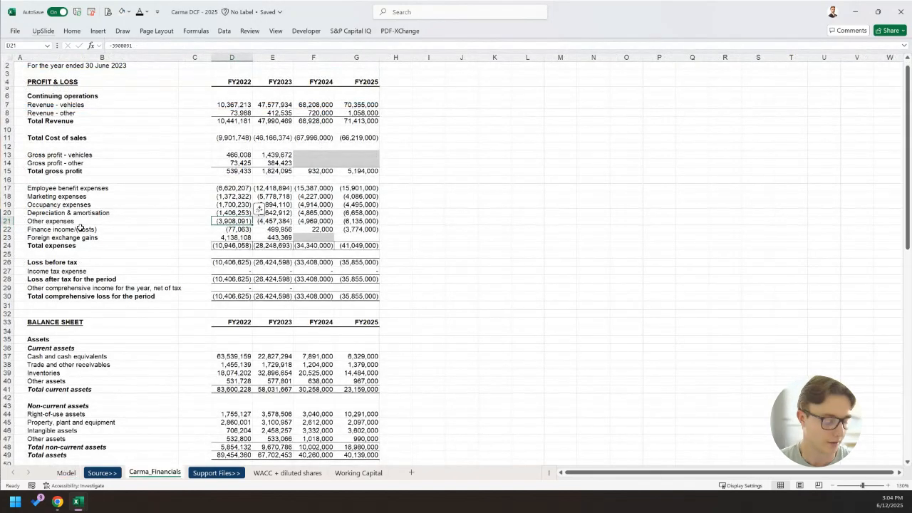
pyautogui.press('F5')
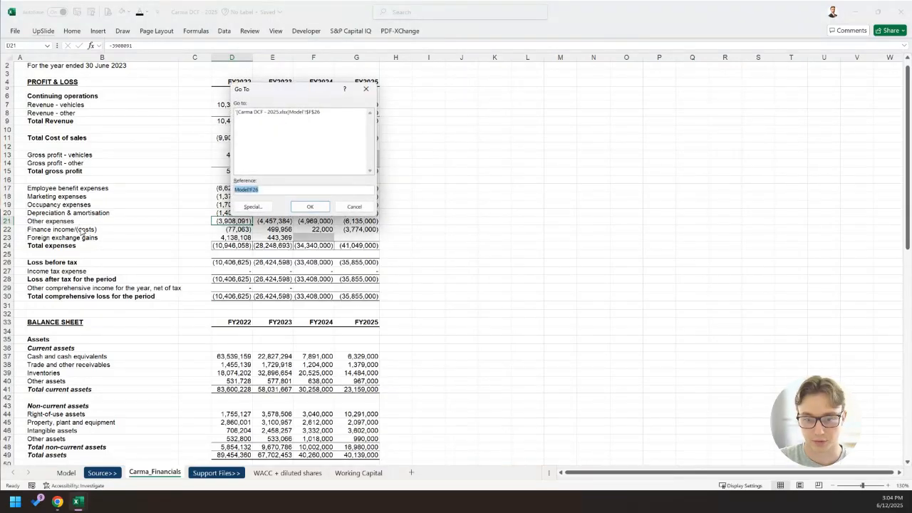
pyautogui.press('Return')
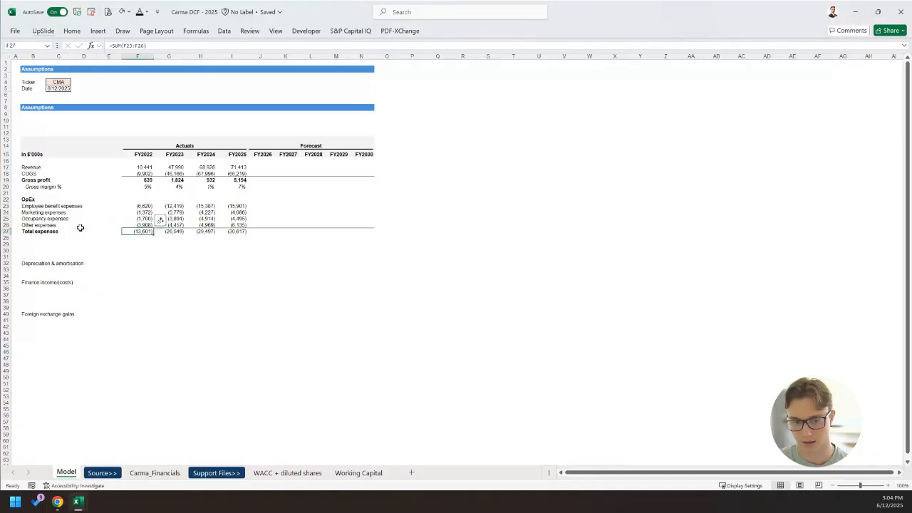
# Make the Total expenses row bold across FY2022 to FY2030, F27:N27.
pyautogui.hotkey('shift', 'Right')
pyautogui.hotkey('shift', 'Right')
pyautogui.hotkey('shift', 'Right')
pyautogui.hotkey('shift', 'Right')
pyautogui.hotkey('shift', 'Right')
pyautogui.hotkey('shift', 'Right')
pyautogui.hotkey('shift', 'Right')
pyautogui.hotkey('shift', 'Right')
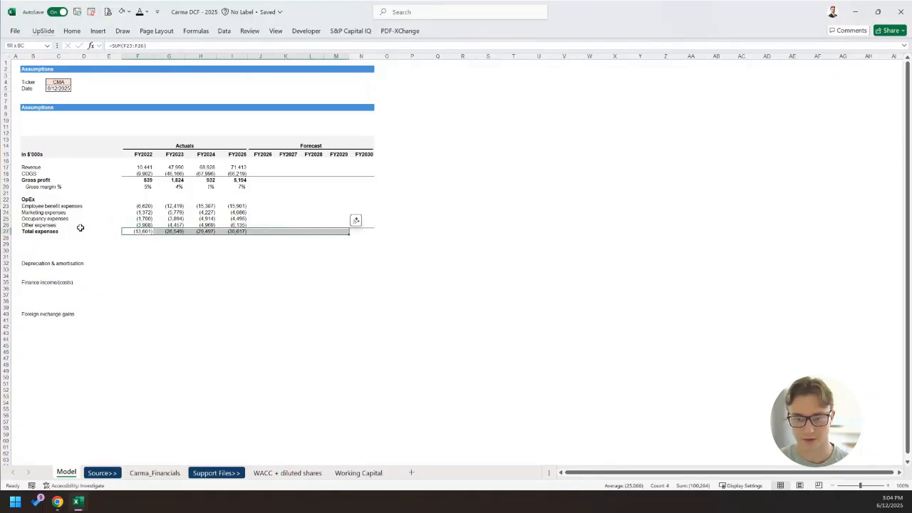
pyautogui.hotkey('ctrl', 'b')
# Enter a bold EBITDA label in B29, two rows beneath Total expenses.
pyautogui.press('Left')
pyautogui.press('Right')
pyautogui.press('Left')
pyautogui.press('Down')
pyautogui.press('Left')
pyautogui.press('Left')
pyautogui.press('Left')
pyautogui.press('Down')
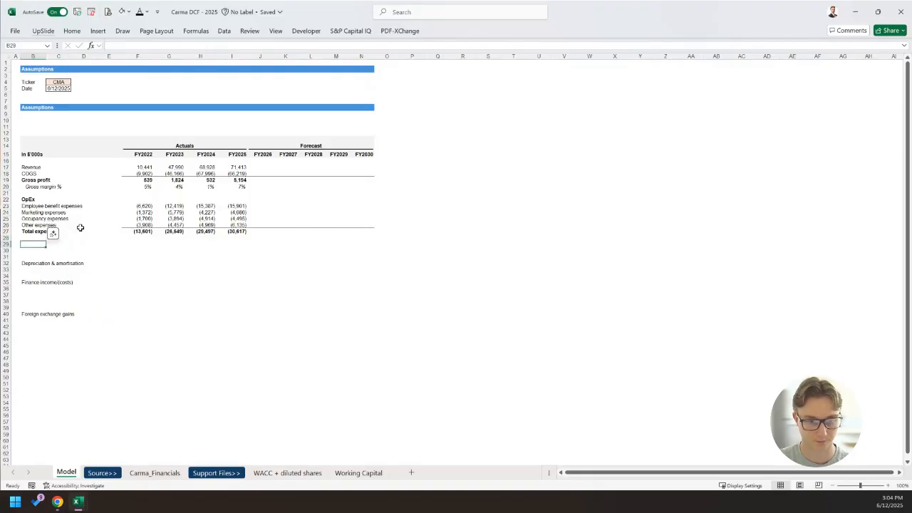
pyautogui.write('EBI')
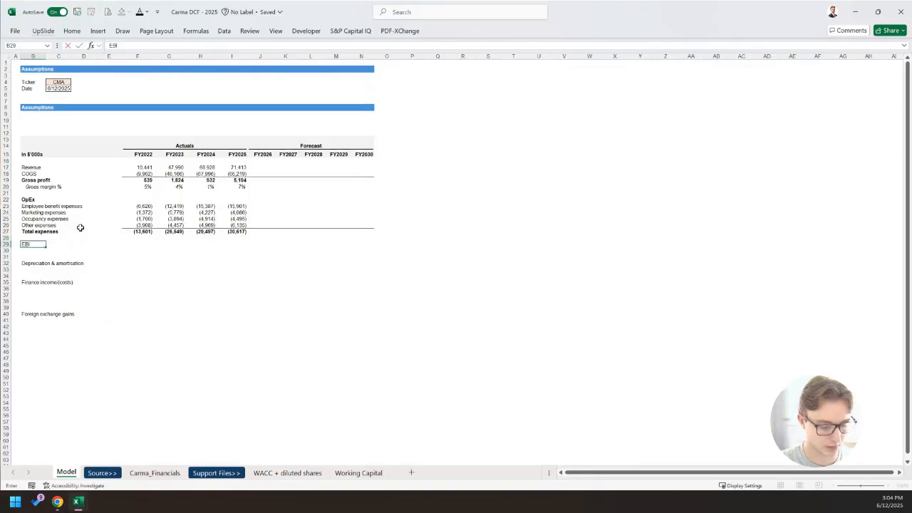
pyautogui.press('Return')
pyautogui.press('Up')
pyautogui.hotkey('ctrl', 'b')
# Add a bottom border to the EBITDA row across FY2022 to FY2030, F29:N29.
pyautogui.press('Right')
pyautogui.press('Right')
pyautogui.press('Right')
pyautogui.press('Right')
pyautogui.hotkey('shift', 'Right')
pyautogui.hotkey('shift', 'Right')
pyautogui.hotkey('shift', 'Right')
pyautogui.hotkey('shift', 'Right')
pyautogui.hotkey('shift', 'Right')
pyautogui.hotkey('shift', 'Right')
pyautogui.hotkey('shift', 'Right')
pyautogui.hotkey('shift', 'Right')
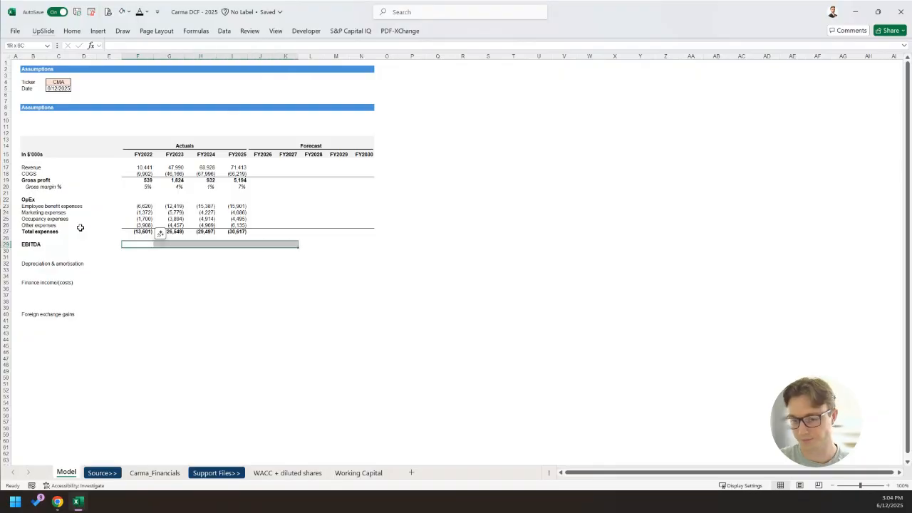
pyautogui.hotkey('shift', 'Right')
pyautogui.hotkey('shift', 'Left')
pyautogui.press('alt')
pyautogui.press('h')
pyautogui.press('b')
pyautogui.press('o')
pyautogui.press('Left')
pyautogui.press('Right')
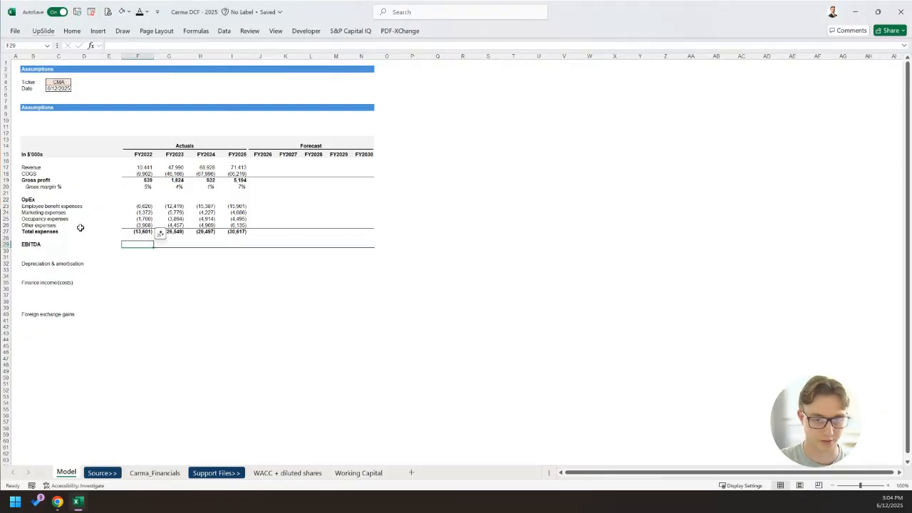
pyautogui.write('=')
pyautogui.press('Up')
pyautogui.press('Up')
pyautogui.press('Up')
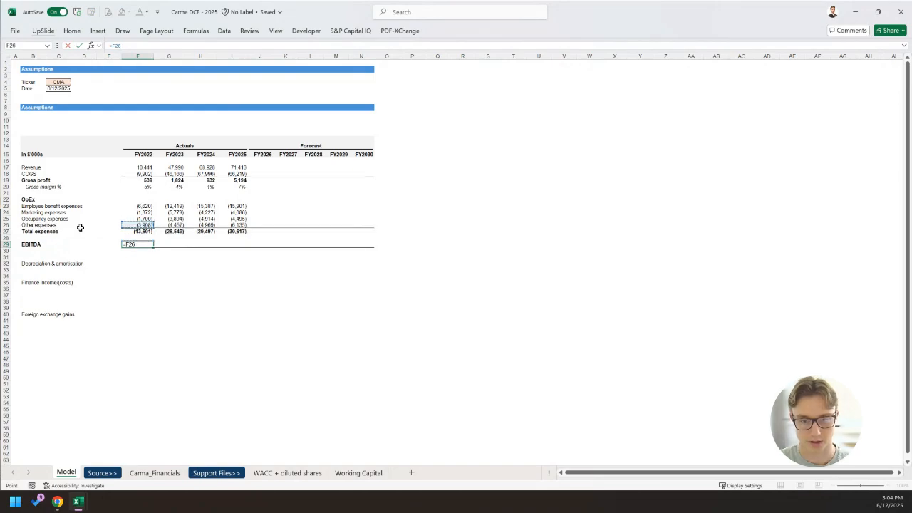
pyautogui.press('Left')
pyautogui.press('Left')
pyautogui.press('Left')
pyautogui.press('Left')
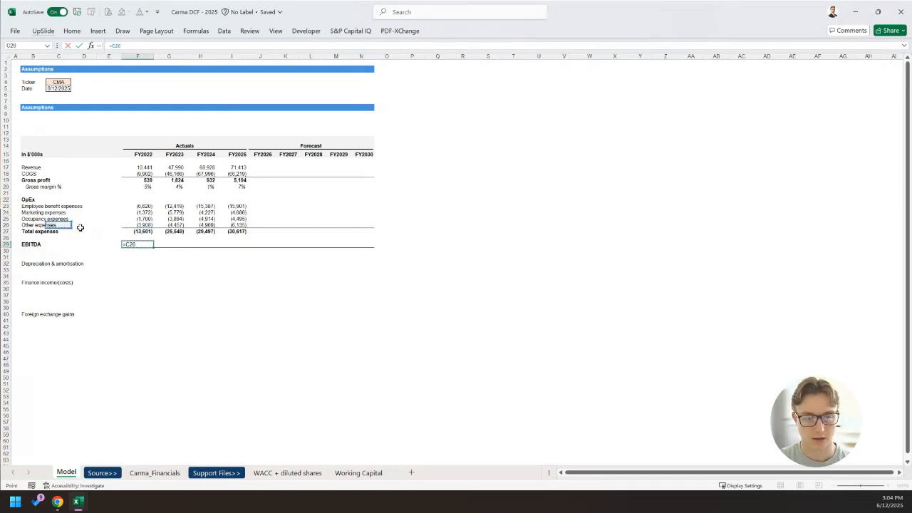
pyautogui.press('Down')
pyautogui.press('Down')
pyautogui.press('Right')
pyautogui.press('Right')
pyautogui.press('Down')
pyautogui.press('Down')
pyautogui.press('Down')
pyautogui.press('Down')
pyautogui.press('Left')
pyautogui.press('Left')
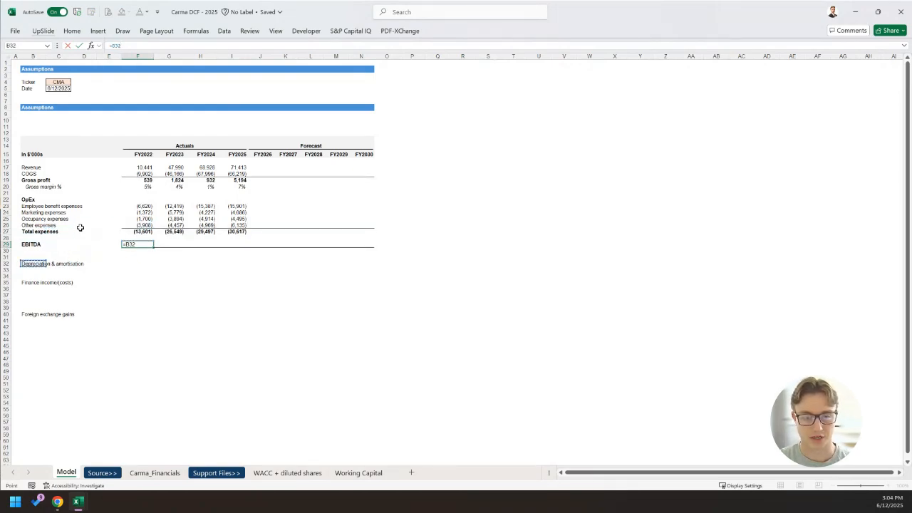
pyautogui.press('Down')
pyautogui.press('Right')
pyautogui.press('Right')
pyautogui.press('Right')
pyautogui.press('Up')
pyautogui.press('Right')
pyautogui.press('Up')
pyautogui.press('Right')
pyautogui.press('Up')
pyautogui.press('Up')
pyautogui.press('Left')
pyautogui.press('Up')
pyautogui.press('Up')
pyautogui.press('Up')
pyautogui.press('Up')
pyautogui.press('Up')
pyautogui.press('Up')
pyautogui.press('Up')
pyautogui.press('Up')
pyautogui.press('Up')
pyautogui.press('Up')
pyautogui.press('Up')
pyautogui.press('Escape')
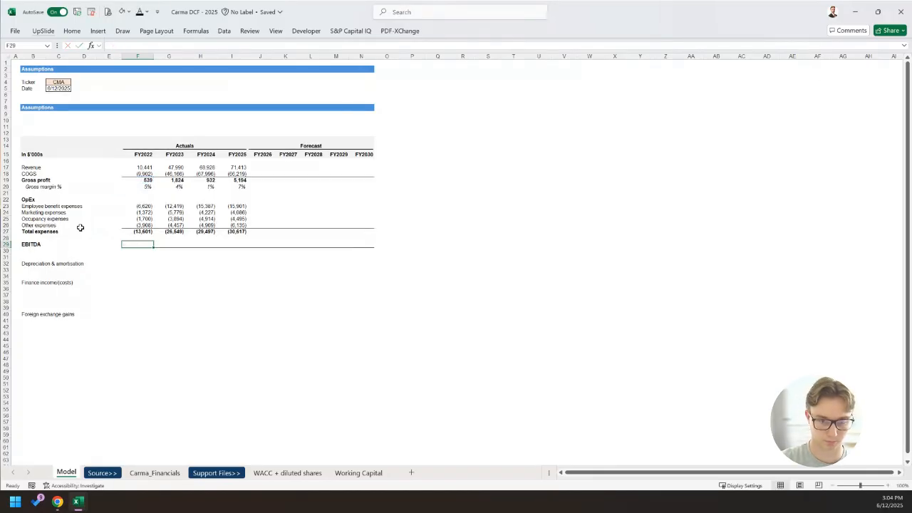
# Calculate FY2022 EBITDA in F29 from gross profit and total expenses with =SUM(F19,F27).
pyautogui.write('=SUM(')
pyautogui.press('Up')
pyautogui.press('Up')
pyautogui.press('Up')
pyautogui.press('Up')
pyautogui.press('Up')
pyautogui.press('Up')
pyautogui.press('Up')
pyautogui.press('Up')
pyautogui.press('Up')
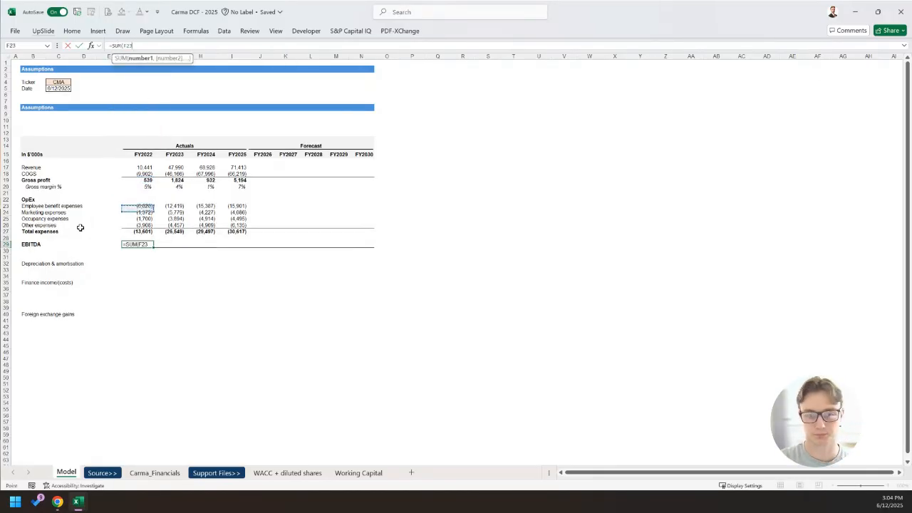
pyautogui.press('Up')
pyautogui.write(',')
pyautogui.press('Up')
pyautogui.press('Up')
pyautogui.press('Return')
pyautogui.press('Up')
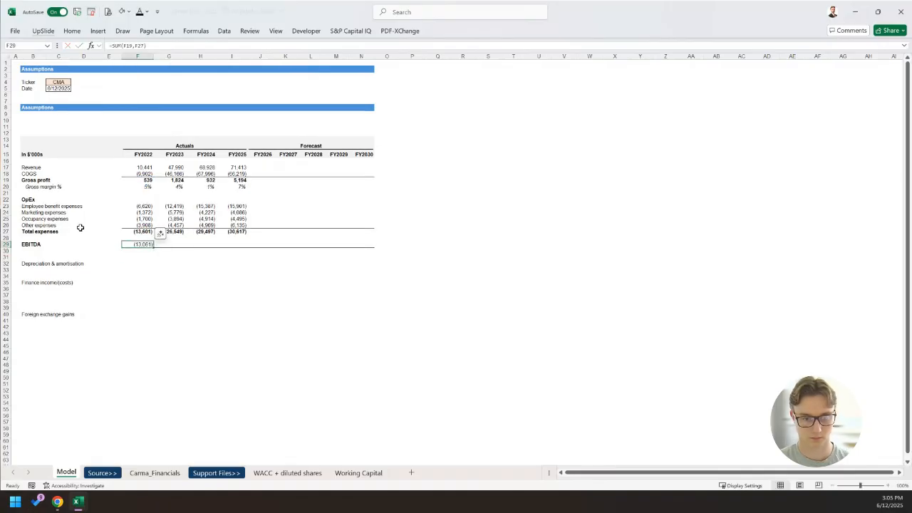
# Fill the EBITDA formula across FY2022 to FY2030, F29:N29, and make the figures bold.
pyautogui.hotkey('shift', 'Right')
pyautogui.hotkey('shift', 'Right')
pyautogui.hotkey('shift', 'Right')
pyautogui.hotkey('shift', 'Right')
pyautogui.hotkey('shift', 'Right')
pyautogui.hotkey('shift', 'Right')
pyautogui.hotkey('shift', 'Right')
pyautogui.hotkey('shift', 'Right')
pyautogui.hotkey('ctrl', 'r')
pyautogui.press('Left')
pyautogui.press('Right')
# Copy the entire Gross margin % row 20 and paste it into row 30 beneath EBITDA.
pyautogui.press('Left')
pyautogui.press('Left')
pyautogui.press('Left')
pyautogui.press('Up')
pyautogui.press('Up')
pyautogui.press('Left')
pyautogui.press('Up')
pyautogui.press('Up')
pyautogui.press('Up')
pyautogui.press('Up')
pyautogui.press('Up')
pyautogui.press('Up')
pyautogui.press('Up')
pyautogui.hotkey('shift', 'space')
pyautogui.hotkey('ctrl', 'c')
pyautogui.press('Down')
pyautogui.press('Down')
pyautogui.press('Down')
pyautogui.press('Down')
pyautogui.press('Down')
pyautogui.press('Down')
pyautogui.press('Down')
pyautogui.press('Down')
pyautogui.press('Down')
pyautogui.press('Down')
pyautogui.hotkey('shift', 'space')
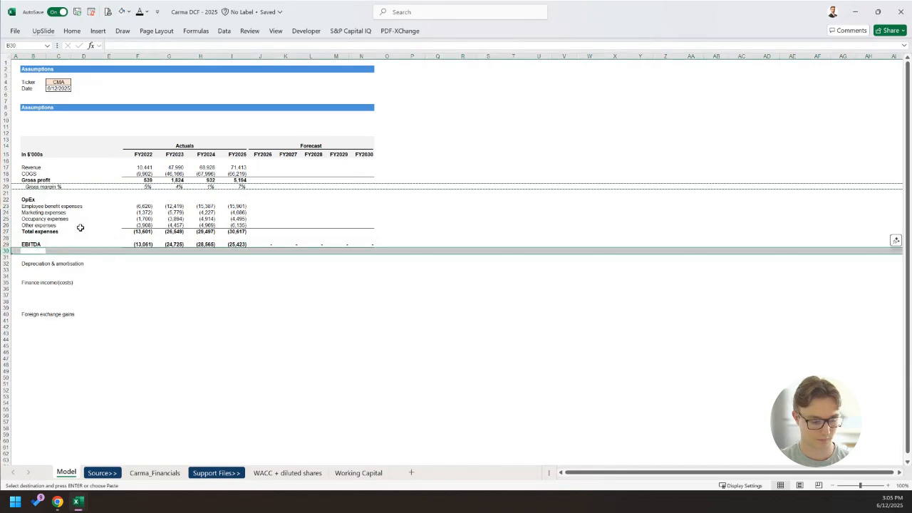
pyautogui.hotkey('ctrl', 'v')
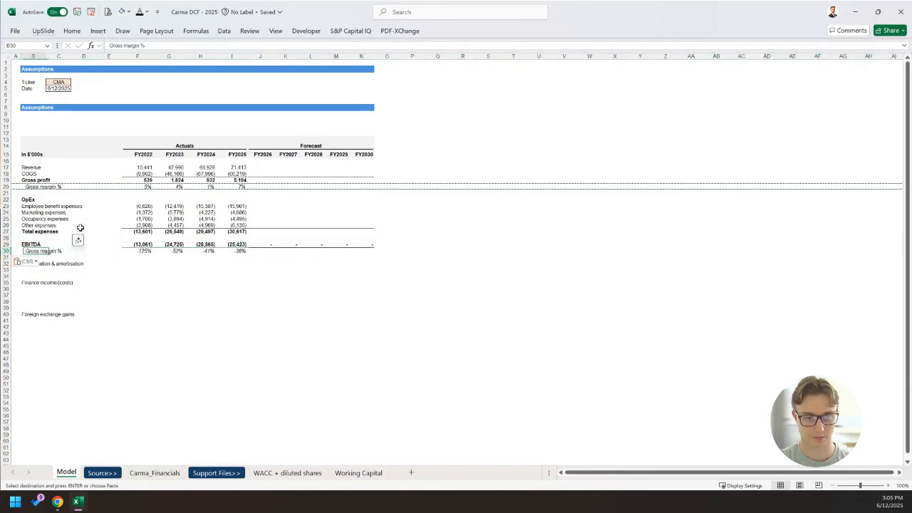
# Try replacing every "Gross" with "EBITDA" on the Model sheet, and undo the replacement.
pyautogui.hotkey('ctrl', 'h')
pyautogui.press('Tab')
pyautogui.click(303, 141)
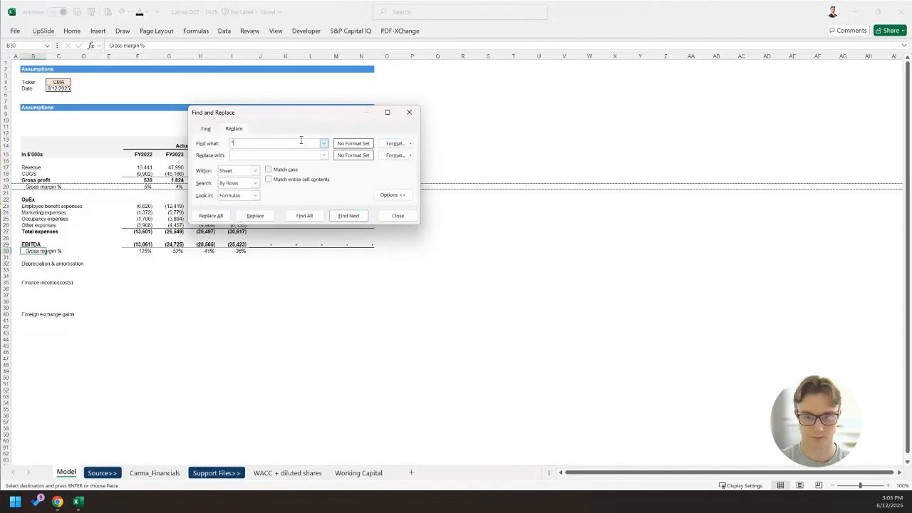
pyautogui.write('Gross')
pyautogui.press('Tab')
pyautogui.write('EBITDA')
pyautogui.click(210, 215)
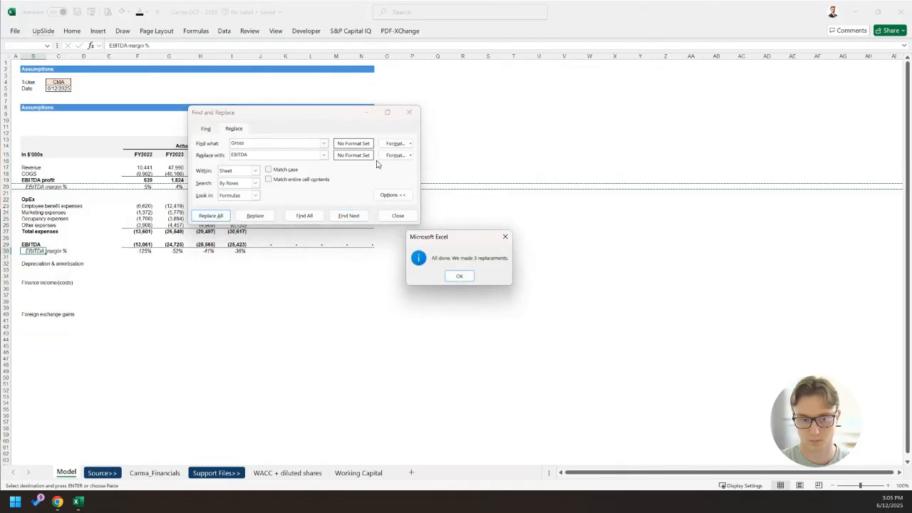
pyautogui.press('Return')
pyautogui.press('Escape')
pyautogui.hotkey('ctrl', 'z')
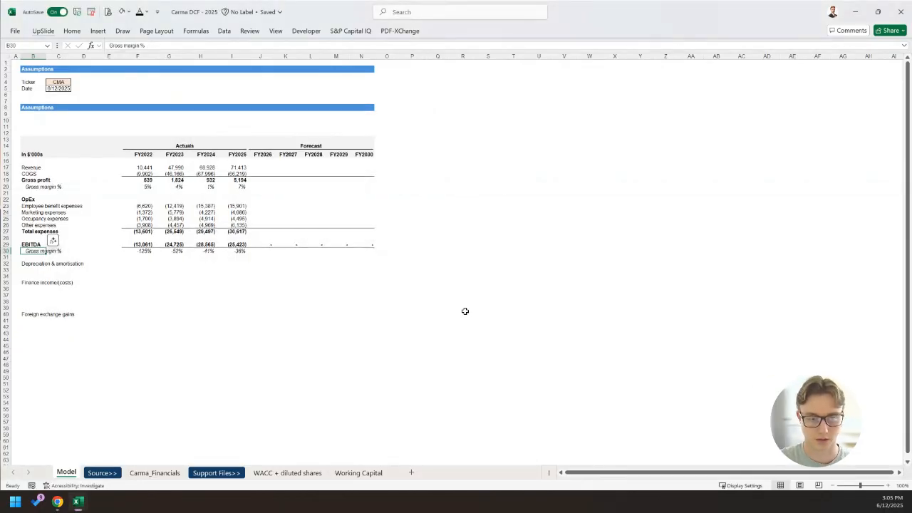
# Change the label in B30 to "EBITDA margin %".
pyautogui.press('F2')
pyautogui.press('Home')
pyautogui.hotkey('ctrl', 'shift', 'Right')
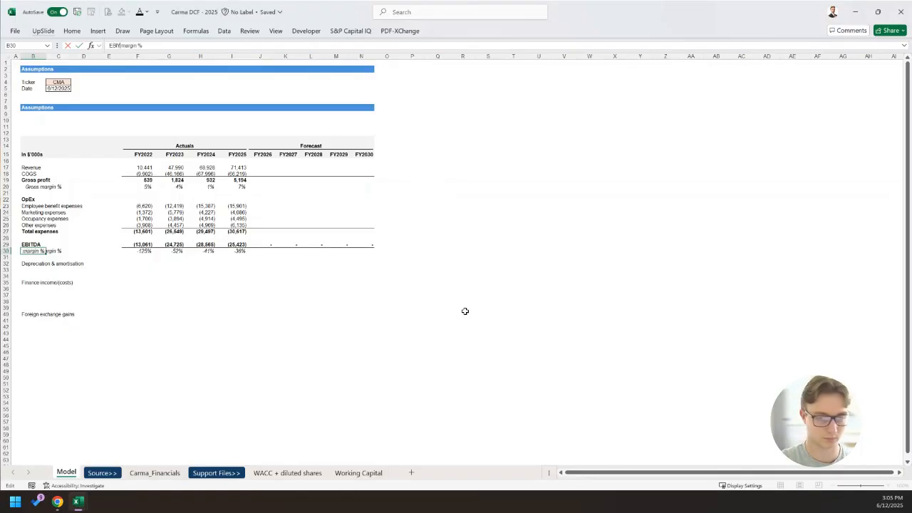
pyautogui.press('Return')
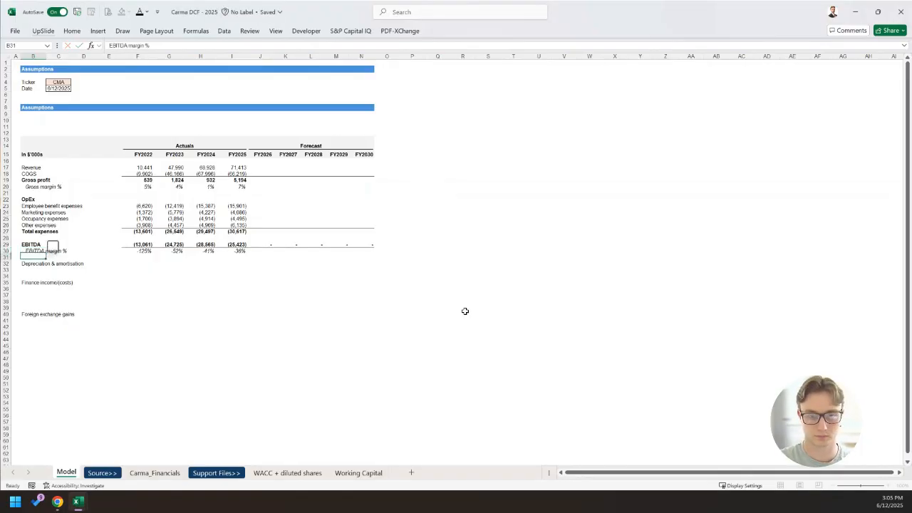
# Inspect the FY2022 EBITDA margin formula in F30 and the cells it references.
pyautogui.press('Up')
pyautogui.press('Right')
pyautogui.press('Right')
pyautogui.press('Right')
pyautogui.press('Right')
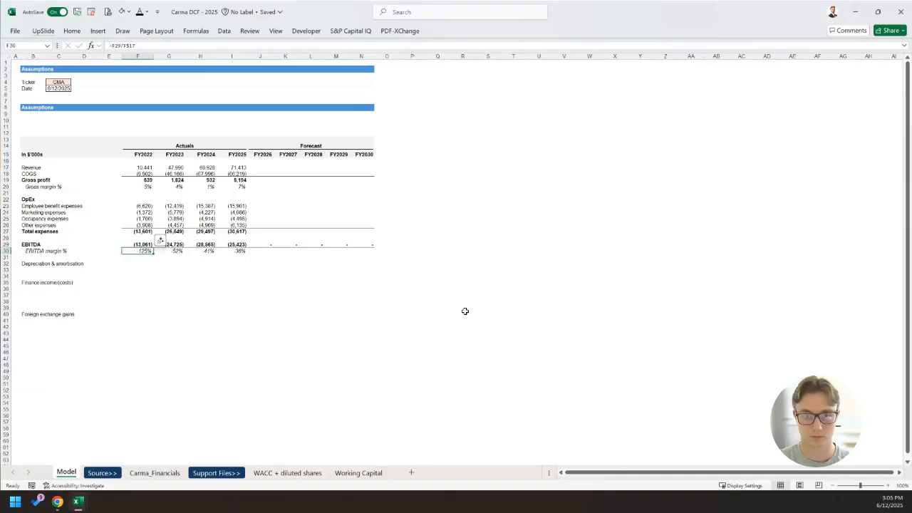
pyautogui.press('F2')
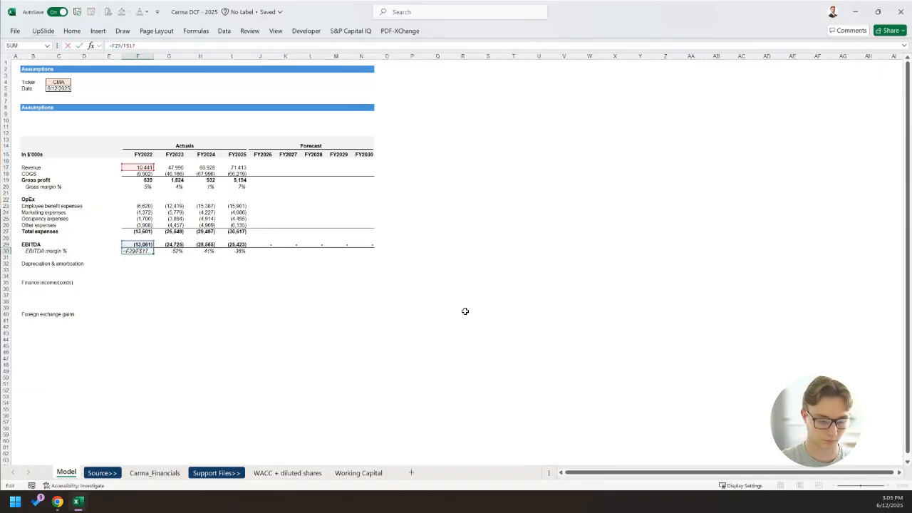
pyautogui.hotkey('ctrl', 'Return')
# Delete the entire EBITDA margin % row 30.
pyautogui.hotkey('shift', 'space')
pyautogui.press('alt')
pyautogui.press('h')
pyautogui.press('d')
pyautogui.press('r')
pyautogui.press('Left')
pyautogui.press('Down')
pyautogui.press('Left')
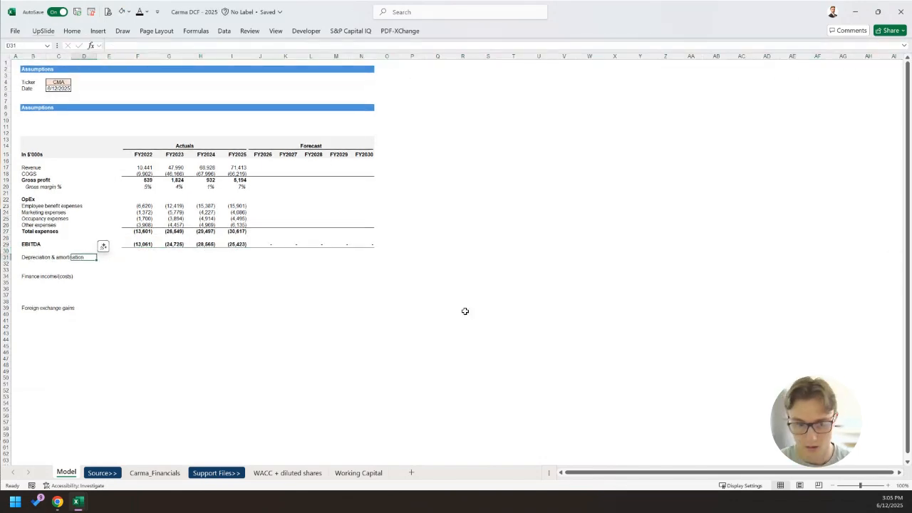
# Review the EBITDA figures and formulas in row 29 from FY2022 to FY2025.
pyautogui.press('Up')
pyautogui.press('Up')
pyautogui.press('Right')
pyautogui.press('Right')
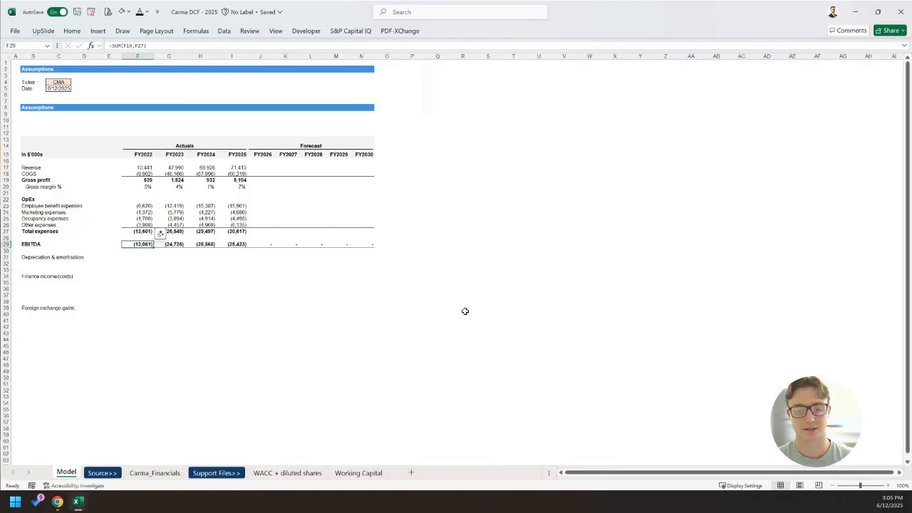
pyautogui.press('Right')
pyautogui.press('Right')
pyautogui.press('Right')
pyautogui.hotkey('ctrl', 'v')
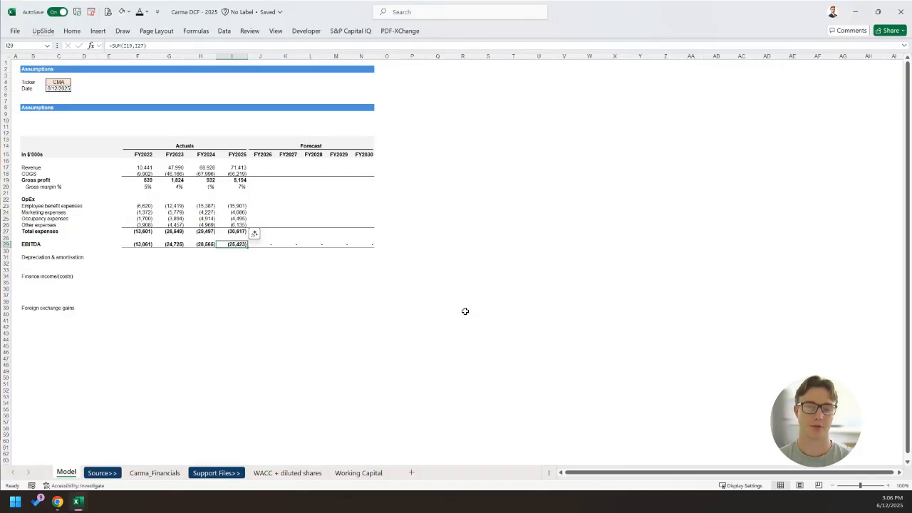
# Link FY2022 Depreciation & amortisation in F31 to Carma_Financials!D20, divided by 1000.
pyautogui.press('Left')
pyautogui.press('Left')
pyautogui.press('Left')
pyautogui.press('Left')
pyautogui.press('Left')
pyautogui.press('Left')
pyautogui.press('Down')
pyautogui.press('Down')
pyautogui.press('Right')
pyautogui.press('Right')
pyautogui.press('Right')
pyautogui.write('=')
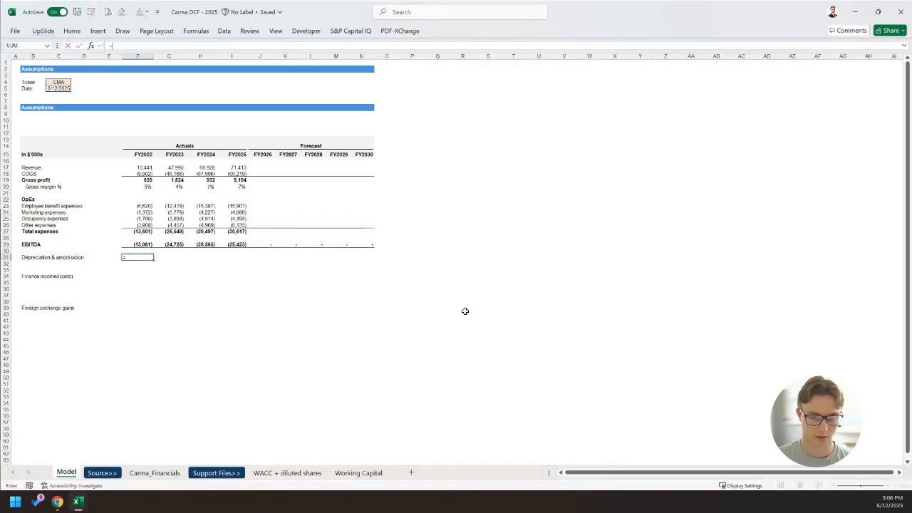
pyautogui.hotkey('ctrl', 'pagedown')
pyautogui.hotkey('ctrl', 'pagedown')
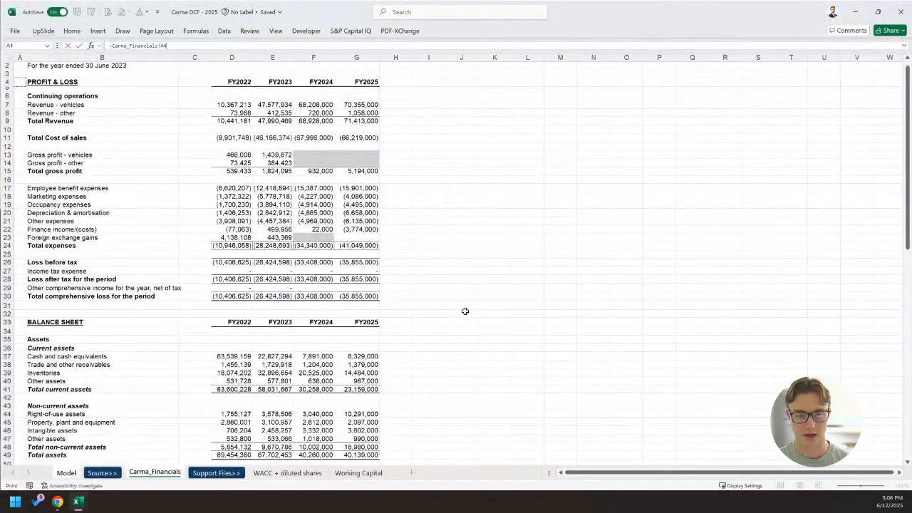
pyautogui.press('Down')
pyautogui.press('Down')
pyautogui.press('Down')
pyautogui.press('Down')
pyautogui.press('Down')
pyautogui.press('Right')
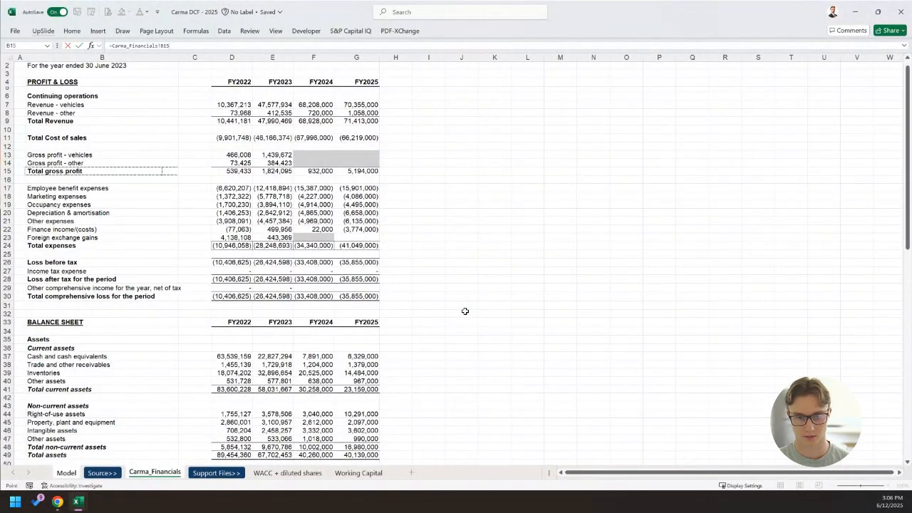
pyautogui.press('Down')
pyautogui.press('Down')
pyautogui.press('Down')
pyautogui.press('Down')
pyautogui.press('Down')
pyautogui.press('Right')
pyautogui.press('Right')
pyautogui.write('/10')
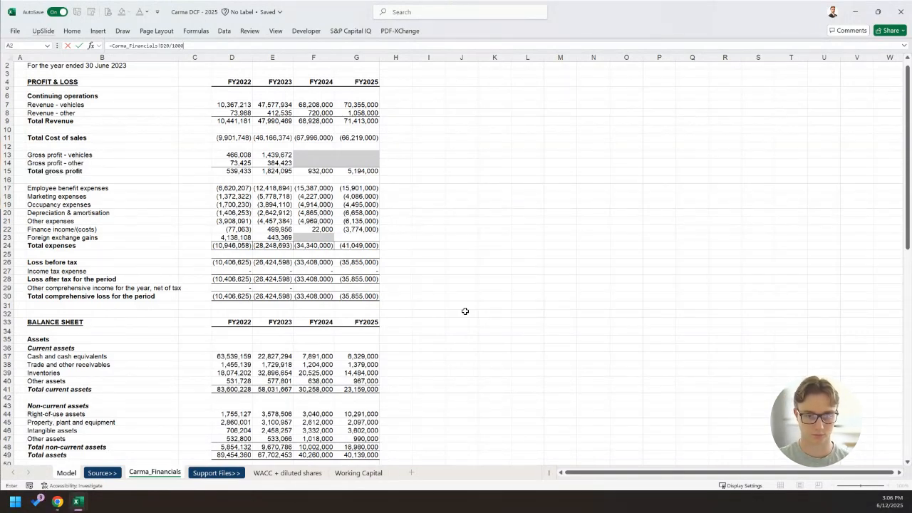
pyautogui.press('Return')
# Copy the formatting of the FY2022 Employee benefit expenses cell F23 onto the Depreciation & amortisation cell F31.
pyautogui.hotkey('ctrl', 'Up')
pyautogui.hotkey('ctrl', 'Up')
pyautogui.hotkey('ctrl', 'Up')
pyautogui.hotkey('ctrl', 'Up')
pyautogui.hotkey('ctrl', 'c')
pyautogui.hotkey('ctrl', 'Down')
pyautogui.hotkey('ctrl', 'Down')
pyautogui.hotkey('ctrl', 'Down')
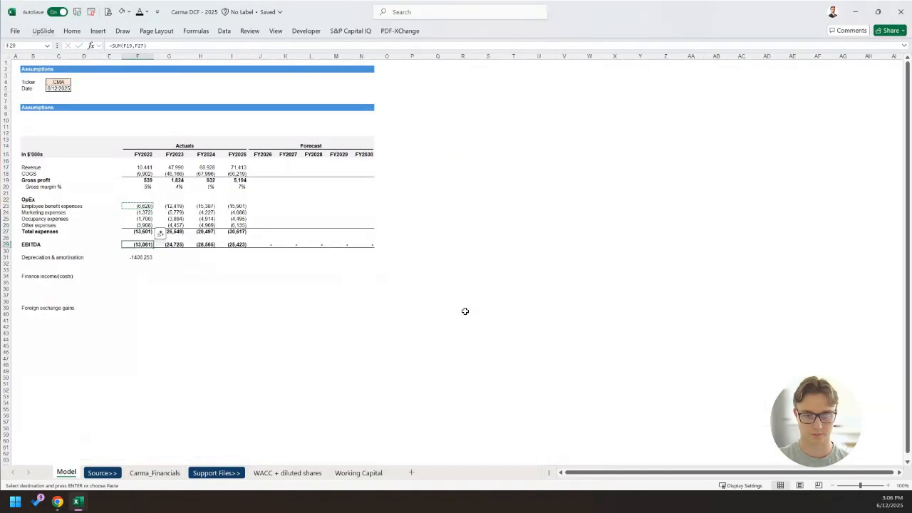
pyautogui.hotkey('ctrl', 'alt', 'v')
pyautogui.press('t')
pyautogui.press('Return')
# Extend the FY2022 Depreciation & amortisation formula across FY2023 to FY2025.
pyautogui.press('Left')
pyautogui.press('Right')
pyautogui.hotkey('shift', 'Right')
pyautogui.hotkey('shift', 'Right')
pyautogui.hotkey('shift', 'Right')
pyautogui.hotkey('shift', 'Right')
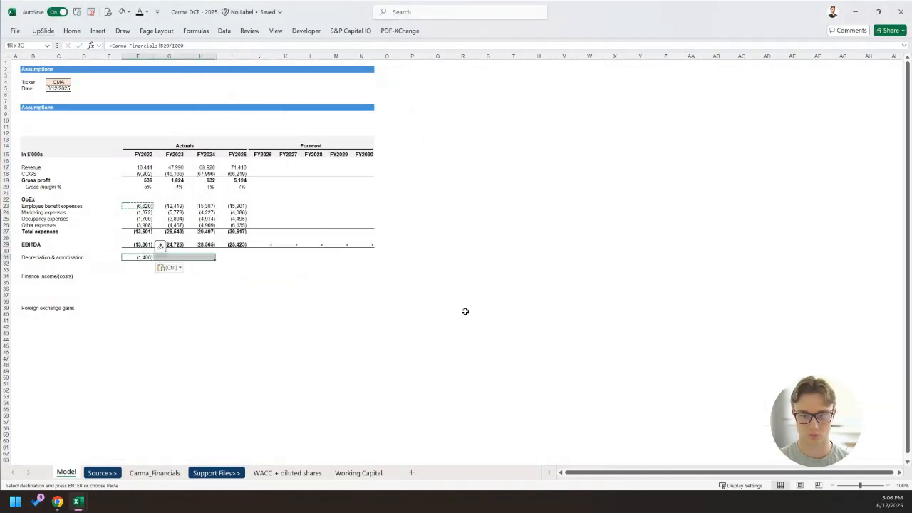
pyautogui.hotkey('shift', 'Left')
pyautogui.hotkey('ctrl', 'v')
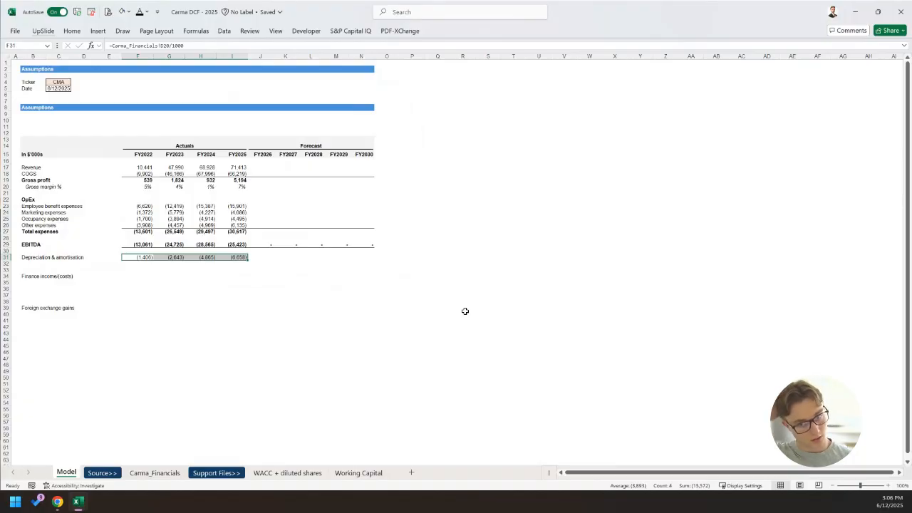
# Insert a blank row at row 33, above Finance income/(costs).
pyautogui.press('Left')
pyautogui.press('Left')
pyautogui.press('Left')
pyautogui.press('Down')
pyautogui.press('Up')
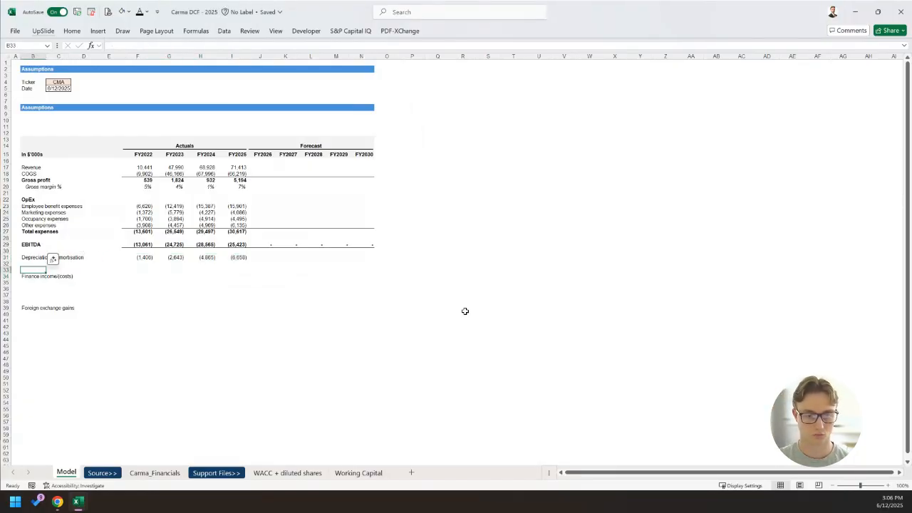
pyautogui.hotkey('shift', 'space')
pyautogui.hotkey('alt', 'h')
pyautogui.press('i')
pyautogui.press('r')
# Copy the EBITDA label from B29 into B33 and shorten it to "EBIT".
pyautogui.press('Up')
pyautogui.press('Up')
pyautogui.press('Up')
pyautogui.press('Up')
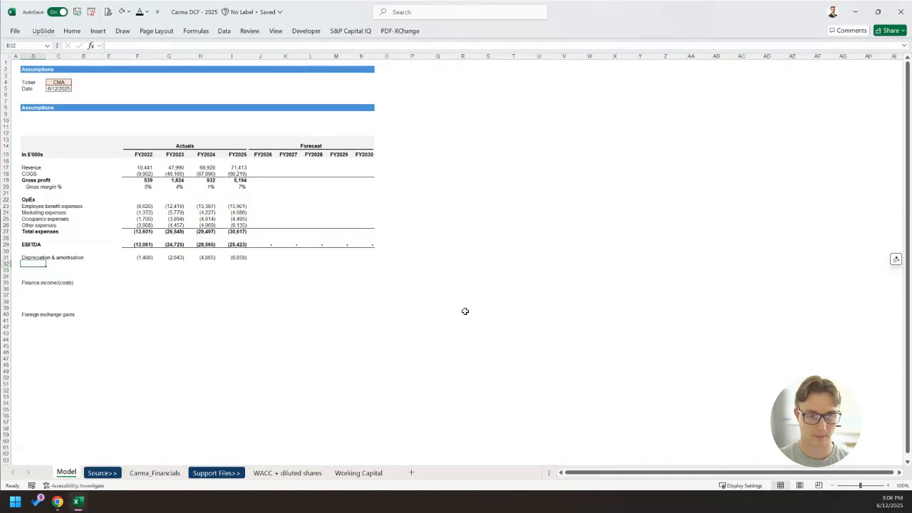
pyautogui.hotkey('ctrl', 'c')
pyautogui.press('Down')
pyautogui.press('Down')
pyautogui.press('Down')
pyautogui.press('Down')
pyautogui.hotkey('ctrl', 'v')
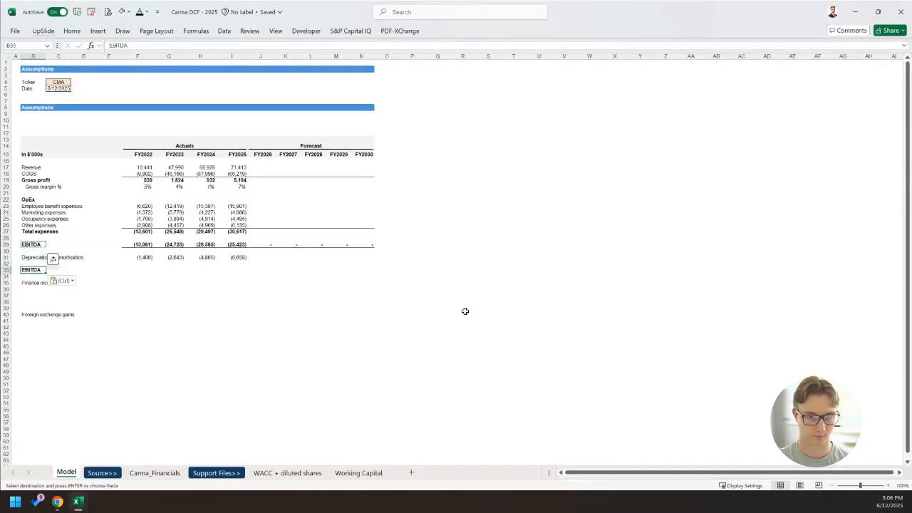
pyautogui.press('F2')
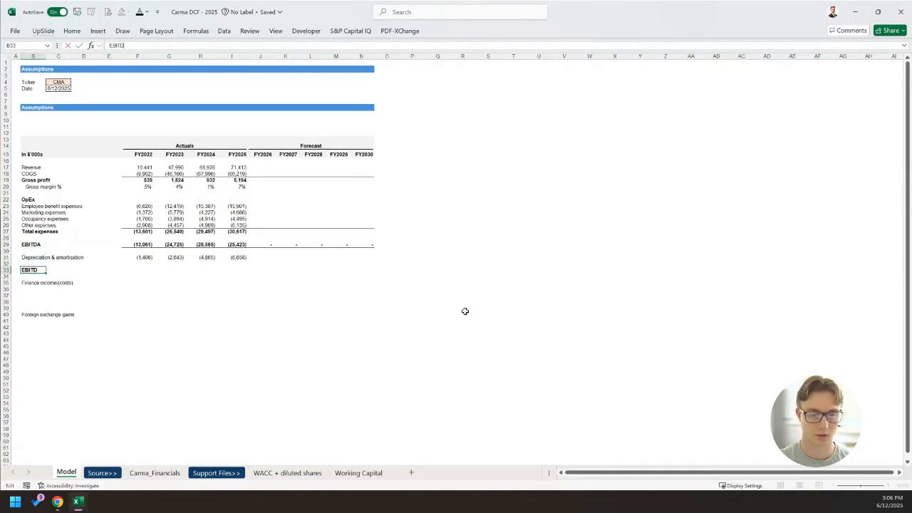
pyautogui.press('Return')
# Apply a bottom border to the EBIT row from FY2022 to FY2030, F33:N33.
pyautogui.press('Up')
pyautogui.press('Right')
pyautogui.press('Right')
pyautogui.press('Right')
pyautogui.press('Right')
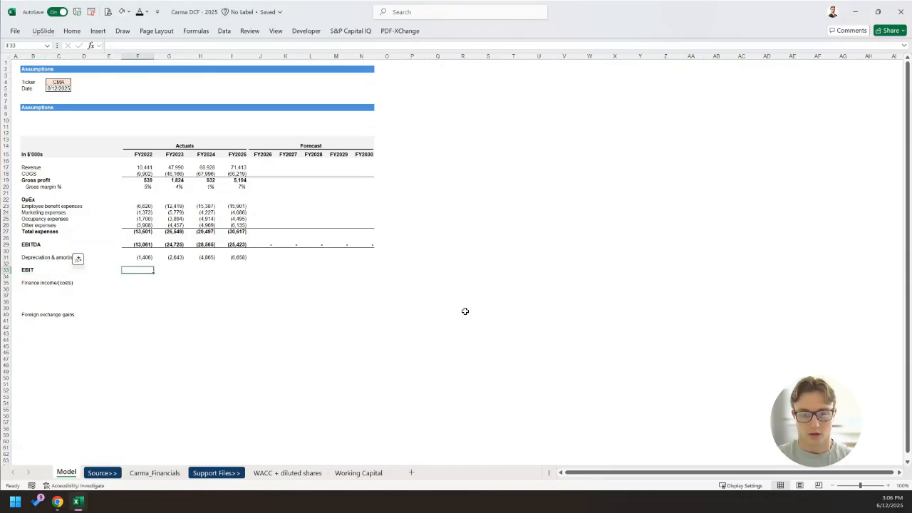
pyautogui.hotkey('shift', 'Right')
pyautogui.hotkey('shift', 'Right')
pyautogui.hotkey('shift', 'Right')
pyautogui.hotkey('shift', 'Right')
pyautogui.hotkey('shift', 'Right')
pyautogui.hotkey('shift', 'Right')
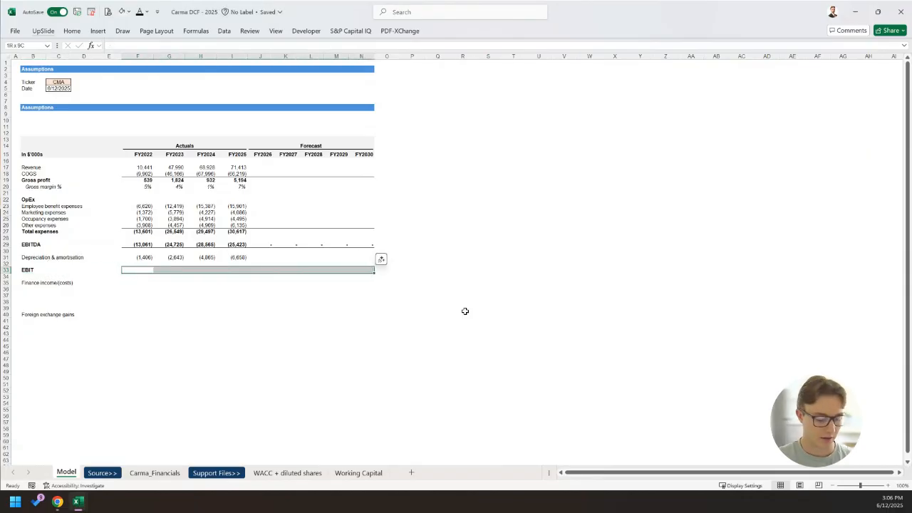
pyautogui.hotkey('alt', 'h')
pyautogui.press('b')
pyautogui.press('o')
pyautogui.press('Left')
pyautogui.press('Right')
pyautogui.write('=')
pyautogui.press('Up')
pyautogui.press('Up')
pyautogui.press('Escape')
pyautogui.press('Down')
pyautogui.press('Up')
# Calculate FY2022 EBIT in F33 with =SUM(F29,F31), adding EBITDA and Depreciation & amortisation.
pyautogui.write('=SUM(')
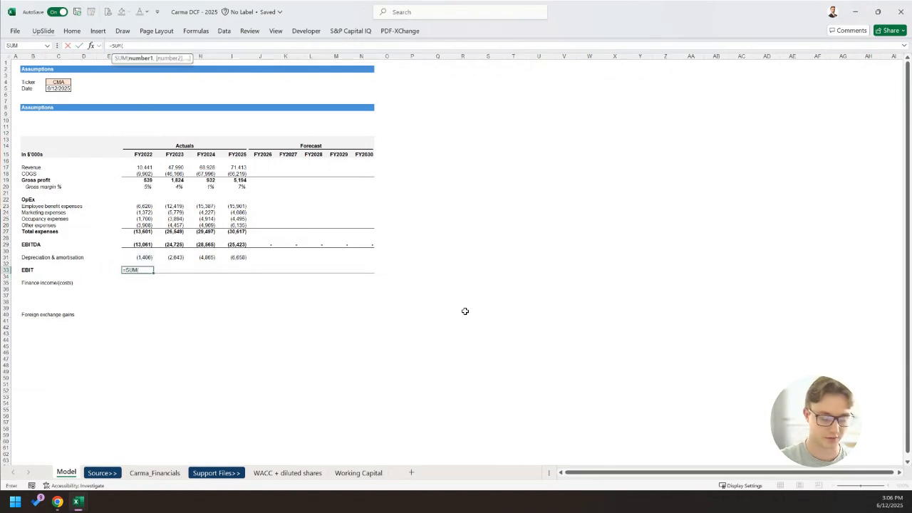
pyautogui.press('Up')
pyautogui.press('Up')
pyautogui.press('Up')
pyautogui.press('Up')
pyautogui.write(',')
pyautogui.press('Up')
pyautogui.press('Up')
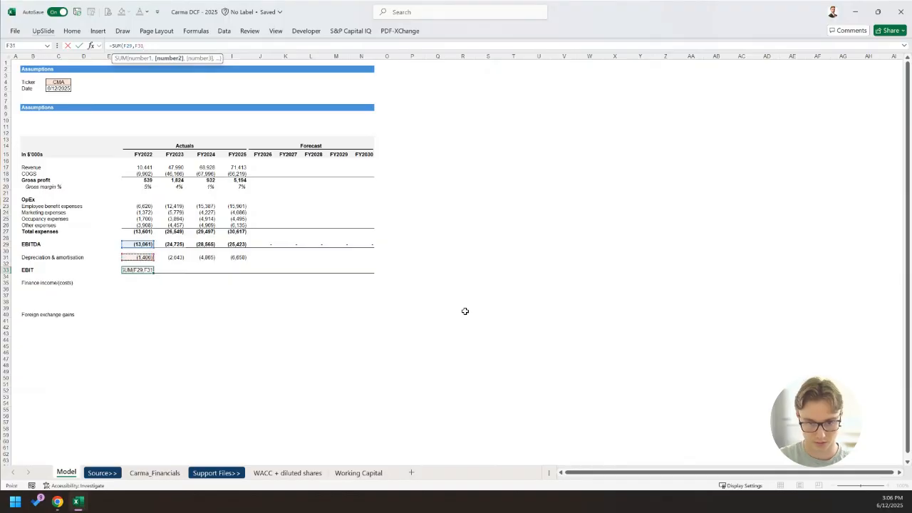
pyautogui.hotkey('ctrl', 'Return')
# Fill the FY2022 EBIT formula across the actual years through FY2025 in I33.
pyautogui.hotkey('shift', 'Right')
pyautogui.hotkey('shift', 'Right')
pyautogui.hotkey('shift', 'Right')
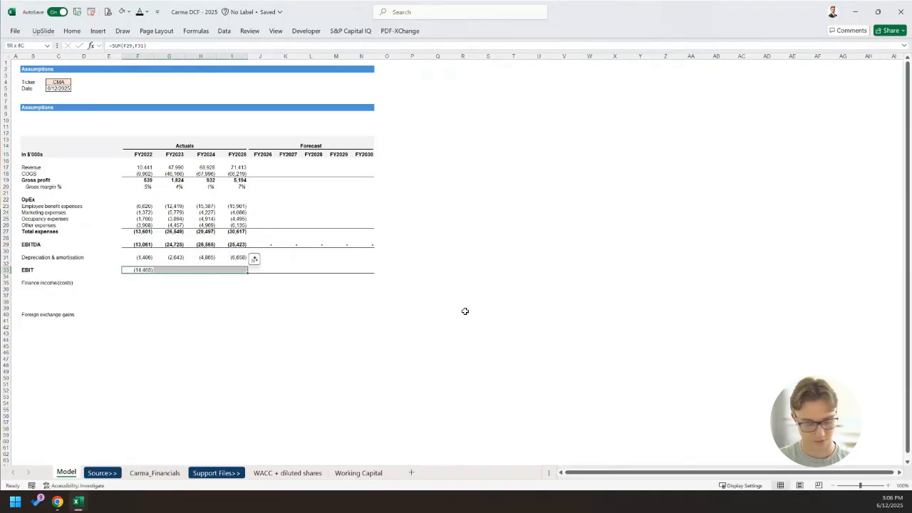
pyautogui.hotkey('ctrl', 'r')
# Extend the EBIT formula through the forecast years FY2026 to FY2030 and make row 33 bold.
pyautogui.press('Right')
pyautogui.press('Right')
pyautogui.press('Right')
pyautogui.hotkey('shift', 'Right')
pyautogui.hotkey('shift', 'Right')
pyautogui.hotkey('shift', 'Right')
pyautogui.hotkey('shift', 'Right')
pyautogui.hotkey('shift', 'Right')
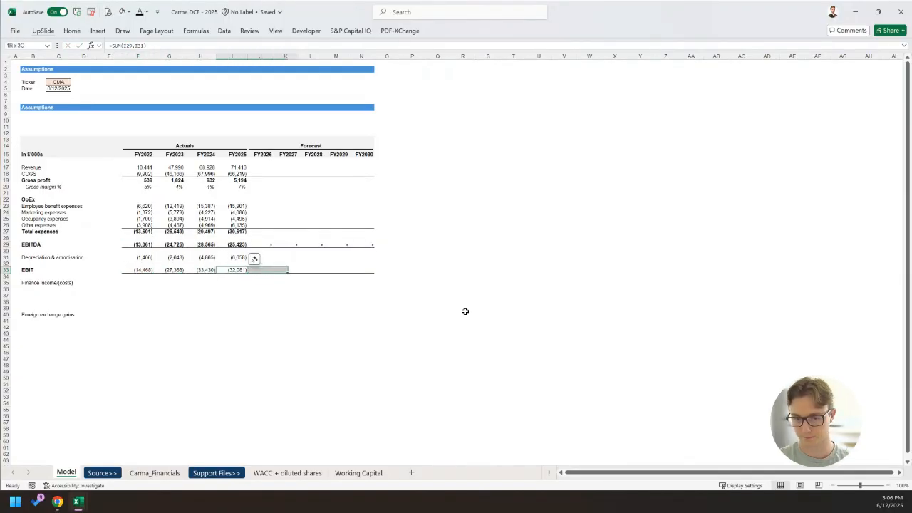
pyautogui.hotkey('ctrl', 'r')
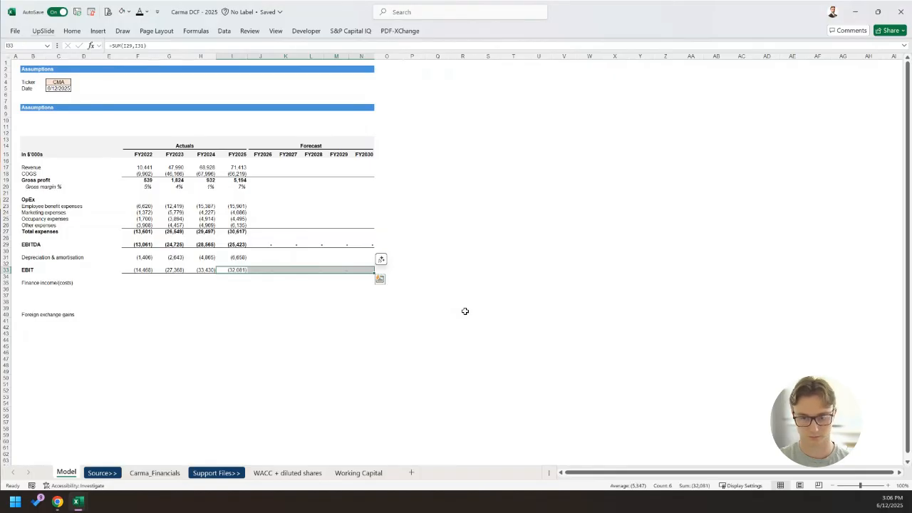
pyautogui.hotkey('shift', 'space')
pyautogui.hotkey('ctrl', 'b')
pyautogui.press('Left')
pyautogui.press('Left')
pyautogui.press('Left')
pyautogui.press('Down')
pyautogui.press('Down')
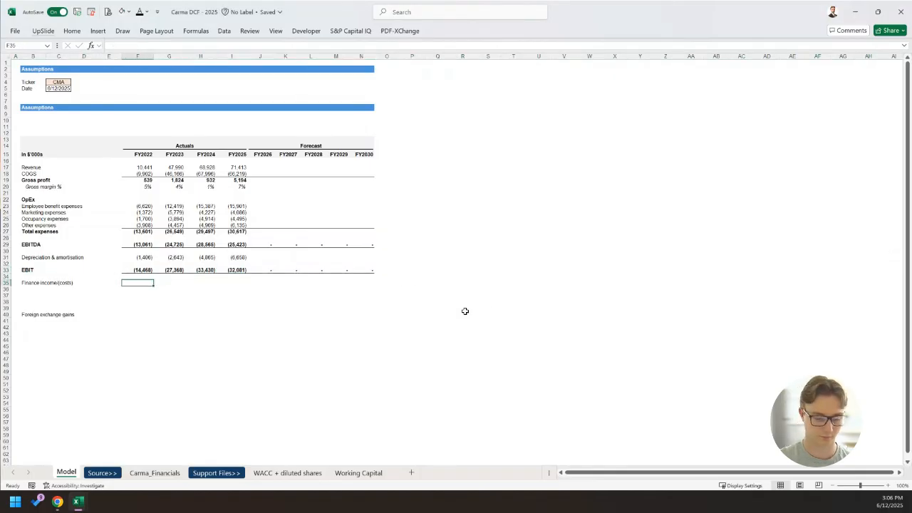
pyautogui.write('=')
pyautogui.hotkey('ctrl', 'pagedown')
pyautogui.hotkey('ctrl', 'pagedown')
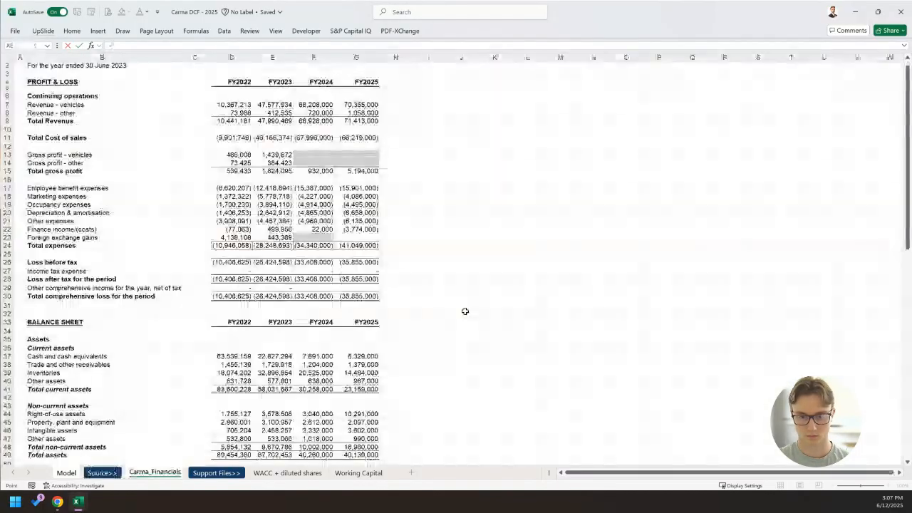
pyautogui.press('Right')
pyautogui.press('Down')
pyautogui.press('Down')
pyautogui.press('Down')
pyautogui.press('Down')
pyautogui.press('Down')
pyautogui.press('Down')
pyautogui.press('Down')
pyautogui.press('Down')
pyautogui.press('Down')
pyautogui.press('Down')
pyautogui.press('Down')
pyautogui.press('Down')
pyautogui.press('Down')
pyautogui.press('Down')
pyautogui.press('Down')
pyautogui.press('Down')
pyautogui.press('Down')
pyautogui.press('Down')
pyautogui.press('Down')
pyautogui.press('Right')
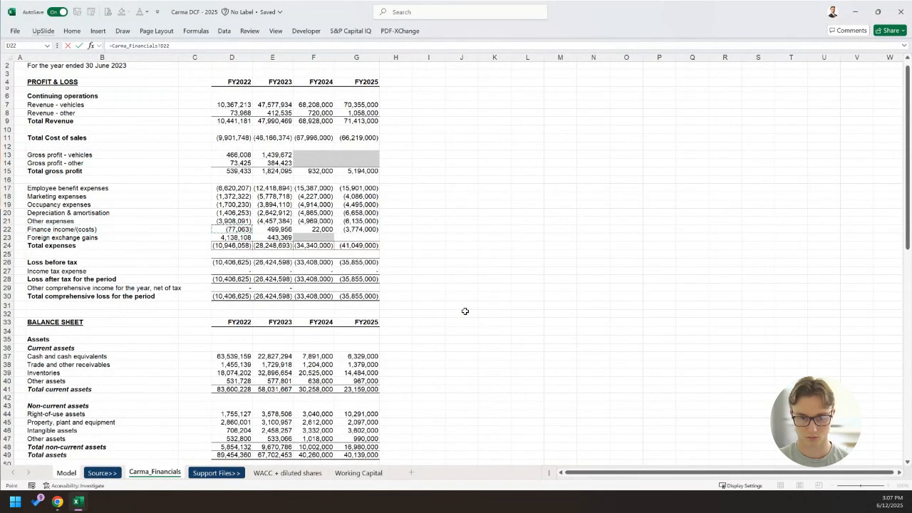
pyautogui.press('Return')
# Replace the Finance income/(costs) label in B35 with "Tax expense".
pyautogui.press('Left')
pyautogui.press('Left')
pyautogui.press('Left')
pyautogui.hotkey('shift', 'space')
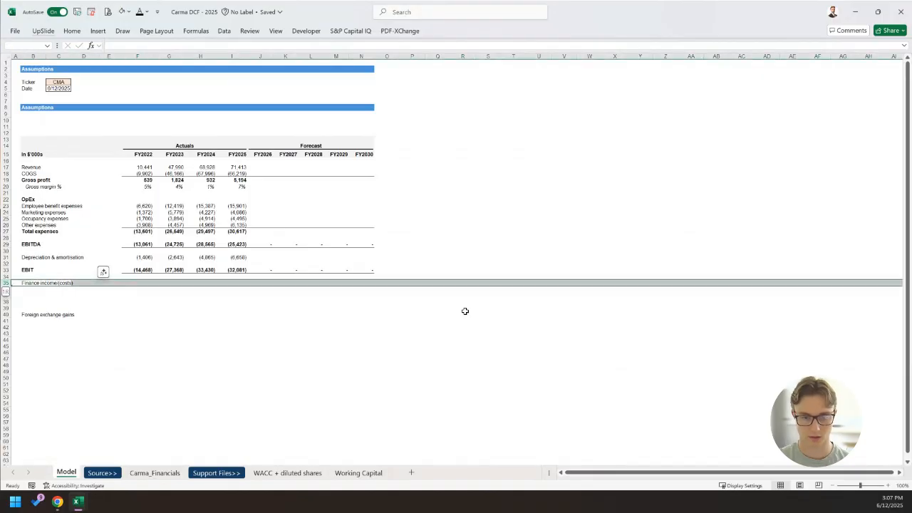
pyautogui.press('Left')
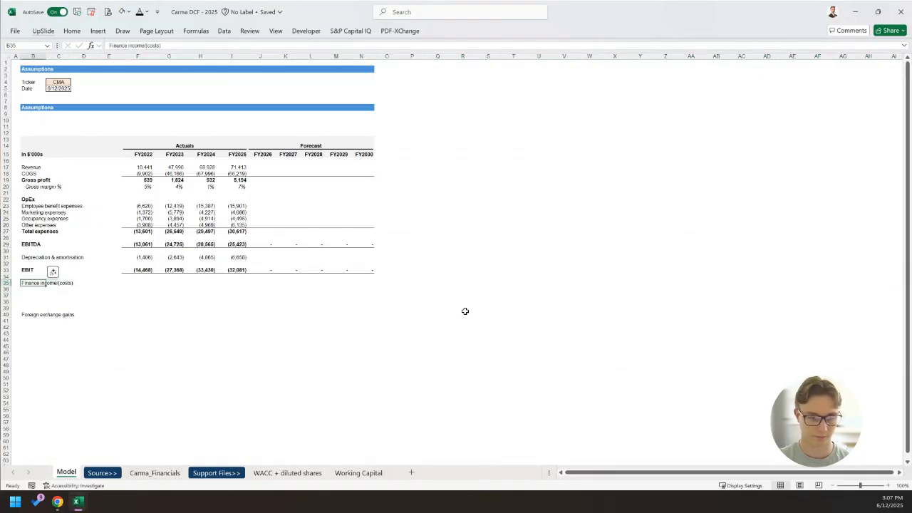
pyautogui.write('Tax expen')
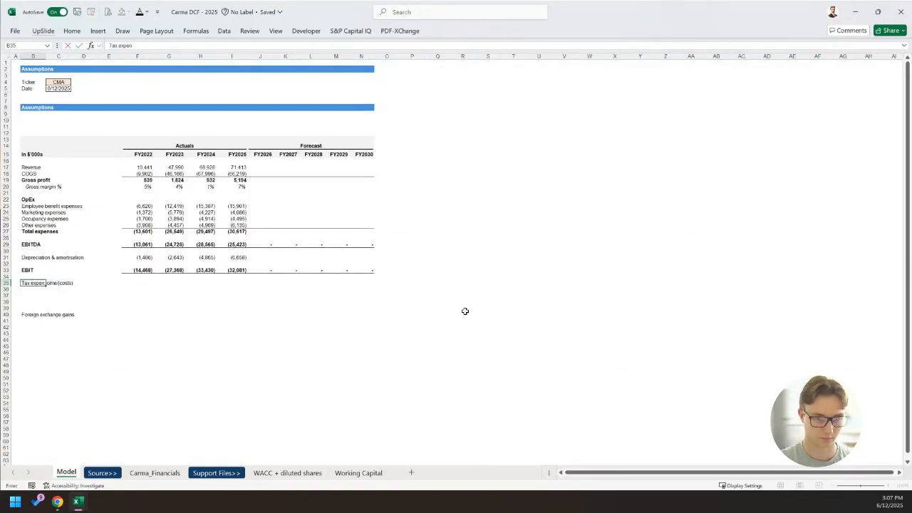
pyautogui.write('se')
# Link FY2022 tax expense in F35 to the FY2022 income tax expense in D27 of the Carma_Financials sheet.
pyautogui.press('Right')
pyautogui.press('Right')
pyautogui.press('Right')
pyautogui.press('Right')
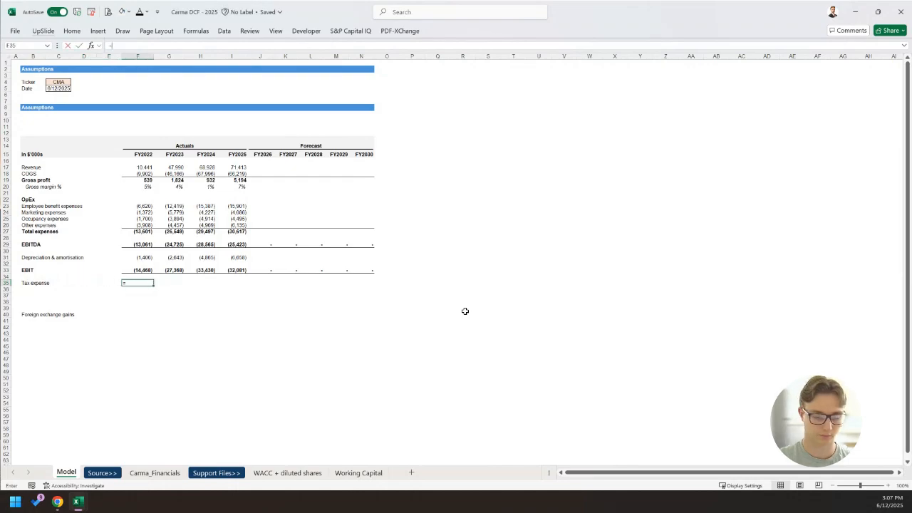
pyautogui.write('=')
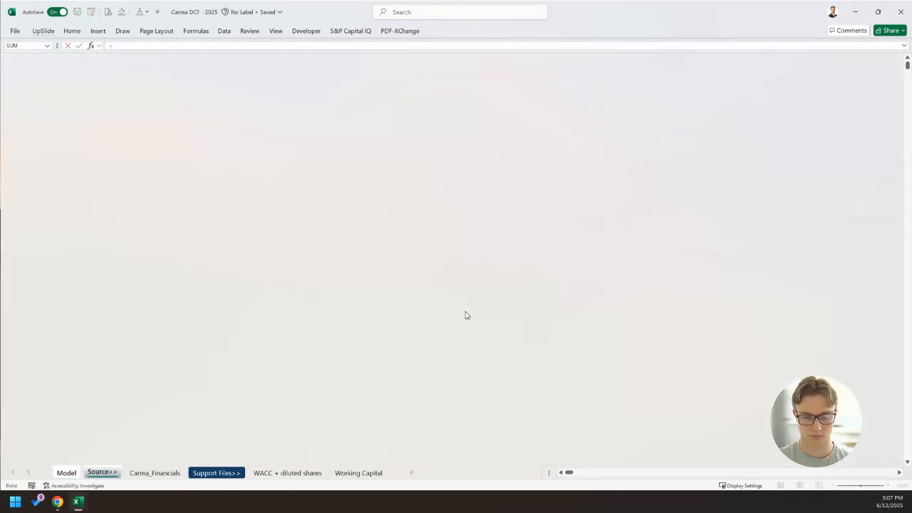
pyautogui.hotkey('ctrl', 'pagedown')
pyautogui.press('Down')
pyautogui.press('Down')
pyautogui.press('Right')
pyautogui.press('Right')
pyautogui.press('Return')
# Copy the number formatting of the FY2022 employee benefit expenses cell F23 onto the tax expense cell F35.
pyautogui.press('Up')
pyautogui.press('Up')
pyautogui.press('Up')
pyautogui.press('Up')
pyautogui.press('Up')
pyautogui.press('Up')
pyautogui.press('Up')
pyautogui.press('Up')
pyautogui.press('Up')
pyautogui.press('Up')
pyautogui.press('Up')
pyautogui.press('Up')
pyautogui.press('Up')
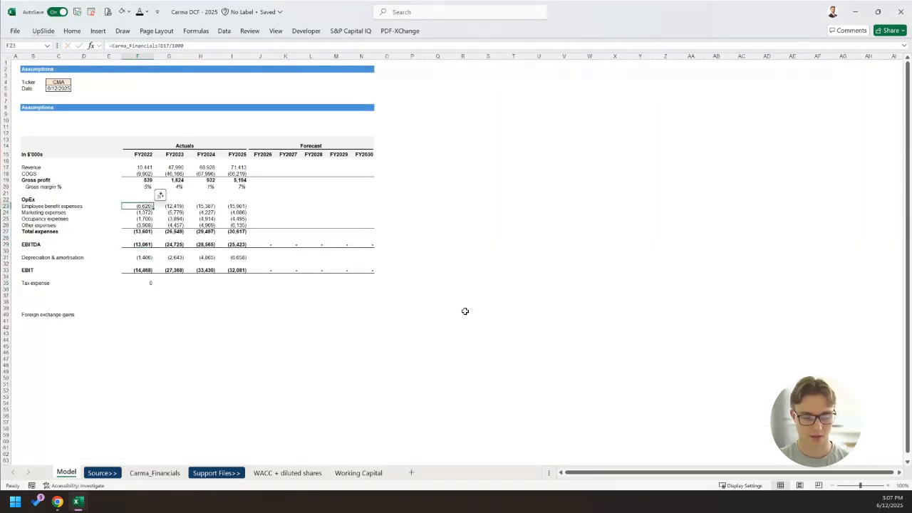
pyautogui.hotkey('ctrl', 'c')
pyautogui.press('Down')
pyautogui.press('Down')
pyautogui.press('Down')
pyautogui.press('Down')
pyautogui.press('Down')
pyautogui.press('Down')
pyautogui.press('Down')
pyautogui.press('Down')
pyautogui.press('Down')
pyautogui.press('Down')
pyautogui.press('Down')
pyautogui.press('Down')
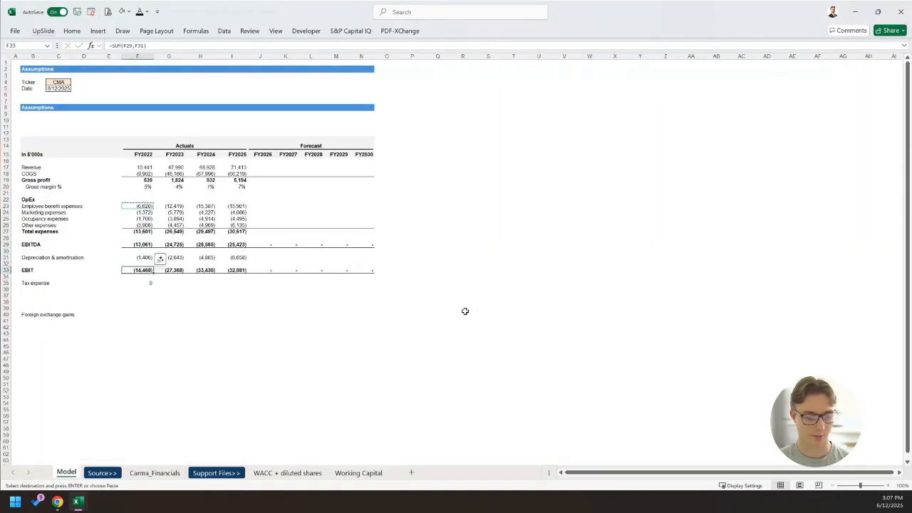
pyautogui.hotkey('ctrl', 'alt', 'v')
pyautogui.press('Return')
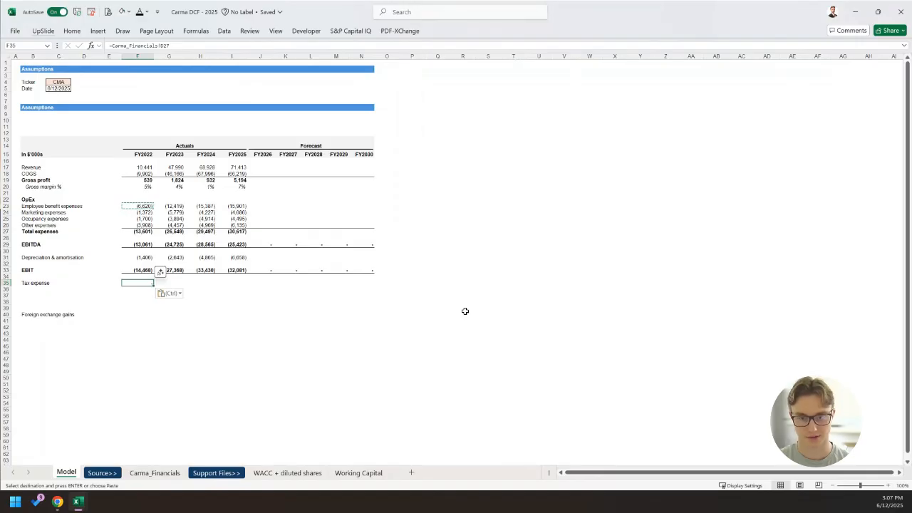
# Fill the FY2022 tax expense formula across the actual years through FY2025 in I35.
pyautogui.hotkey('shift', 'Right')
pyautogui.hotkey('shift', 'Right')
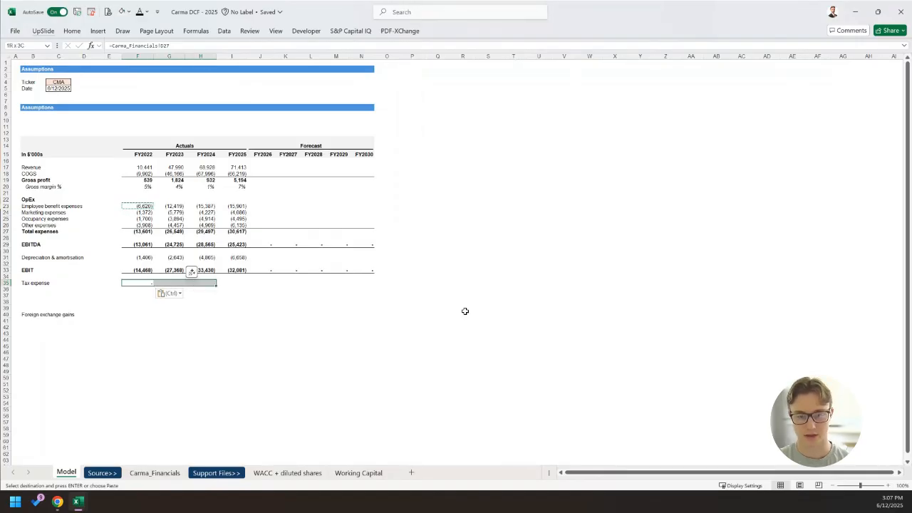
pyautogui.hotkey('shift', 'Right')
pyautogui.hotkey('ctrl', 'r')
pyautogui.hotkey('shift', 'space')
pyautogui.hotkey('ctrl', 'z')
pyautogui.hotkey('ctrl', 'z')
pyautogui.hotkey('ctrl', 'y')
pyautogui.hotkey('ctrl', 'y')
pyautogui.hotkey('shift', 'space')
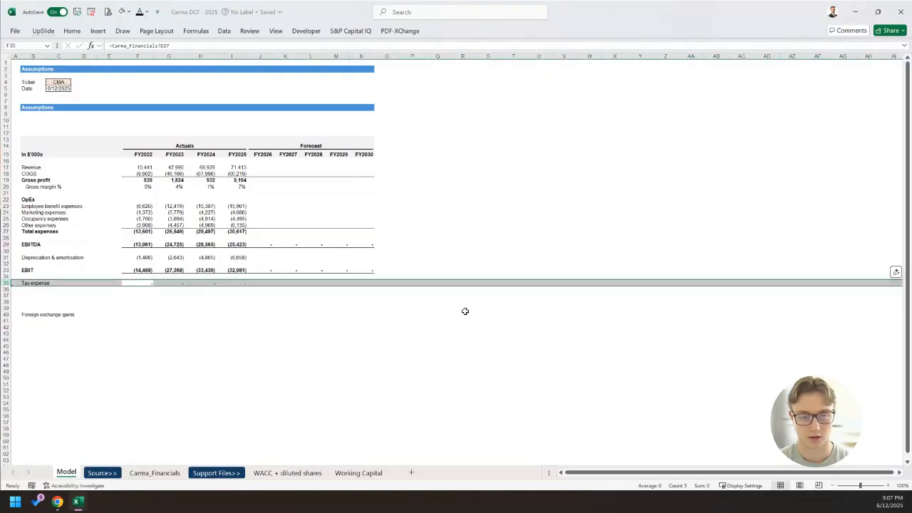
pyautogui.press('Left')
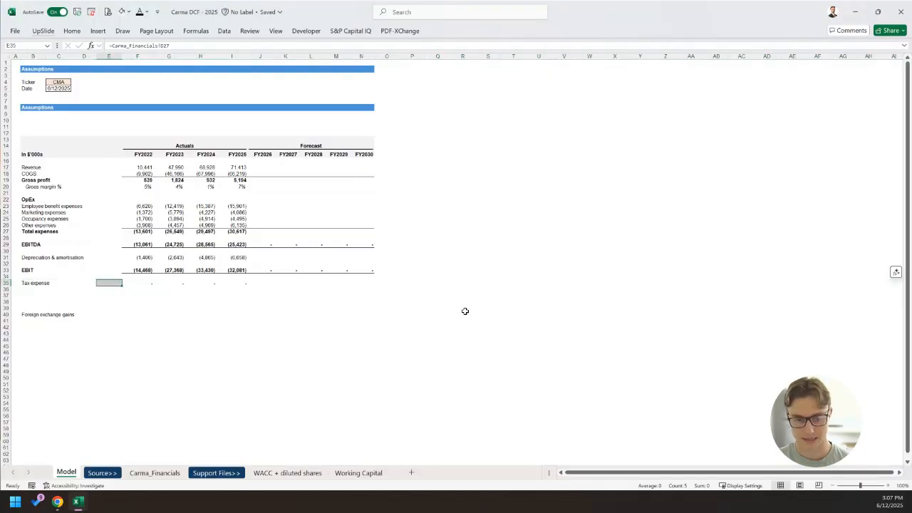
pyautogui.press('Right')
pyautogui.hotkey('ctrl', 'space')
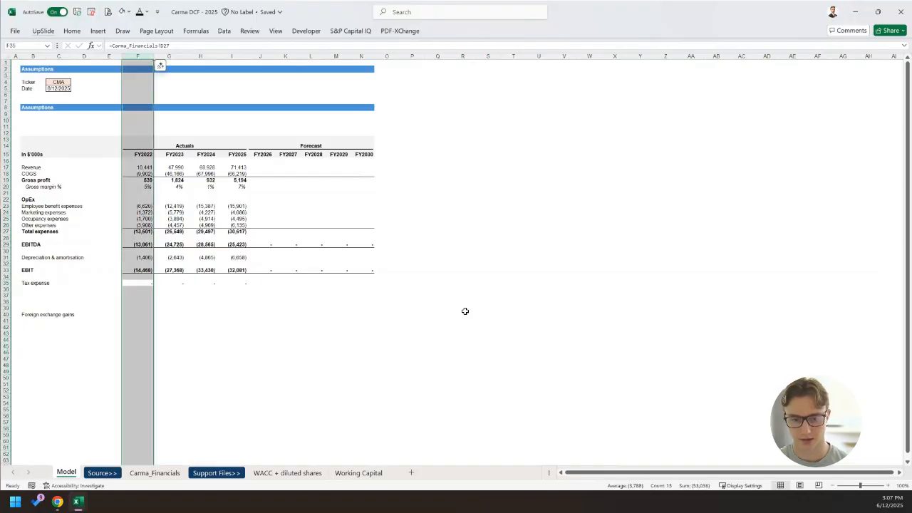
pyautogui.press('Left')
pyautogui.press('Right')
pyautogui.hotkey('shift', 'space')
pyautogui.press('Right')
pyautogui.press('Right')
pyautogui.press('Right')
pyautogui.press('Right')
pyautogui.hotkey('shift', 'Right')
pyautogui.hotkey('shift', 'Left')
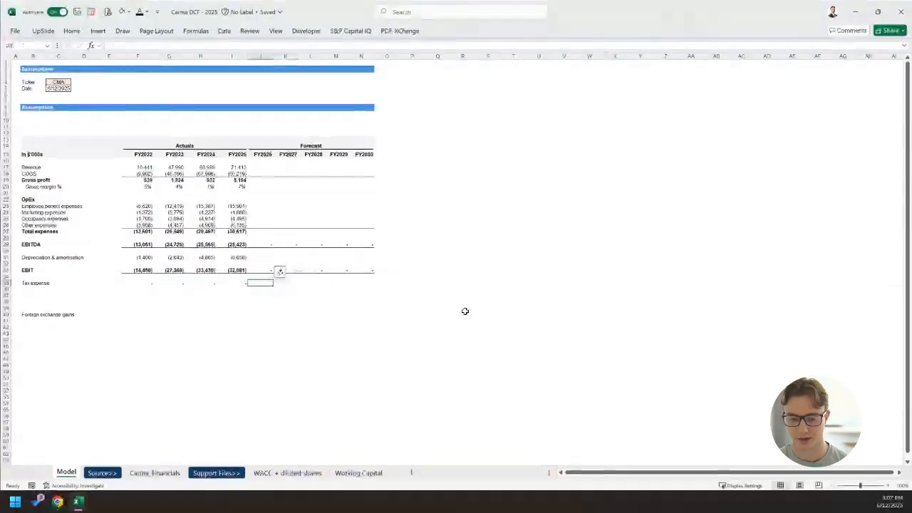
# Examine the income tax expense line and the balance sheet's accumulated losses on the Carma_Financials sheet.
pyautogui.hotkey('ctrl', 'pagedown')
pyautogui.hotkey('ctrl', 'pagedown')
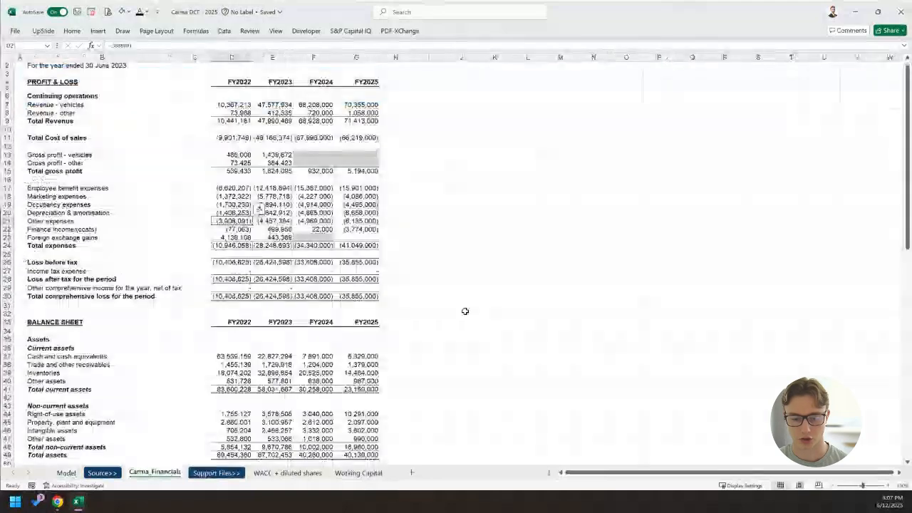
pyautogui.scroll(-3, 464, 312)
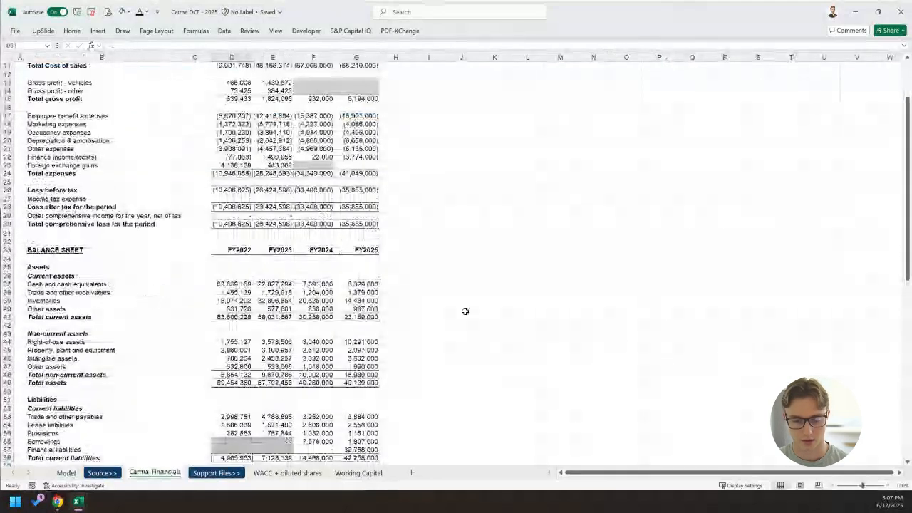
pyautogui.press('Down')
pyautogui.press('Down')
pyautogui.press('Down')
pyautogui.press('Down')
pyautogui.press('Down')
pyautogui.press('Down')
pyautogui.press('Down')
pyautogui.press('Down')
pyautogui.press('Down')
pyautogui.press('Down')
pyautogui.press('Down')
pyautogui.press('Down')
pyautogui.press('Down')
pyautogui.press('Down')
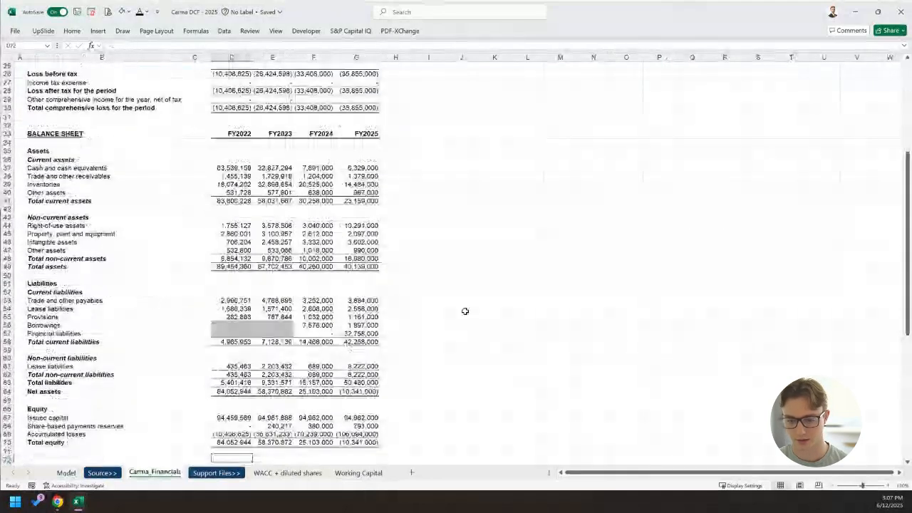
pyautogui.scroll(-1, 464, 311)
pyautogui.press('Up')
pyautogui.press('Up')
pyautogui.press('Up')
pyautogui.press('Right')
pyautogui.press('Right')
pyautogui.press('Right')
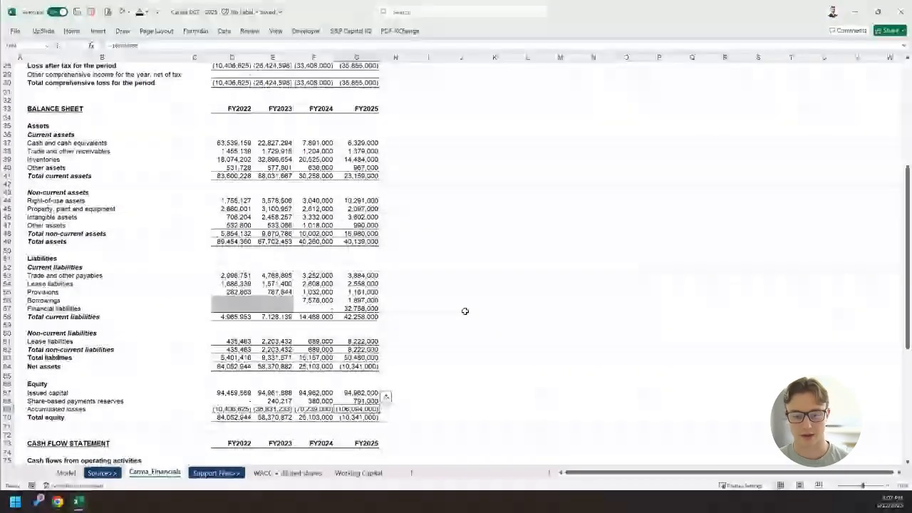
# Add top and bottom borders across B37:N37 on the Model sheet, below the tax expense row.
pyautogui.hotkey('ctrl', 'pageup')
pyautogui.hotkey('ctrl', 'pageup')
pyautogui.press('Left')
pyautogui.press('Left')
pyautogui.press('Left')
pyautogui.press('Down')
pyautogui.press('Down')
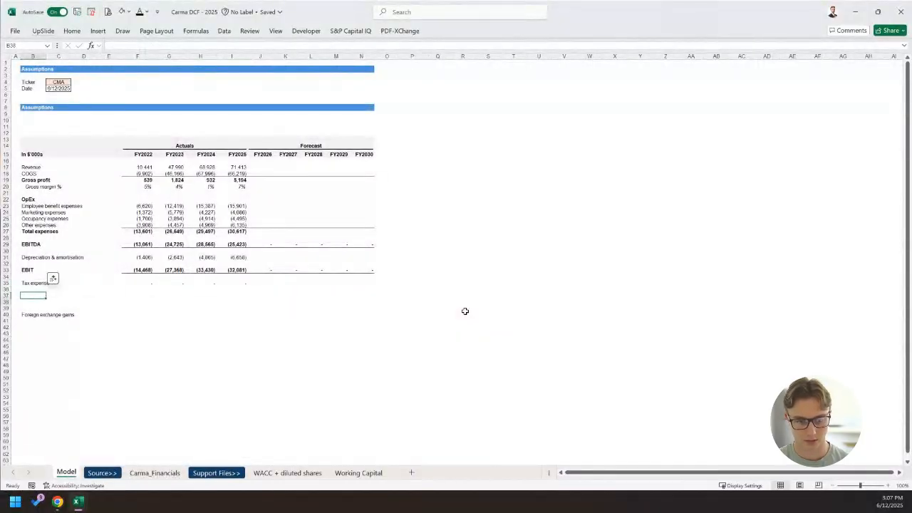
pyautogui.hotkey('shift', 'Right')
pyautogui.hotkey('shift', 'Right')
pyautogui.hotkey('shift', 'Right')
pyautogui.hotkey('shift', 'Right')
pyautogui.hotkey('shift', 'Right')
pyautogui.hotkey('shift', 'Right')
pyautogui.hotkey('shift', 'Right')
pyautogui.hotkey('shift', 'Right')
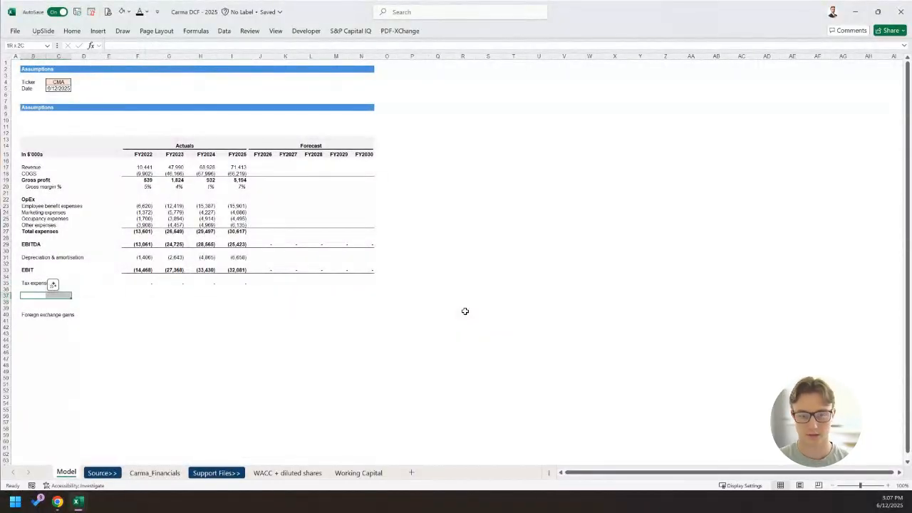
pyautogui.press('Left')
pyautogui.press('Right')
pyautogui.hotkey('shift', 'Right')
pyautogui.hotkey('shift', 'Right')
pyautogui.hotkey('shift', 'Right')
pyautogui.hotkey('shift', 'Right')
pyautogui.hotkey('shift', 'Right')
pyautogui.hotkey('shift', 'Right')
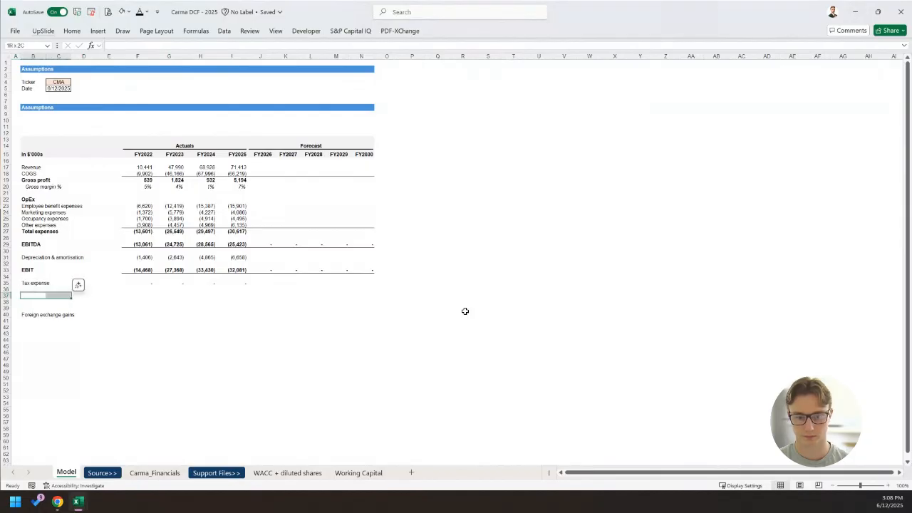
pyautogui.hotkey('shift', 'Right')
pyautogui.hotkey('shift', 'Right')
pyautogui.hotkey('shift', 'Right')
pyautogui.hotkey('shift', 'Right')
pyautogui.hotkey('shift', 'Right')
pyautogui.hotkey('shift', 'Right')
pyautogui.hotkey('shift', 'Right')
pyautogui.hotkey('shift', 'Right')
pyautogui.hotkey('shift', 'Left')
pyautogui.hotkey('shift', 'Left')
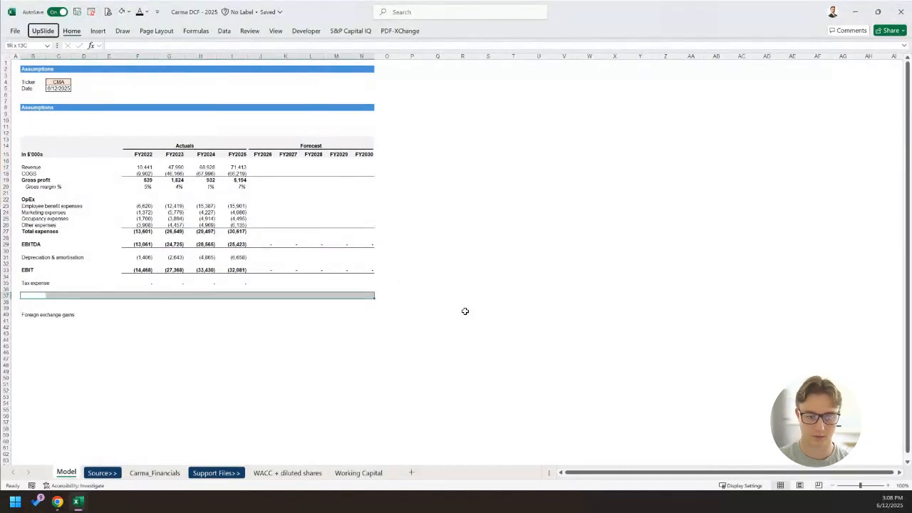
pyautogui.press('h')
pyautogui.press('b')
pyautogui.press('d')
pyautogui.press('Left')
pyautogui.press('Right')
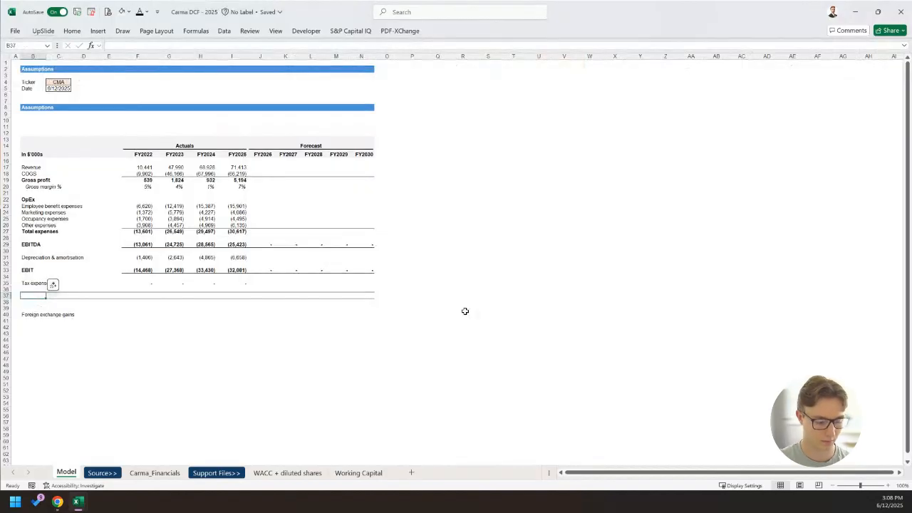
# Label the bordered row "EBITAT" in B37 and make the label bold.
pyautogui.write('EBITAT')
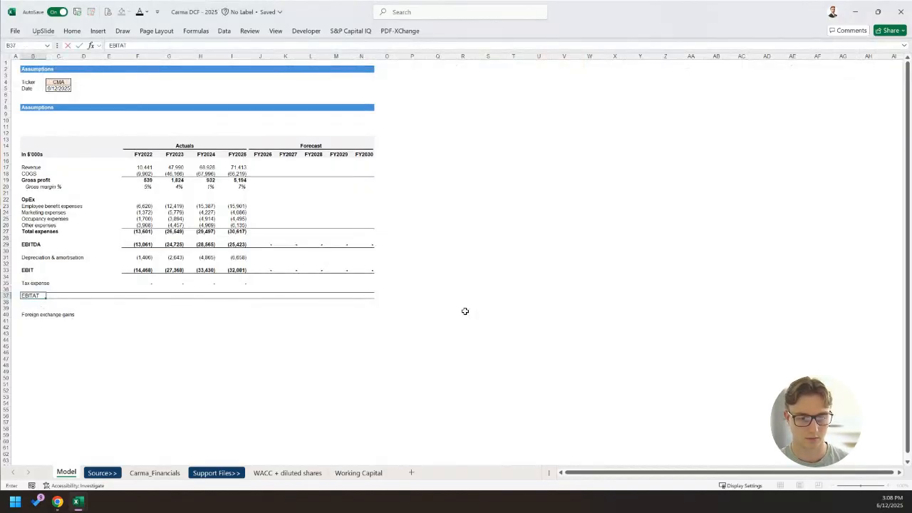
pyautogui.press('Return')
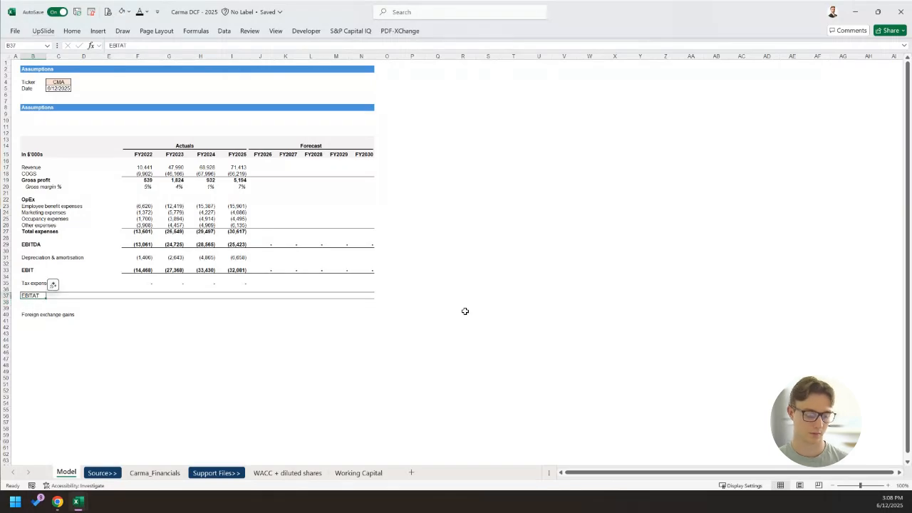
pyautogui.hotkey('ctrl', 'b')
# Calculate FY2022 EBITAT in F37 with =SUM(F33,F35), adding EBIT and tax expense.
pyautogui.press('Down')
pyautogui.press('Down')
pyautogui.press('Up')
pyautogui.press('Up')
pyautogui.press('Right')
pyautogui.press('Left')
pyautogui.press('Right')
pyautogui.press('Right')
pyautogui.press('Right')
pyautogui.press('Right')
pyautogui.write('=')
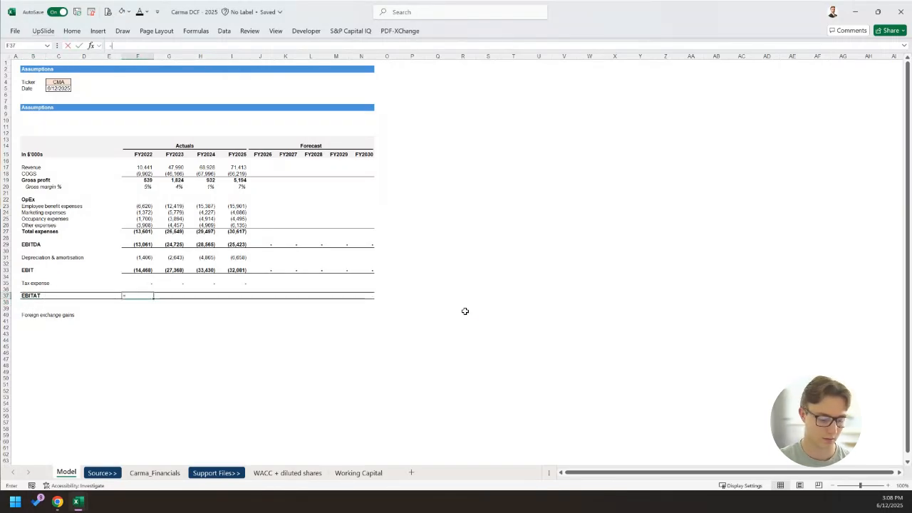
pyautogui.write('SUM(')
pyautogui.press('Up')
pyautogui.press('Up')
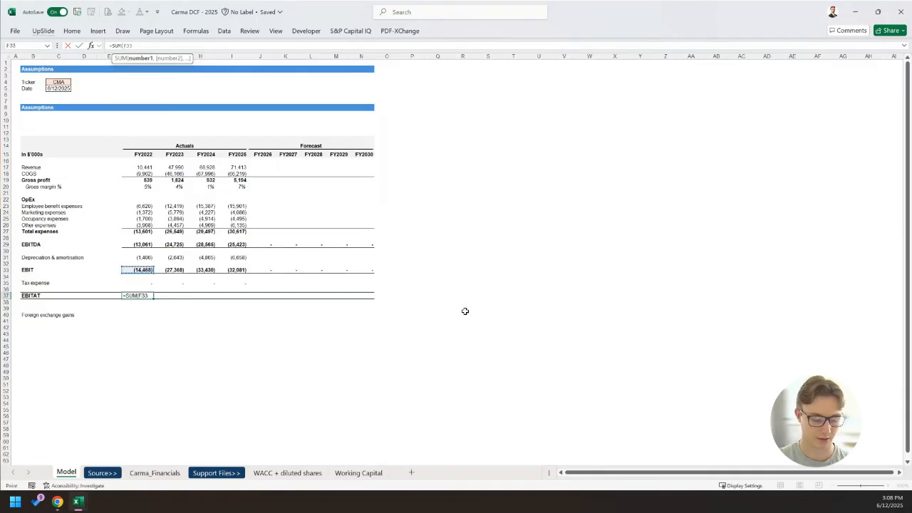
pyautogui.write(',')
pyautogui.press('Up')
pyautogui.press('Up')
pyautogui.press('Return')
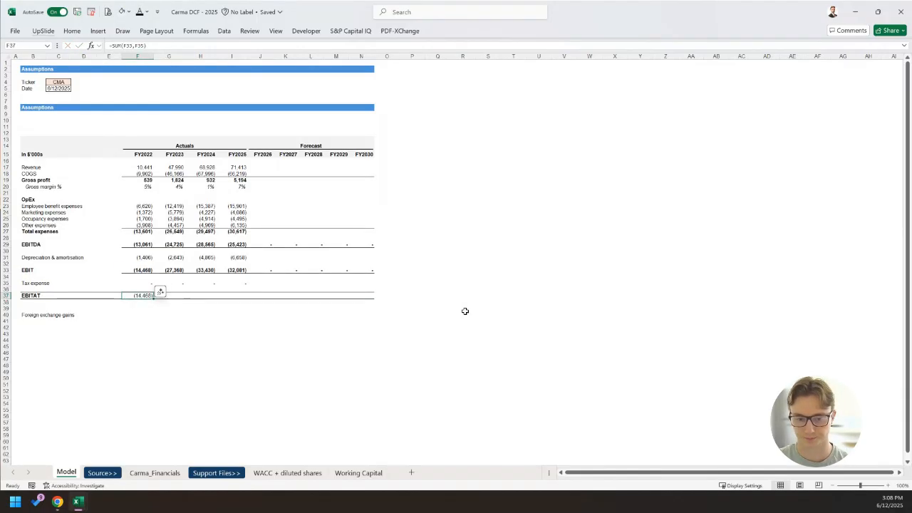
# Extend the FY2022 EBITAT formula across row 37 through the FY2030 forecast column.
pyautogui.hotkey('shift', 'Right')
pyautogui.hotkey('shift', 'Right')
pyautogui.hotkey('shift', 'Right')
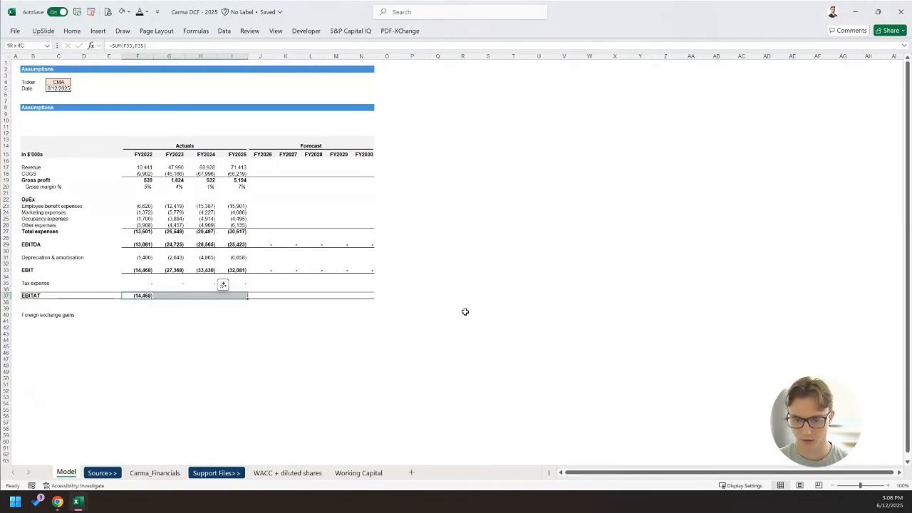
pyautogui.hotkey('shift', 'Right')
pyautogui.hotkey('shift', 'Right')
pyautogui.hotkey('shift', 'Right')
pyautogui.hotkey('shift', 'Right')
pyautogui.hotkey('shift', 'Right')
pyautogui.hotkey('ctrl', 'r')
# Replace the "Foreign exchange gains" label in B40 with "FCF calculation".
pyautogui.press('Down')
pyautogui.press('Down')
pyautogui.press('Down')
pyautogui.press('Left')
pyautogui.press('Left')
pyautogui.press('Left')
pyautogui.press('Left')
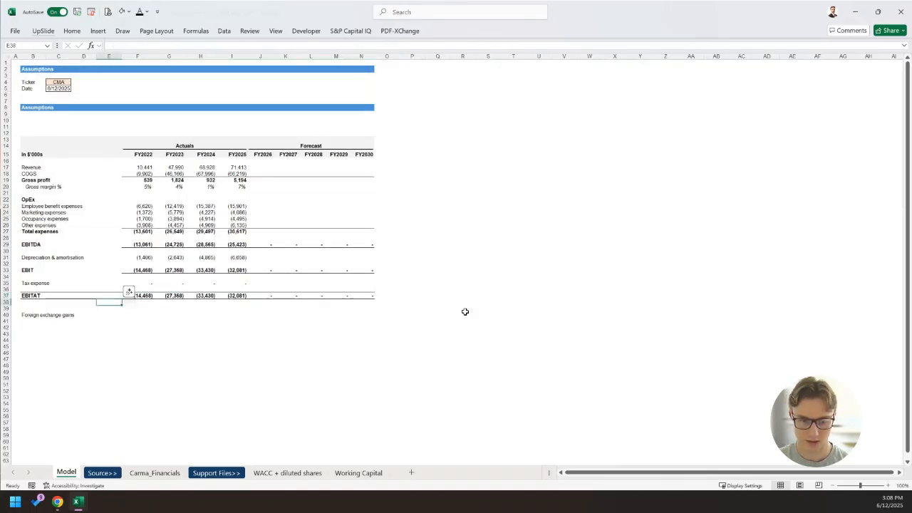
pyautogui.press('Delete')
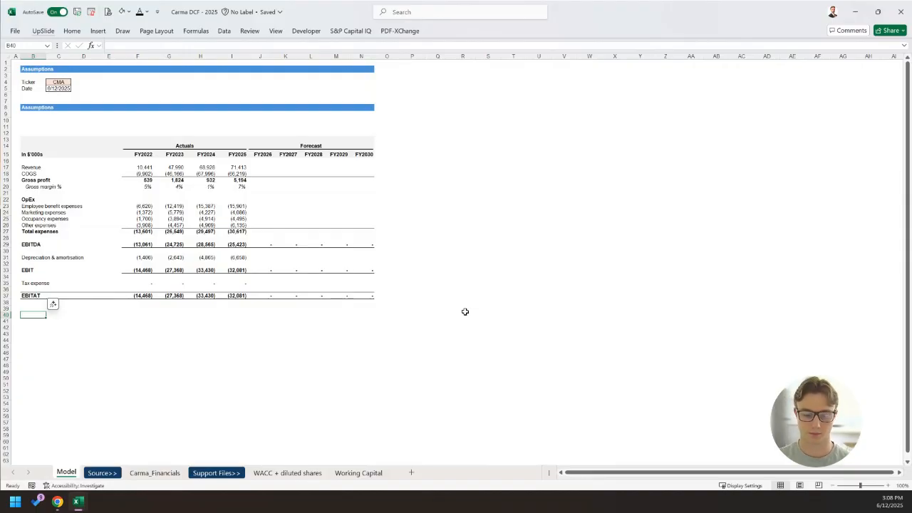
pyautogui.scroll(-2, 267, 338)
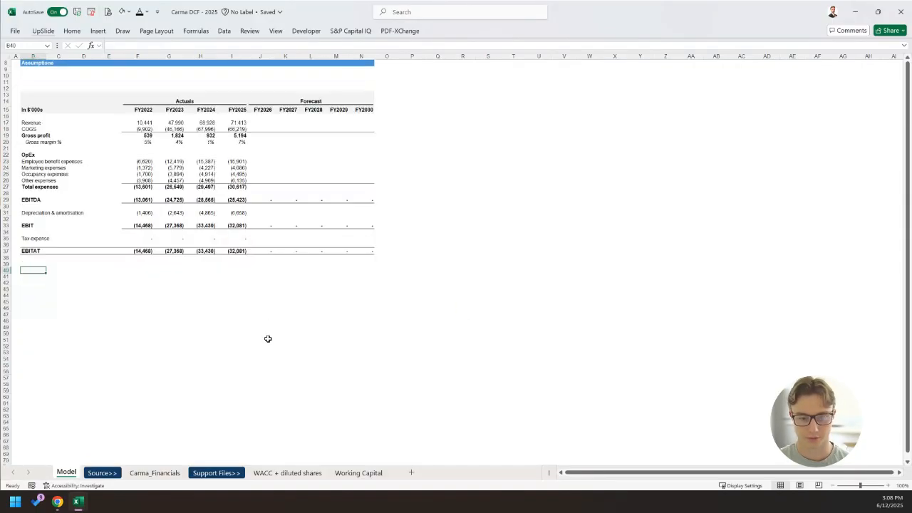
pyautogui.write('FCF calc')
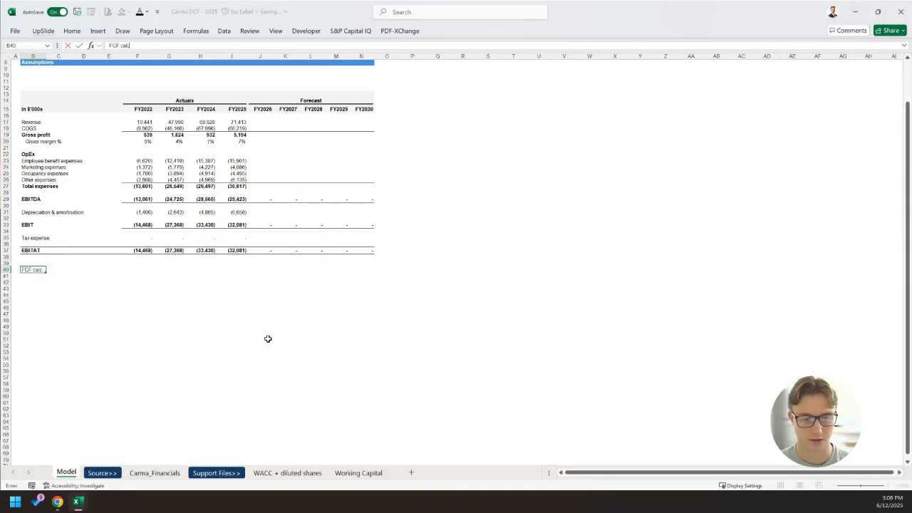
pyautogui.write('ulation')
pyautogui.press('Return')
pyautogui.press('Up')
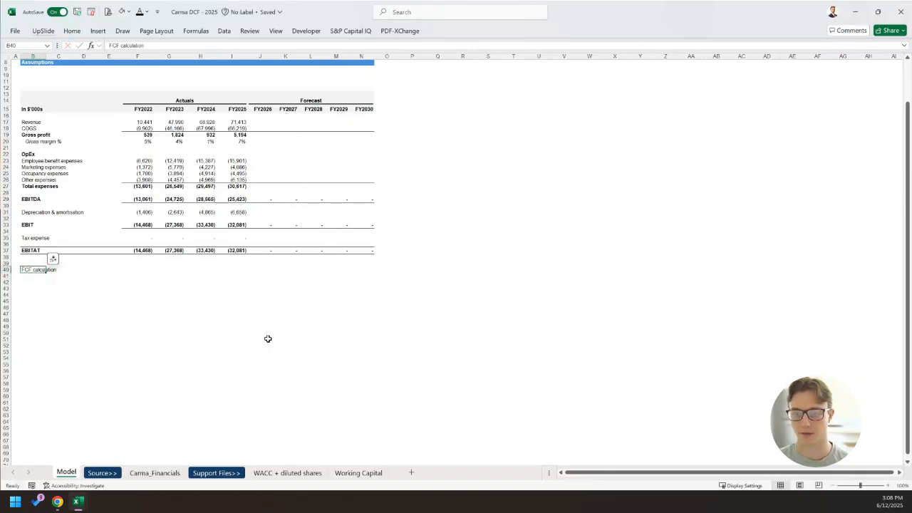
pyautogui.hotkey('alt', 'w')
pyautogui.press('e')
pyautogui.press('f')
pyautogui.hotkey('alt', 'w')
pyautogui.press('e')
pyautogui.press('f')
pyautogui.press('Up')
pyautogui.press('Up')
pyautogui.press('Up')
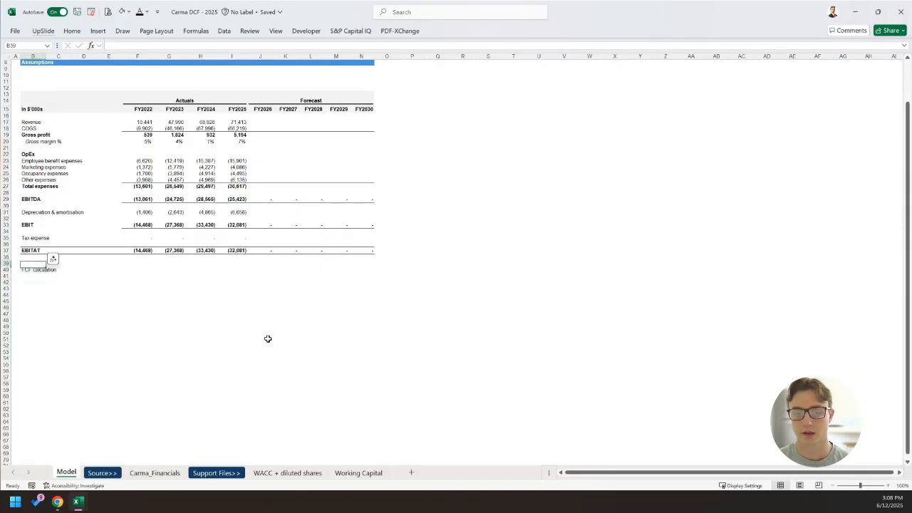
pyautogui.scroll(3, 268, 339)
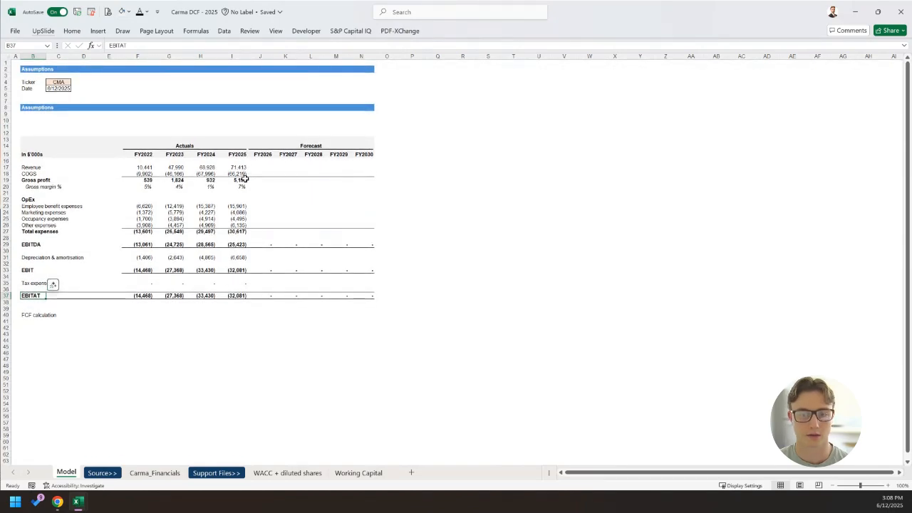
pyautogui.moveTo(182, 181); pyautogui.dragTo(312, 178)
pyautogui.click(294, 212)
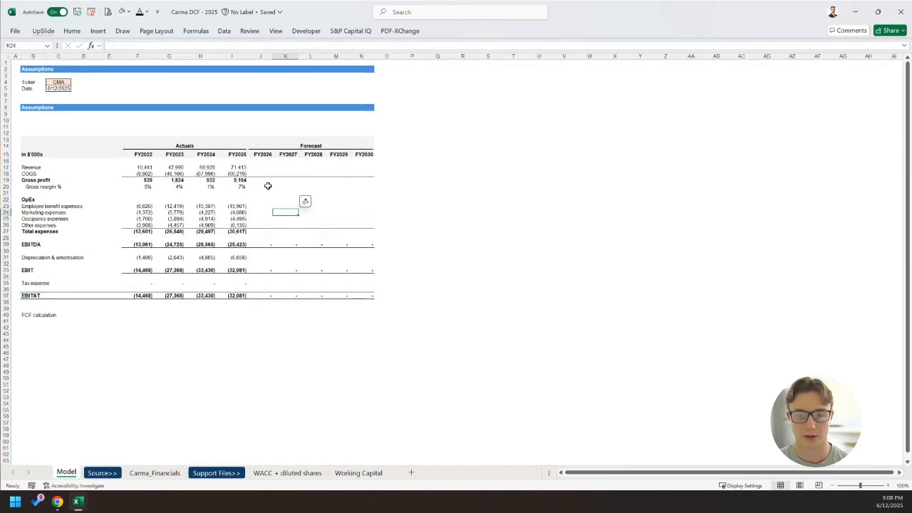
# Rename the second "Assumptions" banner, in B8, as "Financial projections".
pyautogui.click(253, 166)
pyautogui.press('Left')
pyautogui.press('Left')
pyautogui.press('Left')
pyautogui.press('Up')
pyautogui.press('Up')
pyautogui.press('Up')
pyautogui.press('Left')
pyautogui.press('Left')
pyautogui.press('Left')
pyautogui.press('Left')
pyautogui.press('Left')
pyautogui.press('Up')
pyautogui.press('Up')
pyautogui.press('Up')
pyautogui.press('Up')
pyautogui.press('Up')
pyautogui.press('Up')
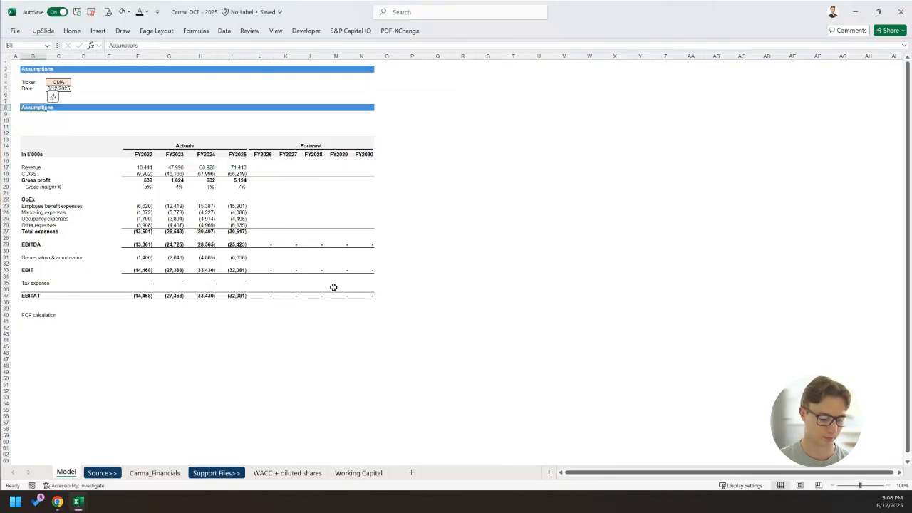
pyautogui.write('Financial proj')
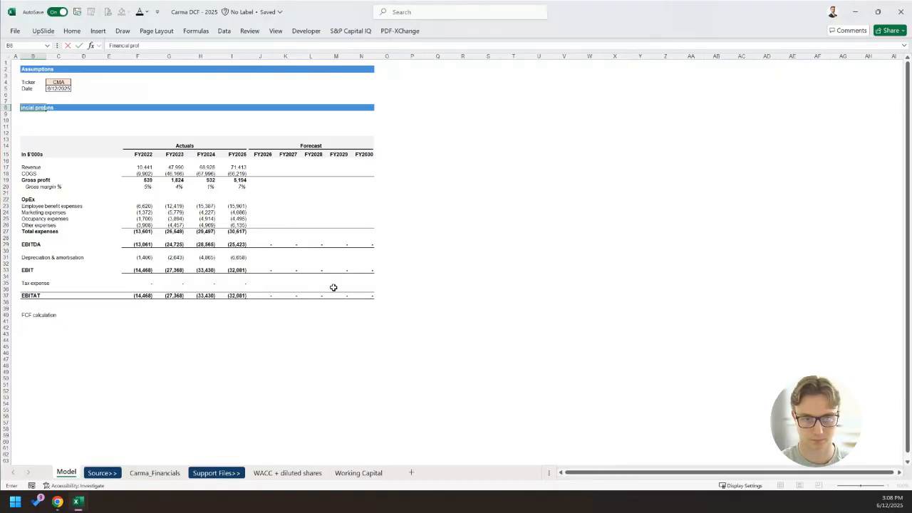
pyautogui.write('ections')
pyautogui.press('Return')
# Delete three empty rows between the "Financial projections" banner and the income statement's header.
pyautogui.press('Down')
pyautogui.hotkey('shift', 'space')
pyautogui.hotkey('shift', 'Down')
pyautogui.hotkey('alt', 'h')
pyautogui.press('d')
pyautogui.press('r')
pyautogui.press('Up')
pyautogui.hotkey('shift', 'space')
pyautogui.hotkey('alt', 'h')
pyautogui.press('d')
pyautogui.press('r')
# Examine the historical revenue figures for FY2022 to FY2025 in row 14.
pyautogui.press('Down')
pyautogui.press('Right')
pyautogui.press('Down')
pyautogui.press('Right')
pyautogui.press('Down')
pyautogui.press('Right')
pyautogui.press('Down')
pyautogui.press('Right')
pyautogui.press('Down')
pyautogui.hotkey('ctrl', 'shift', 'Right')
pyautogui.hotkey('ctrl', 'shift', 'Left')
pyautogui.hotkey('ctrl', 'shift', 'Right')
pyautogui.hotkey('ctrl', 'shift', 'Left')
pyautogui.hotkey('ctrl', 'shift', 'Left')
pyautogui.hotkey('ctrl', 'shift', 'Right')
pyautogui.hotkey('ctrl', 'shift', 'Left')
pyautogui.hotkey('ctrl', 'shift', 'Right')
pyautogui.press('Tab')
pyautogui.press('Tab')
pyautogui.press('Tab')
pyautogui.press('Tab')
pyautogui.hotkey('shift', 'Tab')
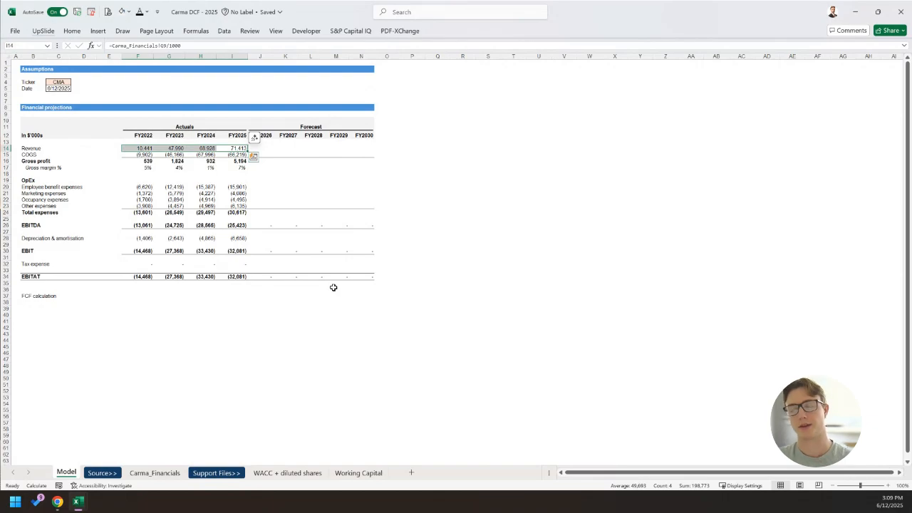
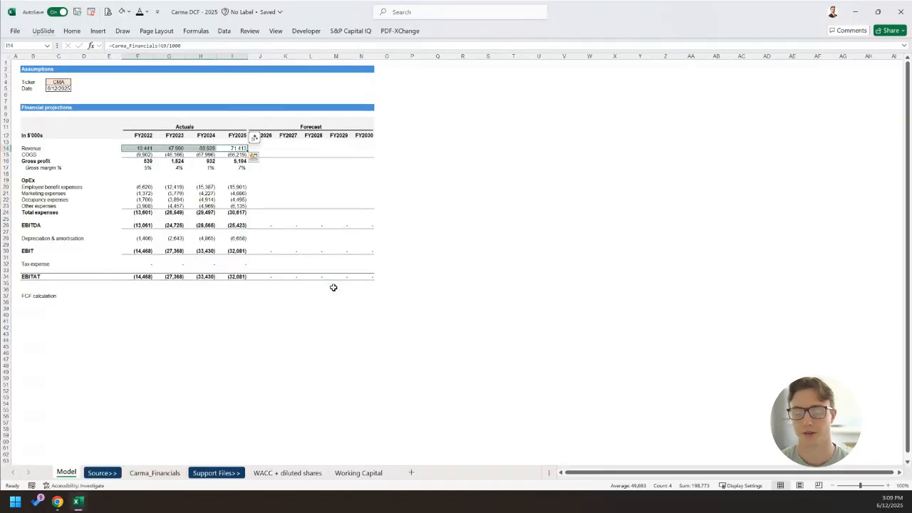
pyautogui.press('Right')
pyautogui.press('Left')
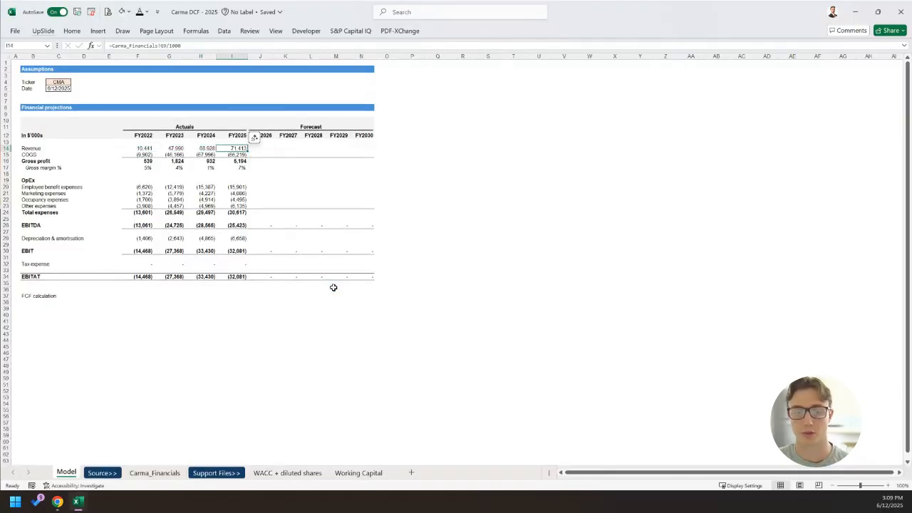
# Insert 12 blank rows above the "Financial projections" banner in row 8.
pyautogui.hotkey('shift', 'space')
pyautogui.press('Left')
pyautogui.press('Down')
pyautogui.press('Right')
pyautogui.press('Up')
pyautogui.press('Left')
pyautogui.press('Down')
pyautogui.press('Left')
pyautogui.press('Left')
pyautogui.press('Left')
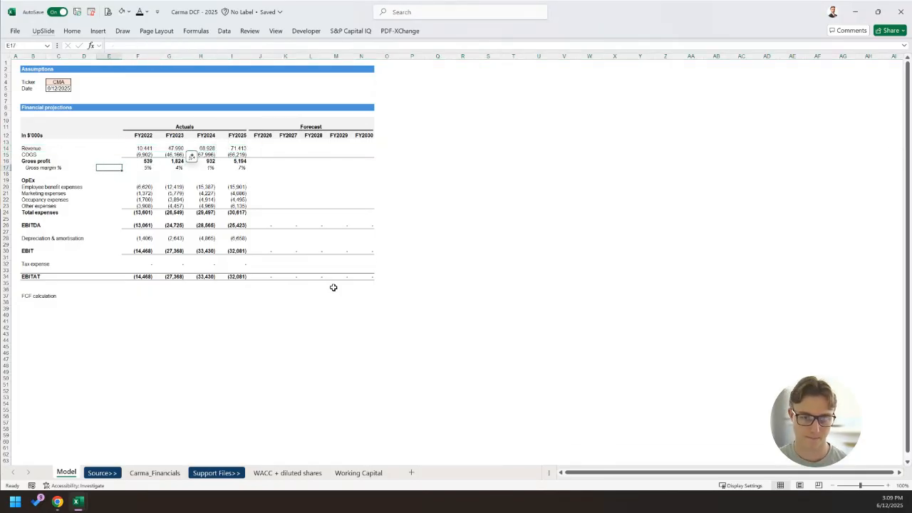
pyautogui.press('Left')
pyautogui.press('Up')
pyautogui.press('Up')
pyautogui.press('Left')
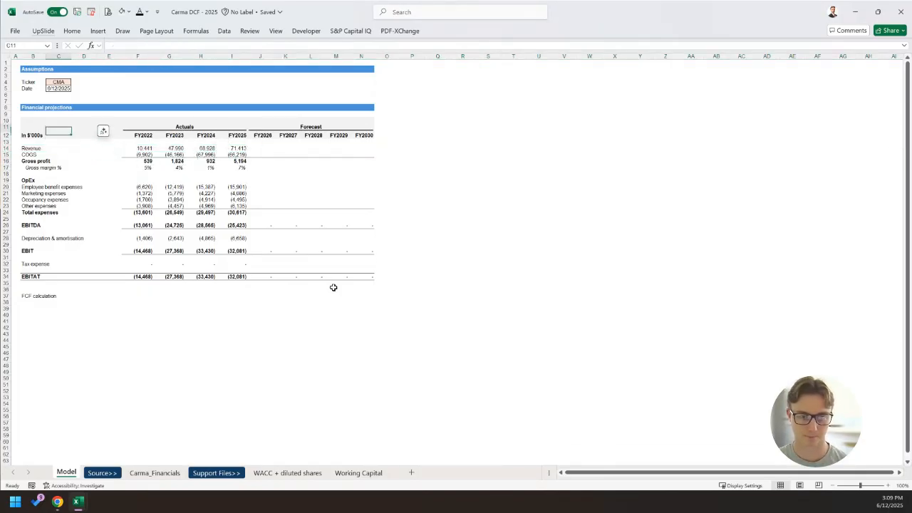
pyautogui.press('Up')
pyautogui.press('Left')
pyautogui.press('Up')
pyautogui.hotkey('shift', 'space')
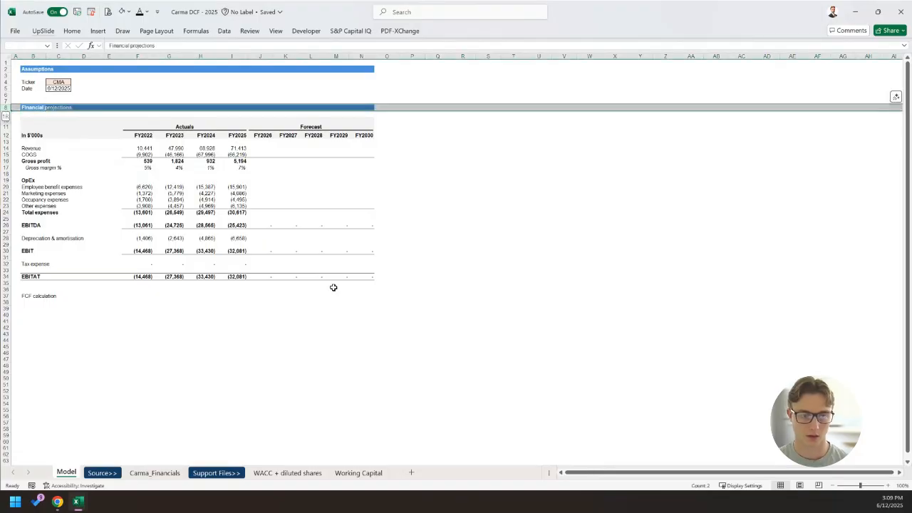
pyautogui.hotkey('shift', 'Down')
pyautogui.hotkey('shift', 'Down')
pyautogui.hotkey('shift', 'Down')
pyautogui.hotkey('shift', 'Down')
pyautogui.hotkey('shift', 'Down')
pyautogui.hotkey('shift', 'Down')
pyautogui.hotkey('shift', 'Down')
pyautogui.hotkey('shift', 'Down')
pyautogui.hotkey('shift', 'Down')
pyautogui.hotkey('shift', 'Down')
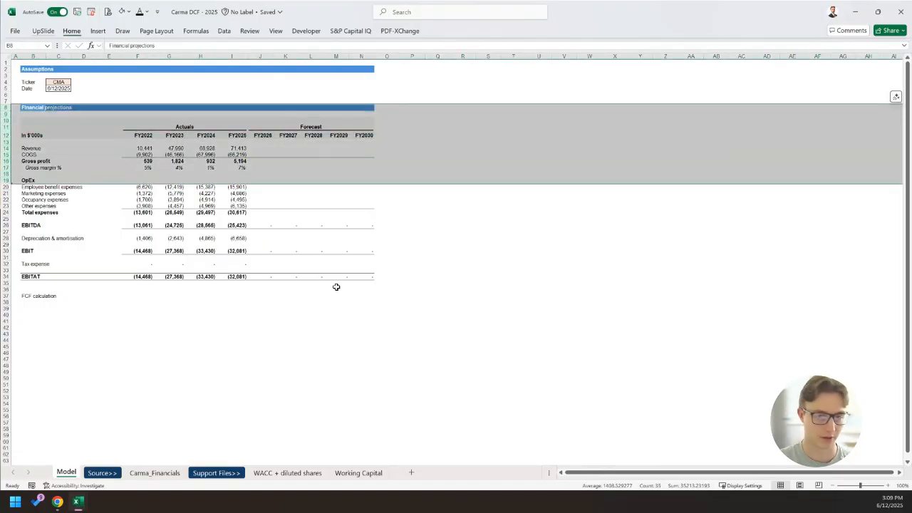
pyautogui.hotkey('alt', 'h')
pyautogui.press('i')
pyautogui.press('r')
# Copy the "Financial projections" banner row and paste it into row 7, below the Ticker and Date inputs.
pyautogui.press('Down')
pyautogui.press('Down')
pyautogui.hotkey('ctrl', 'Down')
pyautogui.hotkey('shift', 'space')
pyautogui.hotkey('ctrl', 'c')
pyautogui.press('Up')
pyautogui.press('Up')
pyautogui.press('Up')
pyautogui.press('Up')
pyautogui.press('Up')
pyautogui.press('Up')
pyautogui.press('Up')
pyautogui.press('Up')
pyautogui.press('Up')
pyautogui.press('Up')
pyautogui.press('Up')
pyautogui.press('Up')
pyautogui.press('Up')
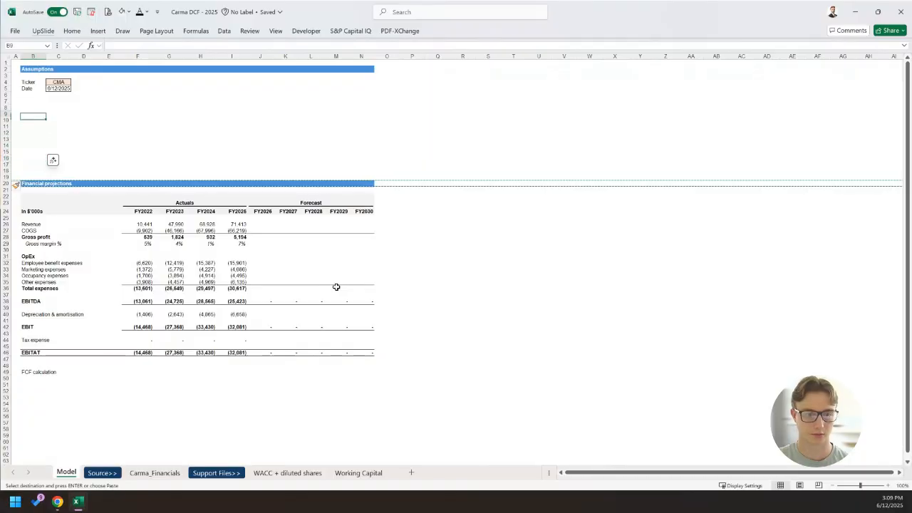
pyautogui.hotkey('shift', 'space')
pyautogui.hotkey('ctrl', 'v')
pyautogui.press('Down')
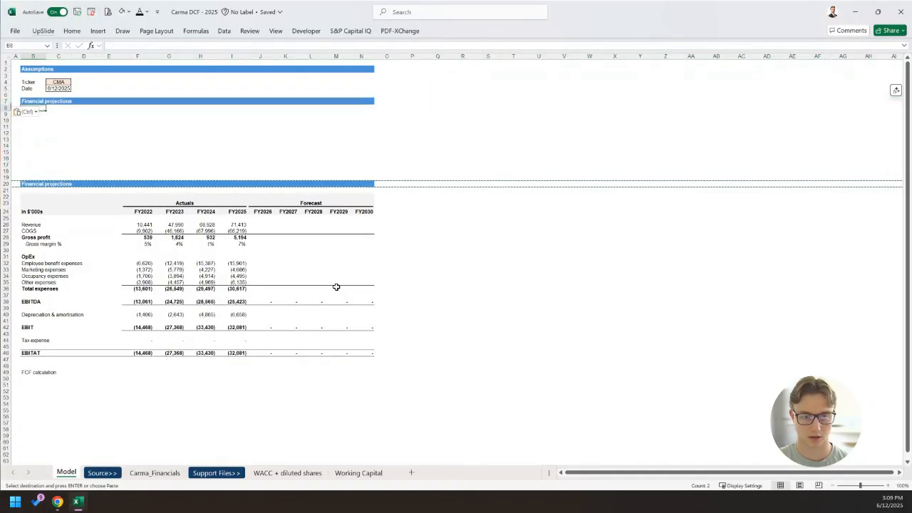
# Copy the income statement's three-row Actuals/Forecast header block, columns B to N, into rows 9 to 11 beneath the new banner.
pyautogui.hotkey('ctrl', 'Down')
pyautogui.hotkey('ctrl', 'Down')
pyautogui.hotkey('ctrl', 'Down')
pyautogui.press('Up')
pyautogui.press('Up')
pyautogui.hotkey('shift', 'Up')
pyautogui.hotkey('shift', 'Up')
pyautogui.hotkey('shift', 'Right')
pyautogui.hotkey('shift', 'Right')
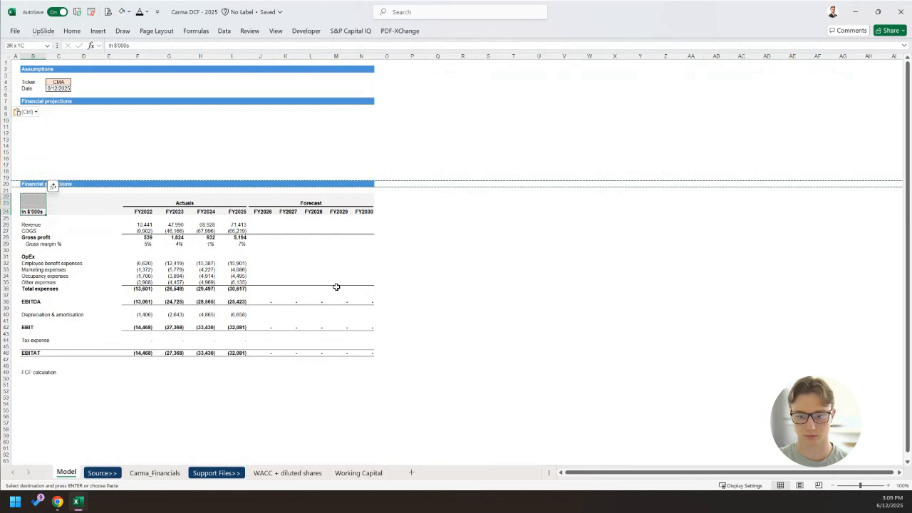
pyautogui.hotkey('shift', 'Right')
pyautogui.hotkey('shift', 'Right')
pyautogui.hotkey('shift', 'Right')
pyautogui.hotkey('shift', 'Right')
pyautogui.hotkey('shift', 'Right')
pyautogui.hotkey('shift', 'Right')
pyautogui.hotkey('shift', 'Right')
pyautogui.hotkey('shift', 'Right')
pyautogui.hotkey('shift', 'Right')
pyautogui.hotkey('shift', 'Right')
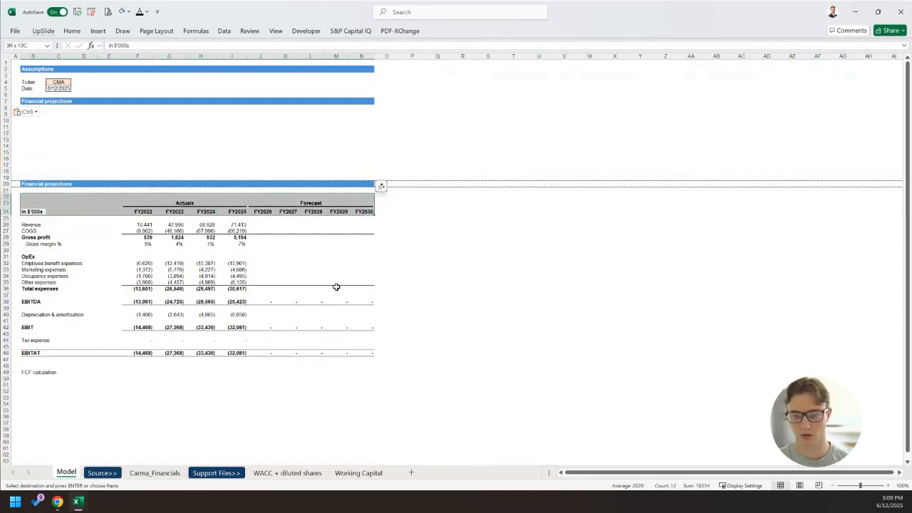
pyautogui.hotkey('ctrl', 'c')
pyautogui.hotkey('ctrl', 'Up')
pyautogui.press('Up')
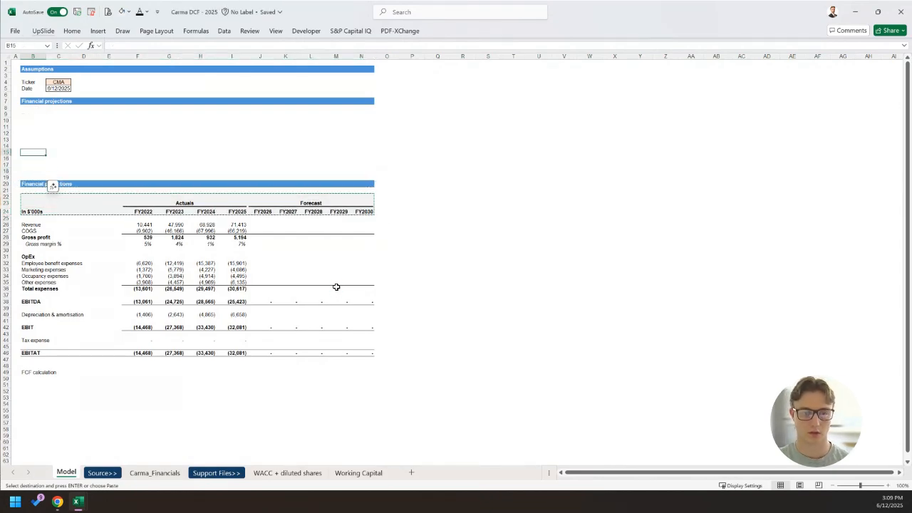
pyautogui.press('Up')
pyautogui.press('Up')
pyautogui.hotkey('ctrl', 'v')
# Copy the income statement's Revenue label and historical cells into row 14 of the new section.
pyautogui.press('Down')
pyautogui.press('Down')
pyautogui.press('Down')
pyautogui.press('Down')
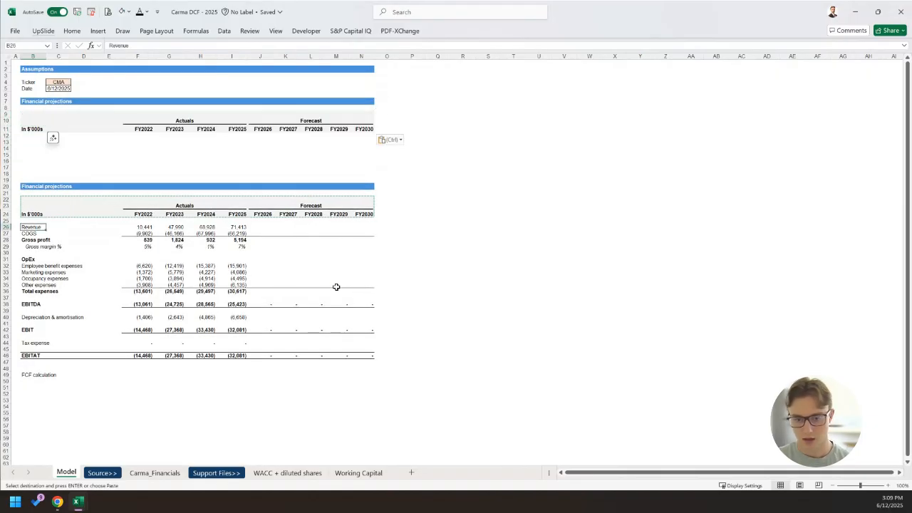
pyautogui.hotkey('shift', 'Right')
pyautogui.hotkey('shift', 'Right')
pyautogui.hotkey('shift', 'Right')
pyautogui.hotkey('shift', 'Right')
pyautogui.hotkey('shift', 'Right')
pyautogui.hotkey('shift', 'Right')
pyautogui.hotkey('shift', 'Right')
pyautogui.hotkey('shift', 'Right')
pyautogui.hotkey('shift', 'Right')
pyautogui.hotkey('shift', 'Left')
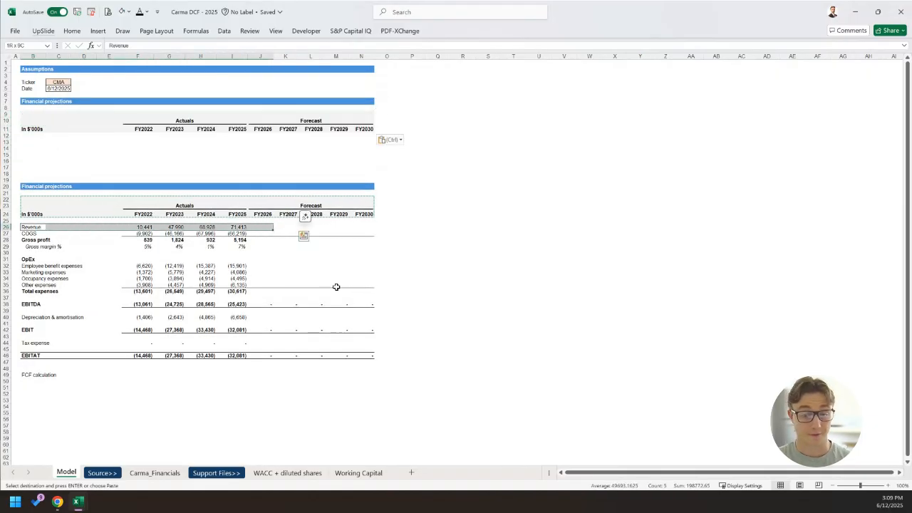
pyautogui.hotkey('ctrl', 'c')
pyautogui.press('Up')
pyautogui.press('Up')
pyautogui.press('Up')
pyautogui.press('Up')
pyautogui.press('Up')
pyautogui.press('Up')
pyautogui.press('Up')
pyautogui.press('Up')
pyautogui.press('Up')
pyautogui.press('Up')
pyautogui.press('Up')
pyautogui.press('Up')
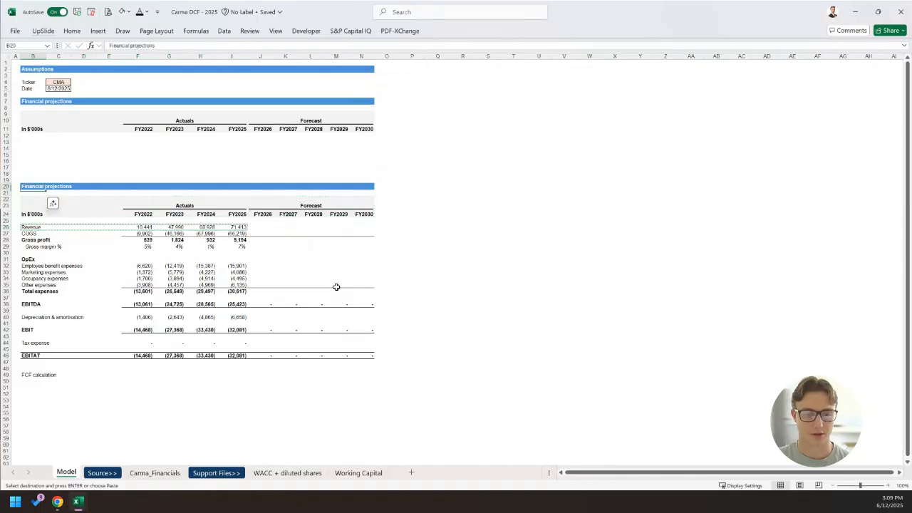
pyautogui.press('Up')
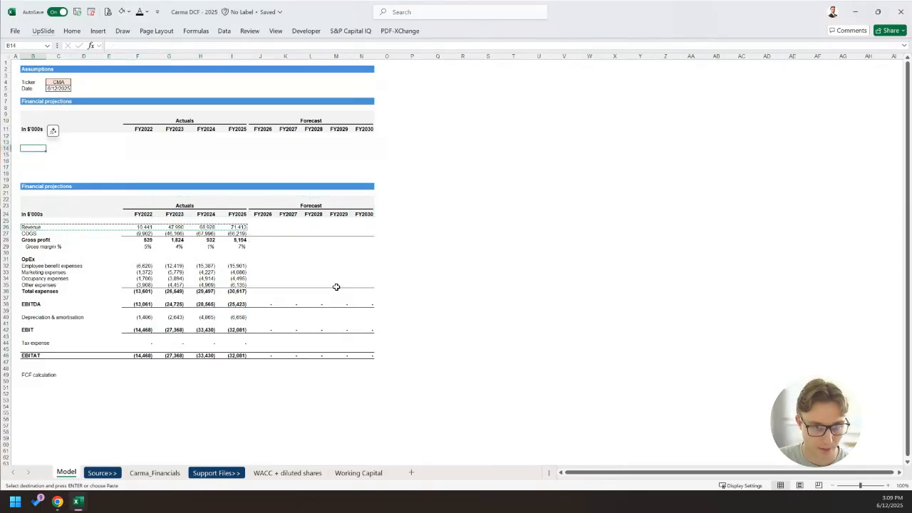
pyautogui.press('Return')
# Compare the FY2022 Revenue formula in the new section with the original one in the income statement.
pyautogui.press('Right')
pyautogui.press('Right')
pyautogui.press('Right')
pyautogui.press('Right')
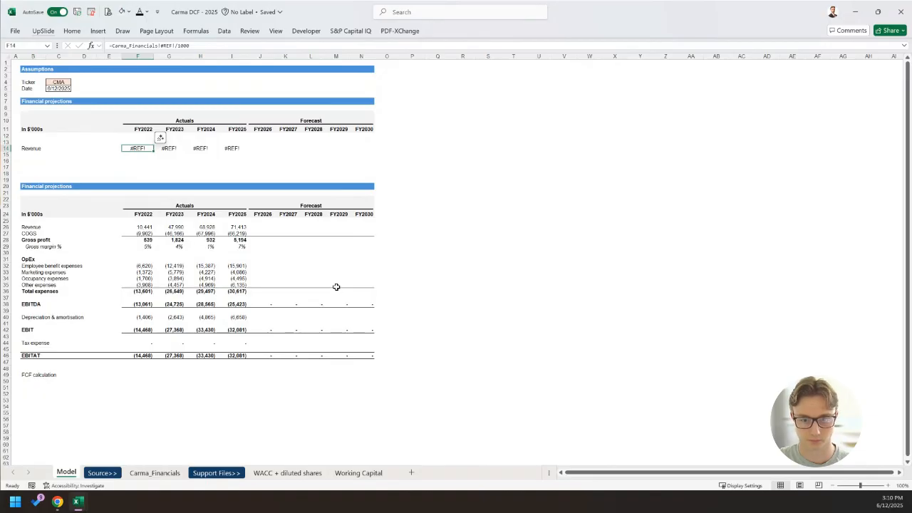
pyautogui.press('Down')
pyautogui.press('Down')
pyautogui.press('Down')
pyautogui.press('Down')
pyautogui.press('Down')
pyautogui.press('Down')
pyautogui.press('Down')
pyautogui.press('Down')
pyautogui.press('Down')
pyautogui.press('Down')
pyautogui.press('Down')
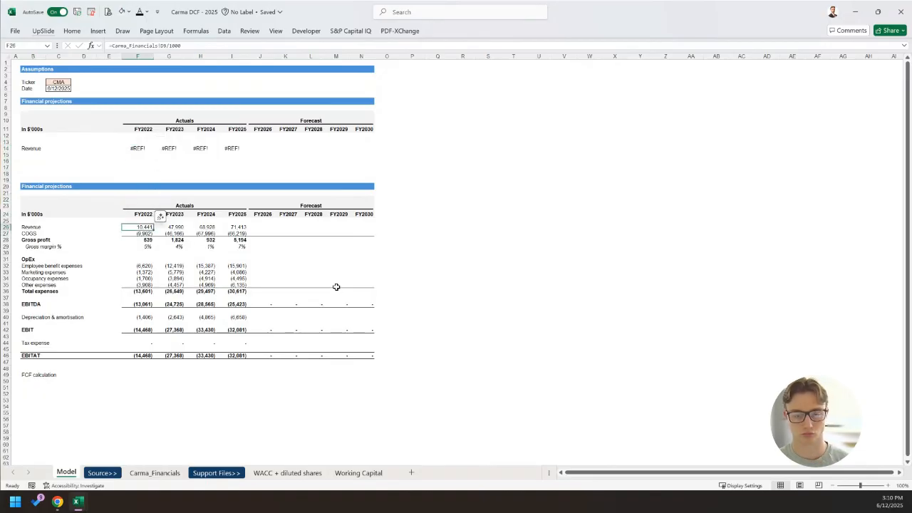
pyautogui.press('Up')
pyautogui.press('Up')
pyautogui.press('Up')
pyautogui.press('Up')
pyautogui.press('Up')
pyautogui.press('Up')
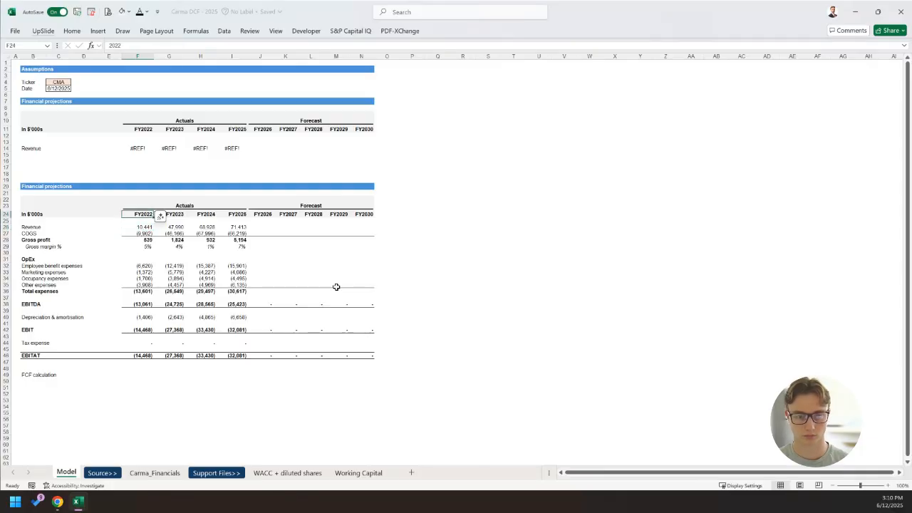
pyautogui.press('Up')
pyautogui.press('Up')
pyautogui.press('Up')
pyautogui.press('Up')
pyautogui.press('Up')
# Enter =Carma_Financials!D9/1000 as FY2022 revenue in F14 and fill it across to FY2025.
pyautogui.write('=')
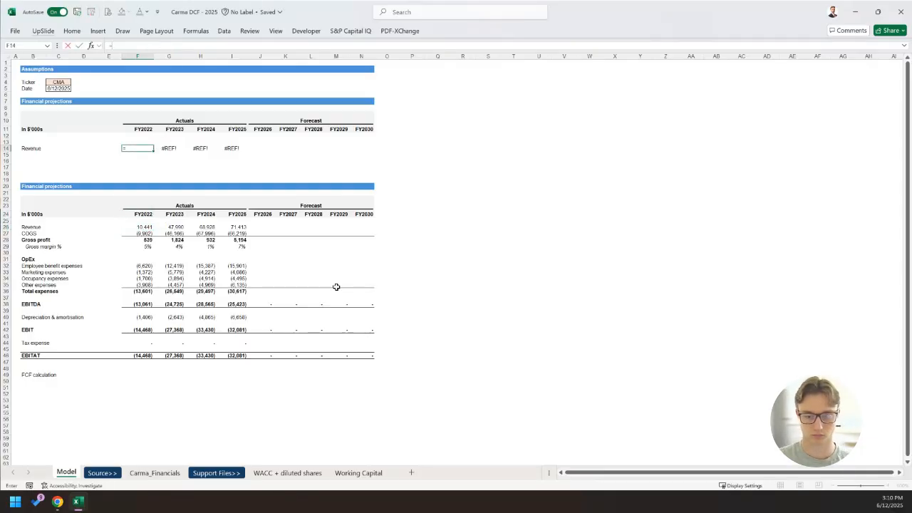
pyautogui.hotkey('ctrl', 'pagedown')
pyautogui.hotkey('ctrl', 'pagedown')
pyautogui.press('Down')
pyautogui.press('Down')
pyautogui.press('Down')
pyautogui.press('Down')
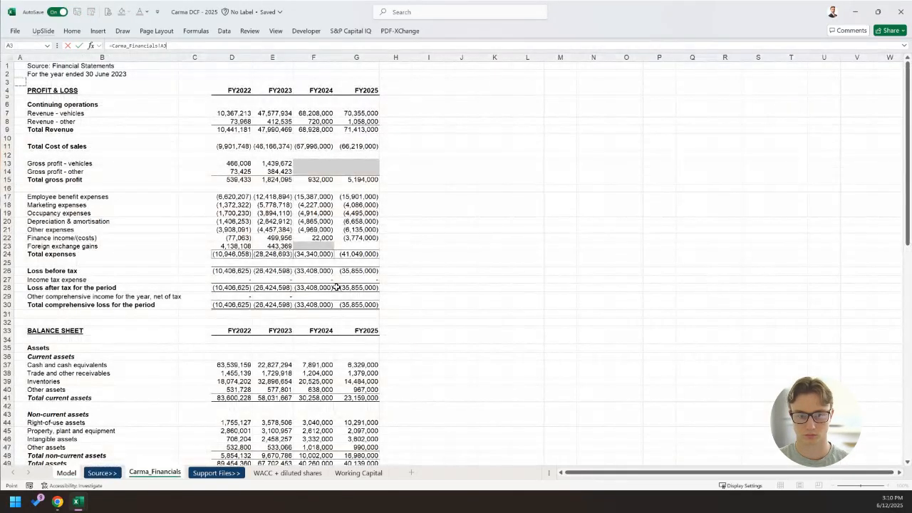
pyautogui.press('Down')
pyautogui.press('Down')
pyautogui.press('Down')
pyautogui.press('Down')
pyautogui.press('Right')
pyautogui.press('Right')
pyautogui.press('Right')
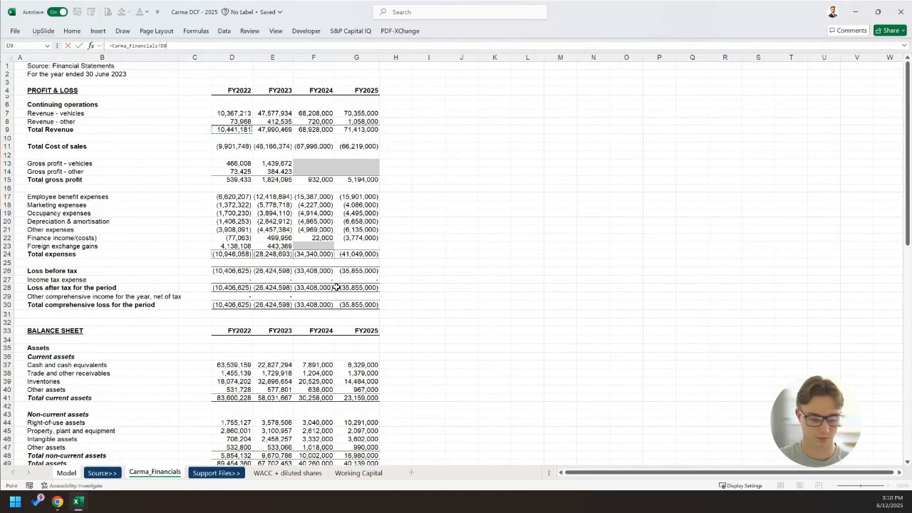
pyautogui.write('/1000')
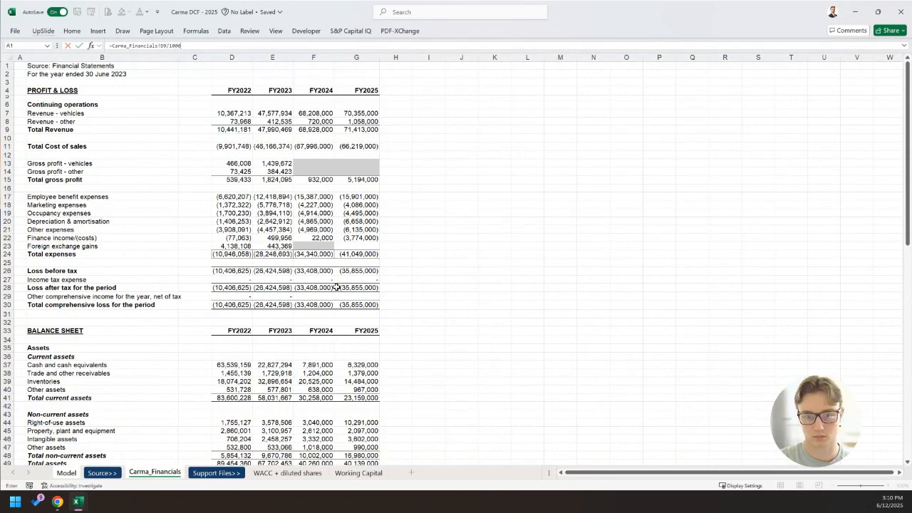
pyautogui.hotkey('ctrl', 'Return')
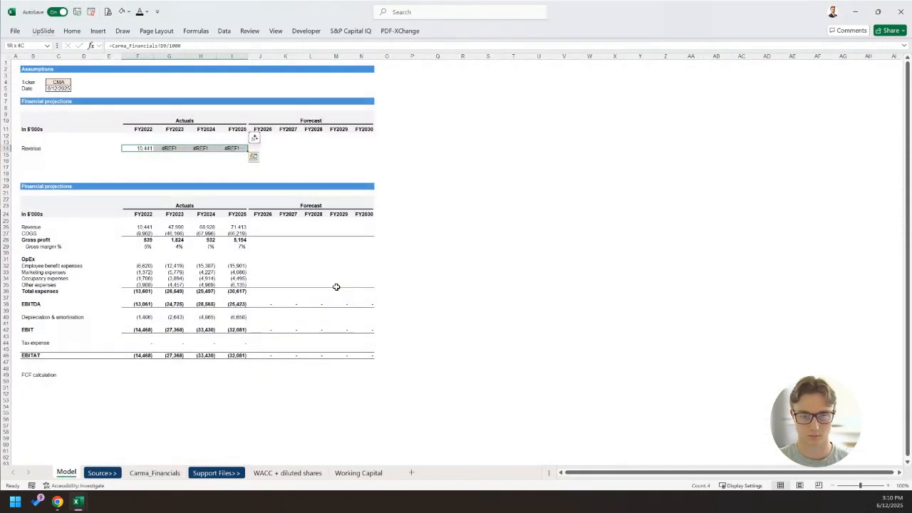
# Insert a blank row above the Revenue row in the new section.
pyautogui.press('Up')
pyautogui.press('Left')
pyautogui.hotkey('shift', 'space')
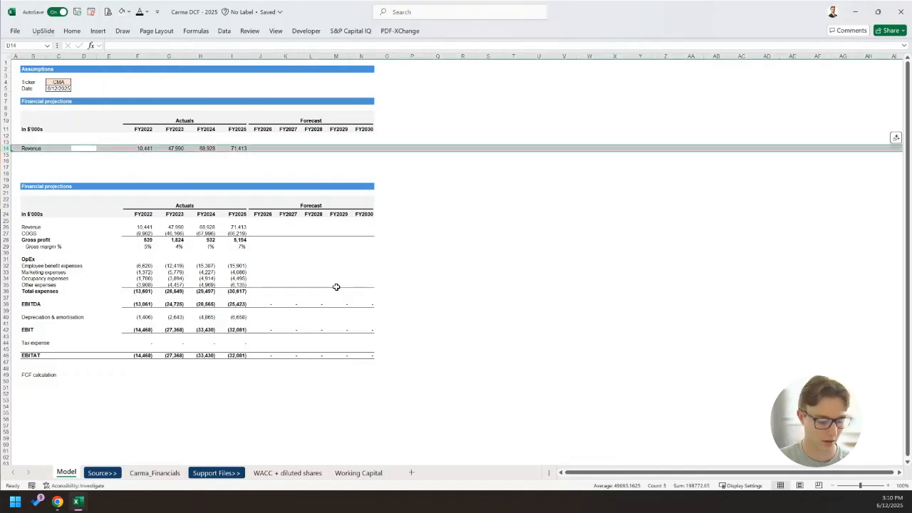
pyautogui.press('Left')
pyautogui.press('Left')
pyautogui.press('Up')
pyautogui.press('Down')
pyautogui.hotkey('shift', 'space')
pyautogui.press('alt')
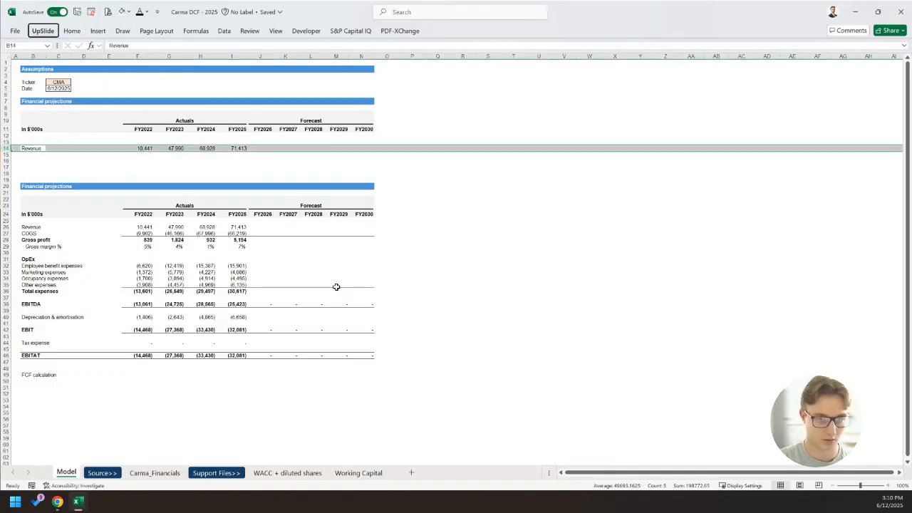
pyautogui.press('i')
pyautogui.press('r')
# Label the two rows above Revenue "Units sold" in B13 and "Avg. price" in B14.
pyautogui.press('Left')
pyautogui.press('Right')
pyautogui.press('Up')
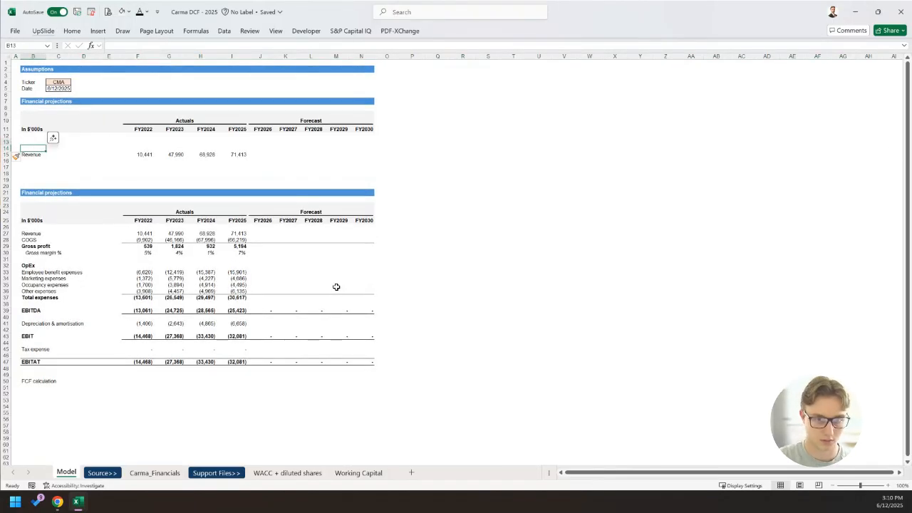
pyautogui.write('Units sold')
pyautogui.press('Return')
pyautogui.write('Avg. price')
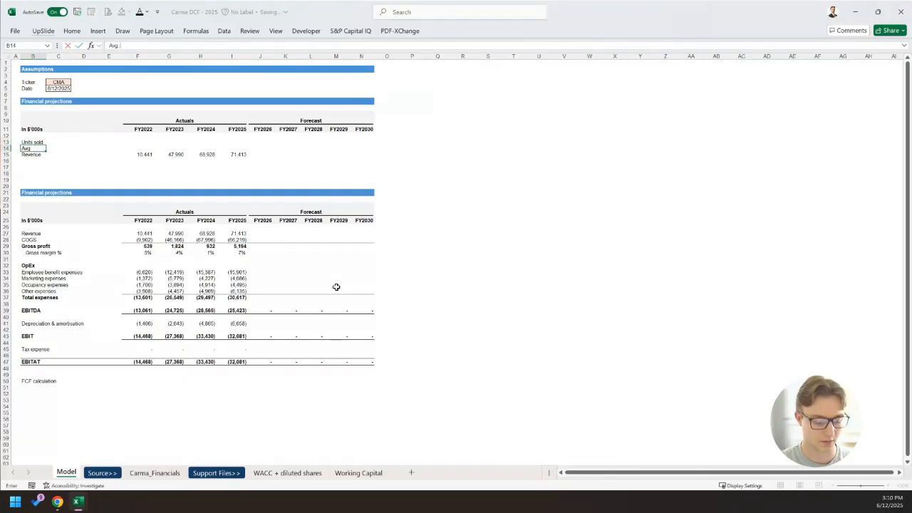
pyautogui.press('Return')
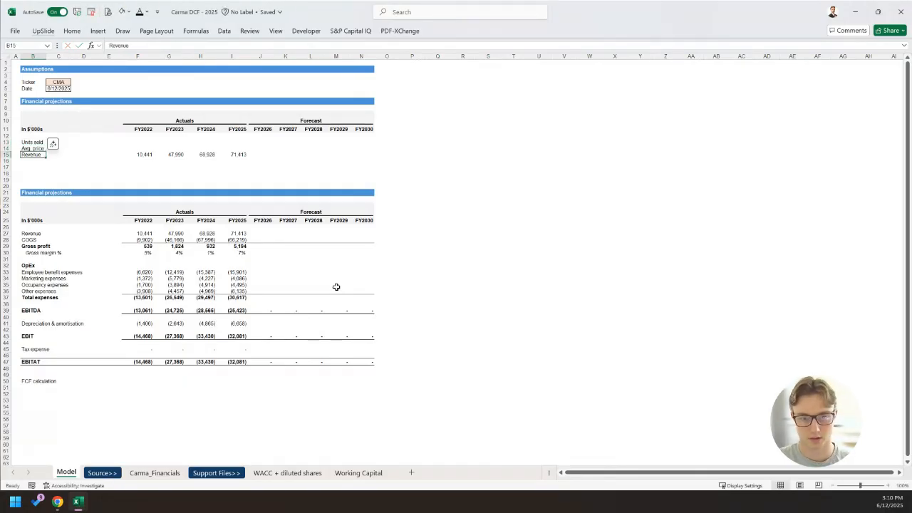
# Add a top border along the new section's Revenue row from column B to column N.
pyautogui.hotkey('shift', 'Right')
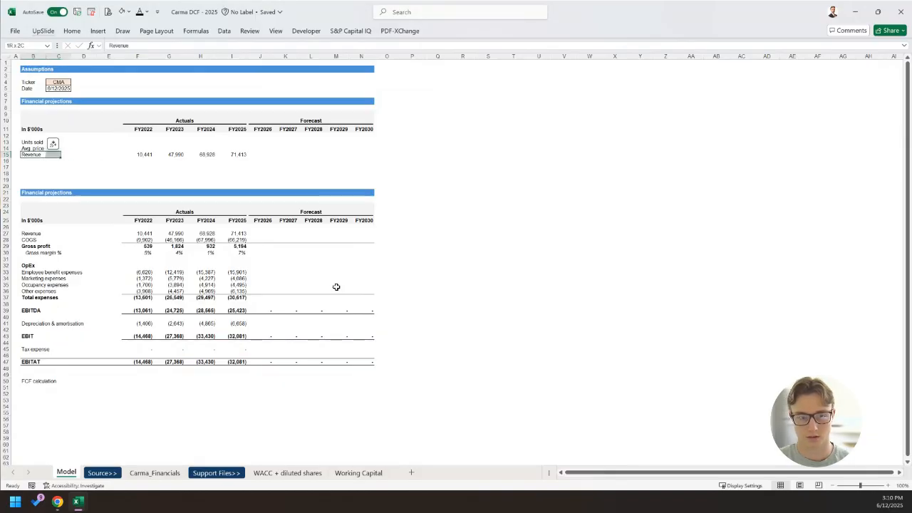
pyautogui.hotkey('shift', 'Right')
pyautogui.hotkey('shift', 'Right')
pyautogui.hotkey('shift', 'Right')
pyautogui.hotkey('shift', 'Right')
pyautogui.hotkey('shift', 'Right')
pyautogui.hotkey('shift', 'Right')
pyautogui.hotkey('shift', 'Right')
pyautogui.hotkey('shift', 'Right')
pyautogui.hotkey('shift', 'Right')
pyautogui.hotkey('shift', 'Right')
pyautogui.hotkey('shift', 'Right')
pyautogui.hotkey('alt', 'h')
pyautogui.press('b')
pyautogui.press('p')
pyautogui.press('Down')
pyautogui.press('Right')
pyautogui.press('Right')
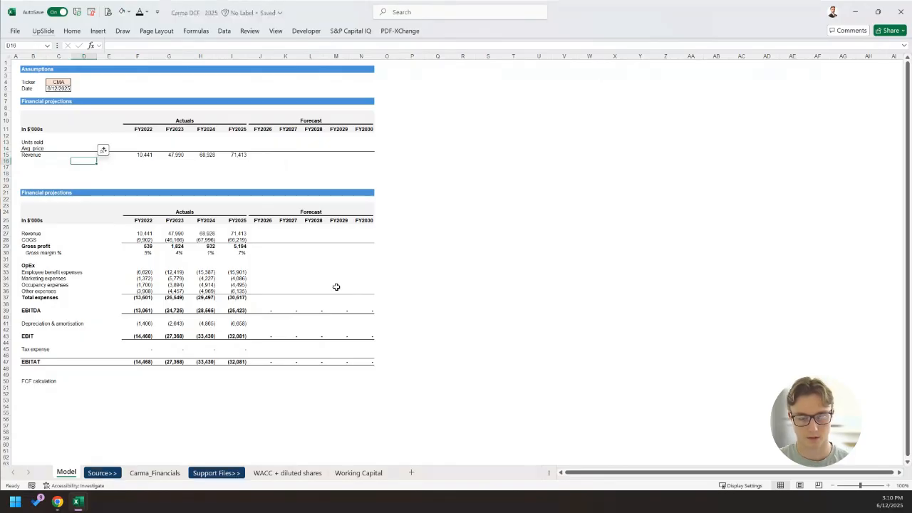
# Insert a blank row above the "Units sold" row.
pyautogui.press('Up')
pyautogui.press('Up')
pyautogui.press('Right')
pyautogui.press('Right')
pyautogui.press('Left')
pyautogui.press('Left')
pyautogui.press('Down')
pyautogui.hotkey('shift', 'space')
pyautogui.press('Up')
pyautogui.press('Up')
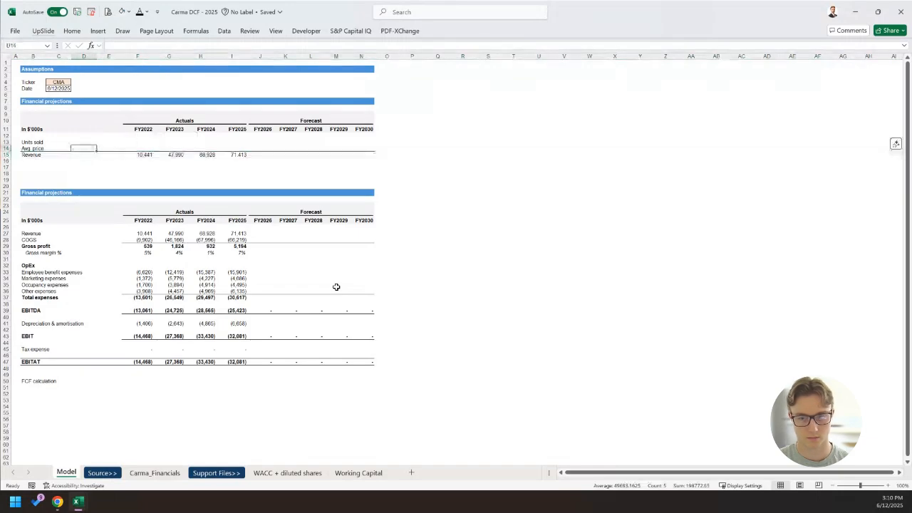
pyautogui.hotkey('shift', 'space')
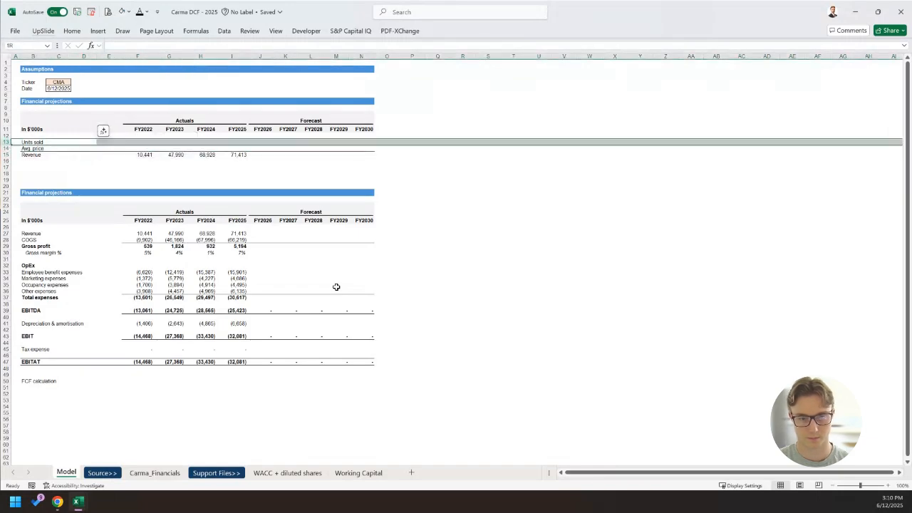
pyautogui.press('alt')
pyautogui.press('h')
pyautogui.press('i')
pyautogui.press('r')
# Move the "Units sold" label up one row into B13.
pyautogui.press('Left')
pyautogui.press('Left')
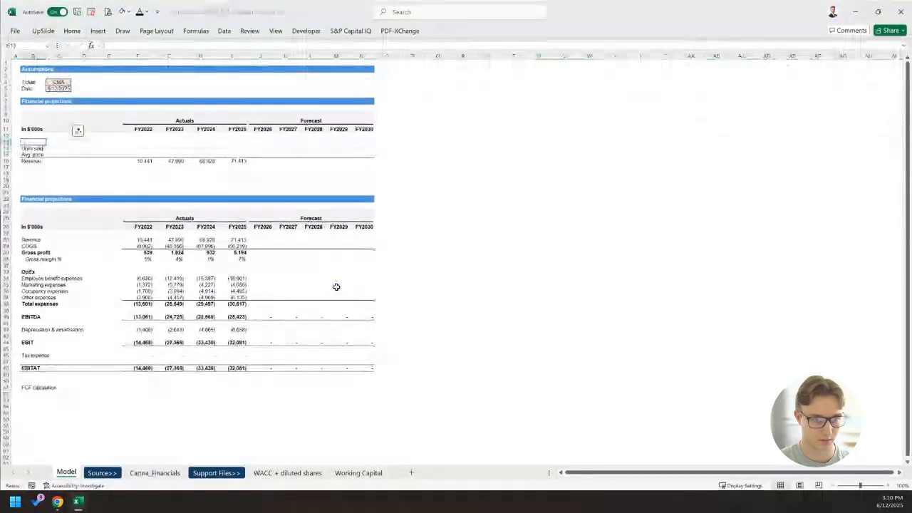
pyautogui.press('Down')
pyautogui.hotkey('ctrl', 'c')
pyautogui.press('Up')
pyautogui.hotkey('ctrl', 'v')
# Label the empty row beneath "Units sold" as "% growth" in B14.
pyautogui.press('Down')
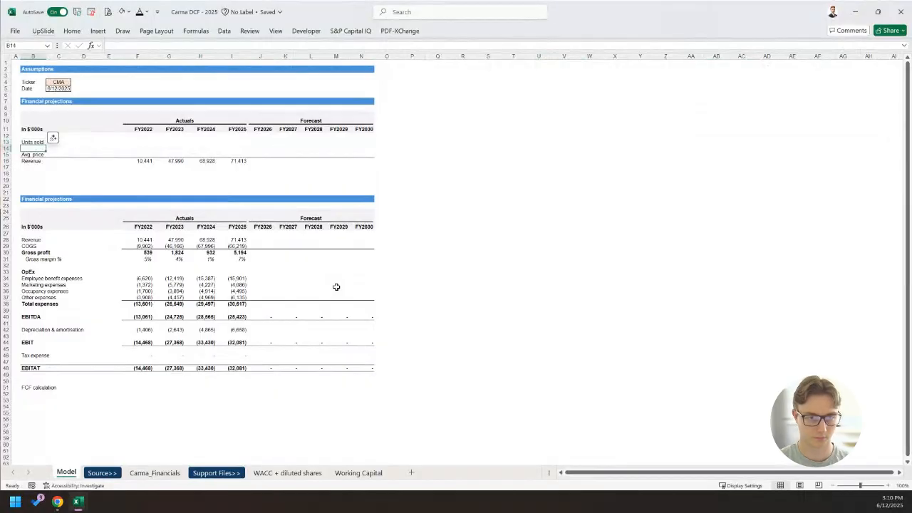
pyautogui.write('%')
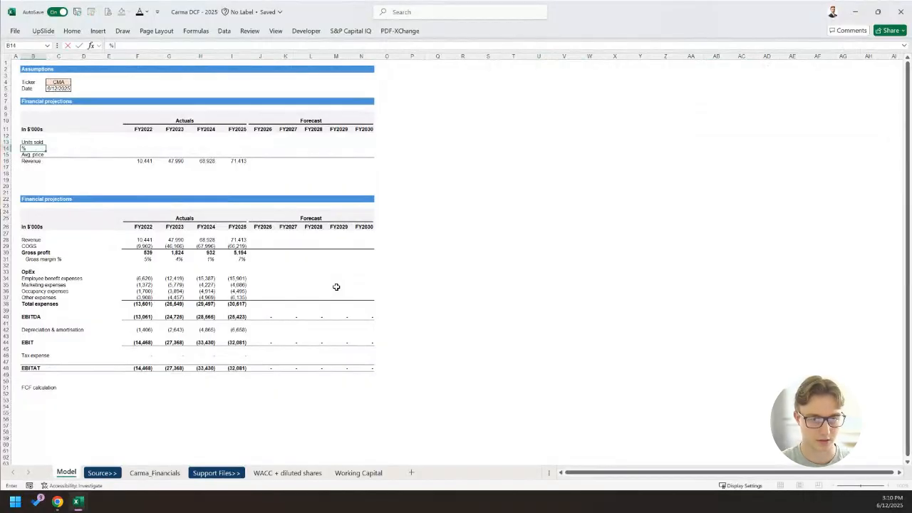
pyautogui.write(' gr')
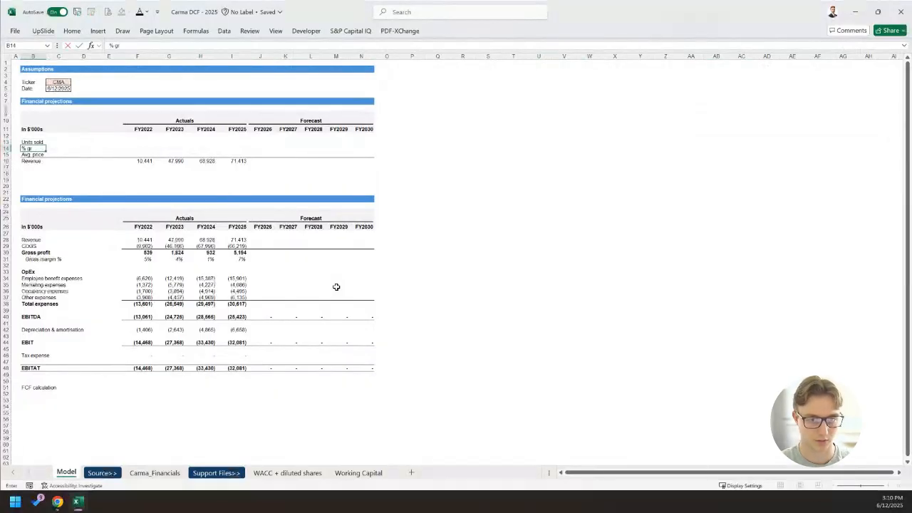
pyautogui.write('owth')
pyautogui.hotkey('ctrl', 'Return')
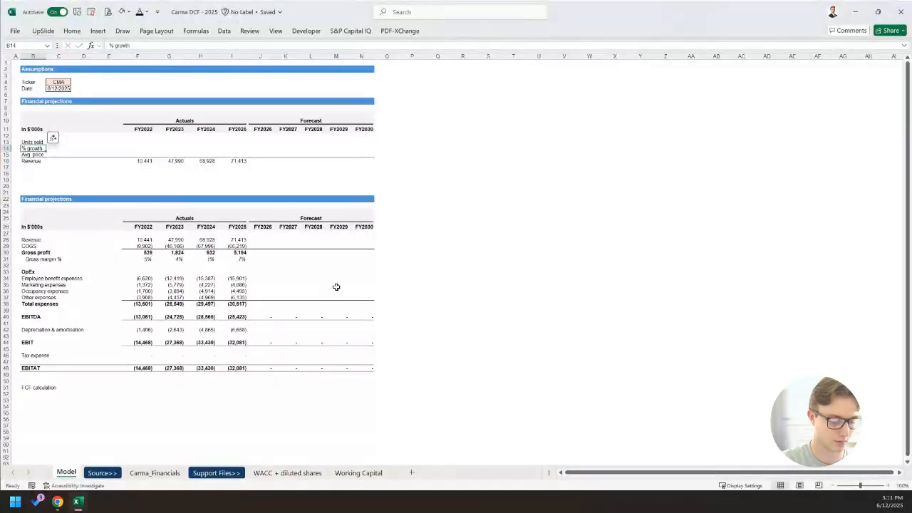
# Indent and italicise the "% growth" label in B14.
pyautogui.press('alt')
pyautogui.press('h')
pyautogui.press('6')
pyautogui.hotkey('ctrl', 'i')
pyautogui.press('Down')
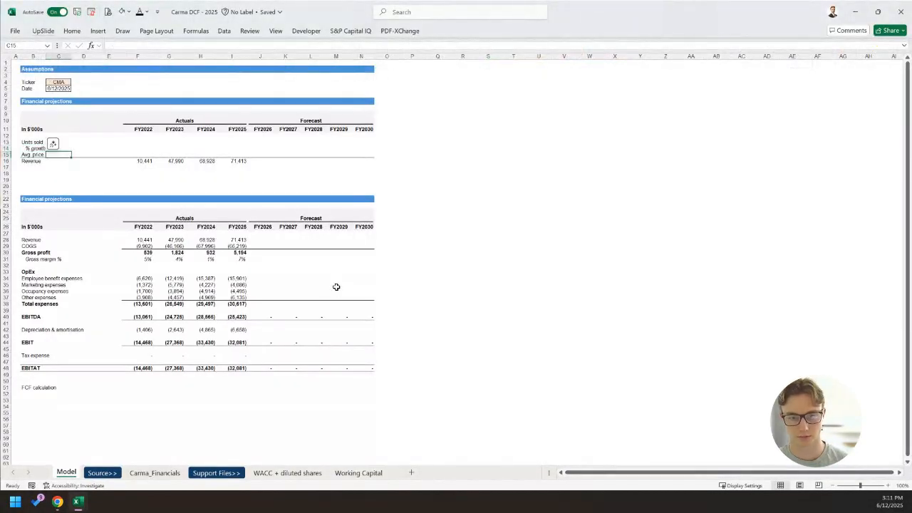
pyautogui.press('Right')
pyautogui.hotkey('shift', 'space')
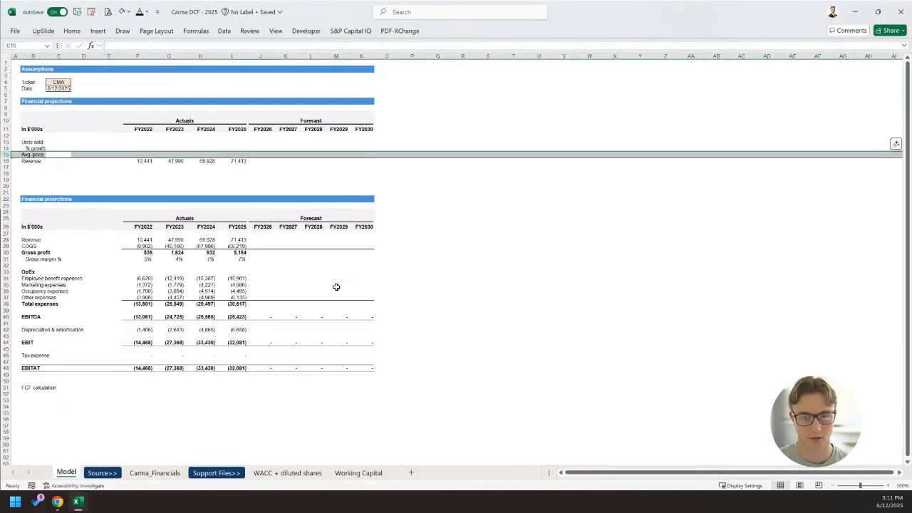
pyautogui.press('Up')
pyautogui.press('Up')
pyautogui.press('Right')
pyautogui.press('Right')
pyautogui.press('Right')
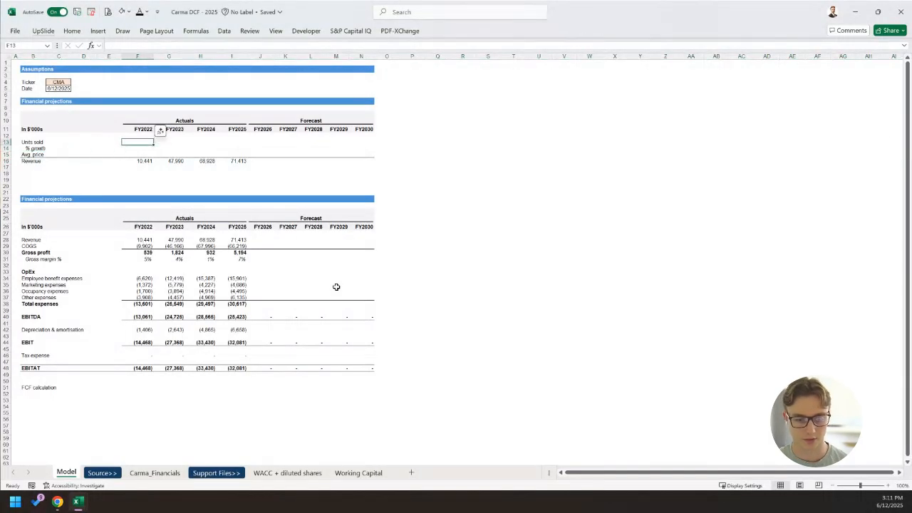
# Switch to the Carma prospectus in the browser and search for "units" until reaching the Figure 51 key pro forma operating metrics table.
pyautogui.hotkey('alt', 'Tab')
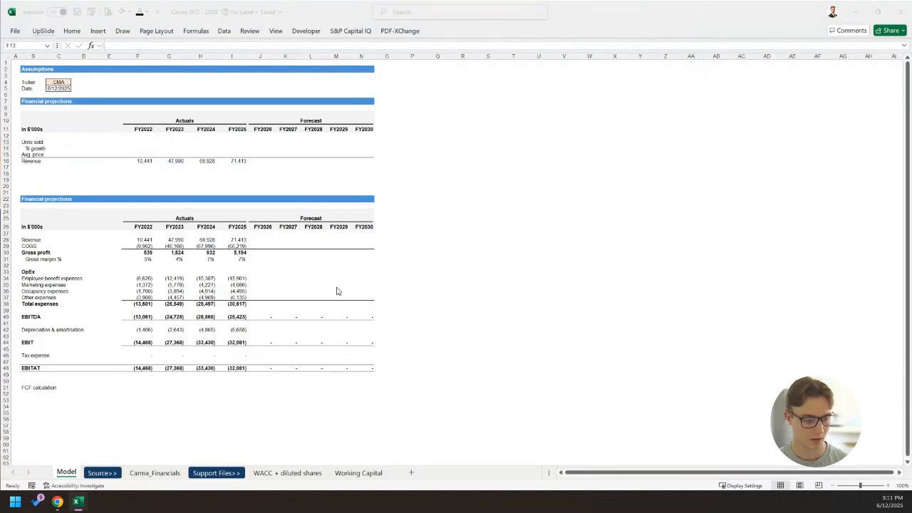
pyautogui.scroll(-1, 338, 290)
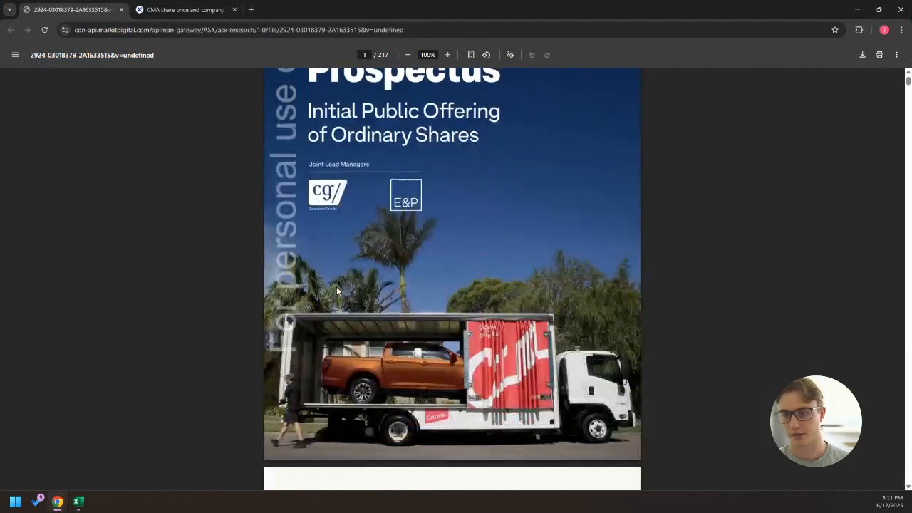
pyautogui.hotkey('ctrl', 'f')
pyautogui.write('un')
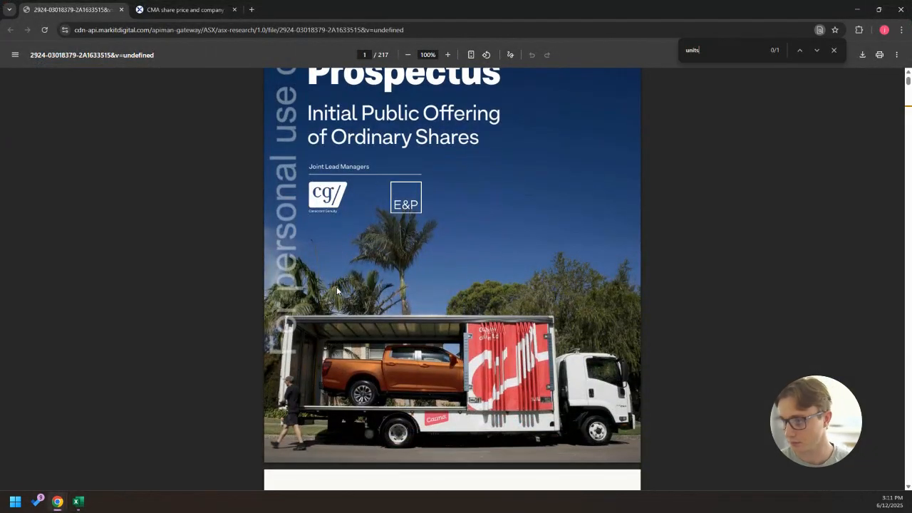
pyautogui.write('its')
pyautogui.press('Return')
pyautogui.press('Return')
pyautogui.press('Return')
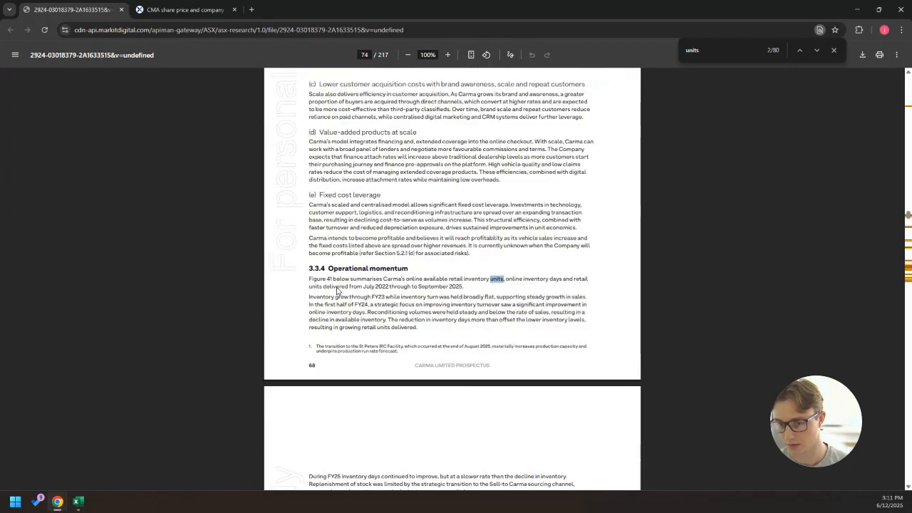
pyautogui.press('Return')
pyautogui.press('Return')
pyautogui.press('Return')
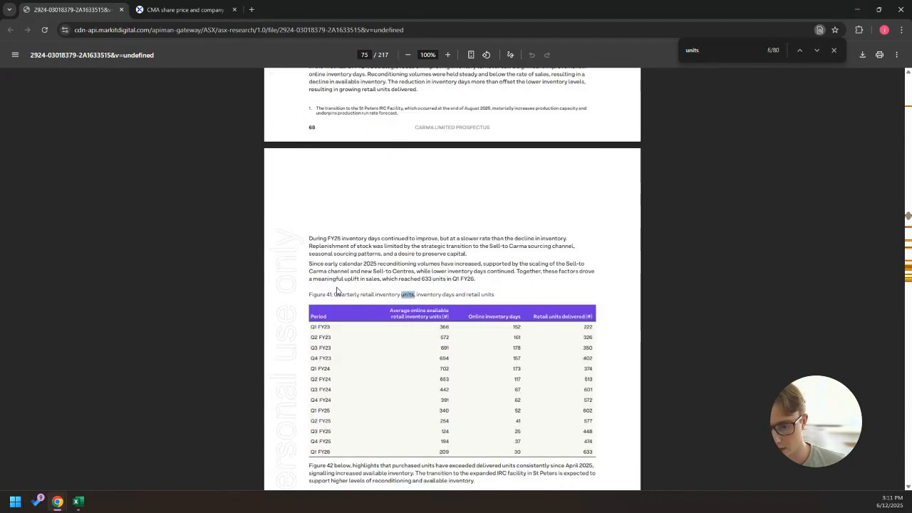
pyautogui.press('Return')
pyautogui.press('Return')
pyautogui.press('Return')
pyautogui.press('Return')
pyautogui.press('Return')
pyautogui.press('Return')
pyautogui.press('Return')
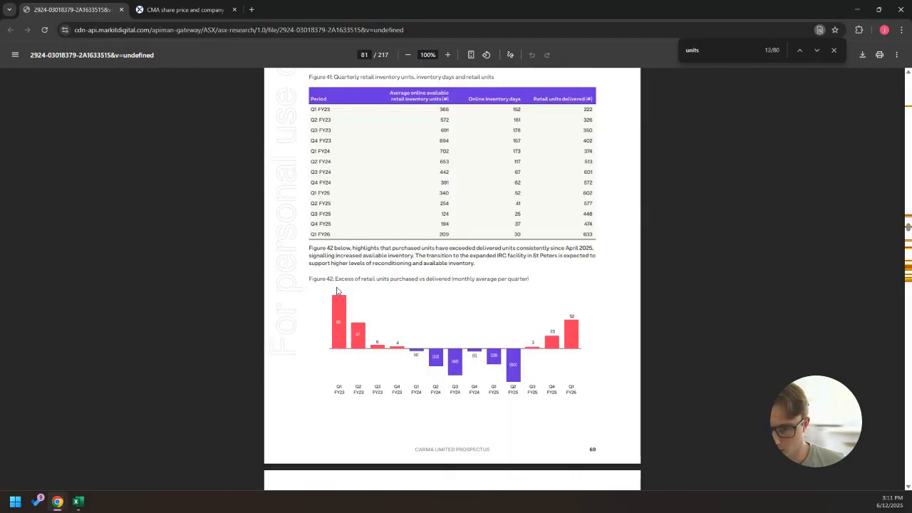
pyautogui.press('Return')
pyautogui.press('Return')
pyautogui.press('Return')
pyautogui.press('Return')
pyautogui.press('Return')
pyautogui.press('Return')
pyautogui.press('Return')
pyautogui.press('Return')
pyautogui.press('Return')
pyautogui.press('Return')
pyautogui.press('Return')
pyautogui.press('Return')
pyautogui.press('Return')
pyautogui.press('Return')
pyautogui.press('Return')
pyautogui.press('Return')
pyautogui.press('Return')
pyautogui.press('Return')
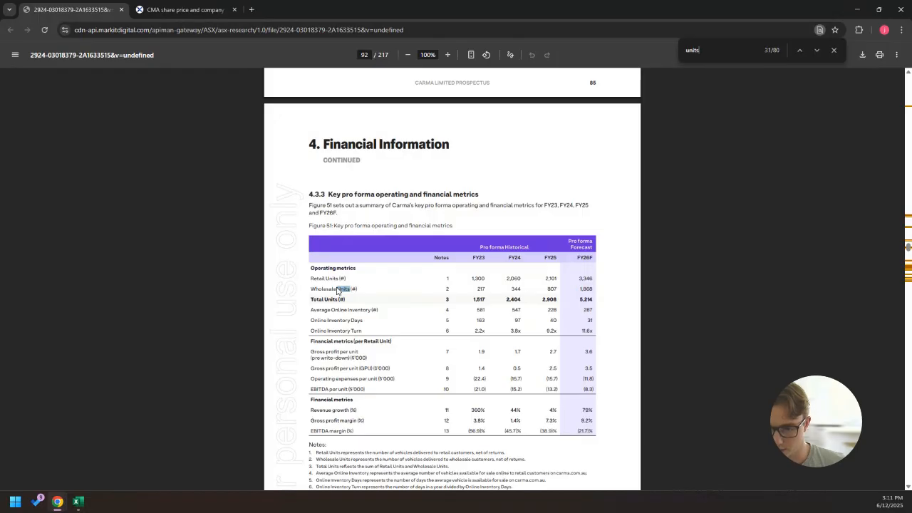
# Capture a screen snip of the Figure 51 table from its header down to the Total Units row.
pyautogui.keyDown('ctrl'); pyautogui.scroll(3, 370, 265); pyautogui.keyUp('ctrl')
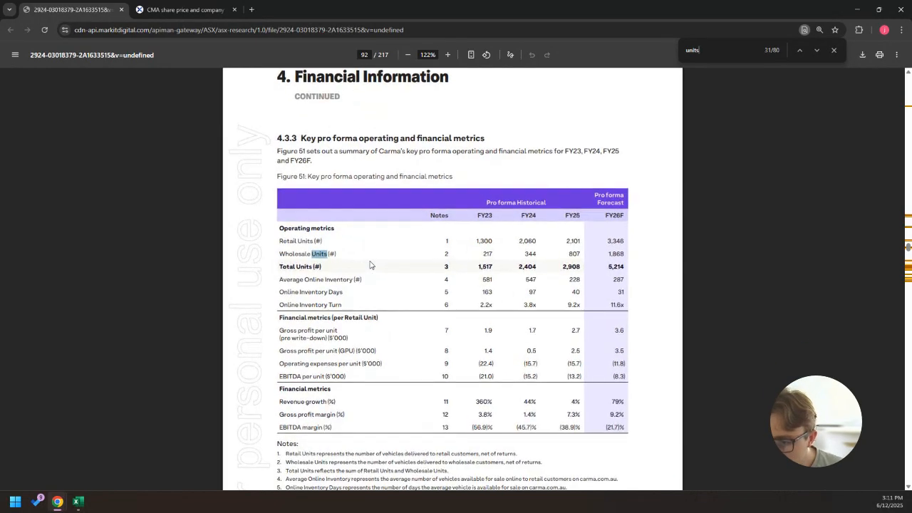
pyautogui.keyDown('ctrl'); pyautogui.scroll(3, 369, 265); pyautogui.keyUp('ctrl')
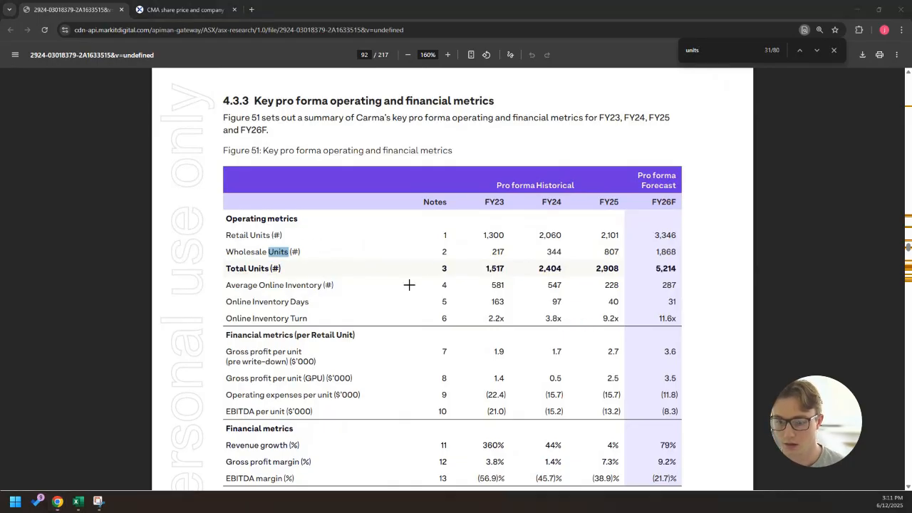
pyautogui.press('super+shift+s')
pyautogui.moveTo(216, 167); pyautogui.dragTo(689, 277)
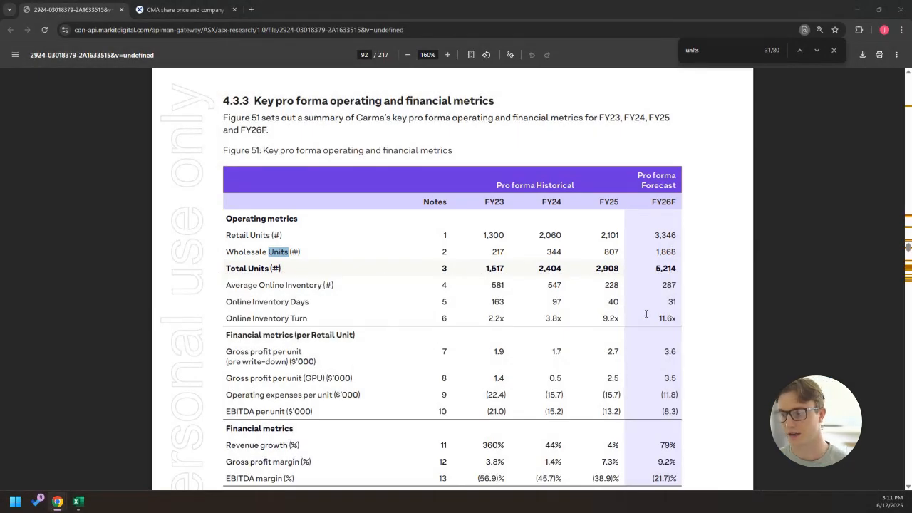
# Examine the FY26F total units forecast and the historical retail and wholesale units for FY23 to FY25 in Figure 51.
pyautogui.moveTo(657, 267); pyautogui.dragTo(676, 268)
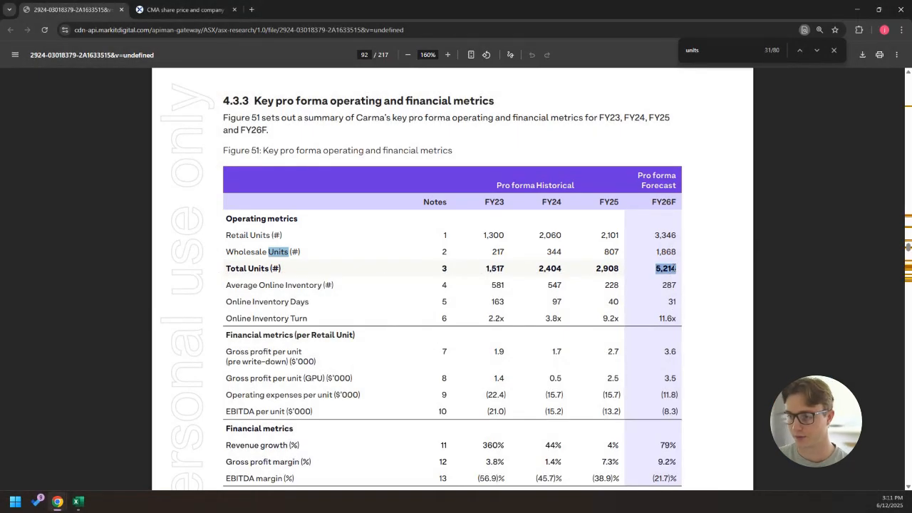
pyautogui.click(652, 265)
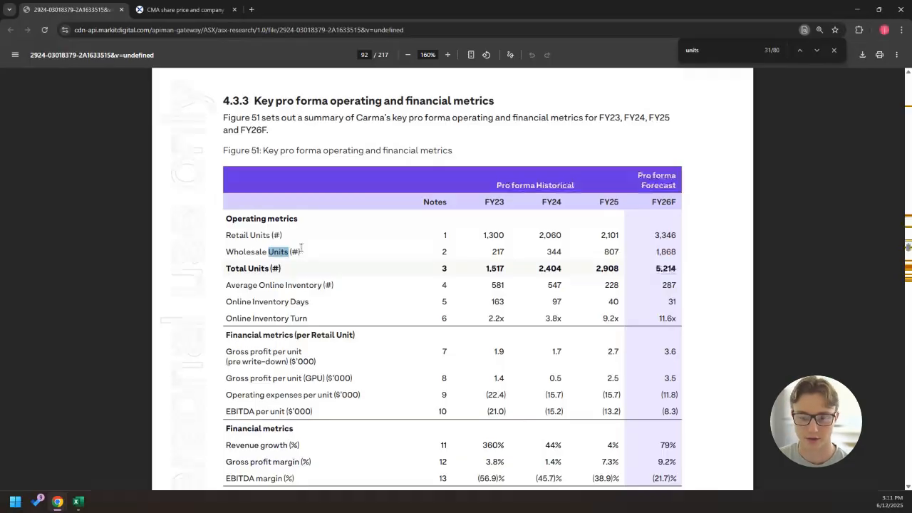
pyautogui.moveTo(476, 241); pyautogui.dragTo(598, 240)
pyautogui.click(559, 247)
pyautogui.moveTo(490, 251); pyautogui.dragTo(616, 254)
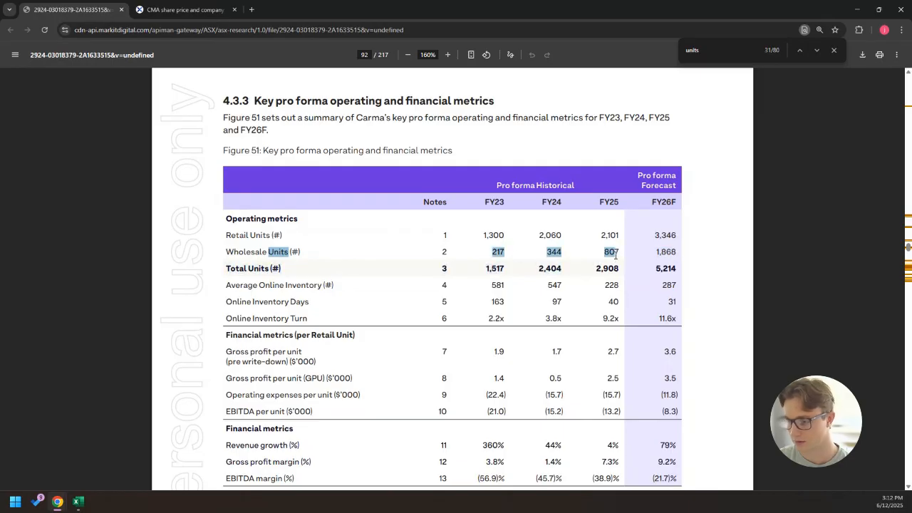
pyautogui.click(615, 253)
pyautogui.moveTo(547, 249); pyautogui.dragTo(622, 247)
pyautogui.click(605, 256)
pyautogui.click(622, 246)
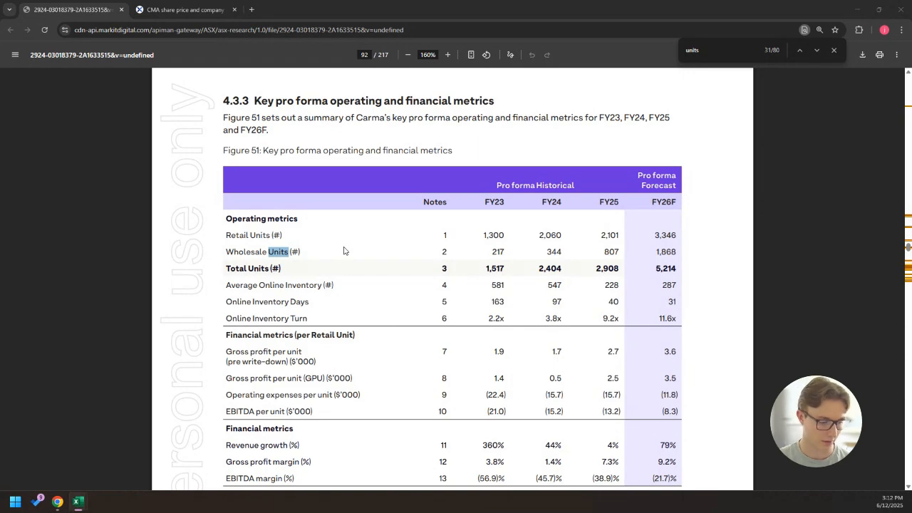
# Switch back to the Excel model and place the captured units table in the blank area beside the projections.
pyautogui.hotkey('alt', 'Tab')
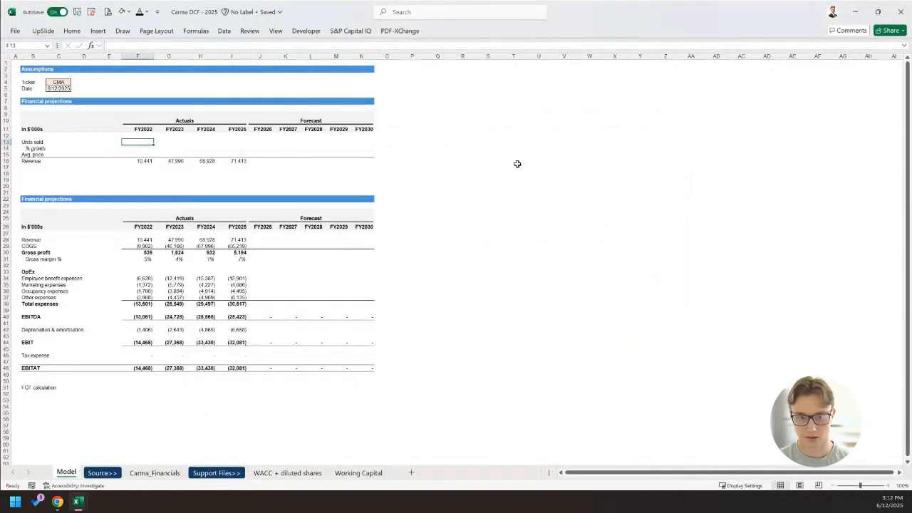
pyautogui.moveTo(539, 202); pyautogui.dragTo(432, 130)
pyautogui.scroll(1, 416, 220)
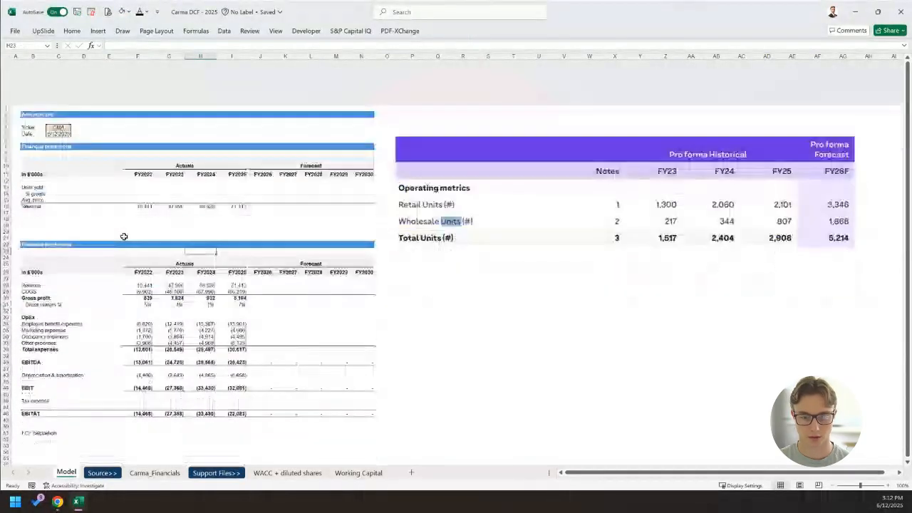
pyautogui.click(142, 245)
# Set the font colour of the FY2022 to FY2025 "Units sold" cells F13:I13 to blue.
pyautogui.click(150, 143)
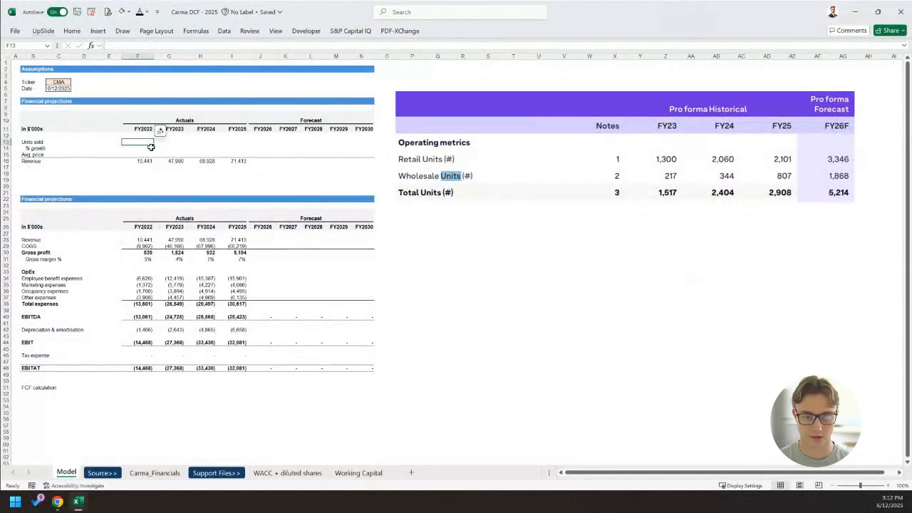
pyautogui.hotkey('shift', 'Right')
pyautogui.hotkey('shift', 'Right')
pyautogui.press('Left')
pyautogui.press('Right')
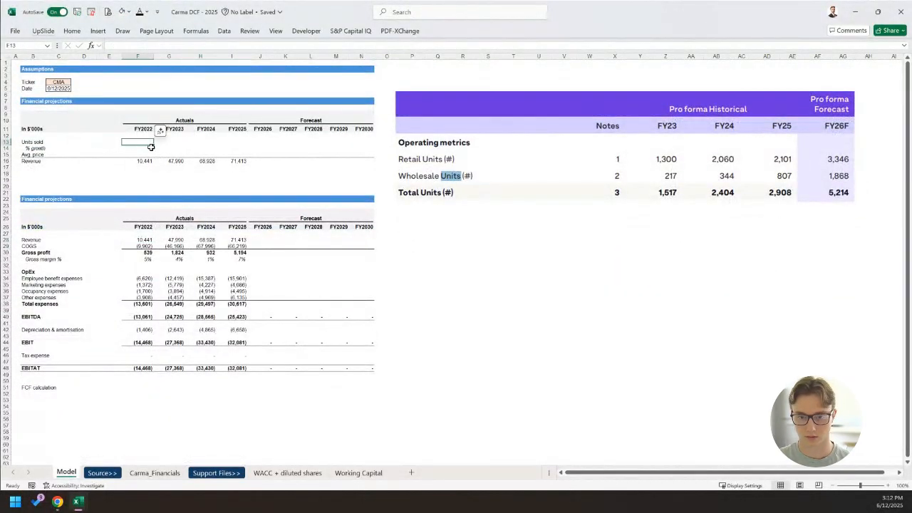
pyautogui.hotkey('shift', 'Right')
pyautogui.hotkey('shift', 'Right')
pyautogui.hotkey('shift', 'Right')
pyautogui.press('alt')
pyautogui.press('h')
pyautogui.press('f')
pyautogui.press('c')
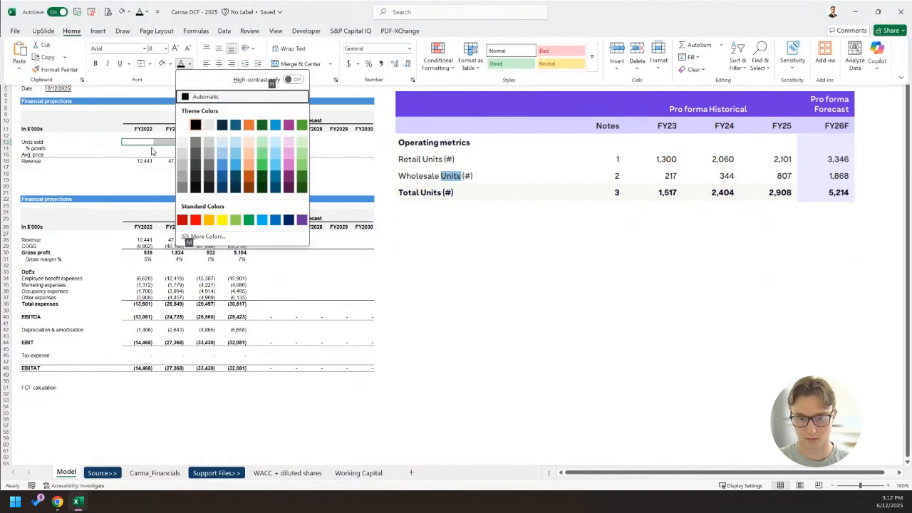
pyautogui.press('m')
pyautogui.click(279, 122)
pyautogui.press('Return')
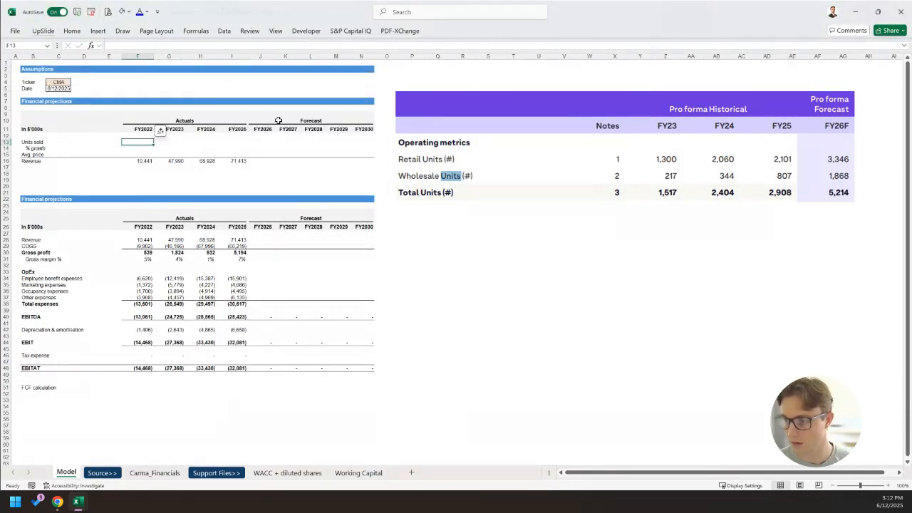
# Enter 1517 as units sold in F13 and give the cell the custom number format #,##0.
pyautogui.write('1517')
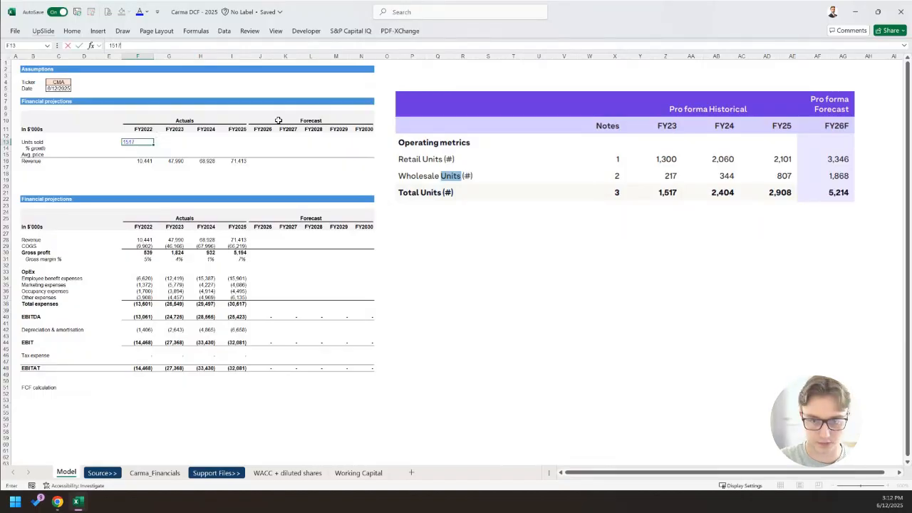
pyautogui.hotkey('ctrl', 'Return')
pyautogui.hotkey('ctrl', '1')
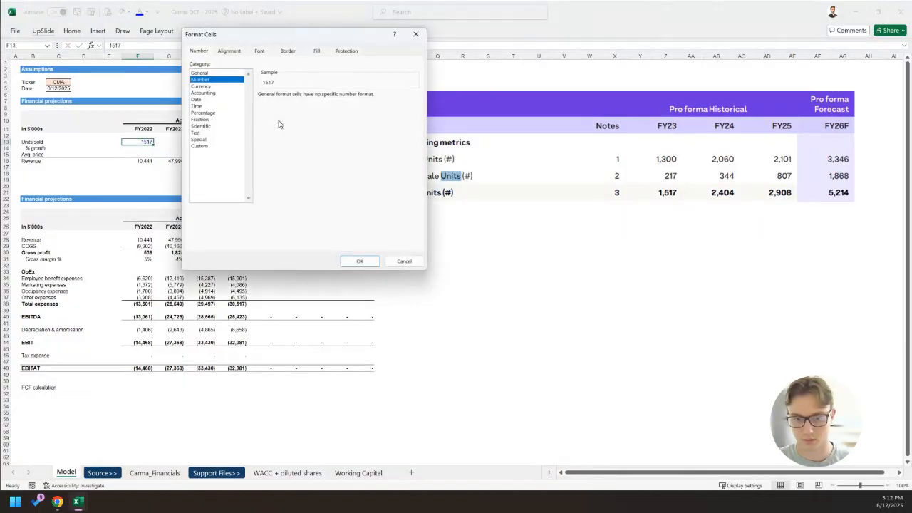
pyautogui.press('Down')
pyautogui.press('Down')
pyautogui.press('Down')
pyautogui.press('Down')
pyautogui.press('Down')
pyautogui.press('Down')
pyautogui.press('Down')
pyautogui.press('Down')
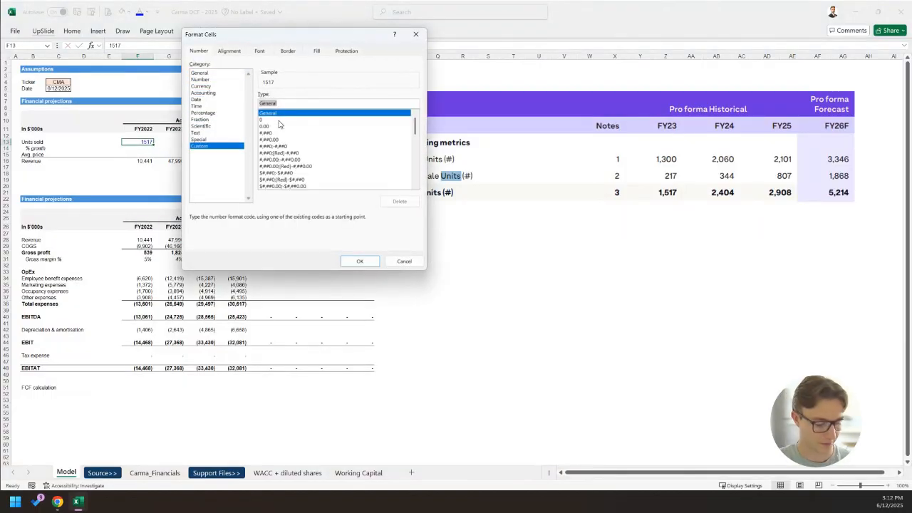
pyautogui.write('#,##0;')
pyautogui.press('BackSpace')
pyautogui.press('Return')
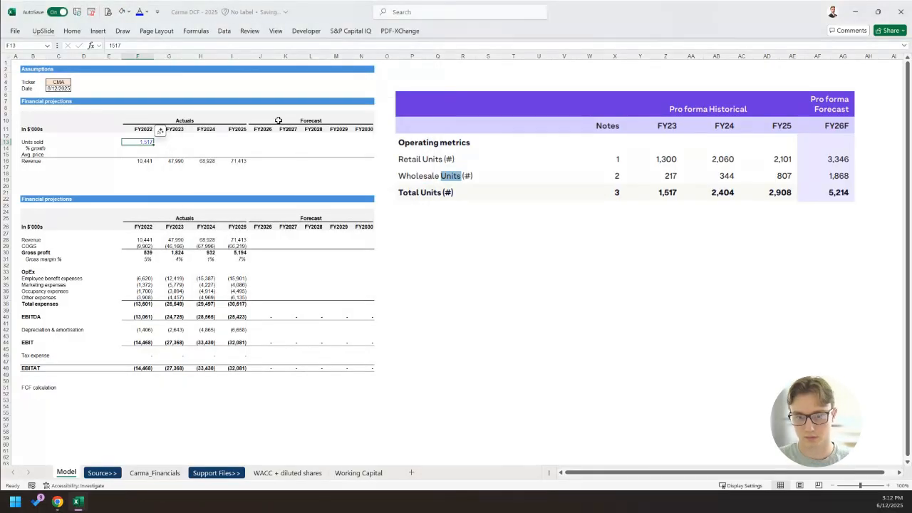
# Copy the formatting of F13 across the "Units sold" row to I13.
pyautogui.hotkey('ctrl', 'c')
pyautogui.hotkey('shift', 'Right')
pyautogui.hotkey('shift', 'Right')
pyautogui.hotkey('shift', 'Right')
pyautogui.hotkey('shift', 'Left')
pyautogui.hotkey('shift', 'Left')
pyautogui.hotkey('shift', 'Left')
pyautogui.hotkey('shift', 'Left')
pyautogui.hotkey('shift', 'Right')
pyautogui.hotkey('shift', 'Right')
pyautogui.hotkey('shift', 'Right')
pyautogui.hotkey('shift', 'Right')
pyautogui.hotkey('alt', 'e')
pyautogui.press('s')
pyautogui.press('t')
pyautogui.press('Return')
pyautogui.press('Right')
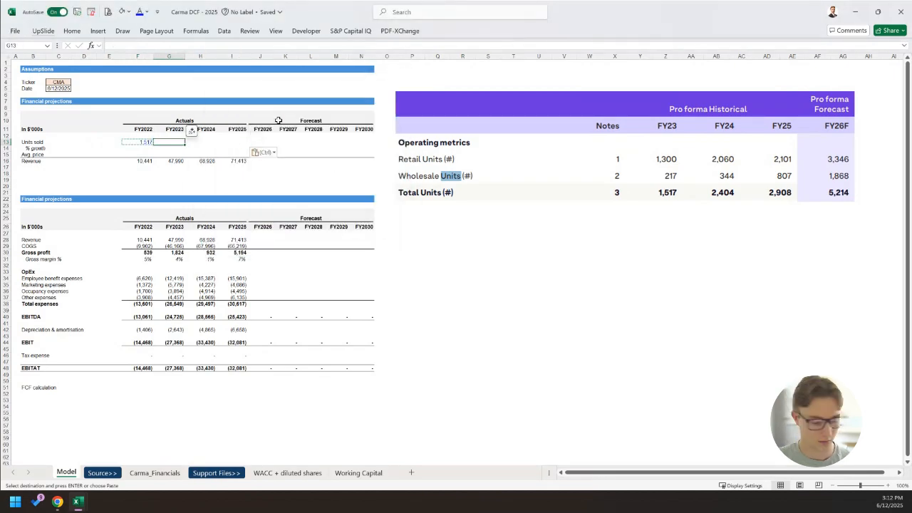
# Enter 2404 in G13 and 2908 in H13 on the "Units sold" row.
pyautogui.press('Return')
pyautogui.press('Right')
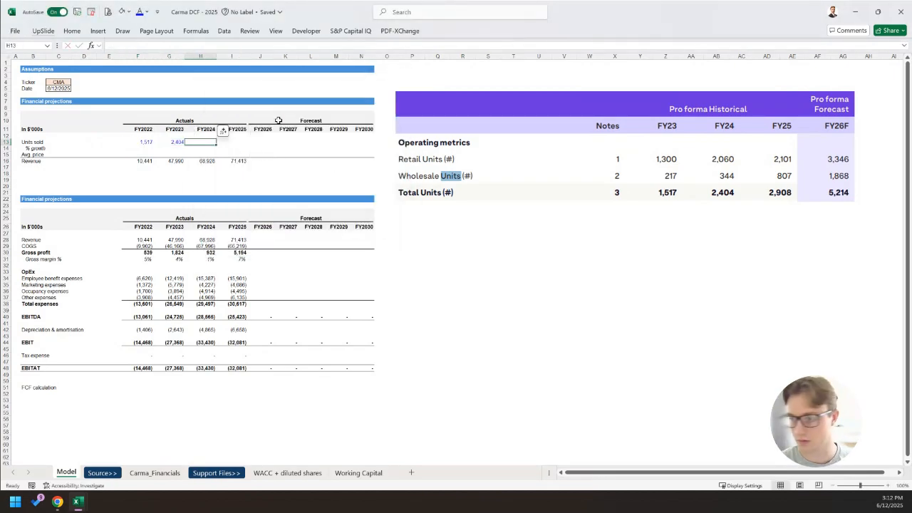
pyautogui.write('2908')
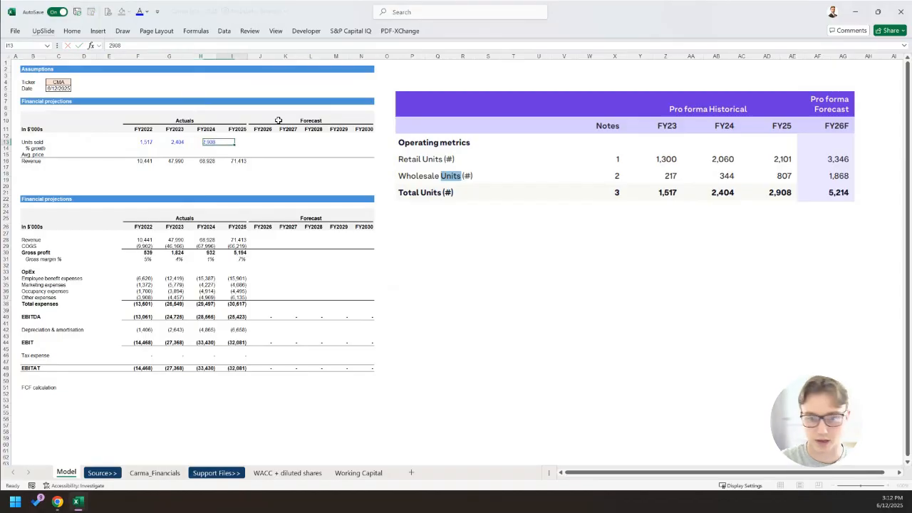
# Move the three units sold values from F13:H13 one column over to G13:I13, under FY2023 to FY2025.
pyautogui.press('Left')
pyautogui.hotkey('ctrl', 'shift', 'Left')
pyautogui.hotkey('ctrl', 'x')
pyautogui.press('Right')
pyautogui.press('Left')
pyautogui.press('Left')
pyautogui.hotkey('ctrl', 'v')
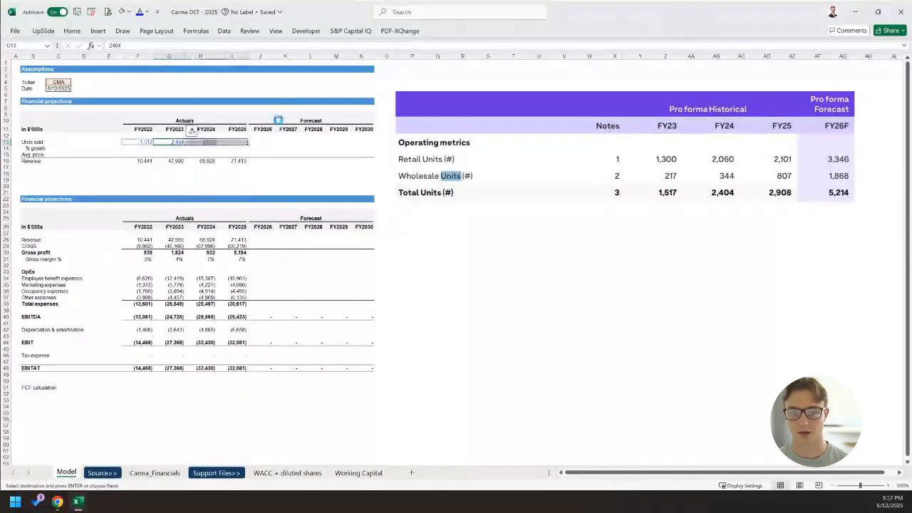
# Shade the empty FY2022 cells for units sold, % growth and average price (F13:F15) dark grey.
pyautogui.press('Left')
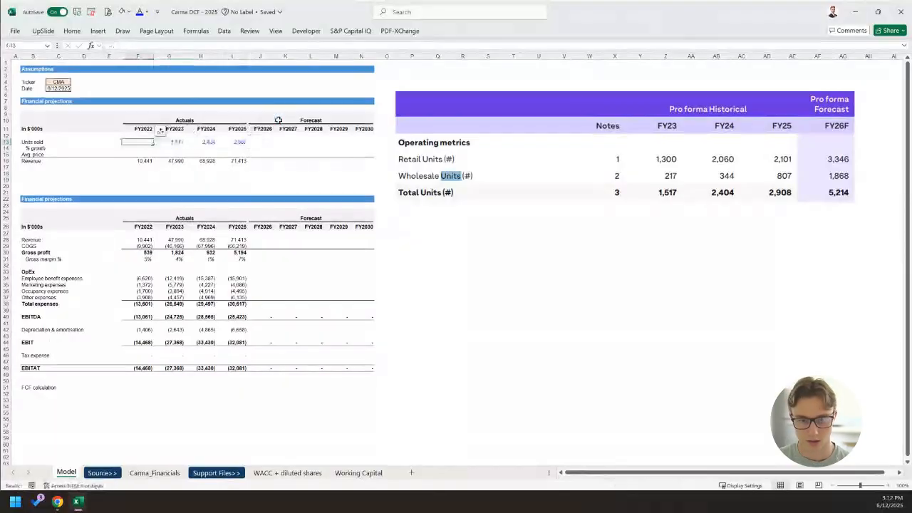
pyautogui.hotkey('shift', 'Down')
pyautogui.hotkey('shift', 'Down')
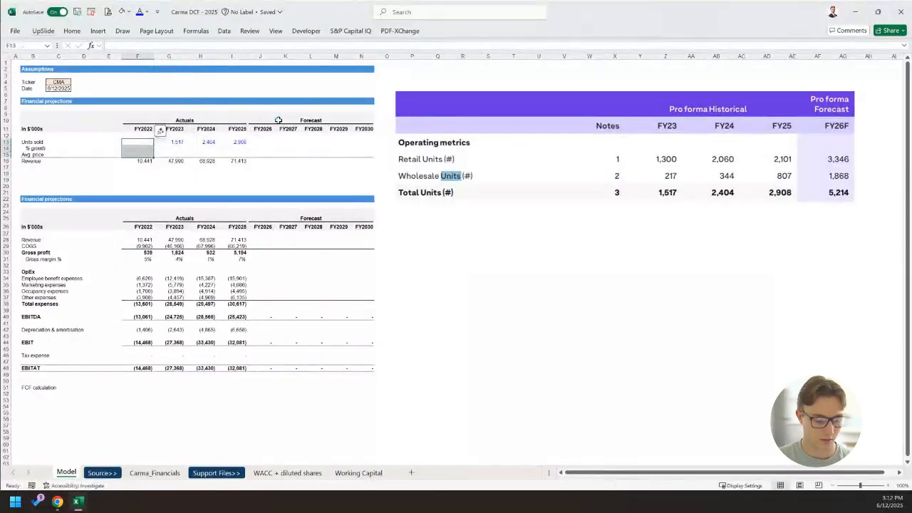
pyautogui.press('alt')
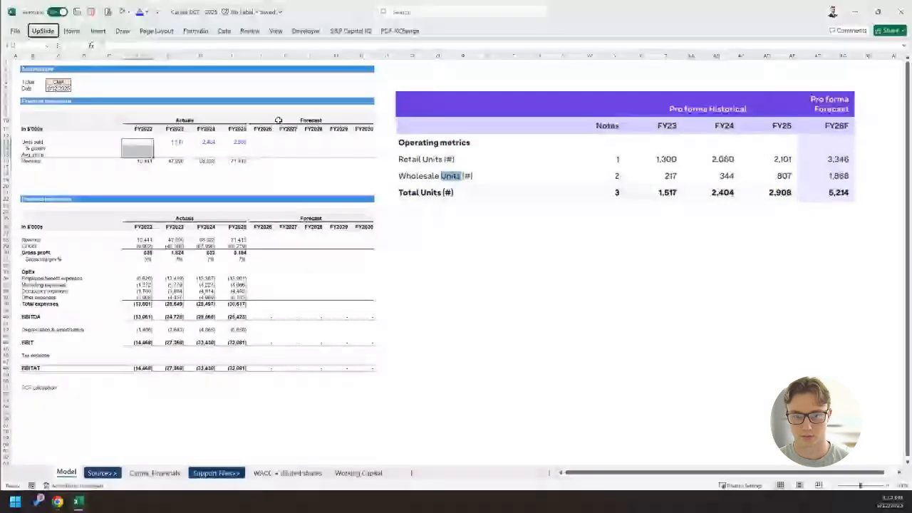
pyautogui.press('h')
pyautogui.press('h')
pyautogui.press('Down')
pyautogui.press('Down')
pyautogui.press('Down')
pyautogui.press('Down')
pyautogui.press('Down')
pyautogui.press('Return')
# Enter "n.a" as the FY2023 units growth in G14, right-aligned and in italics.
pyautogui.press('Right')
pyautogui.press('Down')
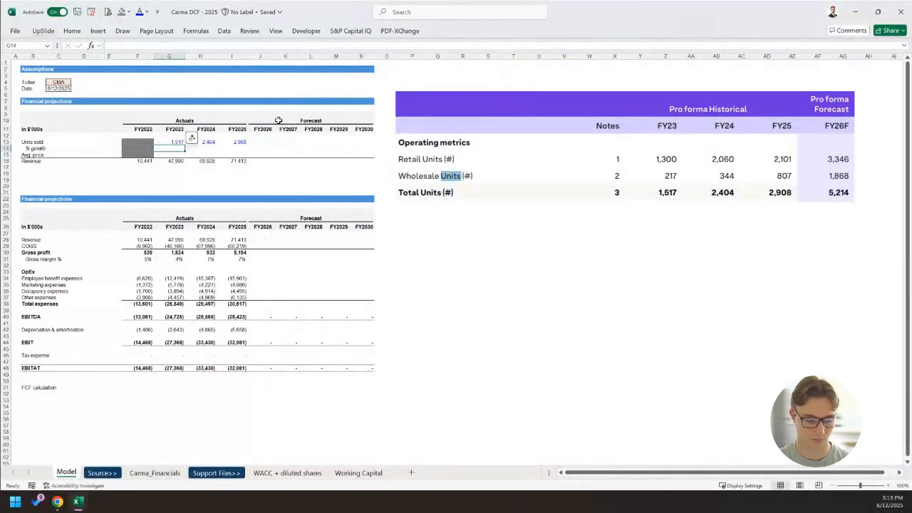
pyautogui.write('n.a')
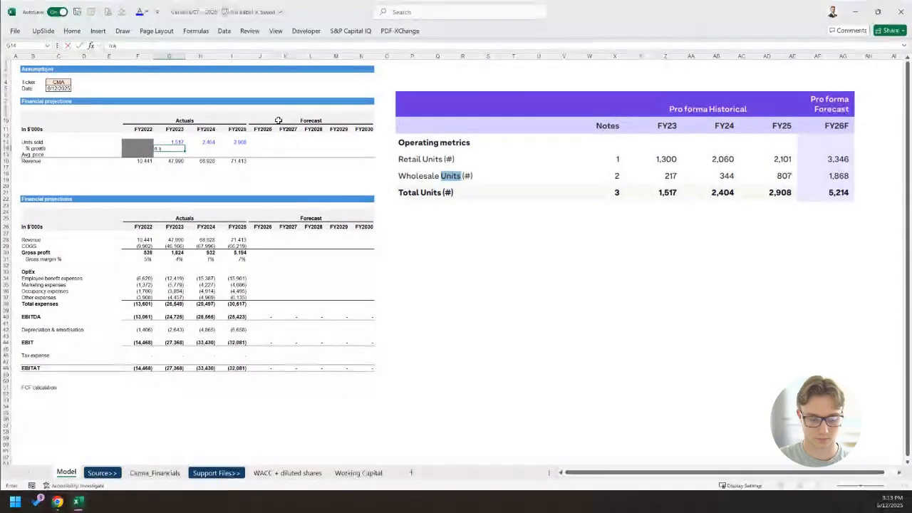
pyautogui.press('Return')
pyautogui.press('Up')
pyautogui.hotkey('alt', 'h')
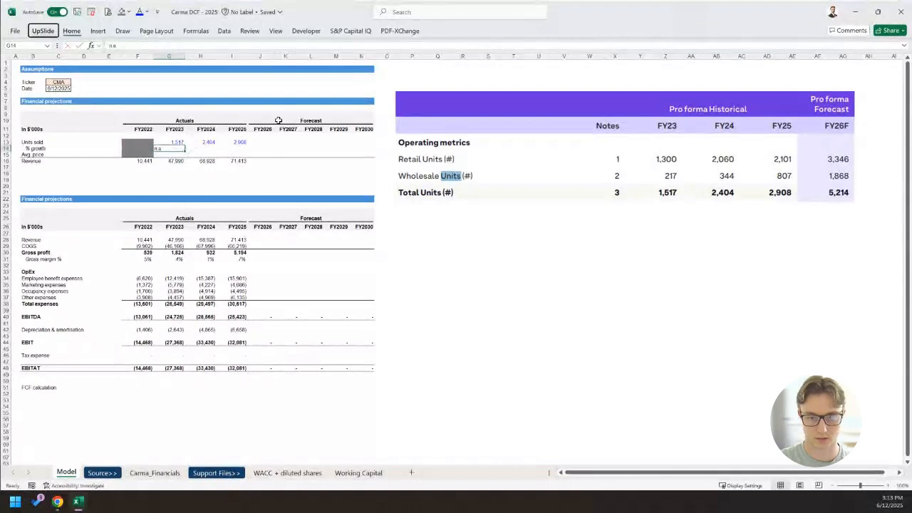
pyautogui.write('r')
pyautogui.press('Escape')
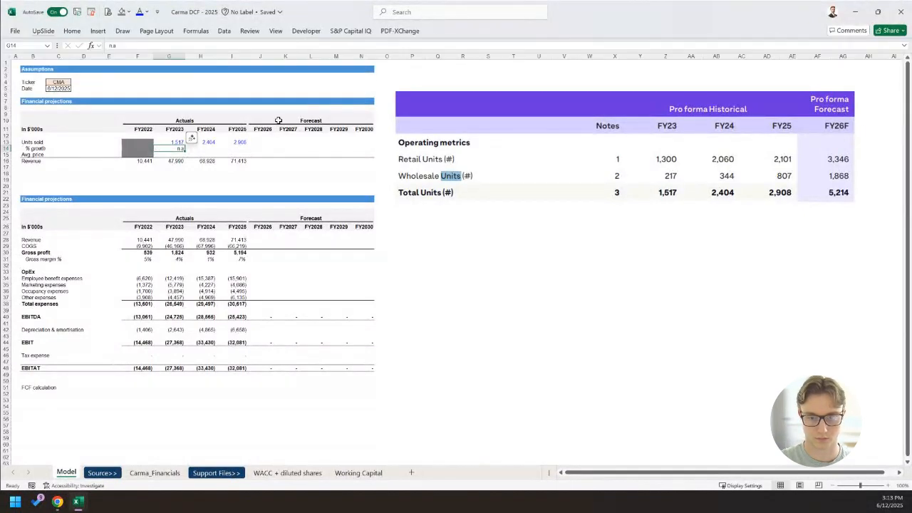
pyautogui.hotkey('ctrl', 'i')
pyautogui.press('Left')
pyautogui.press('Right')
pyautogui.press('Down')
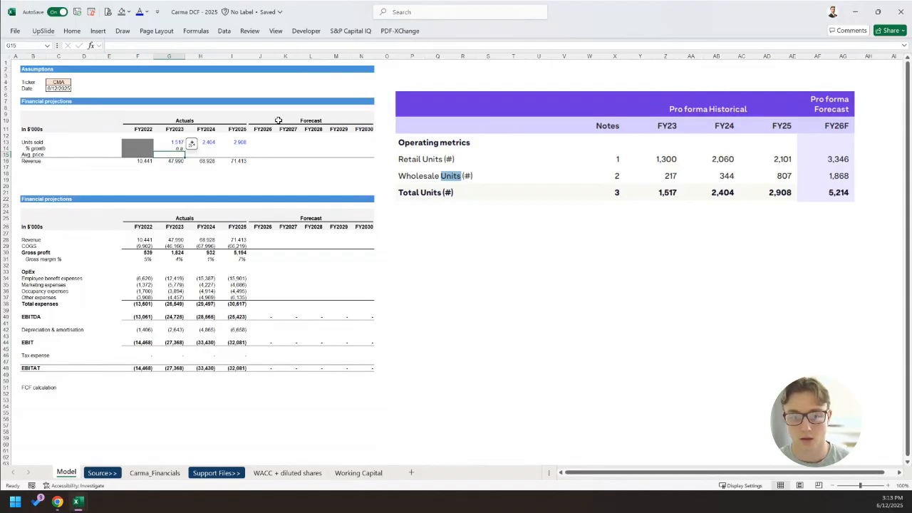
pyautogui.press('Left')
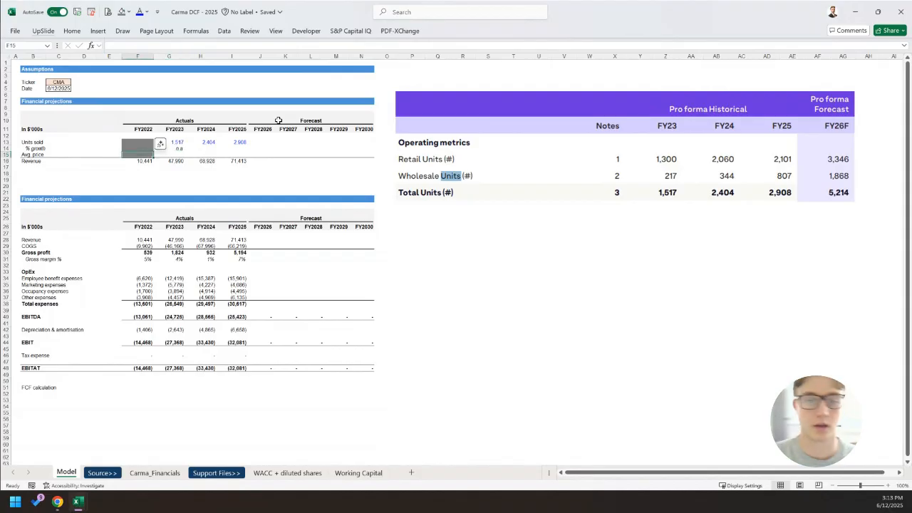
pyautogui.press('Right')
pyautogui.press('Down')
pyautogui.press('Up')
pyautogui.press('Right')
pyautogui.press('Left')
pyautogui.press('Up')
pyautogui.press('Down')
pyautogui.press('Up')
pyautogui.press('Right')
pyautogui.press('Left')
# Calculate FY2024 units growth in H14 with =H13/G13-1 as a percentage and fill it across to FY2025.
pyautogui.press('Right')
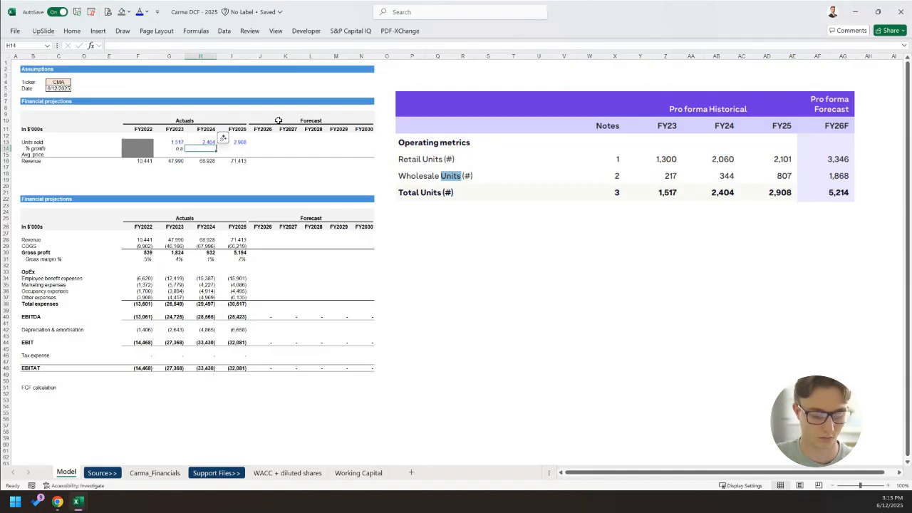
pyautogui.write('=H13/')
pyautogui.press('Up')
pyautogui.press('Left')
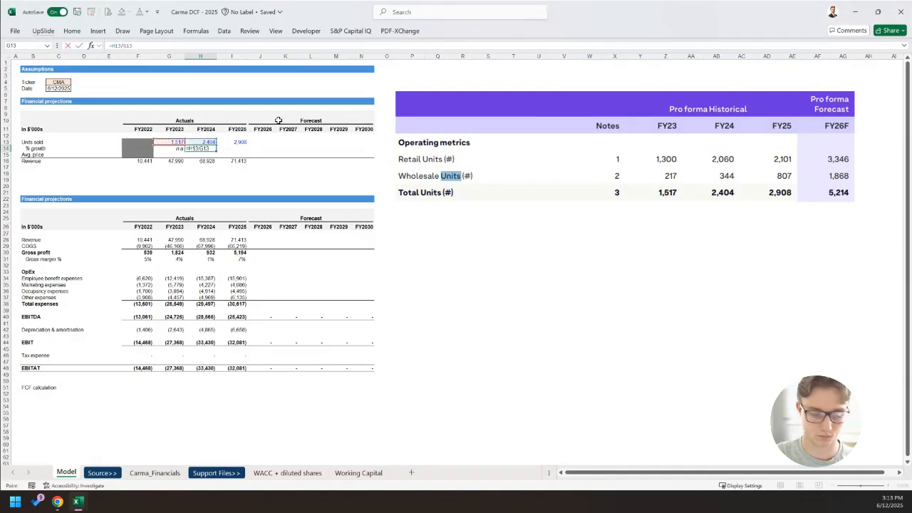
pyautogui.write('-1')
pyautogui.hotkey('ctrl', 'Return')
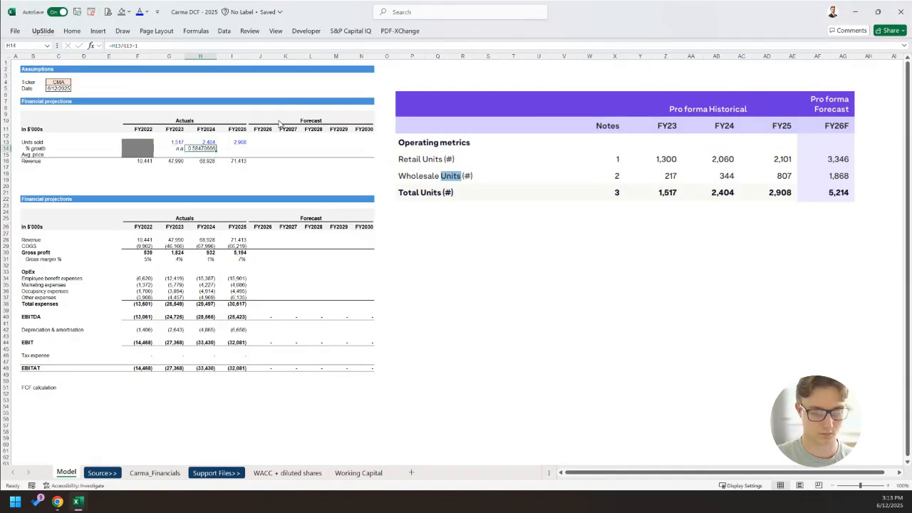
pyautogui.hotkey('ctrl', 'shift', '5')
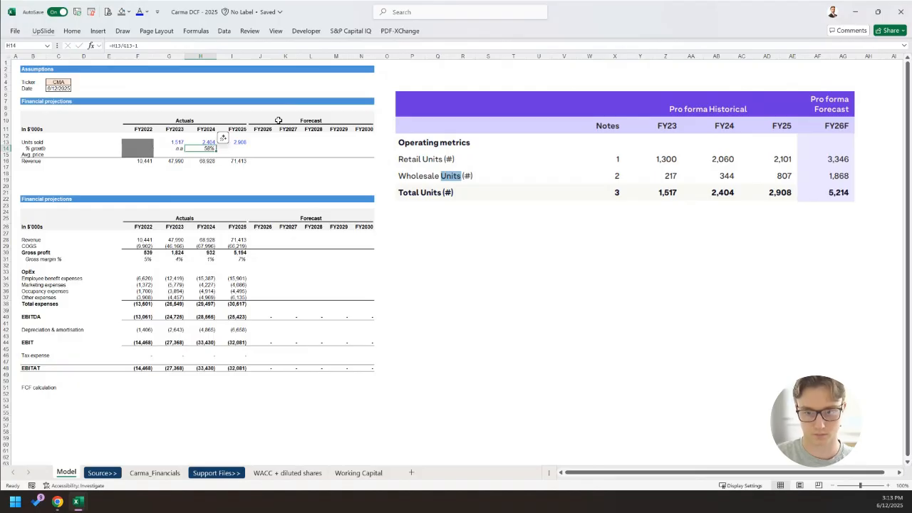
pyautogui.hotkey('shift', 'Right')
pyautogui.hotkey('ctrl', 'r')
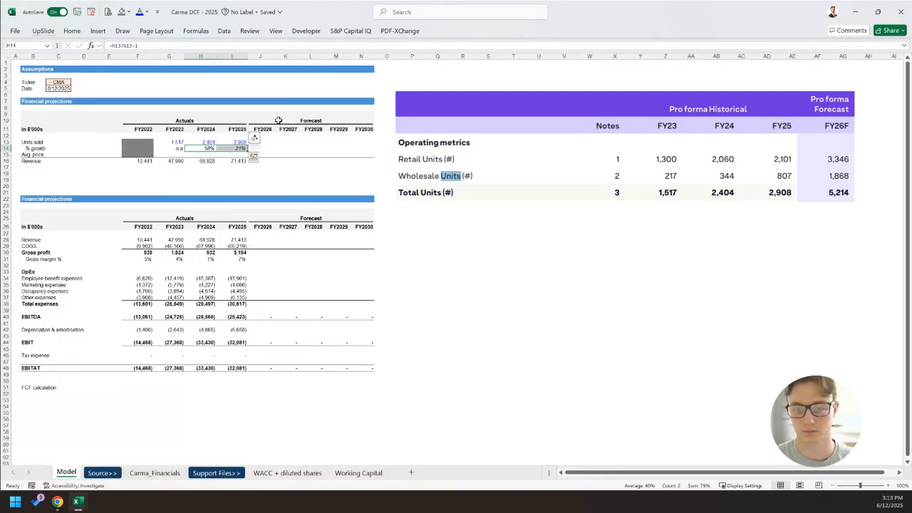
# Delete the pasted operating metrics picture beside the model.
pyautogui.click(496, 145)
pyautogui.press('Delete')
pyautogui.click(348, 168)
pyautogui.scroll(1, 356, 160)
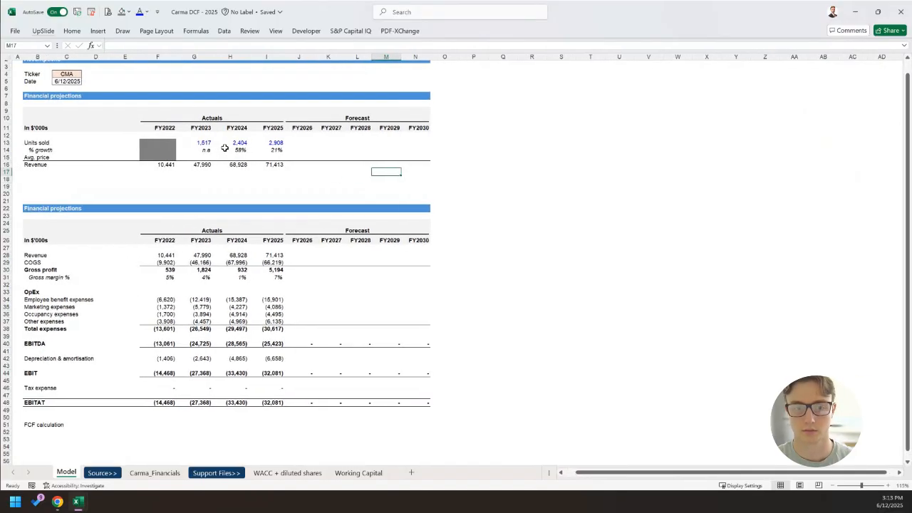
# Check the units sold growth formulas for FY2024 and FY2025.
pyautogui.press('Left')
pyautogui.press('Left')
pyautogui.press('Left')
pyautogui.press('Left')
pyautogui.press('Left')
pyautogui.press('Left')
pyautogui.press('Up')
pyautogui.press('Up')
pyautogui.press('Up')
pyautogui.press('Up')
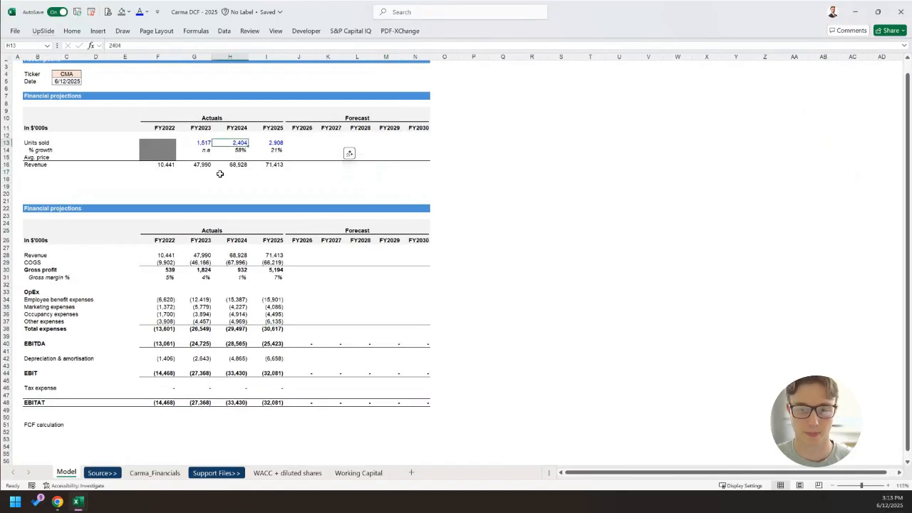
pyautogui.press('Right')
pyautogui.press('Down')
pyautogui.press('Right')
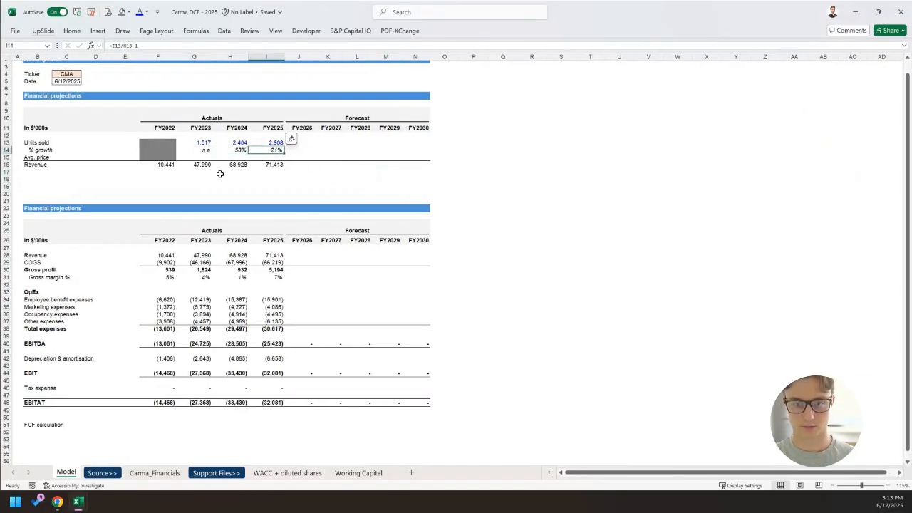
pyautogui.press('Left')
pyautogui.hotkey('shift', 'Right')
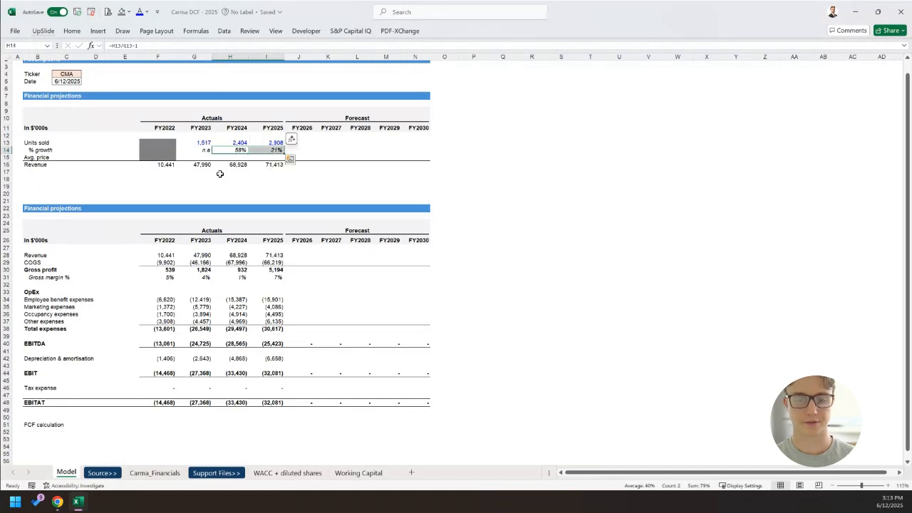
pyautogui.hotkey('ctrl', 'r')
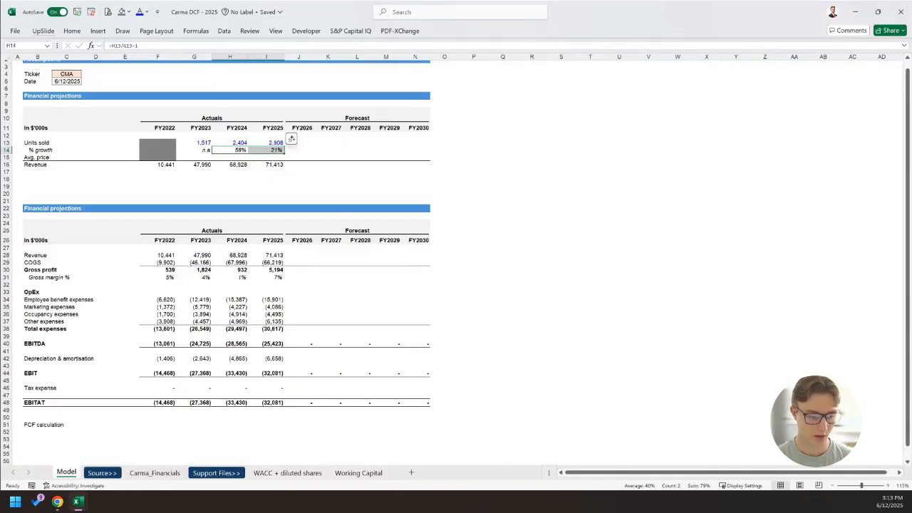
pyautogui.moveTo(256, 137); pyautogui.dragTo(257, 138)
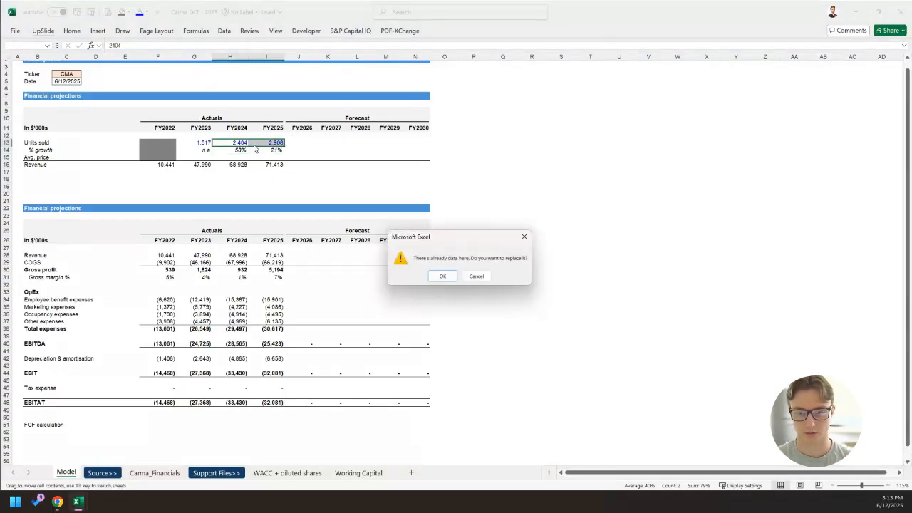
pyautogui.click(527, 233)
pyautogui.click(239, 151)
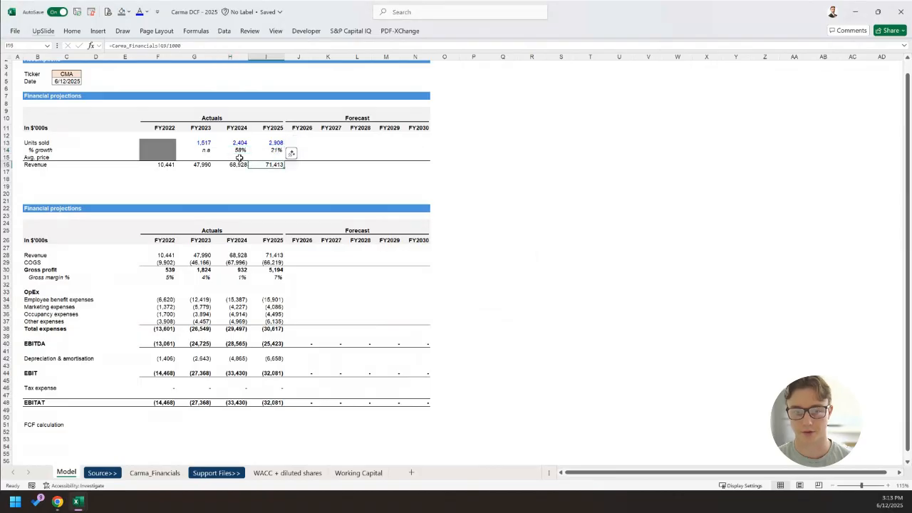
# Examine the historical units sold and % growth figures from FY2023 to FY2025.
pyautogui.moveTo(202, 143); pyautogui.dragTo(239, 143)
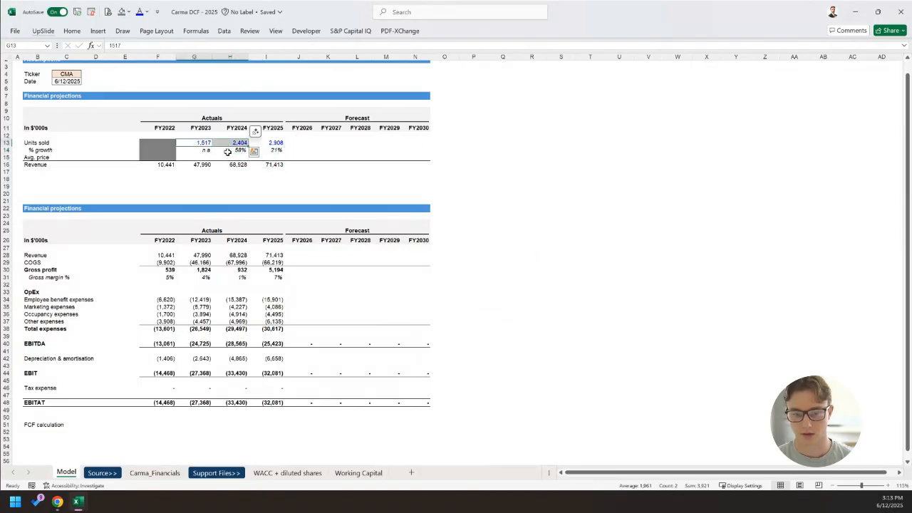
pyautogui.keyDown('ctrl'); pyautogui.scroll(3, 227, 151); pyautogui.keyUp('ctrl')
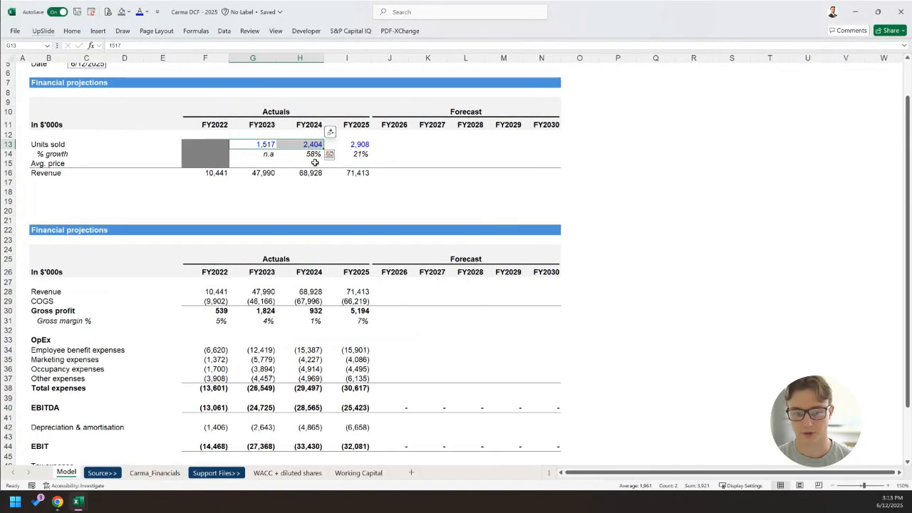
pyautogui.click(311, 164)
pyautogui.press('Up')
pyautogui.press('Up')
pyautogui.press('Left')
pyautogui.press('Down')
pyautogui.press('Right')
pyautogui.press('Right')
pyautogui.press('Up')
pyautogui.press('Left')
pyautogui.press('Left')
pyautogui.press('Down')
pyautogui.press('Right')
pyautogui.press('Up')
pyautogui.press('Left')
pyautogui.press('Down')
pyautogui.press('Right')
pyautogui.press('Up')
pyautogui.press('Left')
pyautogui.press('Down')
pyautogui.press('Right')
pyautogui.press('Up')
pyautogui.press('Left')
pyautogui.press('Down')
pyautogui.press('Right')
pyautogui.press('Up')
pyautogui.press('Left')
pyautogui.press('Down')
pyautogui.press('Right')
pyautogui.press('Up')
pyautogui.press('Left')
pyautogui.press('Down')
pyautogui.press('Right')
pyautogui.press('Up')
pyautogui.press('Left')
pyautogui.press('Down')
pyautogui.press('Right')
pyautogui.press('Up')
pyautogui.press('Left')
pyautogui.press('Right')
pyautogui.press('Up')
pyautogui.press('Left')
pyautogui.press('Down')
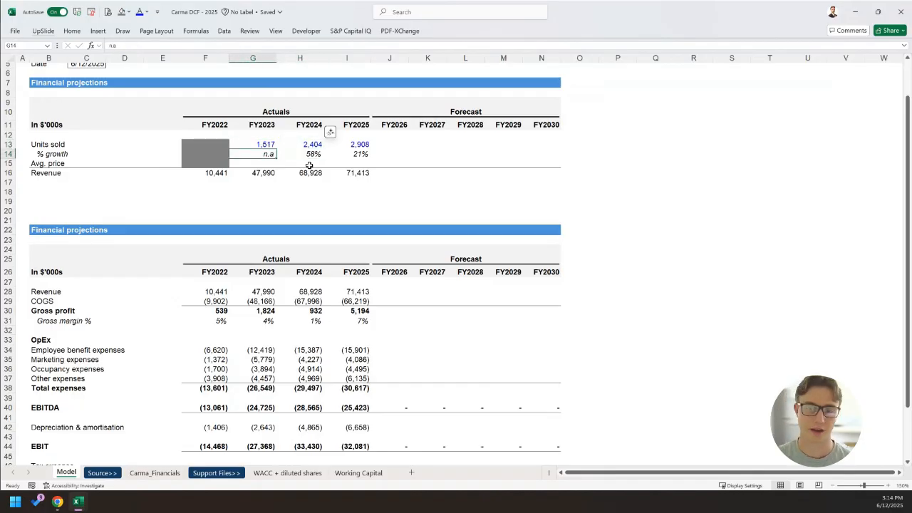
pyautogui.press('Up')
pyautogui.hotkey('shift', 'space')
pyautogui.press('Down')
pyautogui.press('Up')
pyautogui.hotkey('shift', 'space')
pyautogui.press('Left')
pyautogui.press('Down')
pyautogui.press('Up')
pyautogui.press('Right')
pyautogui.press('Down')
pyautogui.press('Up')
pyautogui.press('Right')
pyautogui.press('Down')
pyautogui.press('Up')
pyautogui.press('Left')
pyautogui.hotkey('shift', 'space')
pyautogui.press('Down')
pyautogui.press('Up')
pyautogui.hotkey('shift', 'space')
pyautogui.press('Left')
pyautogui.press('Down')
pyautogui.press('Right')
pyautogui.press('Up')
pyautogui.press('Down')
pyautogui.press('Right')
pyautogui.press('Right')
pyautogui.press('Left')
pyautogui.press('Right')
pyautogui.press('Left')
pyautogui.press('Right')
pyautogui.press('Right')
pyautogui.press('Left')
pyautogui.press('Left')
pyautogui.press('Right')
pyautogui.press('Left')
pyautogui.hotkey('shift', 'space')
pyautogui.press('Right')
pyautogui.press('Right')
pyautogui.press('Left')
pyautogui.press('Right')
pyautogui.hotkey('shift', 'Right')
pyautogui.hotkey('shift', 'Right')
pyautogui.hotkey('shift', 'Right')
pyautogui.hotkey('shift', 'Right')
pyautogui.hotkey('shift', 'Right')
pyautogui.press('Left')
pyautogui.hotkey('shift', 'Right')
pyautogui.hotkey('shift', 'Right')
pyautogui.hotkey('shift', 'Right')
pyautogui.hotkey('shift', 'Right')
pyautogui.hotkey('shift', 'Right')
pyautogui.hotkey('shift', 'Left')
pyautogui.hotkey('shift', 'Left')
pyautogui.hotkey('shift', 'Left')
pyautogui.hotkey('shift', 'Left')
pyautogui.press('Right')
pyautogui.press('Right')
pyautogui.press('Left')
pyautogui.hotkey('shift', 'Right')
pyautogui.hotkey('shift', 'Right')
pyautogui.hotkey('shift', 'Right')
pyautogui.hotkey('shift', 'Right')
pyautogui.press('Left')
pyautogui.press('Right')
pyautogui.hotkey('shift', 'Right')
pyautogui.hotkey('shift', 'Right')
pyautogui.hotkey('shift', 'Right')
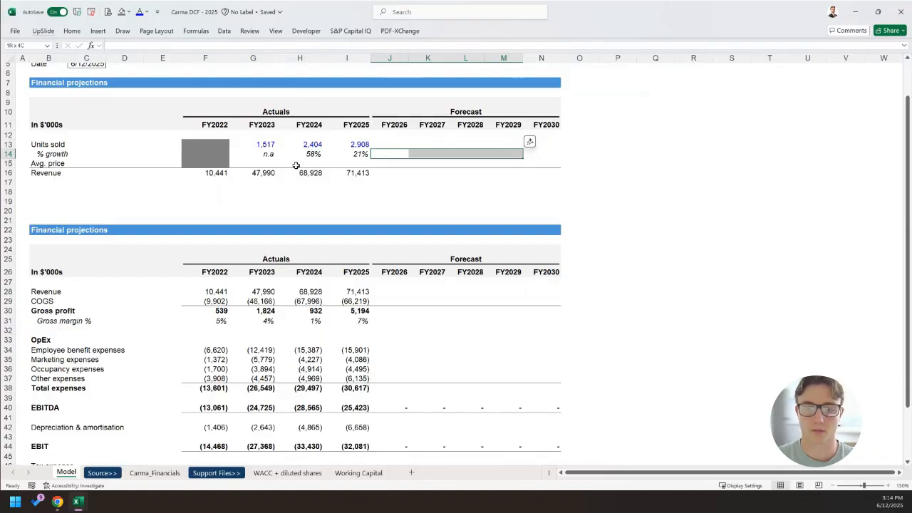
# Calculate the FY2023 average price in G15 with =G16*1000/G13.
pyautogui.click(258, 166)
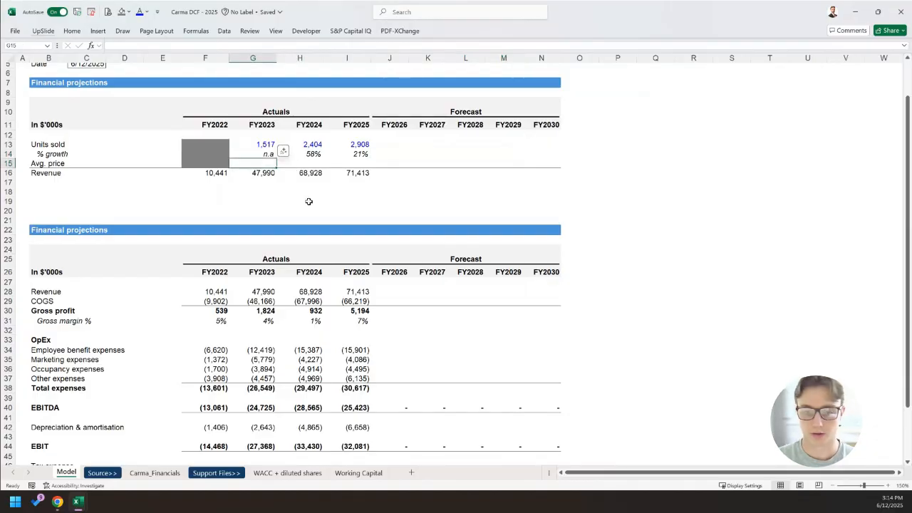
pyautogui.write('=')
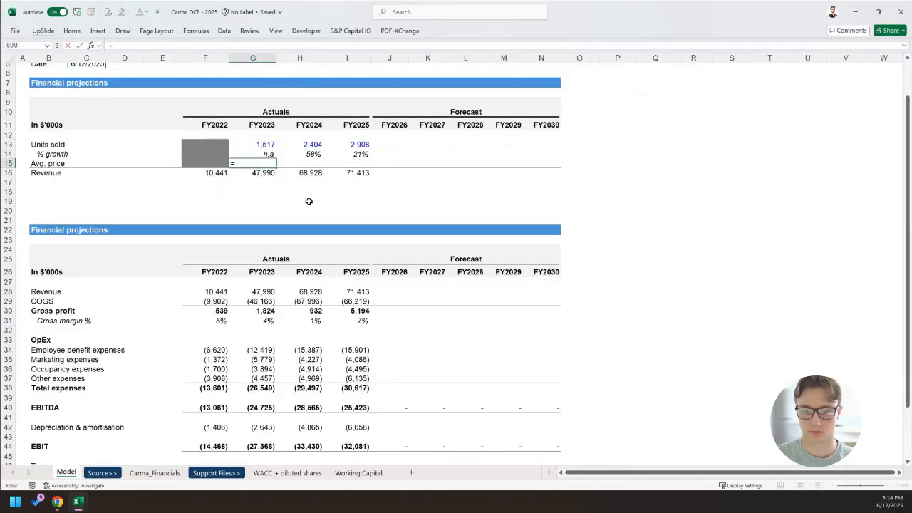
pyautogui.press('Down')
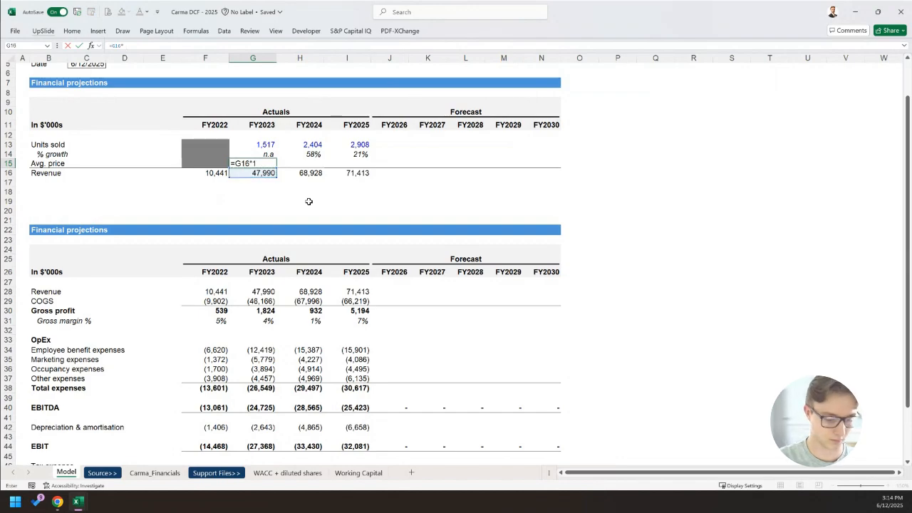
pyautogui.write('*1000/')
pyautogui.press('Up')
pyautogui.press('Up')
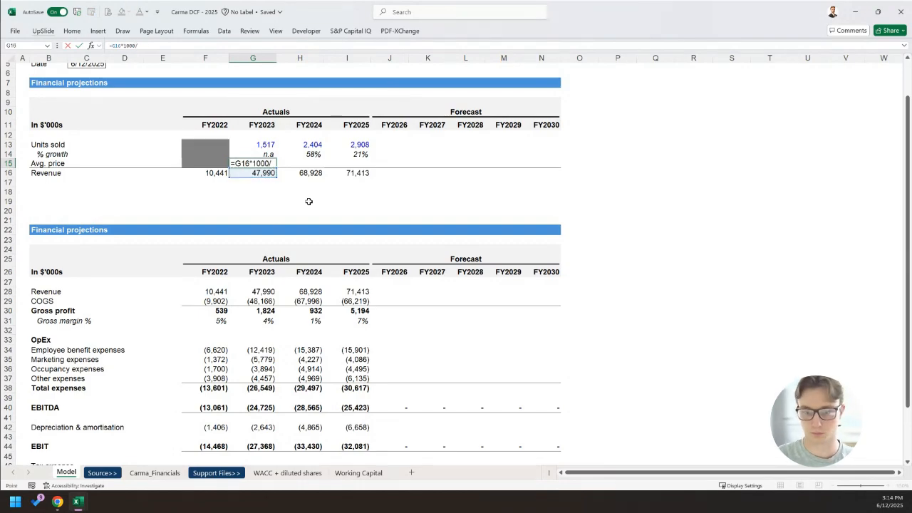
pyautogui.hotkey('ctrl', 'Return')
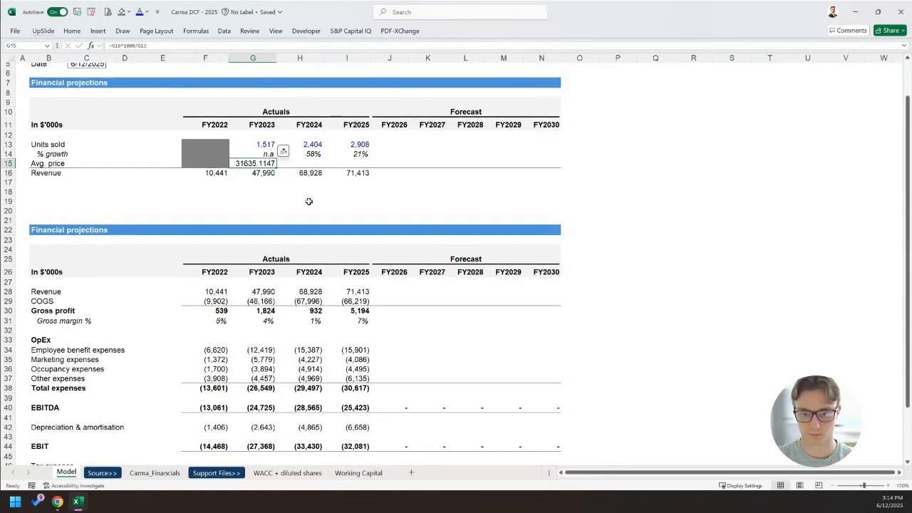
# Remove the *1000 factor from the FY2023 average price formula so it reads =G16/G13.
pyautogui.press('F2')
pyautogui.press('Left')
pyautogui.press('Left')
pyautogui.press('Left')
pyautogui.press('Left')
pyautogui.write('\\')
pyautogui.press('BackSpace')
pyautogui.press('BackSpace')
pyautogui.press('BackSpace')
pyautogui.press('BackSpace')
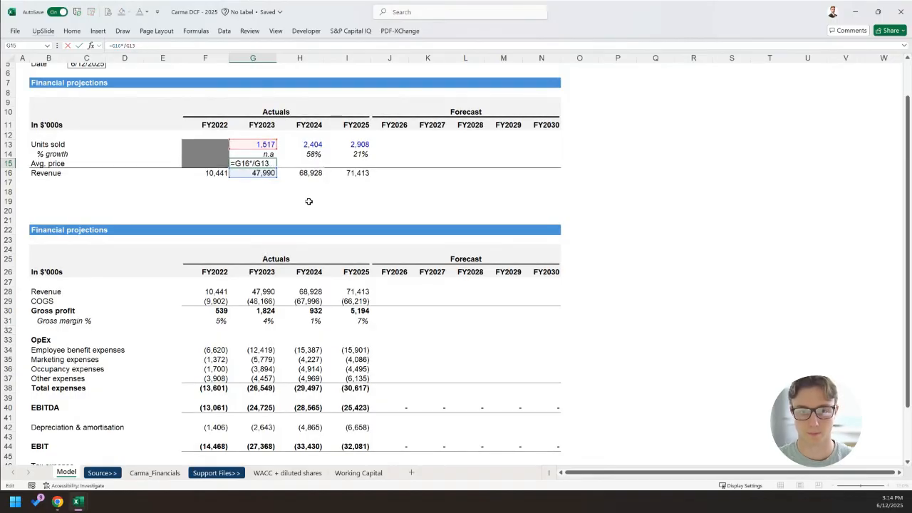
pyautogui.press('Return')
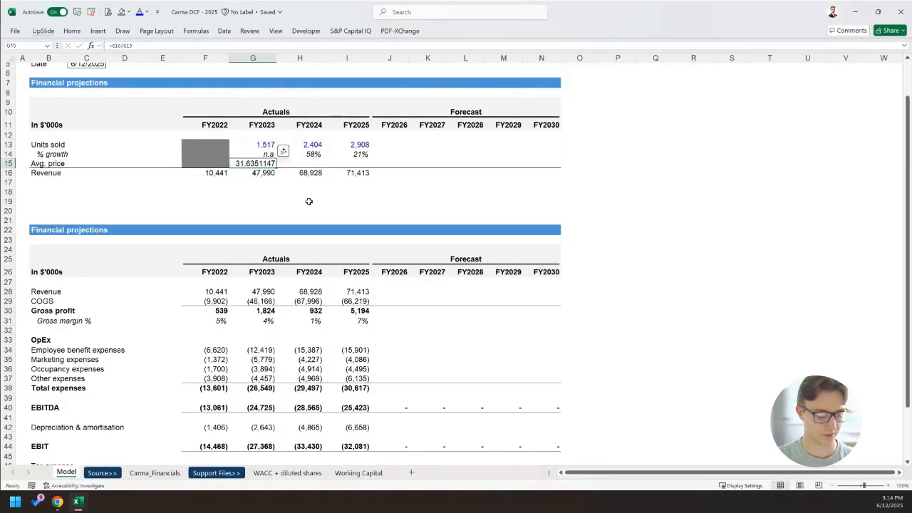
# Format the FY2023 average price in G15 with a custom number format showing one decimal place.
pyautogui.hotkey('ctrl', '1')
pyautogui.press('Down')
pyautogui.press('Down')
pyautogui.press('Down')
pyautogui.press('Down')
pyautogui.press('Down')
pyautogui.press('Down')
pyautogui.press('Down')
pyautogui.press('Down')
pyautogui.press('Down')
pyautogui.press('Down')
pyautogui.press('Down')
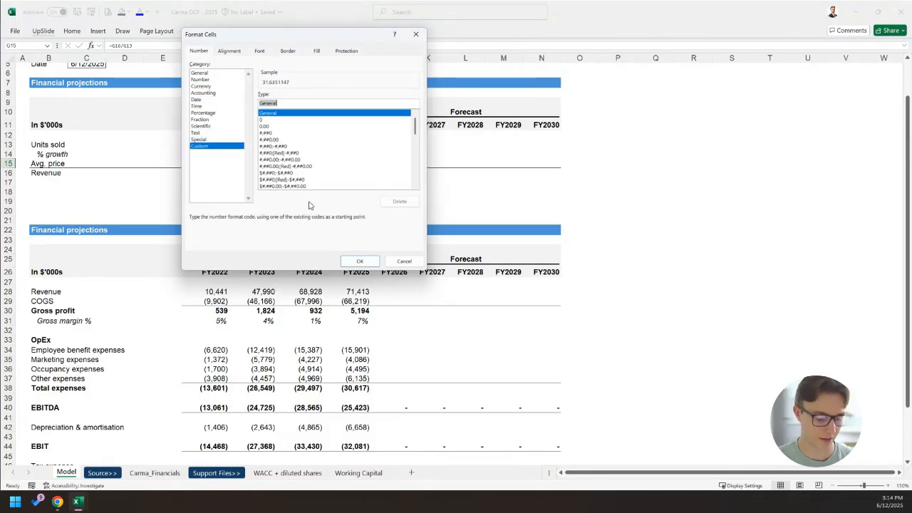
pyautogui.write('0.')
pyautogui.press('Return')
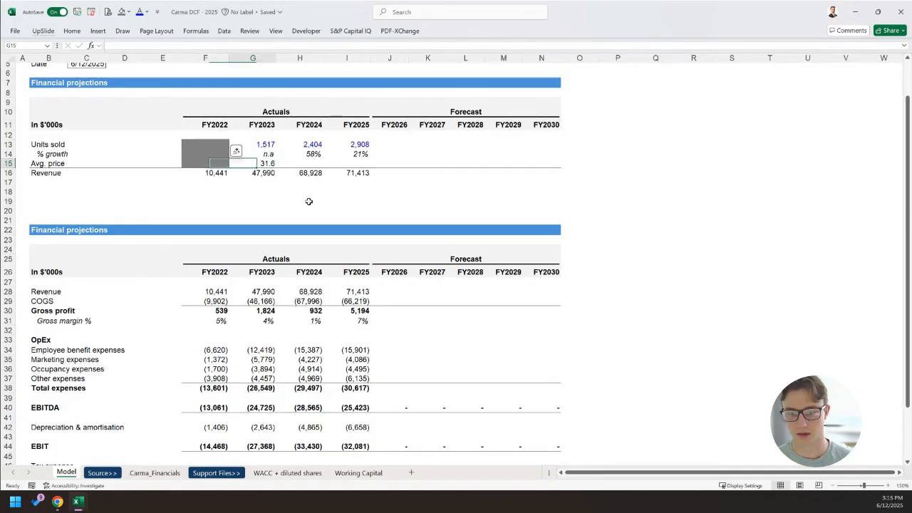
# Fill the average price formula from FY2023 across to FY2024 and FY2025.
pyautogui.hotkey('shift', 'Right')
pyautogui.hotkey('shift', 'Right')
pyautogui.hotkey('shift', 'Right')
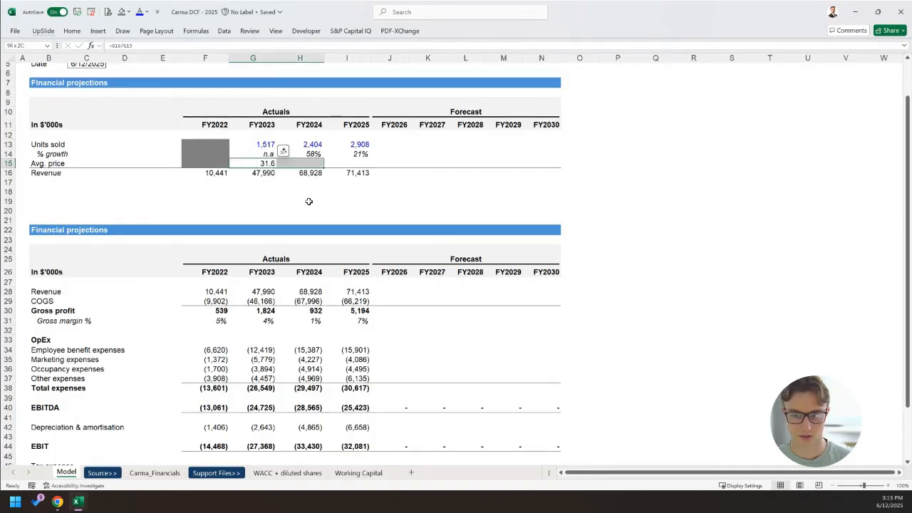
pyautogui.press('Left')
pyautogui.press('Right')
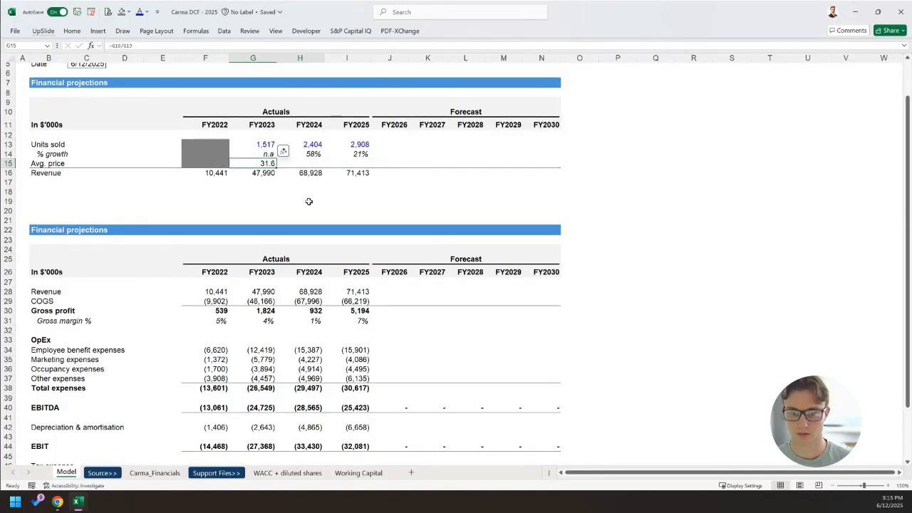
pyautogui.hotkey('shift', 'Right')
pyautogui.hotkey('shift', 'Right')
pyautogui.hotkey('ctrl', 'r')
pyautogui.press('Down')
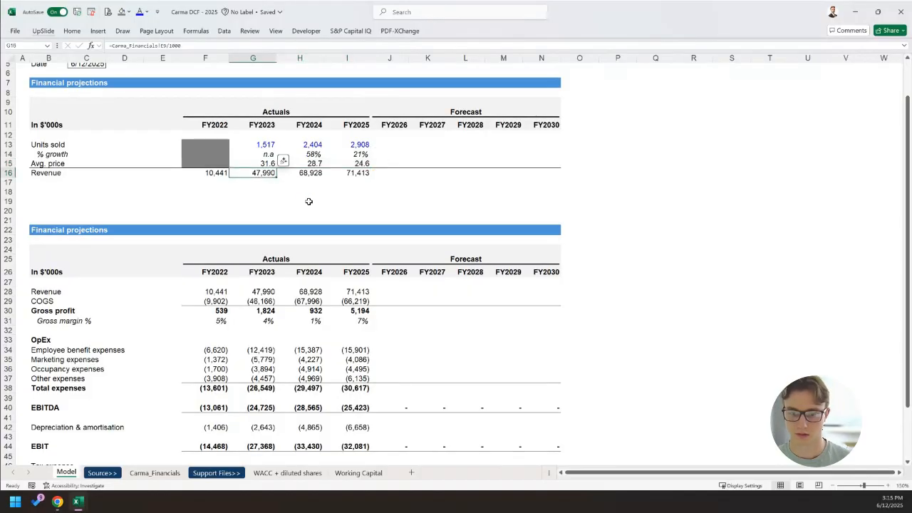
# Insert a new row between Avg. price and Revenue in the upper projections table.
pyautogui.hotkey('shift', 'space')
pyautogui.press('Down')
pyautogui.press('Up')
pyautogui.press('Up')
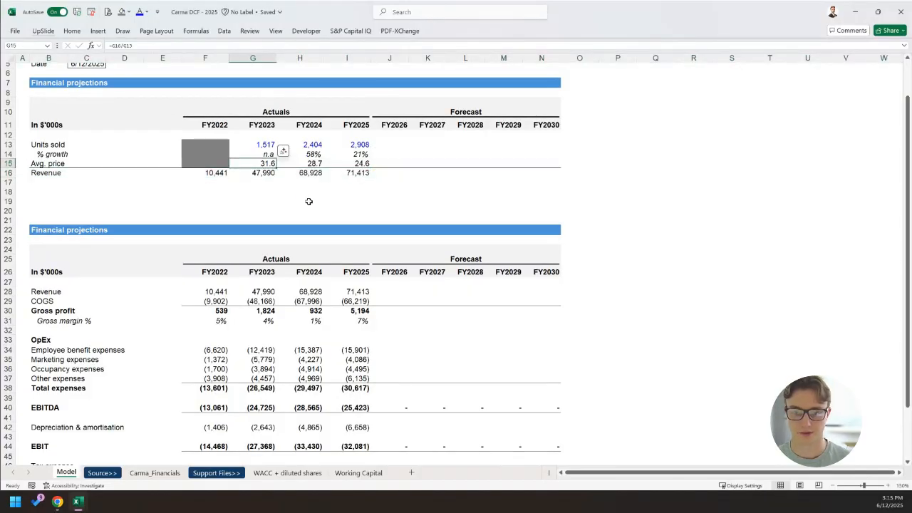
pyautogui.press('Down')
pyautogui.hotkey('shift', 'space')
pyautogui.press('h')
pyautogui.press('i')
pyautogui.press('r')
# Copy the % growth label from row 14 into the new row 16 under Avg. price.
pyautogui.press('Up')
pyautogui.press('Left')
pyautogui.press('Left')
pyautogui.press('Up')
pyautogui.press('Left')
pyautogui.press('Left')
pyautogui.press('Left')
pyautogui.hotkey('ctrl', 'c')
pyautogui.press('Down')
pyautogui.press('Down')
pyautogui.press('Return')
# Copy the FY2023 n.a entry and the FY2024 growth formula from row 14 into G16 and H16.
pyautogui.press('Right')
pyautogui.press('Right')
pyautogui.press('Right')
pyautogui.press('Right')
pyautogui.press('Right')
pyautogui.press('Up')
pyautogui.press('Up')
pyautogui.hotkey('ctrl', 'c')
pyautogui.press('Down')
pyautogui.press('Down')
pyautogui.press('Return')
pyautogui.press('Right')
pyautogui.press('Up')
pyautogui.press('Up')
pyautogui.hotkey('ctrl', 'c')
pyautogui.press('Down')
pyautogui.press('Down')
pyautogui.press('Return')
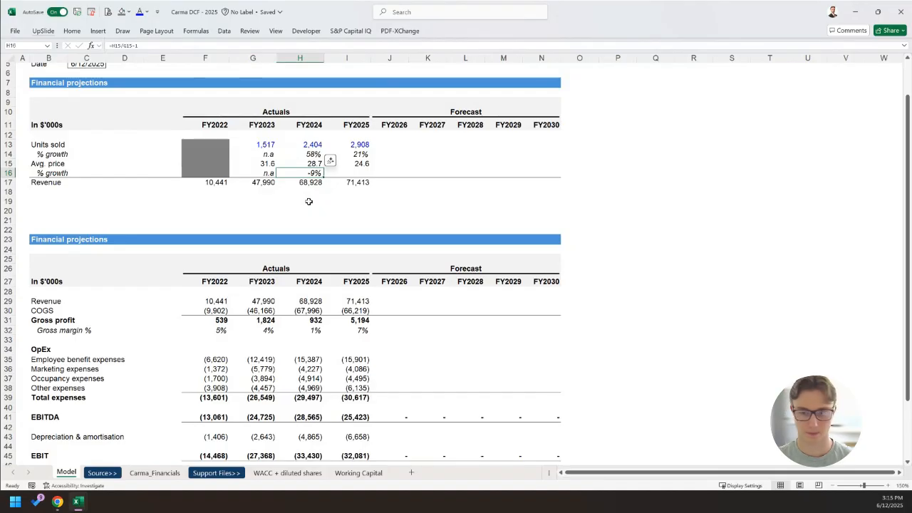
# Apply the custom format 0.0%;(0.0%) to the FY2024 price growth in H16 and extend the formula to FY2025.
pyautogui.hotkey('ctrl', '1')
pyautogui.press('End')
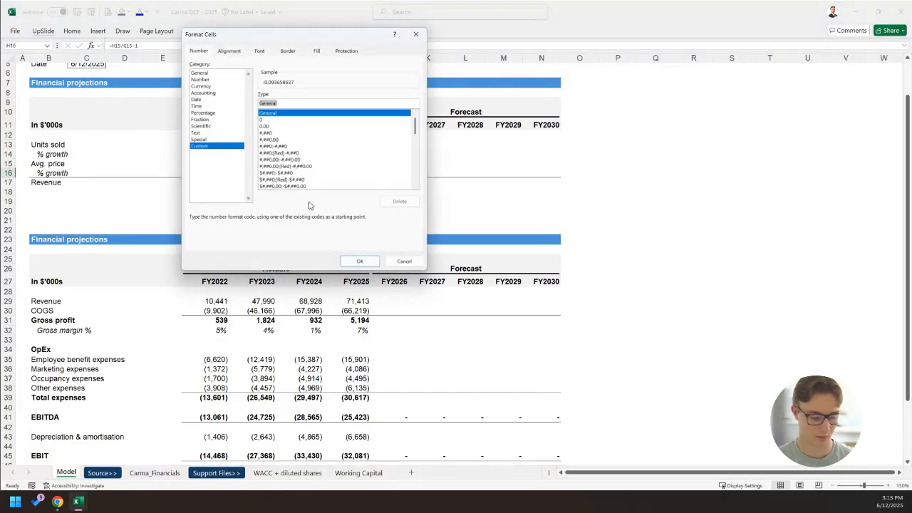
pyautogui.write('0.0%;(0.0%')
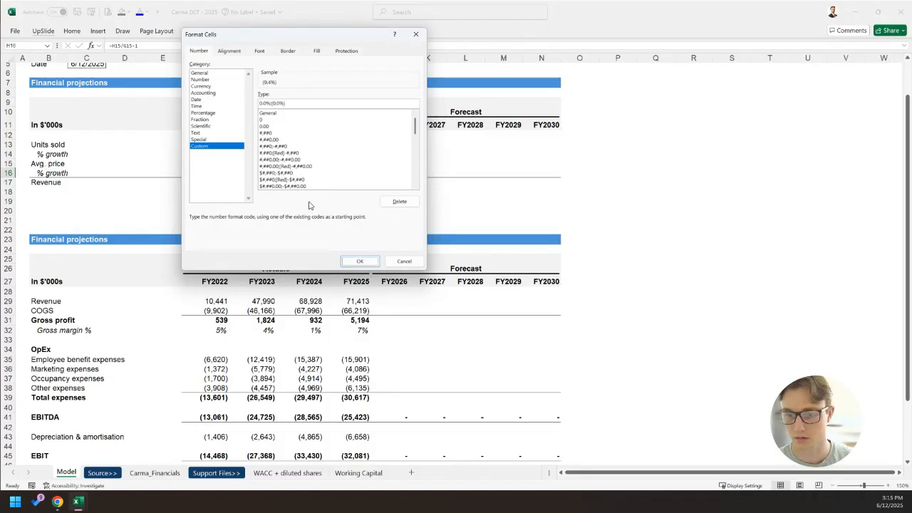
pyautogui.press('Return')
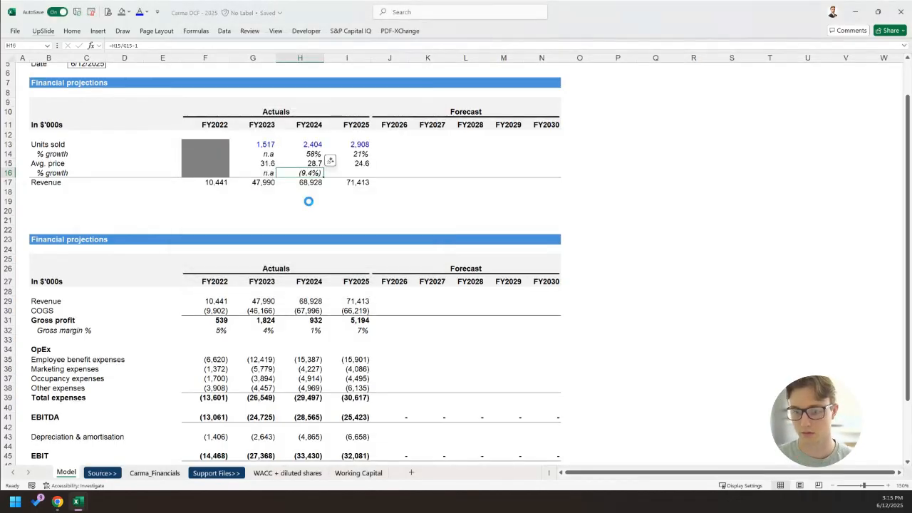
pyautogui.hotkey('shift', 'Right')
pyautogui.hotkey('ctrl', 'v')
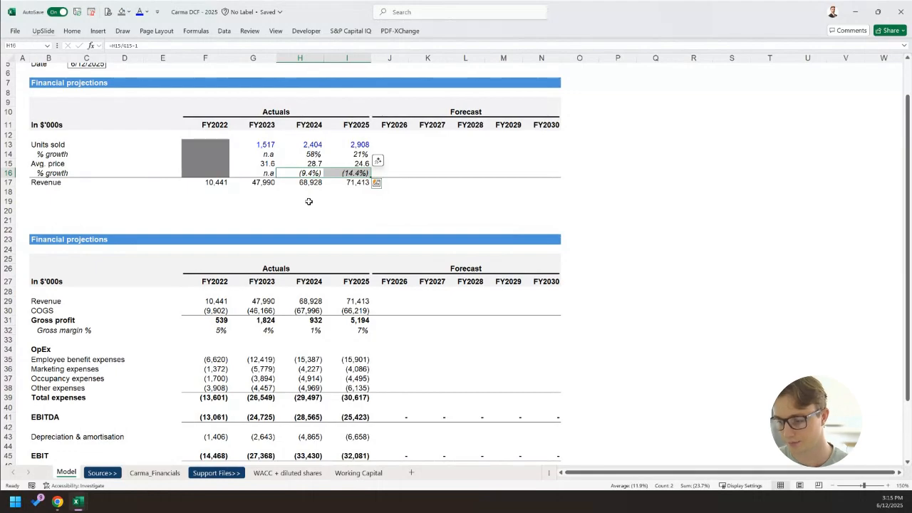
pyautogui.press('Up')
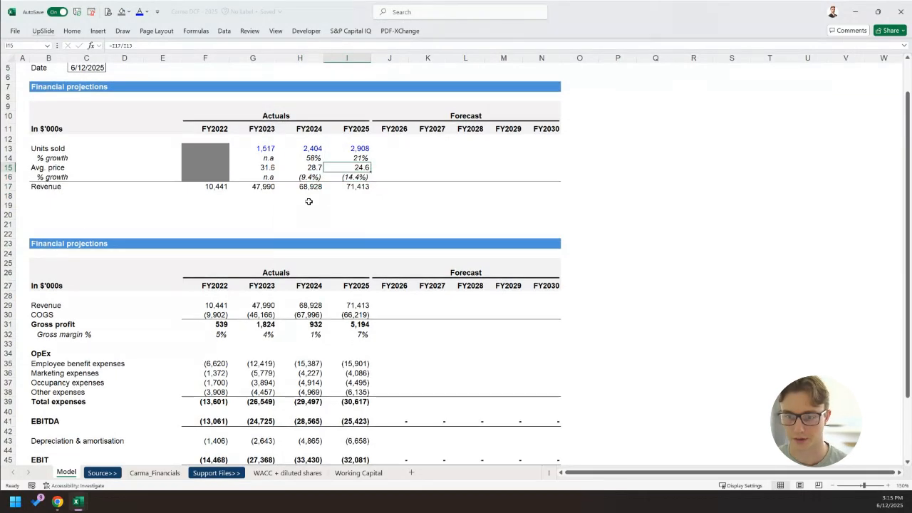
pyautogui.press('Down')
pyautogui.press('Right')
pyautogui.press('Down')
pyautogui.press('Right')
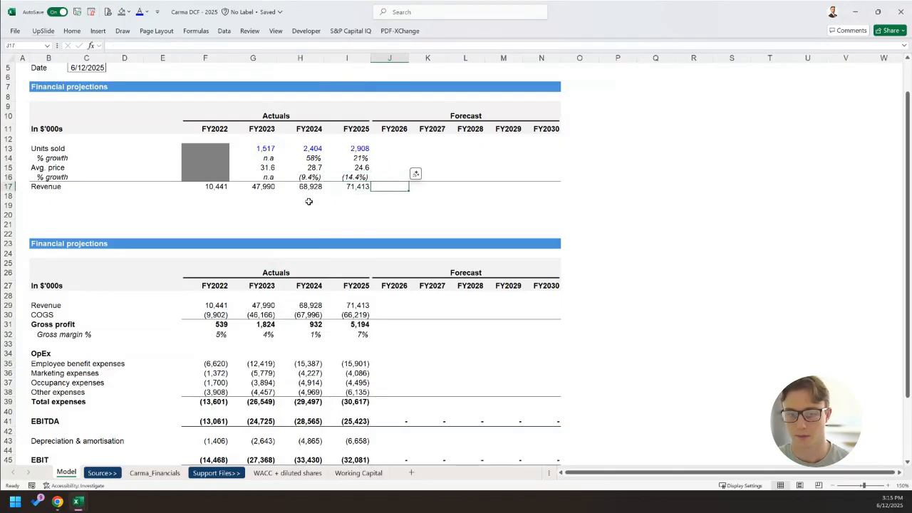
pyautogui.press('Up')
pyautogui.press('Up')
pyautogui.press('Up')
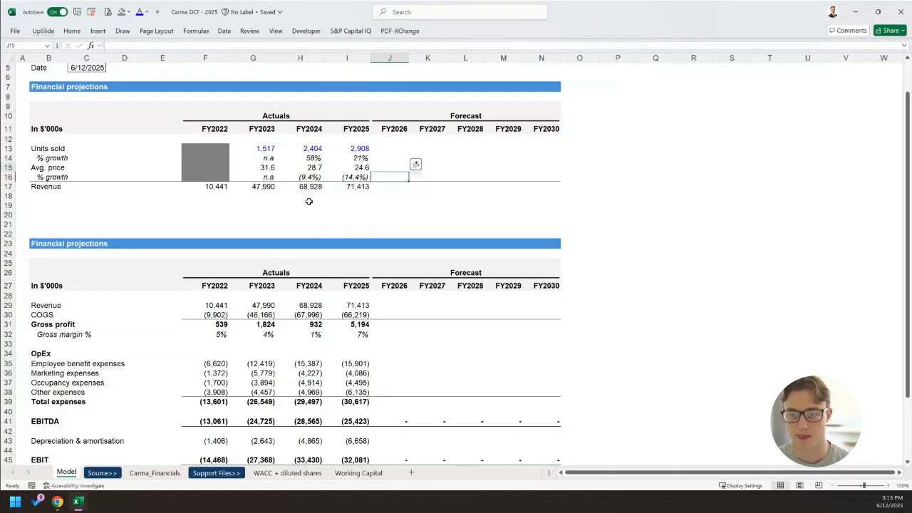
# Set the border line style to dotted and apply all borders to the FY2026–FY2030 units growth cells, J14:N14.
pyautogui.hotkey('shift', 'Right')
pyautogui.hotkey('shift', 'Right')
pyautogui.hotkey('shift', 'Right')
pyautogui.hotkey('shift', 'Right')
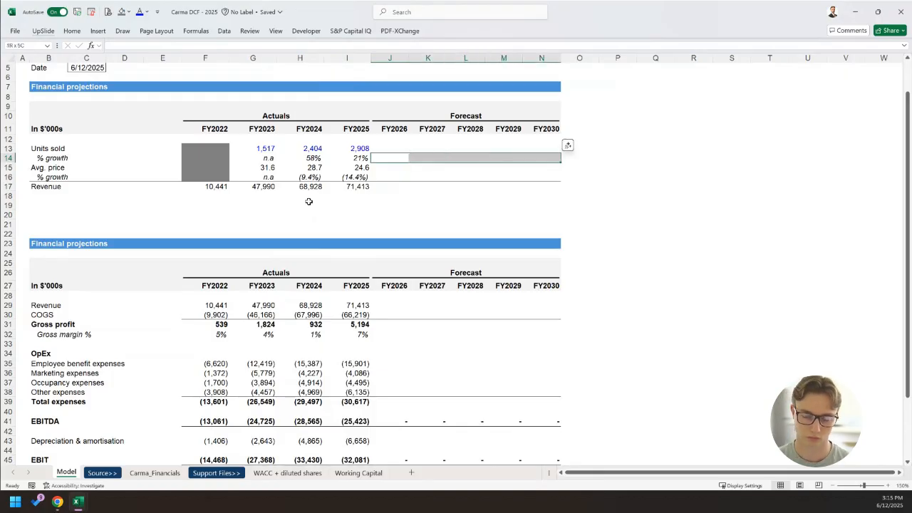
pyautogui.press('alt')
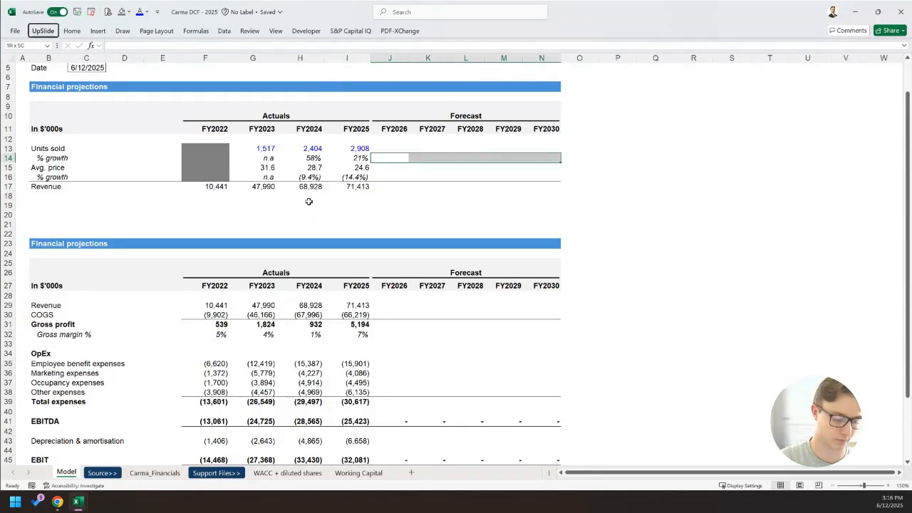
pyautogui.press('h')
pyautogui.press('b')
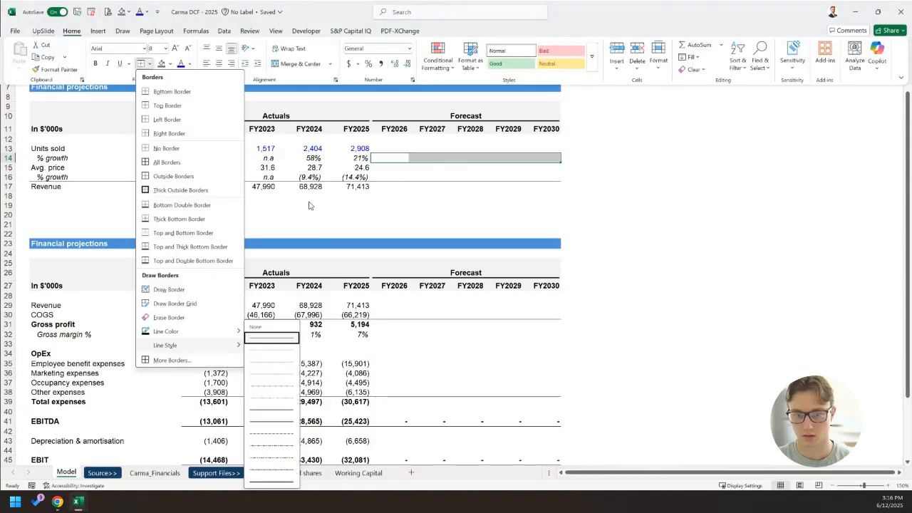
pyautogui.press('Return')
pyautogui.press('Escape')
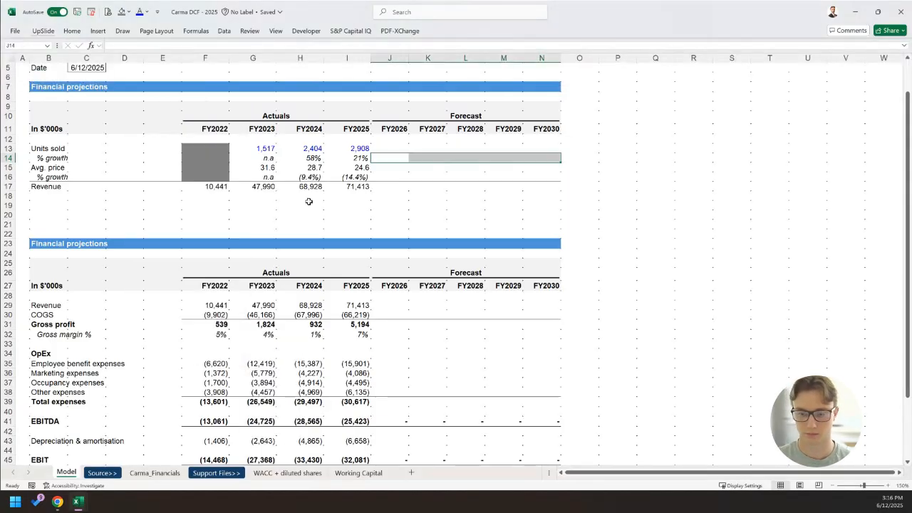
pyautogui.press('h')
pyautogui.press('b')
pyautogui.press('a')
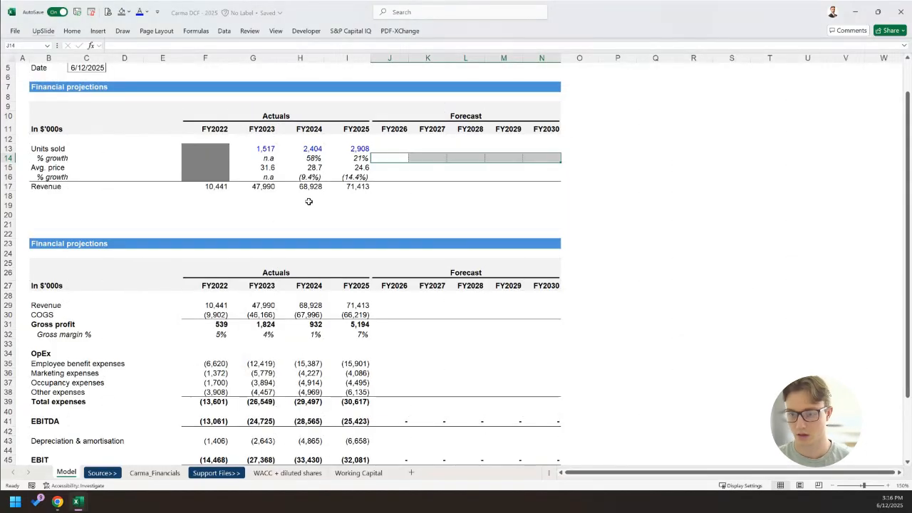
pyautogui.hotkey('ctrl', 'shift', 'Left')
pyautogui.press('Left')
pyautogui.press('Right')
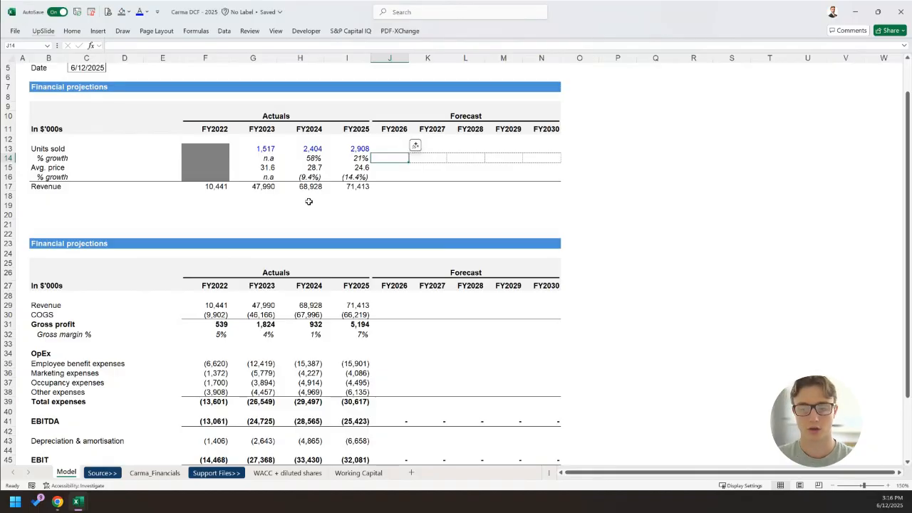
# Add a solid outside border around the FY2026–FY2030 units growth cells, J14:N14.
pyautogui.hotkey('shift', 'Right')
pyautogui.hotkey('shift', 'Right')
pyautogui.hotkey('shift', 'Right')
pyautogui.hotkey('shift', 'Right')
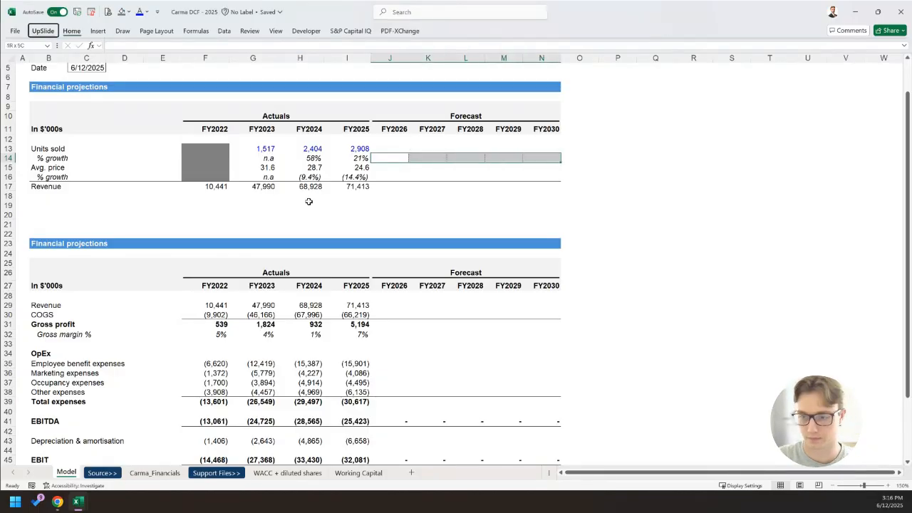
pyautogui.press('h')
pyautogui.press('b')
pyautogui.press('a')
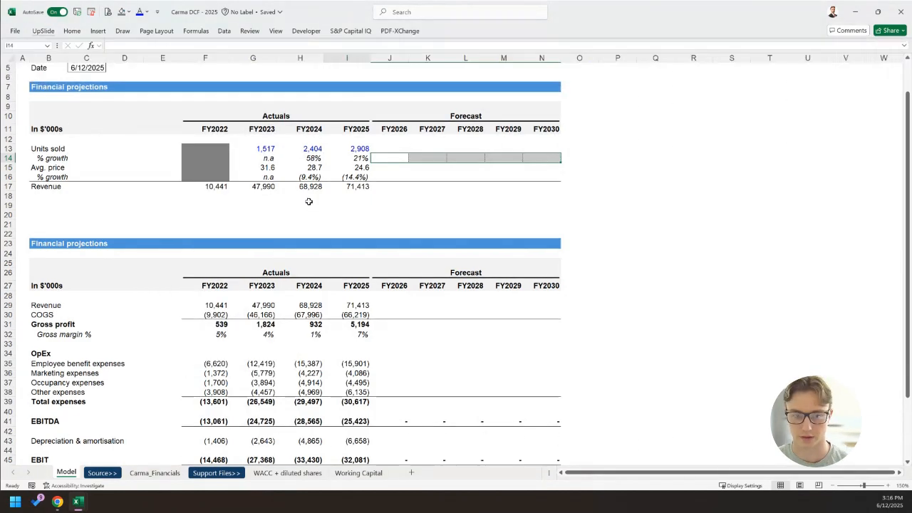
pyautogui.press('Left')
pyautogui.press('Left')
pyautogui.press('Left')
pyautogui.press('Left')
pyautogui.press('Left')
pyautogui.press('Left')
pyautogui.press('Left')
pyautogui.press('Up')
pyautogui.press('Left')
pyautogui.press('Right')
pyautogui.press('Down')
pyautogui.press('Left')
pyautogui.press('Right')
pyautogui.press('Up')
pyautogui.press('Left')
pyautogui.press('Down')
pyautogui.press('Up')
pyautogui.press('Right')
pyautogui.press('Right')
pyautogui.press('Right')
pyautogui.press('Right')
pyautogui.press('Right')
pyautogui.press('Right')
pyautogui.press('Down')
pyautogui.press('Right')
pyautogui.press('Left')
pyautogui.press('Right')
pyautogui.press('Left')
pyautogui.press('Right')
pyautogui.press('Left')
pyautogui.press('Right')
pyautogui.press('Right')
pyautogui.press('Left')
pyautogui.press('Right')
pyautogui.press('Left')
pyautogui.press('Right')
pyautogui.press('Left')
pyautogui.press('Right')
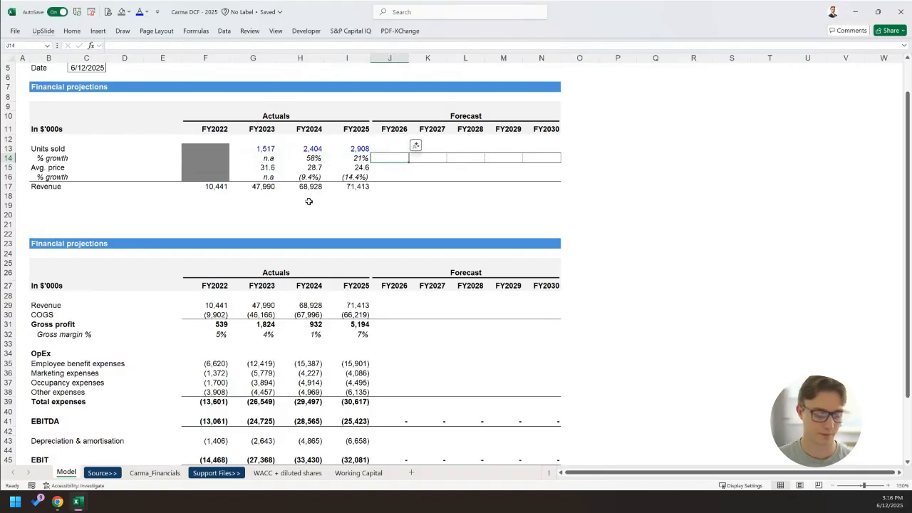
# Enter 79% as the FY2026 units sold growth in J14.
pyautogui.write('79%')
pyautogui.press('Return')
pyautogui.press('Up')
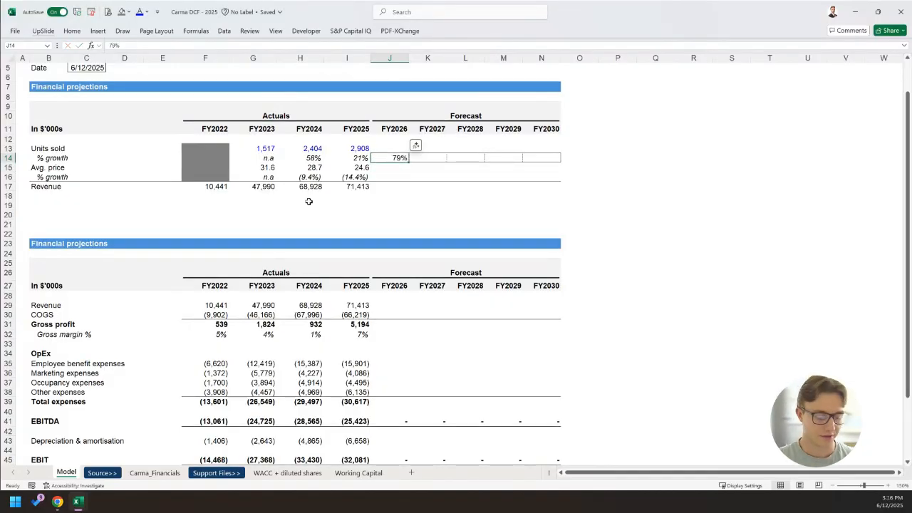
pyautogui.hotkey('alt', 'h')
pyautogui.press('f')
pyautogui.press('c')
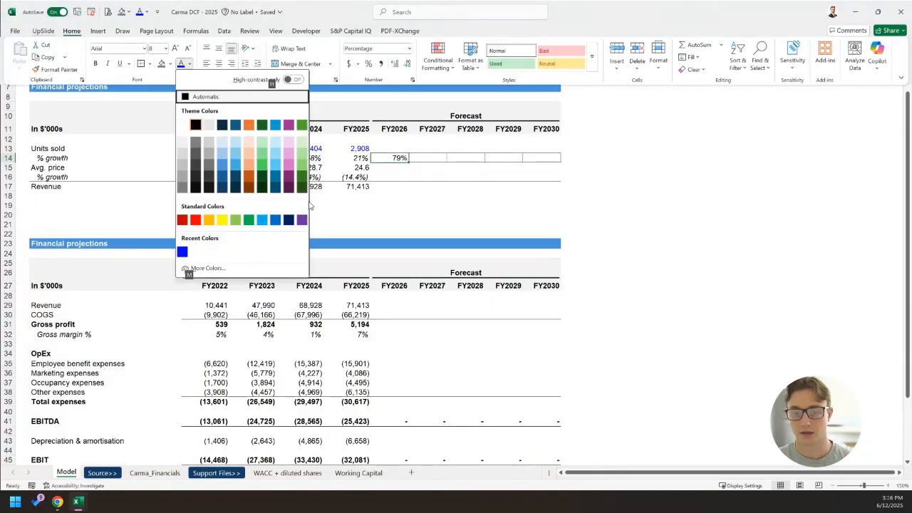
pyautogui.press('Escape')
pyautogui.press('Escape')
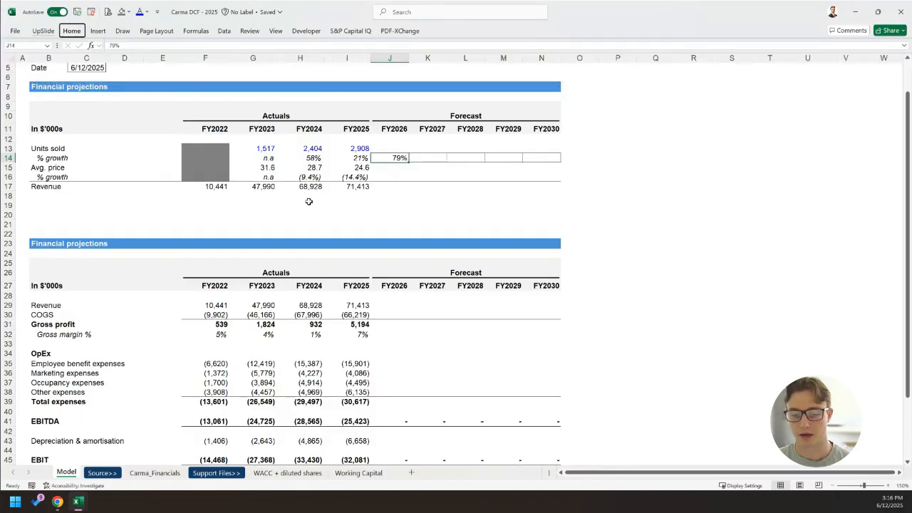
pyautogui.press('alt')
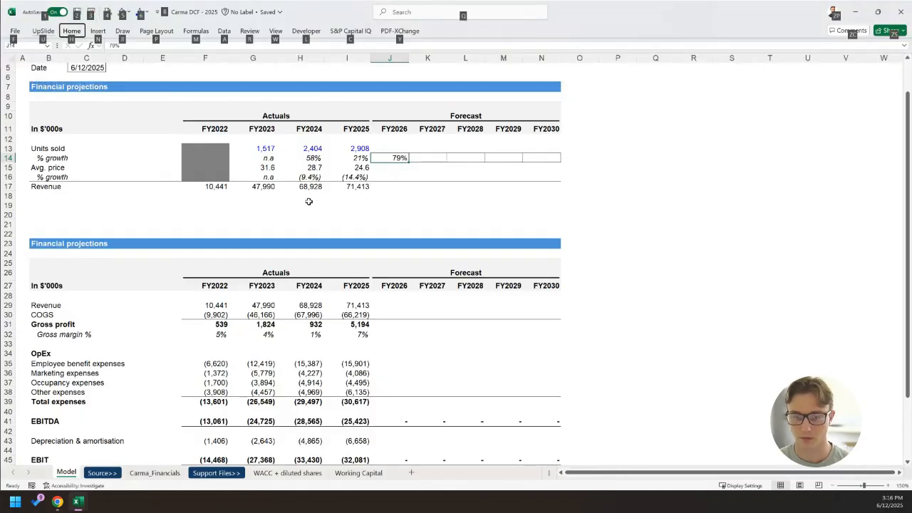
pyautogui.press('Escape')
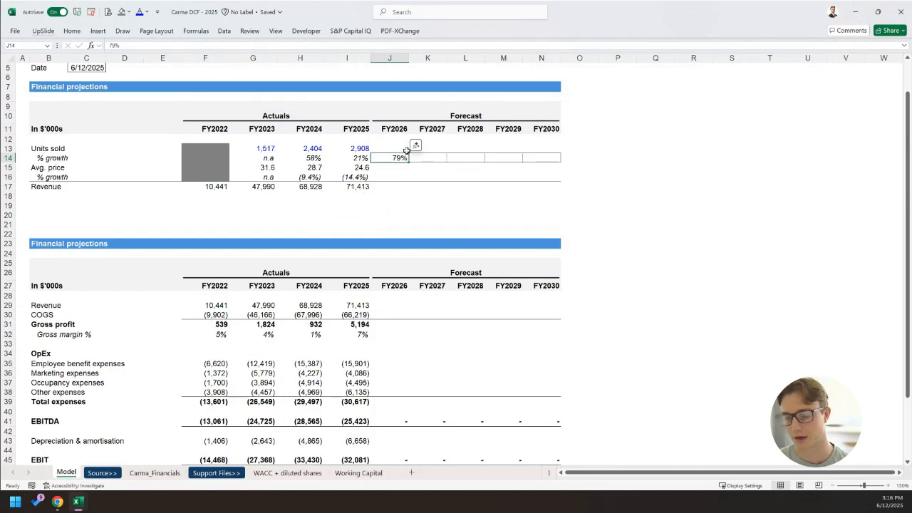
pyautogui.hotkey('ctrl', 'space')
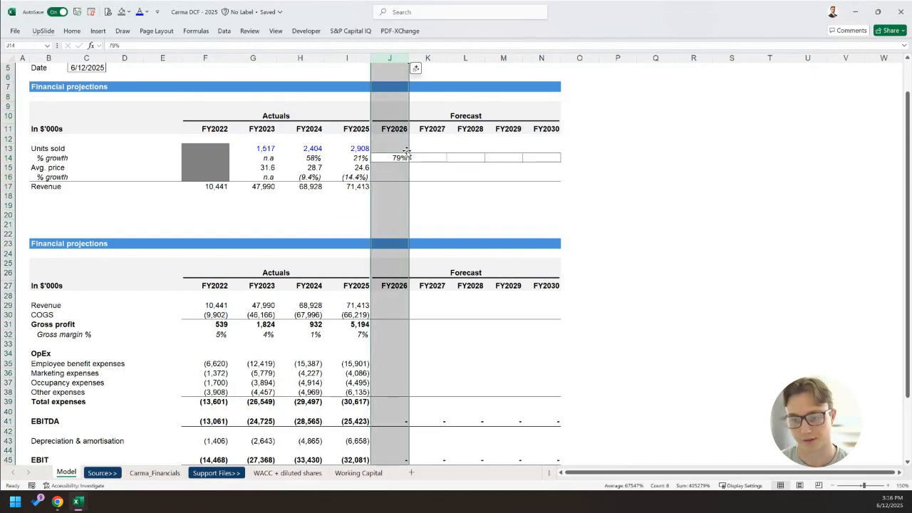
pyautogui.click(406, 152)
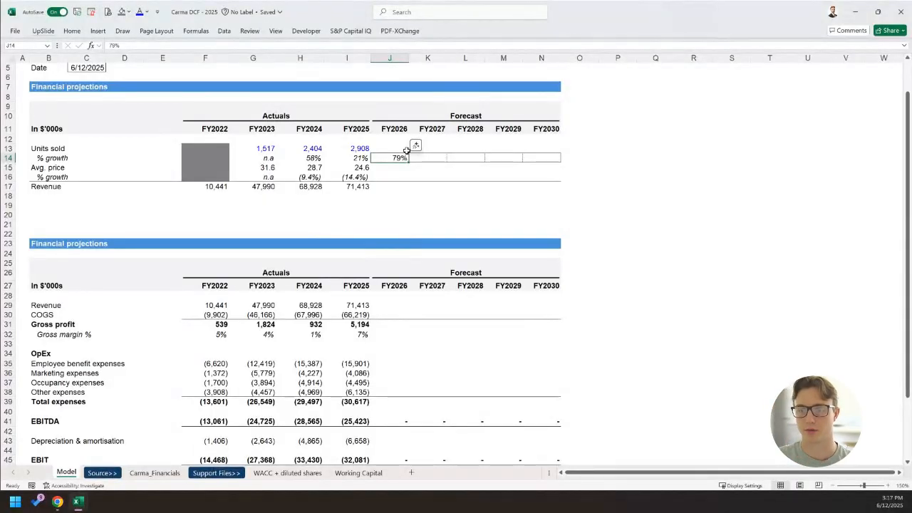
# Copy the upper Financial projections header bar from row 7 to P7, beside the projections table.
pyautogui.scroll(-3, 406, 150)
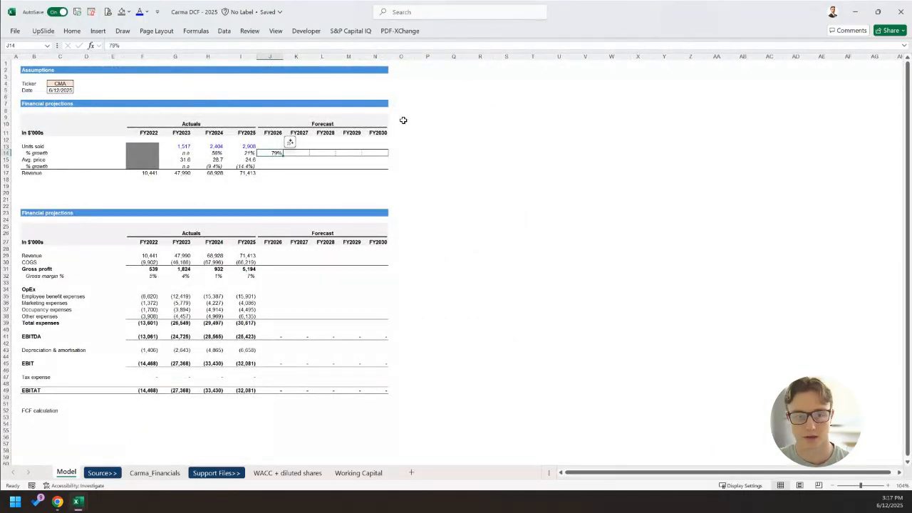
pyautogui.moveTo(22, 103); pyautogui.dragTo(87, 121)
pyautogui.hotkey('shift', 'Right')
pyautogui.hotkey('shift', 'Right')
pyautogui.hotkey('shift', 'Right')
pyautogui.hotkey('shift', 'Right')
pyautogui.hotkey('shift', 'Right')
pyautogui.hotkey('shift', 'Right')
pyautogui.hotkey('shift', 'Right')
pyautogui.hotkey('shift', 'Right')
pyautogui.hotkey('shift', 'Right')
pyautogui.hotkey('shift', 'Right')
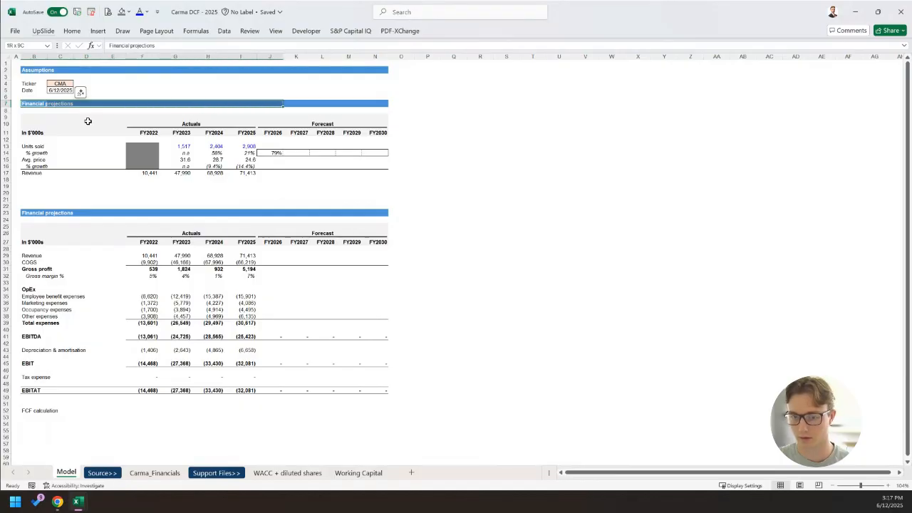
pyautogui.hotkey('shift', 'Left')
pyautogui.hotkey('ctrl', 'c')
pyautogui.press('Right')
pyautogui.press('Right')
pyautogui.press('Right')
pyautogui.press('Right')
pyautogui.press('Right')
pyautogui.press('Right')
pyautogui.press('Right')
pyautogui.press('Right')
pyautogui.press('Right')
pyautogui.press('Right')
pyautogui.press('Right')
pyautogui.press('Right')
pyautogui.press('Right')
pyautogui.press('Right')
pyautogui.press('Right')
pyautogui.press('Return')
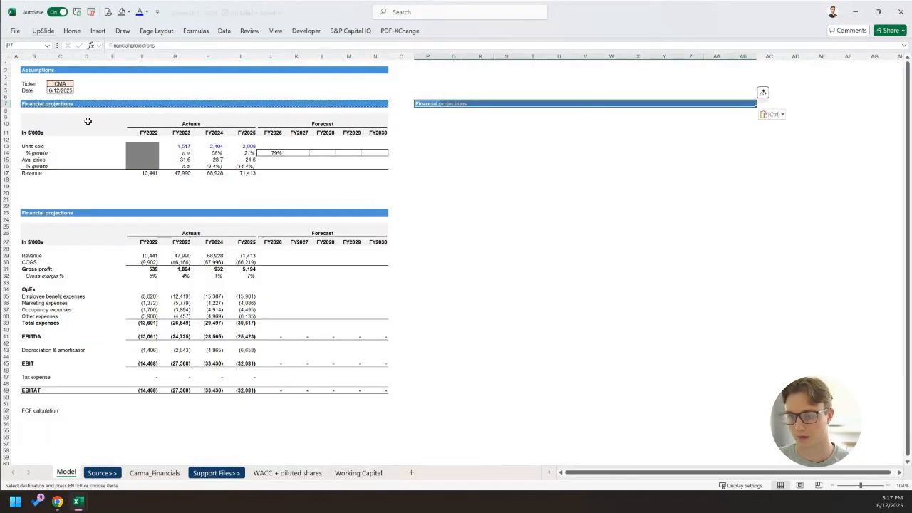
# Rename the copied header in P7 as Scenarios and enter the subheading Revenue in P9.
pyautogui.press('Left')
pyautogui.press('Right')
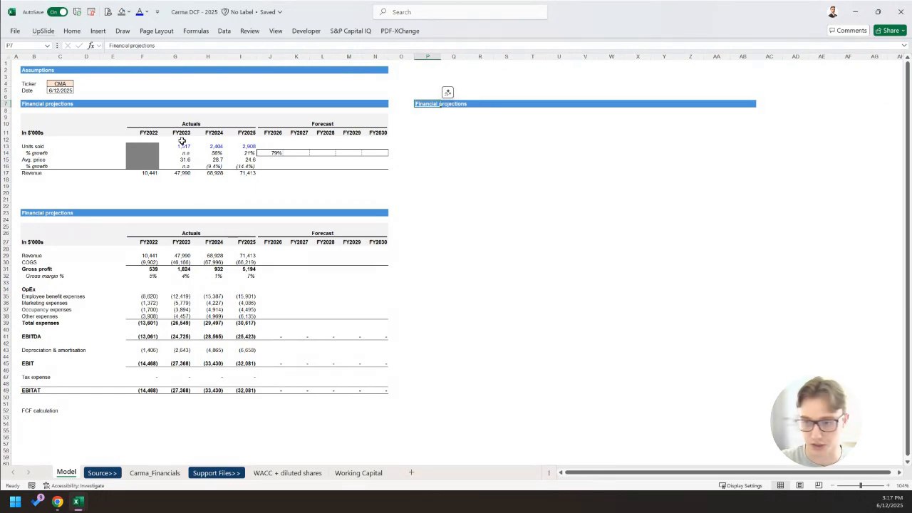
pyautogui.write('Scenarios')
pyautogui.press('Return')
pyautogui.press('Down')
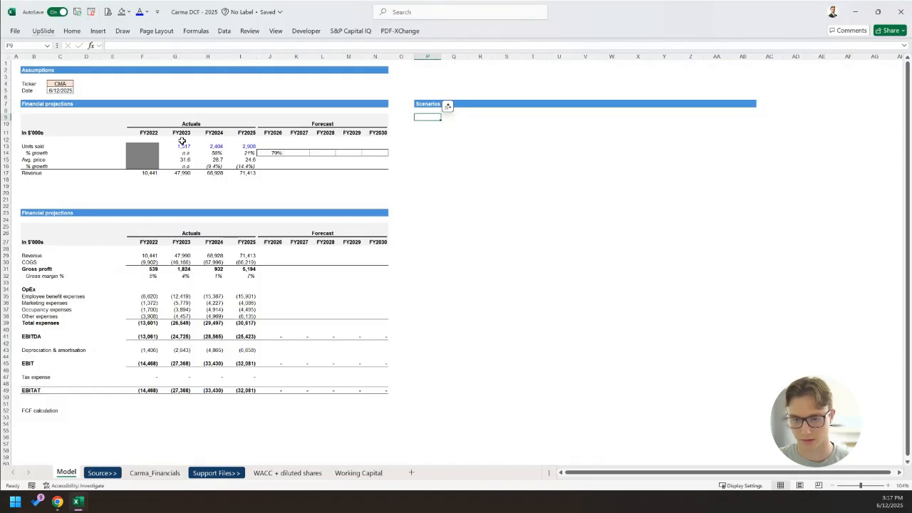
pyautogui.write('Revenue')
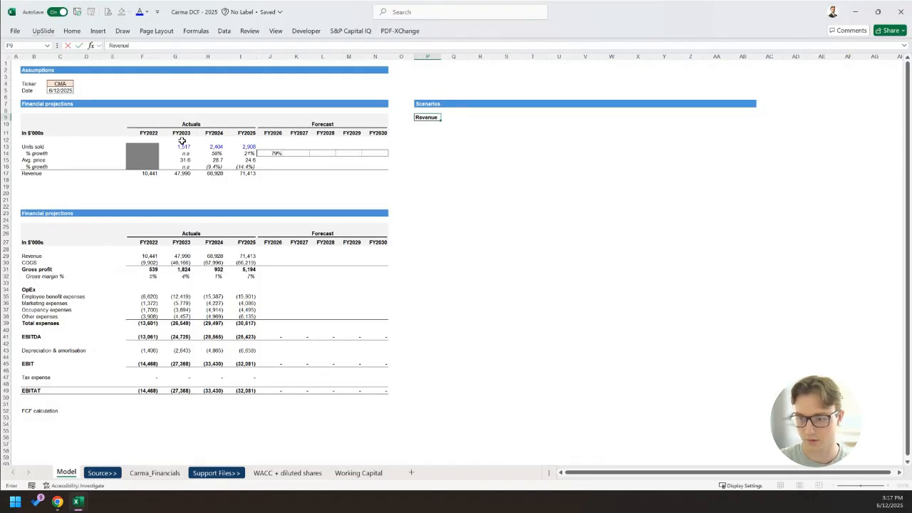
pyautogui.press('Right')
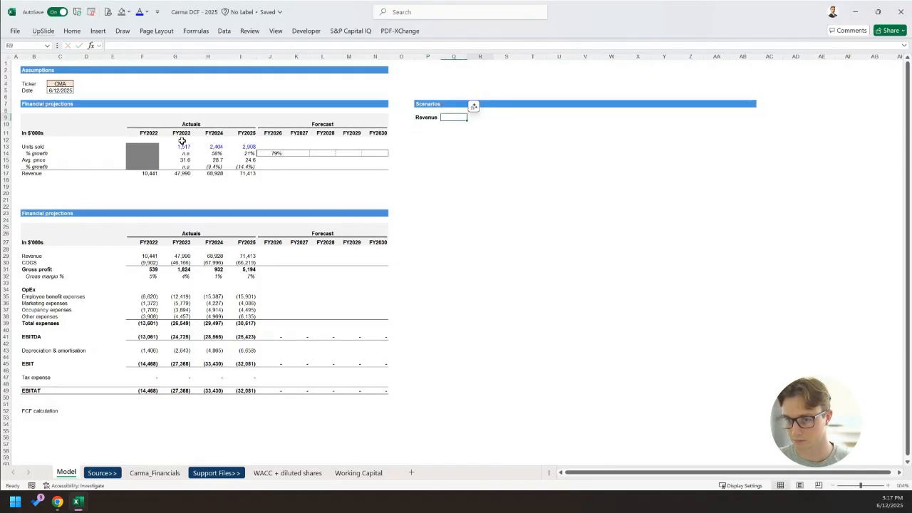
pyautogui.press('Left')
pyautogui.press('Down')
pyautogui.press('Down')
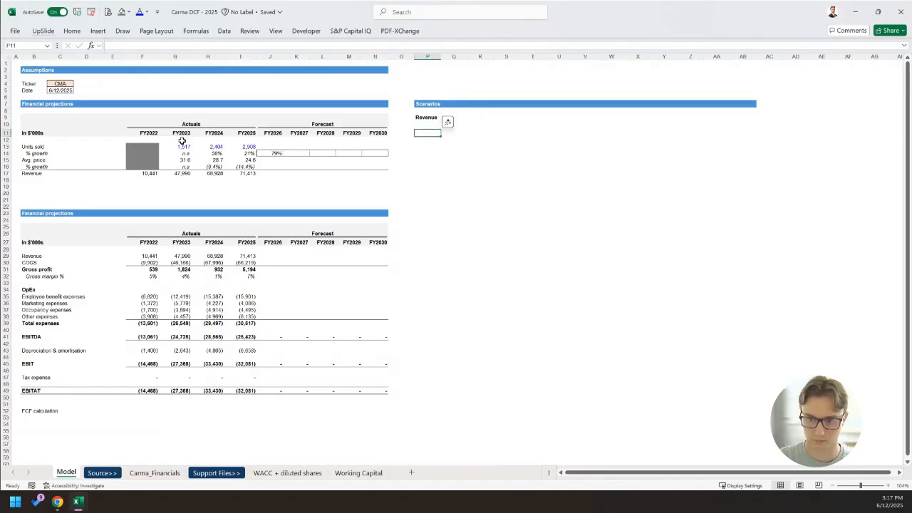
pyautogui.press('Up')
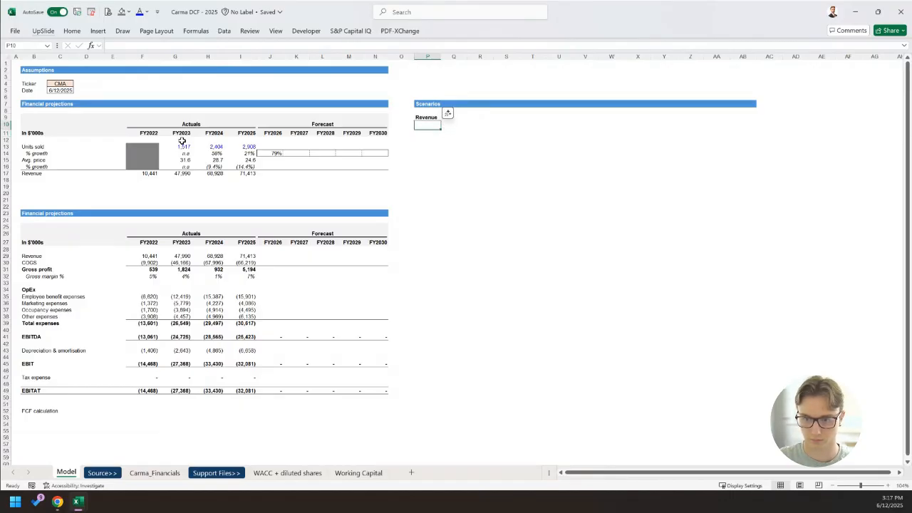
pyautogui.write('Base')
pyautogui.press('Up')
pyautogui.press('Down')
pyautogui.press('Up')
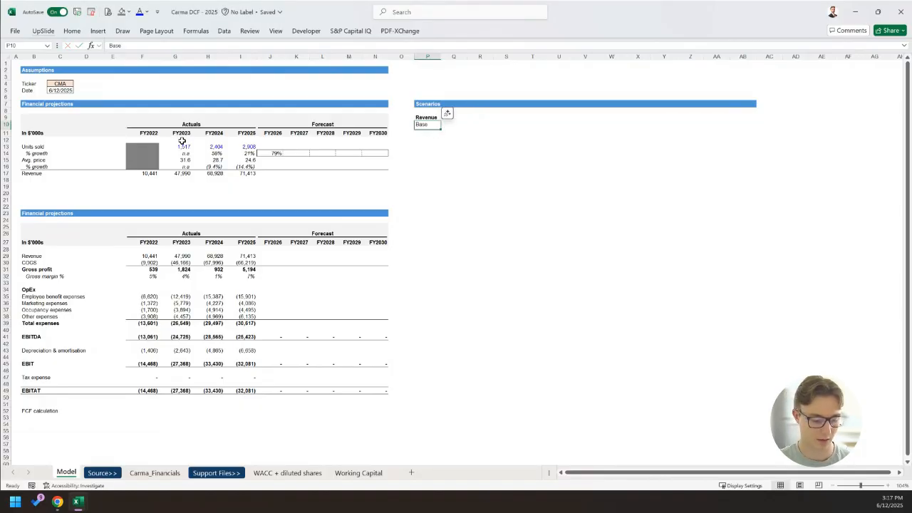
pyautogui.write('Mana')
pyautogui.press('Return')
pyautogui.press('Up')
# List the scenarios Downside, Conservative, Management and Upside under Revenue in P10:P13.
pyautogui.write('D')
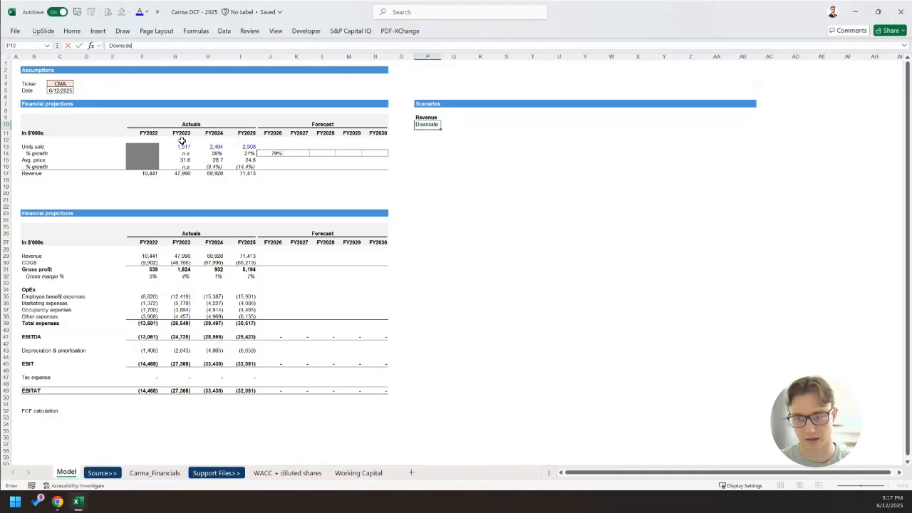
pyautogui.press('Return')
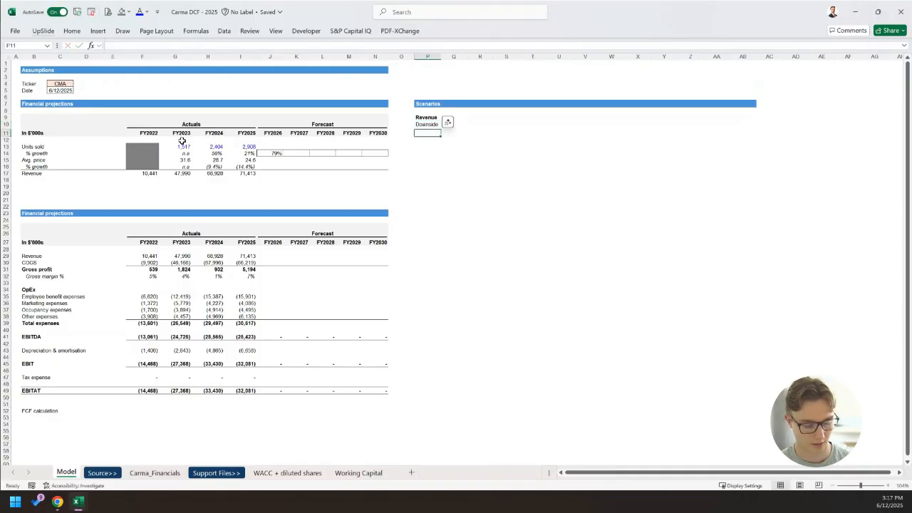
pyautogui.write('Con')
pyautogui.write('ver')
pyautogui.press('BackSpace')
pyautogui.press('BackSpace')
pyautogui.press('BackSpace')
pyautogui.write('serv')
pyautogui.press('Return')
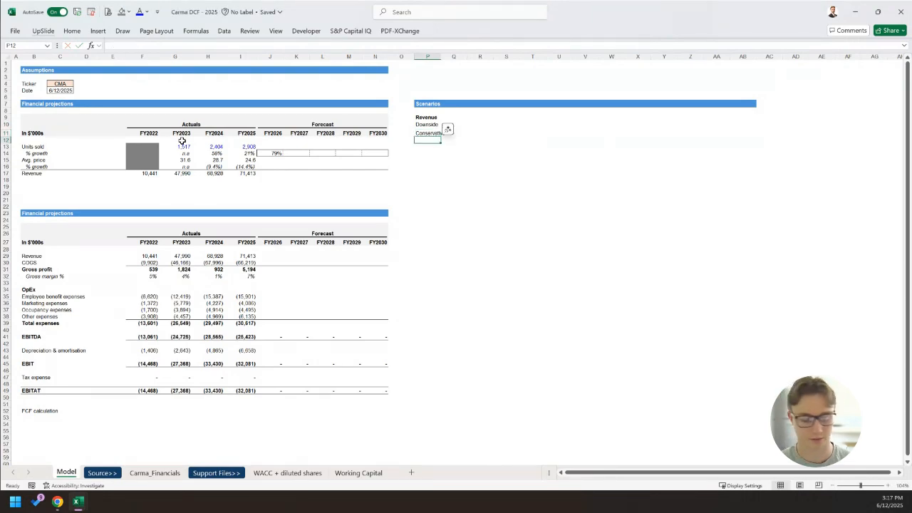
pyautogui.write('Management')
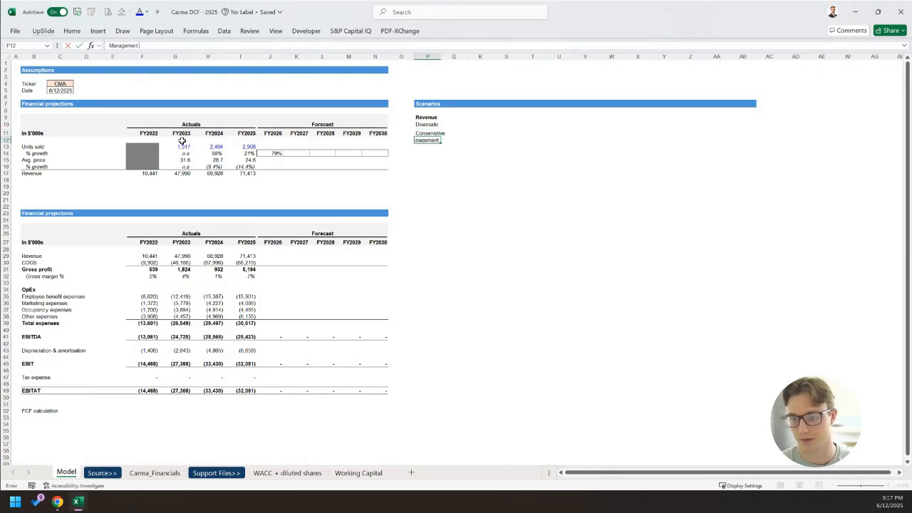
pyautogui.press('Return')
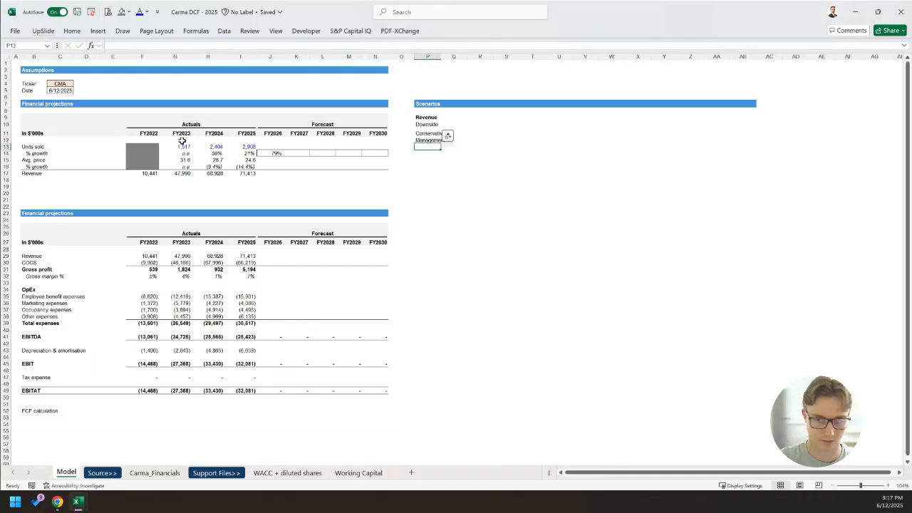
pyautogui.write('Update')
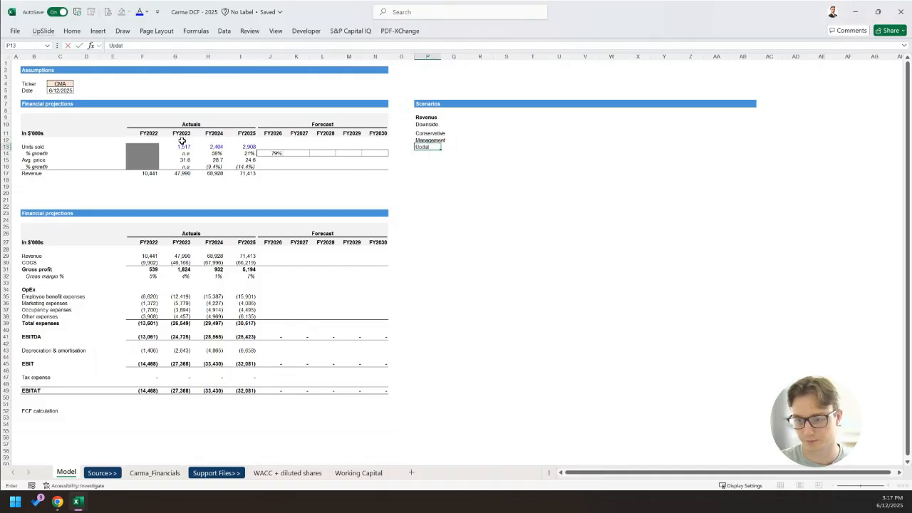
pyautogui.press('Up')
# Move the Revenue heading and its four scenario labels from P9:P13 down to P12:P16.
pyautogui.press('Up')
pyautogui.press('Up')
pyautogui.press('Up')
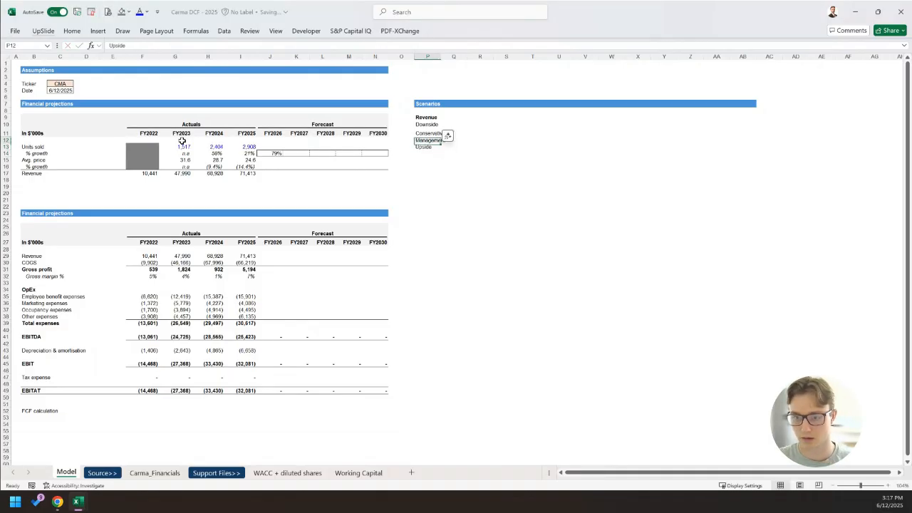
pyautogui.press('Left')
pyautogui.press('Down')
pyautogui.press('Right')
pyautogui.press('Up')
pyautogui.hotkey('shift', 'Down')
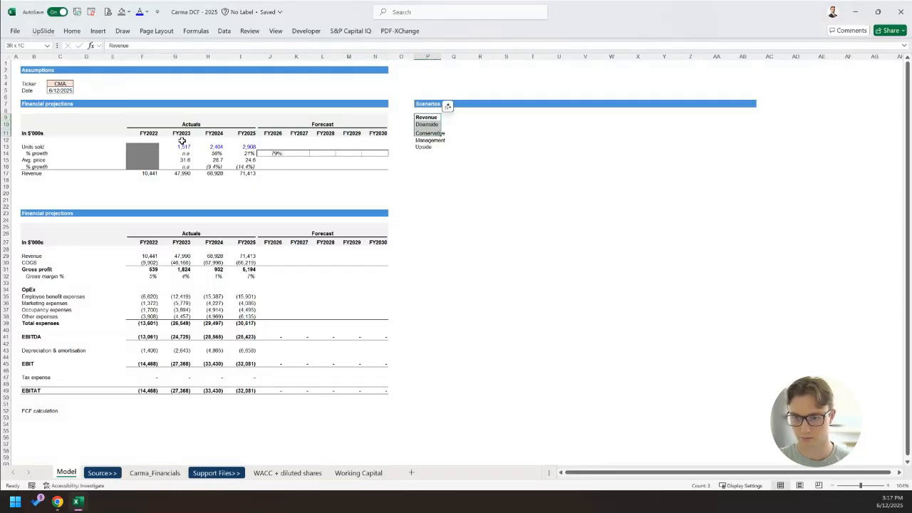
pyautogui.hotkey('ctrl', 'c')
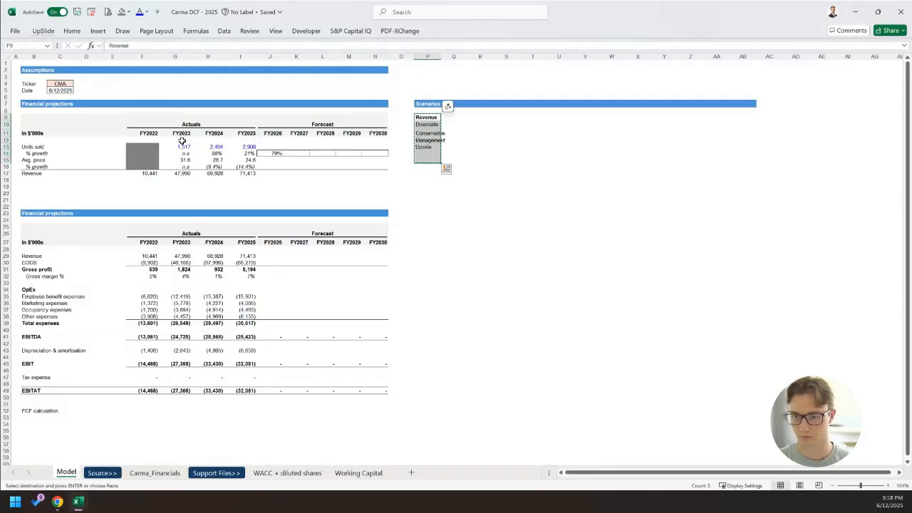
pyautogui.press('Down')
pyautogui.press('Down')
pyautogui.press('Down')
pyautogui.press('Down')
pyautogui.hotkey('ctrl', 'shift', 'Up')
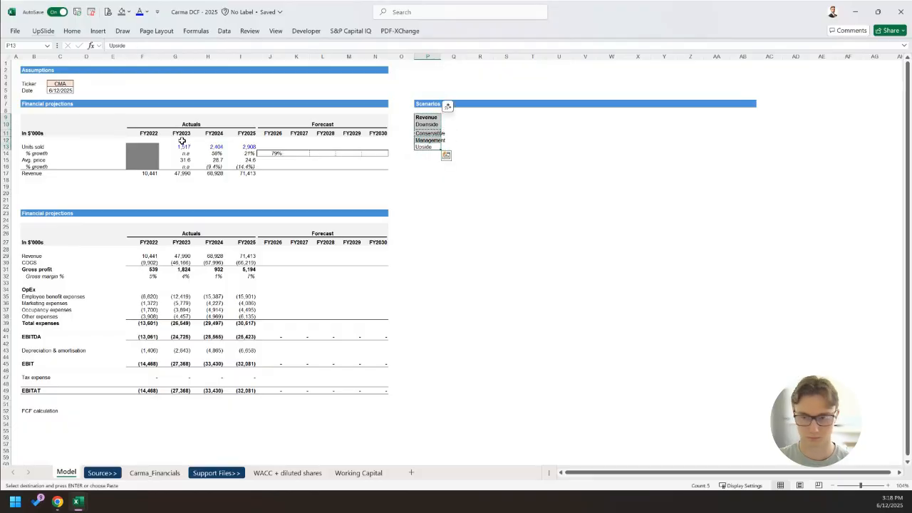
pyautogui.press('Up')
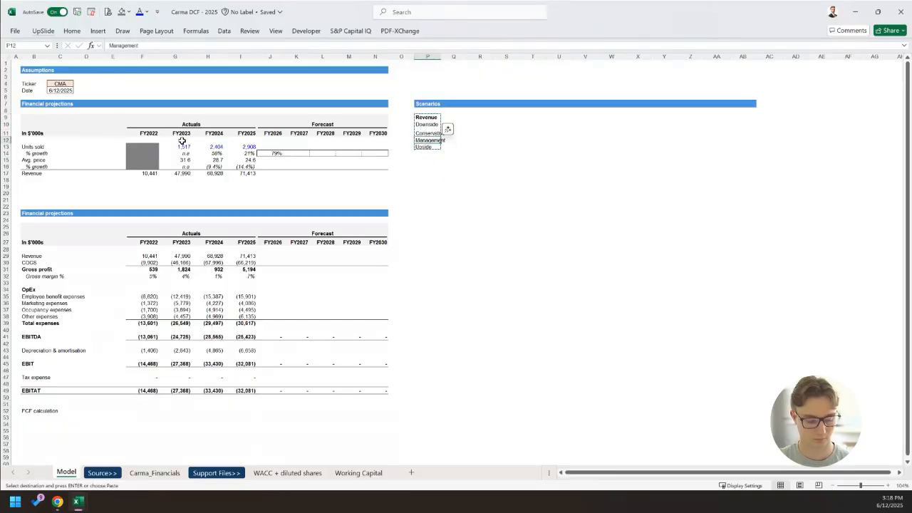
pyautogui.hotkey('ctrl', 'v')
# Shift the Revenue heading and scenario list up one row so the heading sits in P11, level with the projections year headers.
pyautogui.press('Up')
pyautogui.press('Down')
pyautogui.hotkey('ctrl', 'shift', 'Down')
pyautogui.hotkey('ctrl', 'c')
pyautogui.press('Up')
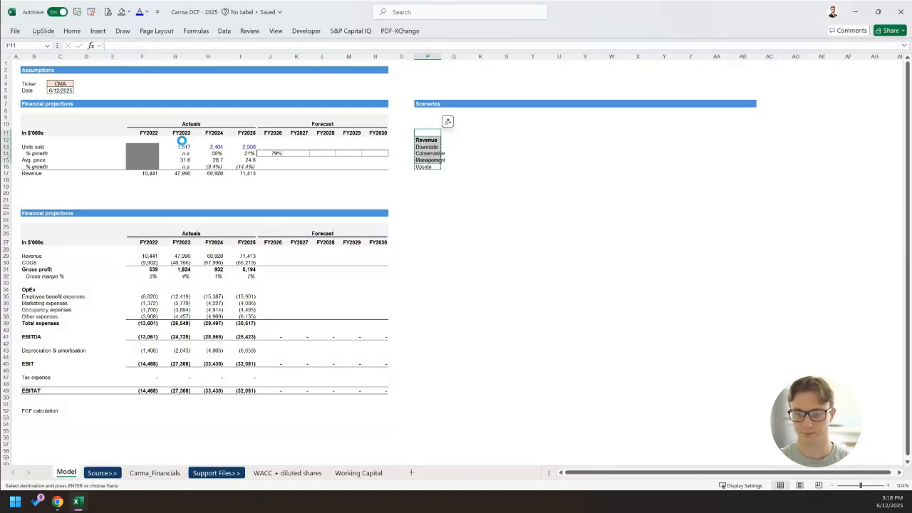
pyautogui.hotkey('ctrl', 'v')
pyautogui.press('Down')
pyautogui.hotkey('ctrl', 'shift', 'Down')
pyautogui.hotkey('ctrl', 'c')
pyautogui.press('Up')
pyautogui.press('Left')
pyautogui.hotkey('ctrl', 'v')
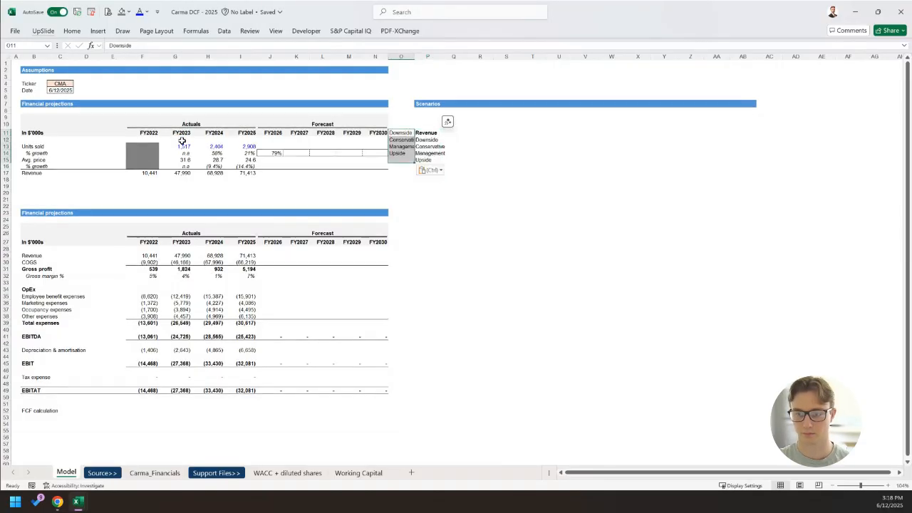
pyautogui.press('Left')
pyautogui.press('Right')
pyautogui.hotkey('ctrl', 'shift', 'Down')
pyautogui.press('Delete')
# Copy the forecast year headers J11:N11 into R10:V10 of the Scenarios section.
pyautogui.press('Left')
pyautogui.hotkey('shift', 'Left')
pyautogui.hotkey('shift', 'Left')
pyautogui.hotkey('shift', 'Left')
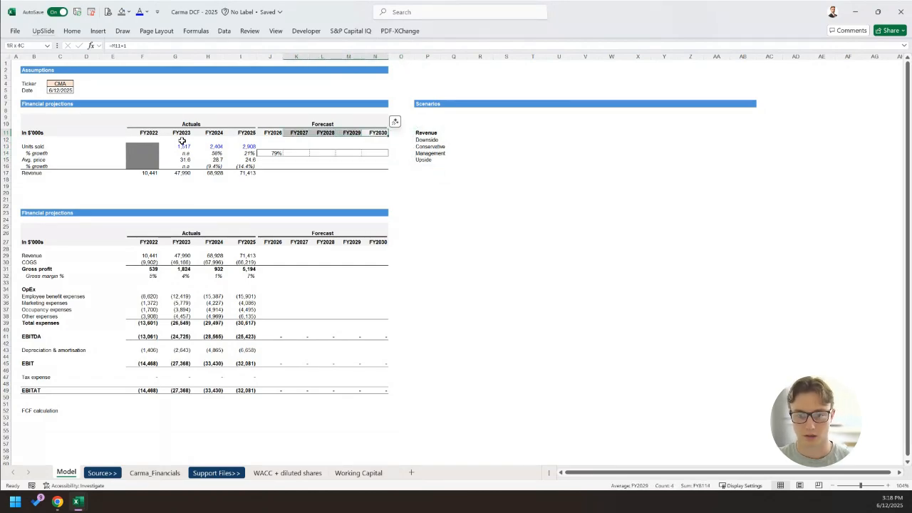
pyautogui.hotkey('ctrl', 'shift', 'Left')
pyautogui.hotkey('shift', 'Right')
pyautogui.hotkey('shift', 'Right')
pyautogui.hotkey('shift', 'Right')
pyautogui.hotkey('shift', 'Right')
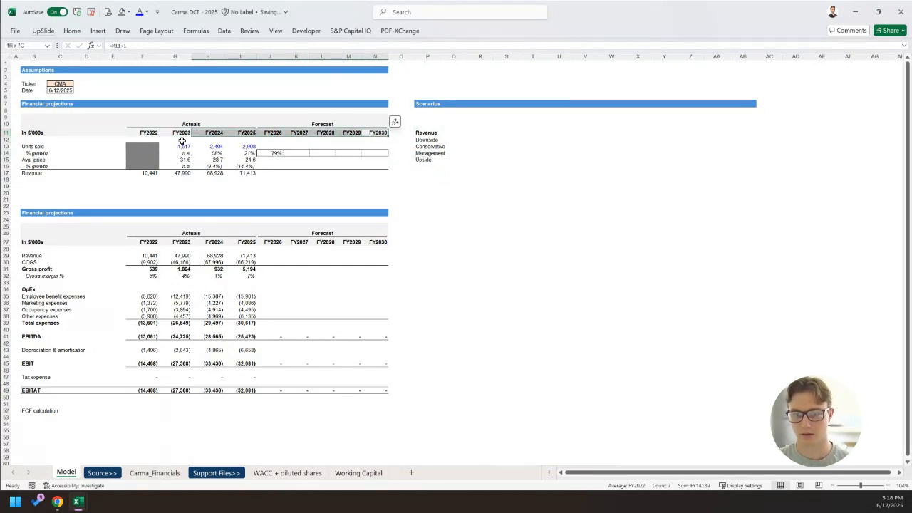
pyautogui.hotkey('ctrl', 'c')
pyautogui.press('Right')
pyautogui.press('Right')
pyautogui.press('Right')
pyautogui.press('Right')
pyautogui.press('Up')
pyautogui.press('Left')
pyautogui.press('Right')
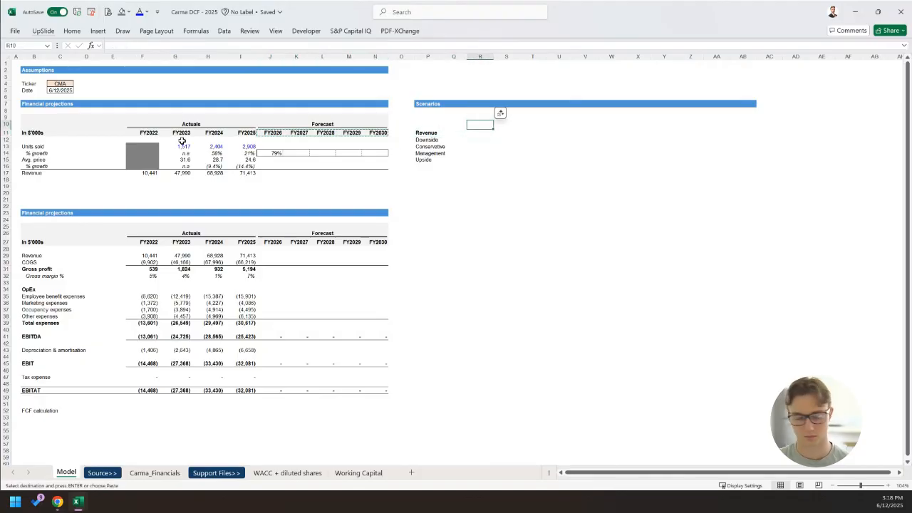
pyautogui.hotkey('ctrl', 'v')
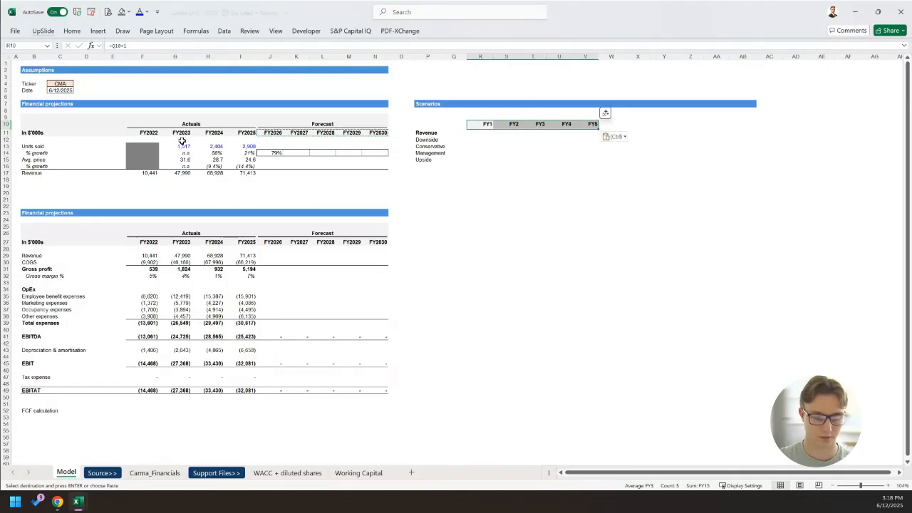
# Link the first scenario year header in R10 to the FY2026 header in J11.
pyautogui.write('=')
pyautogui.press('Left')
pyautogui.press('Down')
pyautogui.press('Left')
pyautogui.press('Left')
pyautogui.press('Left')
pyautogui.press('Left')
pyautogui.press('Left')
pyautogui.press('Left')
pyautogui.press('Left')
pyautogui.press('Return')
# Move the four scenario labels down one row to P13:P16, leaving a blank row under Revenue.
pyautogui.press('Up')
pyautogui.press('Down')
pyautogui.press('Right')
pyautogui.press('Left')
pyautogui.press('Down')
pyautogui.press('Left')
pyautogui.press('Left')
pyautogui.press('Down')
pyautogui.press('Up')
pyautogui.hotkey('shift', 'Down')
pyautogui.hotkey('shift', 'Down')
pyautogui.hotkey('shift', 'Down')
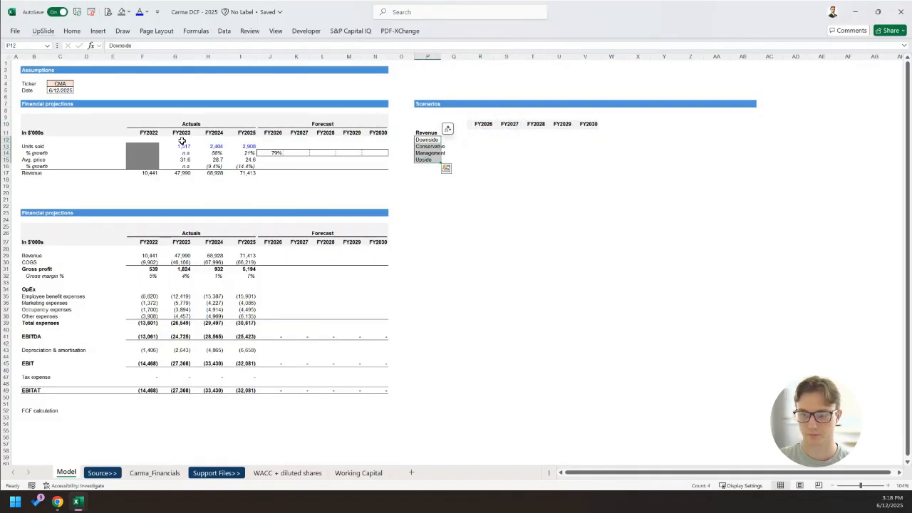
pyautogui.hotkey('ctrl', 'x')
pyautogui.press('Down')
pyautogui.hotkey('ctrl', 'v')
# Add an outside border around the Revenue row cells R11:V11.
pyautogui.press('Up')
pyautogui.press('Up')
pyautogui.press('Right')
pyautogui.press('Right')
pyautogui.hotkey('shift', 'Right')
pyautogui.hotkey('shift', 'Right')
pyautogui.hotkey('shift', 'Right')
pyautogui.hotkey('shift', 'Right')
pyautogui.press('alt')
pyautogui.press('h')
pyautogui.press('b')
pyautogui.press('s')
# Apply dashed borders to every cell of the scenario input grid R13:V16.
pyautogui.press('Left')
pyautogui.press('Right')
pyautogui.press('Down')
pyautogui.press('Down')
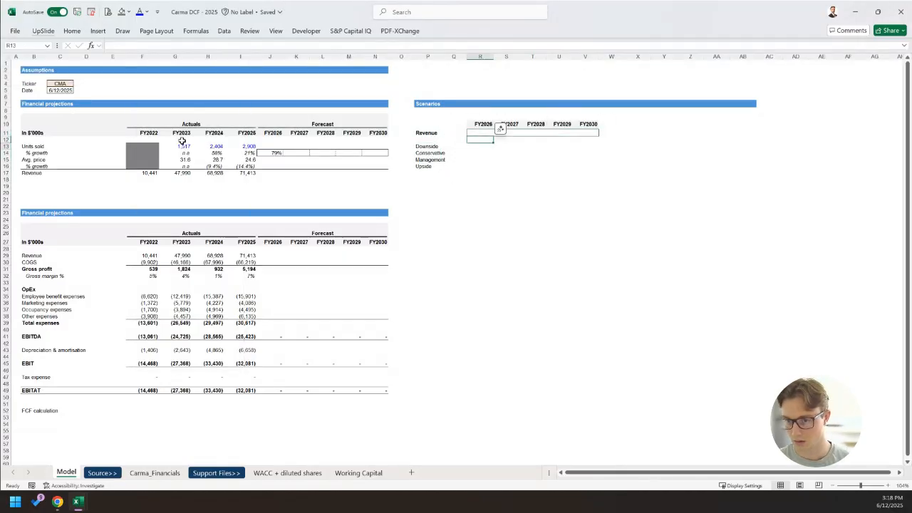
pyautogui.hotkey('shift', 'Down')
pyautogui.hotkey('shift', 'Down')
pyautogui.hotkey('shift', 'Down')
pyautogui.hotkey('shift', 'Right')
pyautogui.hotkey('shift', 'Right')
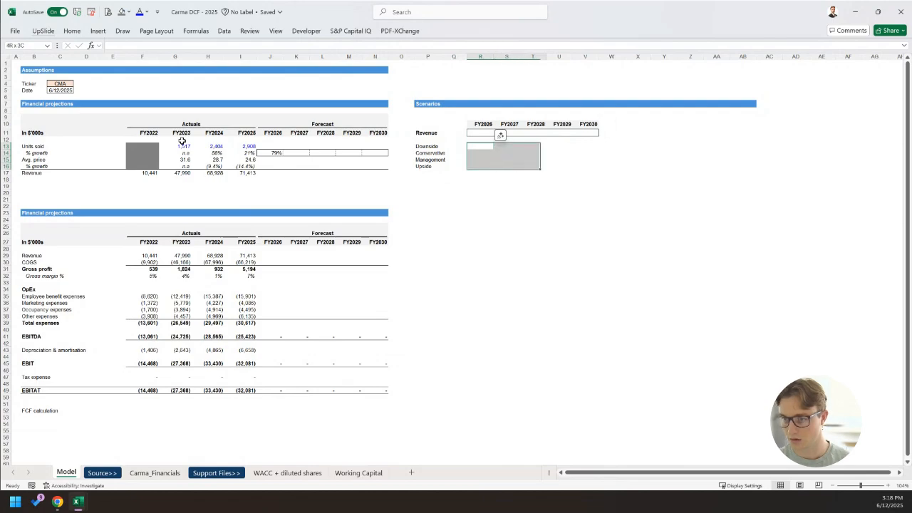
pyautogui.hotkey('shift', 'Right')
pyautogui.hotkey('shift', 'Right')
pyautogui.press('alt')
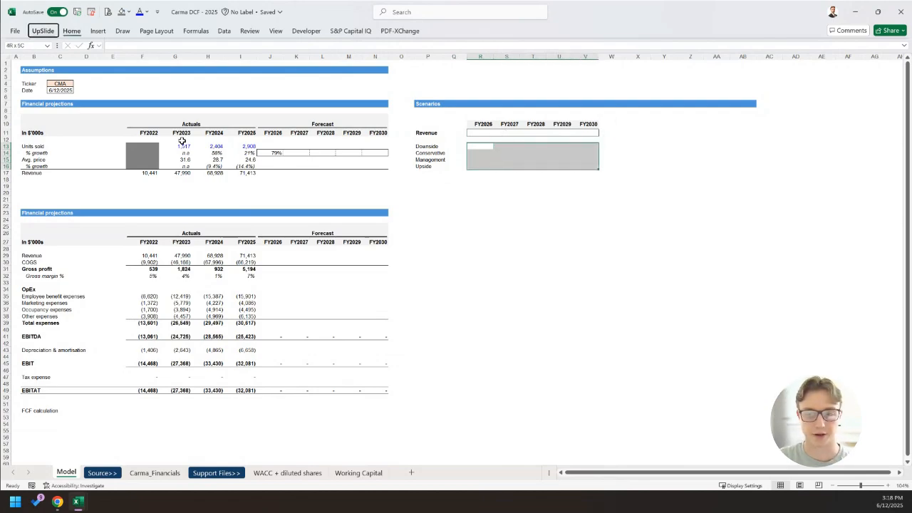
pyautogui.press('b')
pyautogui.press('y')
pyautogui.press('Down')
pyautogui.press('Return')
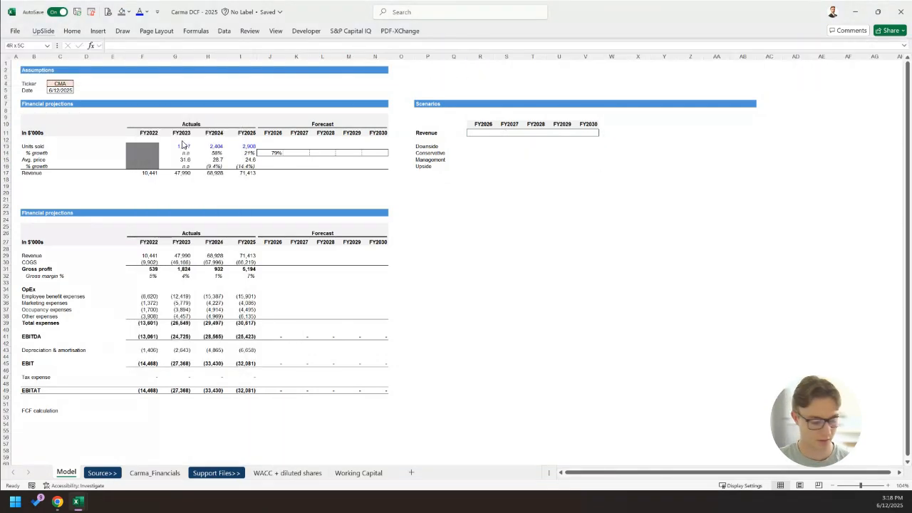
pyautogui.press('alt')
pyautogui.press('h')
pyautogui.press('b')
pyautogui.press('a')
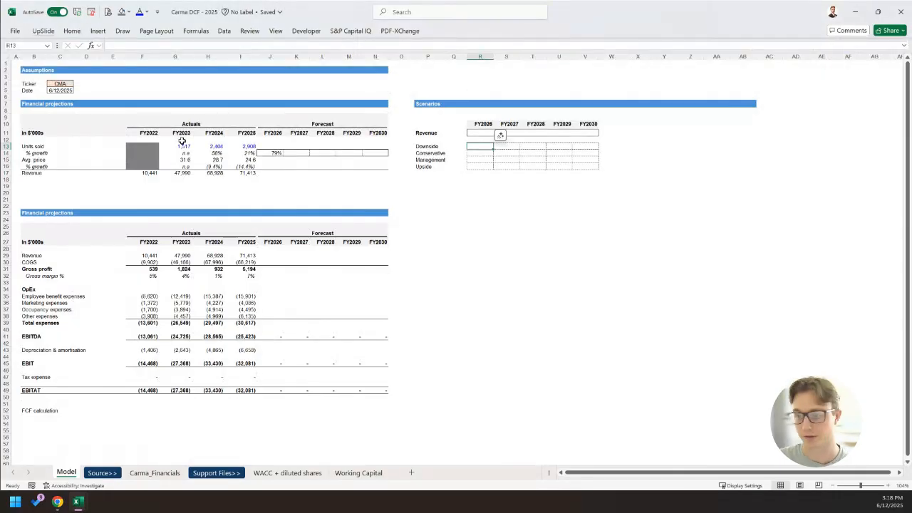
pyautogui.keyDown('ctrl'); pyautogui.scroll(1, 452, 210); pyautogui.keyUp('ctrl')
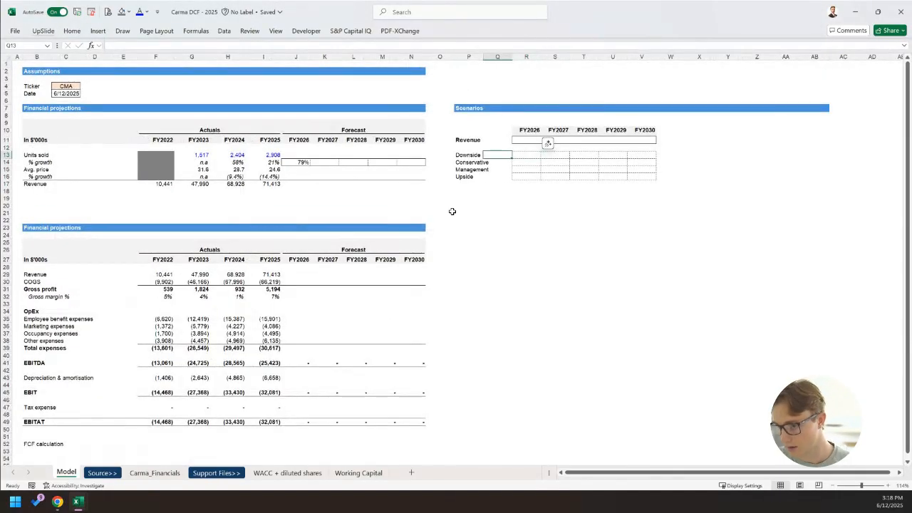
pyautogui.press('Left')
pyautogui.press('Right')
pyautogui.press('Up')
pyautogui.press('Up')
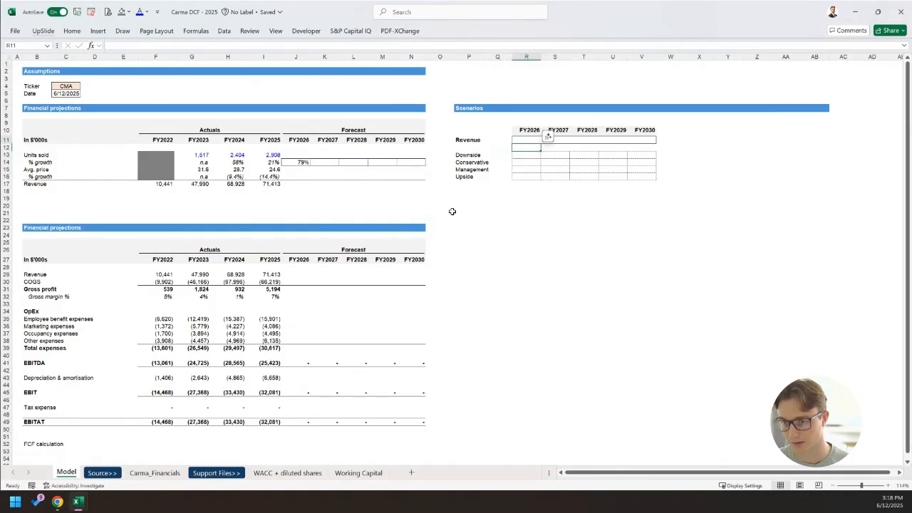
# Insert four blank rows above the upper Financial projections header in row 7.
pyautogui.click(50, 107)
pyautogui.hotkey('shift', 'space')
pyautogui.hotkey('shift', 'Down')
pyautogui.hotkey('shift', 'Down')
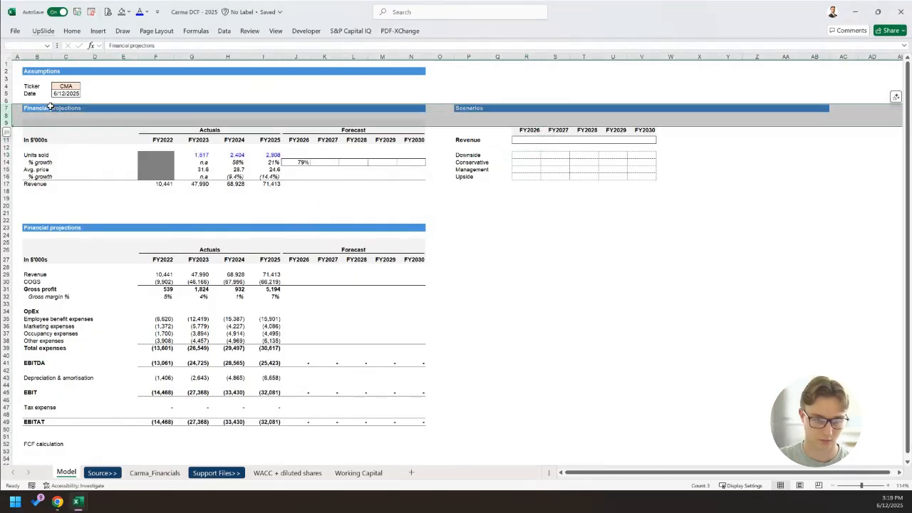
pyautogui.click(50, 107)
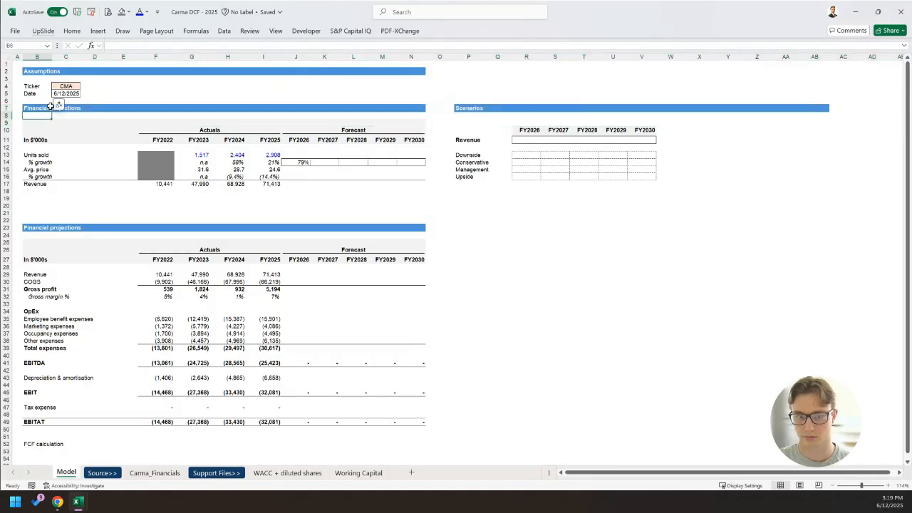
pyautogui.hotkey('shift', 'space')
pyautogui.hotkey('shift', 'Down')
pyautogui.hotkey('shift', 'Down')
pyautogui.hotkey('shift', 'Down')
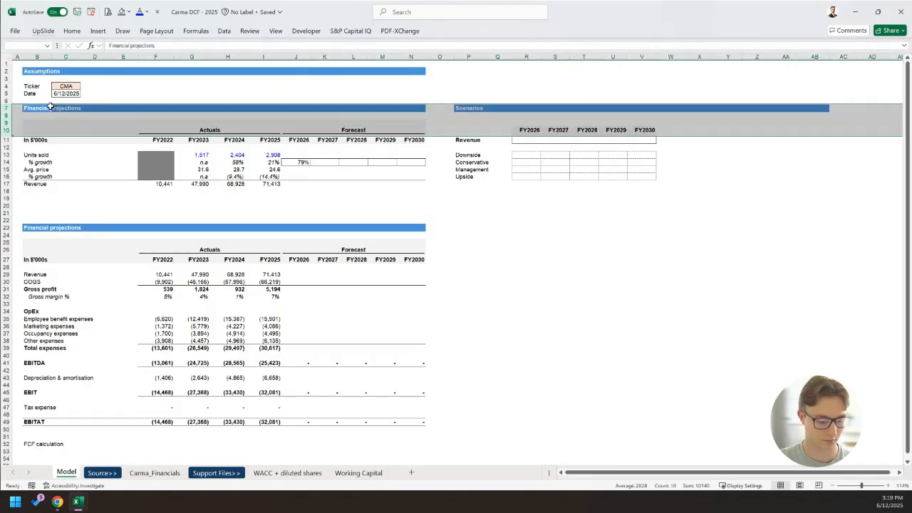
pyautogui.write('=MIN(r')
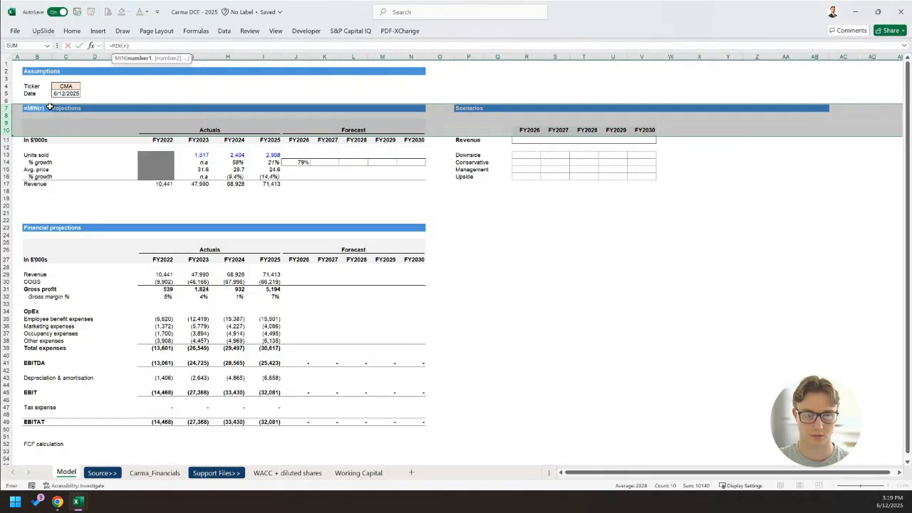
pyautogui.press('Escape')
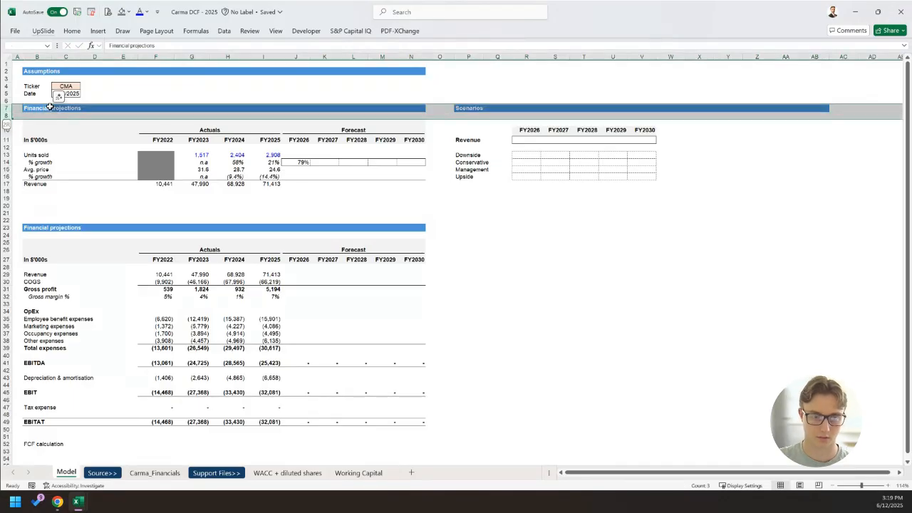
pyautogui.hotkey('ctrl', '+')
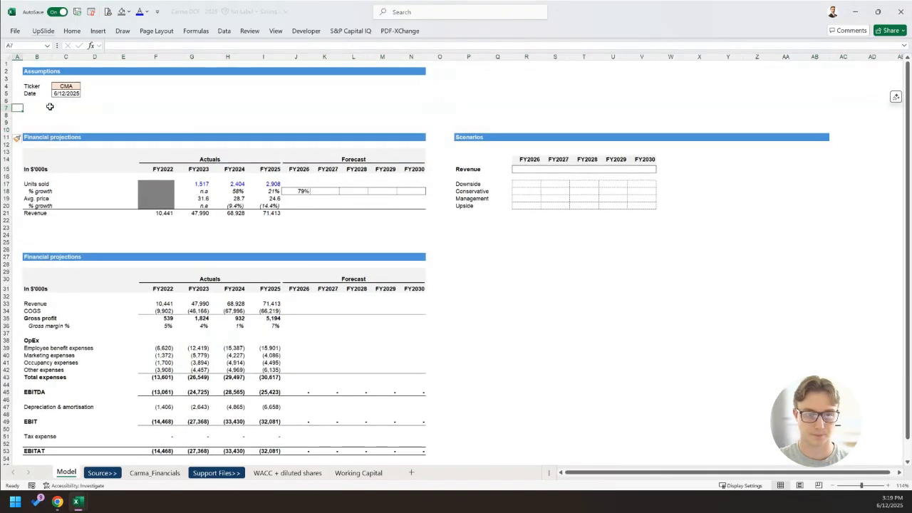
# Enter the label Scenario: in B7 of the Assumptions section.
pyautogui.write('Scenario')
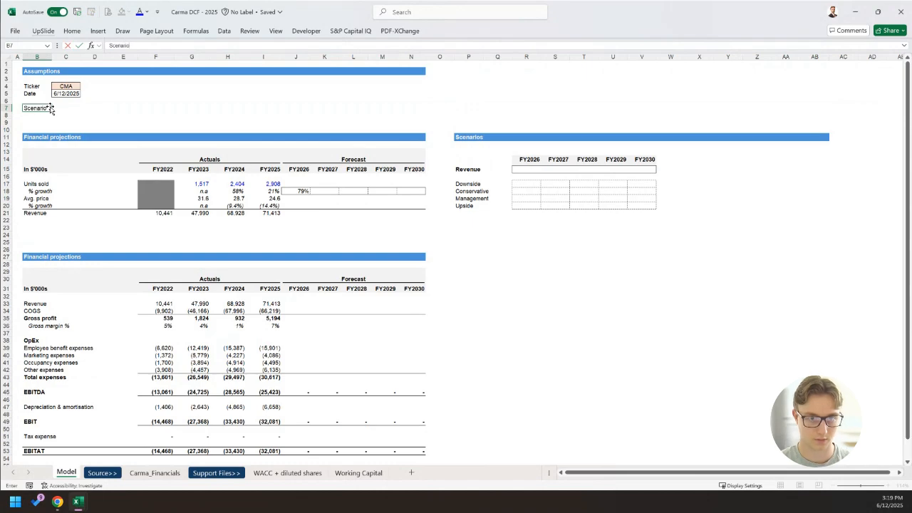
pyautogui.write(':')
pyautogui.hotkey('ctrl', 'Return')
pyautogui.click(52, 109)
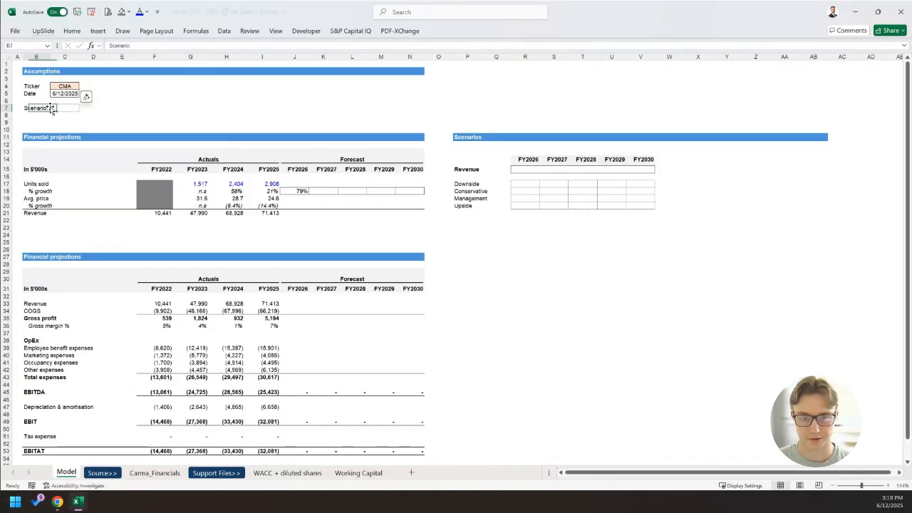
# Add an outside border to the scenario selector cell C7.
pyautogui.press('alt')
pyautogui.press('h')
pyautogui.press('b')
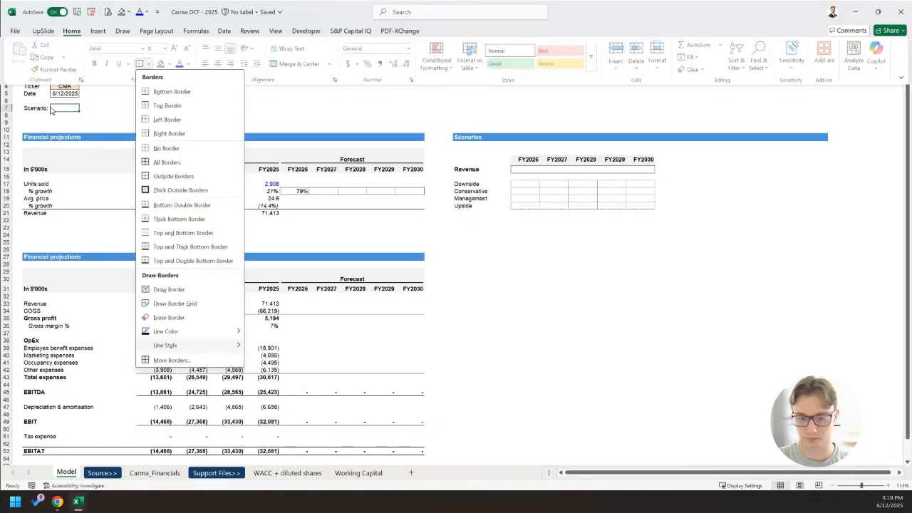
pyautogui.press('s')
pyautogui.press('Left')
pyautogui.press('Right')
pyautogui.press('Down')
pyautogui.press('Up')
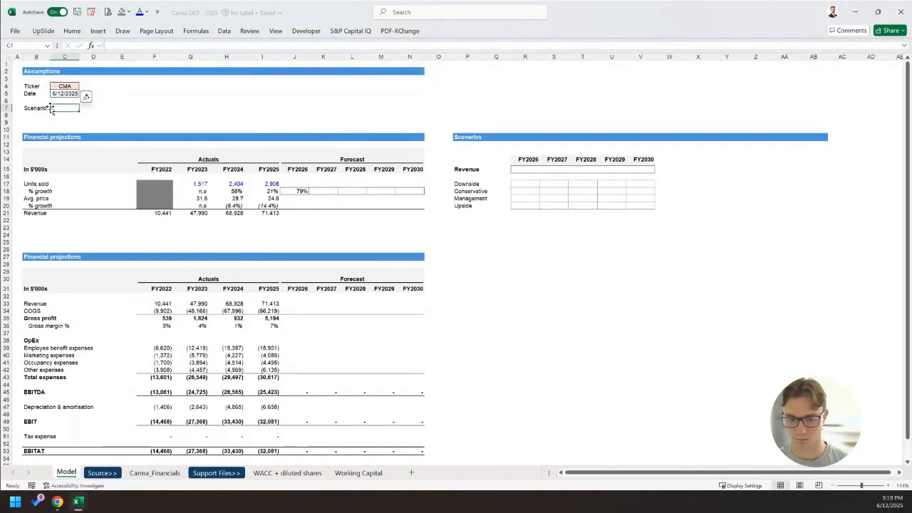
# Set the scenario selector cell C7 to 1.
pyautogui.write('1')
pyautogui.press('Return')
# Enter 79% as the Management growth rate for FY2026 in R19 of the scenario grid.
pyautogui.press('Right')
pyautogui.press('Right')
pyautogui.press('Right')
pyautogui.press('Right')
pyautogui.press('Right')
pyautogui.press('Right')
pyautogui.press('Right')
pyautogui.press('Right')
pyautogui.press('Right')
pyautogui.press('Right')
pyautogui.press('Right')
pyautogui.press('Down')
pyautogui.press('Down')
pyautogui.press('Down')
pyautogui.press('Down')
pyautogui.press('Down')
pyautogui.press('Down')
pyautogui.press('Down')
pyautogui.press('Down')
pyautogui.press('Right')
pyautogui.press('Right')
pyautogui.press('Down')
pyautogui.press('Down')
pyautogui.press('Right')
pyautogui.press('Right')
pyautogui.press('Right')
pyautogui.press('Left')
pyautogui.press('Down')
pyautogui.write('7')
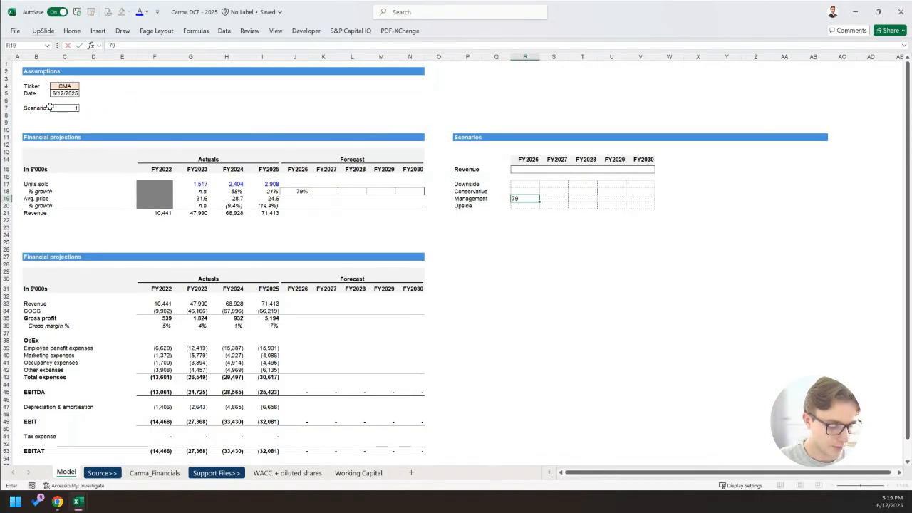
pyautogui.write('9')
pyautogui.press('Return')
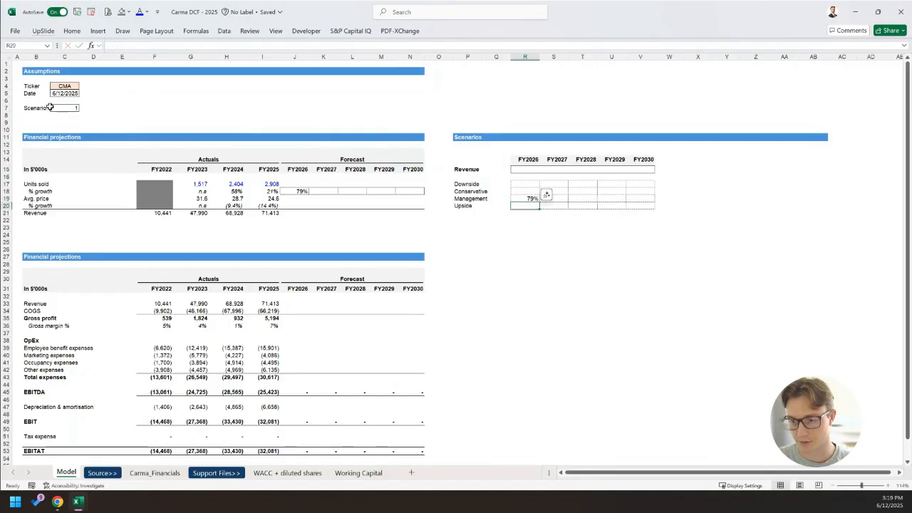
# Apply a blue font colour to the whole scenario input grid R17:V20.
pyautogui.hotkey('shift', 'Up')
pyautogui.hotkey('shift', 'Up')
pyautogui.hotkey('shift', 'Up')
pyautogui.hotkey('shift', 'Right')
pyautogui.hotkey('shift', 'Right')
pyautogui.hotkey('shift', 'Right')
pyautogui.hotkey('shift', 'Right')
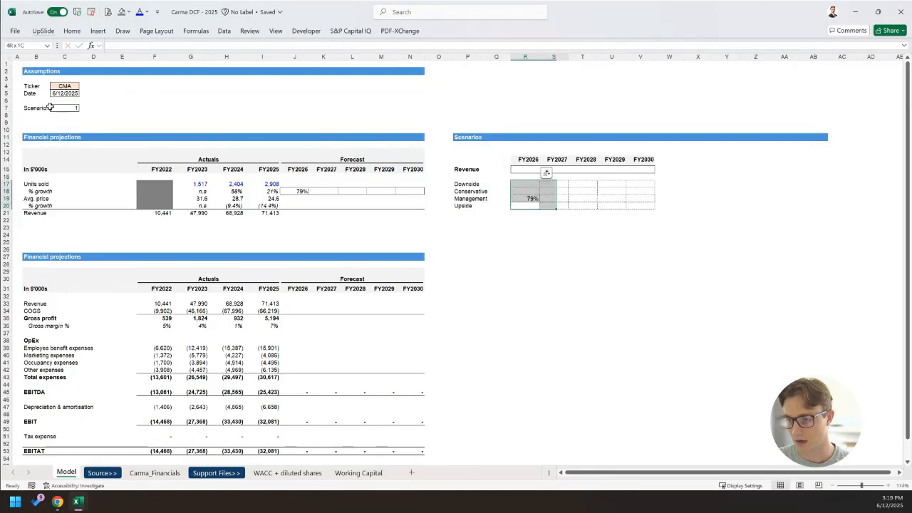
pyautogui.press('alt')
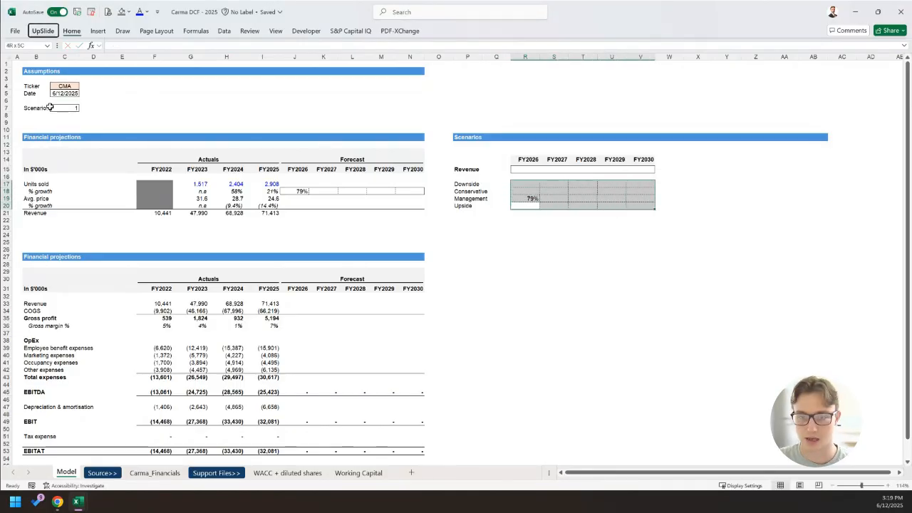
pyautogui.press('h')
pyautogui.press('f')
pyautogui.press('c')
pyautogui.press('Up')
pyautogui.press('Up')
pyautogui.press('Return')
pyautogui.press('Left')
pyautogui.press('Right')
pyautogui.press('Up')
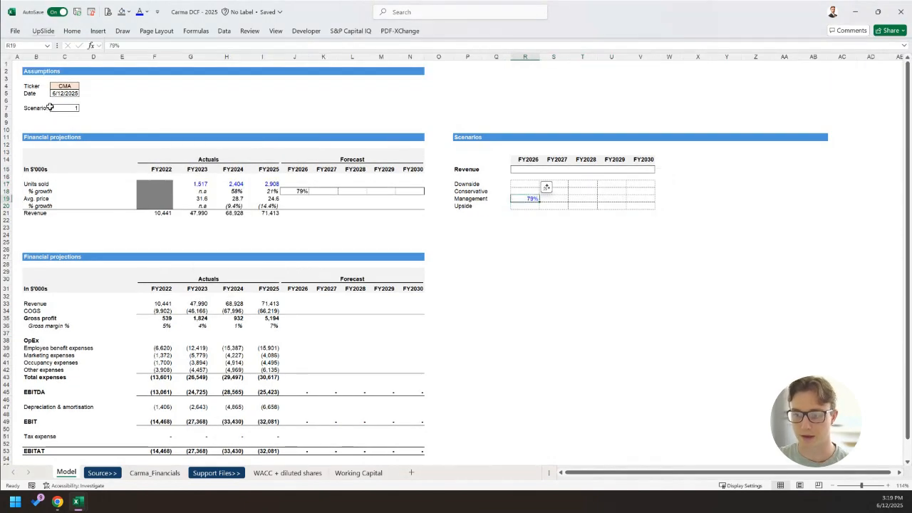
pyautogui.press('Right')
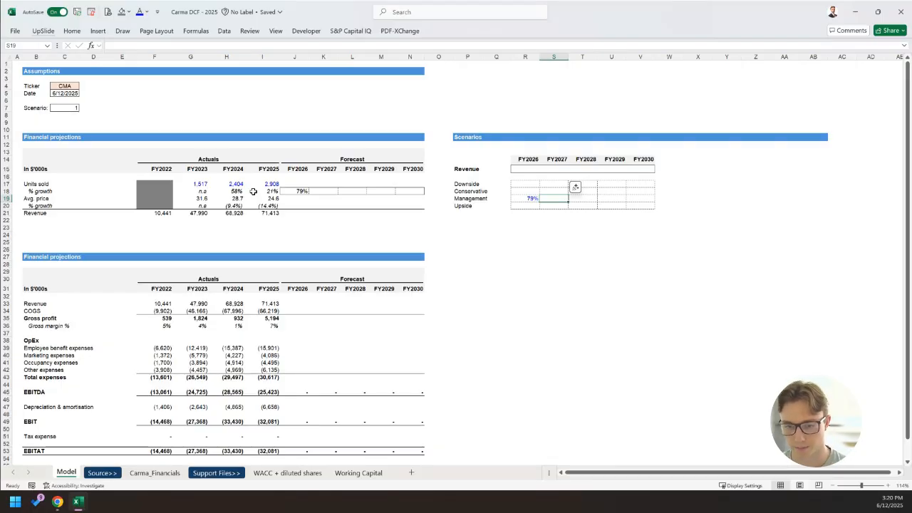
pyautogui.click(238, 197)
pyautogui.moveTo(235, 191); pyautogui.dragTo(384, 213)
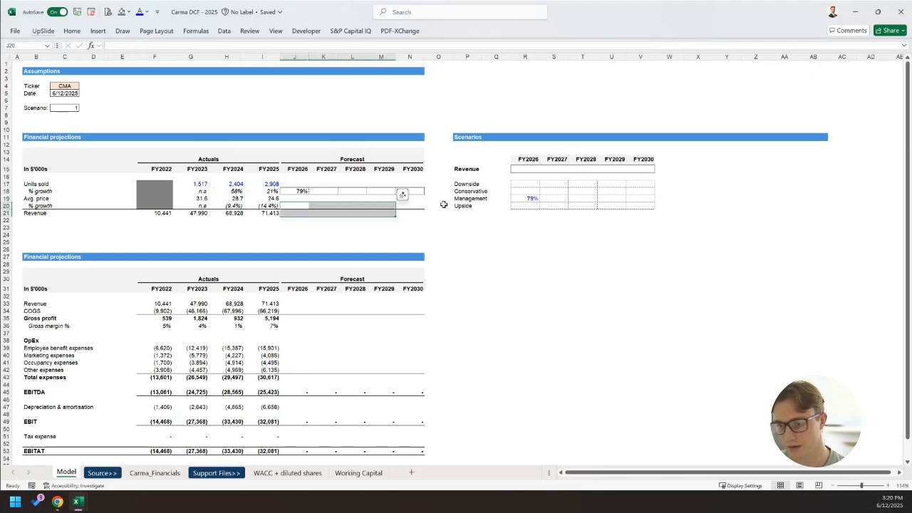
pyautogui.click(536, 200)
pyautogui.press('Right')
pyautogui.press('Left')
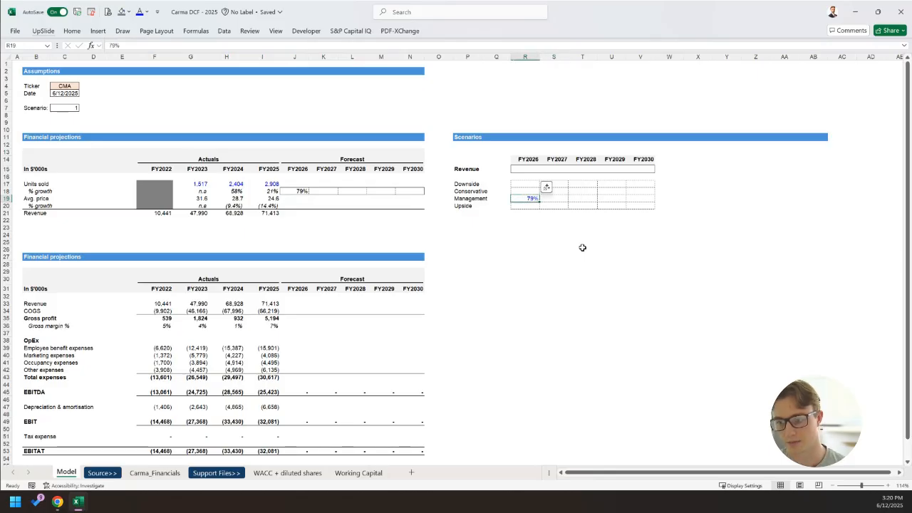
# Enter the Management growth rates 50%, 40%, 30% and 20% for FY2027 to FY2030 in S19:V19.
pyautogui.press('Right')
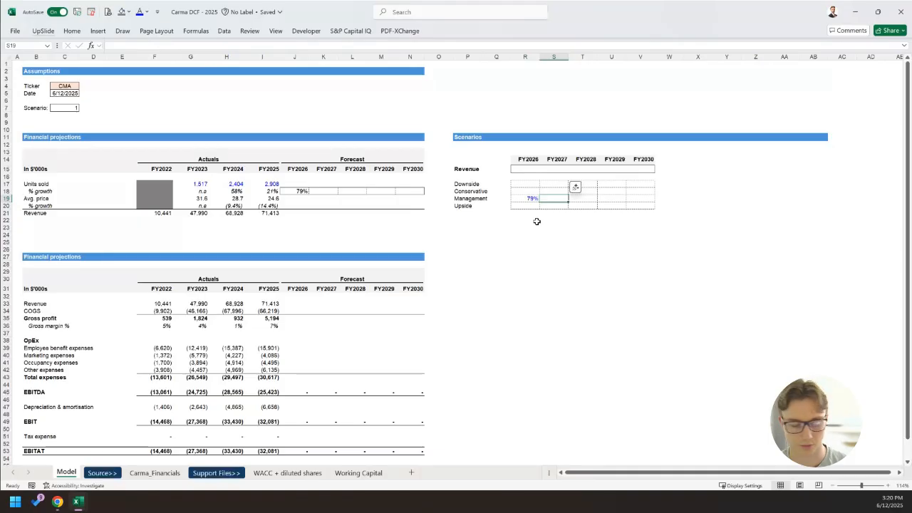
pyautogui.write('50')
pyautogui.write('5')
pyautogui.write('0%')
pyautogui.press('Tab')
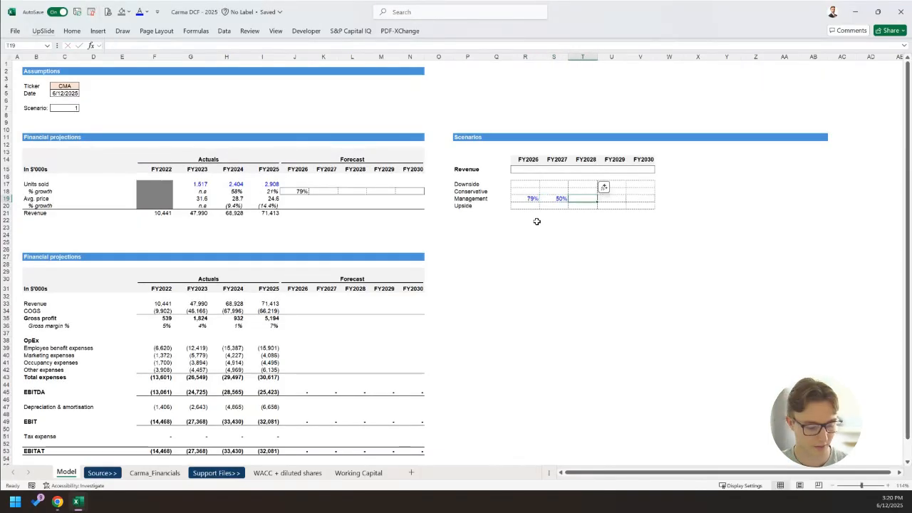
pyautogui.write('40%')
pyautogui.press('Tab')
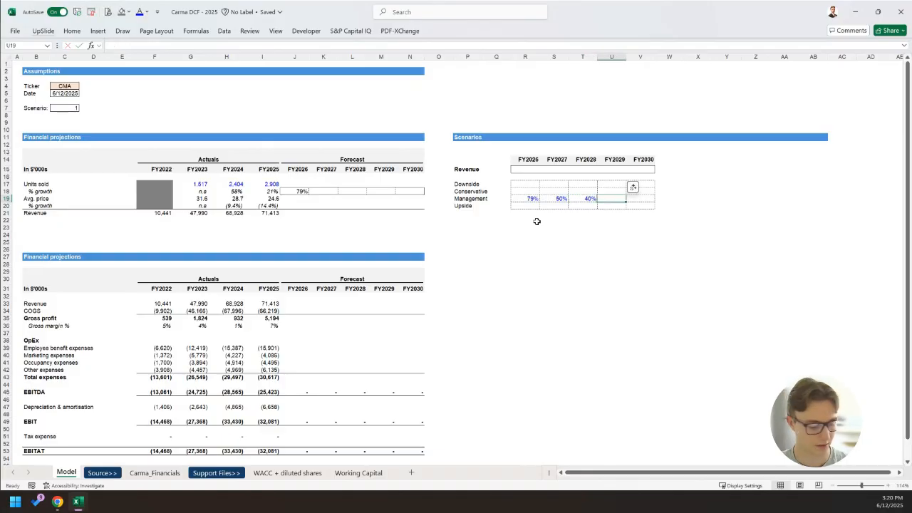
pyautogui.write('30')
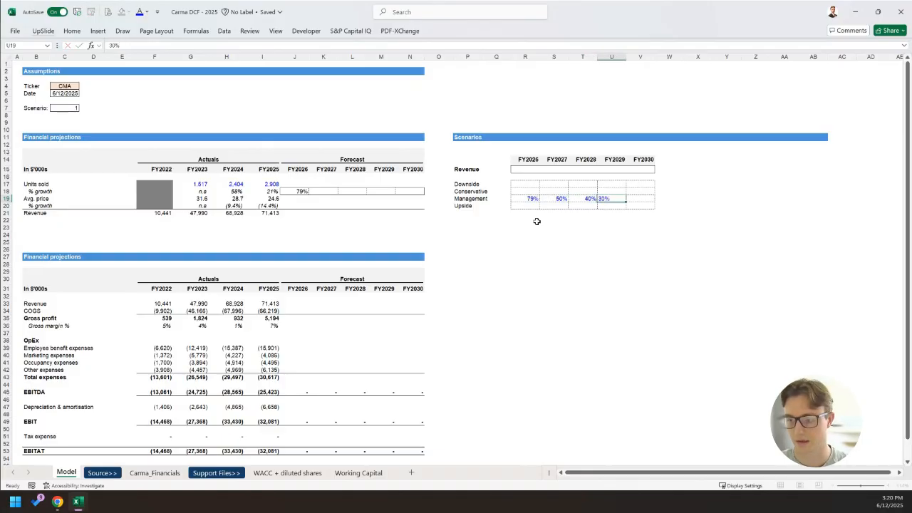
pyautogui.press('Tab')
pyautogui.write('20')
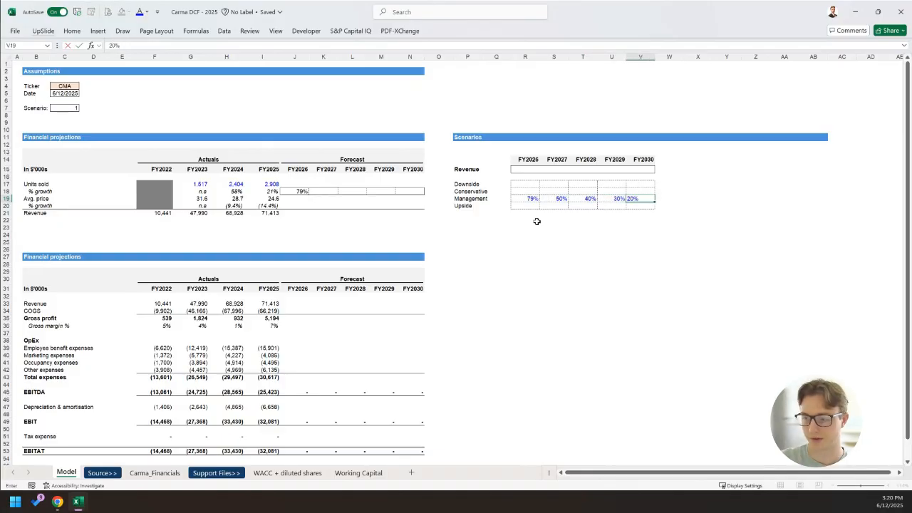
pyautogui.write('%')
pyautogui.press('Return')
# Fill the Upside row R20:V20 with growth rates 79%, 60%, 50%, 40% and 30% for FY2026 to FY2030.
pyautogui.write('79%')
pyautogui.press('Tab')
pyautogui.write('60')
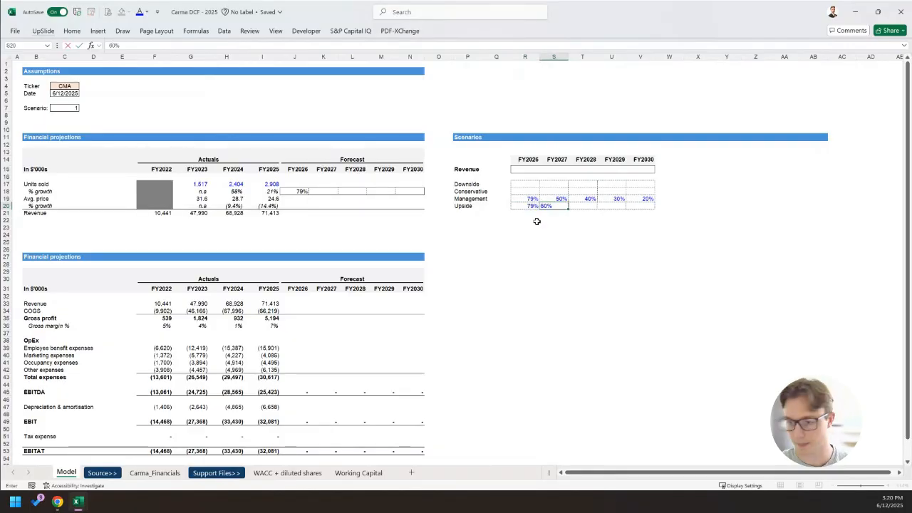
pyautogui.press('Tab')
pyautogui.write('50%')
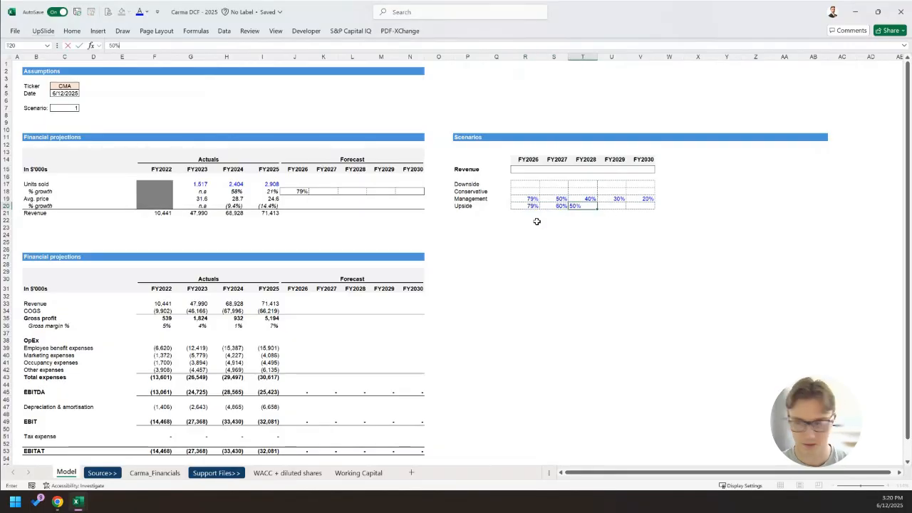
pyautogui.press('Tab')
pyautogui.write('40')
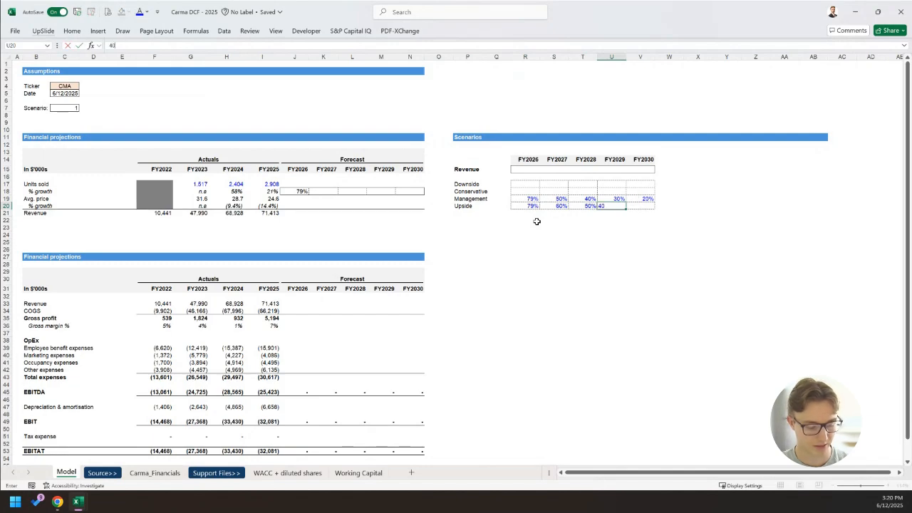
pyautogui.write('%')
pyautogui.press('Tab')
pyautogui.write('30')
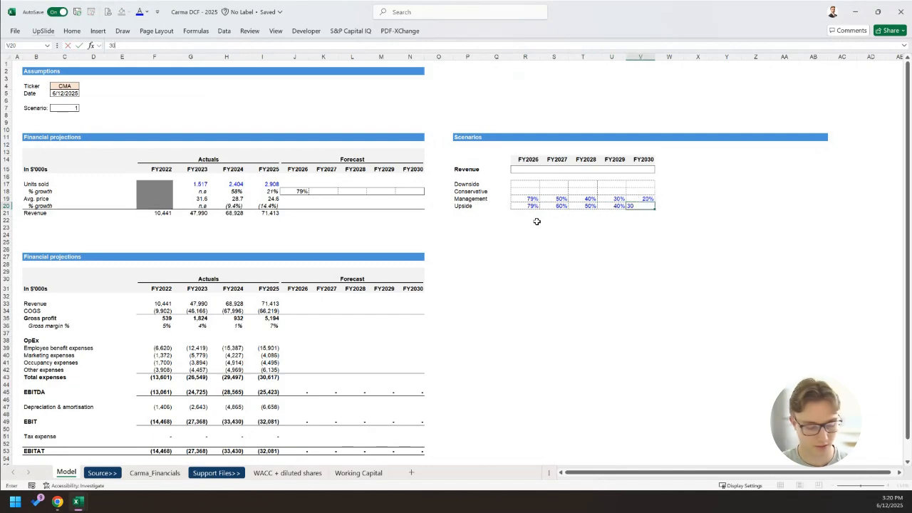
pyautogui.write('%')
pyautogui.press('Up')
# Fill the Conservative row R18:V18 with growth rates 50%, 40%, 30%, 20% and 20% for FY2026 to FY2030.
pyautogui.press('Up')
pyautogui.press('Left')
pyautogui.press('Left')
pyautogui.press('Left')
pyautogui.press('Left')
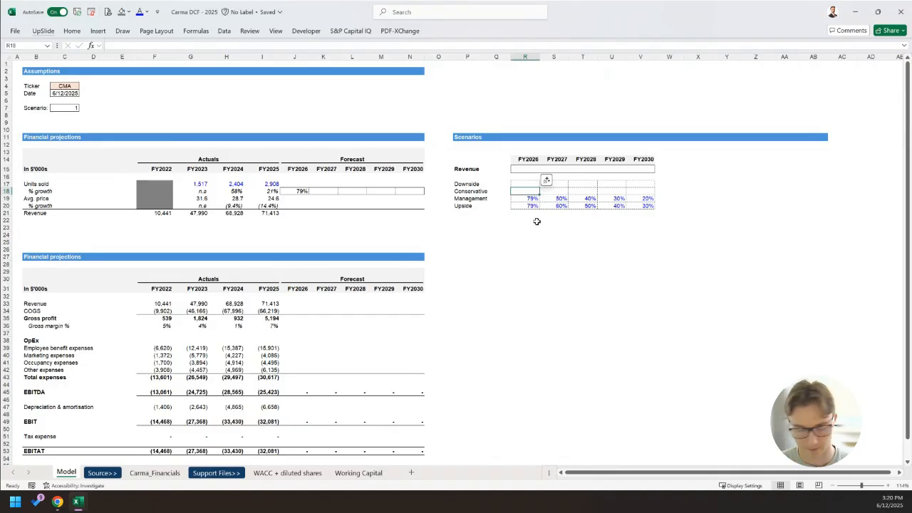
pyautogui.write('50%')
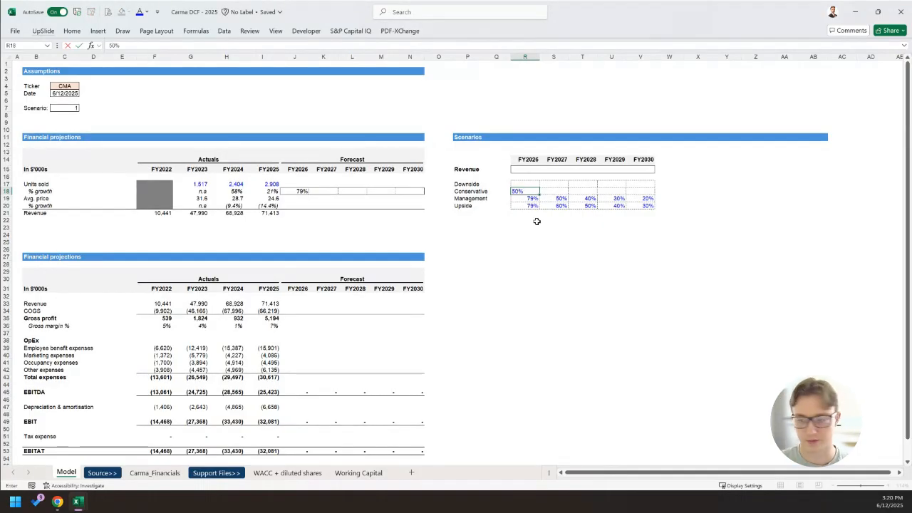
pyautogui.press('Tab')
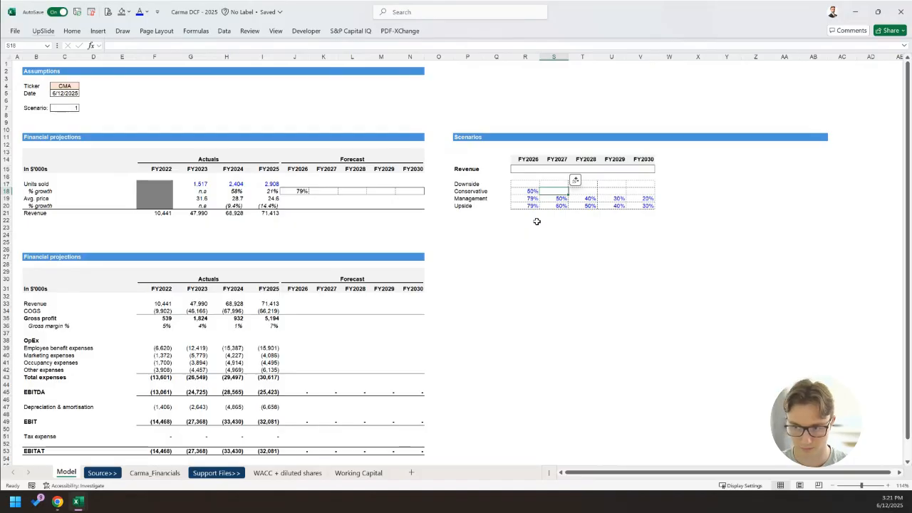
pyautogui.write('40')
pyautogui.press('Tab')
pyautogui.write('30')
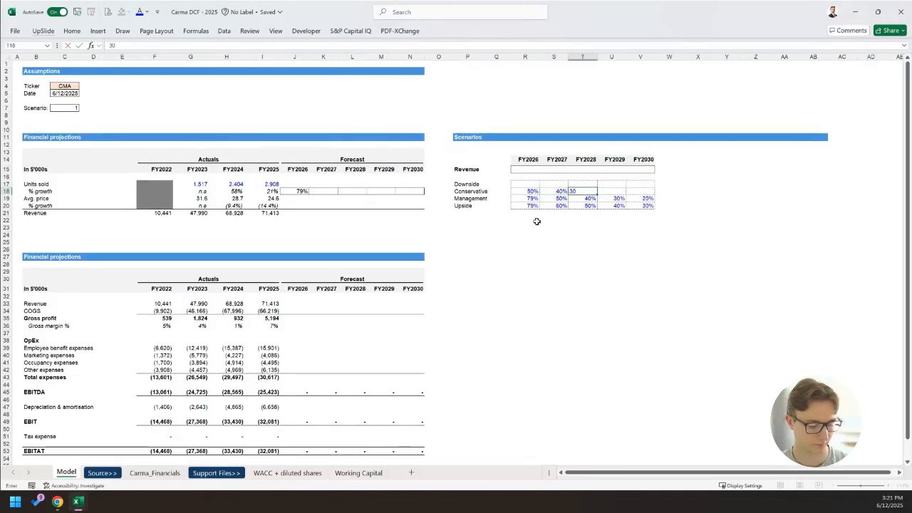
pyautogui.press('Tab')
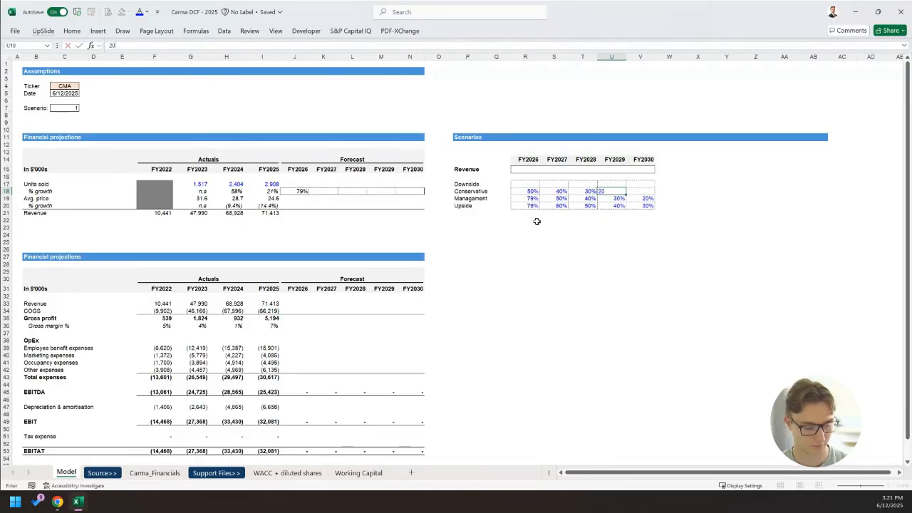
pyautogui.write('20')
pyautogui.press('Tab')
pyautogui.write('20')
pyautogui.hotkey('shift', 'Tab')
# Fill the Downside row R17:V17 with growth rates 40%, 35%, 30%, 20% and 15% for FY2026 to FY2030.
pyautogui.press('Left')
pyautogui.press('Left')
pyautogui.press('Left')
pyautogui.press('Up')
pyautogui.write('4')
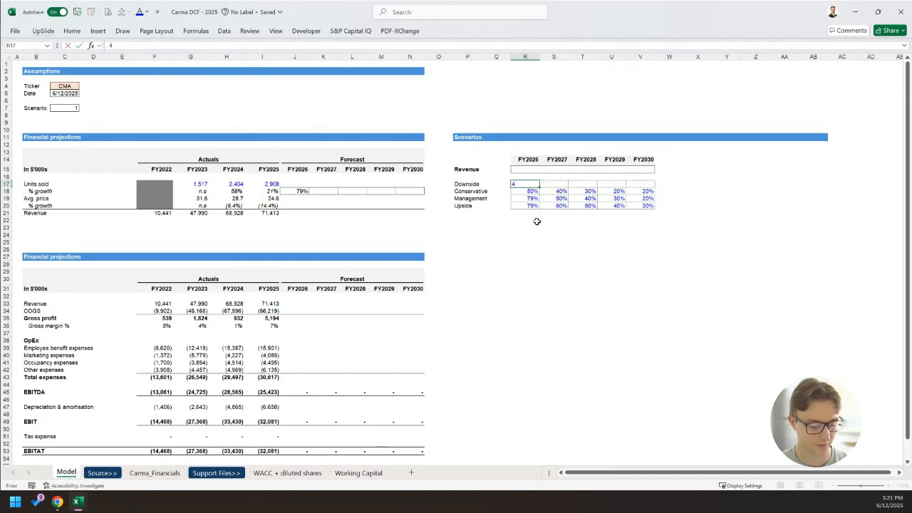
pyautogui.write('0')
pyautogui.press('Tab')
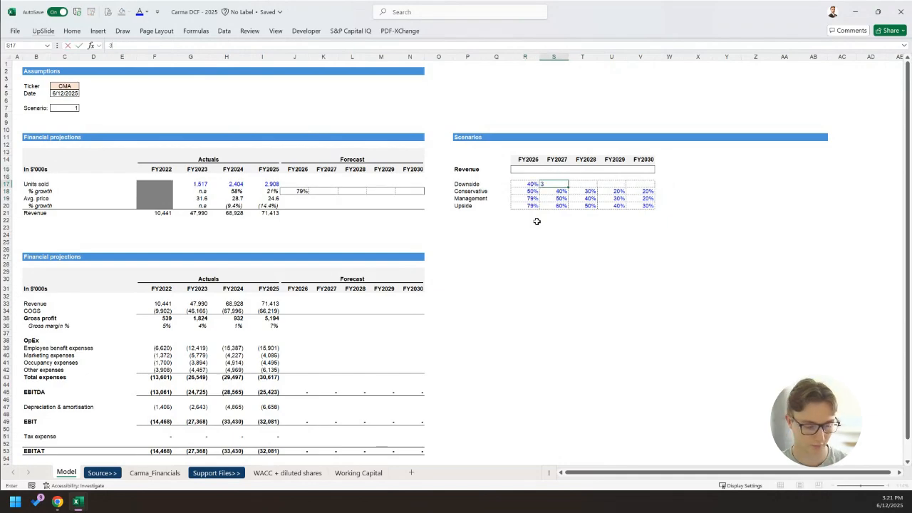
pyautogui.press('BackSpace')
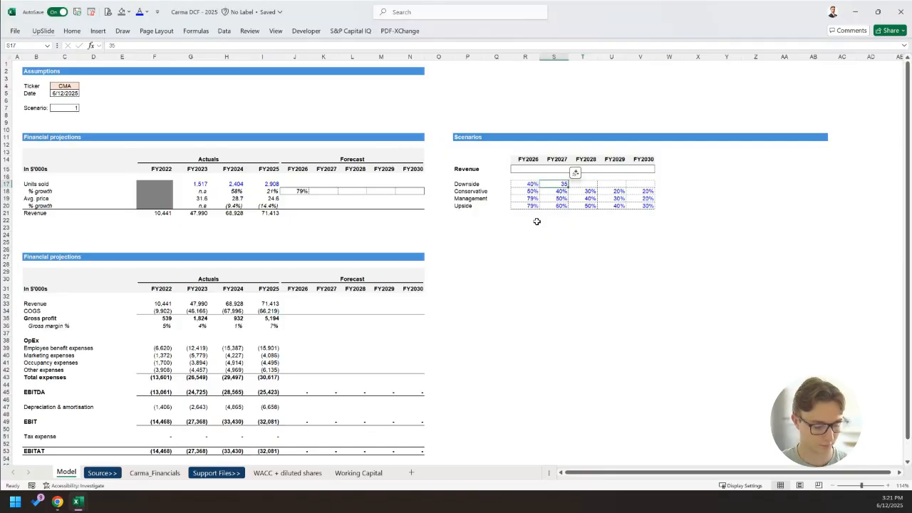
pyautogui.write('5')
pyautogui.press('Tab')
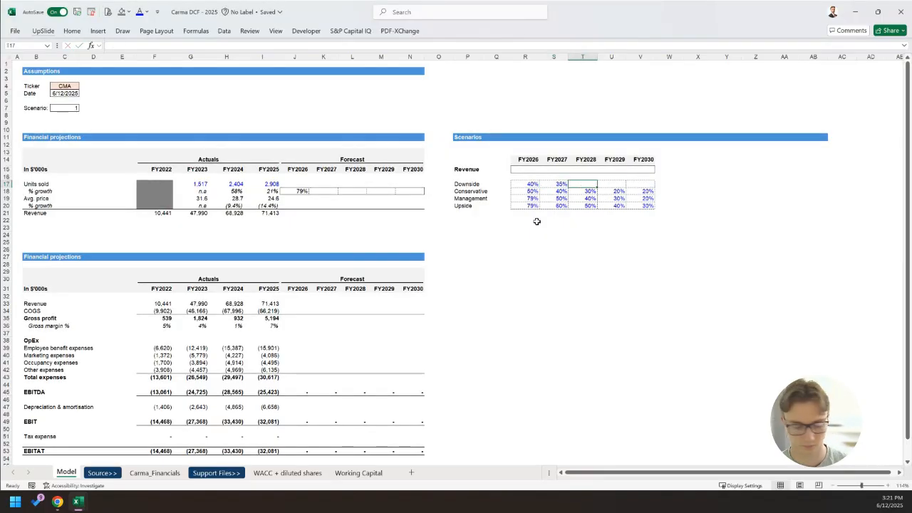
pyautogui.write('3')
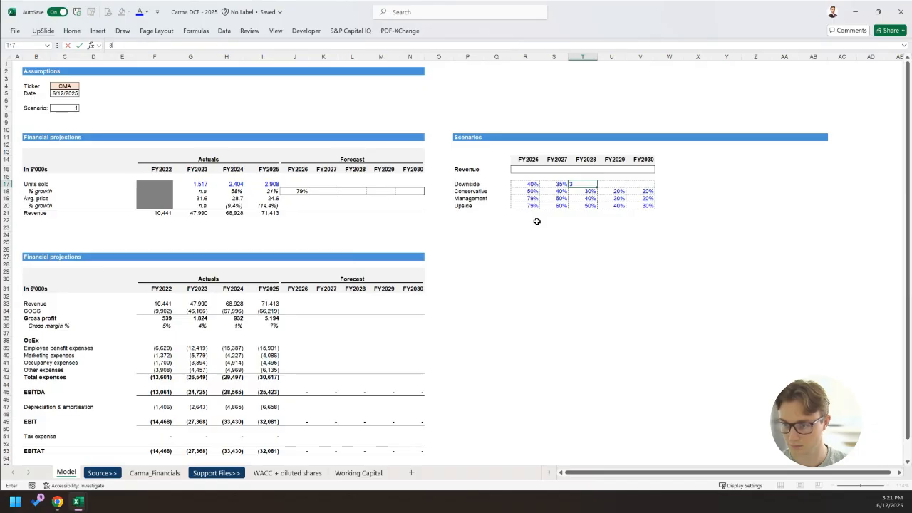
pyautogui.write('0')
pyautogui.press('Tab')
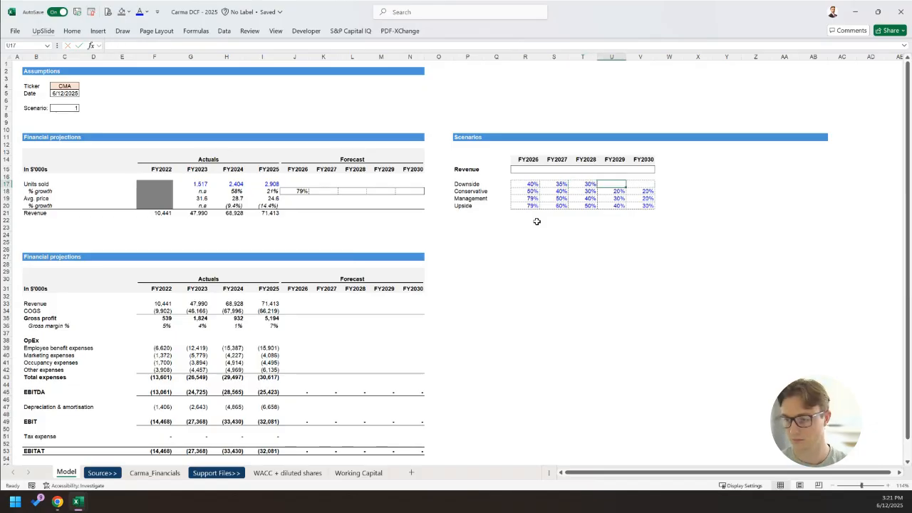
pyautogui.press('Down')
pyautogui.hotkey('shift', 'Right')
pyautogui.hotkey('ctrl', 'c')
pyautogui.press('Up')
pyautogui.hotkey('ctrl', 'v')
pyautogui.write('10')
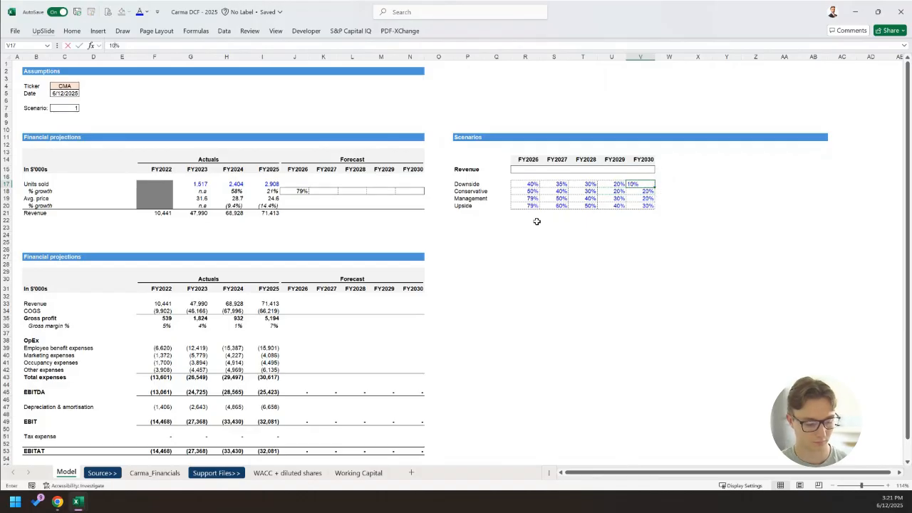
pyautogui.hotkey('ctrl', 'Return')
pyautogui.write('15')
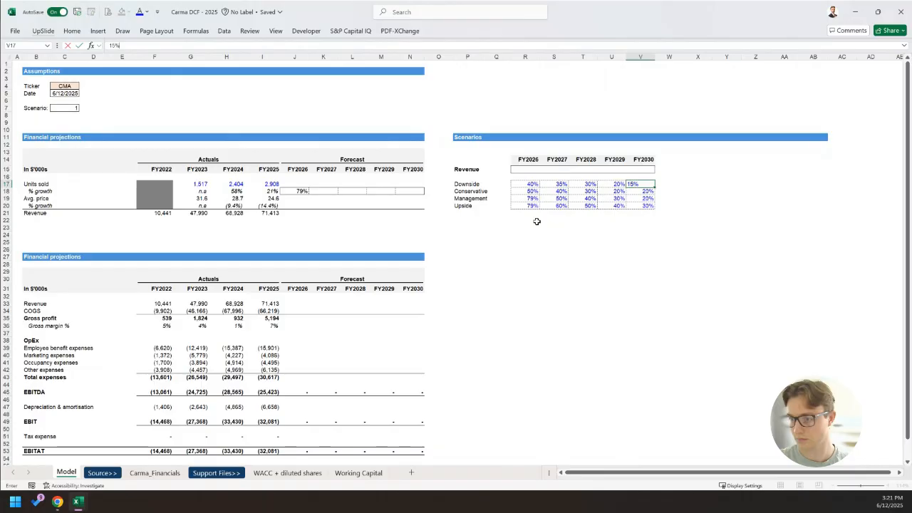
pyautogui.press('Up')
# Enter =INDEX(R17:R20,$C$7) in R15 to pull the selected scenario's FY2026 rate into the Revenue row.
pyautogui.press('Up')
pyautogui.write('=index(')
pyautogui.press('Down')
pyautogui.press('Down')
pyautogui.hotkey('shift', 'Down')
pyautogui.hotkey('shift', 'Down')
pyautogui.hotkey('shift', 'Down')
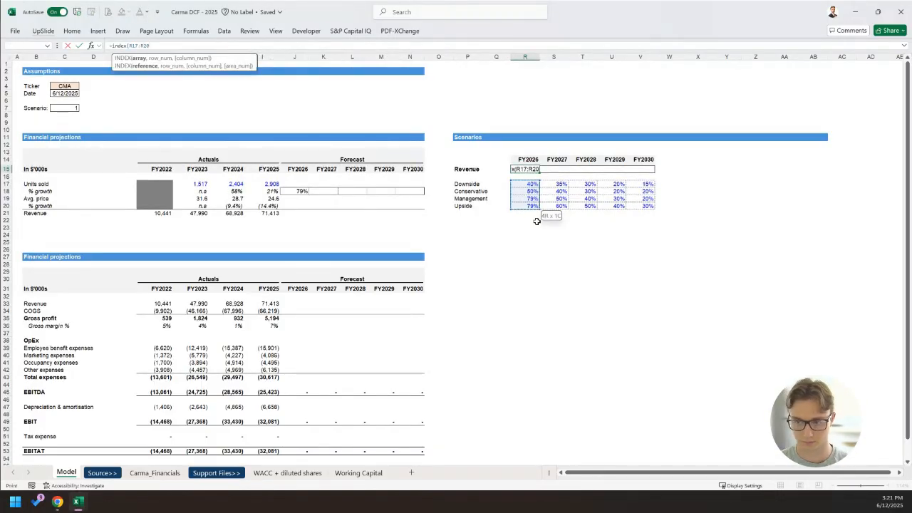
pyautogui.write(',')
pyautogui.press('Left')
pyautogui.press('Left')
pyautogui.press('Left')
pyautogui.press('Left')
pyautogui.press('Left')
pyautogui.press('Left')
pyautogui.press('Left')
pyautogui.press('Left')
pyautogui.press('Left')
pyautogui.press('Left')
pyautogui.press('Left')
pyautogui.press('Left')
pyautogui.press('Up')
pyautogui.press('Left')
pyautogui.press('Left')
pyautogui.press('Up')
pyautogui.press('Left')
pyautogui.press('Up')
pyautogui.press('Up')
pyautogui.press('Up')
pyautogui.press('Up')
pyautogui.press('Up')
pyautogui.press('Up')
pyautogui.press('Right')
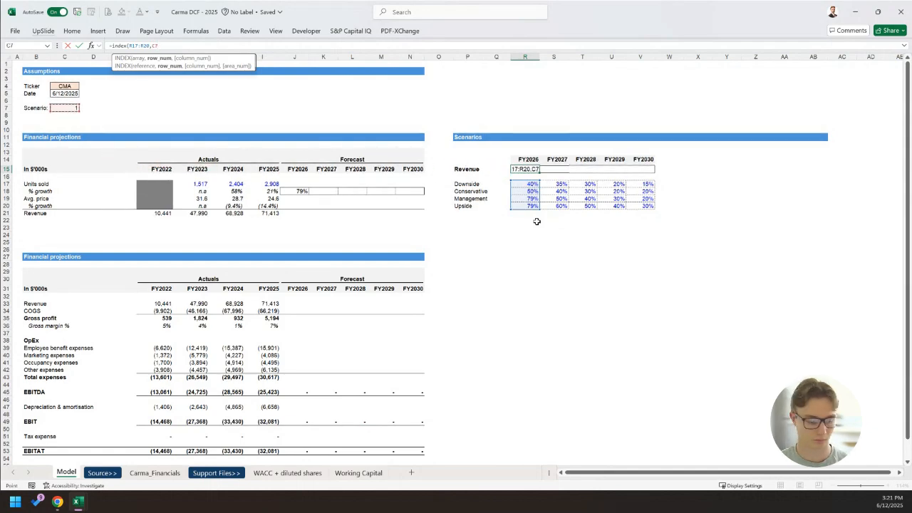
pyautogui.press('F4')
pyautogui.write(')')
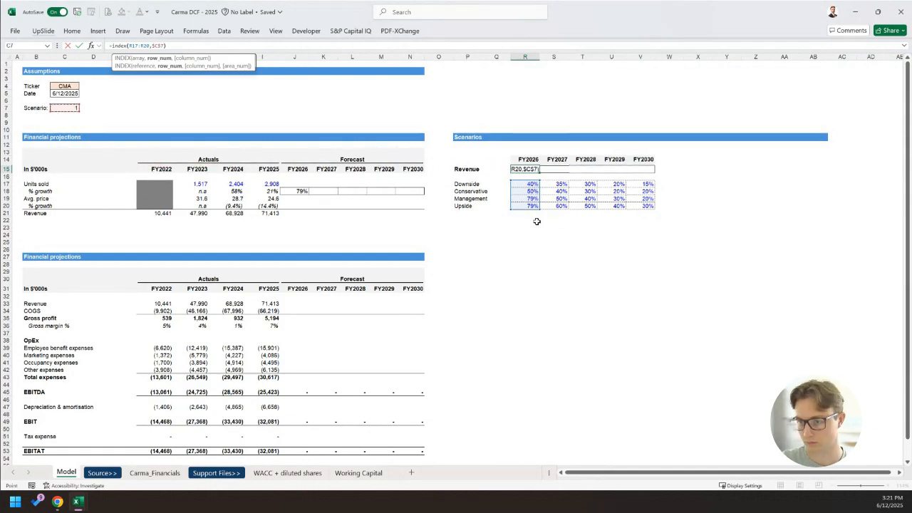
pyautogui.hotkey('ctrl', 'Return')
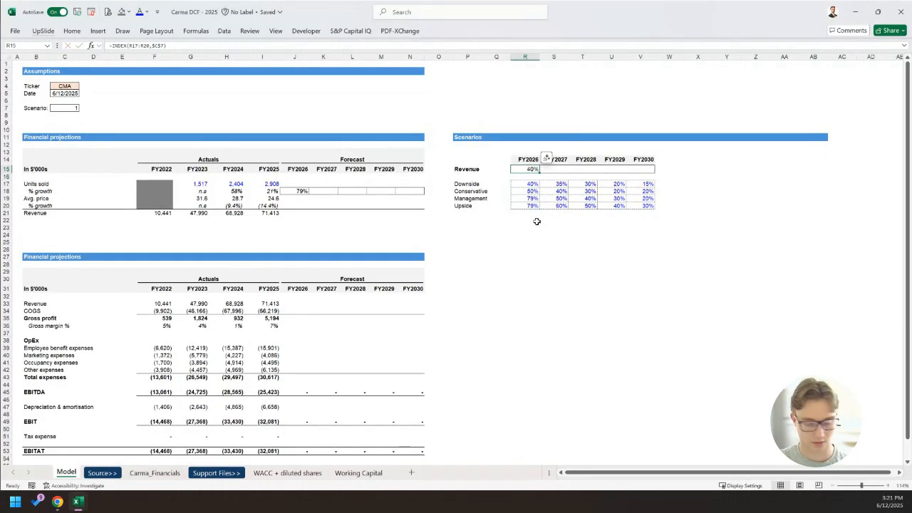
# Copy the R15 INDEX formula across R15:V15, pasting formulas only, to cover FY2026 to FY2030.
pyautogui.hotkey('shift', 'Right')
pyautogui.hotkey('shift', 'Right')
pyautogui.hotkey('shift', 'Right')
pyautogui.hotkey('shift', 'Right')
pyautogui.hotkey('ctrl', 'c')
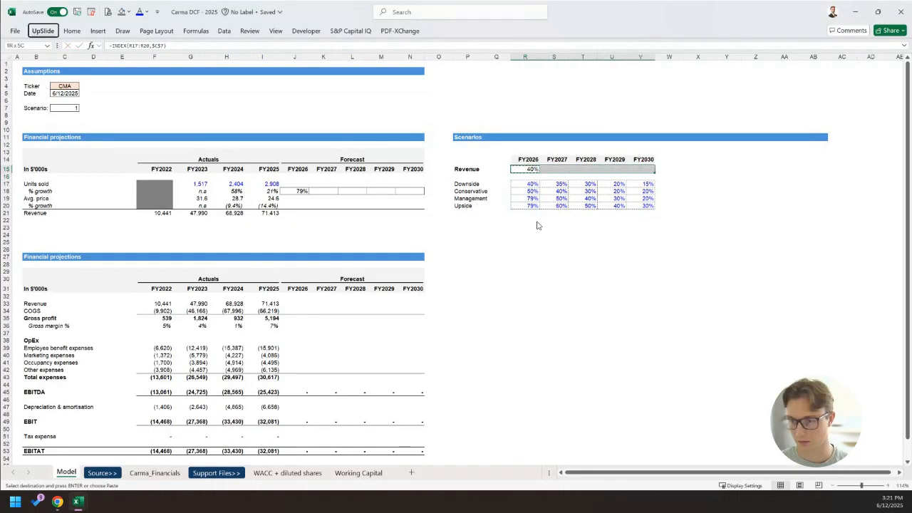
pyautogui.hotkey('ctrl', 'alt', 'v')
pyautogui.press('f')
pyautogui.press('Return')
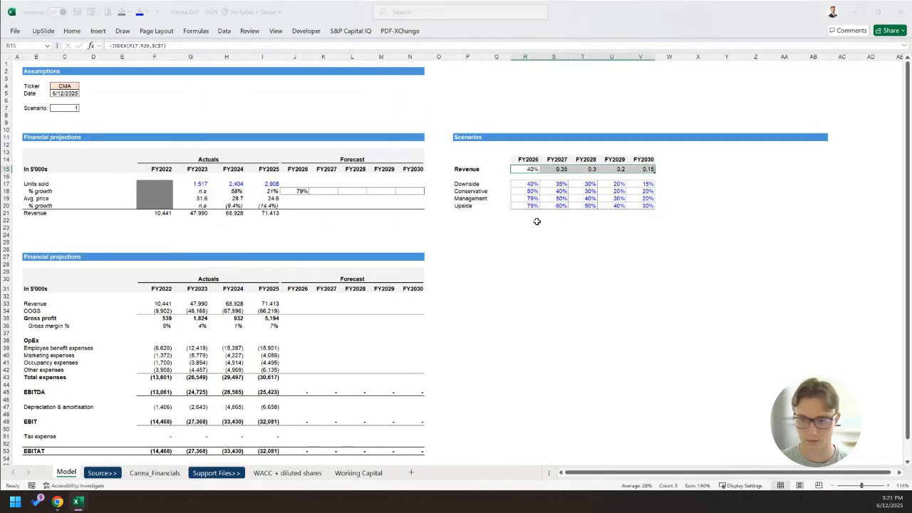
# Apply the custom number format 0.0%;(0.0%) to the scenario Revenue row R15:V15.
pyautogui.hotkey('ctrl', '1')
pyautogui.press('End')
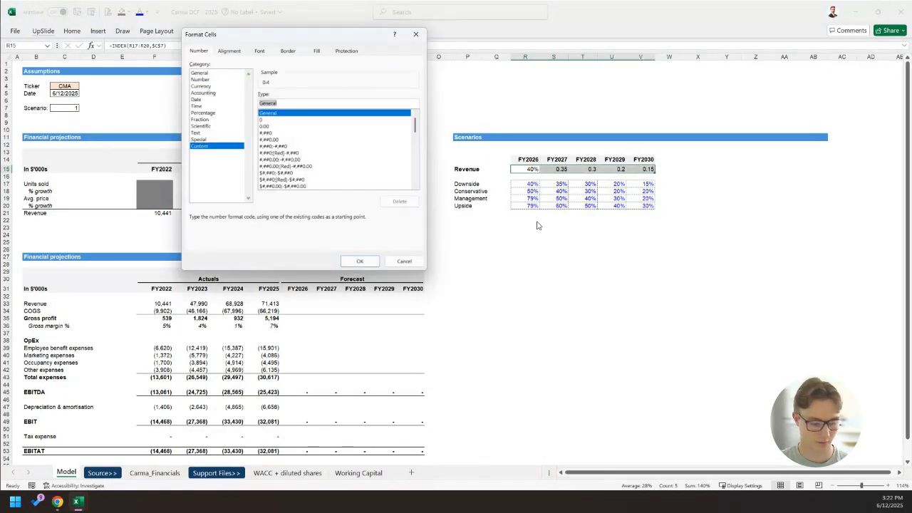
pyautogui.write('0.0%;(0.0')
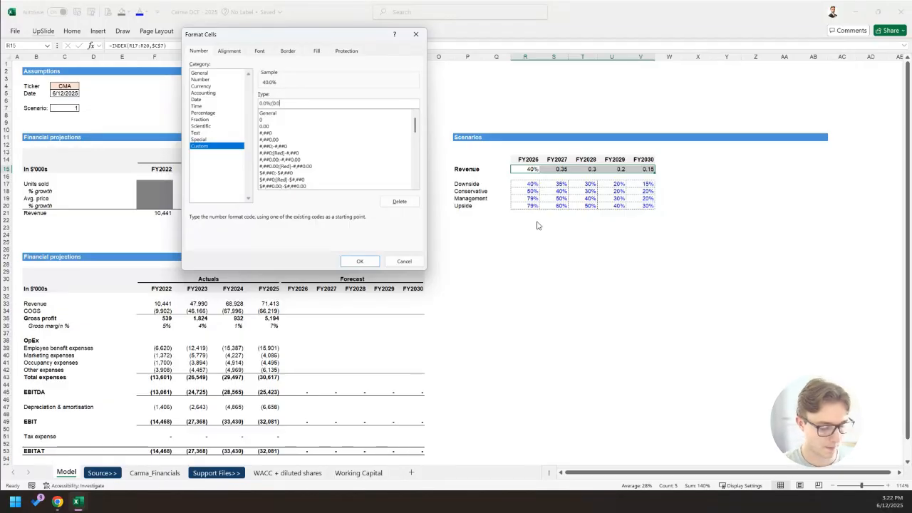
pyautogui.write('%)')
pyautogui.press('Return')
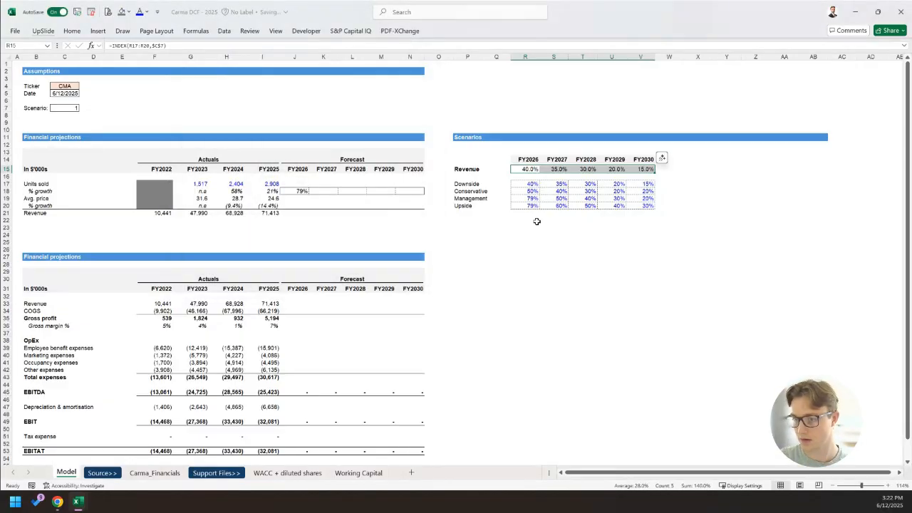
# Link the FY2026 units sold growth rate in J18 to the selected scenario rate with =R15.
pyautogui.press('Left')
pyautogui.press('Down')
pyautogui.press('Left')
pyautogui.press('Left')
pyautogui.press('Left')
pyautogui.press('Left')
pyautogui.press('Left')
pyautogui.press('Left')
pyautogui.press('Left')
pyautogui.press('Down')
pyautogui.press('Down')
pyautogui.write('=')
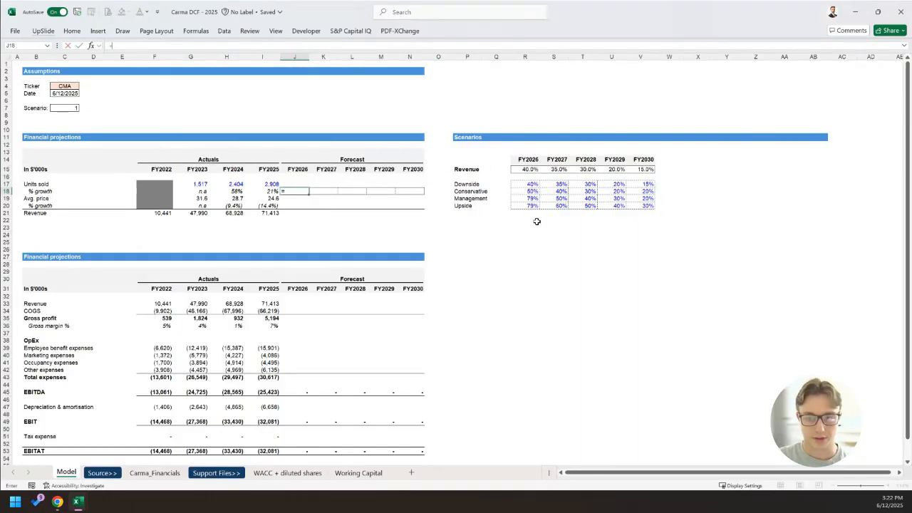
pyautogui.press('Right')
pyautogui.press('Right')
pyautogui.press('Right')
pyautogui.press('Right')
pyautogui.press('Right')
pyautogui.press('Right')
pyautogui.press('Right')
pyautogui.press('Right')
pyautogui.press('Up')
pyautogui.press('Up')
pyautogui.press('Up')
pyautogui.press('Return')
# Fill the J18 link across to N18 so the growth rates run through FY2030.
pyautogui.press('Left')
pyautogui.press('Right')
pyautogui.press('Up')
pyautogui.hotkey('shift', 'Right')
pyautogui.hotkey('shift', 'Right')
pyautogui.press('Left')
pyautogui.press('Right')
pyautogui.hotkey('shift', 'Right')
pyautogui.hotkey('shift', 'Right')
pyautogui.hotkey('shift', 'Right')
pyautogui.hotkey('shift', 'Right')
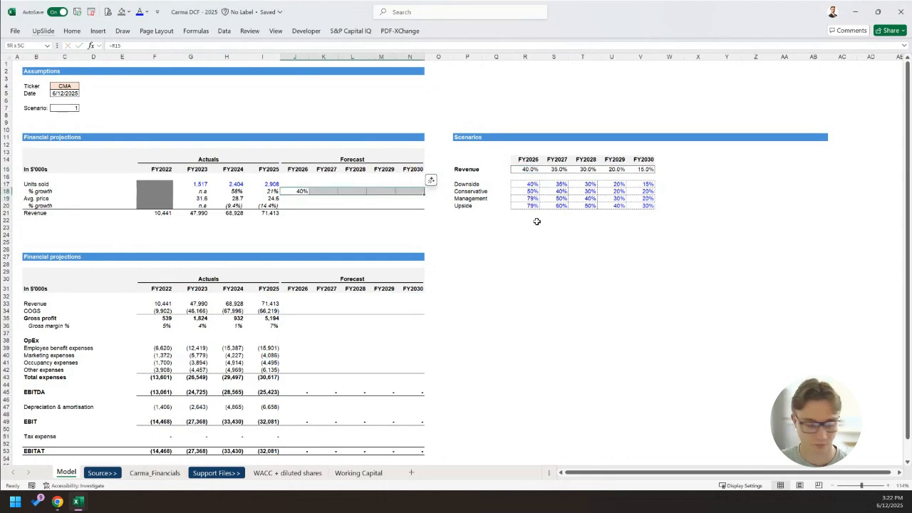
pyautogui.hotkey('ctrl', 'r')
pyautogui.press('Left')
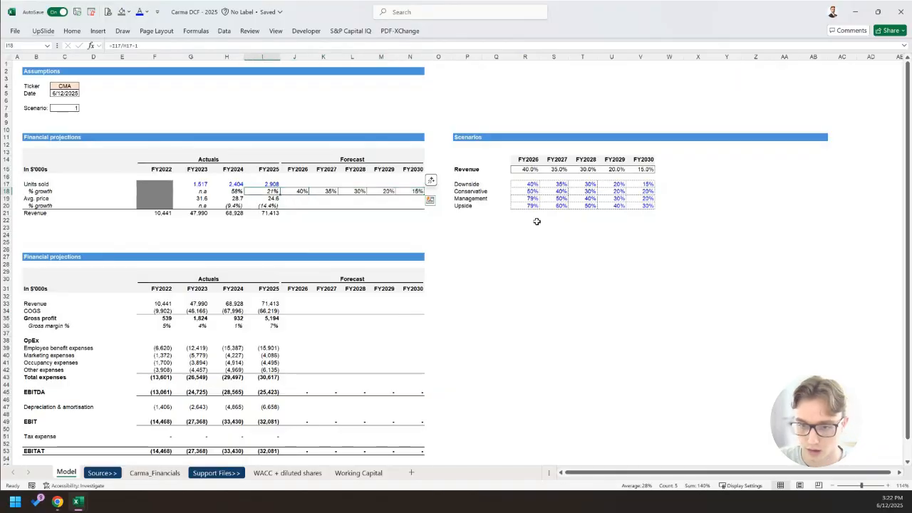
pyautogui.press('Right')
pyautogui.press('Up')
pyautogui.press('Left')
pyautogui.press('Up')
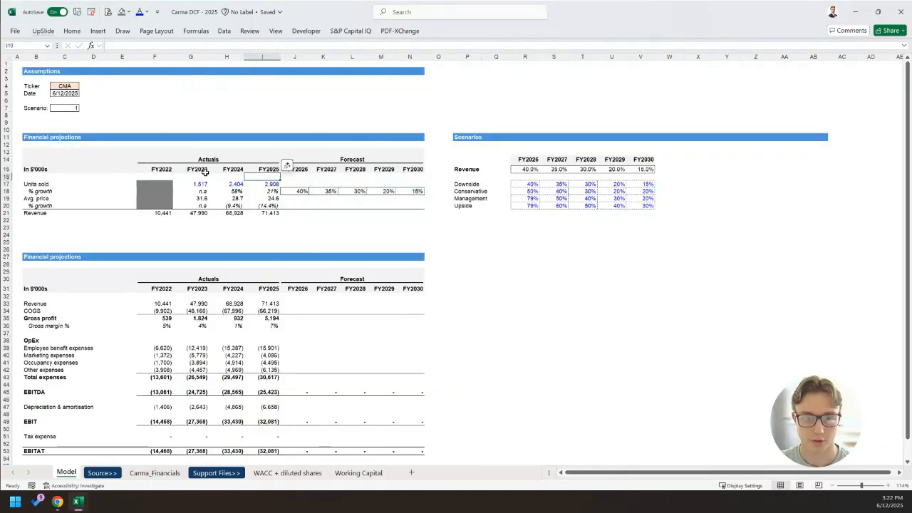
# Insert a combo box form control just below scenario cell C7 and widen it across most of column D.
pyautogui.click(78, 107)
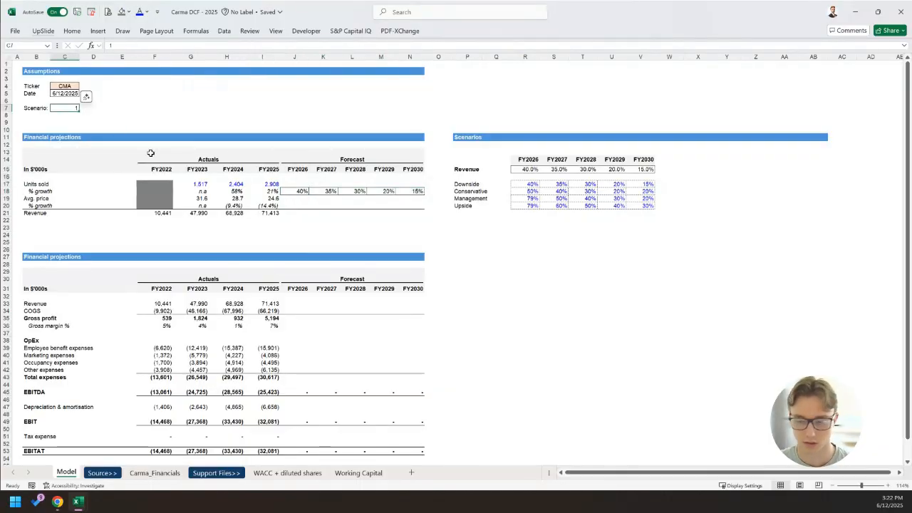
pyautogui.press('Right')
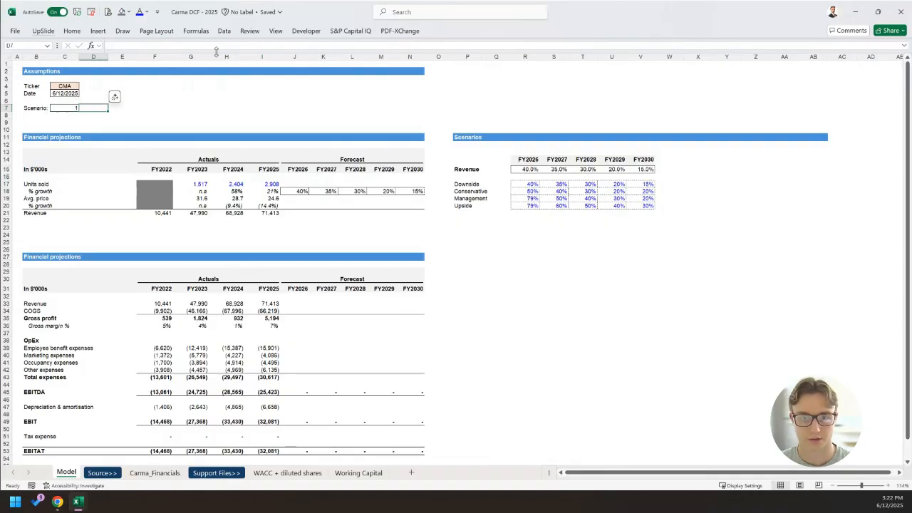
pyautogui.click(306, 32)
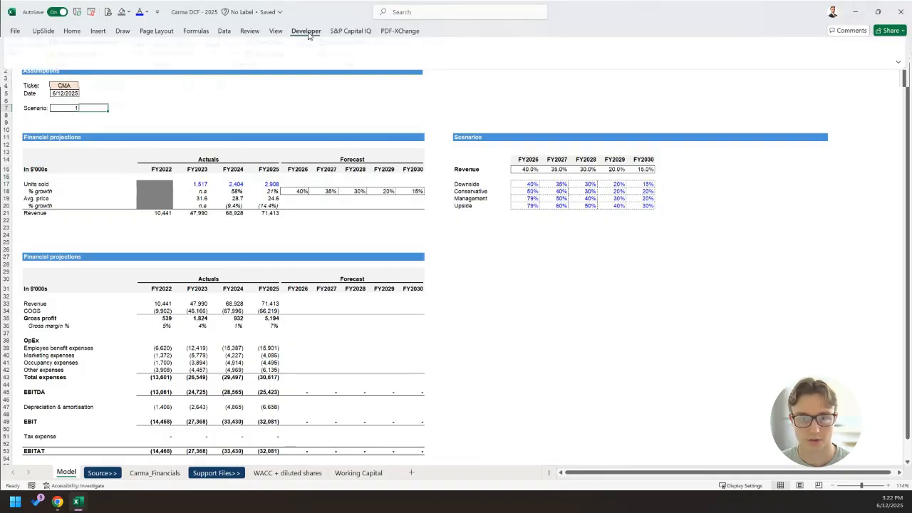
pyautogui.click(216, 57)
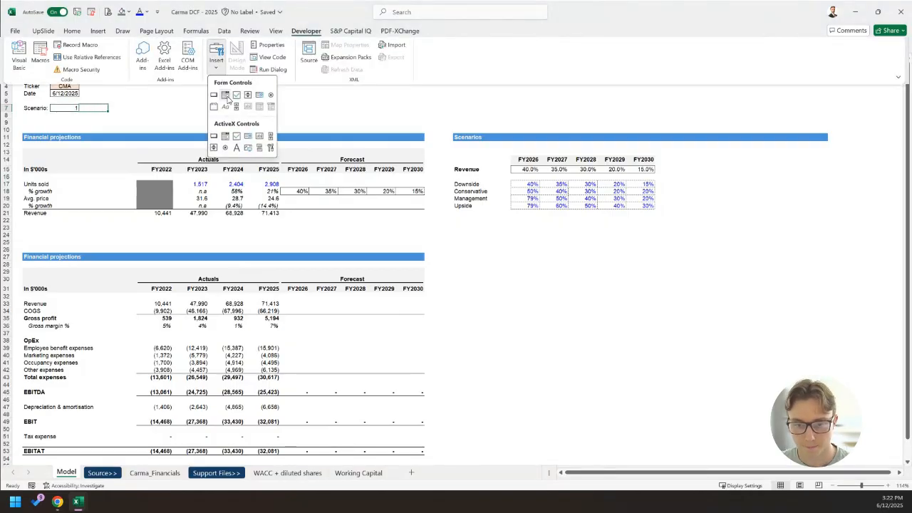
pyautogui.click(226, 98)
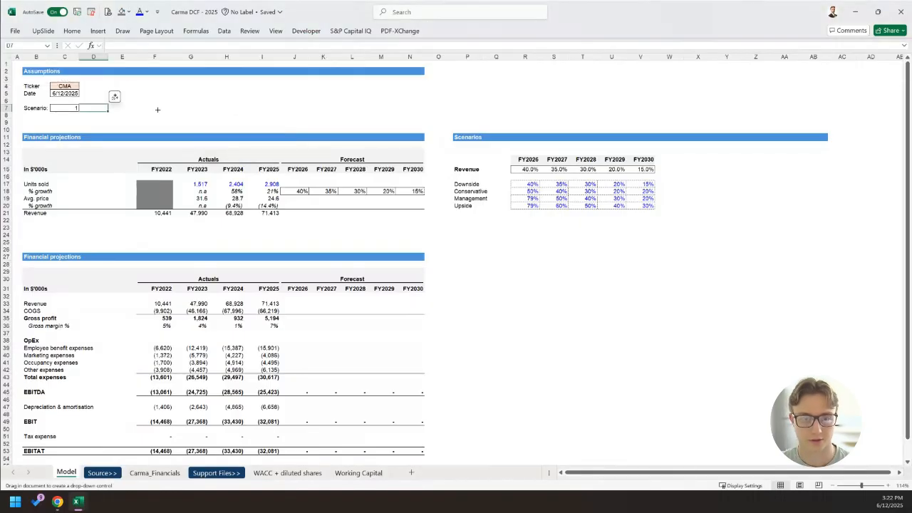
pyautogui.scroll(8, 157, 109)
pyautogui.moveTo(120, 143); pyautogui.dragTo(189, 157)
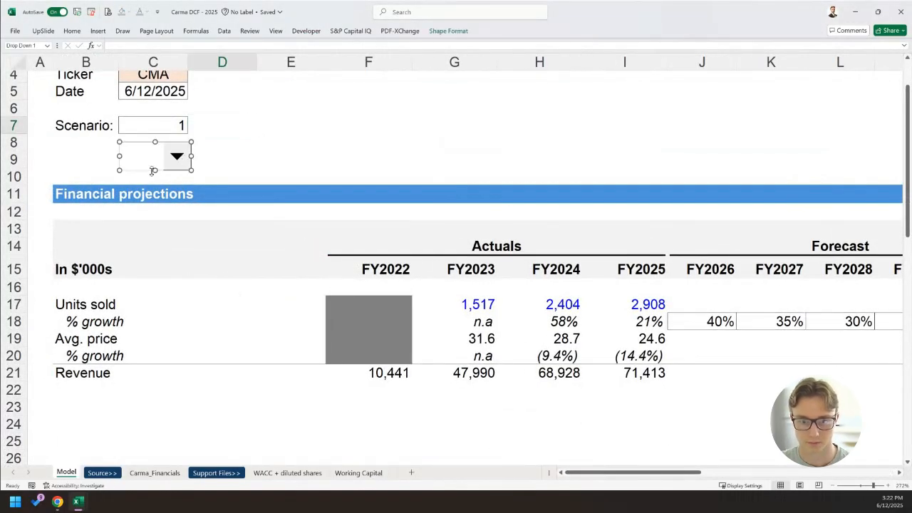
pyautogui.scroll(-9, 153, 169)
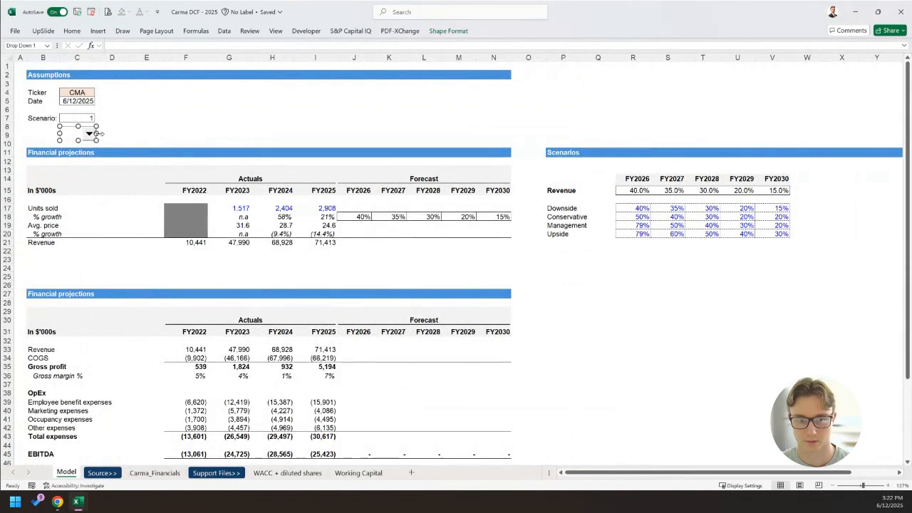
pyautogui.moveTo(95, 133); pyautogui.dragTo(127, 134)
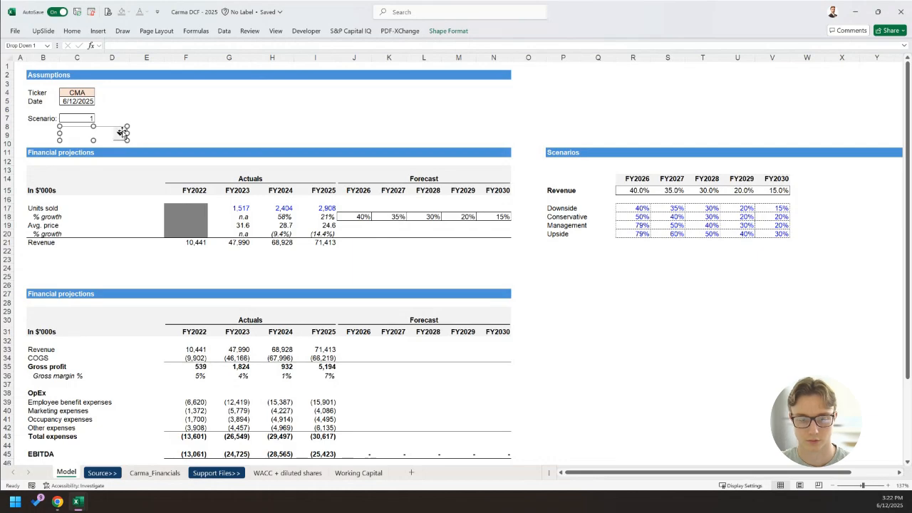
# Set the combo box's input range to $P$17:$P$20 and its cell link to $C$7, and clear the default drop-down line count.
pyautogui.rightClick(123, 132)
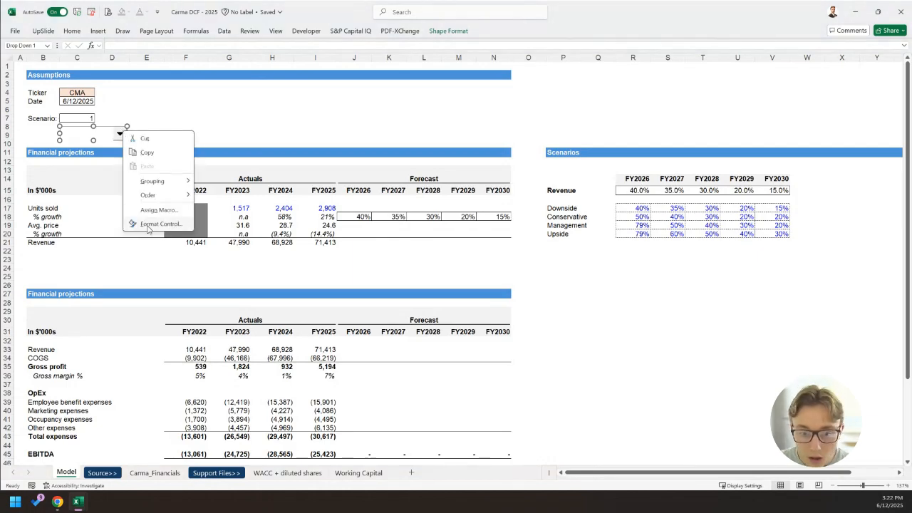
pyautogui.click(148, 226)
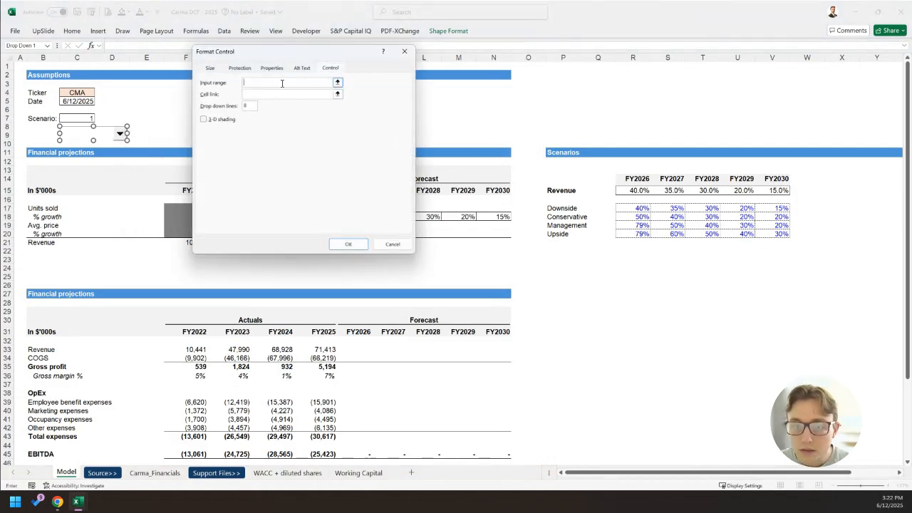
pyautogui.moveTo(570, 208); pyautogui.dragTo(566, 233)
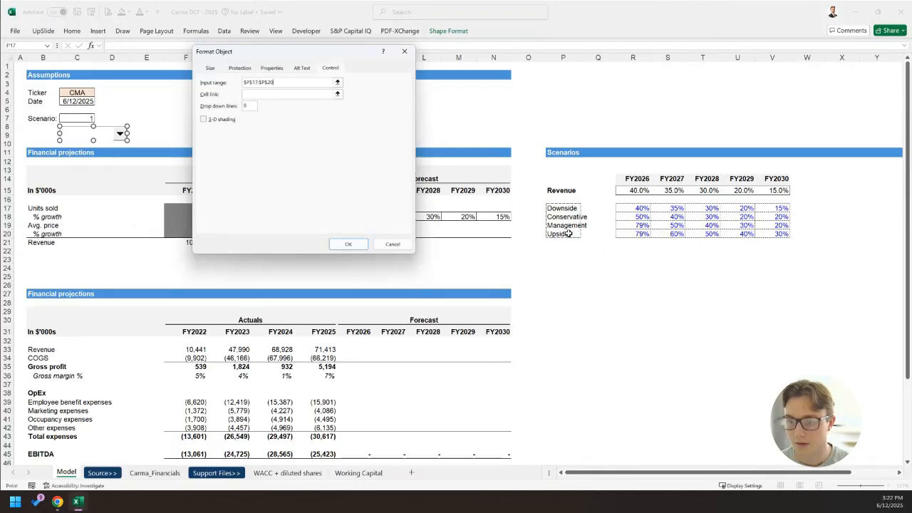
pyautogui.click(292, 95)
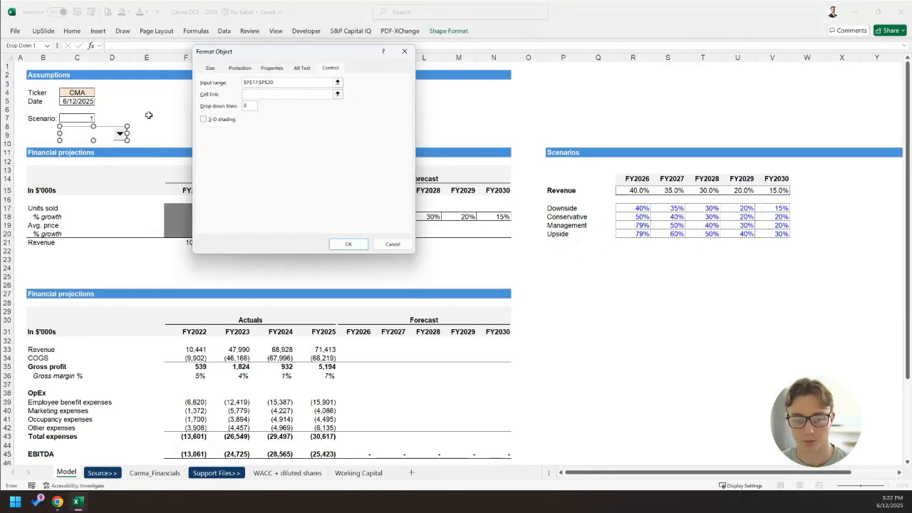
pyautogui.click(86, 118)
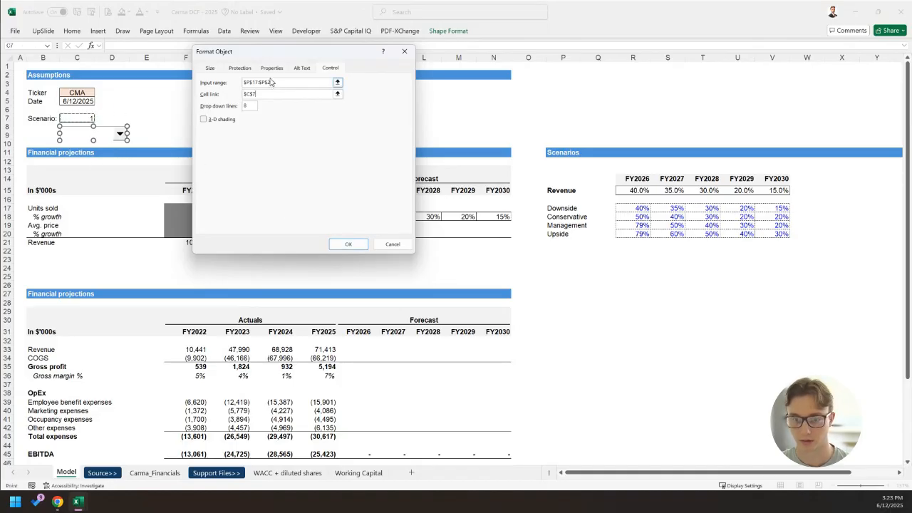
pyautogui.click(247, 105)
pyautogui.press('BackSpace')
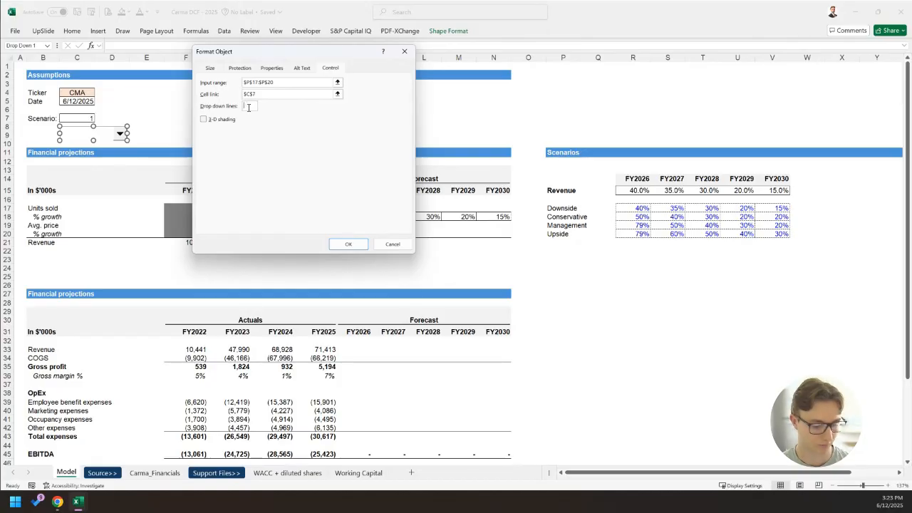
pyautogui.click(339, 244)
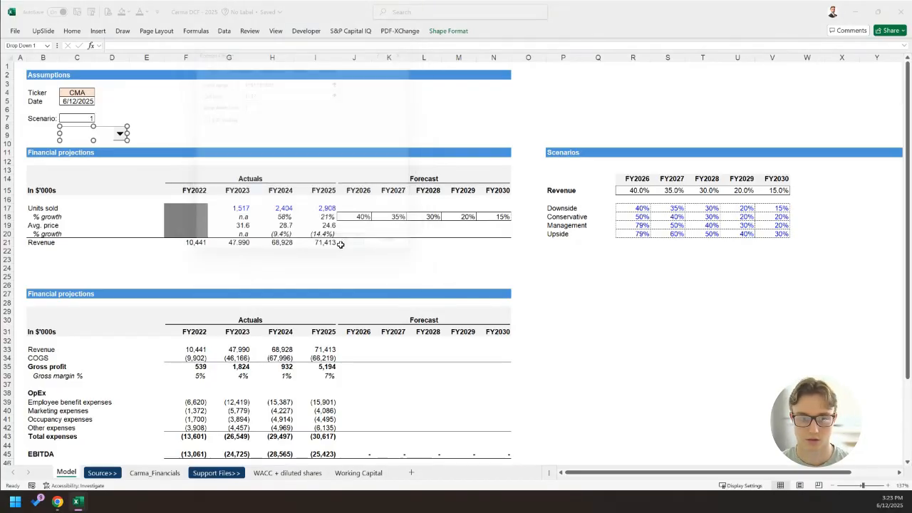
# Move the combo box up over cell C7 so it sits beside the Scenario label.
pyautogui.click(152, 134)
pyautogui.click(121, 133)
pyautogui.click(137, 133)
pyautogui.rightClick(116, 133)
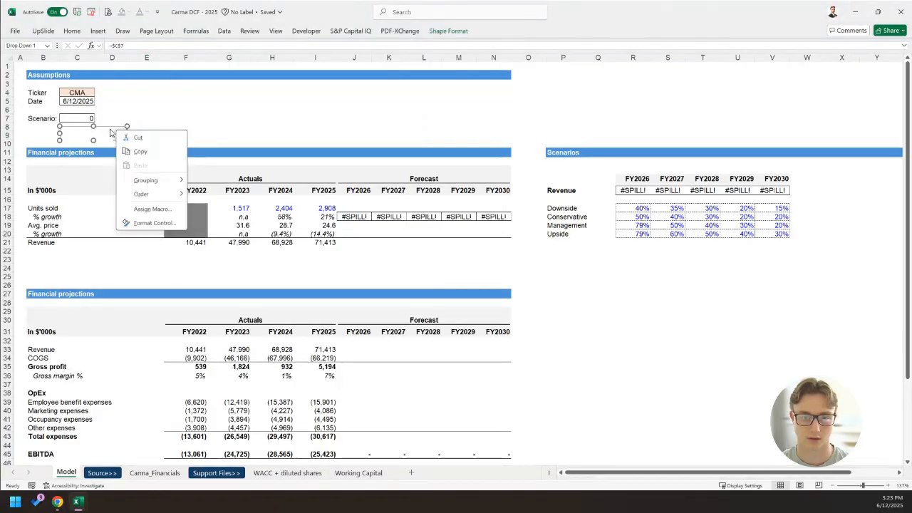
pyautogui.scroll(10, 108, 133)
pyautogui.click(64, 174)
pyautogui.scroll(3, 63, 173)
pyautogui.hscroll(-2, 64, 172)
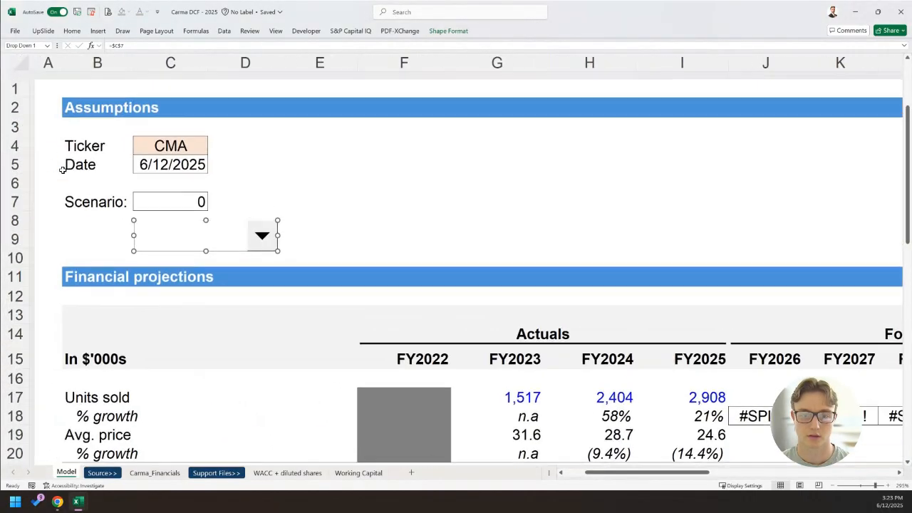
pyautogui.moveTo(171, 239); pyautogui.dragTo(221, 205)
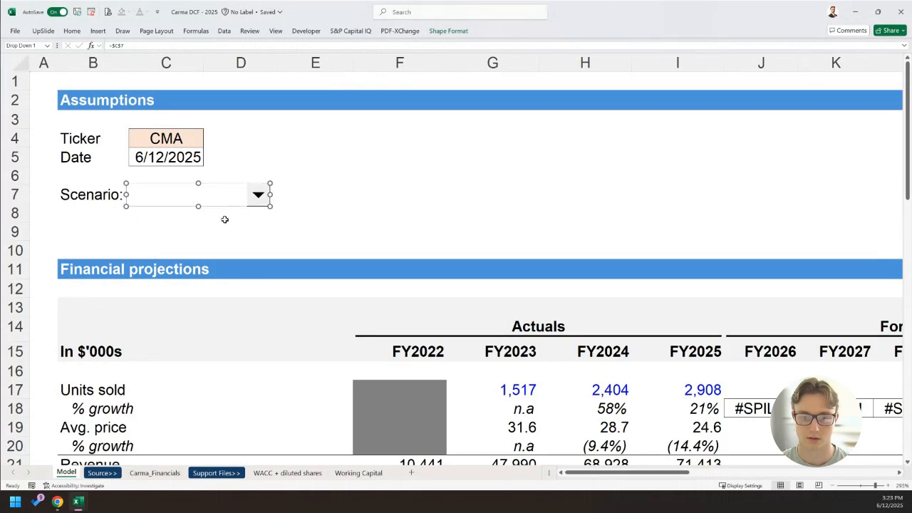
# Switch the scenario selector to Management and check the linked growth rates in rows 15 and 18.
pyautogui.click(228, 224)
pyautogui.click(257, 194)
pyautogui.click(226, 254)
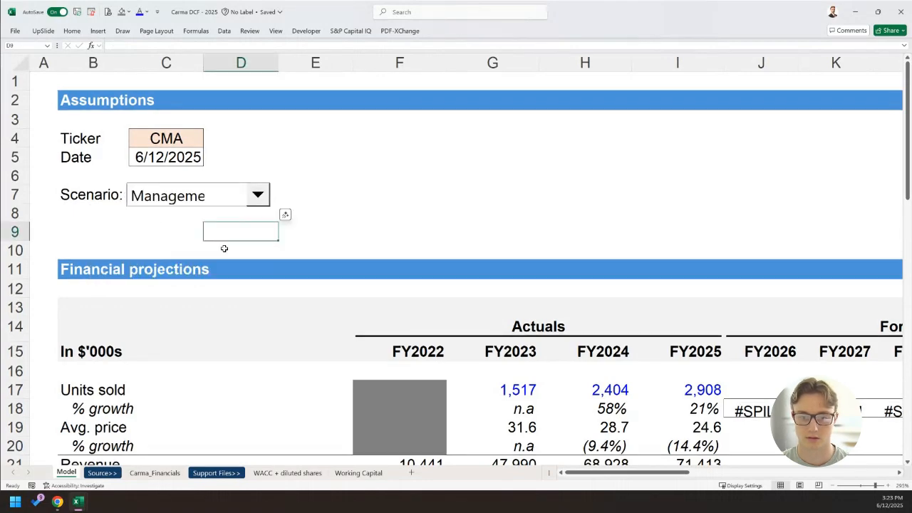
pyautogui.scroll(-5, 327, 269)
pyautogui.click(361, 253)
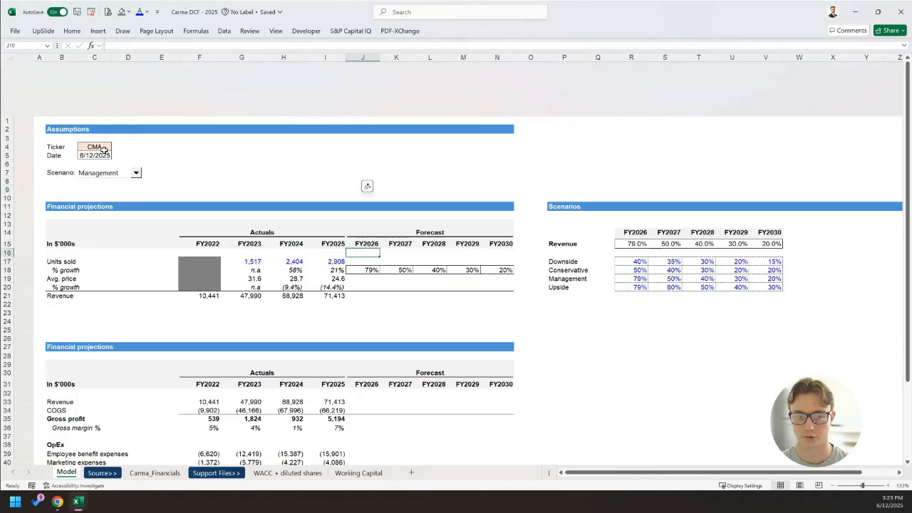
pyautogui.click(161, 234)
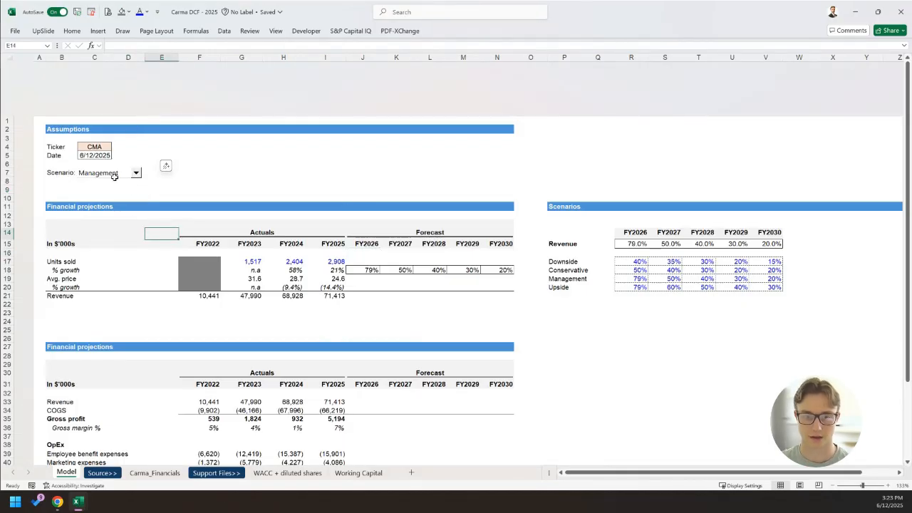
pyautogui.press('Up')
pyautogui.press('Up')
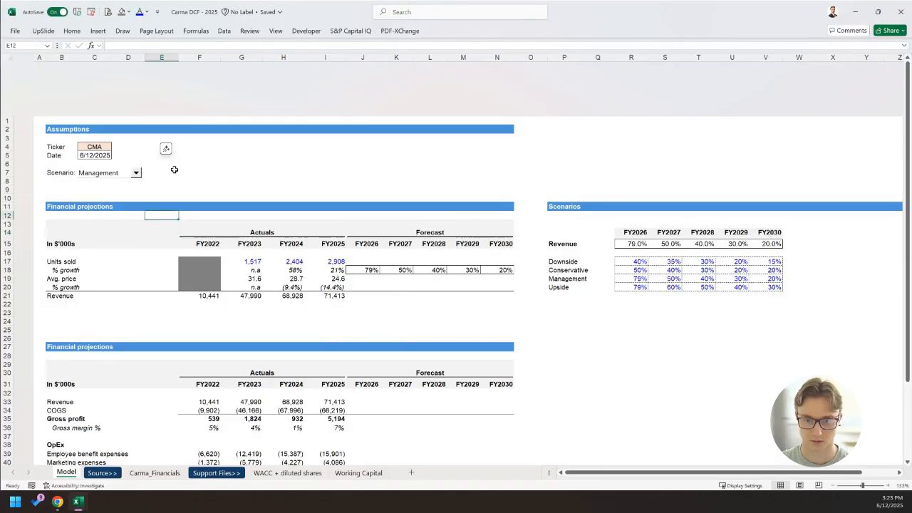
pyautogui.click(362, 261)
pyautogui.hotkey('ctrl', 'Home')
pyautogui.press('Right')
pyautogui.press('Down')
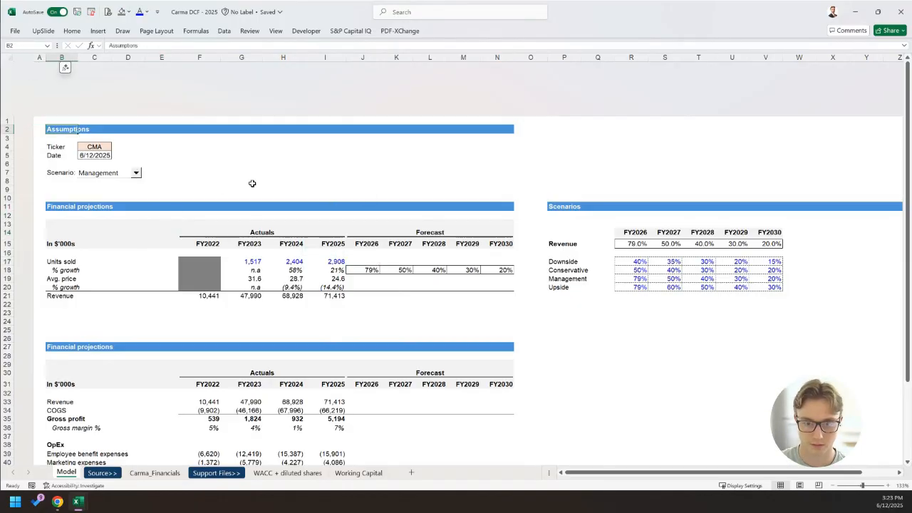
pyautogui.click(194, 185)
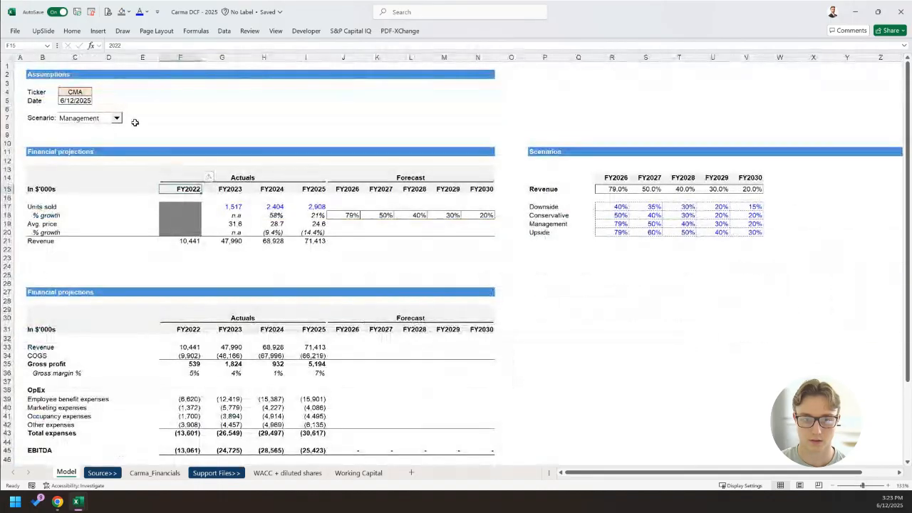
# Test the scenario selector by choosing Downside, followed by Conservative.
pyautogui.click(116, 118)
pyautogui.click(112, 126)
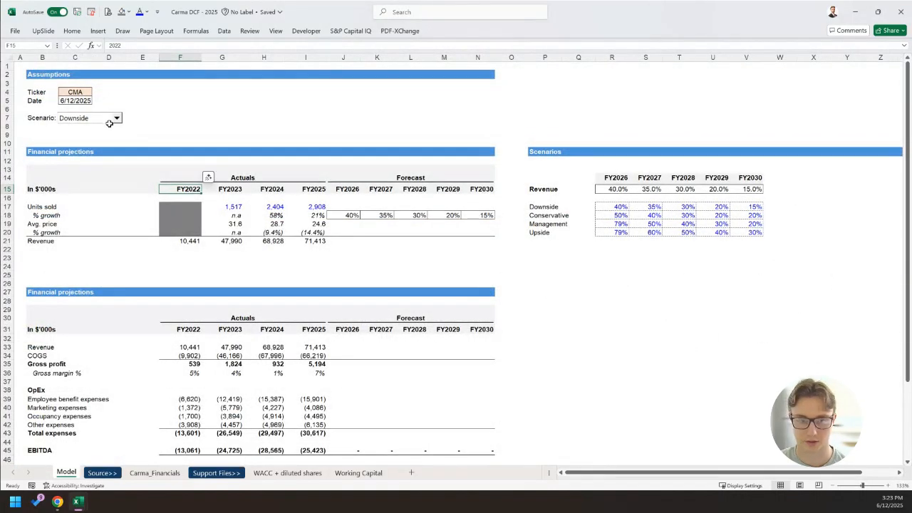
pyautogui.click(116, 118)
pyautogui.click(112, 136)
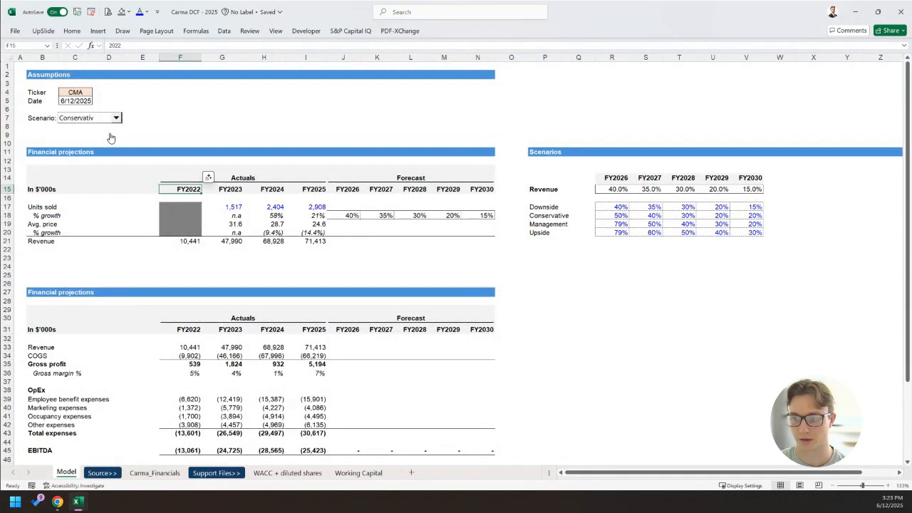
# Test the scenario selector with Conservative, Management and Upside, and leave it set to Management.
pyautogui.click(116, 118)
pyautogui.click(113, 145)
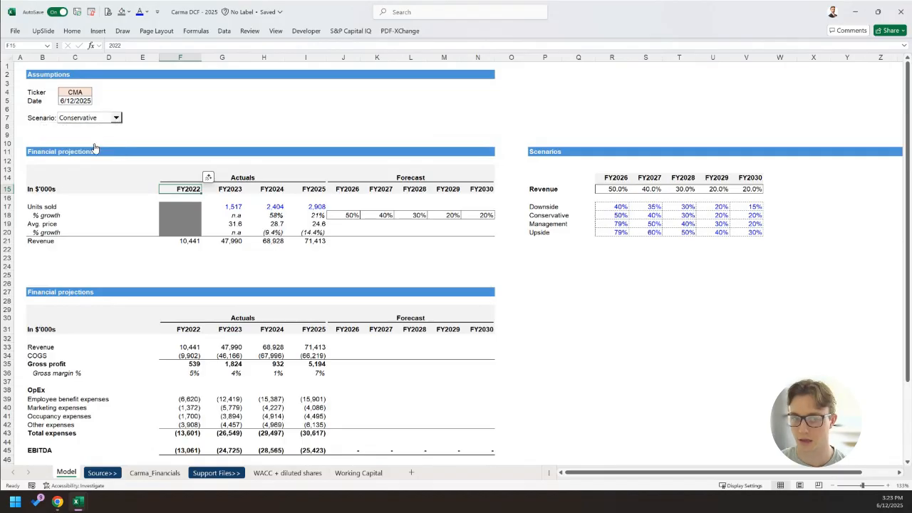
pyautogui.click(116, 118)
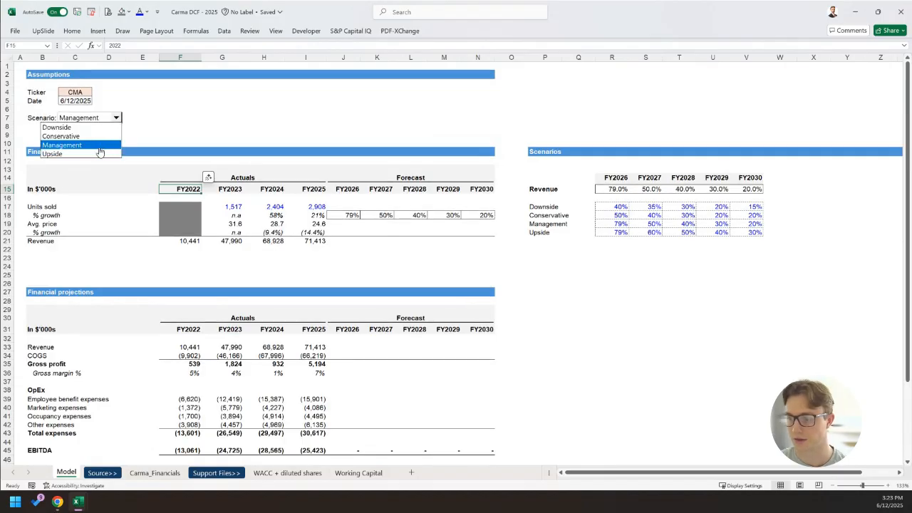
pyautogui.click(99, 148)
pyautogui.click(116, 118)
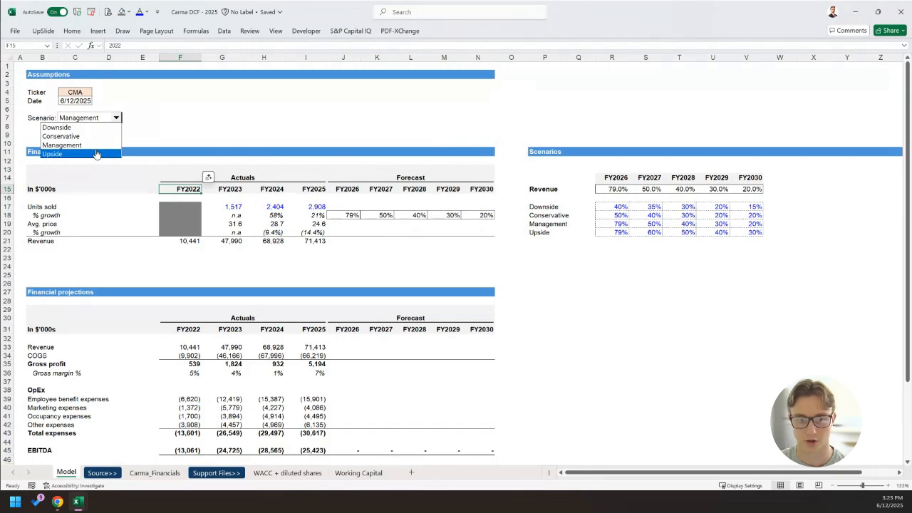
pyautogui.click(95, 145)
pyautogui.click(116, 118)
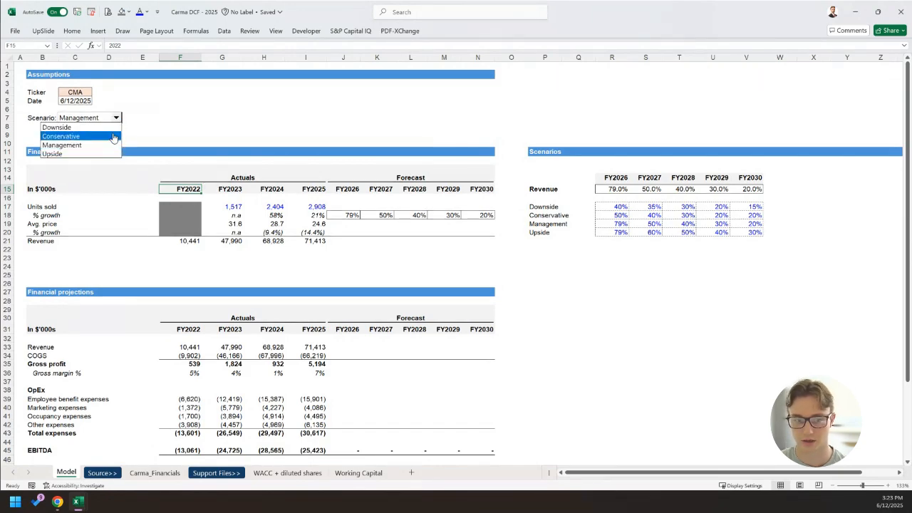
pyautogui.click(107, 143)
pyautogui.click(116, 118)
pyautogui.click(93, 151)
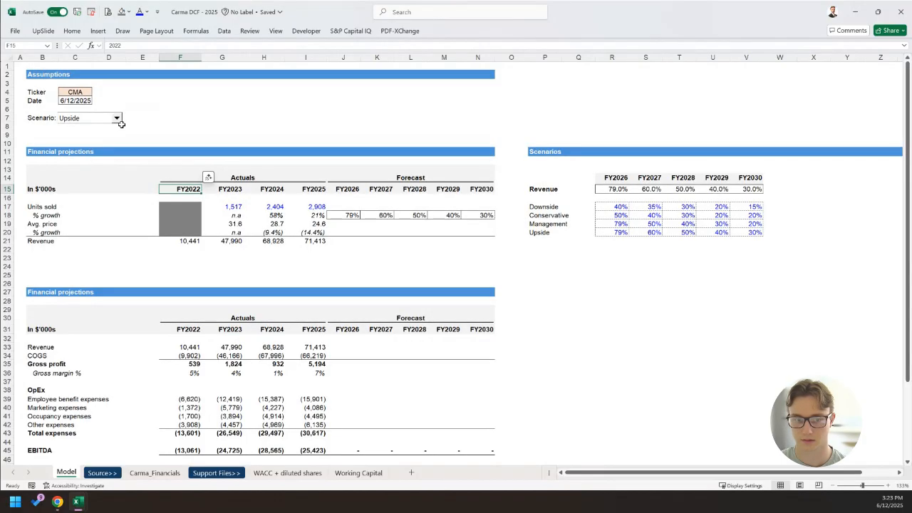
pyautogui.click(116, 118)
pyautogui.click(100, 142)
# Forecast FY2026 units sold in J17 with the formula =I17*(1+J18).
pyautogui.click(358, 231)
pyautogui.click(346, 208)
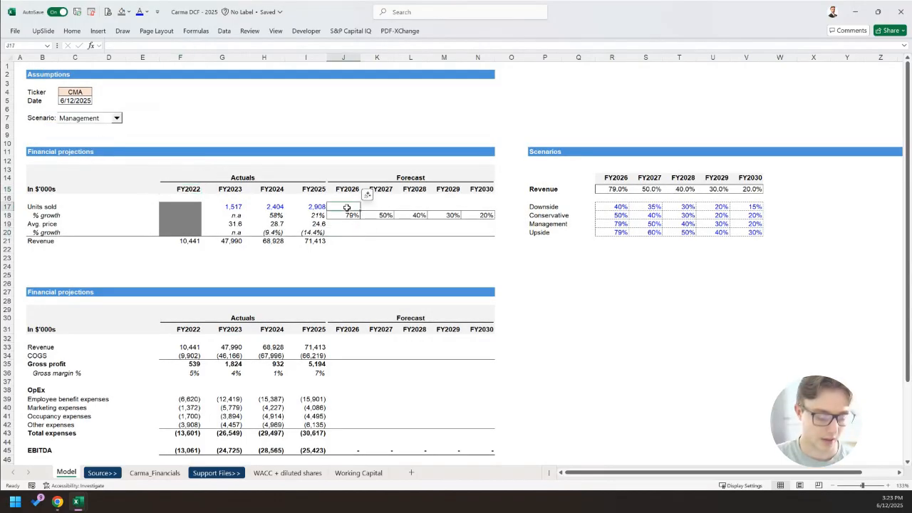
pyautogui.write('=')
pyautogui.press('Left')
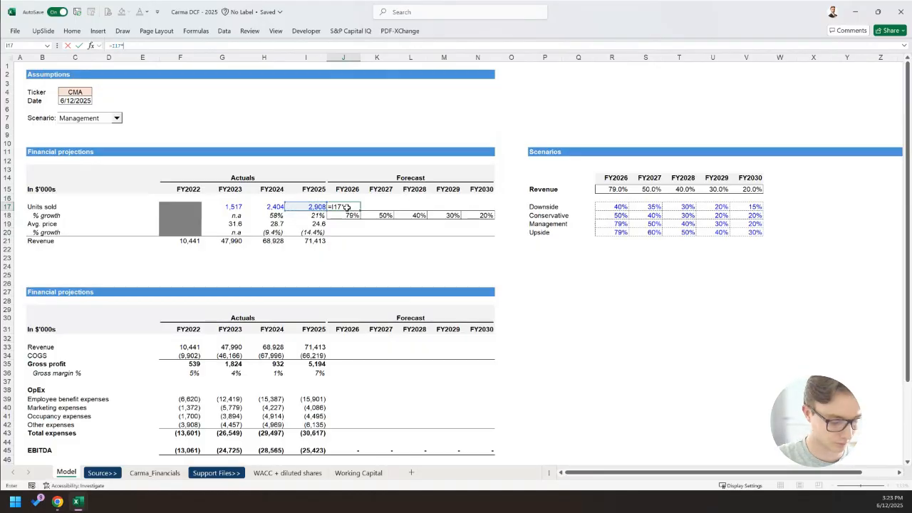
pyautogui.write('*(1+')
pyautogui.press('Down')
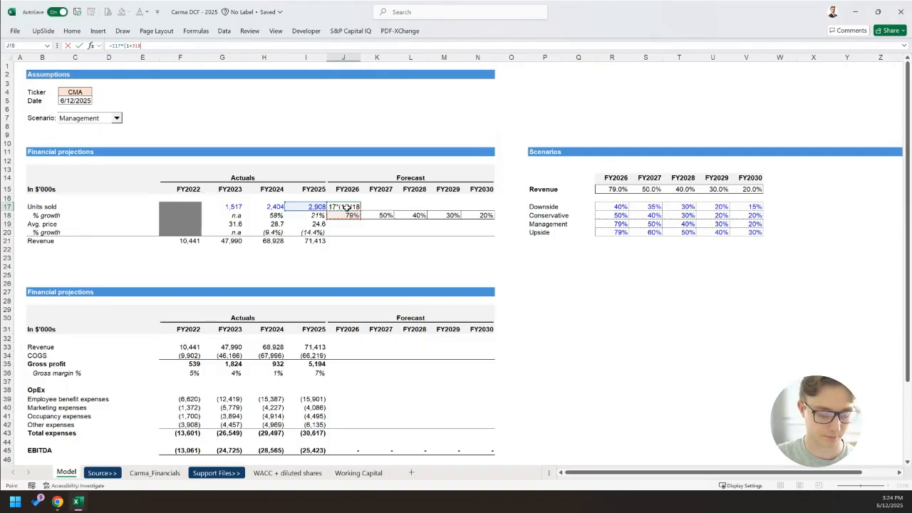
pyautogui.write(')')
pyautogui.press('Return')
# Apply the custom number format #,##0;(#,##0) to the FY2026 units sold in J17.
pyautogui.press('Up')
pyautogui.press('Left')
pyautogui.press('Right')
pyautogui.hotkey('ctrl', '1')
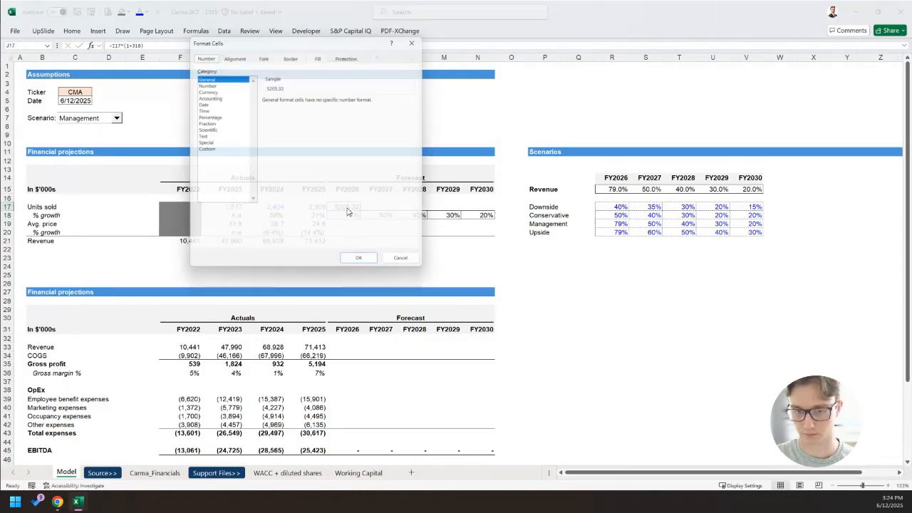
pyautogui.press('Down')
pyautogui.press('Down')
pyautogui.press('Down')
pyautogui.press('Down')
pyautogui.press('Down')
pyautogui.press('Down')
pyautogui.press('Down')
pyautogui.press('Down')
pyautogui.press('Down')
pyautogui.press('Down')
pyautogui.press('Down')
pyautogui.write('#')
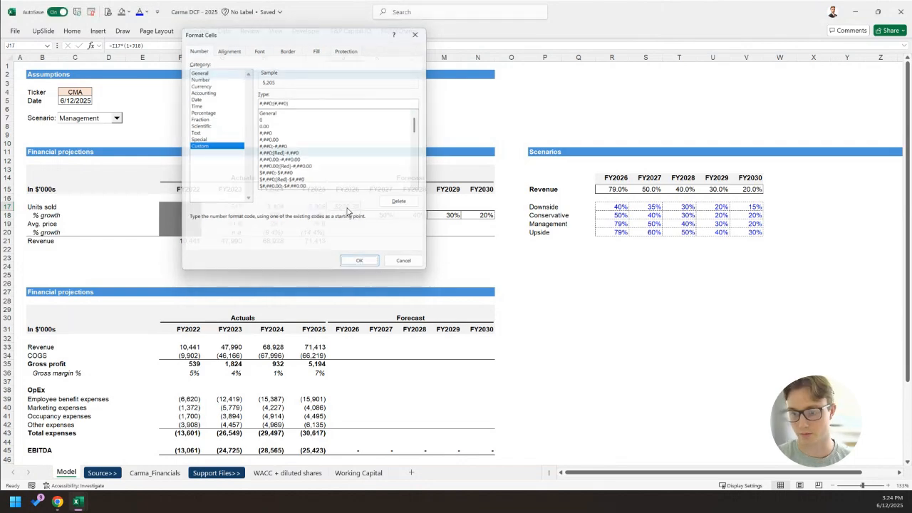
pyautogui.press('Return')
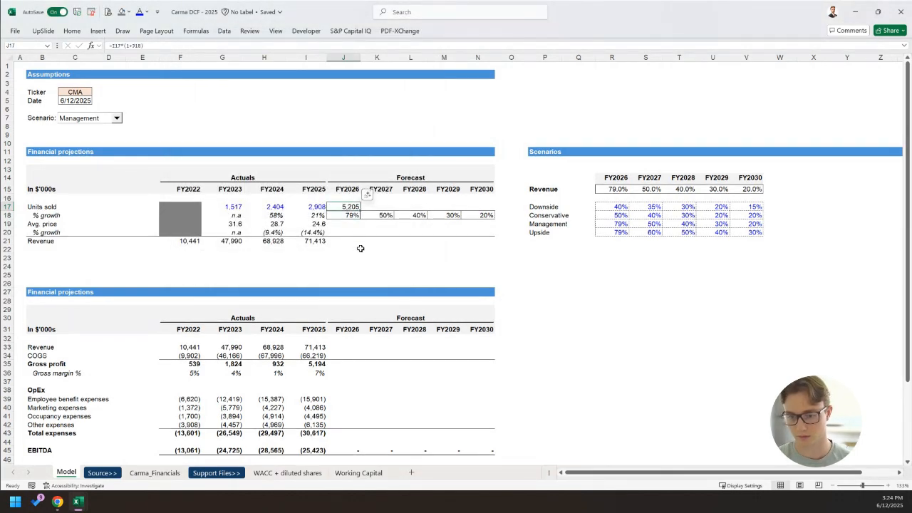
# Fill the units sold formula and format from J17 across to FY2030, and clear the surplus cell O17.
pyautogui.hotkey('shift', 'Right')
pyautogui.hotkey('shift', 'Right')
pyautogui.hotkey('shift', 'Right')
pyautogui.hotkey('shift', 'Right')
pyautogui.hotkey('shift', 'Right')
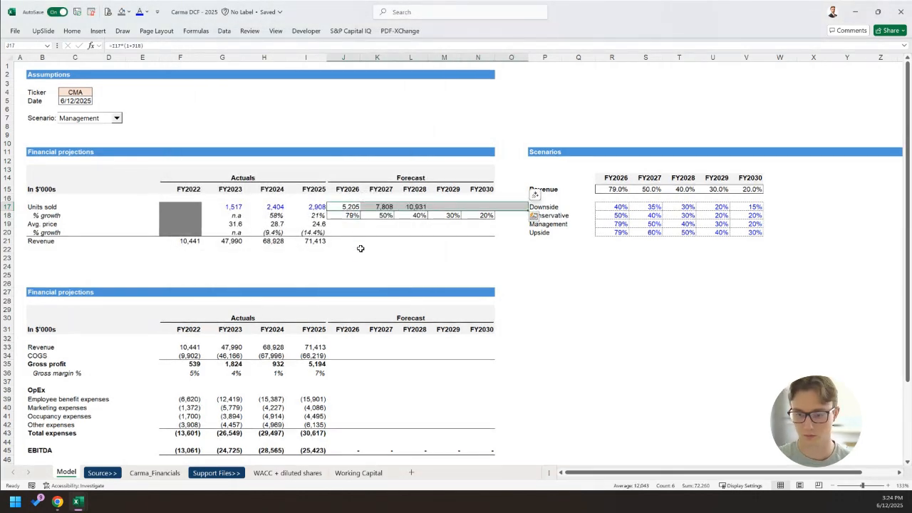
pyautogui.hotkey('ctrl', 'r')
pyautogui.hotkey('ctrl', 'Right')
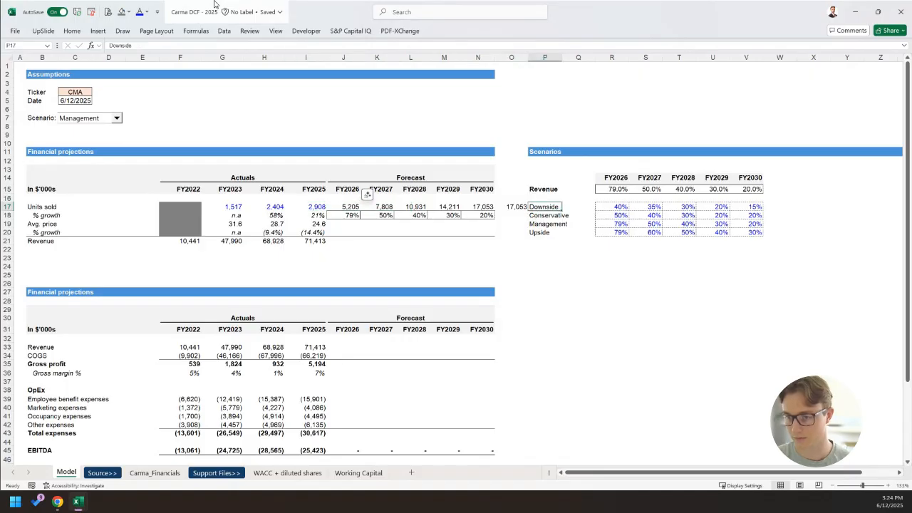
pyautogui.press('Delete')
# Check the filled units sold formulas along the forecast years in row 17.
pyautogui.press('Left')
pyautogui.press('F2')
pyautogui.press('Escape')
pyautogui.press('Left')
pyautogui.press('F2')
pyautogui.press('Escape')
pyautogui.press('Left')
pyautogui.press('Left')
pyautogui.press('Left')
pyautogui.press('Left')
pyautogui.press('Left')
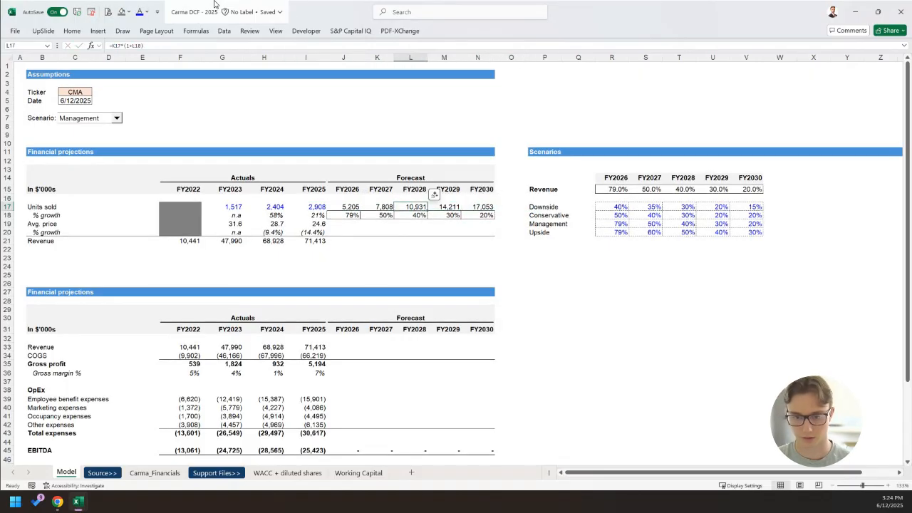
# Review the average price row and its % growth row, comparing the actuals with the blank forecast cells.
pyautogui.press('Down')
pyautogui.press('Right')
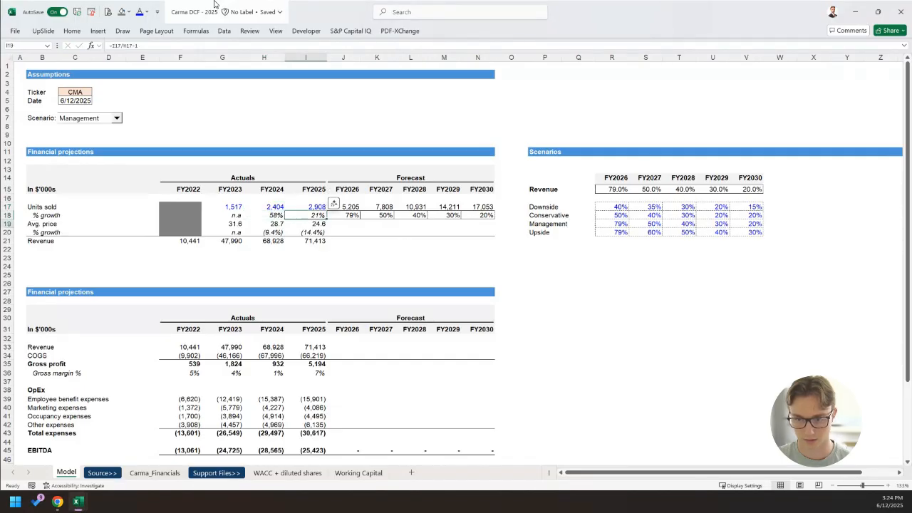
pyautogui.press('Down')
pyautogui.press('Right')
pyautogui.press('Left')
pyautogui.press('Right')
pyautogui.press('Down')
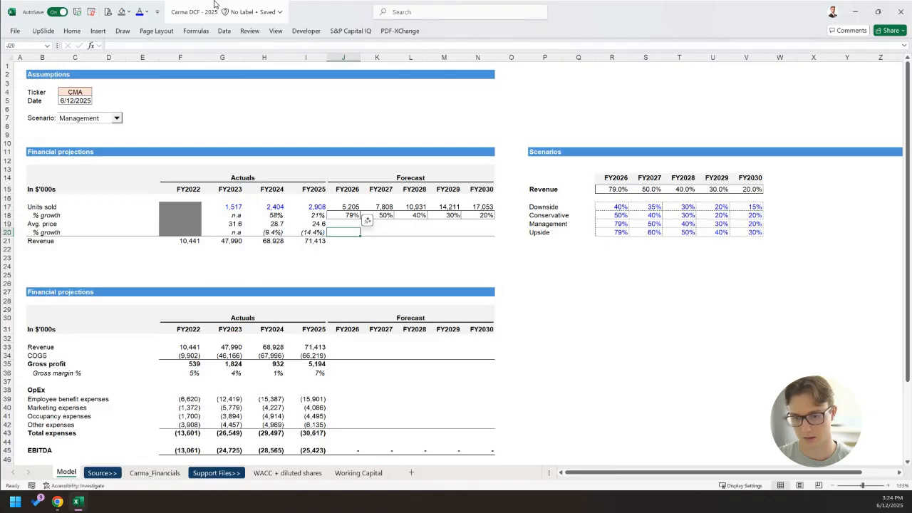
pyautogui.press('Right')
pyautogui.press('Left')
pyautogui.press('Left')
pyautogui.press('Left')
pyautogui.press('Left')
pyautogui.press('Right')
pyautogui.press('Right')
pyautogui.press('Right')
pyautogui.press('Up')
pyautogui.press('Down')
pyautogui.press('Up')
pyautogui.press('Down')
pyautogui.press('Up')
pyautogui.press('Left')
pyautogui.press('Left')
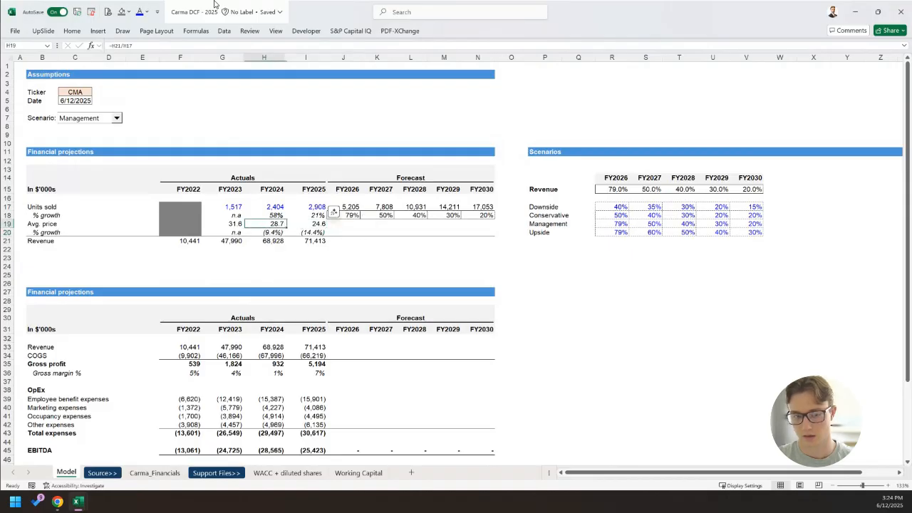
# Examine the historical average prices for FY2023 to FY2025 in G19:I19.
pyautogui.press('Left')
pyautogui.hotkey('shift', 'space')
pyautogui.press('Left')
pyautogui.press('Right')
pyautogui.press('Right')
pyautogui.press('Left')
pyautogui.hotkey('shift', 'space')
pyautogui.press('Left')
pyautogui.press('Right')
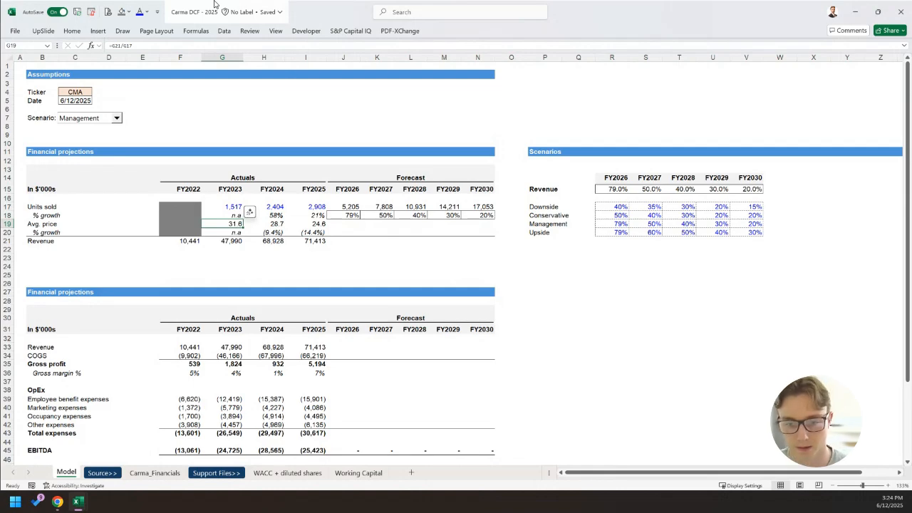
pyautogui.hotkey('shift', 'space')
pyautogui.press('Right')
pyautogui.press('Left')
pyautogui.hotkey('shift', 'Right')
pyautogui.hotkey('shift', 'Right')
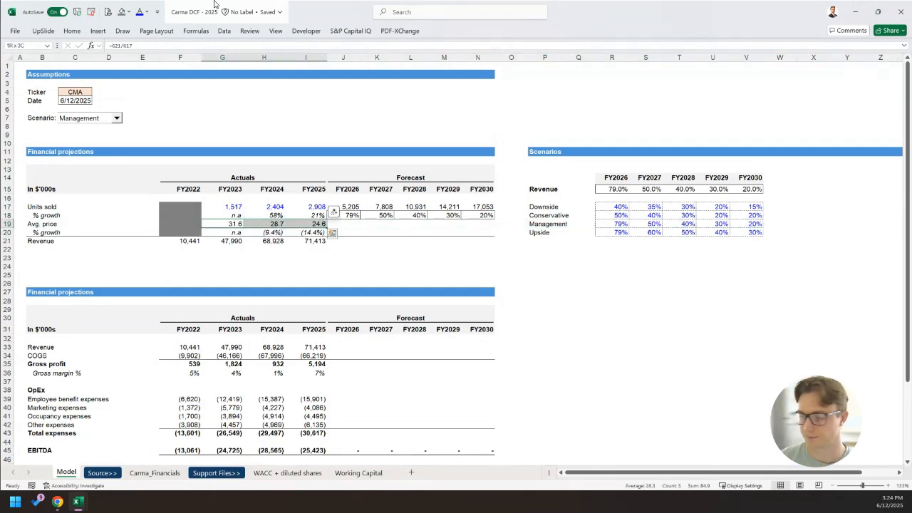
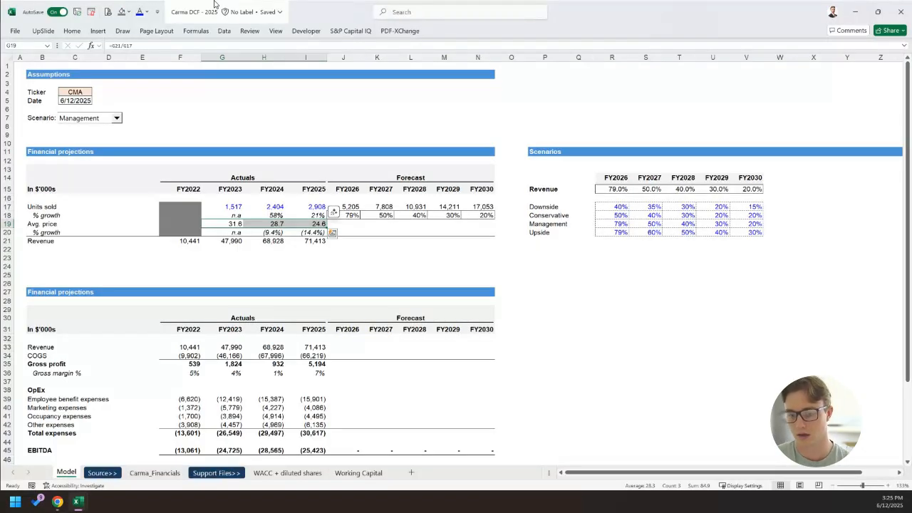
# Remove the average price % growth line by moving the Revenue row B21:N21 up into row 20, leaving the scenario grid in place.
pyautogui.click(363, 233)
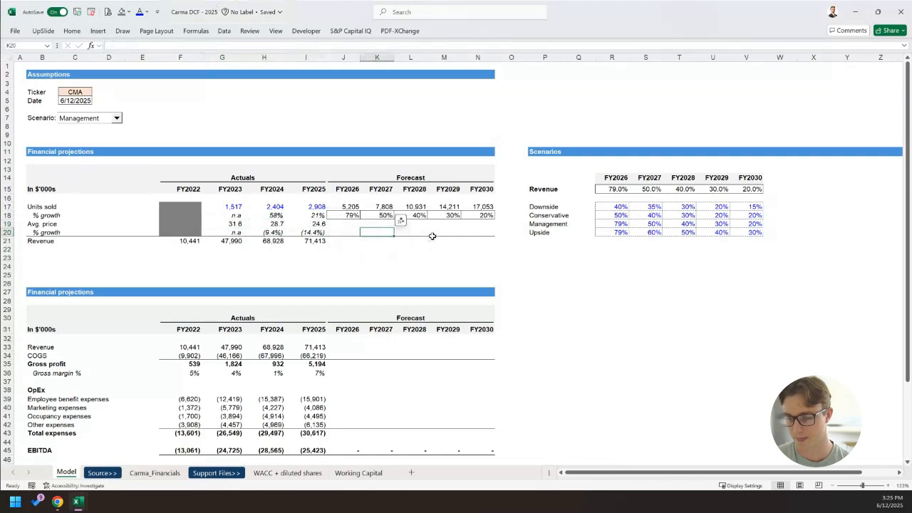
pyautogui.moveTo(34, 232); pyautogui.dragTo(491, 240)
pyautogui.hotkey('ctrl', 'c')
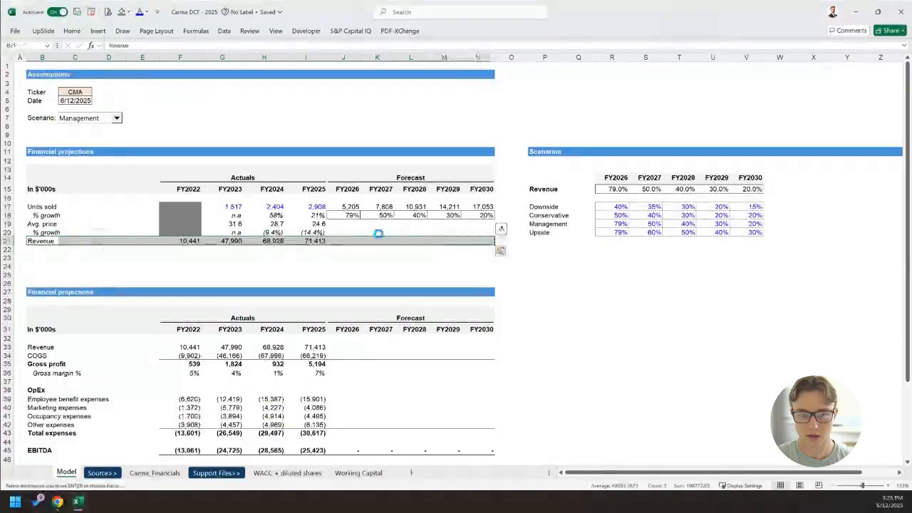
pyautogui.click(50, 232)
pyautogui.click(48, 240)
pyautogui.keyDown('shift'); pyautogui.click(478, 240); pyautogui.keyUp('shift')
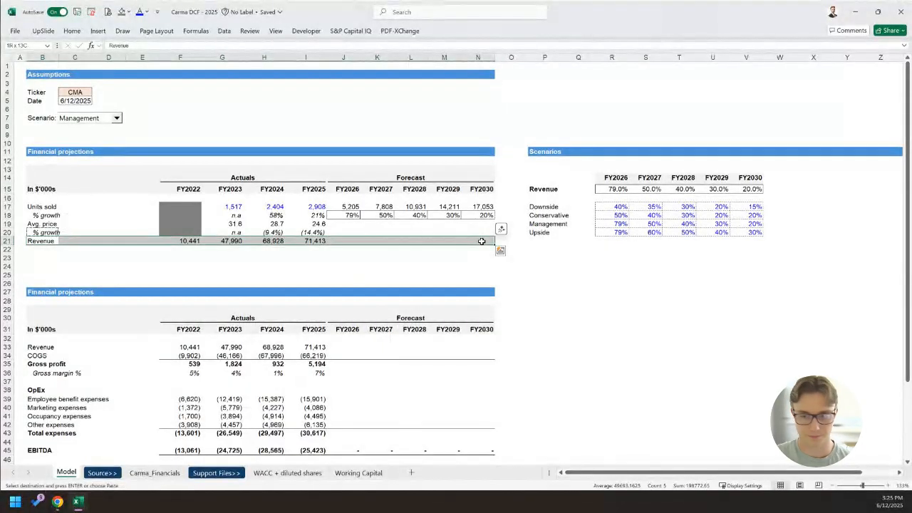
pyautogui.press('Up')
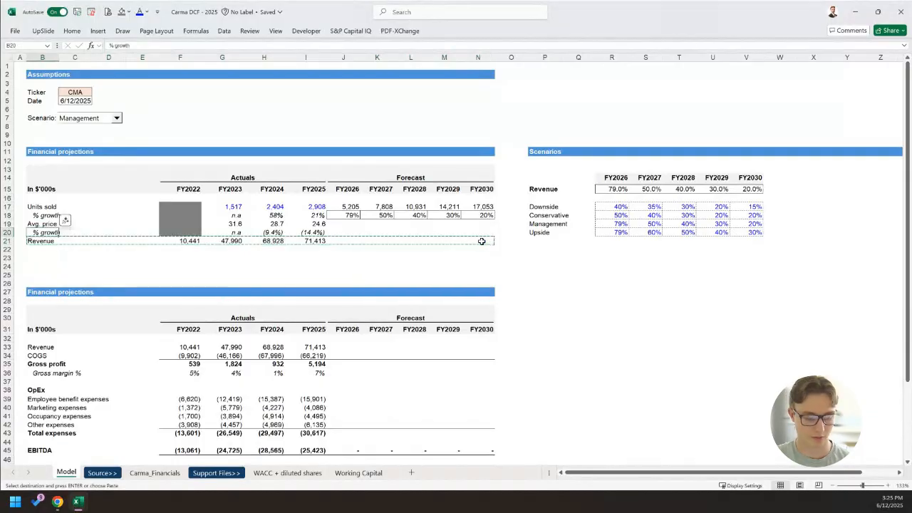
pyautogui.hotkey('shift', 'space')
pyautogui.hotkey('ctrl', '-')
pyautogui.press('Right')
pyautogui.press('Right')
pyautogui.press('Right')
pyautogui.press('Right')
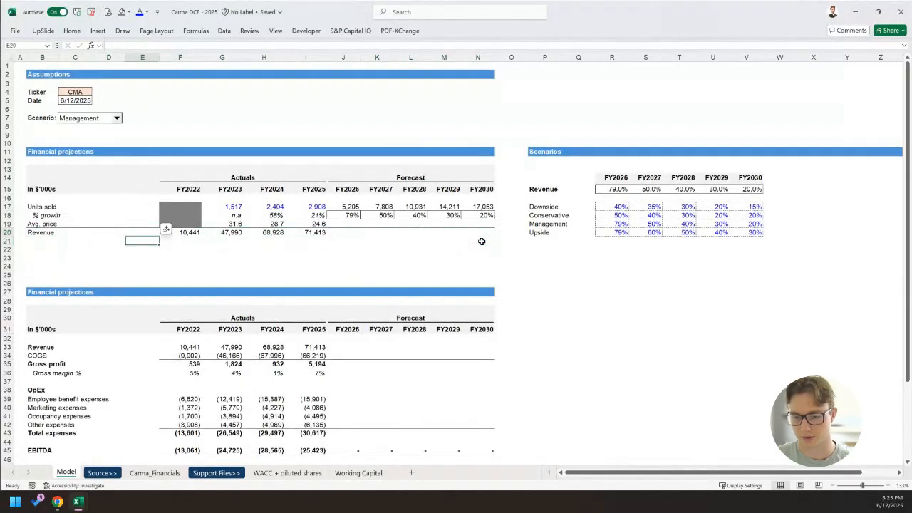
# Add an outside border around the forecast average price cells J19:N19.
pyautogui.press('Right')
pyautogui.press('Right')
pyautogui.press('Right')
pyautogui.press('Right')
pyautogui.press('Right')
pyautogui.press('Right')
pyautogui.press('Right')
pyautogui.press('Up')
pyautogui.press('Left')
pyautogui.press('Left')
pyautogui.press('Left')
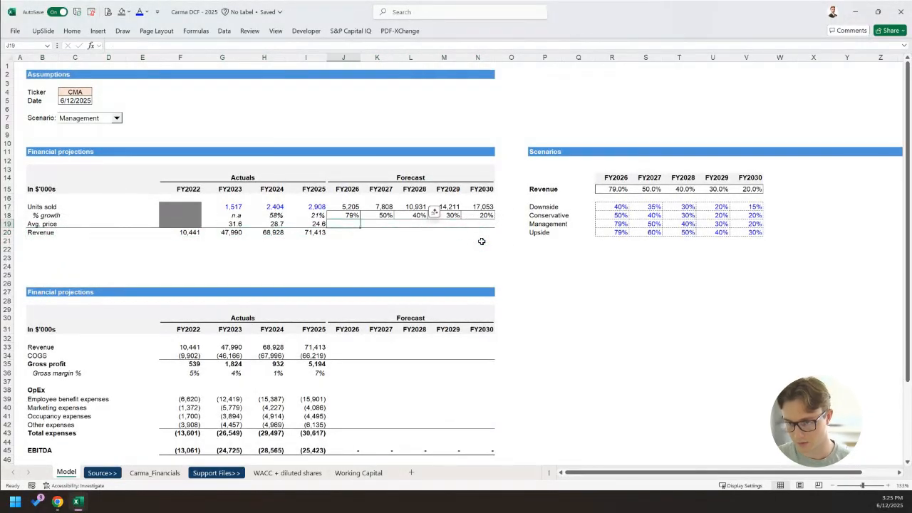
pyautogui.hotkey('shift', 'Right')
pyautogui.hotkey('shift', 'Right')
pyautogui.hotkey('shift', 'Right')
pyautogui.hotkey('shift', 'Right')
pyautogui.press('alt')
pyautogui.press('h')
pyautogui.press('b')
pyautogui.press('s')
# Apply all borders to the forecast average price cells J19:N19.
pyautogui.press('Left')
pyautogui.press('Down')
pyautogui.press('Right')
pyautogui.press('Up')
pyautogui.hotkey('shift', 'Right')
pyautogui.hotkey('shift', 'Right')
pyautogui.hotkey('shift', 'Right')
pyautogui.hotkey('shift', 'Right')
pyautogui.hotkey('shift', 'Right')
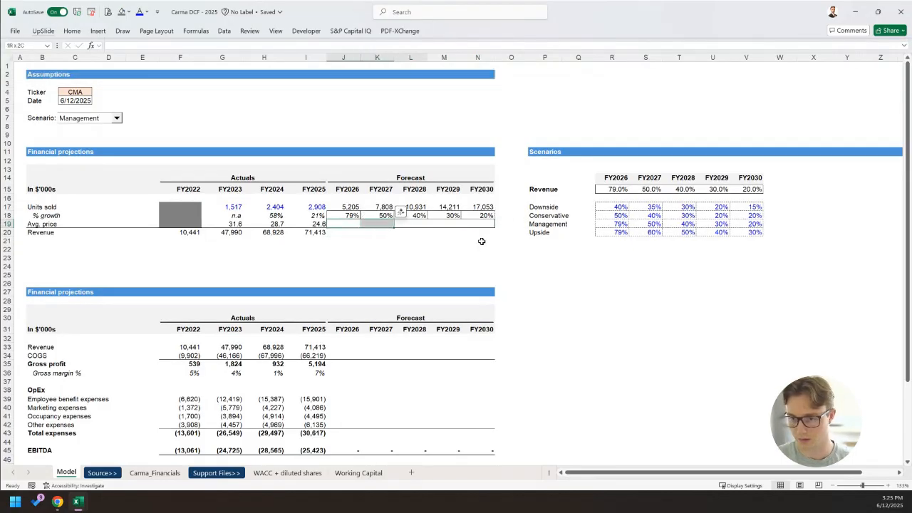
pyautogui.hotkey('shift', 'Left')
pyautogui.press('alt')
pyautogui.press('h')
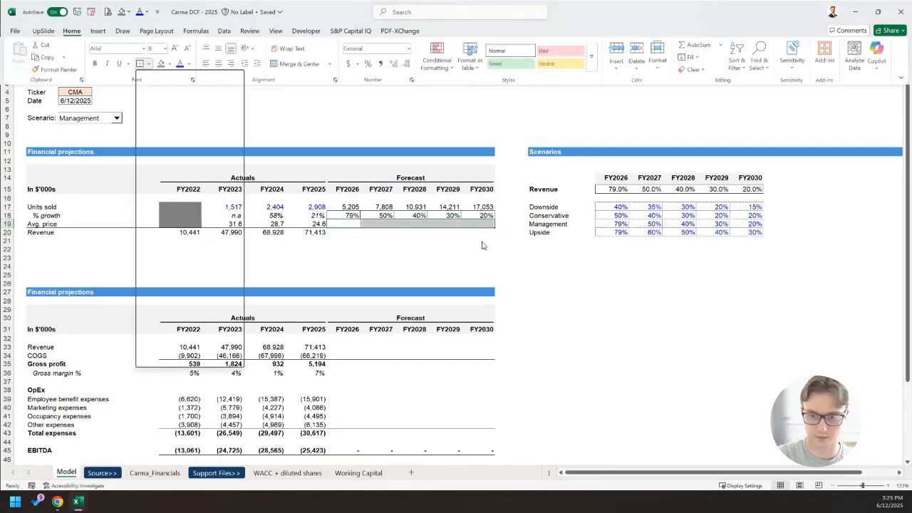
pyautogui.press('b')
pyautogui.press('a')
# Hold the FY2026 average price at the FY2025 level by entering =I19 in J19.
pyautogui.press('Left')
pyautogui.press('Right')
pyautogui.write('=')
pyautogui.press('Left')
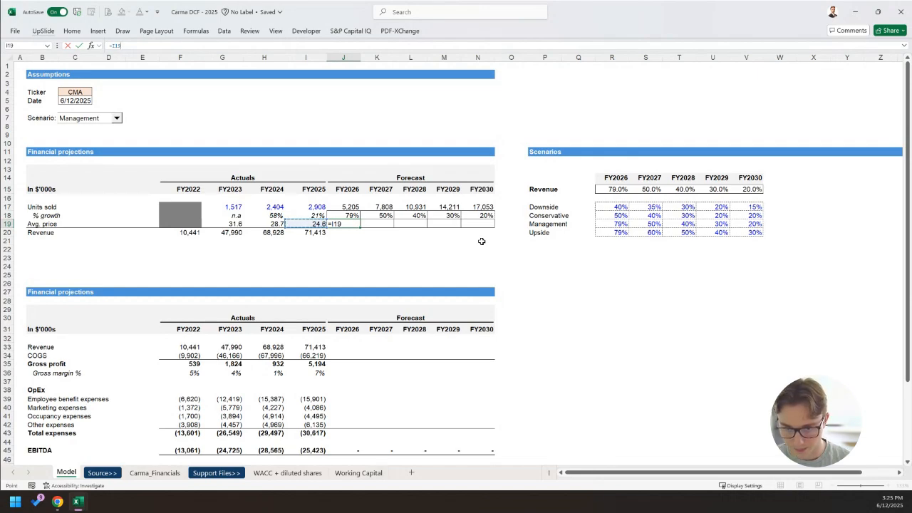
pyautogui.press('Return')
pyautogui.press('Up')
# Move the Units sold through Revenue block B17:N20 down two rows so it starts at row 19.
pyautogui.press('Up')
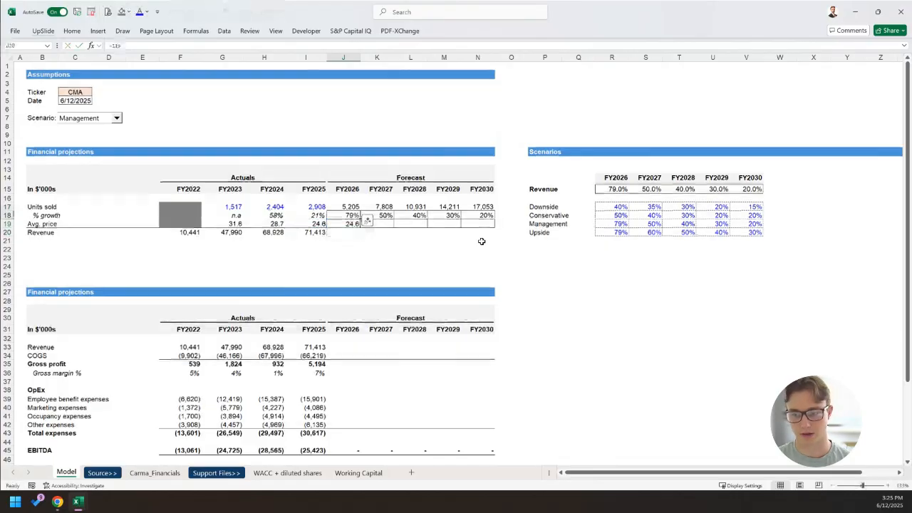
pyautogui.press('Up')
pyautogui.press('Left')
pyautogui.press('Left')
pyautogui.press('Left')
pyautogui.press('Left')
pyautogui.press('Left')
pyautogui.press('Left')
pyautogui.press('Left')
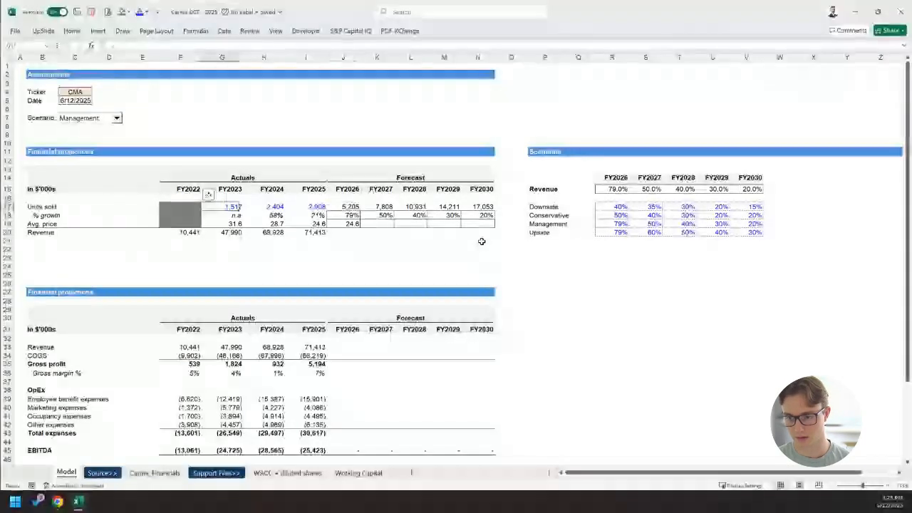
pyautogui.press('Left')
pyautogui.hotkey('ctrl', 'c')
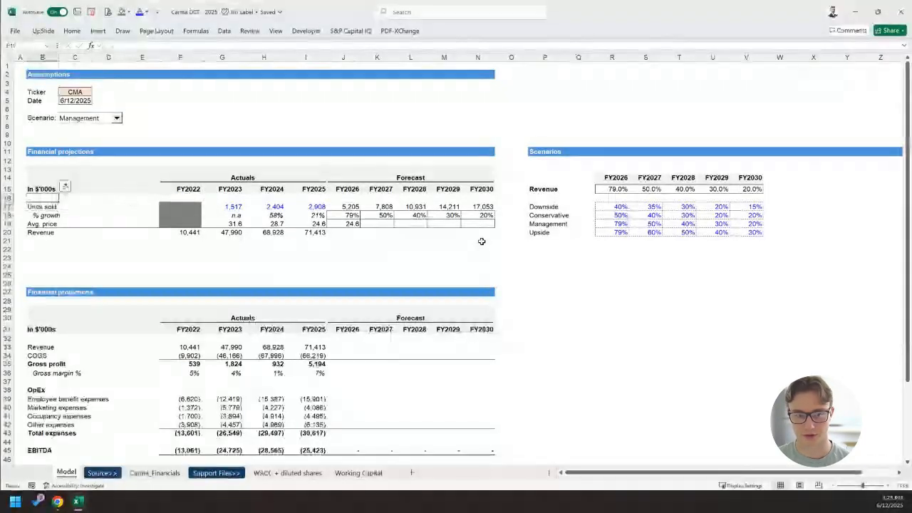
pyautogui.hotkey('shift', 'Down')
pyautogui.hotkey('shift', 'Down')
pyautogui.hotkey('shift', 'Down')
pyautogui.hotkey('shift', 'Right')
pyautogui.hotkey('shift', 'Right')
pyautogui.hotkey('shift', 'Right')
pyautogui.hotkey('shift', 'Right')
pyautogui.hotkey('shift', 'Right')
pyautogui.hotkey('shift', 'Right')
pyautogui.hotkey('shift', 'Right')
pyautogui.hotkey('shift', 'Right')
pyautogui.hotkey('shift', 'Right')
pyautogui.hotkey('shift', 'Right')
pyautogui.hotkey('shift', 'Right')
pyautogui.hotkey('shift', 'Right')
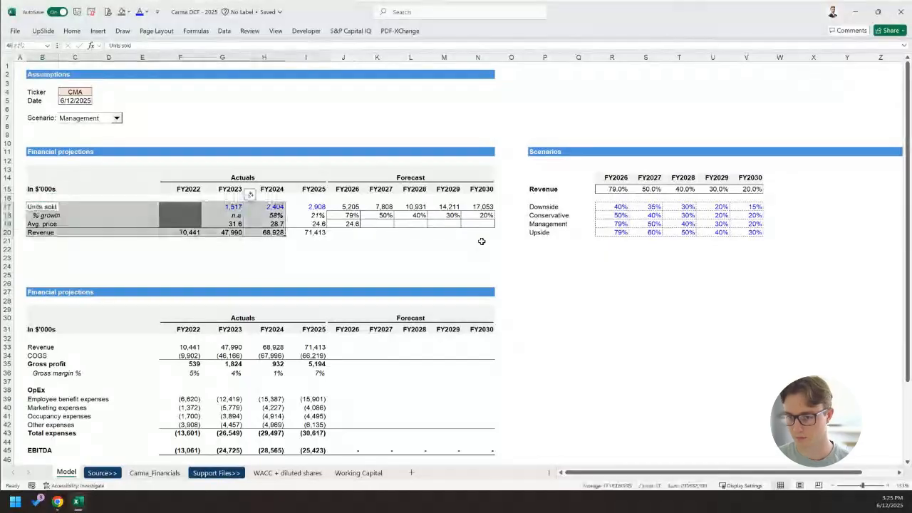
pyautogui.hotkey('ctrl', 'c')
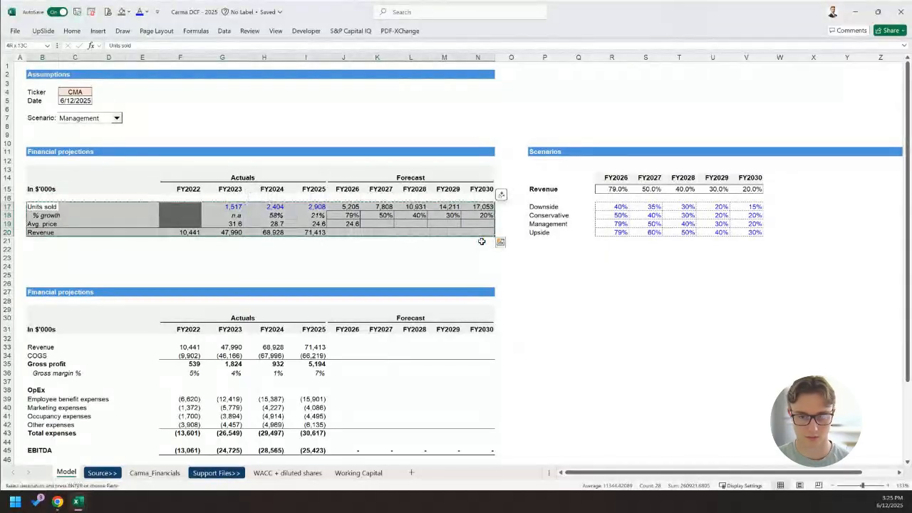
pyautogui.press('Down')
pyautogui.press('Down')
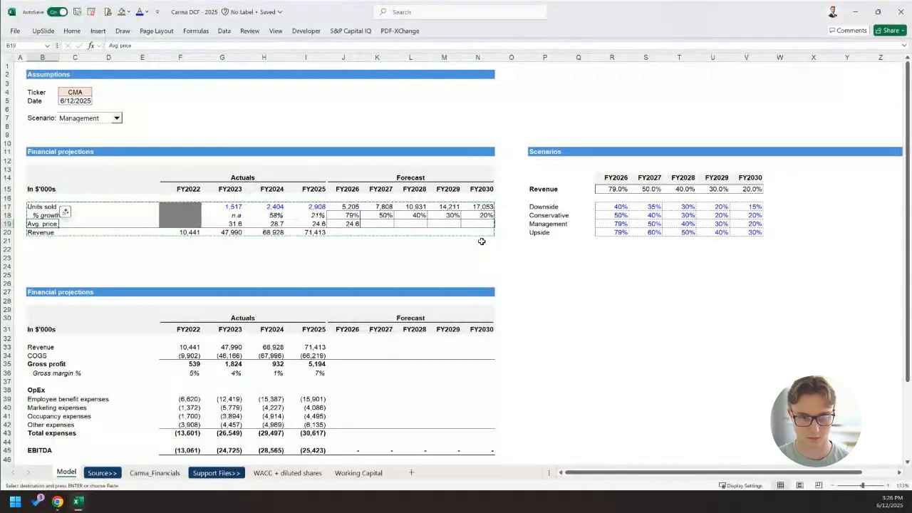
pyautogui.hotkey('ctrl', 'v')
# Add an "Inflation" row label in B17 above the Units sold block.
pyautogui.press('Up')
pyautogui.press('Up')
pyautogui.write('Inflation')
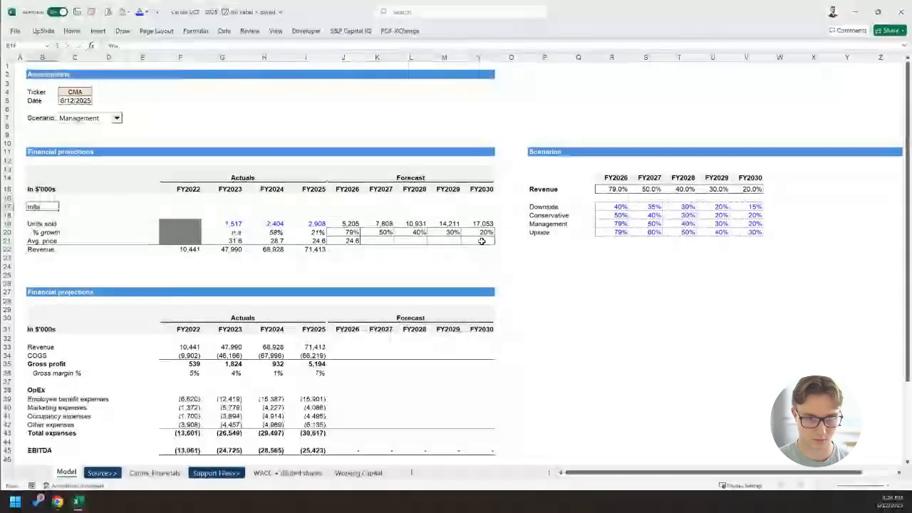
pyautogui.press('Tab')
# Add an outside border around the Inflation row cells F17:N17.
pyautogui.press('Tab')
pyautogui.press('Right')
pyautogui.press('Right')
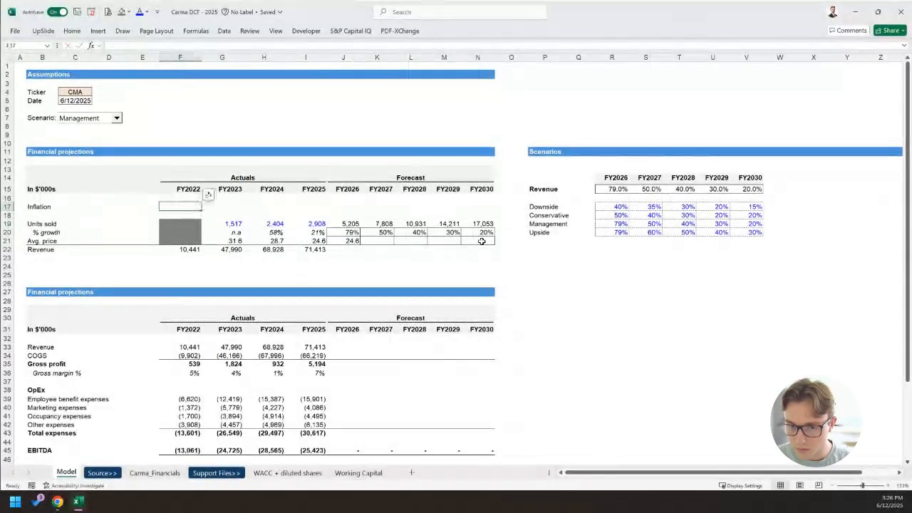
pyautogui.hotkey('shift', 'Right')
pyautogui.hotkey('shift', 'Right')
pyautogui.hotkey('shift', 'Right')
pyautogui.hotkey('shift', 'Right')
pyautogui.hotkey('shift', 'Right')
pyautogui.hotkey('shift', 'Right')
pyautogui.hotkey('shift', 'Right')
pyautogui.hotkey('shift', 'Right')
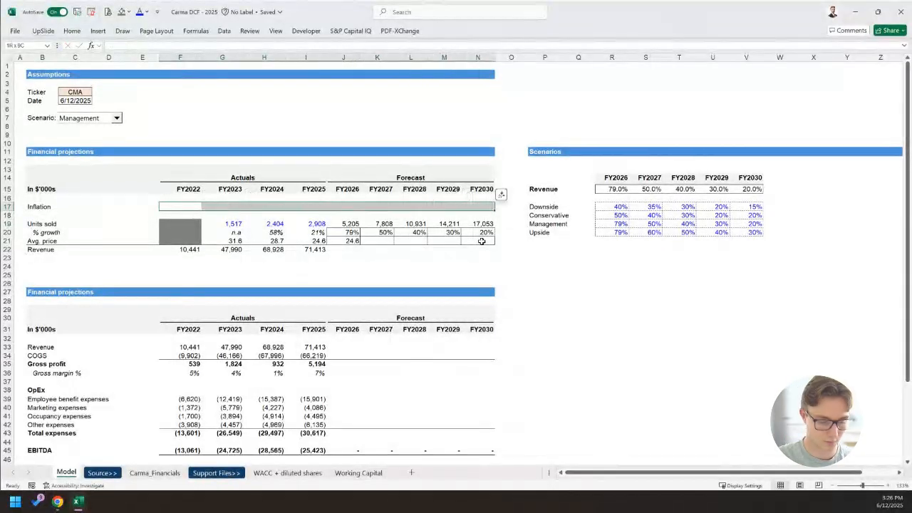
# Fill the actuals part of the Inflation row, F17:I17, with dark grey.
pyautogui.press('Left')
pyautogui.press('Right')
pyautogui.hotkey('shift', 'Right')
pyautogui.hotkey('shift', 'Right')
pyautogui.hotkey('shift', 'Right')
pyautogui.hotkey('shift', 'Right')
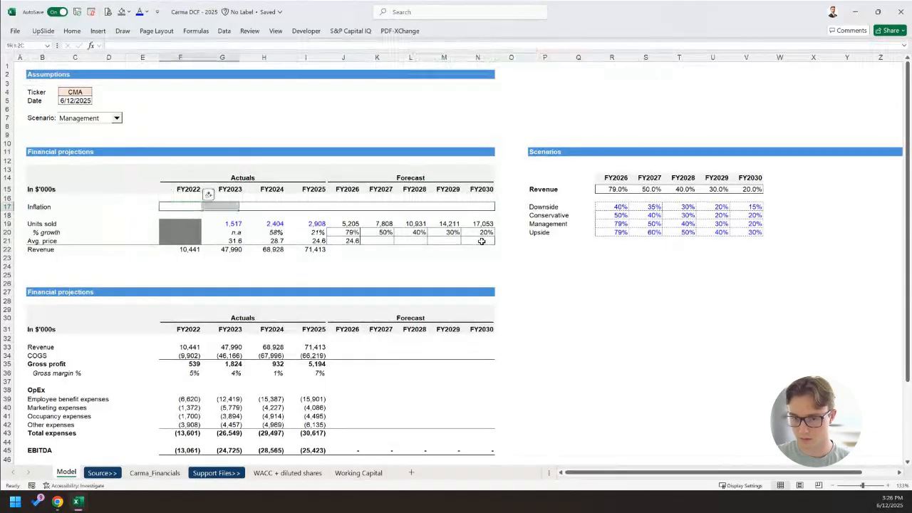
pyautogui.hotkey('shift', 'Left')
pyautogui.press('alt')
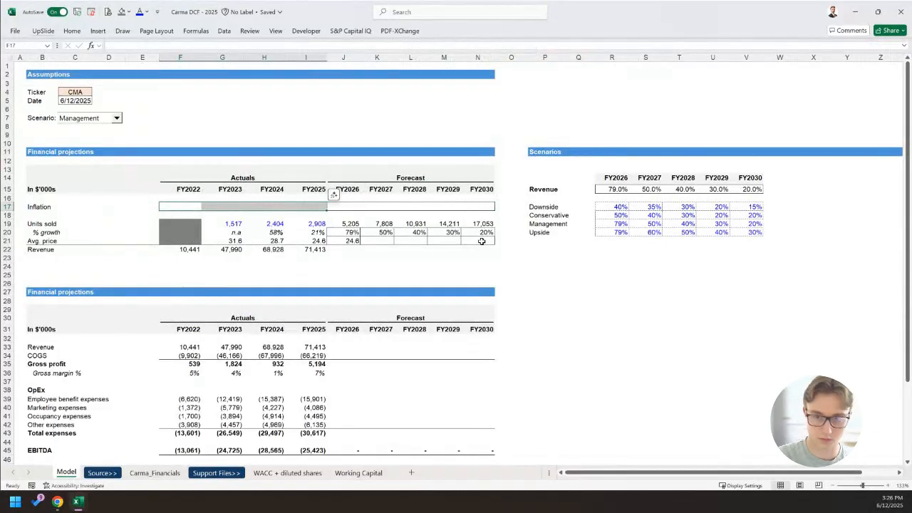
pyautogui.press('h')
pyautogui.press('h')
pyautogui.press('Down')
pyautogui.press('Right')
pyautogui.press('Right')
pyautogui.press('Left')
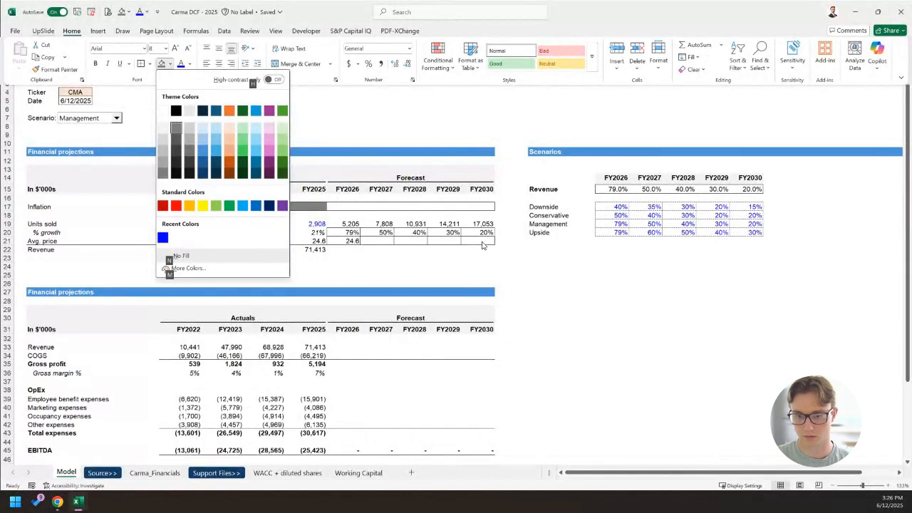
pyautogui.press('Return')
# Set the font colour of the forecast inflation cells J17:N17 to the input blue.
pyautogui.press('Right')
pyautogui.press('Right')
pyautogui.press('Right')
pyautogui.press('Right')
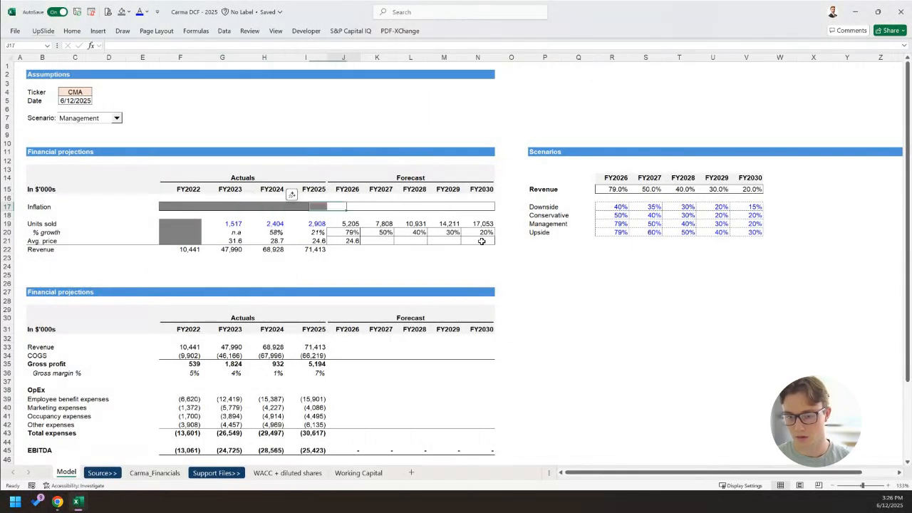
pyautogui.hotkey('shift', 'Right')
pyautogui.hotkey('shift', 'Right')
pyautogui.hotkey('shift', 'Right')
pyautogui.hotkey('shift', 'Right')
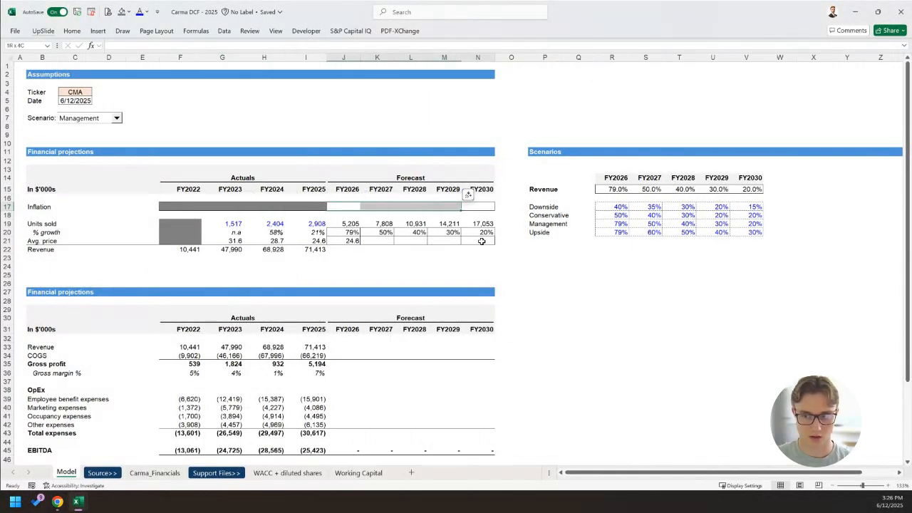
pyautogui.press('alt')
pyautogui.press('h')
pyautogui.press('f')
pyautogui.press('c')
pyautogui.press('Up')
pyautogui.press('Up')
pyautogui.press('Up')
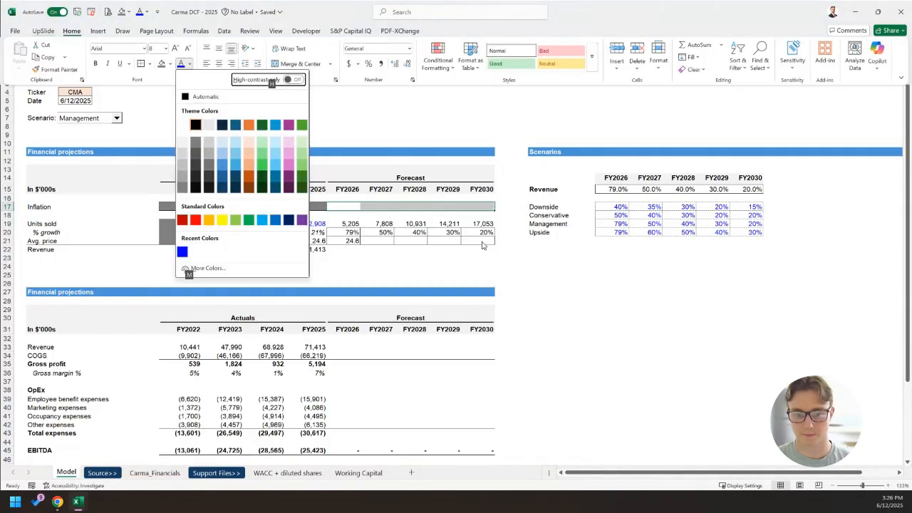
pyautogui.press('Return')
# Enter 3.0% as the FY2026 inflation in J17 and copy it to FY2027.
pyautogui.press('Left')
pyautogui.press('Right')
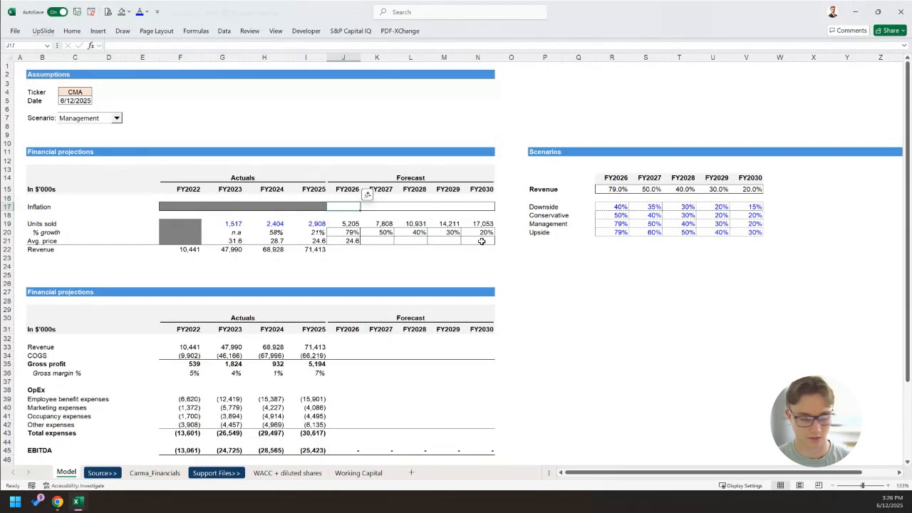
pyautogui.write('3')
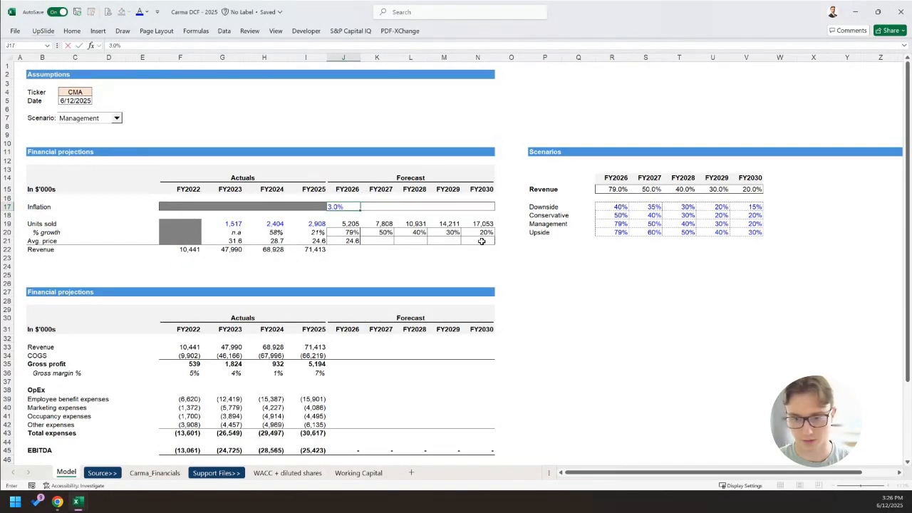
pyautogui.write('.0')
pyautogui.hotkey('ctrl', 'Return')
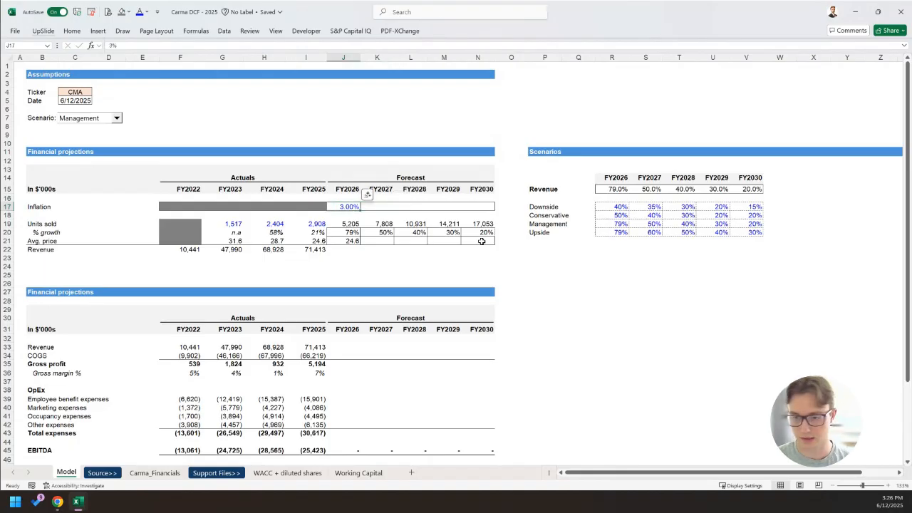
pyautogui.moveTo(367, 195); pyautogui.dragTo(400, 194)
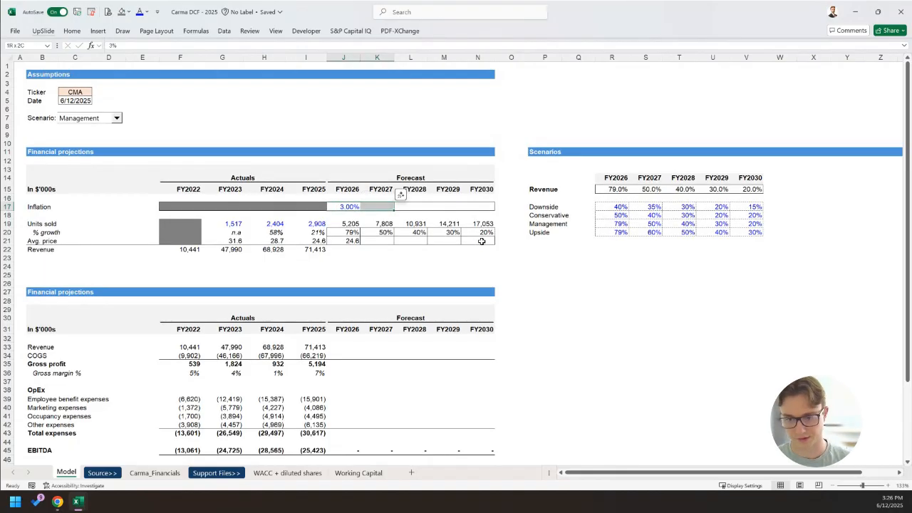
pyautogui.press('Right')
# Enter inflation of 2.5% for FY2028 and FY2029 and 2.0% for FY2030.
pyautogui.press('Right')
pyautogui.write('2.5')
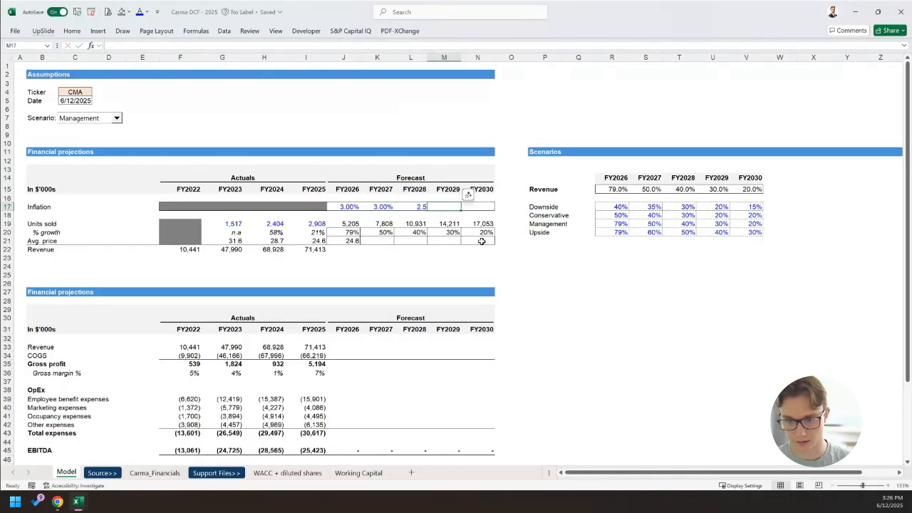
pyautogui.press('BackSpace')
pyautogui.press('BackSpace')
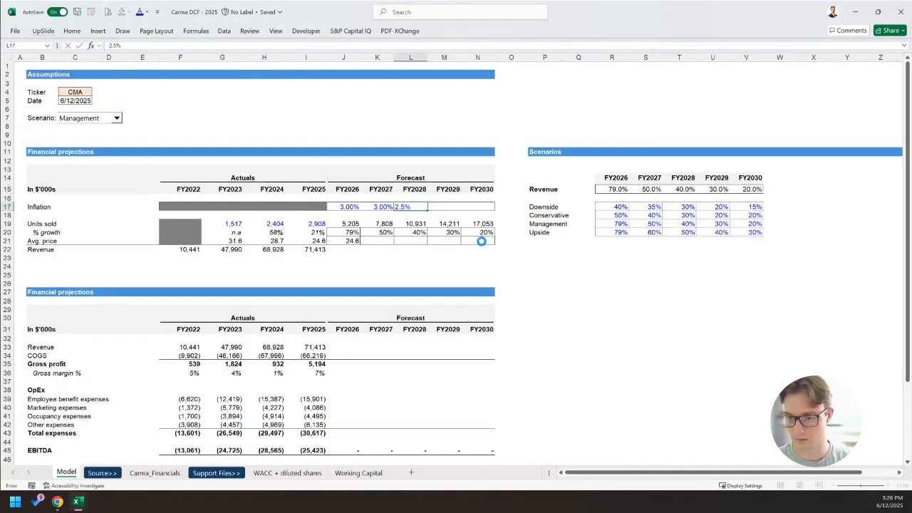
pyautogui.press('Right')
pyautogui.write('2')
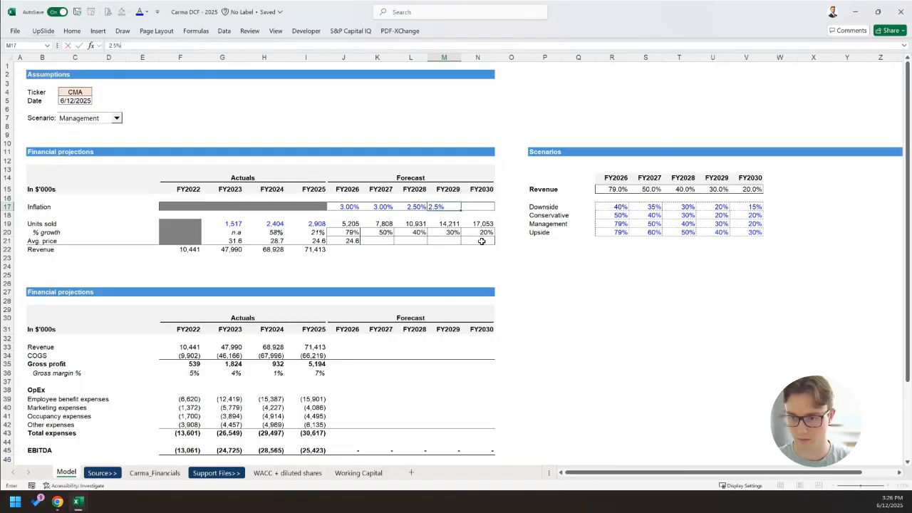
pyautogui.press('Tab')
pyautogui.write('2')
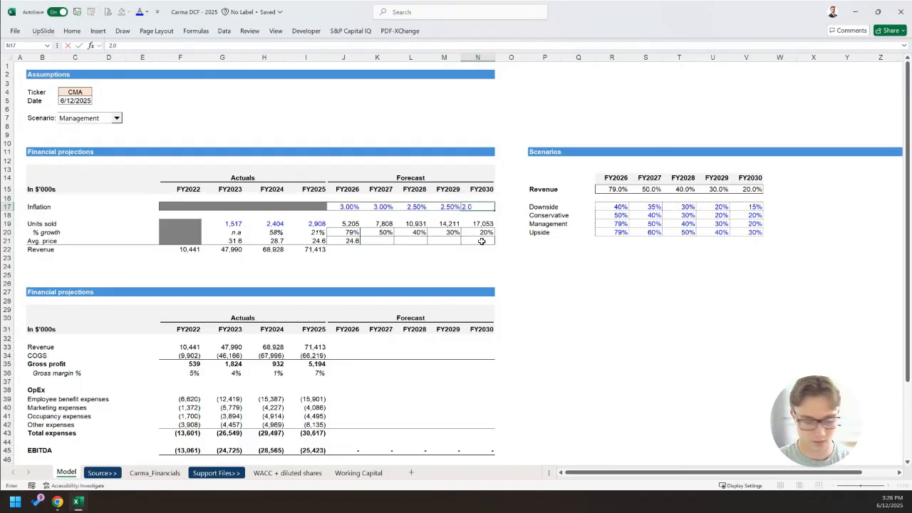
pyautogui.press('Return')
pyautogui.scroll(-1, 482, 241)
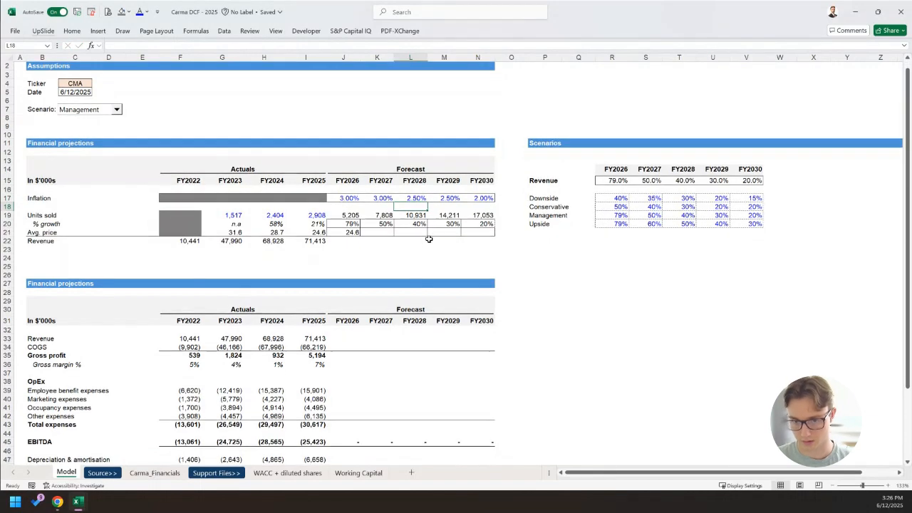
pyautogui.click(349, 204)
pyautogui.click(347, 200)
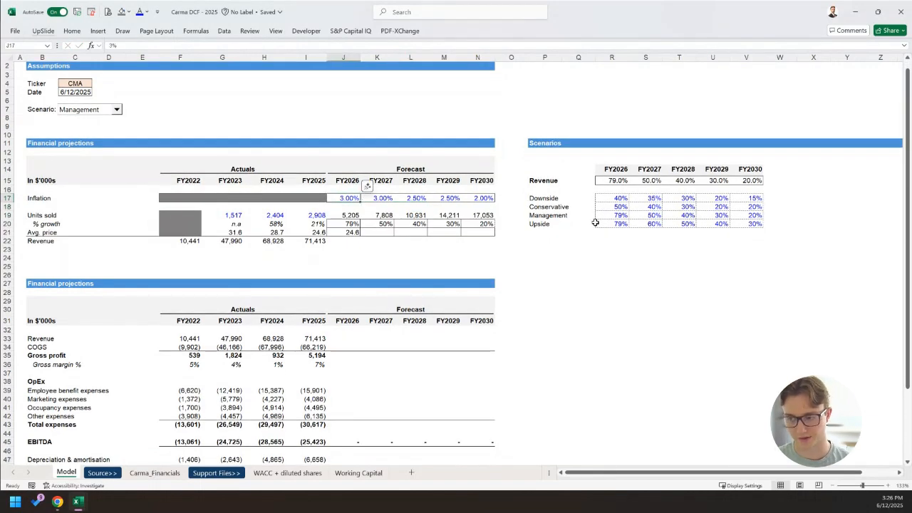
pyautogui.moveTo(624, 224); pyautogui.dragTo(612, 198)
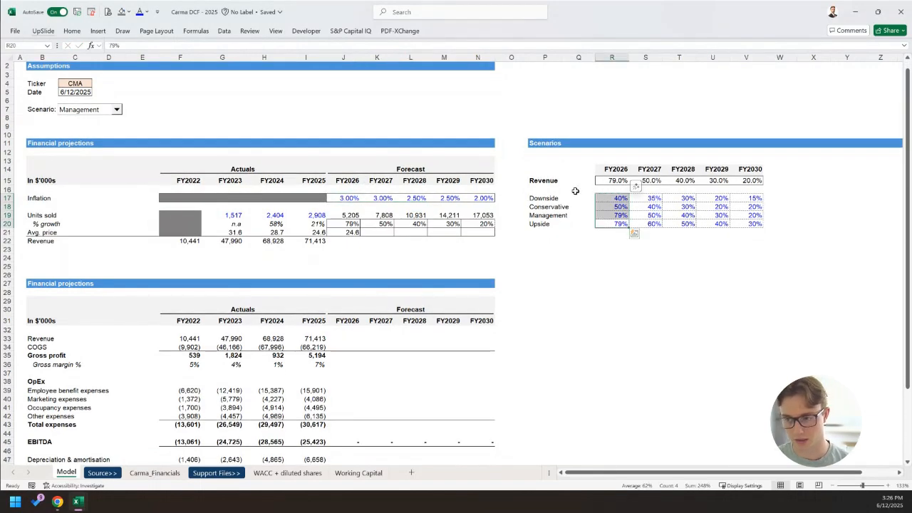
pyautogui.moveTo(545, 168); pyautogui.dragTo(577, 215)
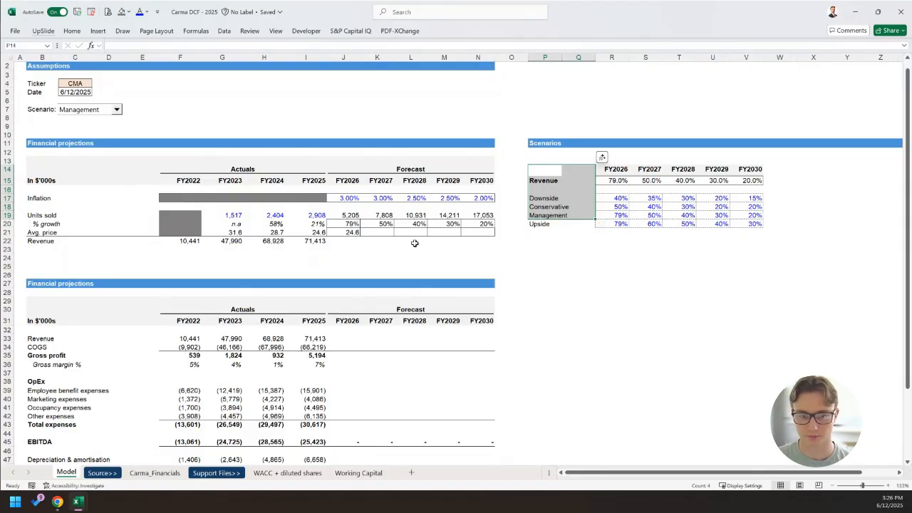
# Rename the Revenue heading in P15 of the Scenarios section to "Unit growth".
pyautogui.click(541, 181)
pyautogui.write('Unit growth')
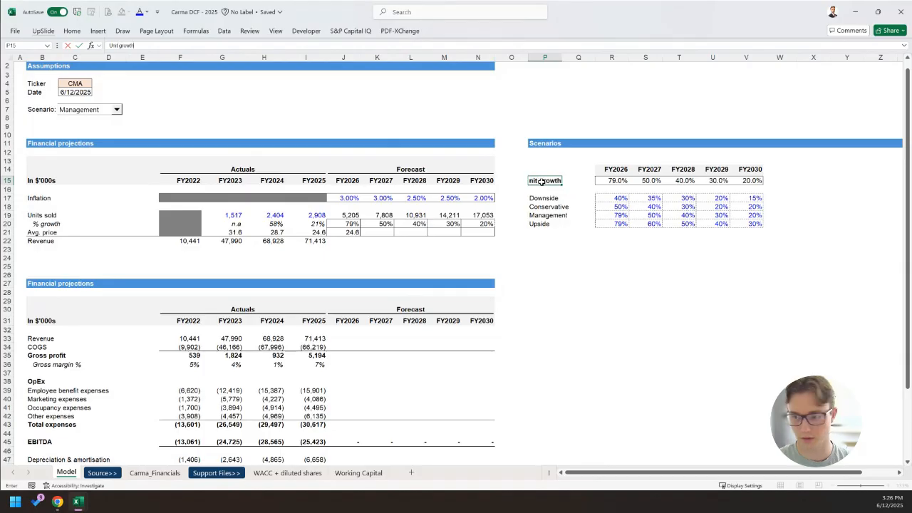
pyautogui.press('Return')
# Grow the FY2026 average price with inflation by changing the J21 formula to =I21*(1+J17).
pyautogui.click(340, 233)
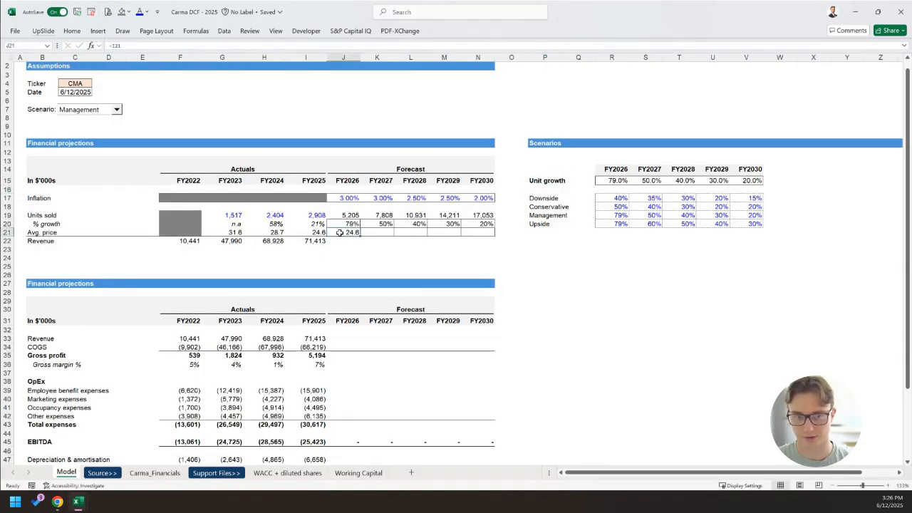
pyautogui.press('F2')
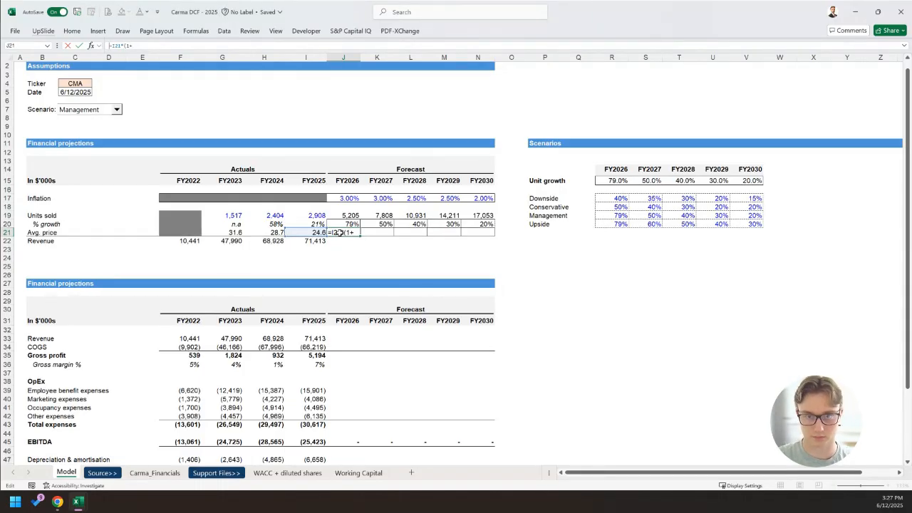
pyautogui.press('Up')
pyautogui.press('Up')
pyautogui.press('Up')
pyautogui.press('Up')
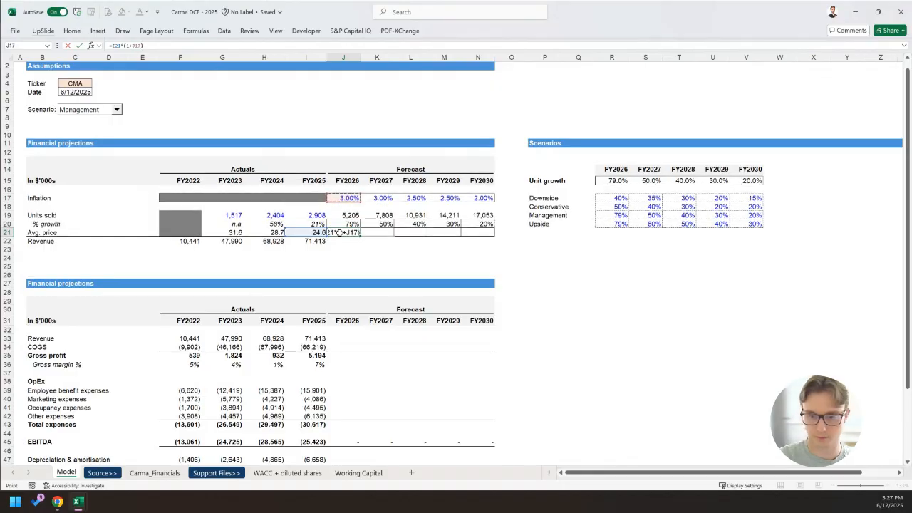
pyautogui.press('Return')
# Fill the inflation-linked average price formula from J21 across to FY2030 in N21.
pyautogui.press('Up')
pyautogui.press('Left')
pyautogui.press('Right')
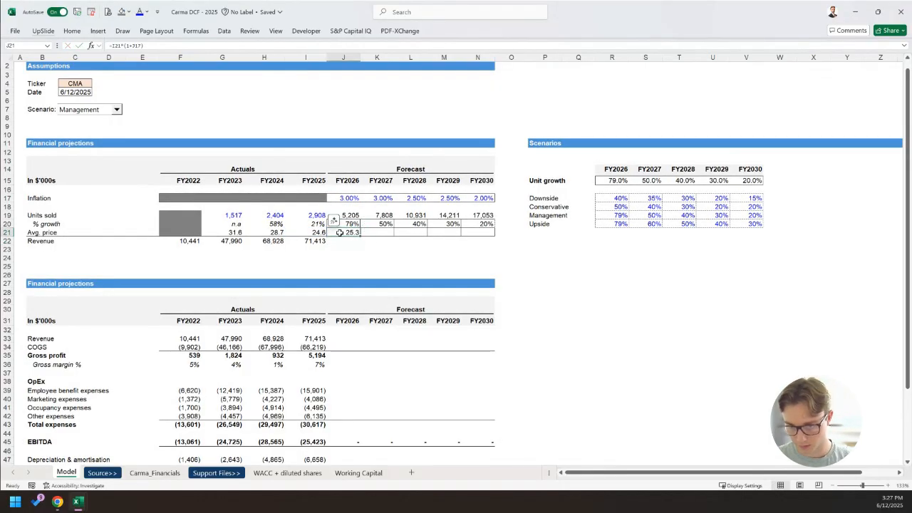
pyautogui.hotkey('shift', 'Right')
pyautogui.hotkey('shift', 'Right')
pyautogui.hotkey('shift', 'Right')
pyautogui.hotkey('shift', 'Right')
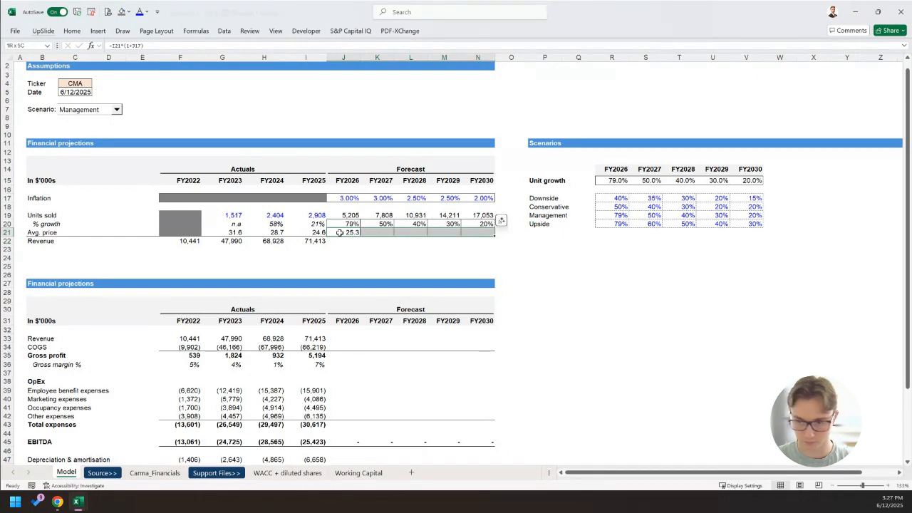
pyautogui.hotkey('ctrl', 'r')
# Adjust the borders of the forecast average price cells J21:N21.
pyautogui.hotkey('shift', 'Right')
pyautogui.hotkey('shift', 'Right')
pyautogui.hotkey('shift', 'Right')
pyautogui.hotkey('shift', 'Right')
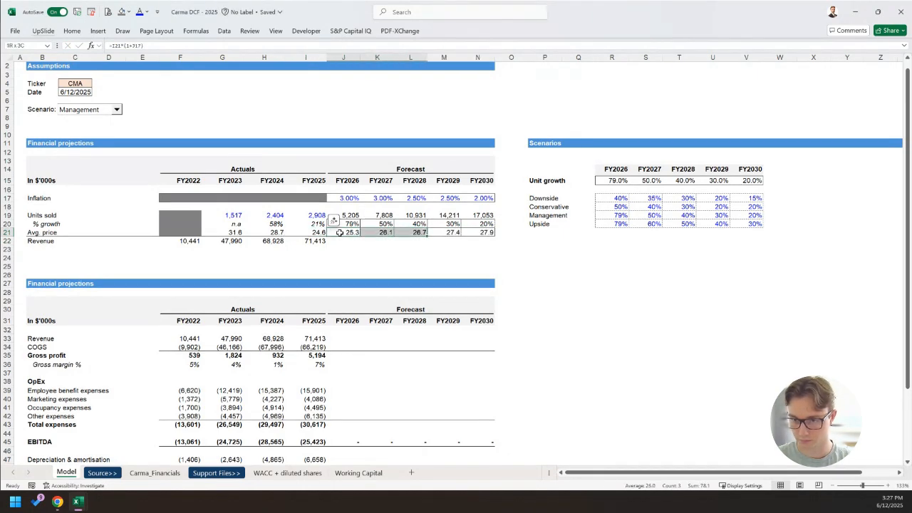
pyautogui.press('alt')
pyautogui.press('h')
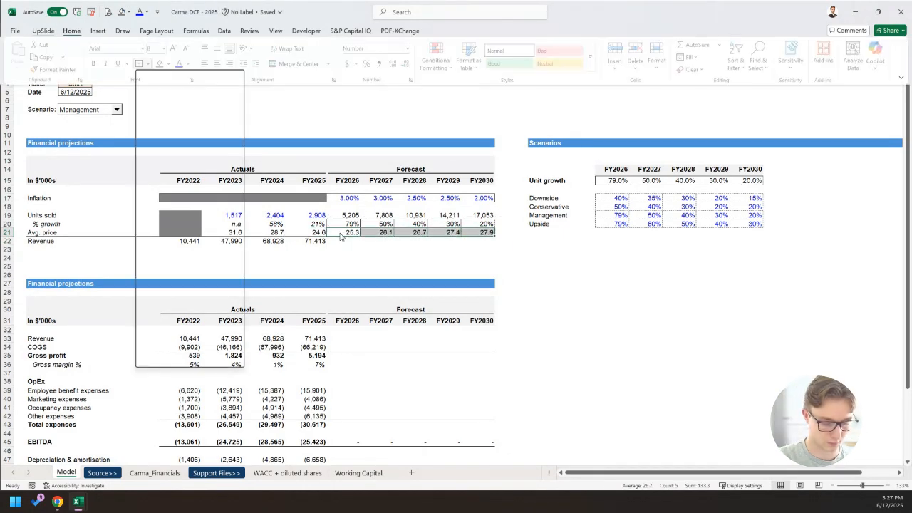
pyautogui.press('Escape')
# Apply an outside border around the forecast units sold % growth cells J20:N20.
pyautogui.press('Up')
pyautogui.hotkey('shift', 'Right')
pyautogui.hotkey('shift', 'Right')
pyautogui.hotkey('shift', 'Right')
pyautogui.hotkey('shift', 'Right')
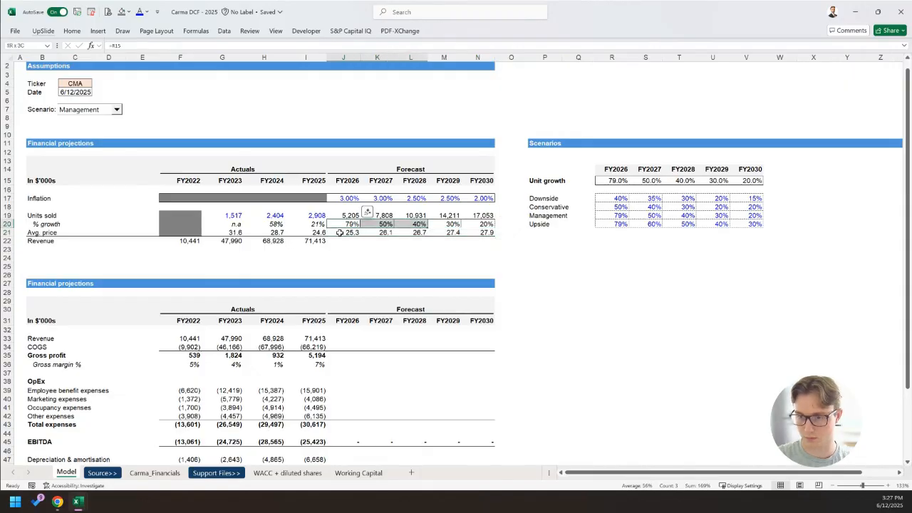
pyautogui.press('alt')
pyautogui.press('h')
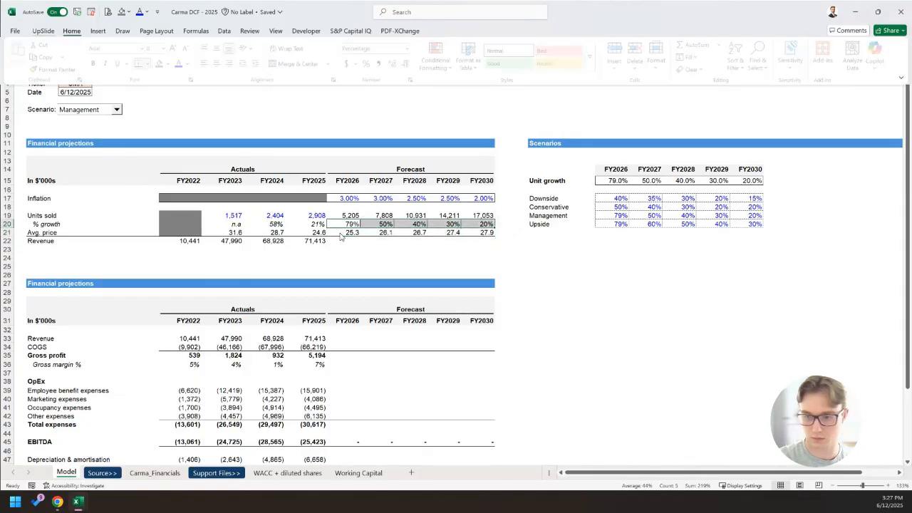
pyautogui.press('b')
pyautogui.press('s')
pyautogui.press('Left')
pyautogui.press('Down')
pyautogui.press('Right')
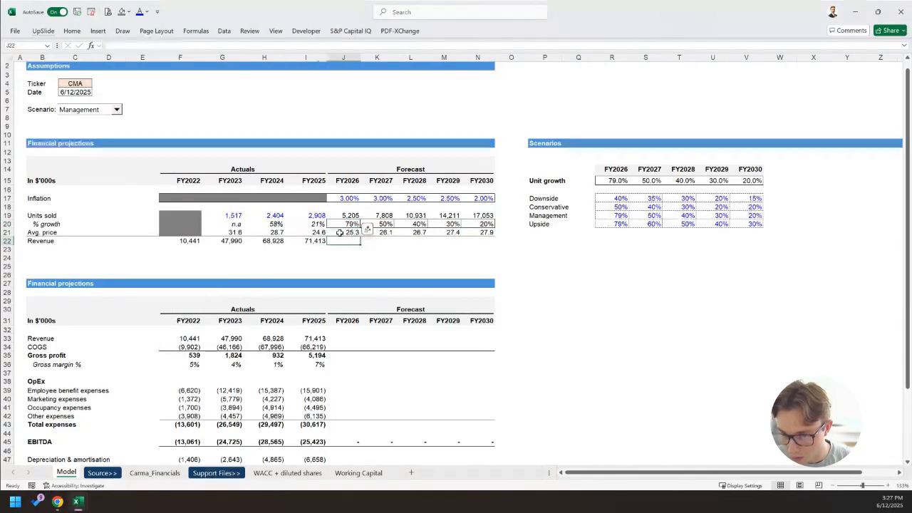
pyautogui.press('Up')
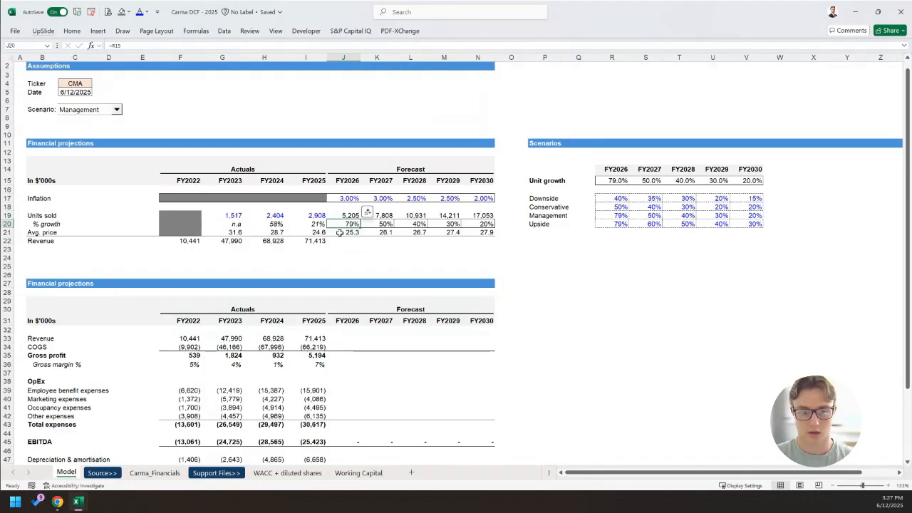
pyautogui.press('Right')
pyautogui.press('Right')
pyautogui.press('Left')
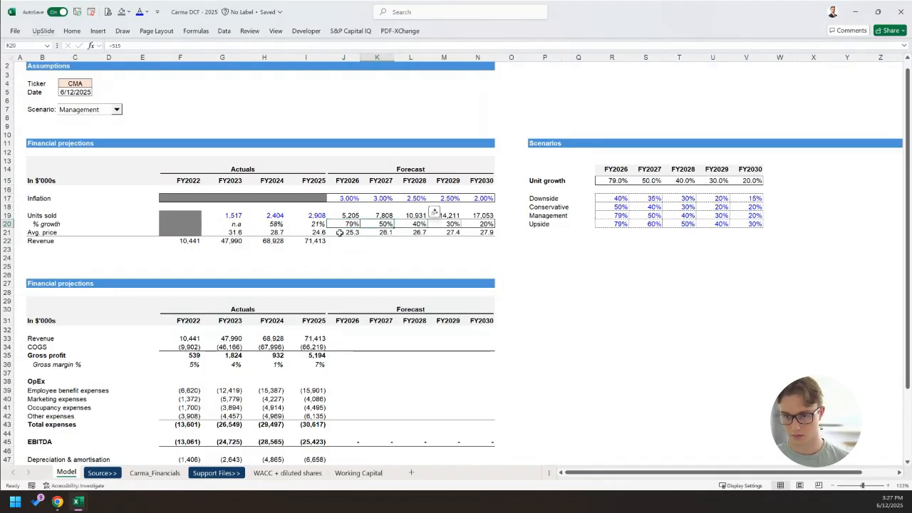
pyautogui.press('Left')
pyautogui.press('Up')
pyautogui.hotkey('shift', 'space')
pyautogui.press('Down')
pyautogui.hotkey('shift', 'space')
pyautogui.press('Down')
pyautogui.hotkey('shift', 'space')
pyautogui.press('Left')
pyautogui.press('Right')
pyautogui.press('Up')
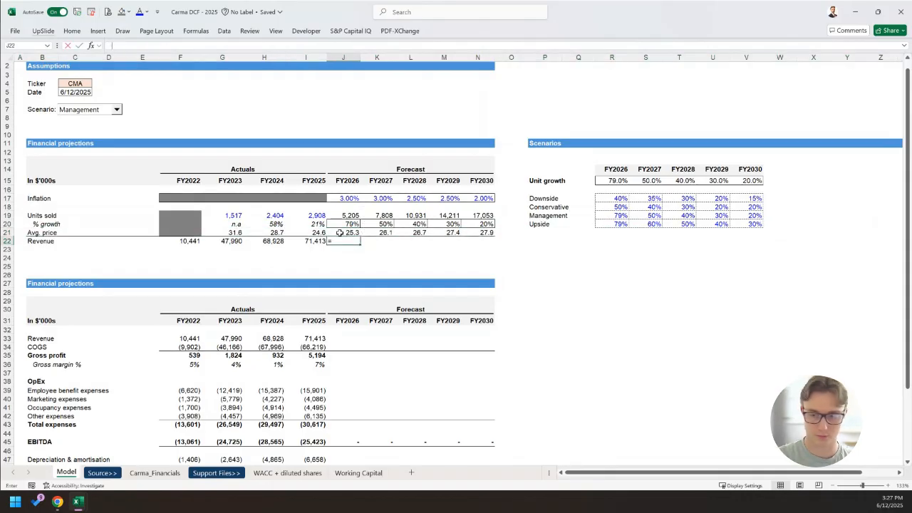
# Calculate FY2026 revenue in J22 as units sold times average price with =J19*J21.
pyautogui.write('=')
pyautogui.press('Up')
pyautogui.press('Up')
pyautogui.press('Up')
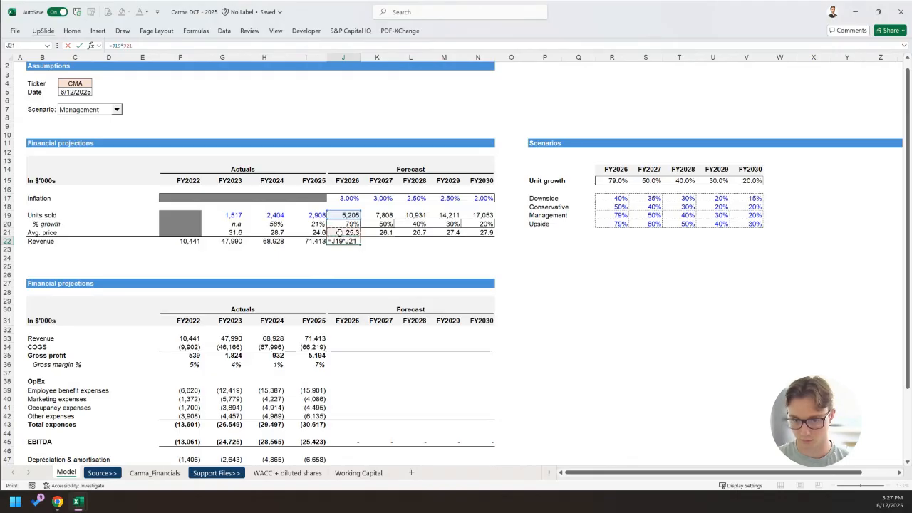
pyautogui.press('Return')
# Paste only the formatting of the FY2025 revenue cell I22 onto the forecast revenue cells J22:N22.
pyautogui.press('Up')
pyautogui.press('Left')
pyautogui.hotkey('ctrl', 'c')
pyautogui.press('Right')
pyautogui.hotkey('shift', 'Right')
pyautogui.hotkey('shift', 'Right')
pyautogui.hotkey('shift', 'Right')
pyautogui.hotkey('shift', 'Right')
pyautogui.hotkey('alt', 'e')
pyautogui.press('s')
pyautogui.press('t')
pyautogui.press('Return')
pyautogui.press('Escape')
# Fill the revenue formula from J22 across to FY2030 in N22.
pyautogui.press('Left')
pyautogui.press('Right')
pyautogui.hotkey('shift', 'Right')
pyautogui.hotkey('shift', 'Right')
pyautogui.hotkey('shift', 'Right')
pyautogui.hotkey('shift', 'Right')
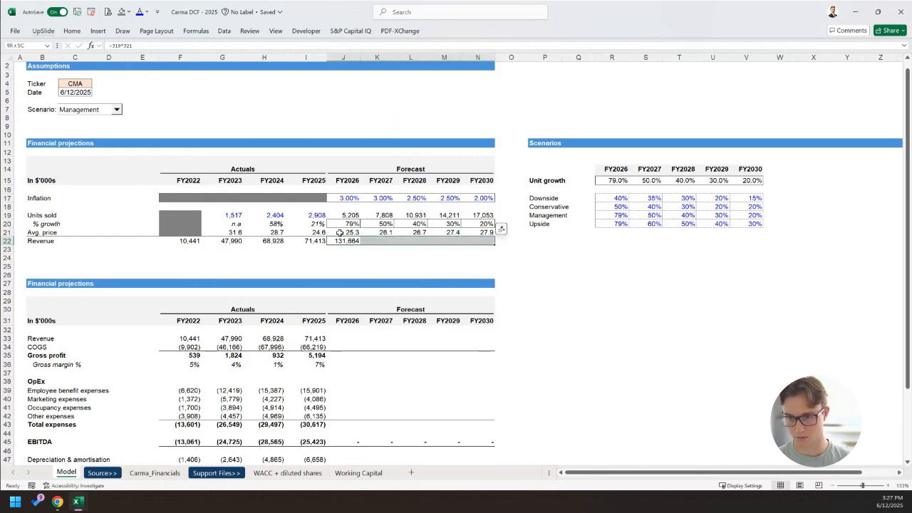
pyautogui.hotkey('ctrl', 'r')
# Copy the "% growth" label from B20 to B23 beneath Revenue.
pyautogui.press('Left')
pyautogui.press('Up')
pyautogui.hotkey('ctrl', 'c')
pyautogui.press('Down')
pyautogui.press('Left')
pyautogui.press('Left')
pyautogui.press('Left')
pyautogui.press('Left')
pyautogui.press('Left')
pyautogui.press('Left')
pyautogui.press('Up')
pyautogui.press('Up')
pyautogui.press('Left')
pyautogui.press('Up')
pyautogui.hotkey('ctrl', 'c')
pyautogui.press('Down')
pyautogui.press('Down')
pyautogui.press('Down')
pyautogui.hotkey('ctrl', 'v')
# Copy the units growth formula from H20 into G23 to calculate FY2023 revenue growth.
pyautogui.press('Right')
pyautogui.press('Right')
pyautogui.press('Right')
pyautogui.press('Right')
pyautogui.press('Right')
pyautogui.press('Right')
pyautogui.press('Right')
pyautogui.press('Up')
pyautogui.press('Left')
pyautogui.press('Up')
pyautogui.press('Up')
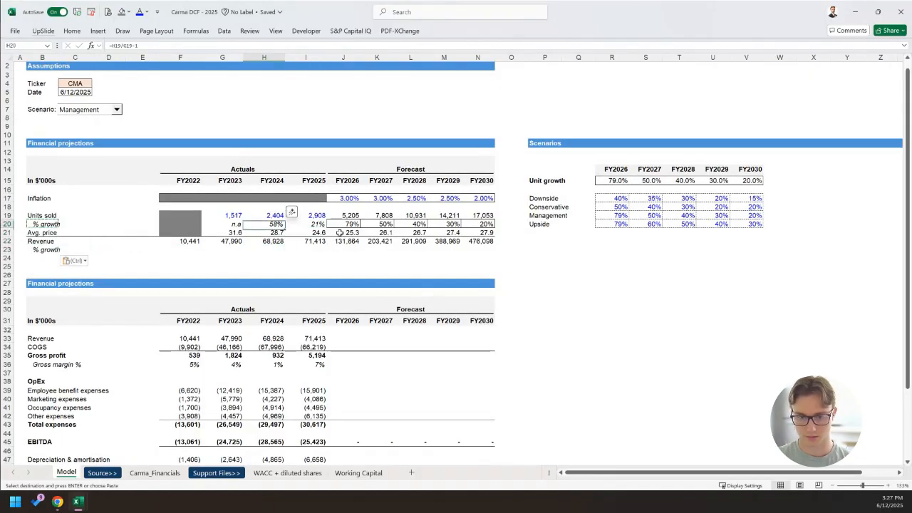
pyautogui.hotkey('ctrl', 'c')
pyautogui.press('Left')
pyautogui.press('Left')
pyautogui.press('Right')
pyautogui.press('Down')
pyautogui.press('Down')
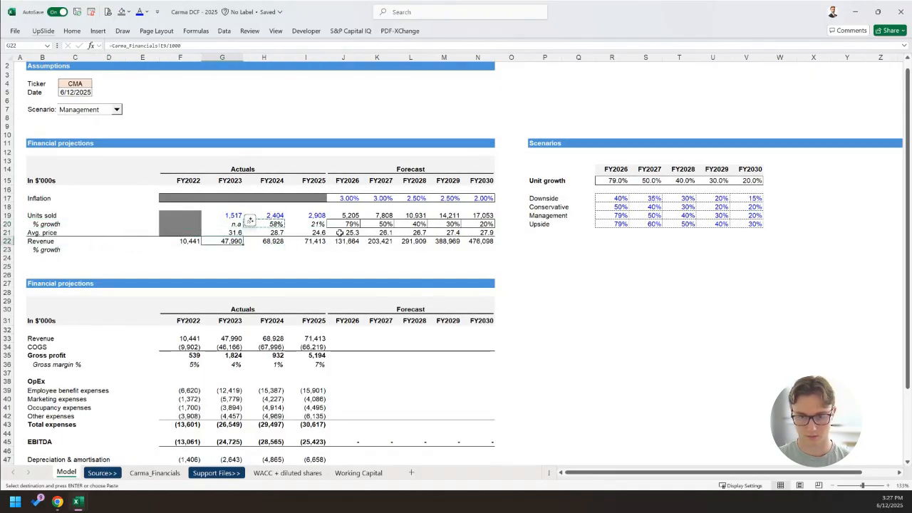
pyautogui.press('Down')
pyautogui.hotkey('ctrl', 'v')
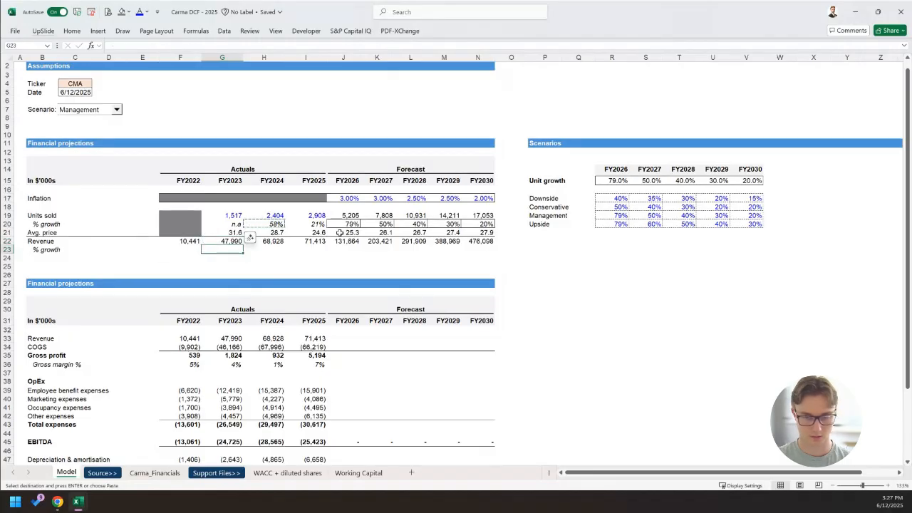
# Fill the revenue growth formula from G23 across to FY2030 in N23.
pyautogui.hotkey('shift', 'Right')
pyautogui.hotkey('shift', 'Right')
pyautogui.hotkey('shift', 'Right')
pyautogui.hotkey('shift', 'Right')
pyautogui.hotkey('shift', 'Right')
pyautogui.hotkey('shift', 'Right')
pyautogui.hotkey('shift', 'Right')
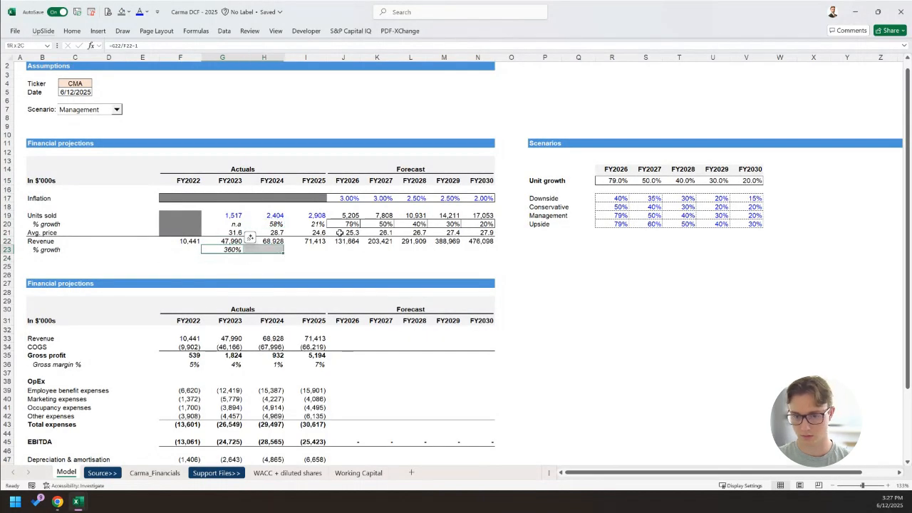
pyautogui.hotkey('shift', 'Right')
pyautogui.hotkey('shift', 'Right')
pyautogui.hotkey('shift', 'Right')
pyautogui.hotkey('shift', 'Left')
pyautogui.hotkey('shift', 'Left')
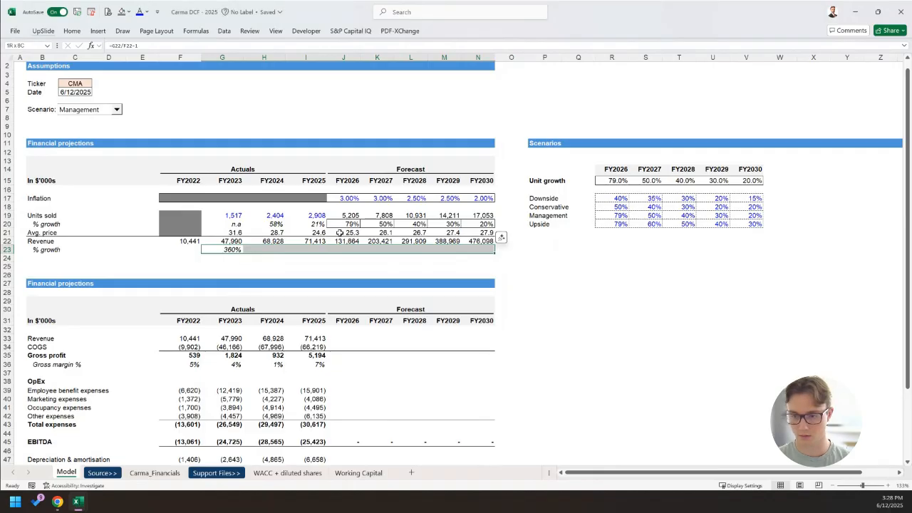
pyautogui.hotkey('ctrl', 'r')
# Hold the FY2026 average price at the FY2025 level by changing the J21 formula to =I21.
pyautogui.click(340, 232)
pyautogui.click(346, 250)
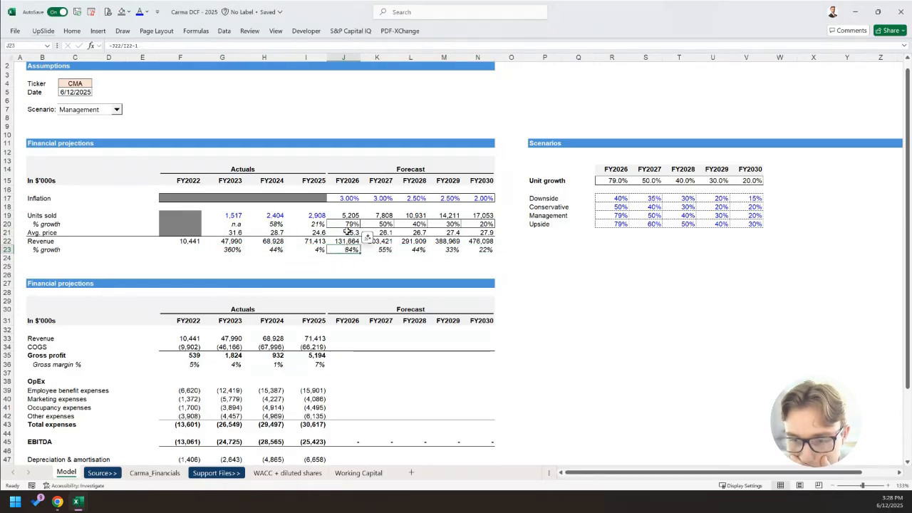
pyautogui.click(347, 232)
pyautogui.write('=')
pyautogui.press('Left')
pyautogui.press('Return')
pyautogui.press('Up')
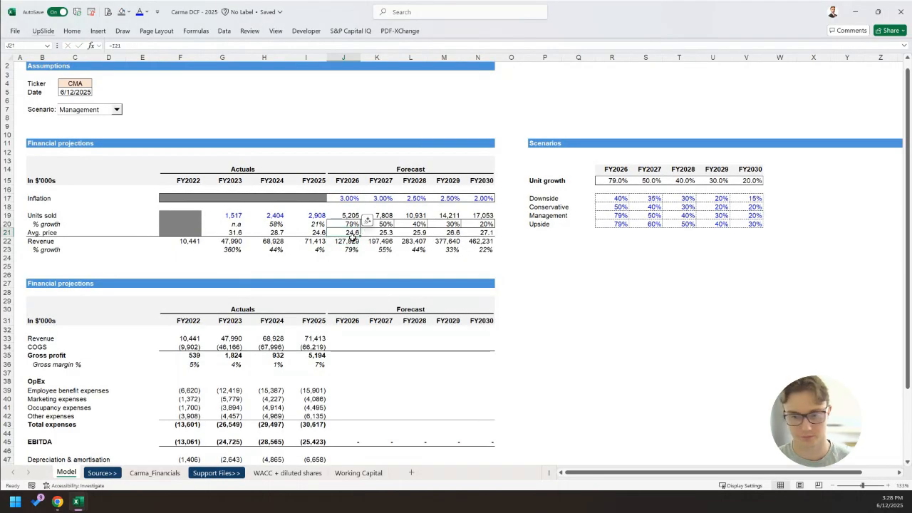
# Set the font colour of the FY2026 average price in J21 to orange to flag its different formula.
pyautogui.press('alt')
pyautogui.press('h')
pyautogui.press('f')
pyautogui.press('c')
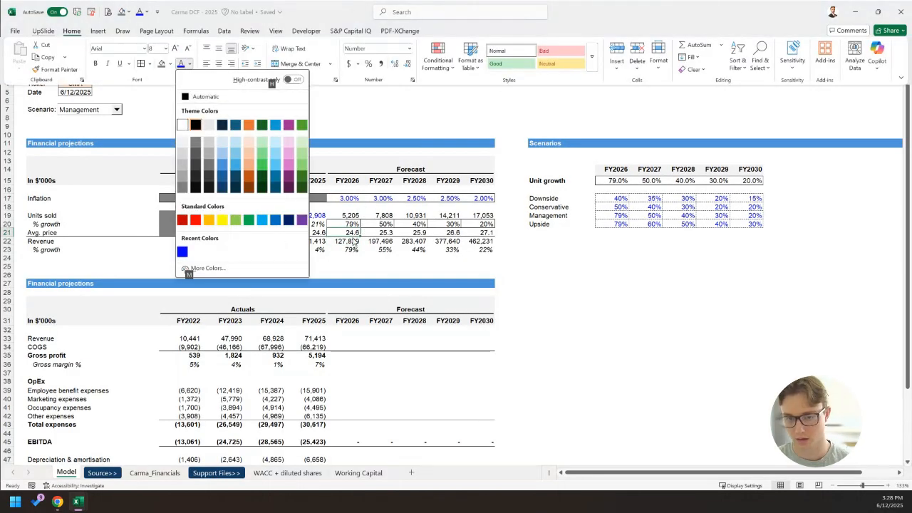
pyautogui.press('Right')
pyautogui.press('Down')
pyautogui.press('Right')
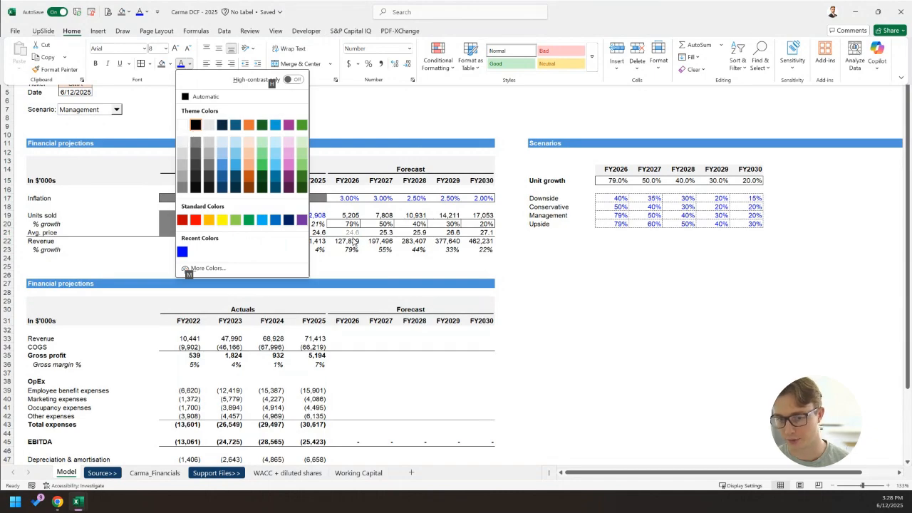
pyautogui.press('Return')
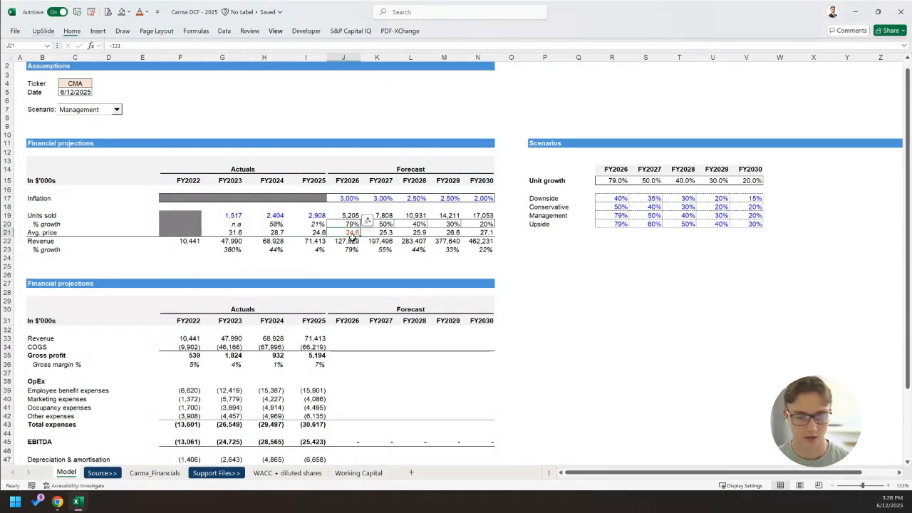
# Turn on Focus Cell to highlight the active row and column.
pyautogui.hotkey('alt', 'w')
pyautogui.press('e')
pyautogui.press('f')
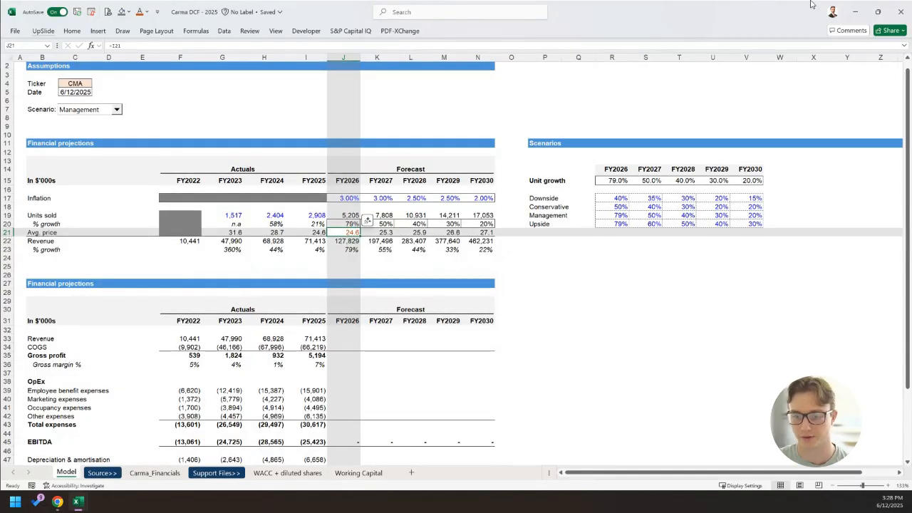
# Check the FY2026 units, average price and revenue growth cells against the FY2027 average price formula.
pyautogui.click(344, 249)
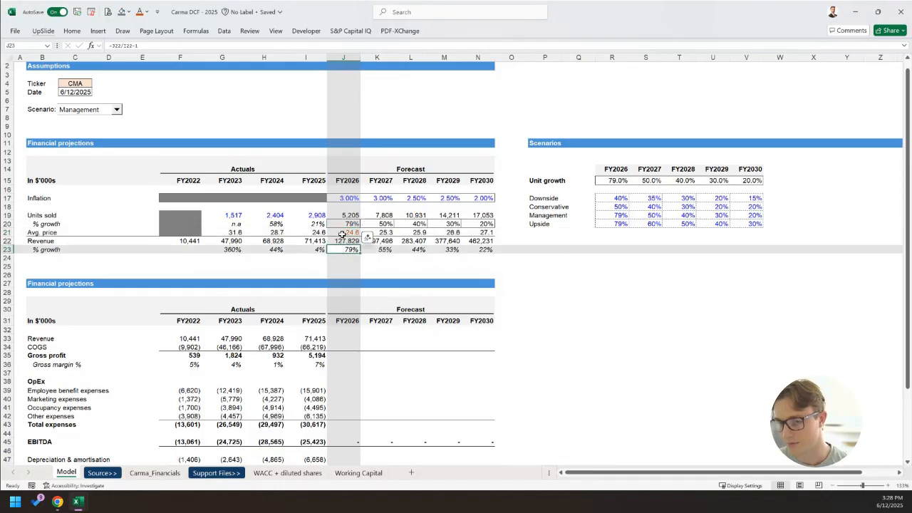
pyautogui.click(344, 227)
pyautogui.click(346, 250)
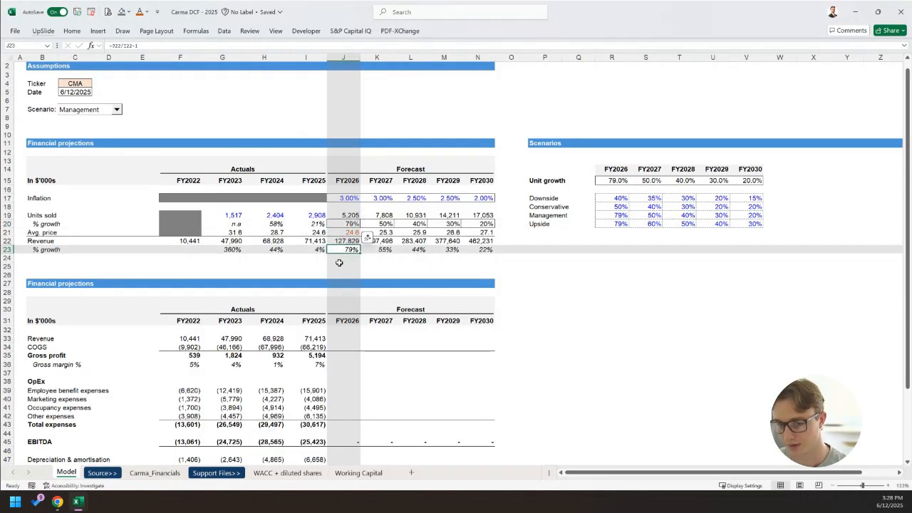
pyautogui.click(347, 235)
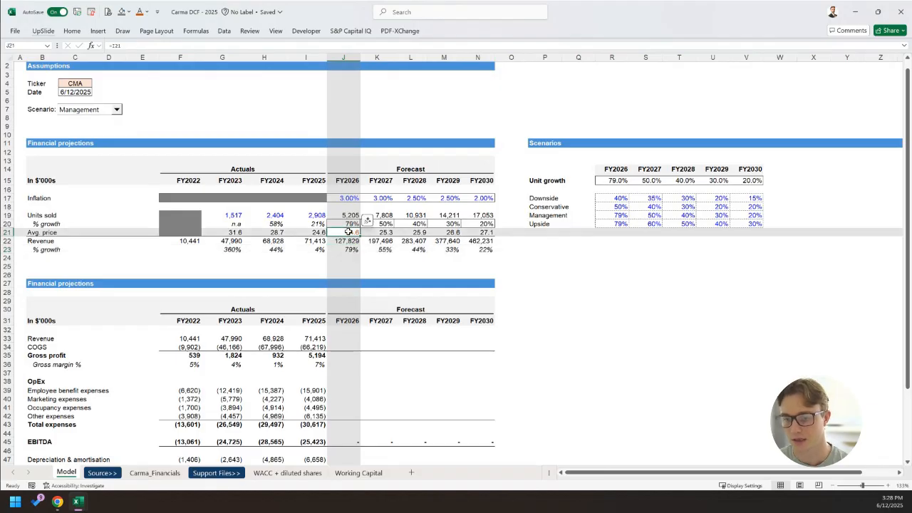
pyautogui.click(387, 234)
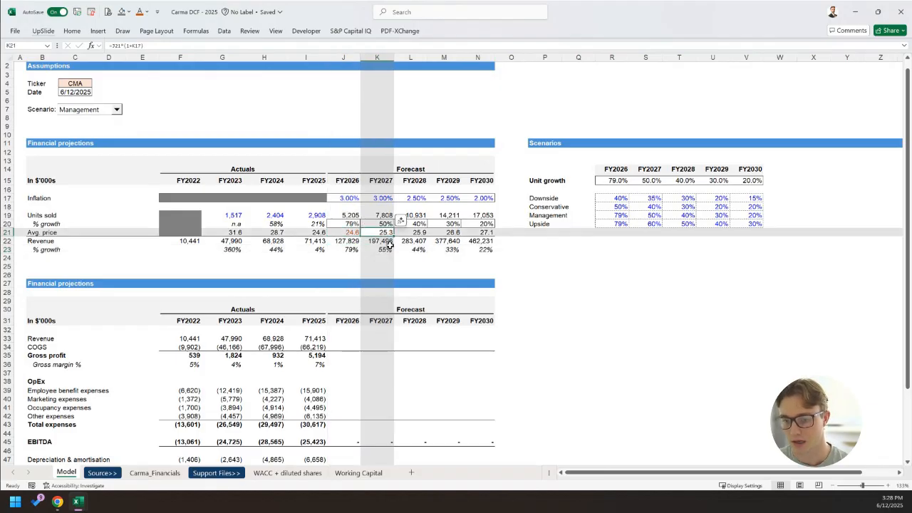
pyautogui.click(344, 250)
pyautogui.click(351, 215)
pyautogui.click(346, 250)
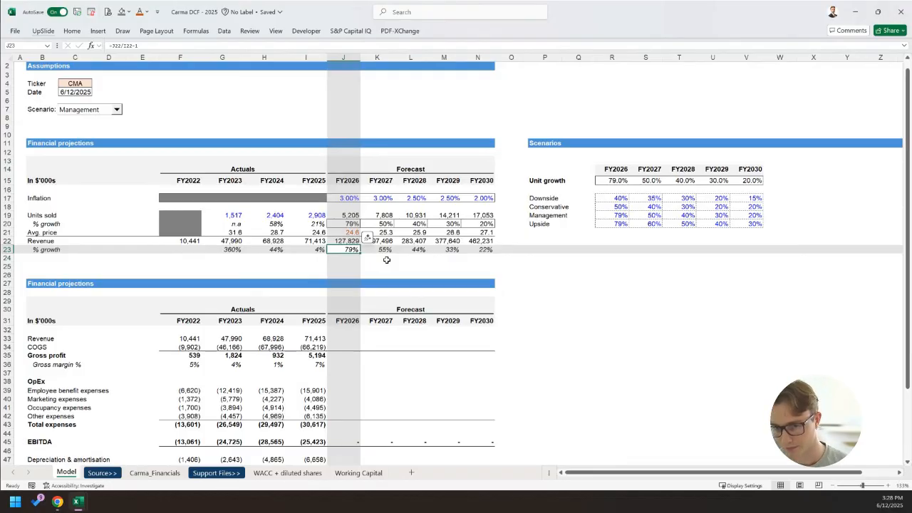
pyautogui.press('Up')
pyautogui.press('Up')
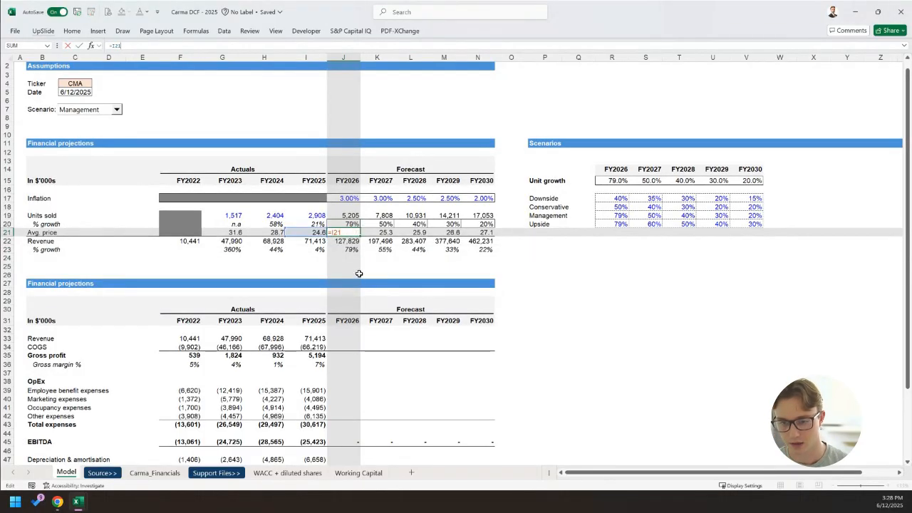
pyautogui.press('Right')
pyautogui.press('Left')
pyautogui.press('Left')
pyautogui.press('Down')
pyautogui.press('Right')
pyautogui.press('Up')
# Turn off the Focus Cell highlighting.
pyautogui.hotkey('alt', 'w')
pyautogui.press('e')
pyautogui.press('f')
pyautogui.press('Left')
pyautogui.press('Right')
pyautogui.press('Right')
pyautogui.press('Left')
pyautogui.press('Left')
pyautogui.press('Right')
pyautogui.press('Right')
pyautogui.press('Left')
pyautogui.press('Right')
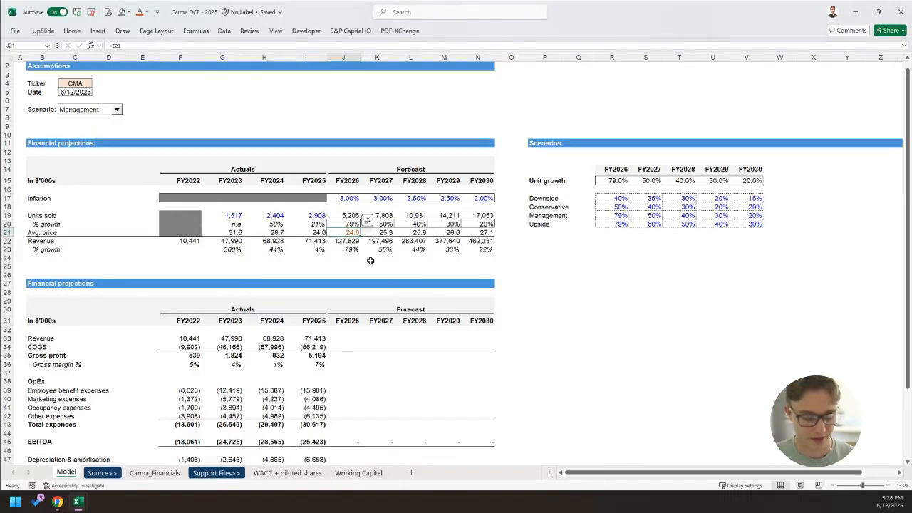
# Check the FY2026 and FY2027 average price formulas and review the revenue growth row around FY2026.
pyautogui.press('F2')
pyautogui.press('Escape')
pyautogui.press('Right')
pyautogui.press('F2')
pyautogui.press('Escape')
pyautogui.press('Left')
pyautogui.press('Down')
pyautogui.press('Down')
pyautogui.press('Left')
pyautogui.press('Left')
pyautogui.press('Right')
pyautogui.press('Left')
pyautogui.press('Left')
pyautogui.press('Right')
pyautogui.press('Right')
pyautogui.press('Right')
pyautogui.press('Right')
pyautogui.press('Right')
pyautogui.press('Left')
pyautogui.press('Left')
# Delete the blank row 24 beneath the revenue growth row.
pyautogui.press('Down')
pyautogui.hotkey('shift', 'space')
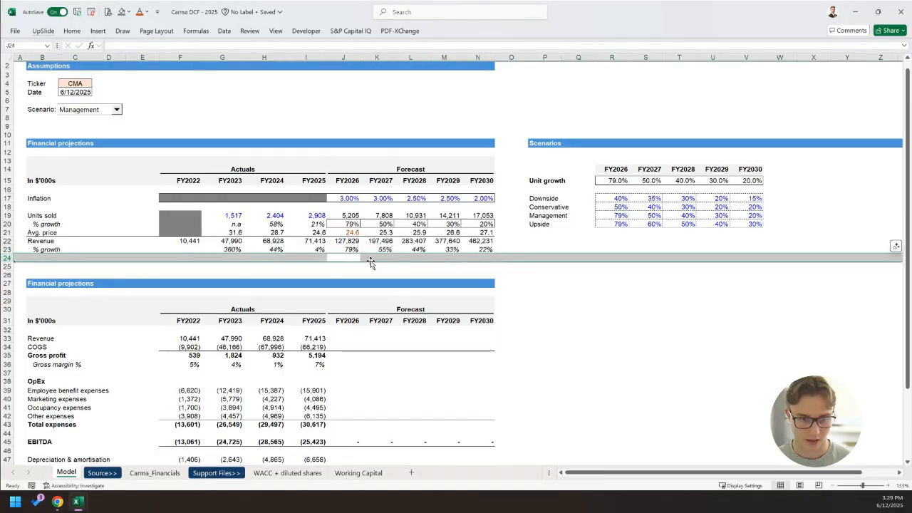
pyautogui.press('Down')
pyautogui.press('Up')
pyautogui.hotkey('shift', 'space')
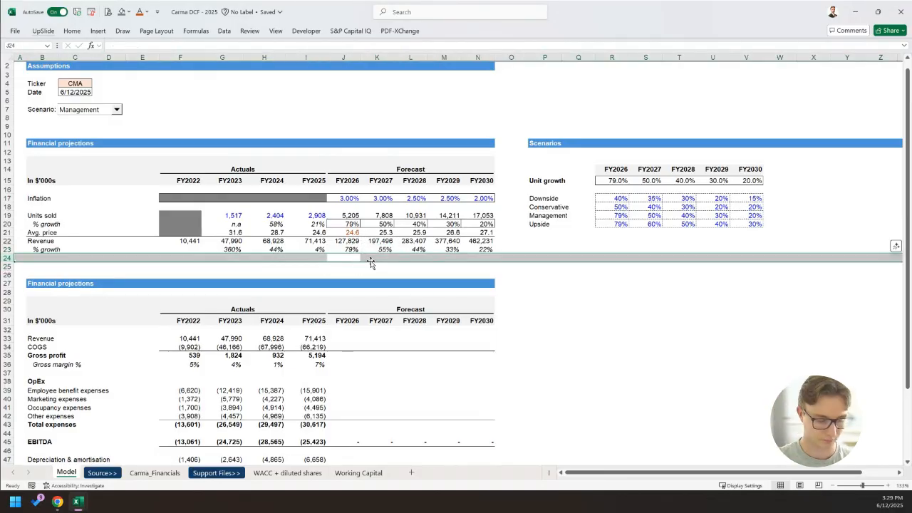
pyautogui.hotkey('ctrl', '-')
# Link FY2026 revenue in J32 of the lower projections table to the revenue forecast in J22.
pyautogui.press('Down')
pyautogui.press('Down')
pyautogui.press('Down')
pyautogui.press('Down')
pyautogui.press('Down')
pyautogui.press('Down')
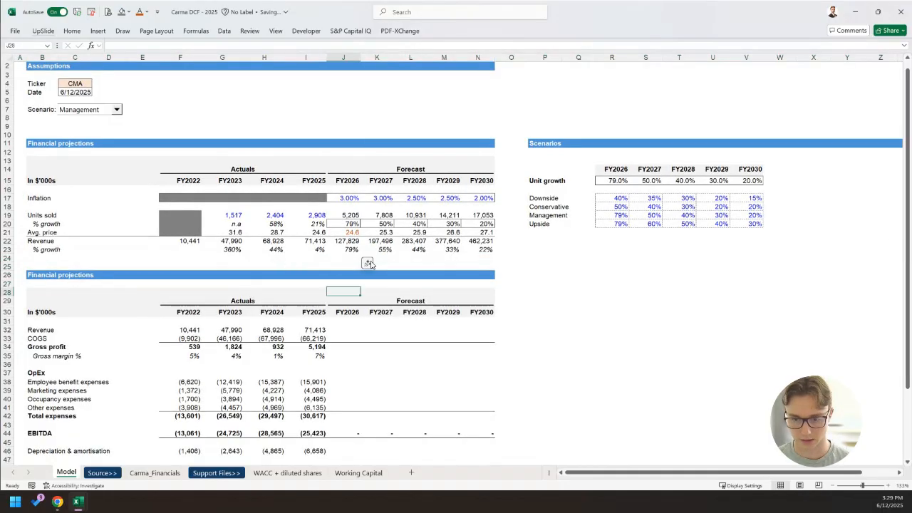
pyautogui.press('Down')
pyautogui.write('=')
pyautogui.press('Up')
pyautogui.press('Up')
pyautogui.press('Up')
pyautogui.press('Up')
pyautogui.press('Up')
pyautogui.press('Up')
pyautogui.press('Up')
pyautogui.press('Up')
pyautogui.press('Up')
pyautogui.press('Up')
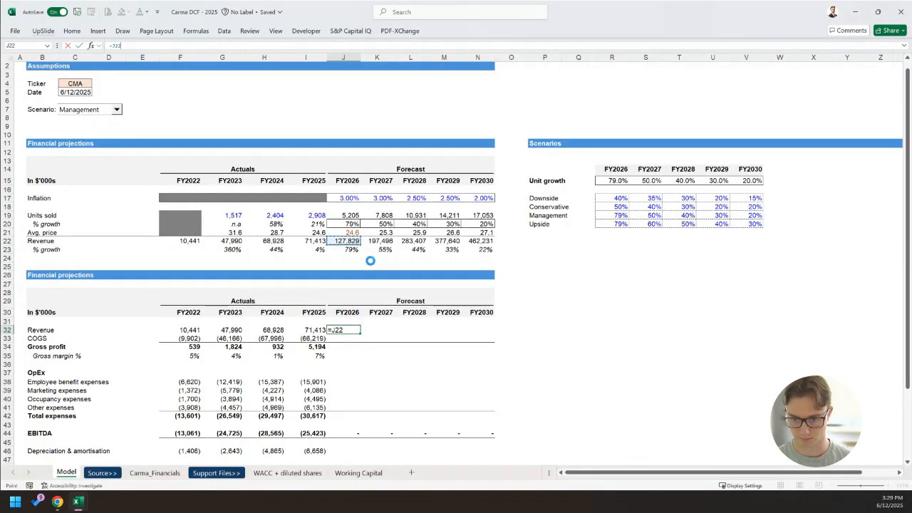
pyautogui.hotkey('ctrl', 'Return')
# Fill the revenue link from J32 across to FY2030 in N32.
pyautogui.hotkey('shift', 'Right')
pyautogui.hotkey('shift', 'Right')
pyautogui.hotkey('shift', 'Right')
pyautogui.hotkey('shift', 'Right')
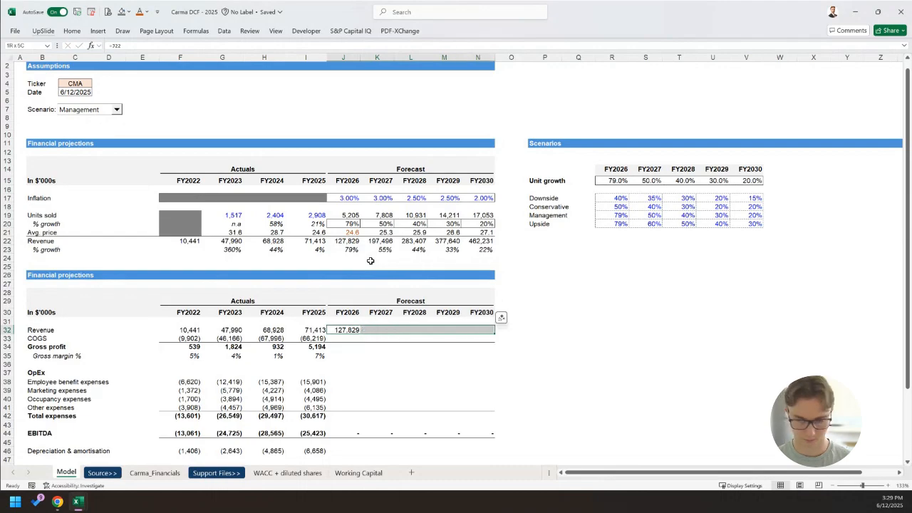
pyautogui.hotkey('ctrl', 'r')
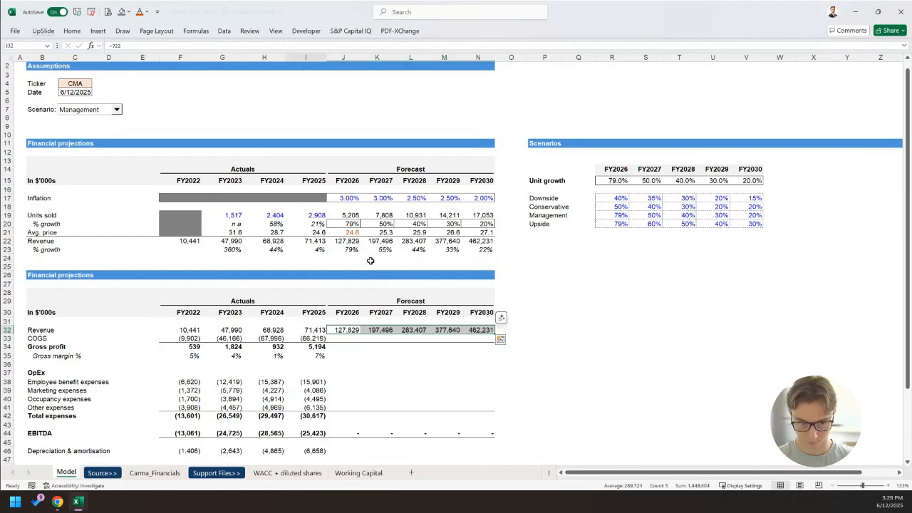
# Select the FY2026 to FY2030 gross margin cells J35:N35.
pyautogui.press('Down')
pyautogui.press('Down')
pyautogui.press('Left')
pyautogui.hotkey('shift', 'space')
pyautogui.press('Right')
pyautogui.press('Left')
pyautogui.press('Down')
pyautogui.press('Right')
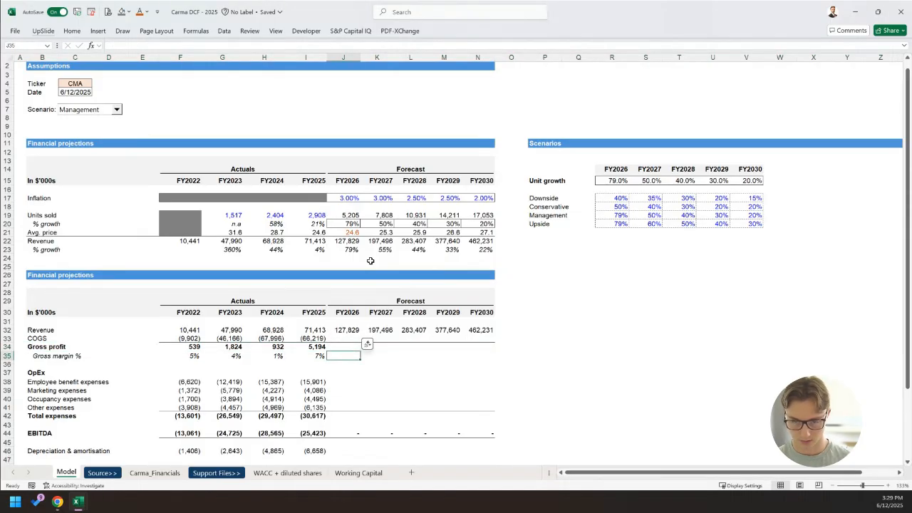
pyautogui.hotkey('shift', 'Right')
pyautogui.hotkey('shift', 'Right')
pyautogui.hotkey('shift', 'Right')
pyautogui.hotkey('shift', 'Right')
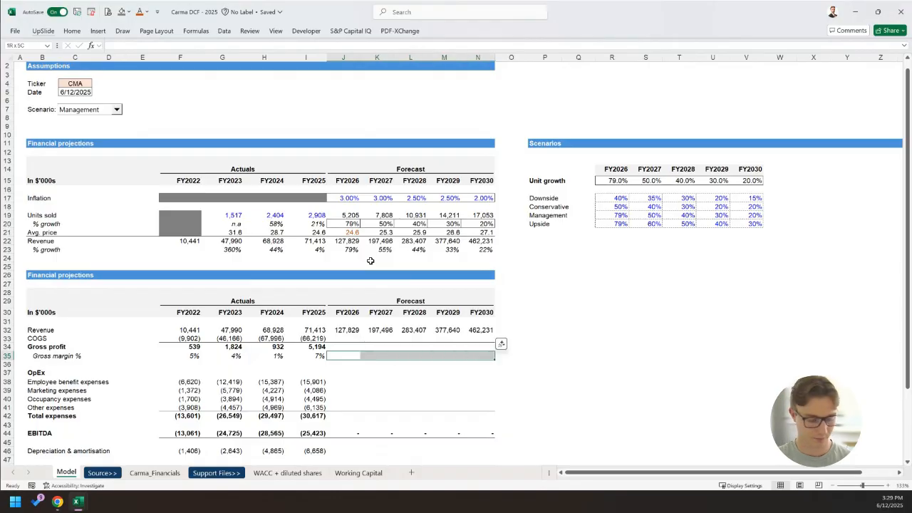
pyautogui.press('h')
pyautogui.press('b')
pyautogui.press('y')
pyautogui.press('Escape')
pyautogui.press('Escape')
pyautogui.press('Escape')
pyautogui.press('Escape')
# Apply dotted borders around every forecast gross margin cell in J35:N35.
pyautogui.press('alt')
pyautogui.press('h')
pyautogui.press('b')
pyautogui.press('a')
pyautogui.press('Up')
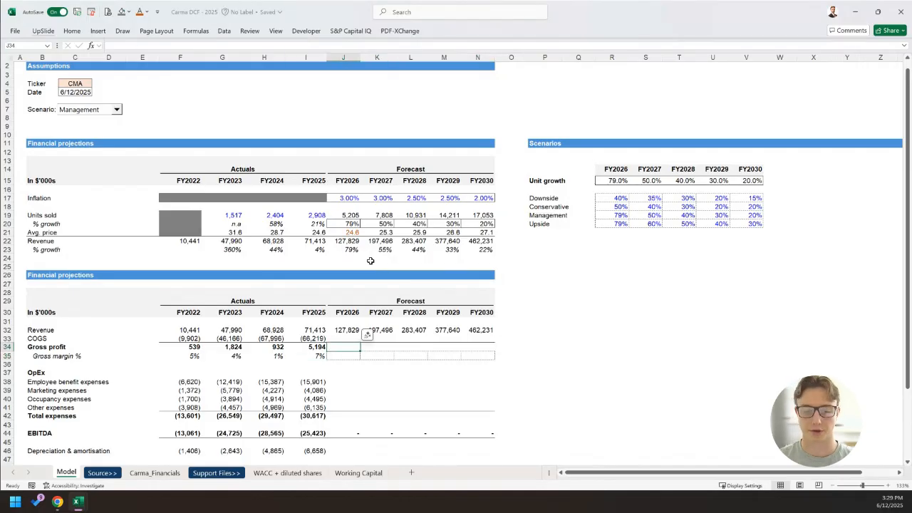
# Examine the gross profit and gross margin rows, including the empty forecast margin cells and the OpEx block below.
pyautogui.scroll(-3, 374, 242)
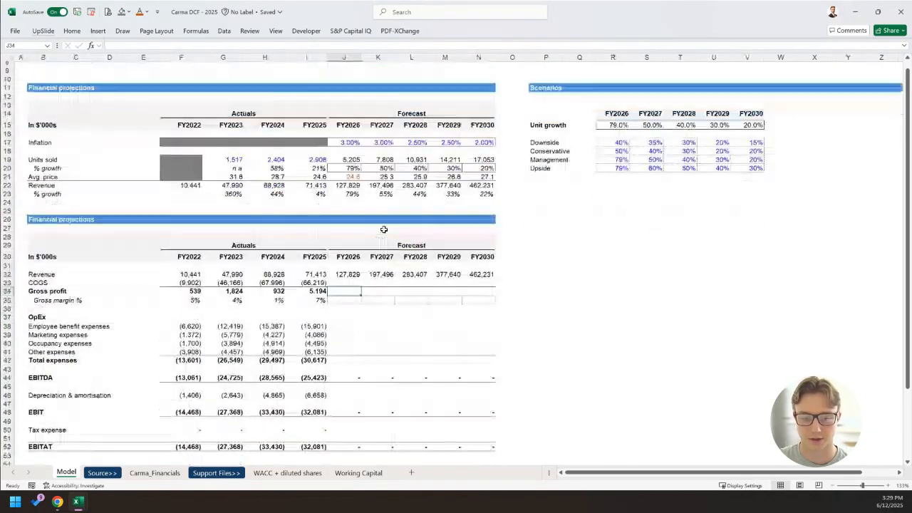
pyautogui.keyDown('ctrl'); pyautogui.scroll(1, 383, 229); pyautogui.keyUp('ctrl')
pyautogui.click(89, 276)
pyautogui.moveTo(380, 283); pyautogui.dragTo(521, 285)
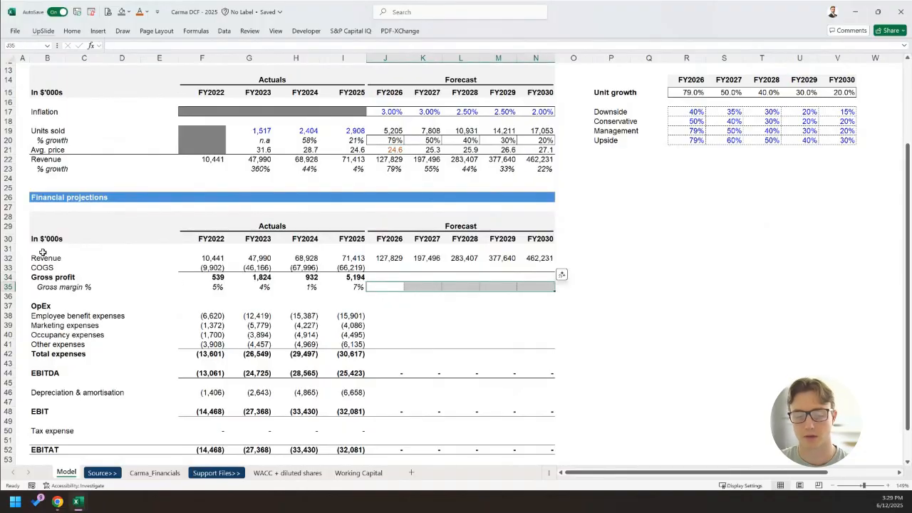
pyautogui.click(40, 277)
pyautogui.click(74, 285)
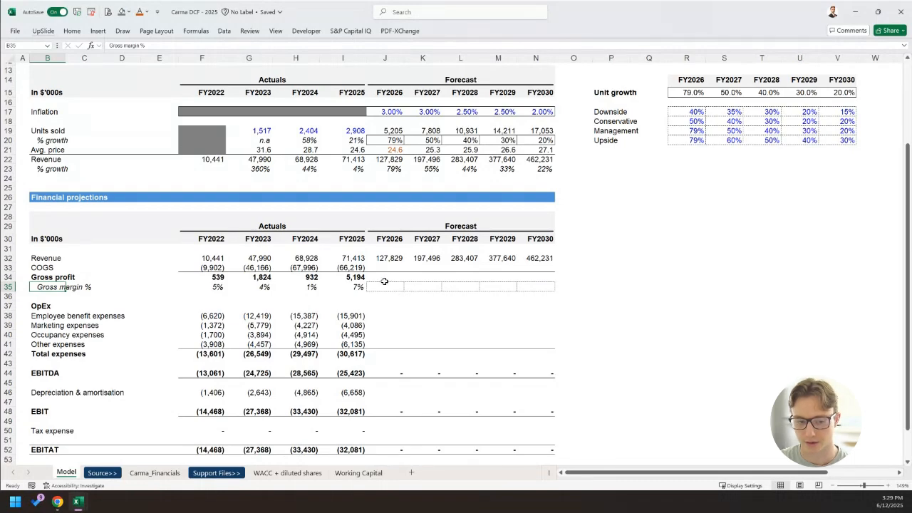
pyautogui.moveTo(384, 285); pyautogui.dragTo(543, 289)
pyautogui.hotkey('ctrl', 'c')
pyautogui.click(394, 307)
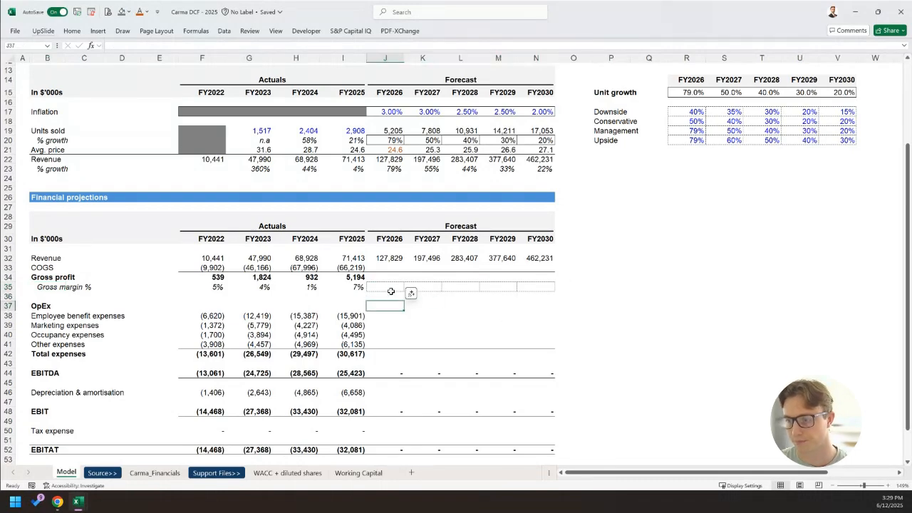
pyautogui.scroll(-2, 388, 293)
pyautogui.scroll(2, 388, 293)
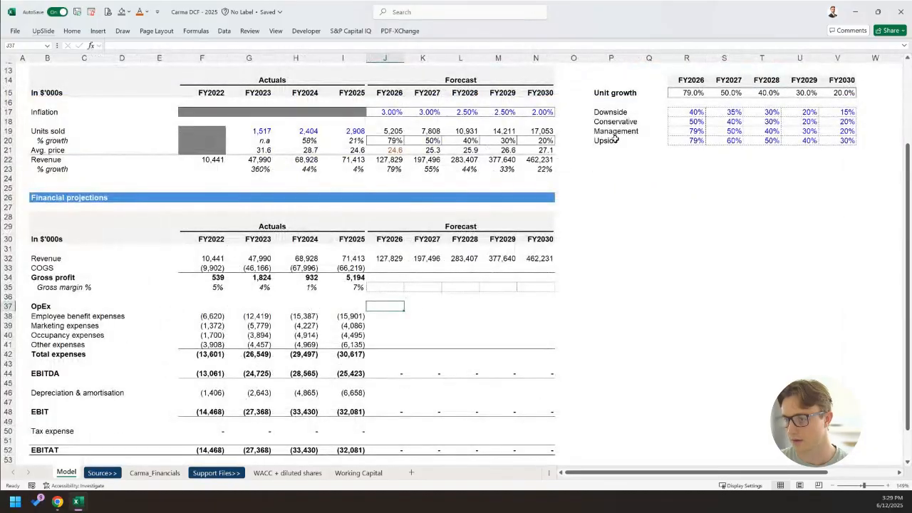
# Copy the unit growth scenario block P14:V20 and paste it at P22.
pyautogui.moveTo(614, 81); pyautogui.dragTo(848, 135)
pyautogui.hotkey('ctrl', 'c')
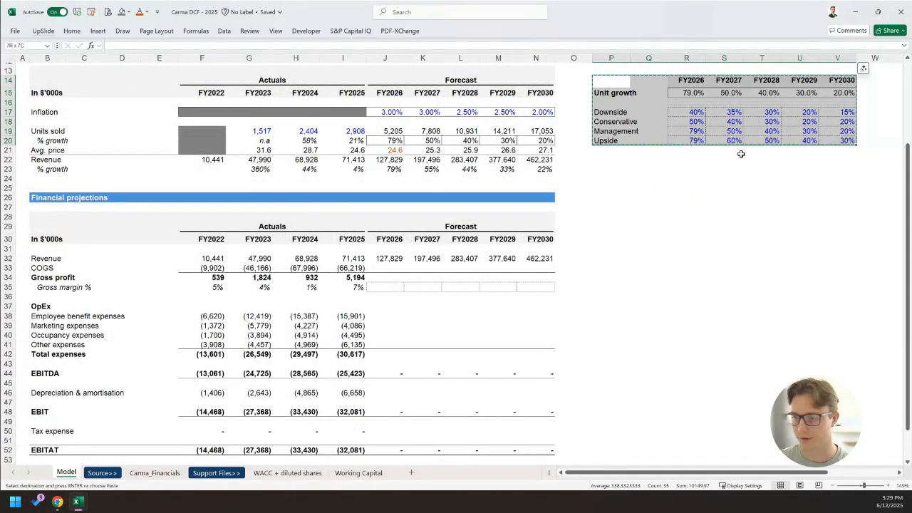
pyautogui.click(614, 159)
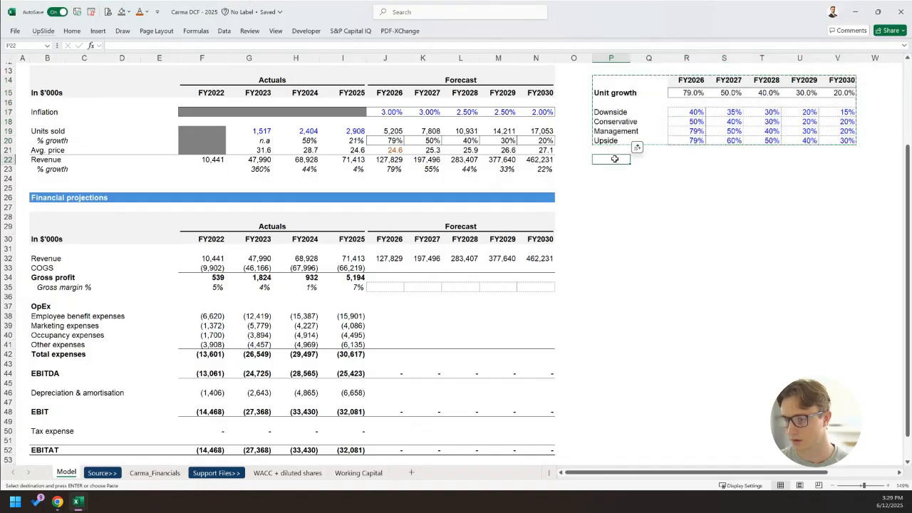
pyautogui.hotkey('ctrl', 'v')
pyautogui.press('Escape')
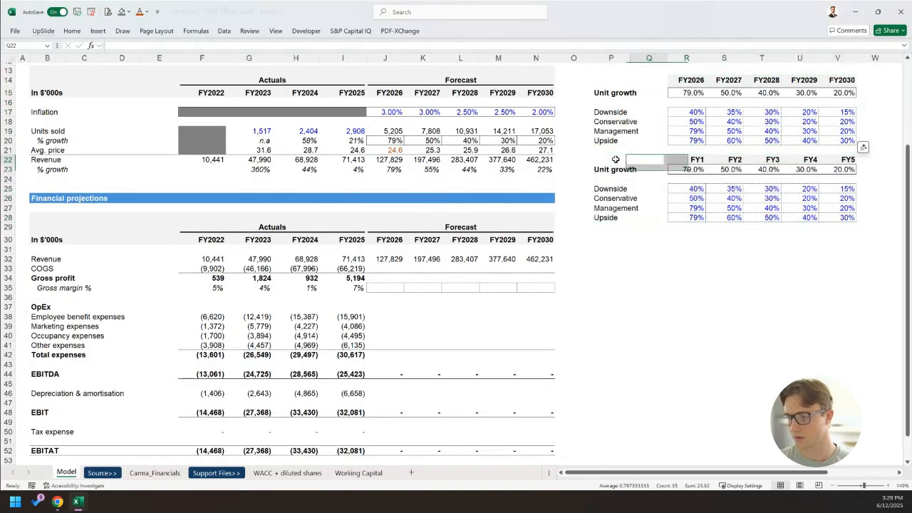
# Link the copied block's first year header in R22 to the FY2026 header in R14.
pyautogui.press('Right')
pyautogui.press('Right')
pyautogui.scroll(1, 615, 159)
pyautogui.write('=')
pyautogui.click(677, 97)
pyautogui.press('Return')
# Rename the copied scenario block's label in P23 as Gross margin.
pyautogui.press('Left')
pyautogui.press('Down')
pyautogui.press('Left')
pyautogui.press('Up')
pyautogui.write('Gross')
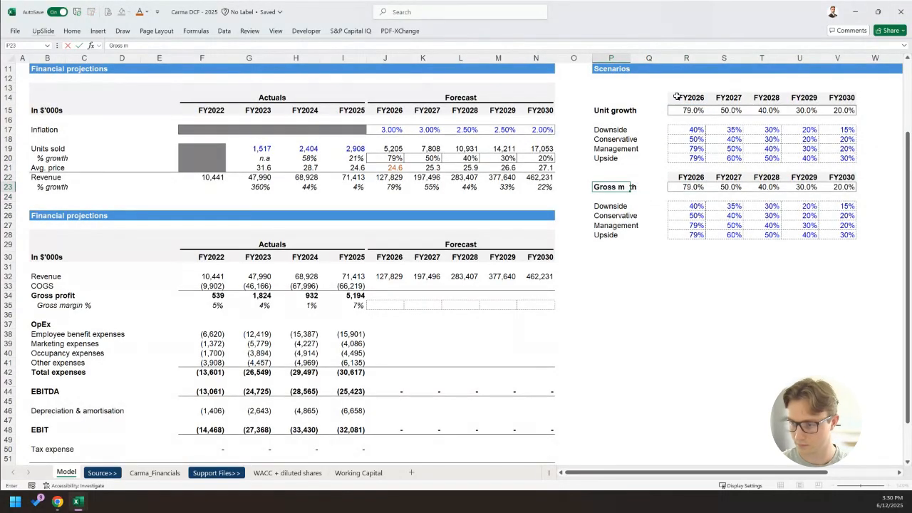
pyautogui.press('Return')
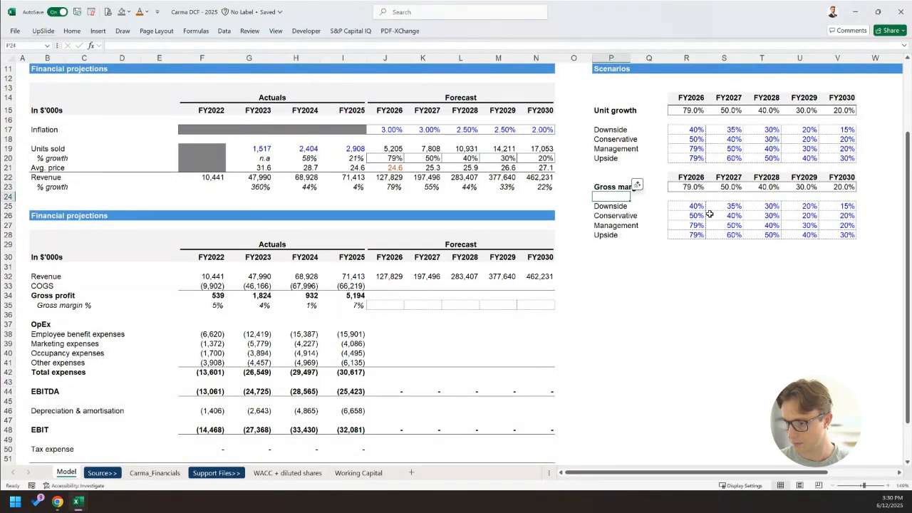
# Set the Management and Upside gross margins to 9% for FY2026 through FY2030.
pyautogui.click(694, 233)
pyautogui.write('9')
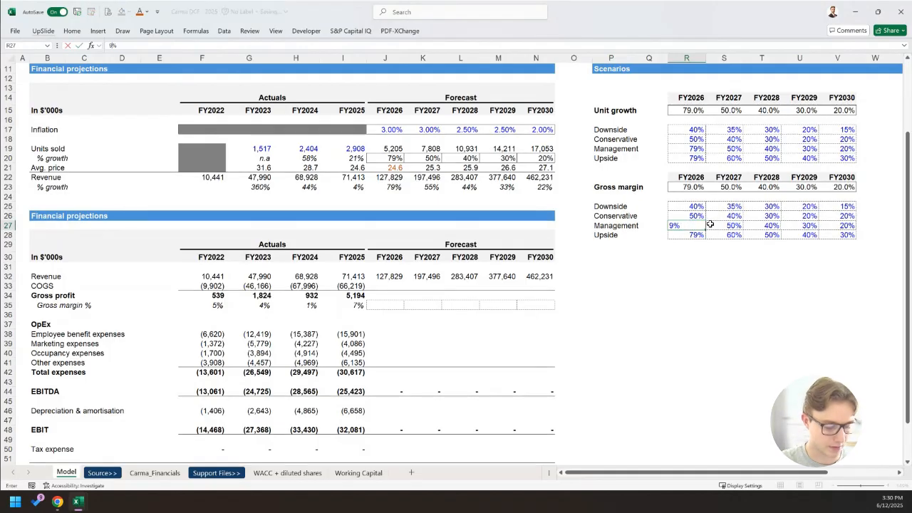
pyautogui.press('Return')
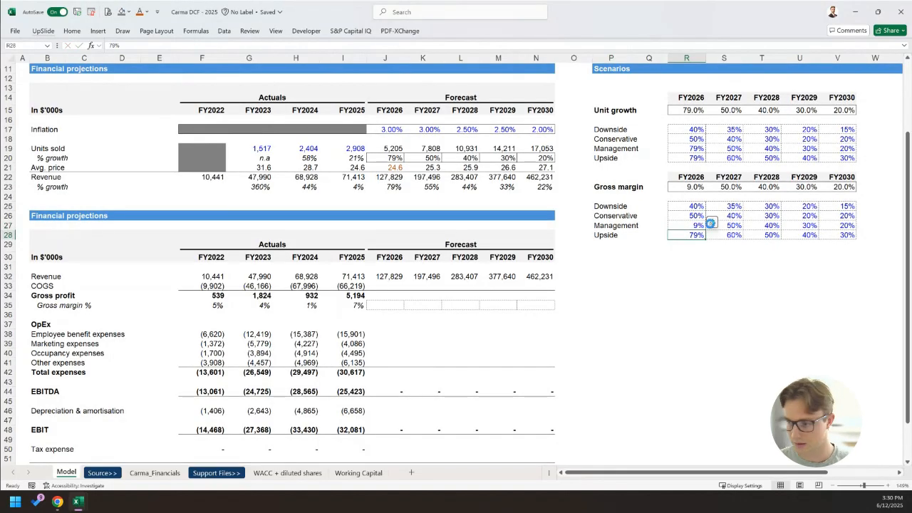
pyautogui.press('Up')
pyautogui.hotkey('shift', 'Down')
pyautogui.hotkey('shift', 'Right')
pyautogui.hotkey('shift', 'Right')
pyautogui.hotkey('shift', 'Right')
pyautogui.hotkey('shift', 'Right')
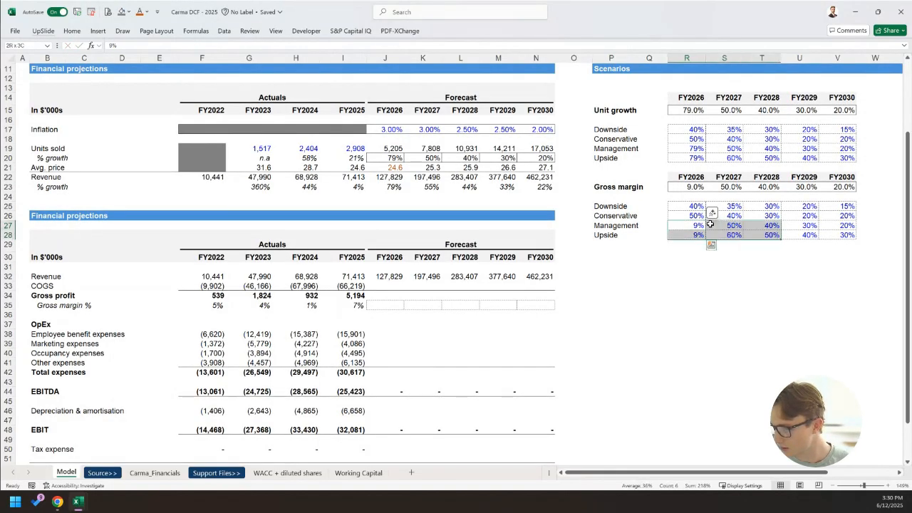
pyautogui.hotkey('ctrl', 'r')
# Set the Upside gross margin to 10% for FY2027 through FY2030.
pyautogui.press('Down')
pyautogui.press('Right')
pyautogui.write('10')
pyautogui.press('Return')
pyautogui.press('Up')
pyautogui.hotkey('shift', 'Right')
pyautogui.hotkey('shift', 'Right')
pyautogui.hotkey('shift', 'Right')
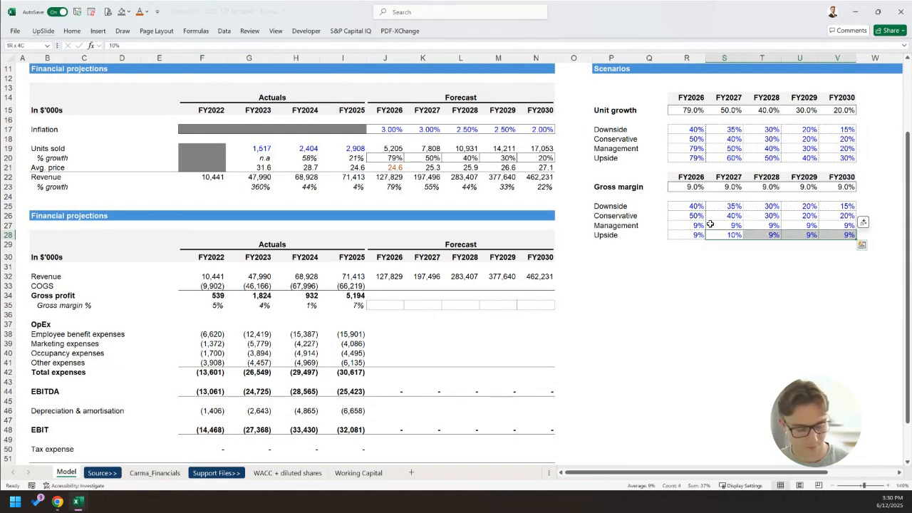
pyautogui.hotkey('ctrl', 'r')
# Set the Conservative gross margin to 8% for FY2026 through FY2030.
pyautogui.press('Left')
pyautogui.press('Up')
pyautogui.press('Up')
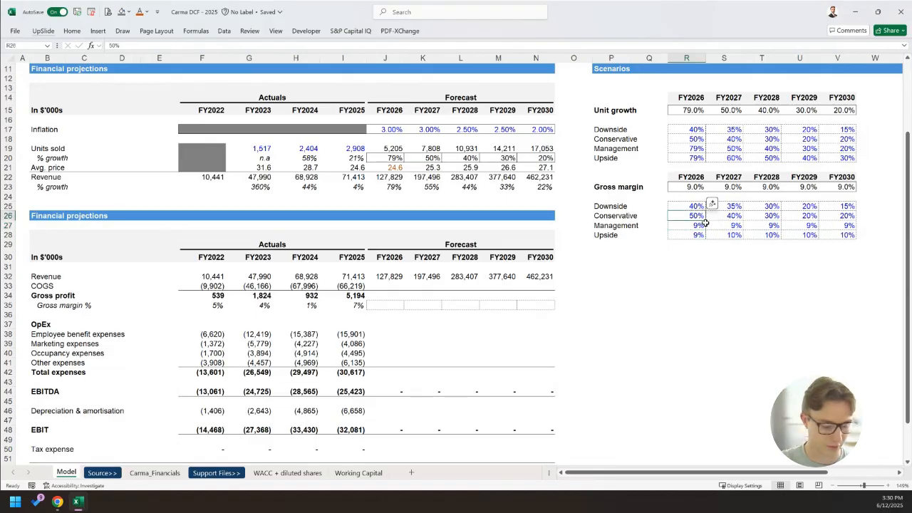
pyautogui.write('8')
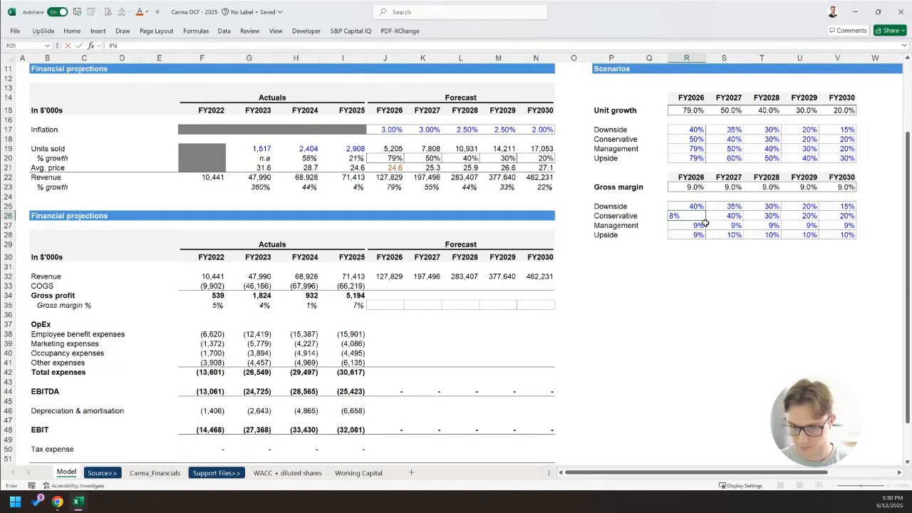
pyautogui.hotkey('ctrl', 'Return')
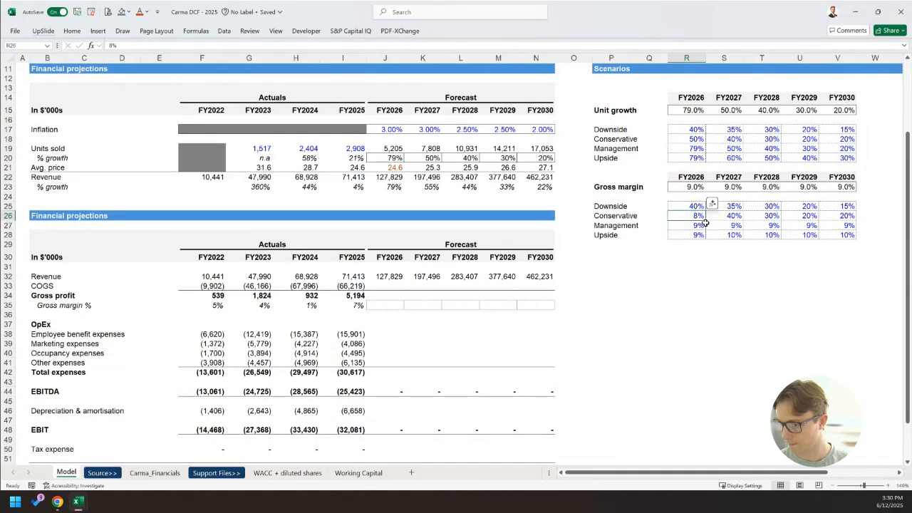
pyautogui.hotkey('ctrl', 'shift', 'Right')
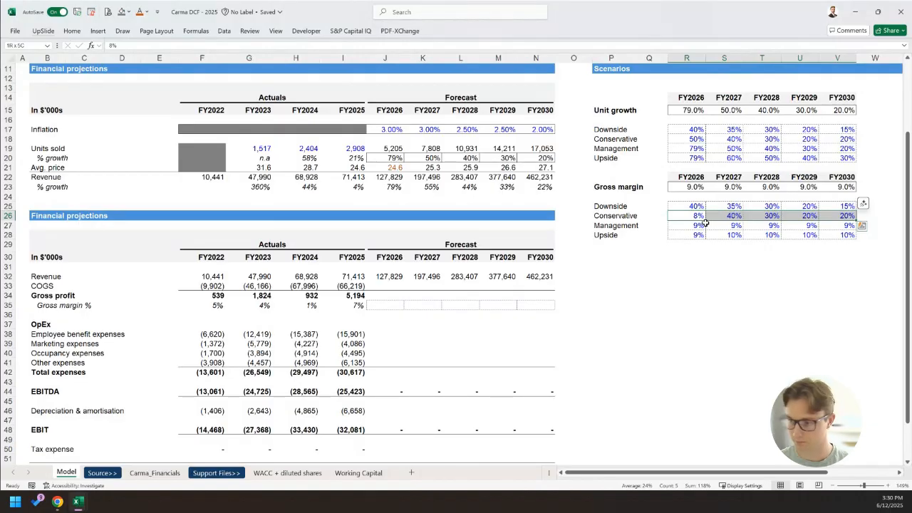
pyautogui.hotkey('ctrl', 'r')
# Set the Downside gross margin to 7% for FY2026 through FY2030.
pyautogui.press('Up')
pyautogui.write('7')
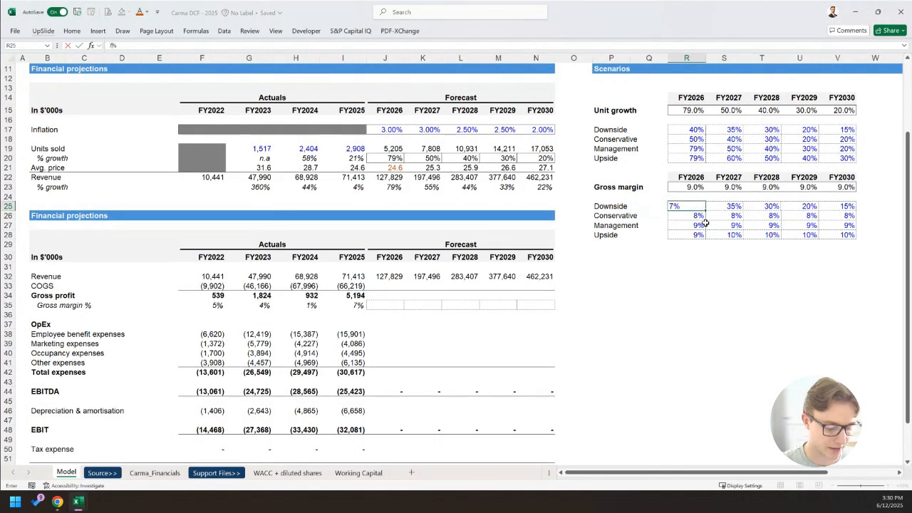
pyautogui.hotkey('ctrl', 'Return')
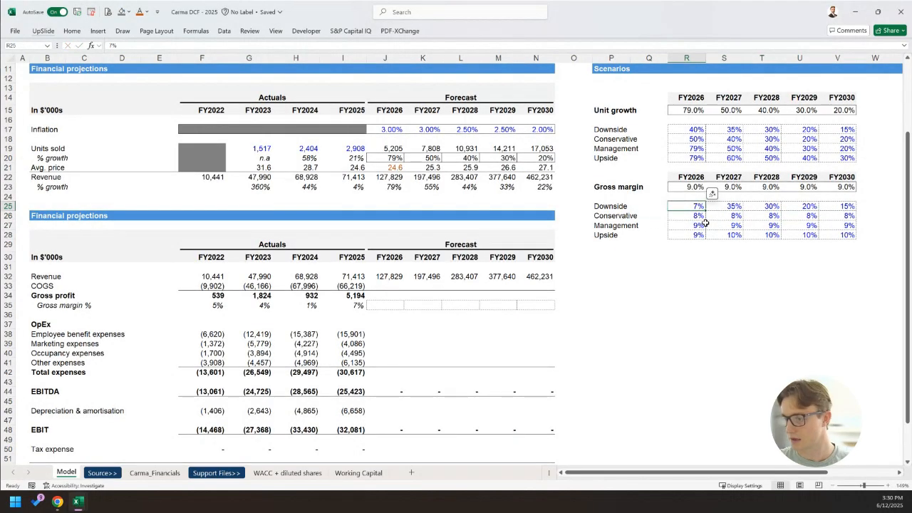
pyautogui.hotkey('ctrl', 'shift', 'Right')
pyautogui.hotkey('ctrl', 'r')
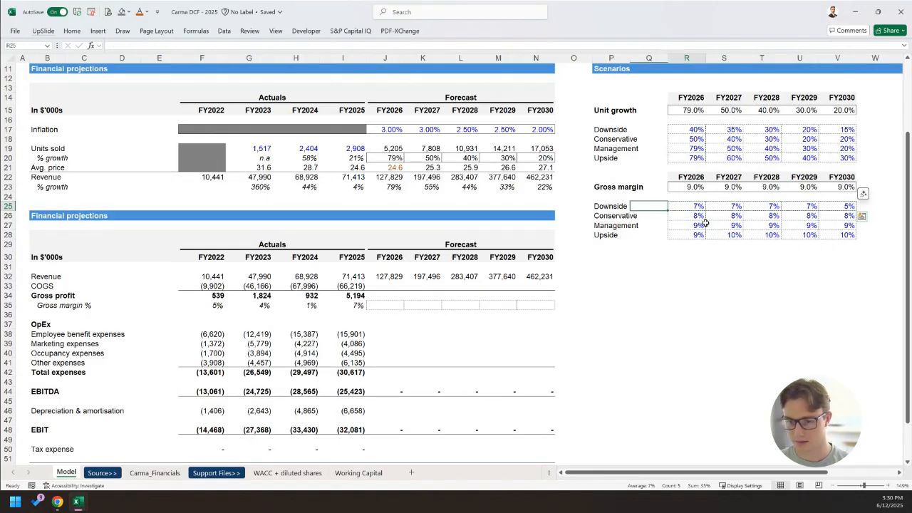
# Check that the FY2026 gross margin INDEX formula in R23 references its scenario rows and the scenario selector cell.
pyautogui.press('Up')
pyautogui.press('Up')
pyautogui.press('F2')
pyautogui.scroll(2, 704, 224)
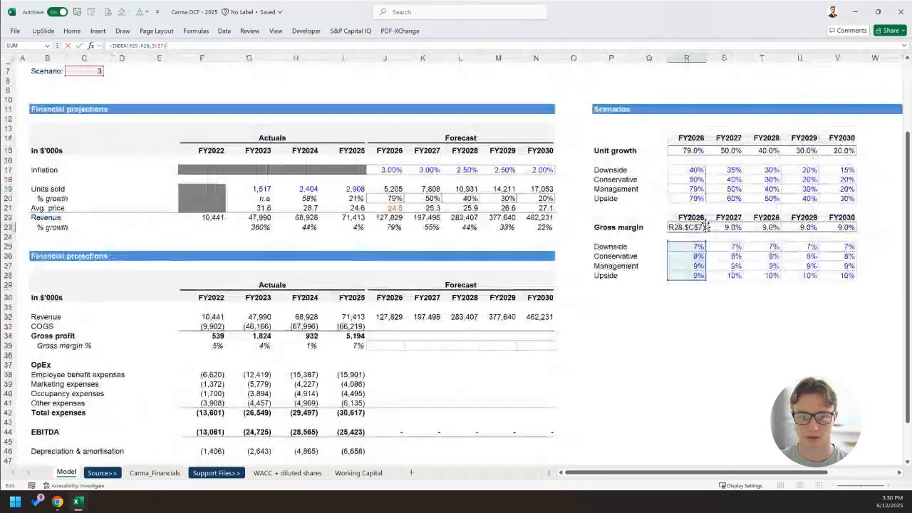
pyautogui.scroll(1, 705, 225)
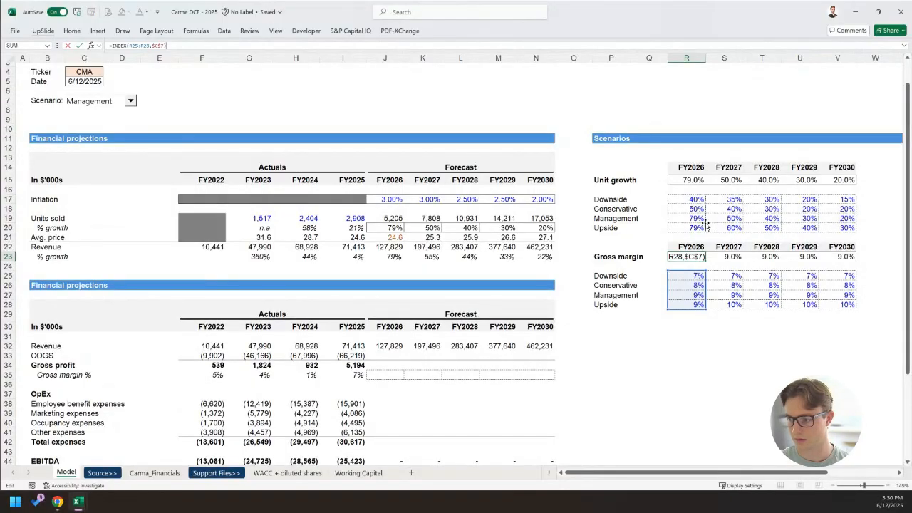
pyautogui.scroll(1, 705, 225)
pyautogui.press('Escape')
# Switch the scenario to Downside to test the gross margin row, and return it to Management.
pyautogui.click(129, 126)
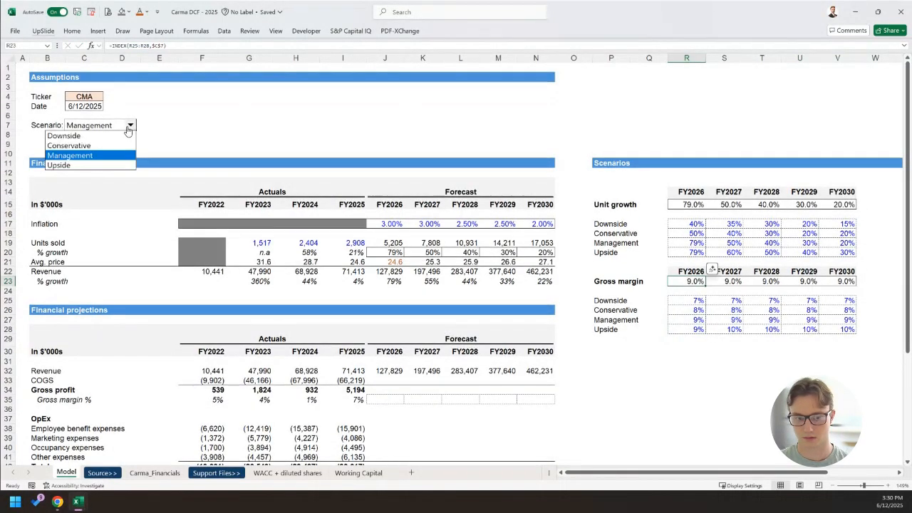
pyautogui.click(82, 135)
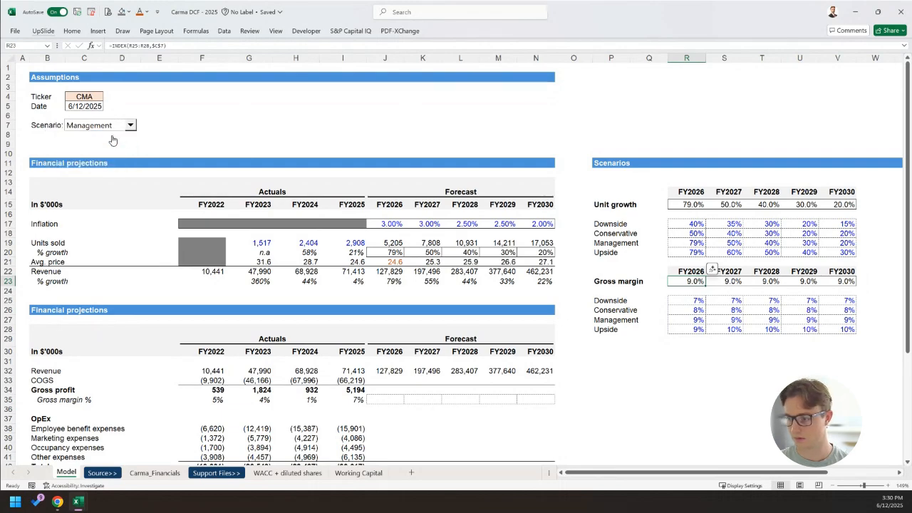
pyautogui.click(130, 126)
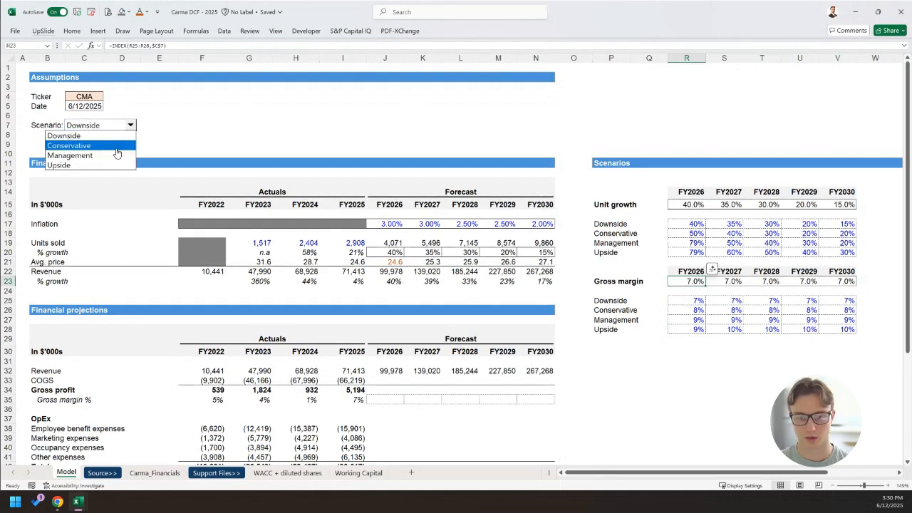
pyautogui.click(114, 156)
# Link the FY2026 gross margin % in J35 to the selected scenario's gross margin in R23.
pyautogui.scroll(-2, 349, 368)
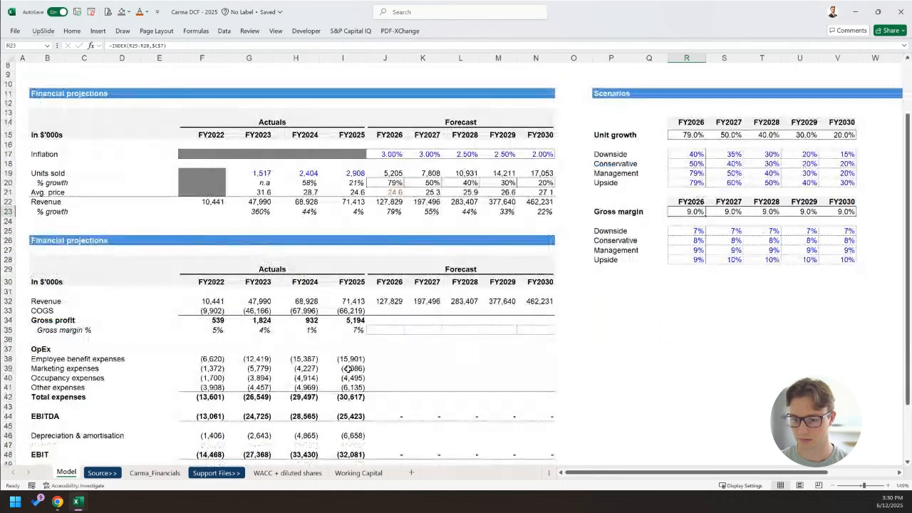
pyautogui.click(386, 330)
pyautogui.write('=')
pyautogui.press('Right')
pyautogui.press('Right')
pyautogui.press('Right')
pyautogui.press('Right')
pyautogui.press('Right')
pyautogui.press('Right')
pyautogui.press('Up')
pyautogui.press('Up')
pyautogui.press('Up')
pyautogui.press('Right')
pyautogui.press('Right')
pyautogui.press('Up')
pyautogui.press('Up')
pyautogui.press('Up')
pyautogui.press('Up')
pyautogui.press('Up')
pyautogui.press('Up')
pyautogui.press('Up')
pyautogui.press('Up')
pyautogui.press('Up')
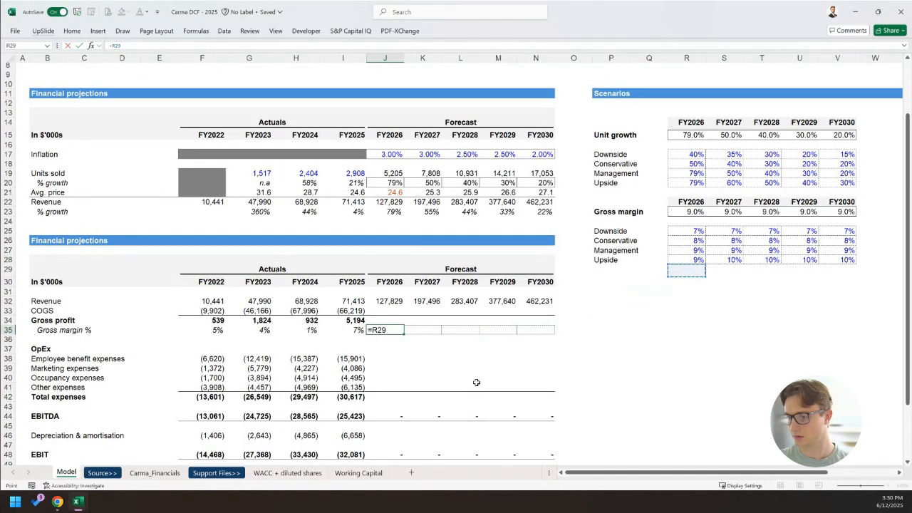
pyautogui.hotkey('ctrl', 'Return')
# Fill the gross margin % link from FY2026 across through FY2030 (J35:N35).
pyautogui.hotkey('shift', 'Right')
pyautogui.hotkey('shift', 'Right')
pyautogui.hotkey('shift', 'Right')
pyautogui.hotkey('shift', 'Right')
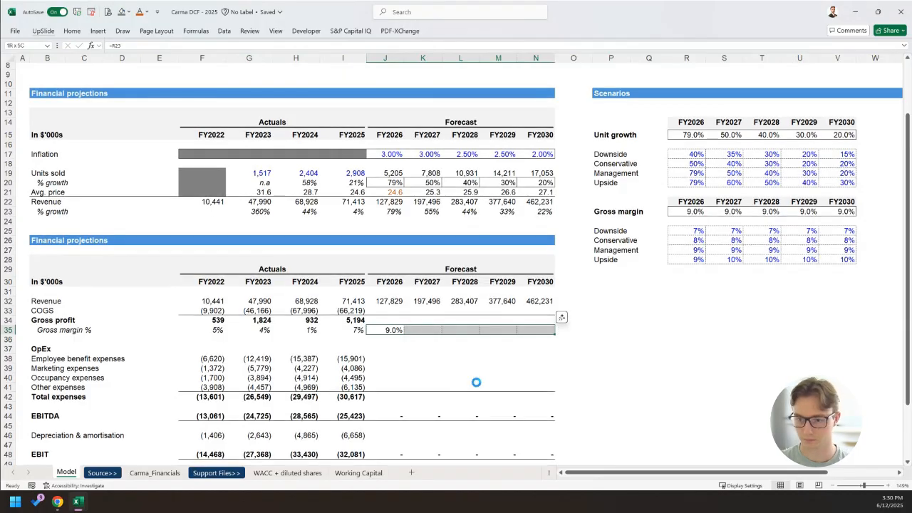
pyautogui.hotkey('ctrl', 'r')
pyautogui.moveTo(402, 184); pyautogui.dragTo(542, 182)
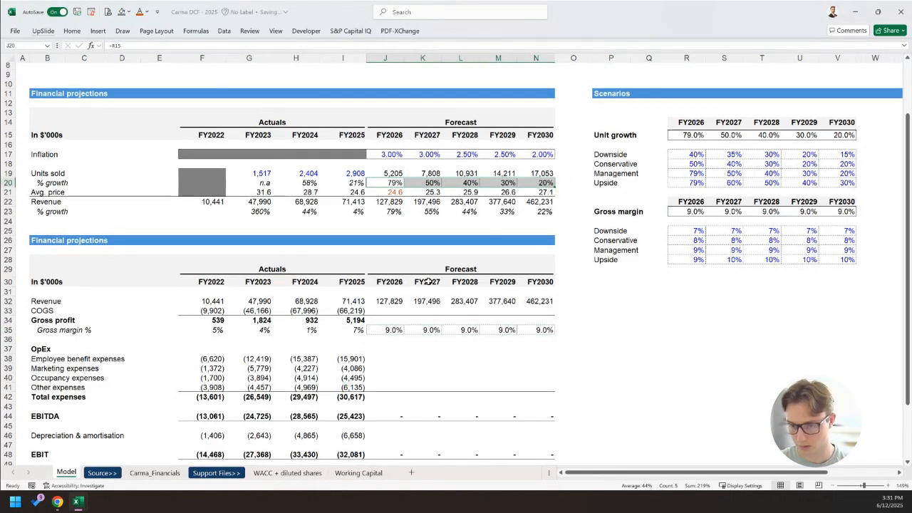
# Calculate FY2026 gross profit in J34 as revenue times gross margin with =J32*J35.
pyautogui.click(391, 322)
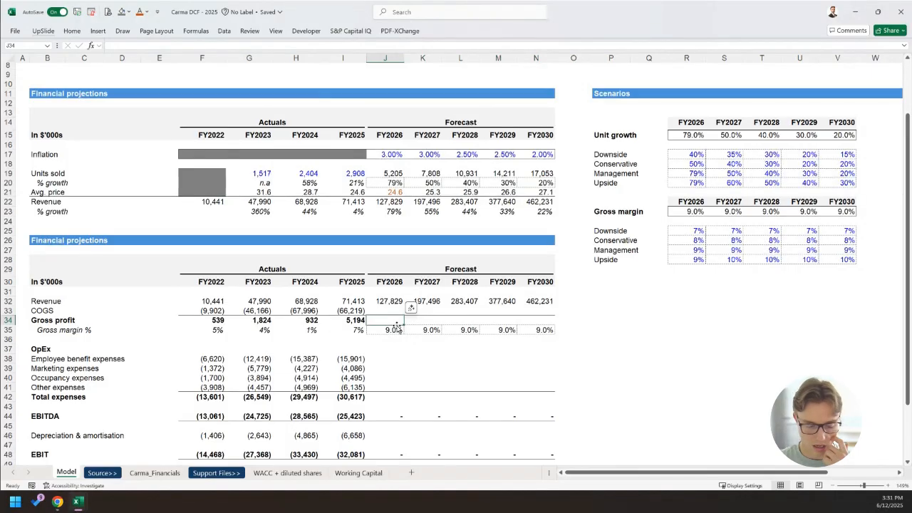
pyautogui.write('=')
pyautogui.press('Up')
pyautogui.press('Up')
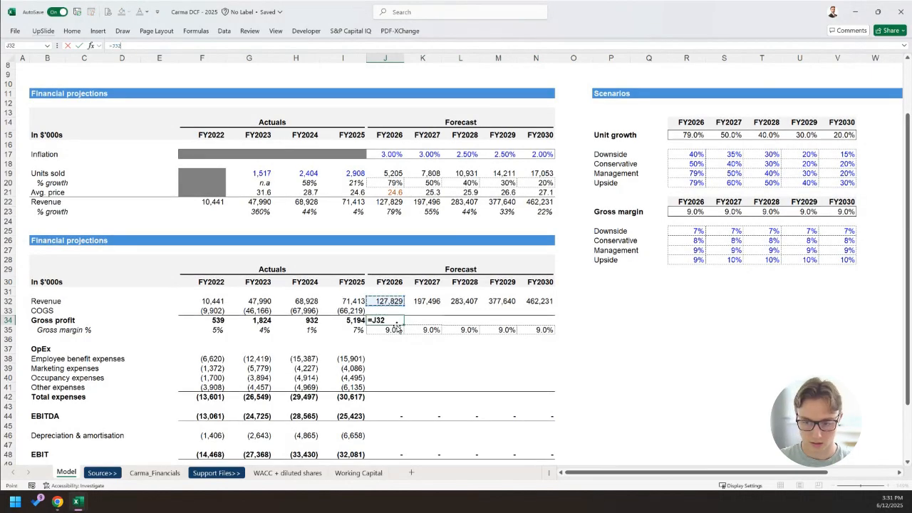
pyautogui.write('*')
pyautogui.click(394, 329)
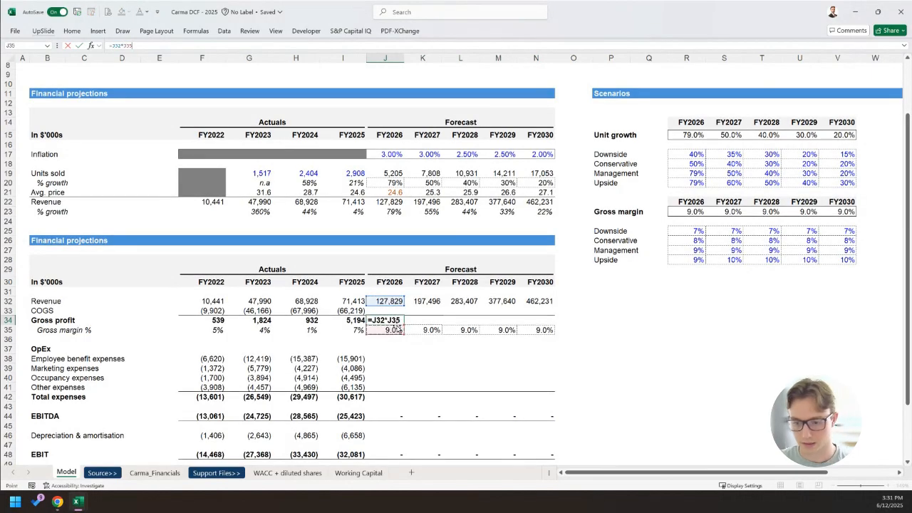
pyautogui.hotkey('ctrl', 'Return')
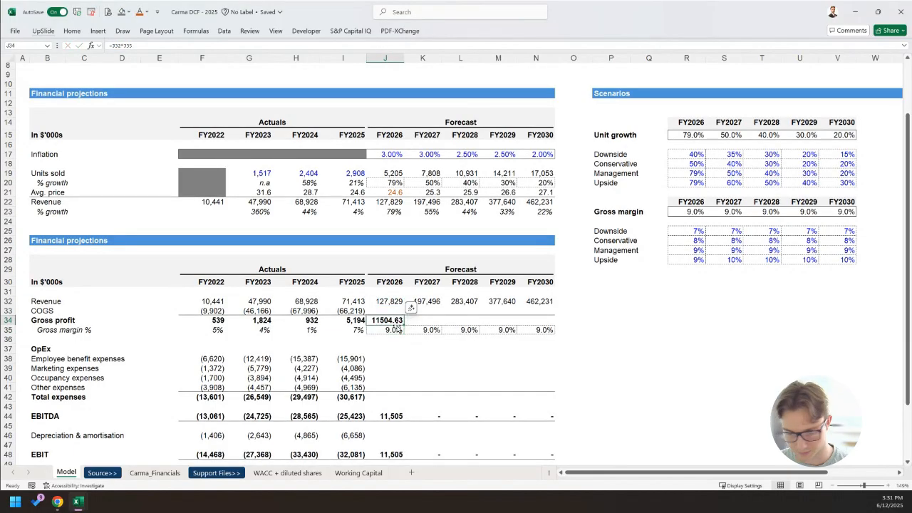
# Paste the formatting of the FY2025 gross profit cell onto the FY2026 to FY2030 gross profit cells.
pyautogui.hotkey('ctrl', 'c')
pyautogui.moveTo(395, 320); pyautogui.dragTo(545, 320)
pyautogui.hotkey('alt', 'e')
pyautogui.press('s')
pyautogui.press('t')
pyautogui.press('Return')
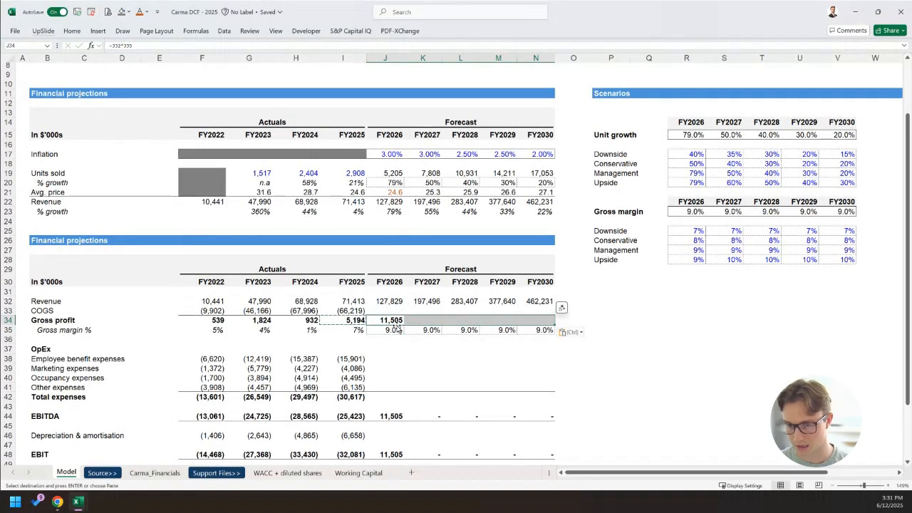
pyautogui.press('Escape')
# Fill the FY2026 gross profit formula across through FY2030 (J34:N34).
pyautogui.press('Left')
pyautogui.press('Right')
pyautogui.hotkey('shift', 'Right')
pyautogui.hotkey('shift', 'Right')
pyautogui.hotkey('shift', 'Right')
pyautogui.hotkey('shift', 'Right')
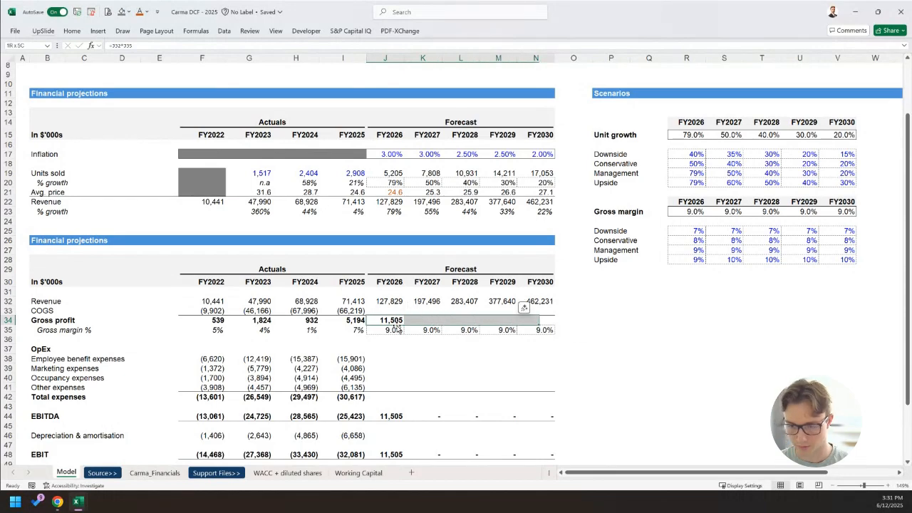
pyautogui.hotkey('ctrl', 'r')
pyautogui.press('Left')
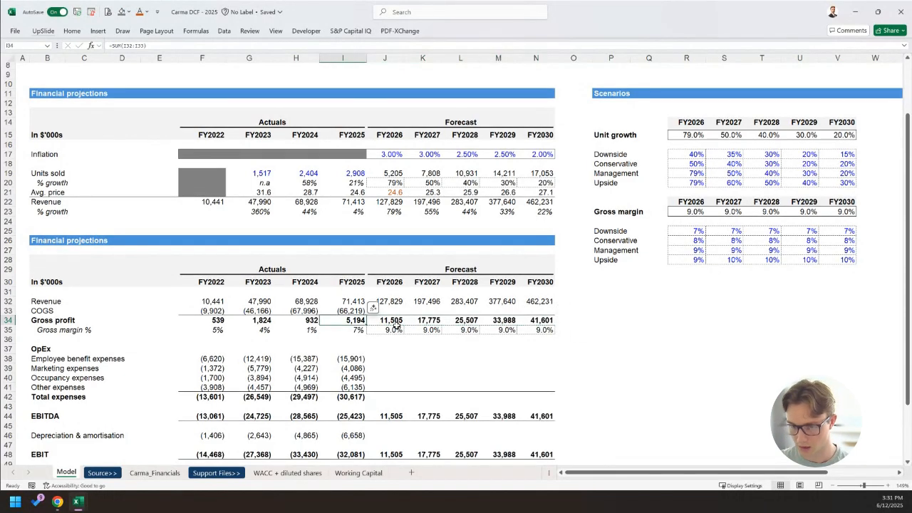
# Review the COGS and gross profit rows across the FY2026 to FY2030 forecast columns.
pyautogui.scroll(-1, 396, 325)
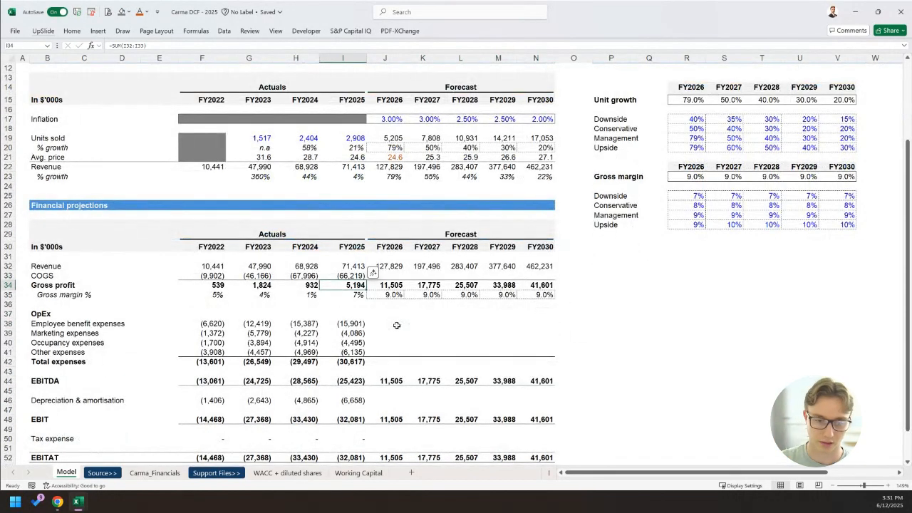
pyautogui.click(54, 276)
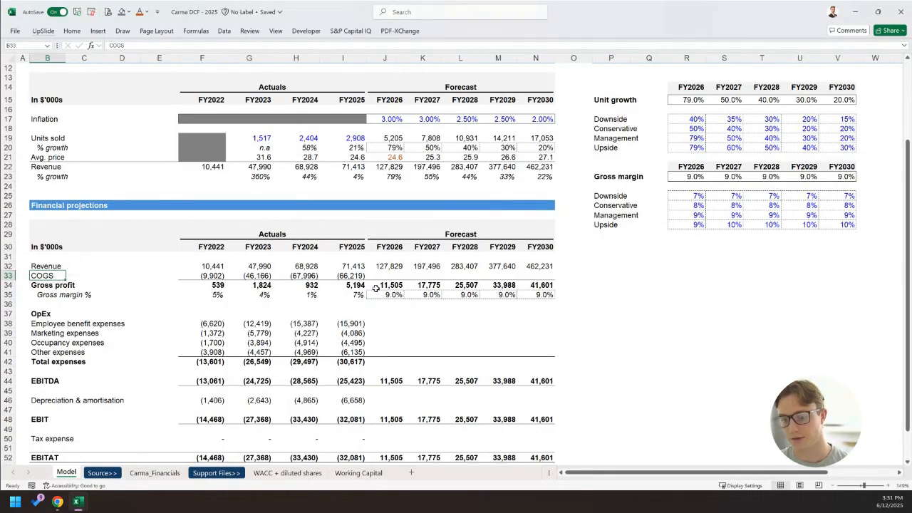
pyautogui.moveTo(382, 284); pyautogui.dragTo(539, 286)
pyautogui.click(423, 313)
pyautogui.click(383, 288)
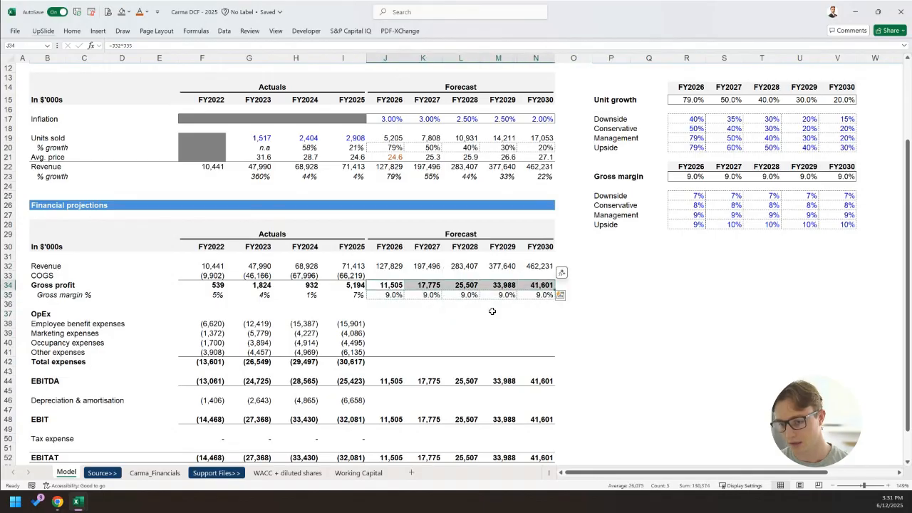
pyautogui.click(382, 277)
pyautogui.press('Down')
pyautogui.press('Right')
pyautogui.press('Up')
pyautogui.press('Left')
pyautogui.press('Right')
# Calculate FY2026 COGS in J33 as gross profit minus revenue with =J34-J32.
pyautogui.press('Left')
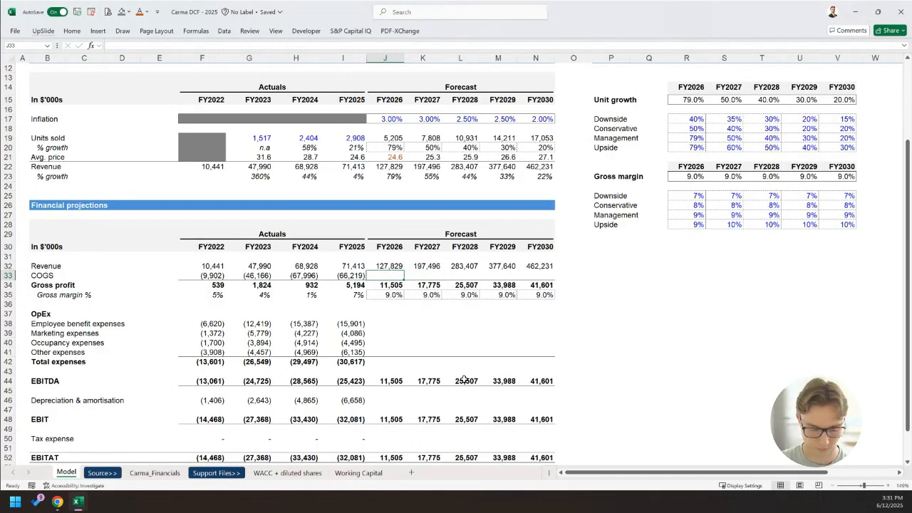
pyautogui.write('=')
pyautogui.press('Down')
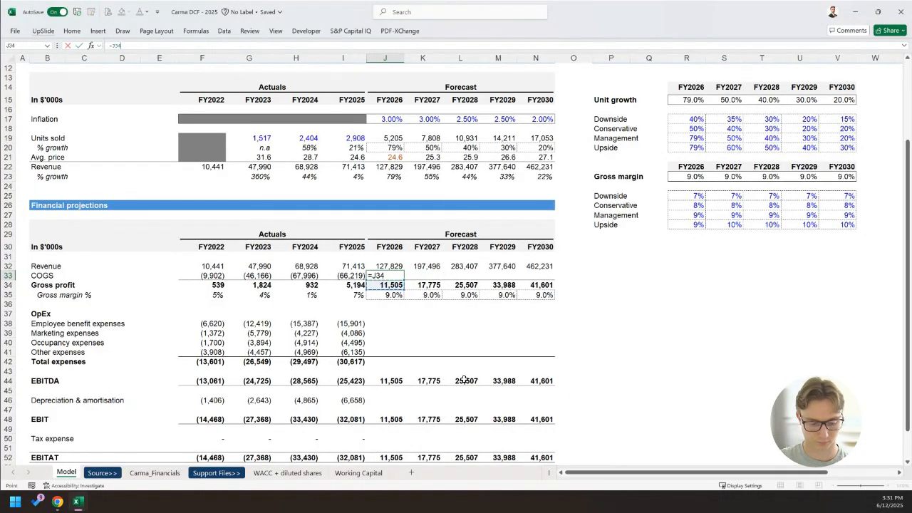
pyautogui.write('-')
pyautogui.press('Up')
pyautogui.hotkey('ctrl', 'Return')
# Fill the FY2026 COGS formula across through FY2030 (J33:N33).
pyautogui.hotkey('shift', 'Up')
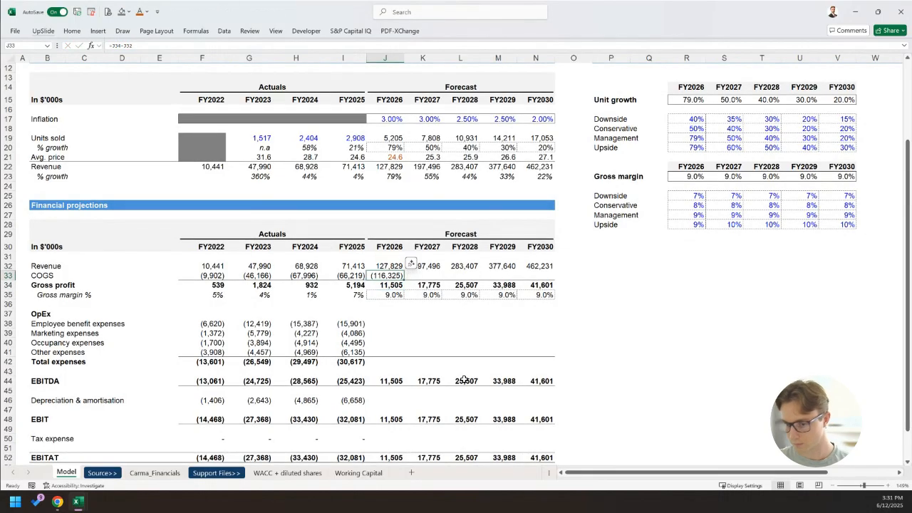
pyautogui.hotkey('shift', 'Down')
pyautogui.hotkey('shift', 'Right')
pyautogui.hotkey('shift', 'Right')
pyautogui.hotkey('shift', 'Right')
pyautogui.hotkey('shift', 'Right')
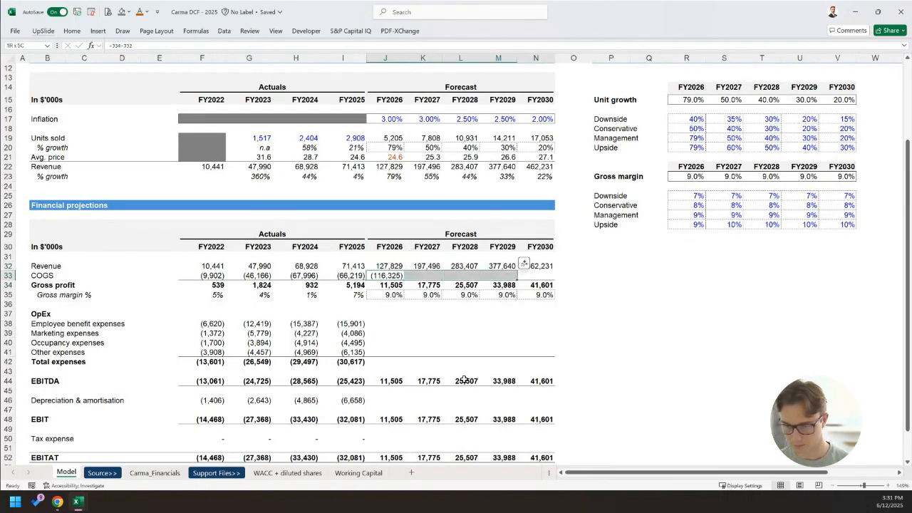
# Fill the FY2026 COGS formula across the remaining forecast years through FY2030.
pyautogui.hotkey('ctrl', 'r')
pyautogui.click(464, 380)
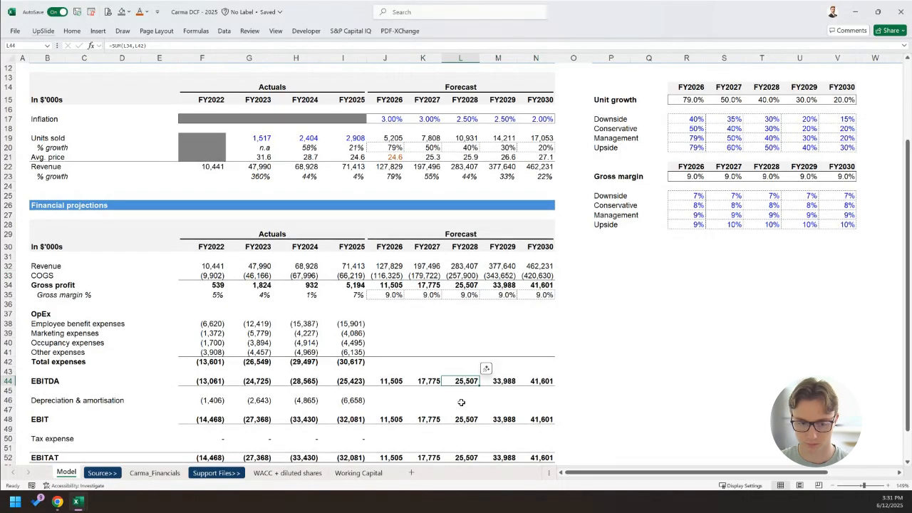
# Review the gross profit and gross margin rows across the actual and forecast years in the financial projections.
pyautogui.click(431, 340)
pyautogui.scroll(-2, 432, 341)
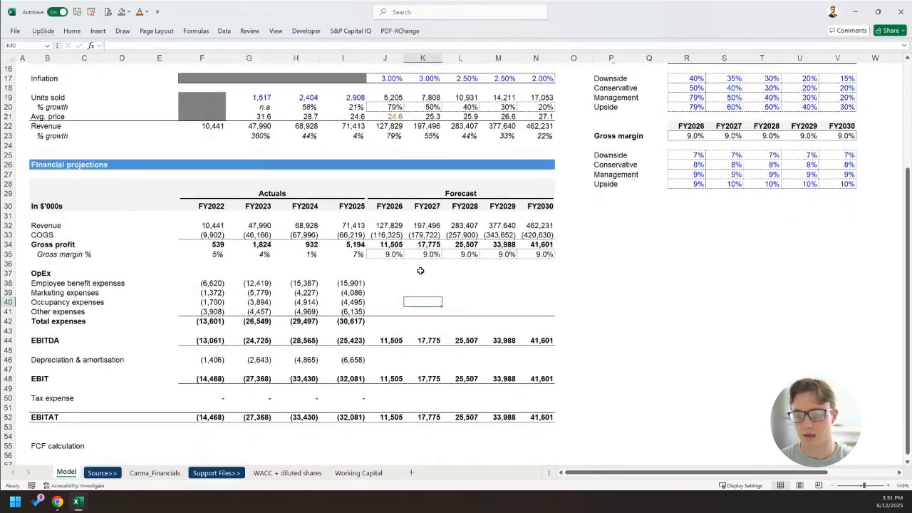
pyautogui.click(387, 262)
pyautogui.moveTo(383, 256); pyautogui.dragTo(421, 227)
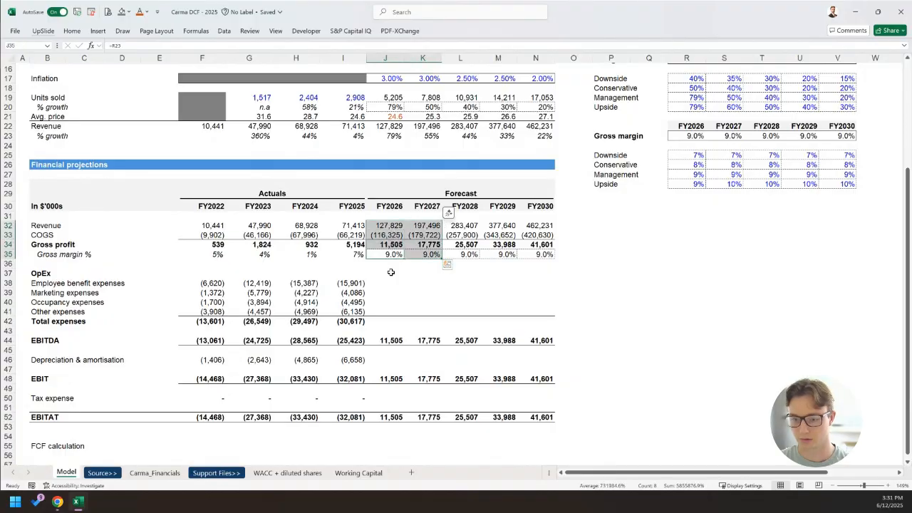
pyautogui.click(385, 274)
pyautogui.moveTo(125, 248); pyautogui.dragTo(312, 254)
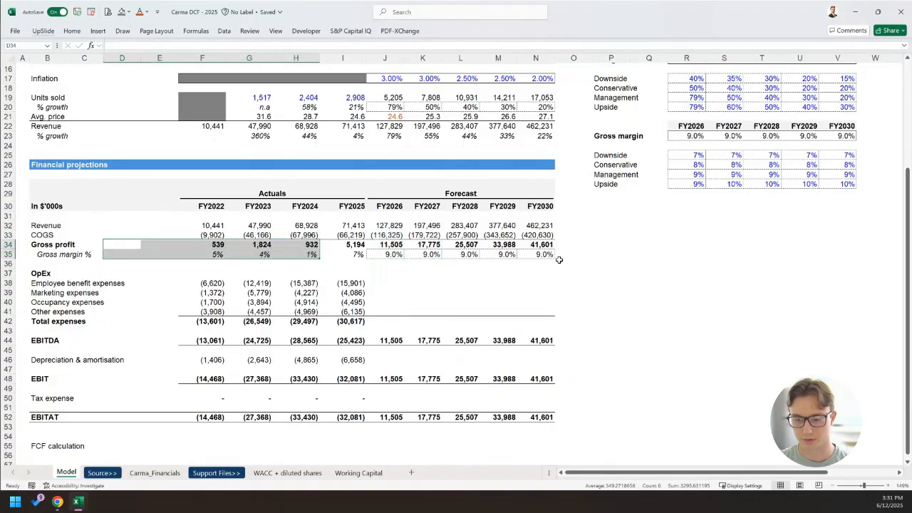
pyautogui.click(539, 245)
pyautogui.scroll(-1, 488, 302)
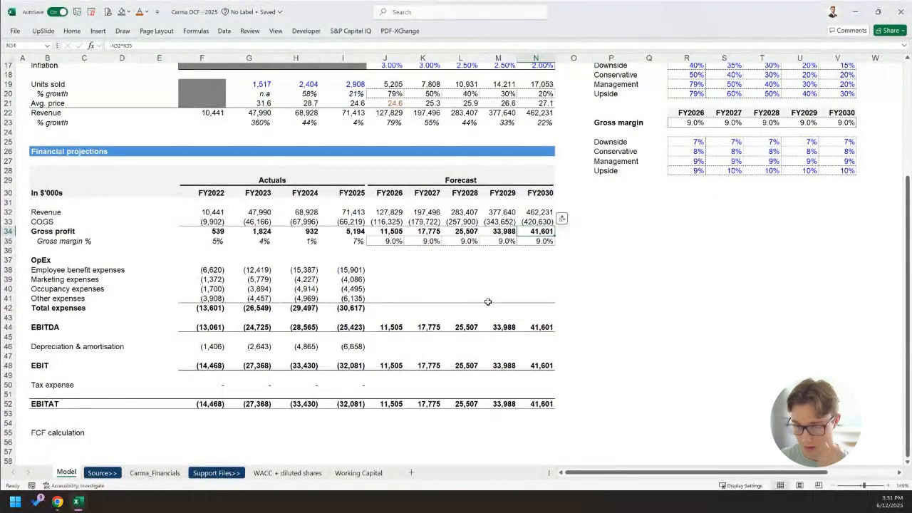
# Insert two rows below Total expenses and label the first one "% sales" in indented italics.
pyautogui.press('Left')
pyautogui.press('Down')
pyautogui.press('Down')
pyautogui.press('Down')
pyautogui.press('Down')
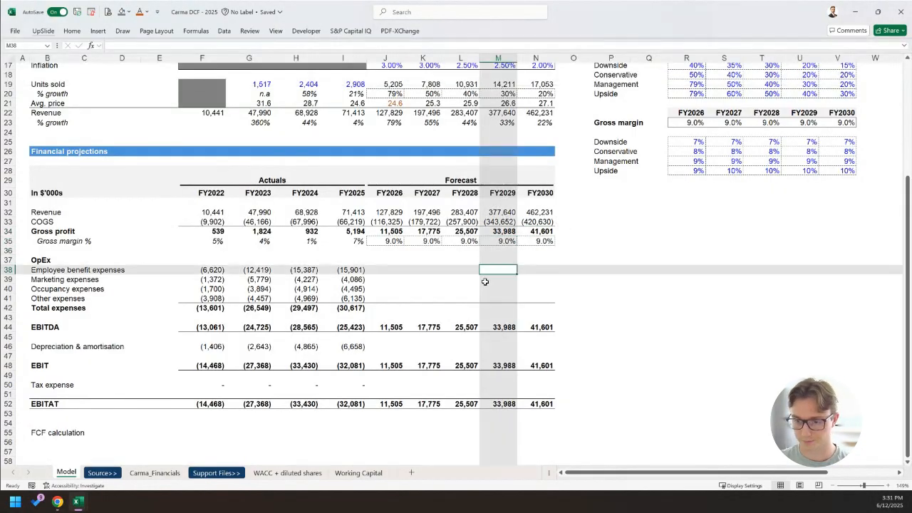
pyautogui.press('Left')
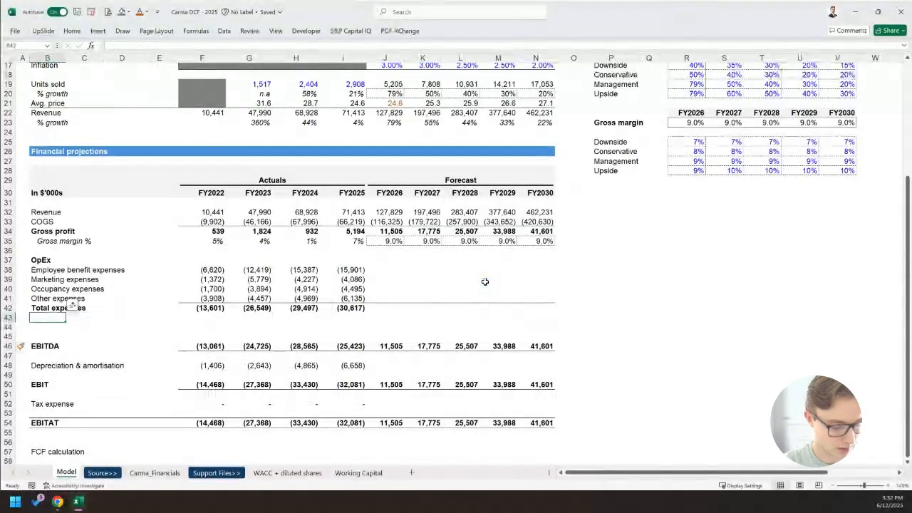
pyautogui.write('% sales')
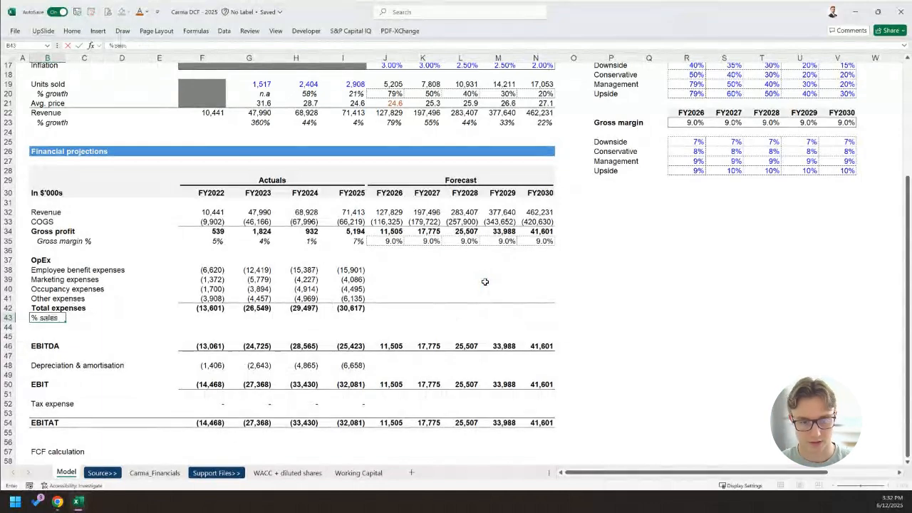
pyautogui.press('Return')
pyautogui.press('Up')
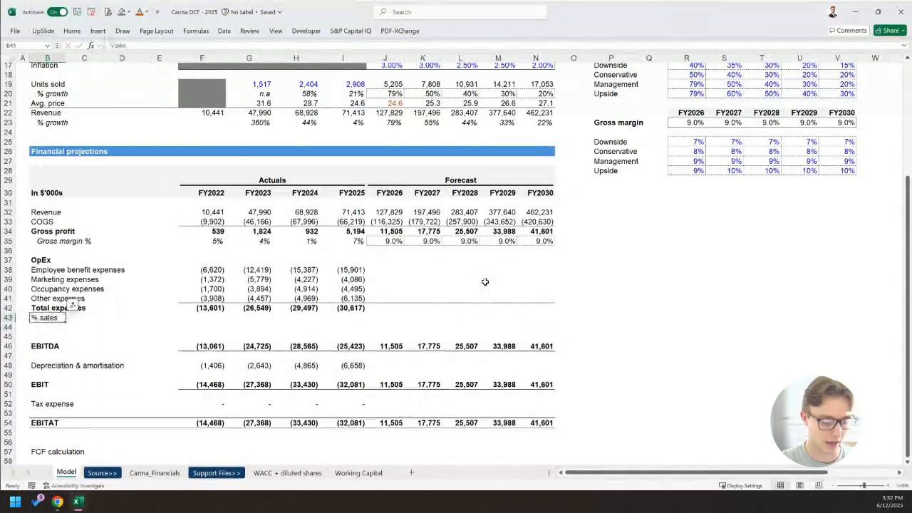
pyautogui.hotkey('alt', 'h')
pyautogui.press('6')
# Calculate the FY2022 expenses-to-revenue ratio in F43 with =-F42/F$32, formatted as a percentage.
pyautogui.press('Right')
pyautogui.press('Right')
pyautogui.press('Right')
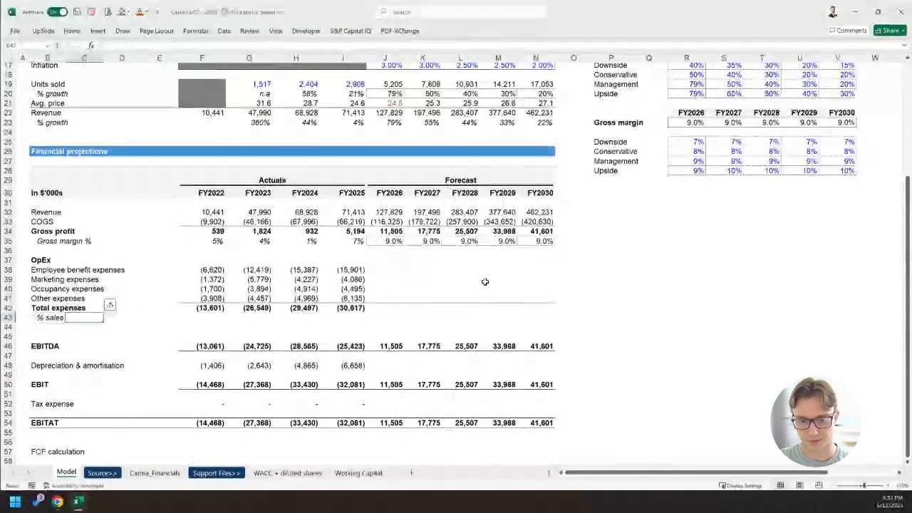
pyautogui.press('Right')
pyautogui.write('=-')
pyautogui.press('Up')
pyautogui.write('/')
pyautogui.press('Up')
pyautogui.press('Up')
pyautogui.press('Up')
pyautogui.press('Up')
pyautogui.press('Up')
pyautogui.press('Up')
pyautogui.press('Up')
pyautogui.press('Up')
pyautogui.press('Up')
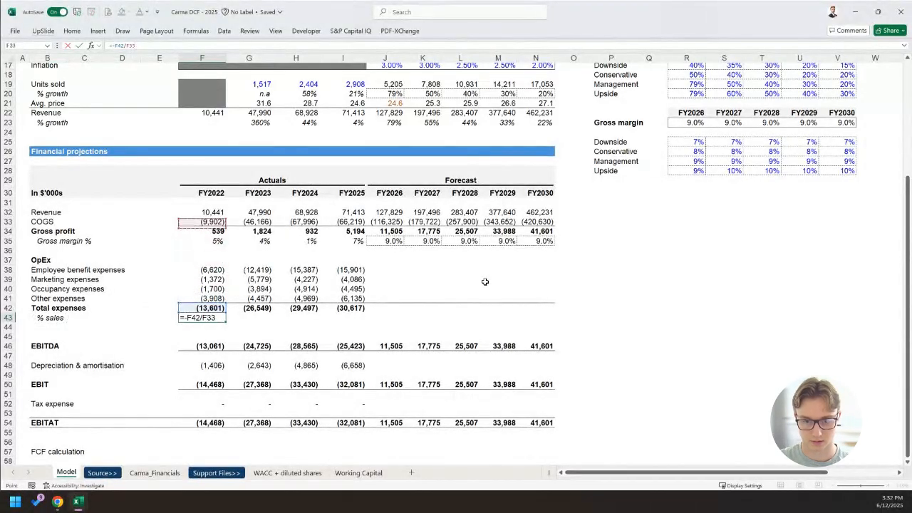
pyautogui.press('Up')
pyautogui.press('F4')
pyautogui.press('F4')
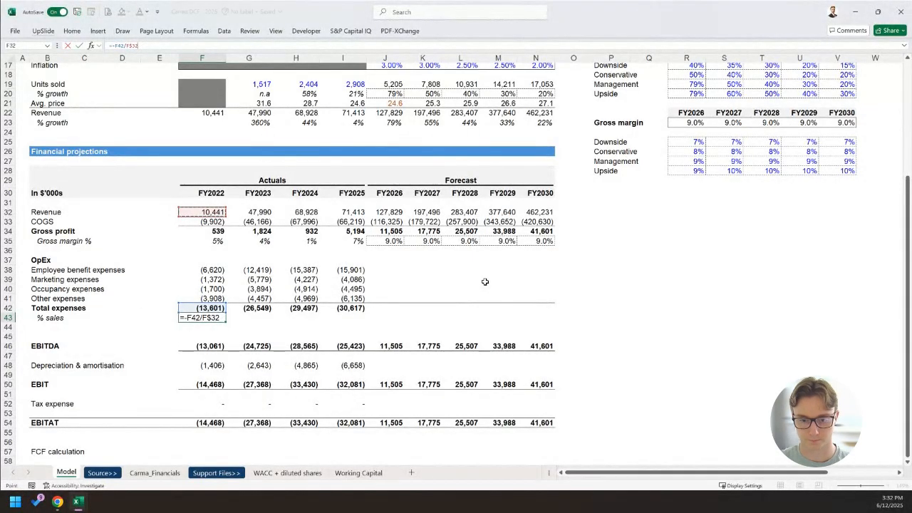
pyautogui.hotkey('ctrl', 'Return')
pyautogui.hotkey('ctrl', 'shift', '5')
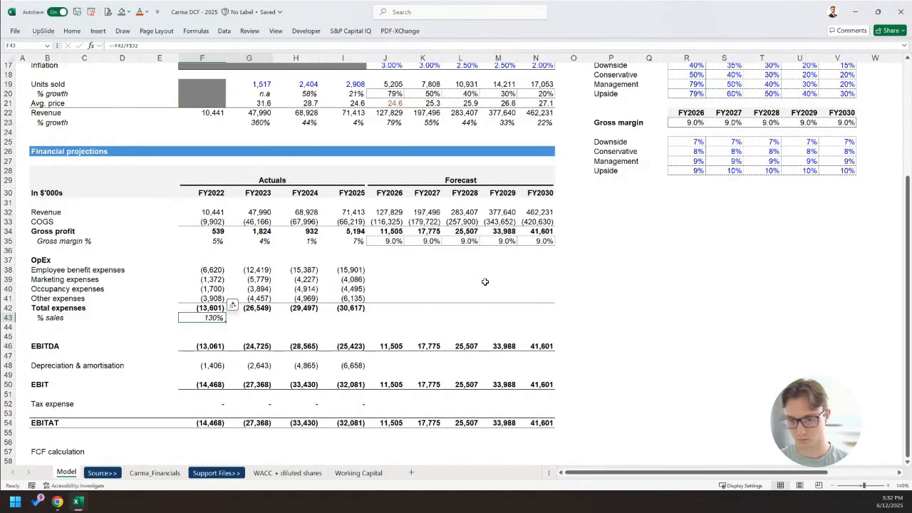
# Fill the % sales formula from FY2022 across the actual years through FY2025.
pyautogui.hotkey('shift', 'Right')
pyautogui.hotkey('shift', 'Right')
pyautogui.hotkey('shift', 'Right')
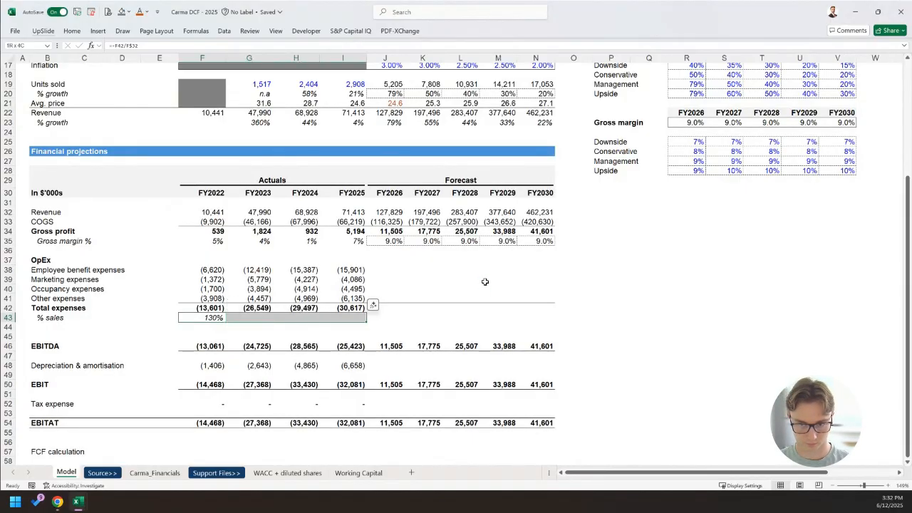
pyautogui.hotkey('ctrl', 'r')
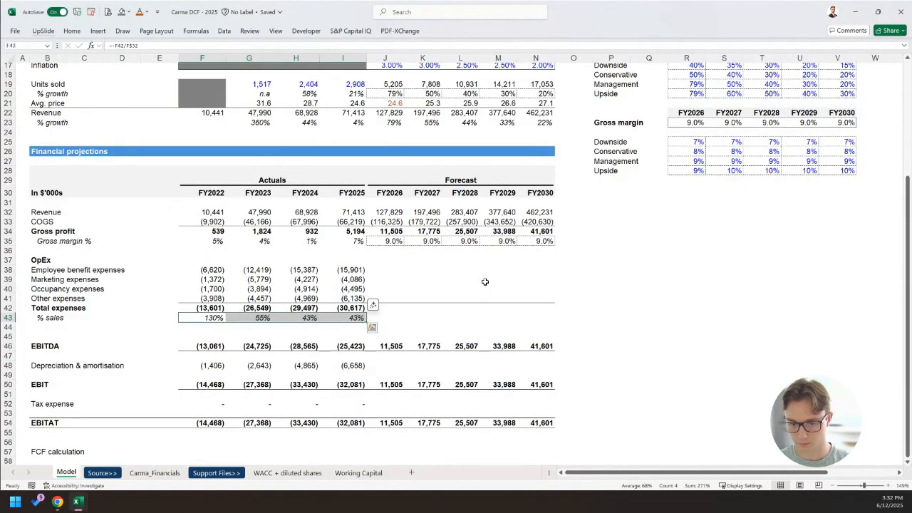
# Review the historical % sales ratios year by year from FY2022 to FY2025.
pyautogui.press('Right')
pyautogui.press('Right')
pyautogui.press('Right')
pyautogui.hotkey('ctrl', 'space')
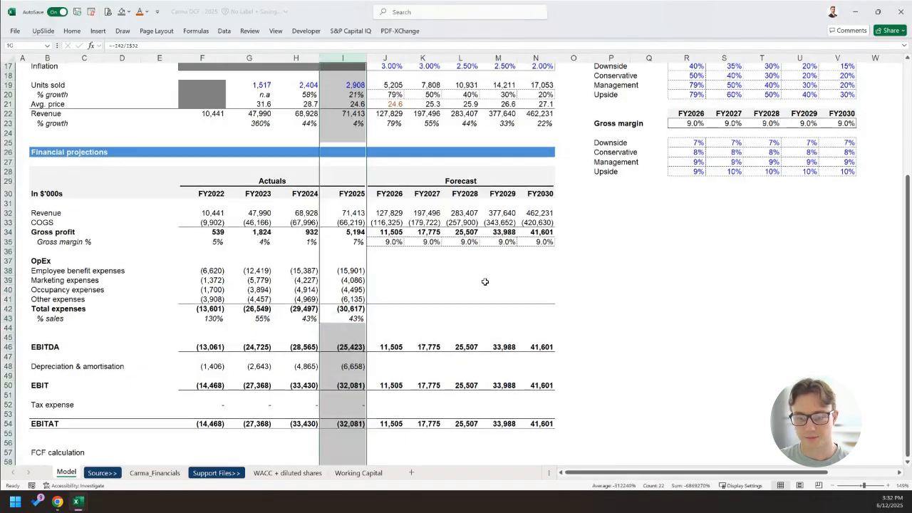
pyautogui.press('Left')
pyautogui.press('Left')
pyautogui.press('Left')
pyautogui.hotkey('ctrl', 'space')
pyautogui.press('Right')
pyautogui.hotkey('ctrl', 'space')
pyautogui.hotkey('ctrl', 'space')
pyautogui.press('Right')
pyautogui.hotkey('ctrl', 'space')
pyautogui.press('Right')
pyautogui.press('Left')
pyautogui.hotkey('ctrl', 'space')
pyautogui.press('Right')
pyautogui.hotkey('ctrl', 'space')
pyautogui.press('Left')
pyautogui.press('Right')
pyautogui.hotkey('ctrl', 'space')
# Add cell borders to the % sales forecast cells for FY2026 to FY2030.
pyautogui.press('Right')
pyautogui.hotkey('shift', 'Right')
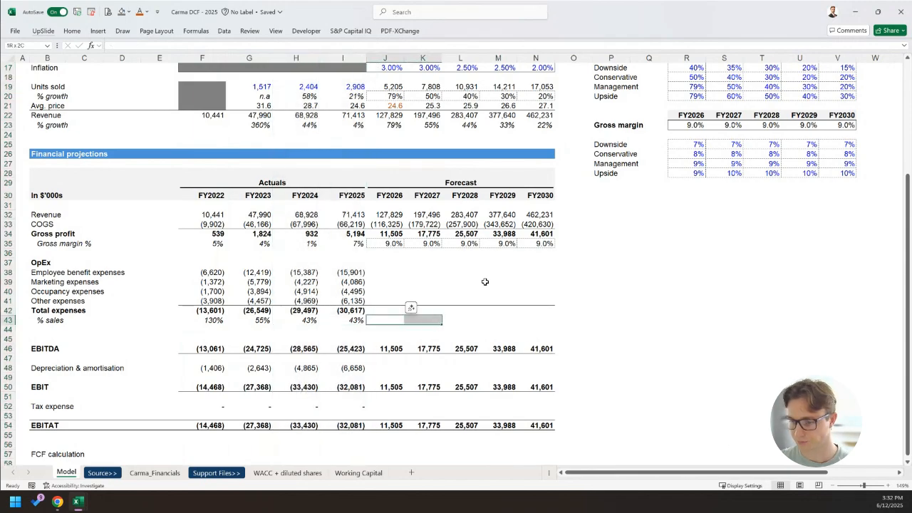
pyautogui.hotkey('shift', 'Right')
pyautogui.hotkey('shift', 'Right')
pyautogui.hotkey('shift', 'Right')
pyautogui.hotkey('shift', 'Right')
pyautogui.hotkey('shift', 'Left')
pyautogui.press('alt')
pyautogui.press('h')
pyautogui.press('b')
pyautogui.press('a')
# Set the font colour of the % sales forecast cells to the recently used blue.
pyautogui.press('alt')
pyautogui.press('h')
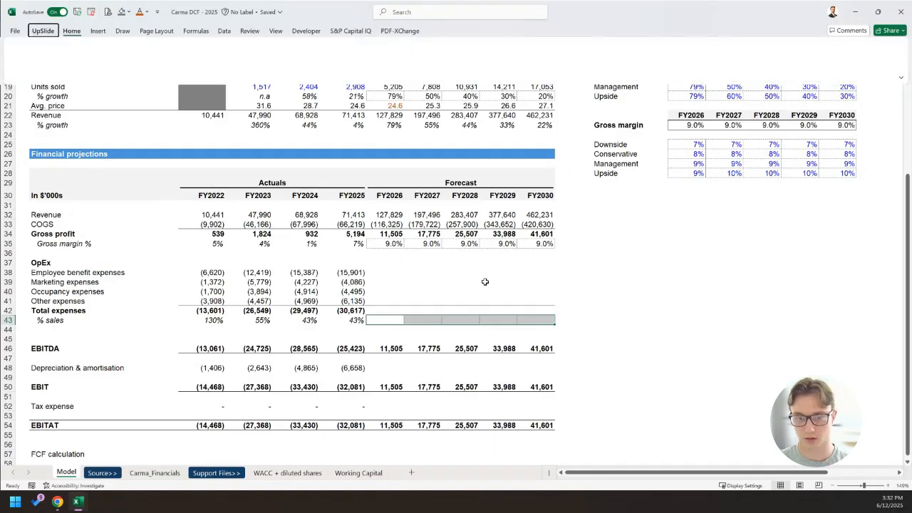
pyautogui.press('f')
pyautogui.press('c')
pyautogui.press('Up')
pyautogui.press('Up')
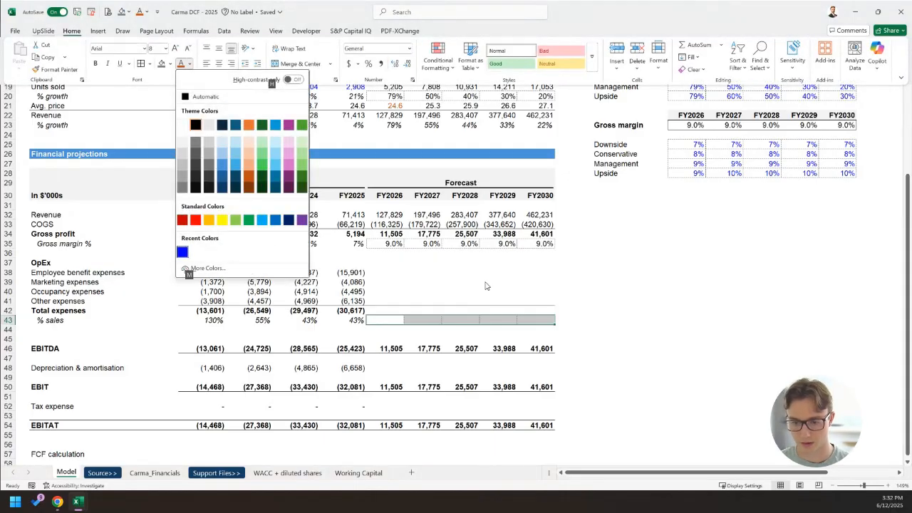
pyautogui.press('Return')
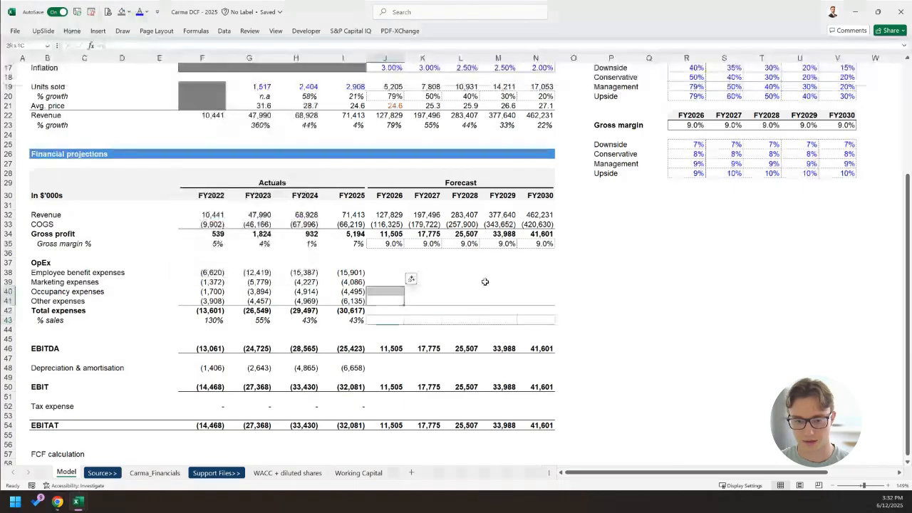
# Examine the historical operating expense lines above Total expenses for FY2022 to FY2025.
pyautogui.press('Up')
pyautogui.press('Up')
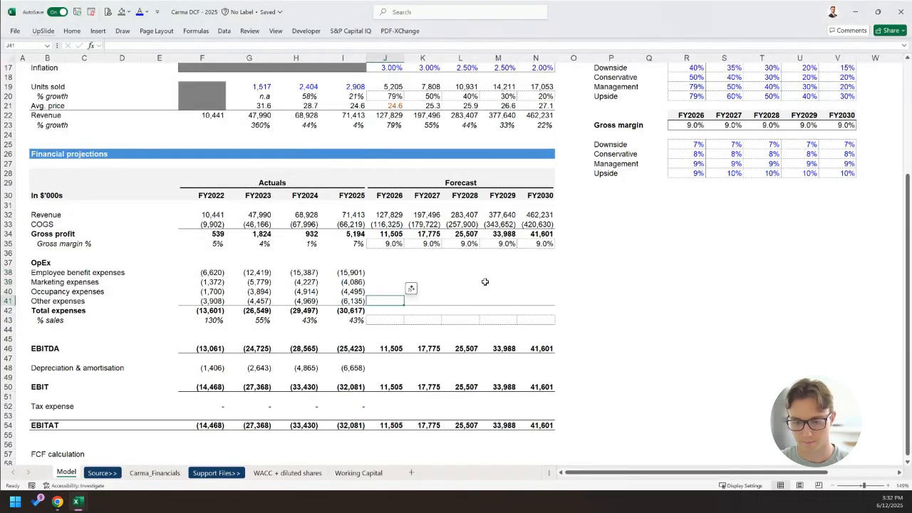
pyautogui.press('Up')
pyautogui.press('Up')
pyautogui.press('Down')
pyautogui.press('Up')
pyautogui.press('Left')
pyautogui.hotkey('shift', 'space')
pyautogui.hotkey('shift', 'BackSpace')
pyautogui.hotkey('shift', 'space')
pyautogui.hotkey('shift', 'BackSpace')
pyautogui.press('Left')
pyautogui.press('Left')
pyautogui.press('Left')
pyautogui.press('Left')
pyautogui.press('Left')
pyautogui.press('Right')
pyautogui.press('Right')
pyautogui.press('Right')
pyautogui.press('Right')
pyautogui.hotkey('ctrl', 'shift', 'Right')
pyautogui.press('Left')
pyautogui.hotkey('ctrl', 'Right')
pyautogui.press('Right')
pyautogui.hotkey('alt', 'w')
pyautogui.press('e')
pyautogui.press('f')
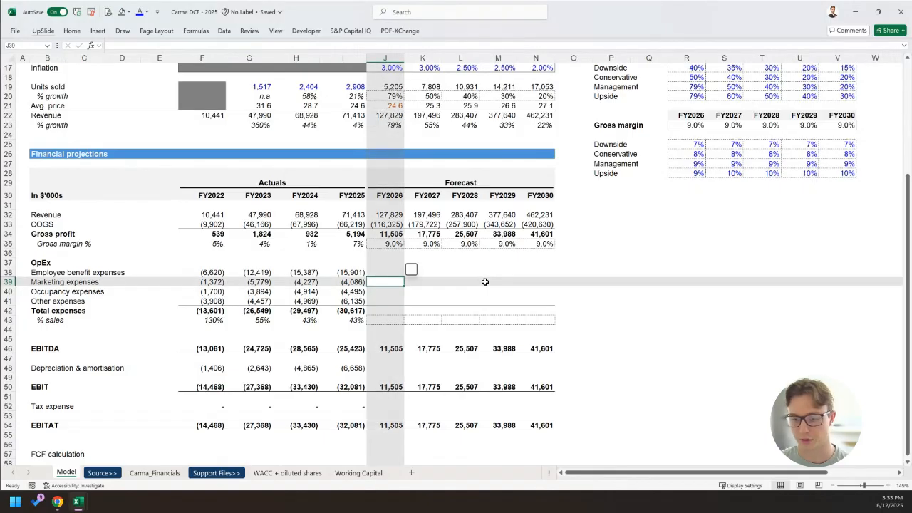
pyautogui.hotkey('alt', 'w')
pyautogui.press('e')
pyautogui.press('f')
# Shade the FY2026 to FY2030 forecast cells of the four individual operating expense lines dark grey.
pyautogui.press('Right')
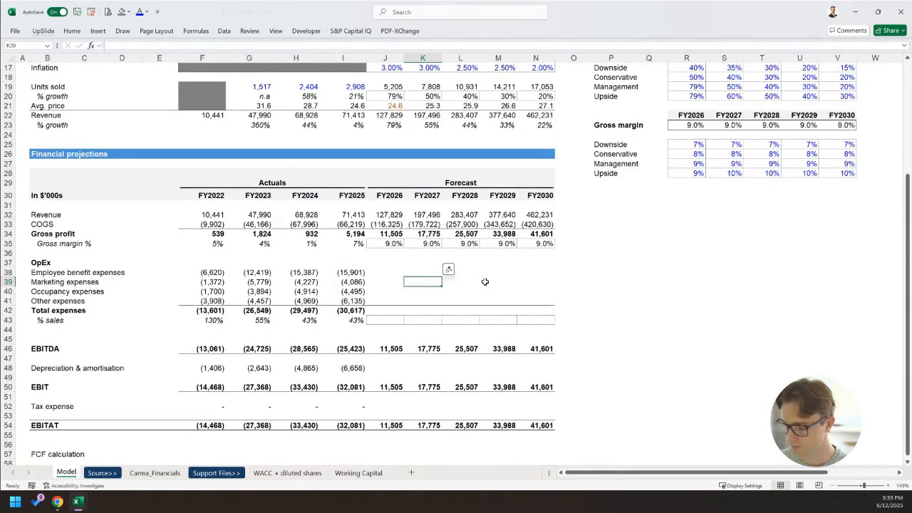
pyautogui.press('Up')
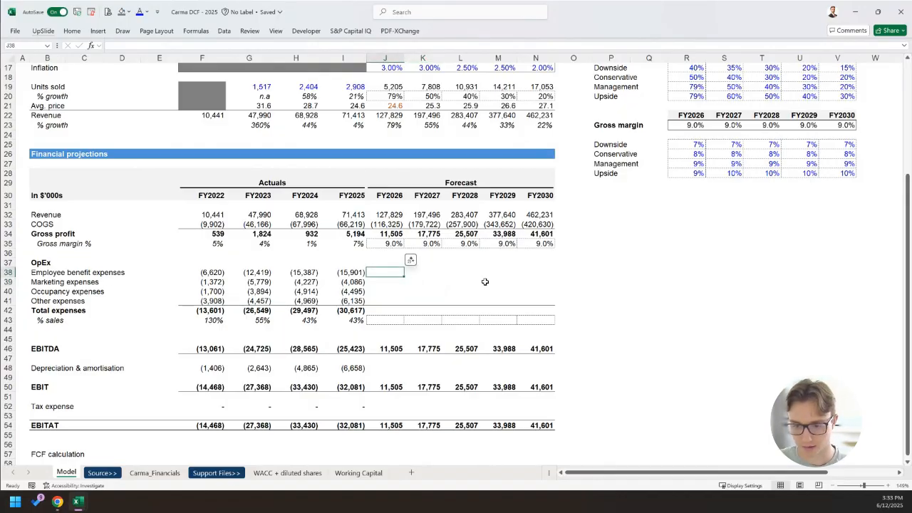
pyautogui.hotkey('shift', 'Down')
pyautogui.hotkey('shift', 'Down')
pyautogui.hotkey('shift', 'Down')
pyautogui.hotkey('shift', 'Right')
pyautogui.hotkey('shift', 'Right')
pyautogui.hotkey('shift', 'Right')
pyautogui.hotkey('shift', 'Right')
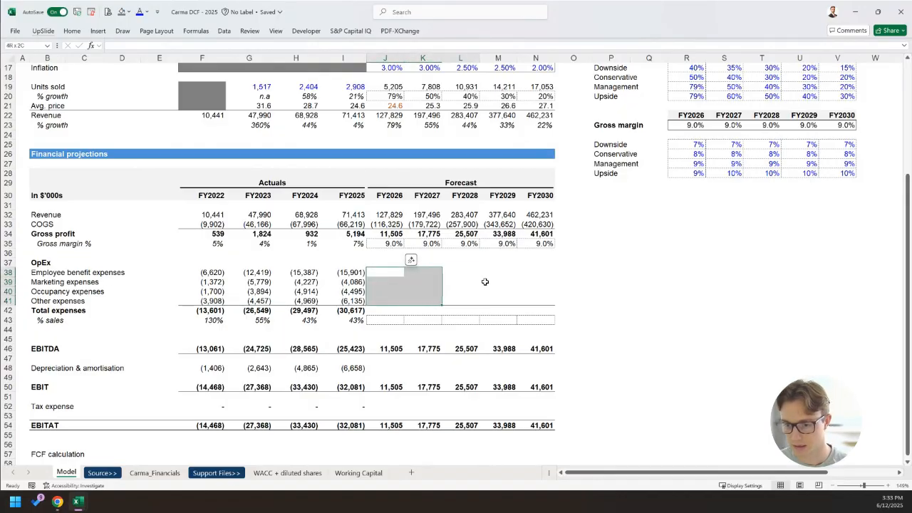
pyautogui.press('alt')
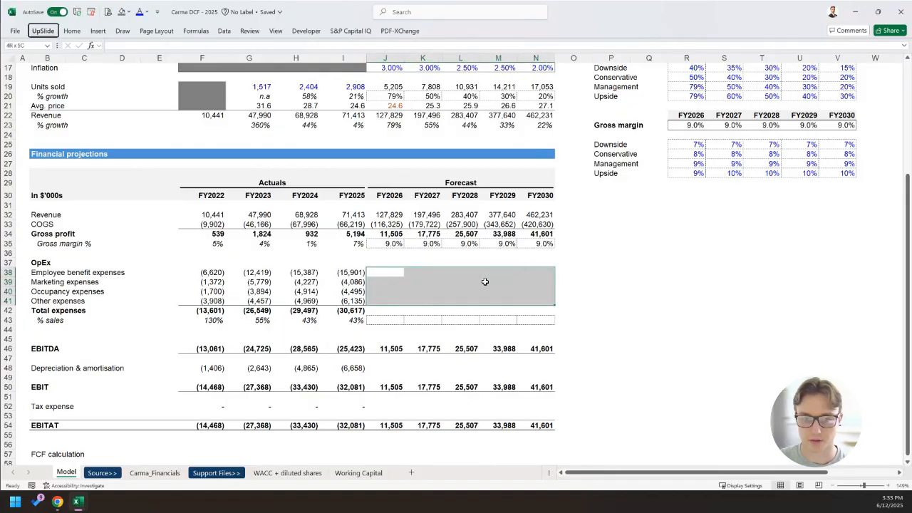
pyautogui.press('h')
pyautogui.press('h')
pyautogui.press('Right')
pyautogui.press('Return')
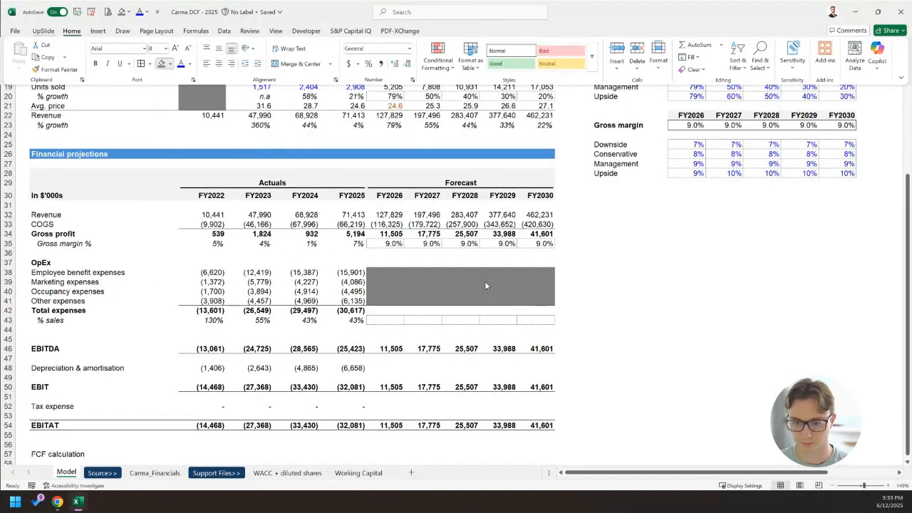
# Enter 10% as the FY2026 % sales assumption in J43.
pyautogui.press('Down')
pyautogui.press('Down')
pyautogui.press('Down')
pyautogui.press('Down')
pyautogui.press('Down')
pyautogui.write('1')
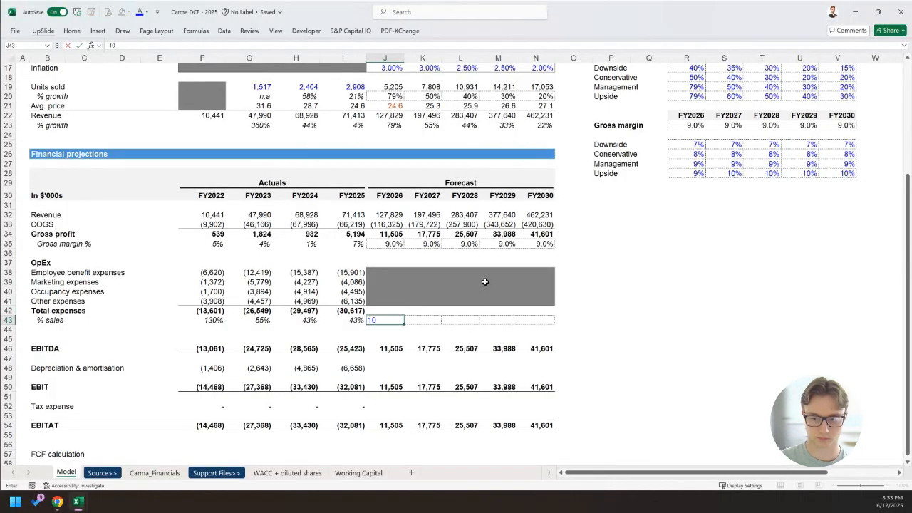
pyautogui.write('0%')
# Calculate FY2026 total expenses in J42 as revenue times the % sales assumption with =J32*J43.
pyautogui.press('Up')
pyautogui.write('=')
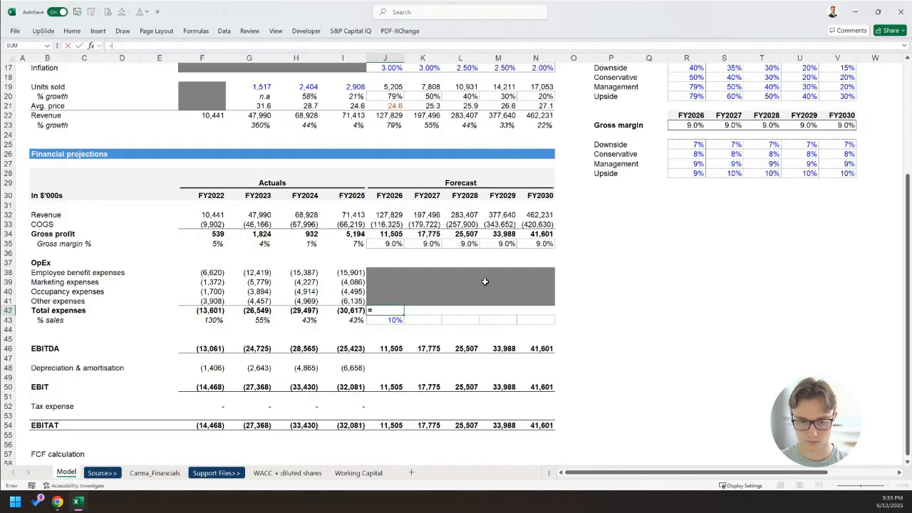
pyautogui.press('Up')
pyautogui.press('Up')
pyautogui.press('Up')
pyautogui.press('Up')
pyautogui.press('Up')
pyautogui.press('Up')
pyautogui.press('Up')
pyautogui.press('Up')
pyautogui.press('Up')
pyautogui.press('Up')
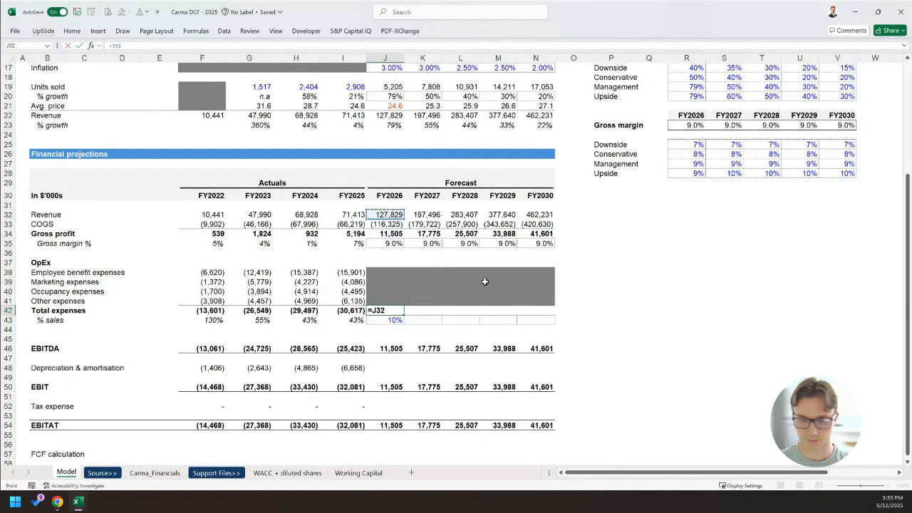
pyautogui.write('*')
pyautogui.press('Down')
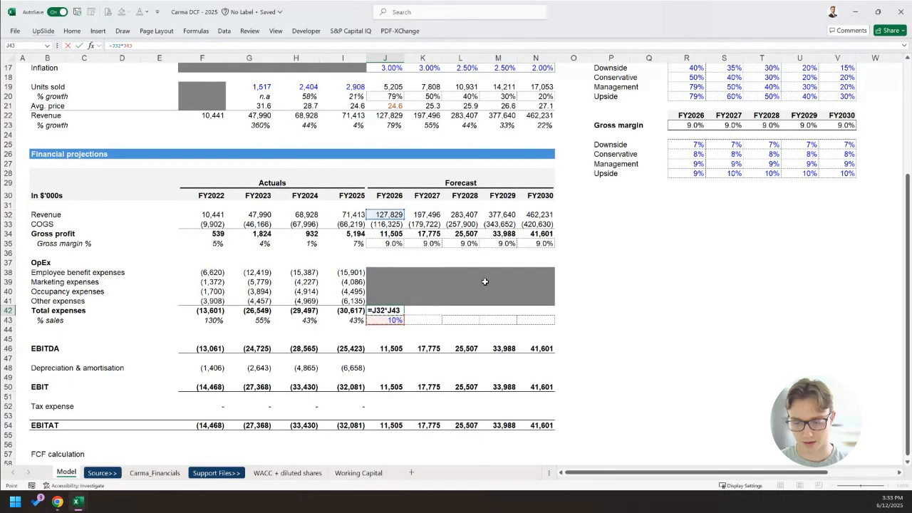
pyautogui.press('Return')
# Copy the number format of FY2025 total expenses in I42 onto the FY2026 to FY2030 total expenses cells.
pyautogui.press('Up')
pyautogui.press('Left')
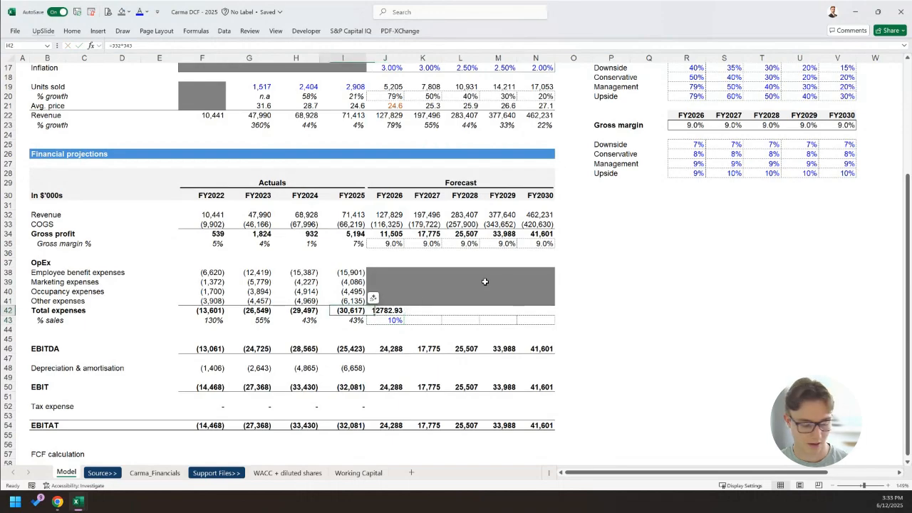
pyautogui.hotkey('ctrl', 'c')
pyautogui.press('Right')
pyautogui.hotkey('shift', 'Right')
pyautogui.hotkey('shift', 'Right')
pyautogui.hotkey('shift', 'Right')
pyautogui.hotkey('shift', 'Right')
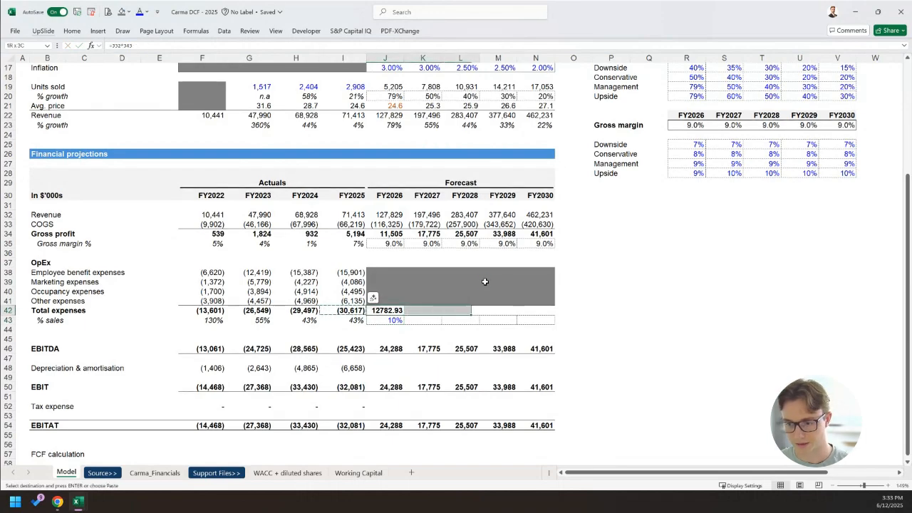
pyautogui.hotkey('ctrl', 'alt', 'v')
pyautogui.press('t')
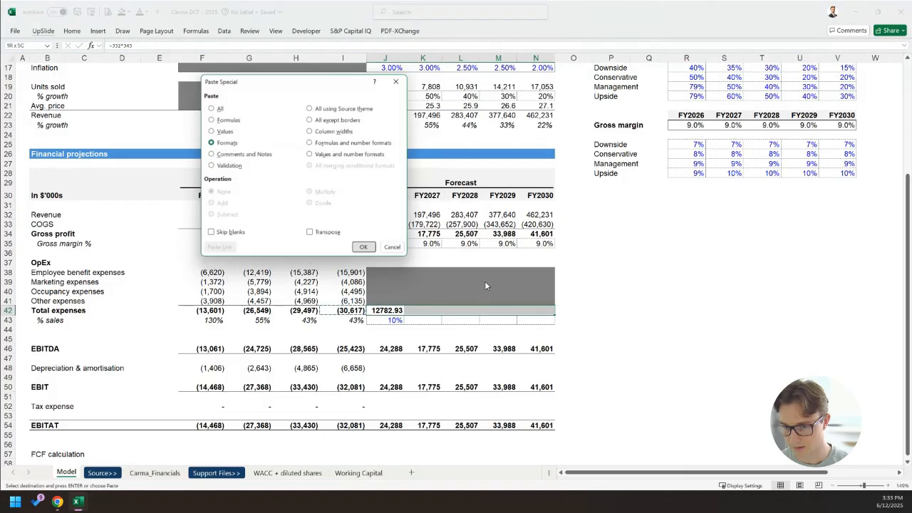
pyautogui.press('Return')
# Make FY2026 total expenses negative by changing the J42 formula to =J32*J43*-1.
pyautogui.press('F2')
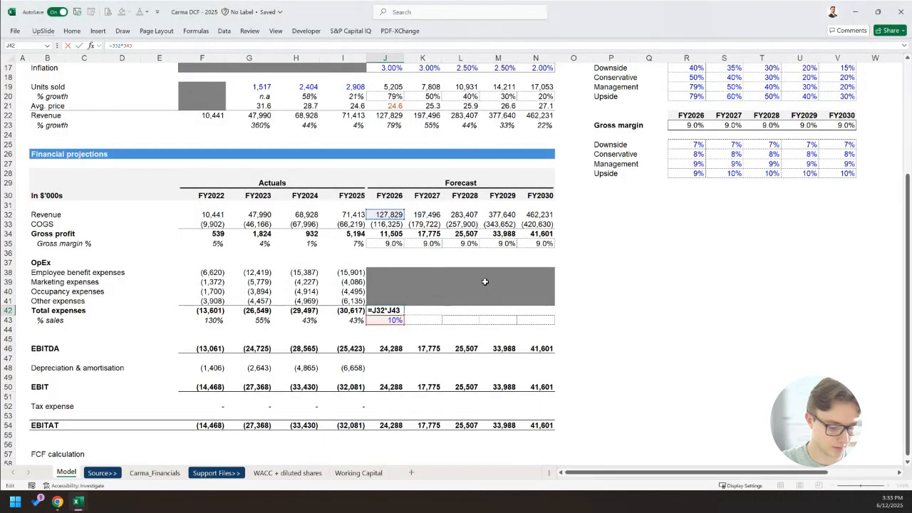
pyautogui.write('*-1')
pyautogui.press('Return')
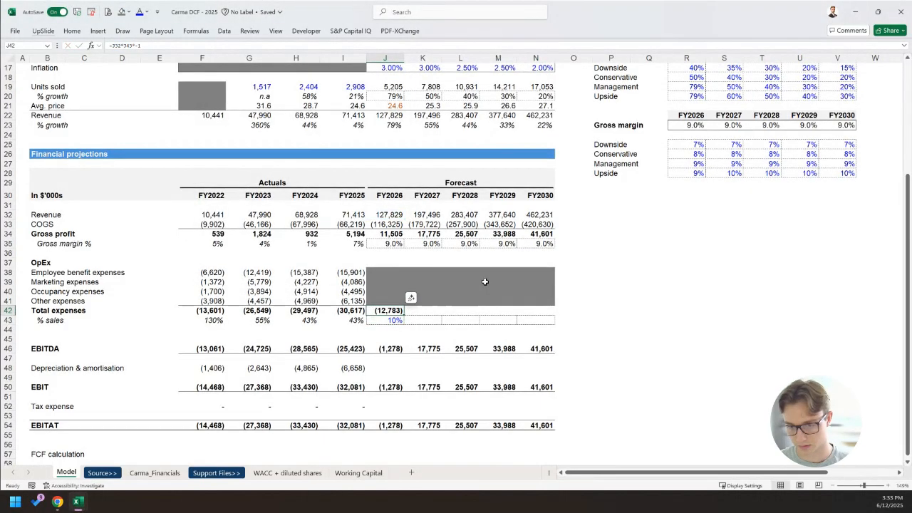
# Link the FY2026 % sales assumption in J43 to the FY2025 ratio with =I43.
pyautogui.write('=')
pyautogui.press('Left')
pyautogui.hotkey('ctrl', 'Return')
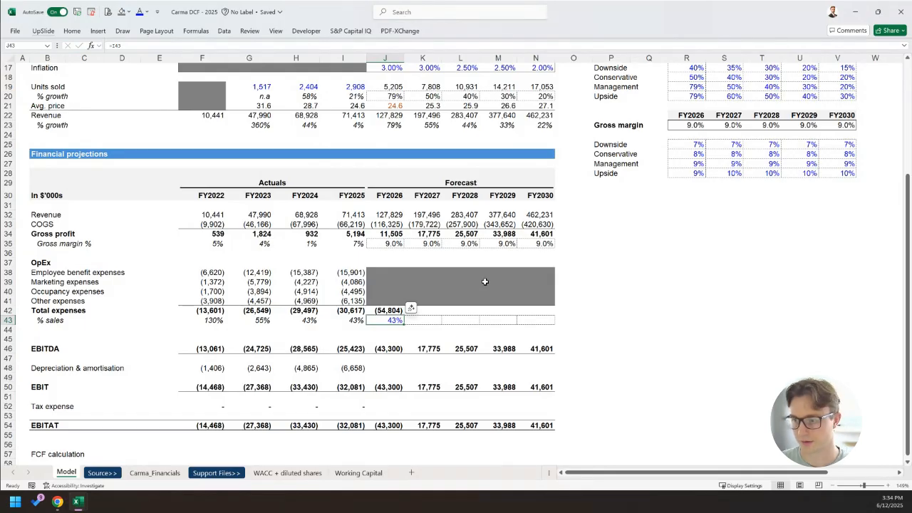
# Duplicate the Gross margin scenario table, including its year headers, directly below itself starting at P30.
pyautogui.moveTo(611, 116); pyautogui.dragTo(847, 173)
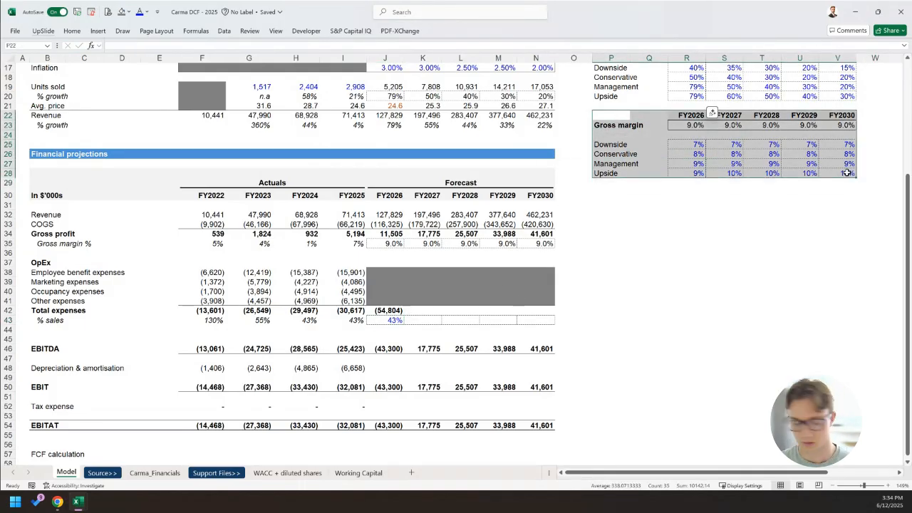
pyautogui.hotkey('ctrl', 'c')
pyautogui.press('Down')
pyautogui.press('Down')
pyautogui.press('Down')
pyautogui.press('Down')
pyautogui.press('Down')
pyautogui.press('Down')
pyautogui.press('Down')
pyautogui.press('Down')
pyautogui.hotkey('ctrl', 'v')
pyautogui.press('Right')
pyautogui.press('Right')
pyautogui.press('Escape')
# Retitle the duplicated scenario table in P31 as "OpEx %".
pyautogui.press('Left')
pyautogui.press('Down')
pyautogui.press('Left')
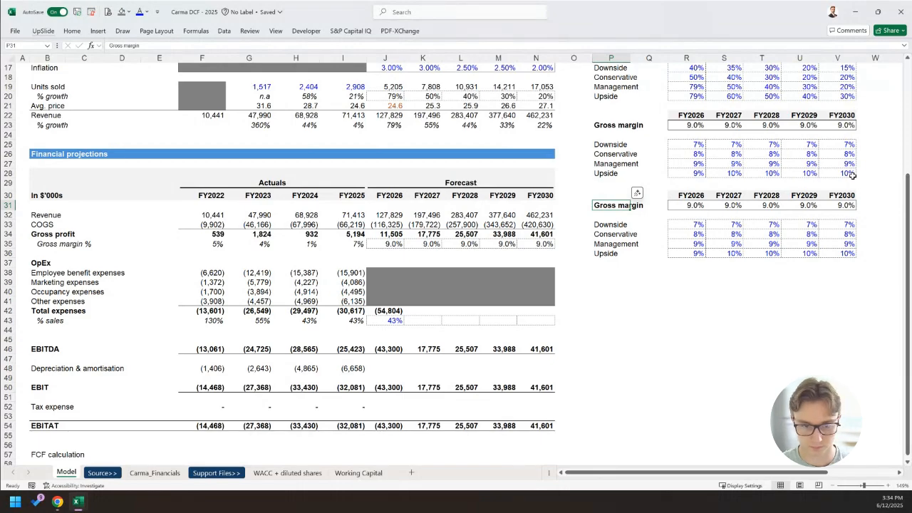
pyautogui.write('OpEx %')
pyautogui.press('Return')
# Enter 50% as the Management case FY2026 assumption in the OpEx % table.
pyautogui.press('Down')
pyautogui.press('Down')
pyautogui.press('Down')
pyautogui.press('Right')
pyautogui.press('Right')
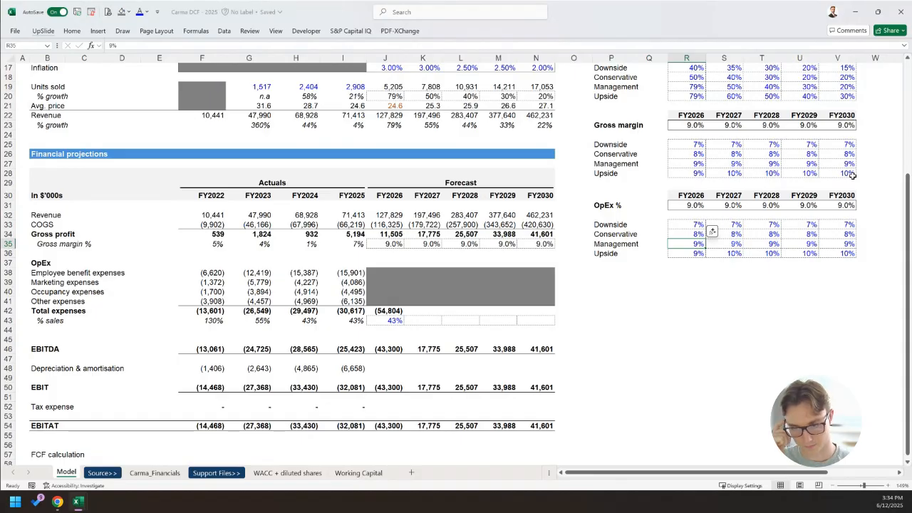
pyautogui.write('5')
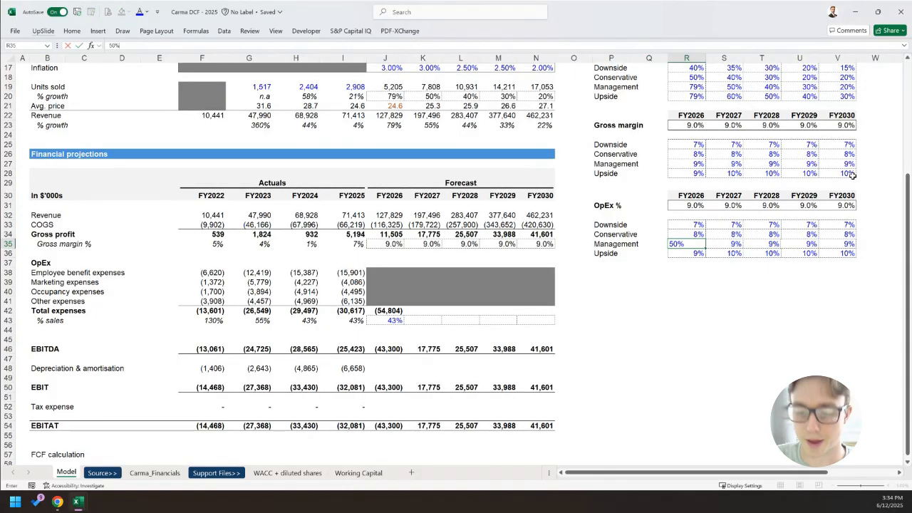
pyautogui.write('0')
# Set the Management case OpEx % to 43% for every year from FY2026 to FY2030.
pyautogui.click(394, 321)
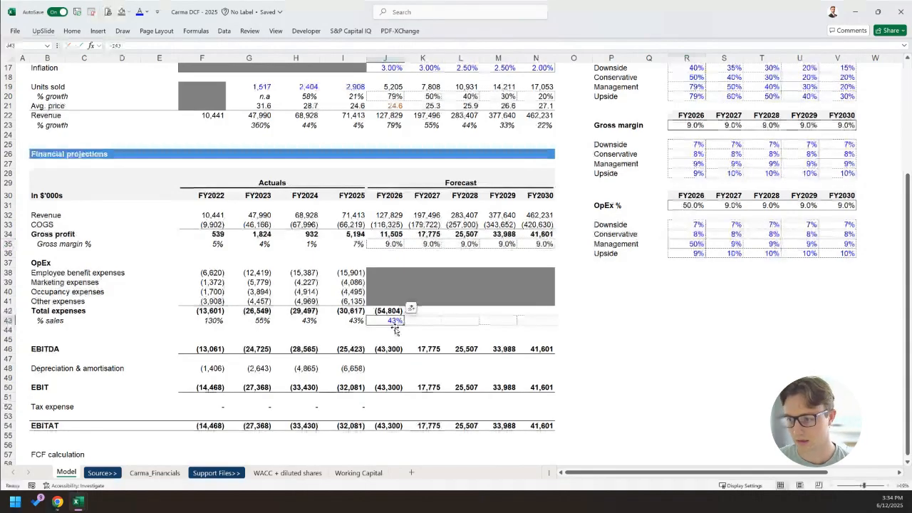
pyautogui.click(692, 245)
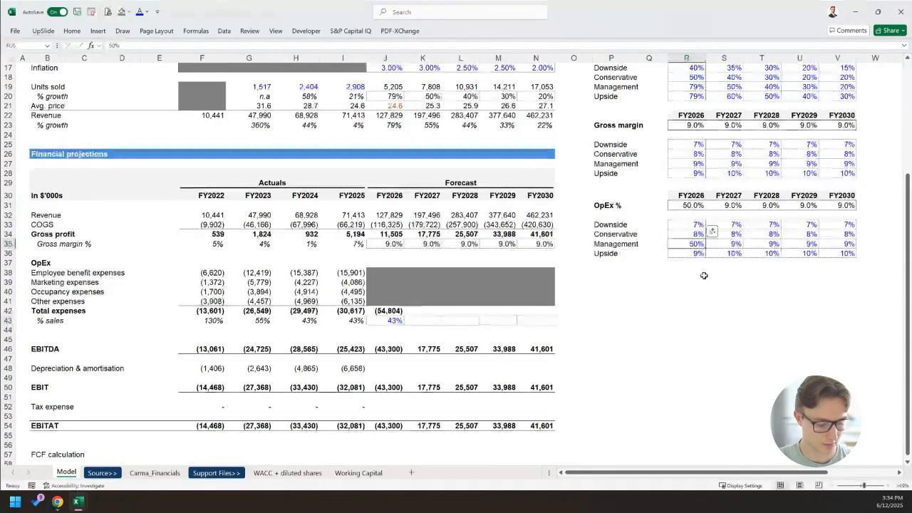
pyautogui.write('43')
pyautogui.press('Return')
pyautogui.press('Up')
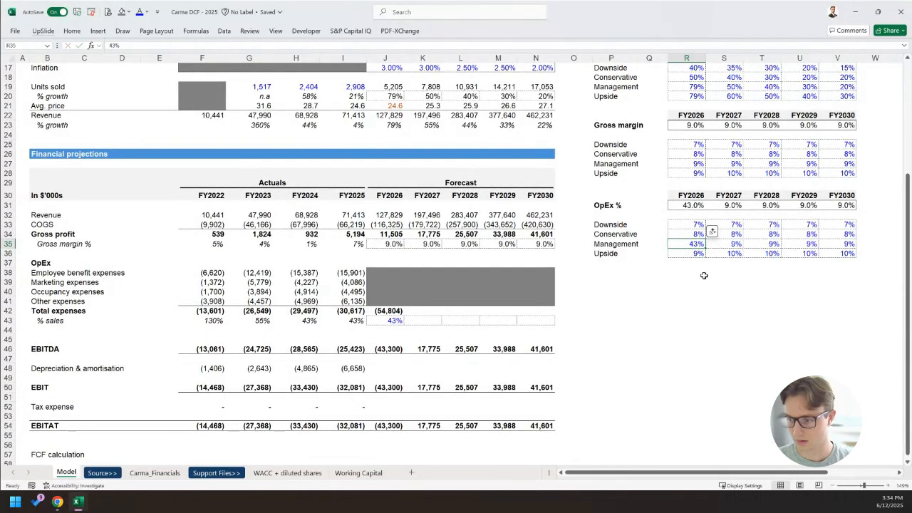
pyautogui.moveTo(705, 249); pyautogui.dragTo(856, 247)
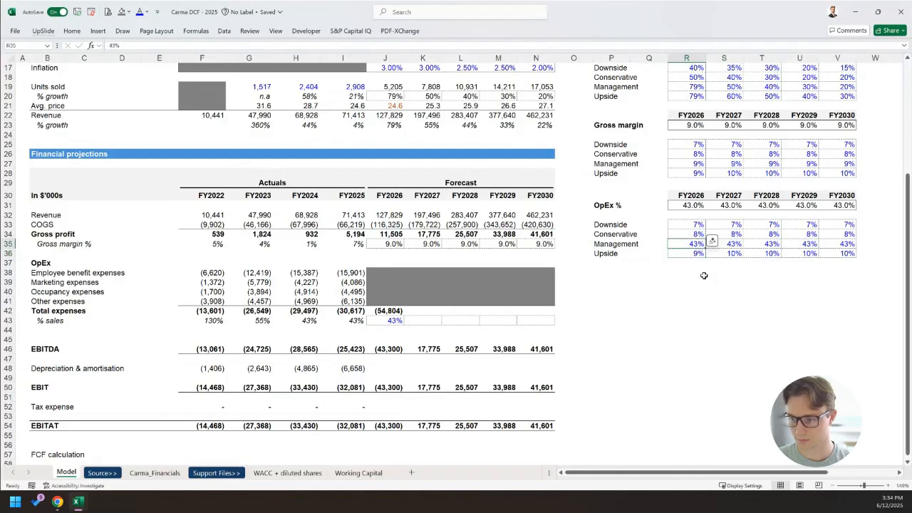
# Set the Conservative case OpEx % to 50% for FY2026 and FY2027.
pyautogui.press('Up')
pyautogui.write('50')
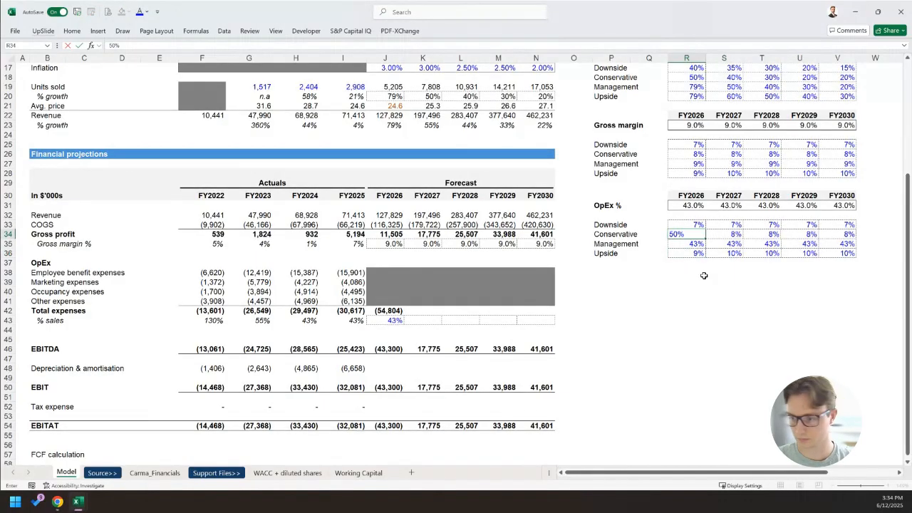
pyautogui.hotkey('shift', 'Right')
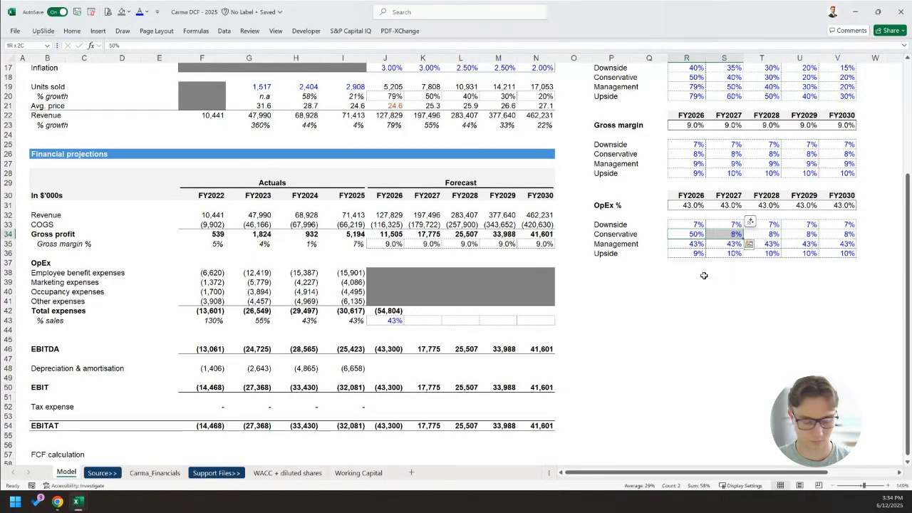
pyautogui.hotkey('ctrl', 'r')
# Copy the Management case 43% OpEx values for FY2028 to FY2030 into the Conservative case.
pyautogui.press('Right')
pyautogui.press('Down')
pyautogui.hotkey('shift', 'Right')
pyautogui.hotkey('shift', 'Right')
pyautogui.hotkey('ctrl', 'c')
pyautogui.press('Up')
pyautogui.hotkey('ctrl', 'v')
# Set the Downside case OpEx % for FY2026 to 55%.
pyautogui.press('Left')
pyautogui.press('Left')
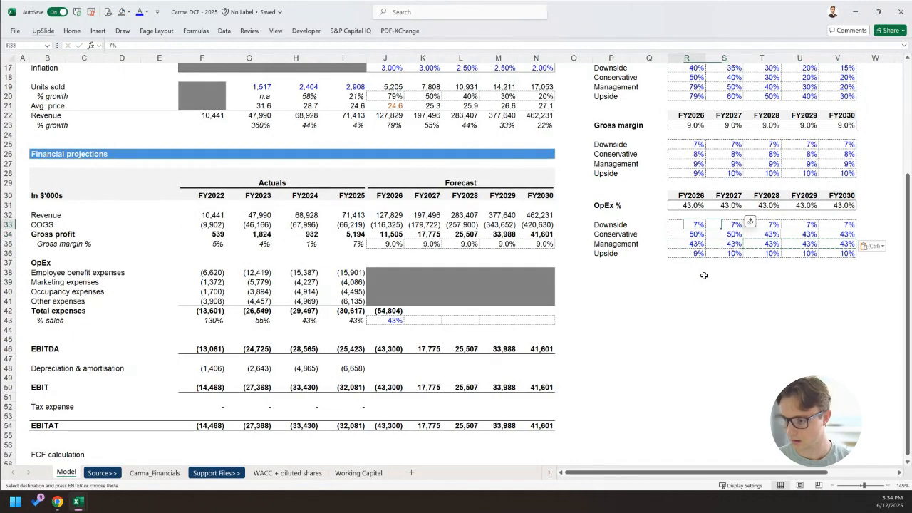
pyautogui.press('Up')
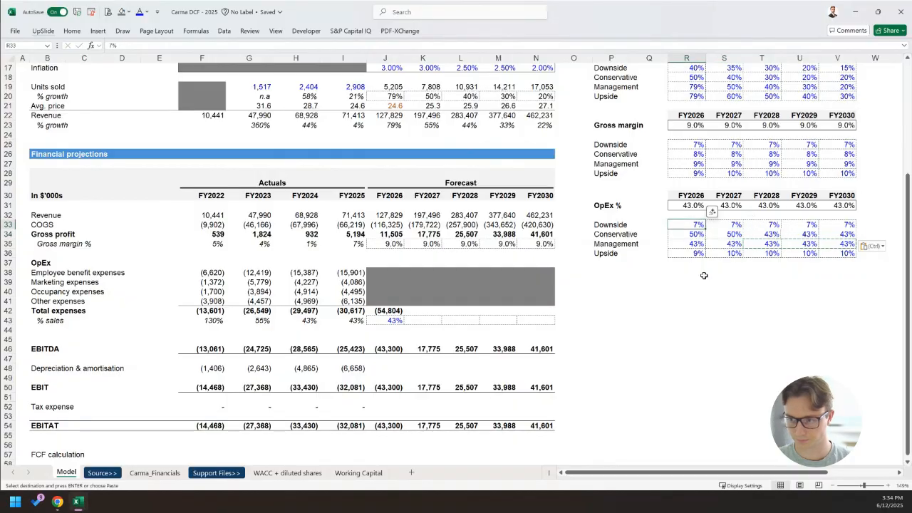
pyautogui.write('55')
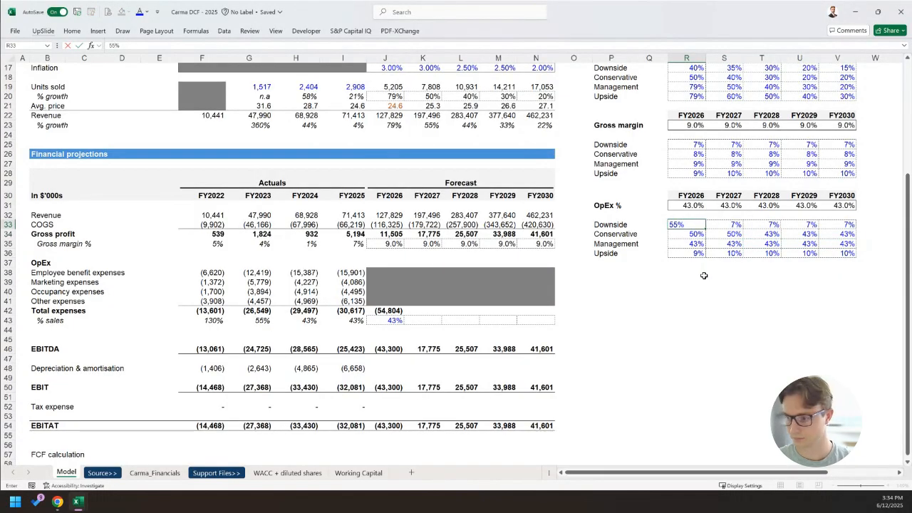
pyautogui.press('Tab')
# Set the Downside case OpEx % to 50% for FY2027 and FY2028.
pyautogui.press('Down')
pyautogui.press('Up')
pyautogui.hotkey('ctrl', 'v')
pyautogui.press('Escape')
pyautogui.press('Down')
pyautogui.press('Right')
pyautogui.press('Up')
pyautogui.press('Left')
pyautogui.hotkey('shift', 'Right')
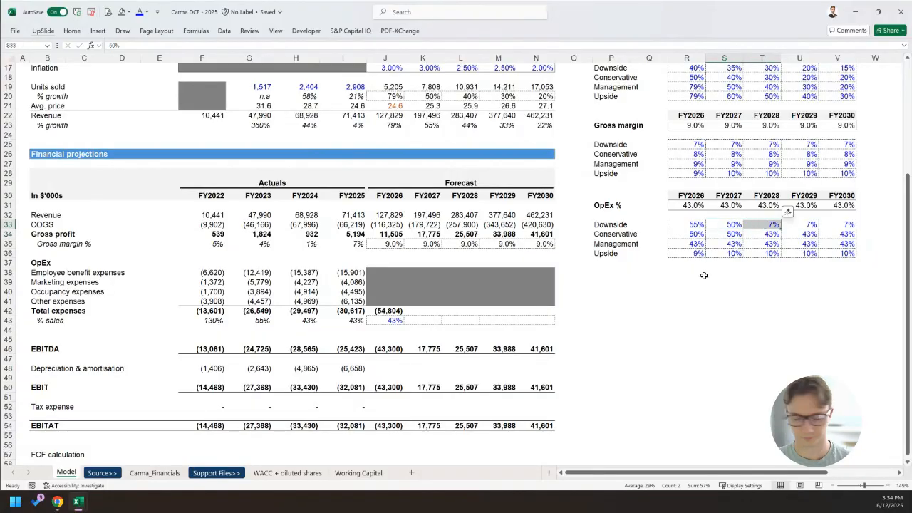
pyautogui.hotkey('ctrl', 'r')
# Copy the Conservative case 43% OpEx value into the Downside case for FY2029 and FY2030.
pyautogui.press('Right')
pyautogui.press('Right')
pyautogui.press('Down')
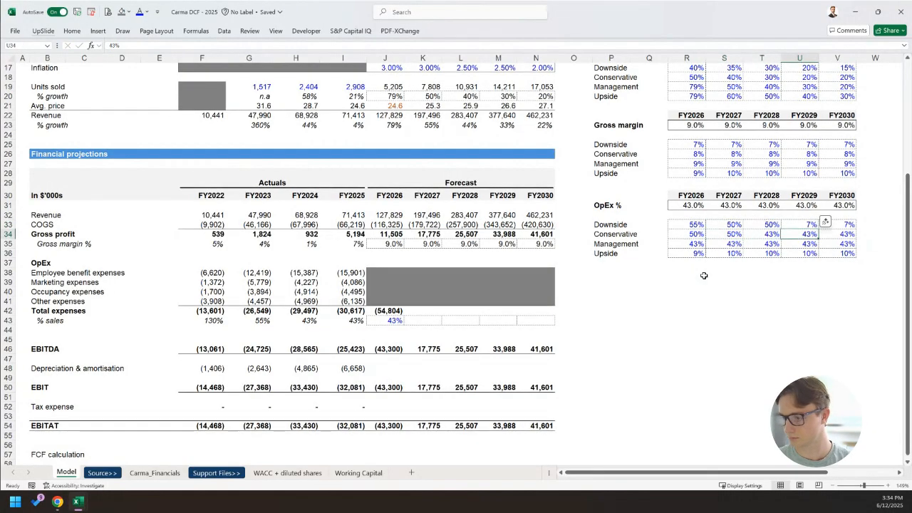
pyautogui.hotkey('ctrl', 'c')
pyautogui.press('Up')
pyautogui.hotkey('shift', 'Right')
pyautogui.hotkey('ctrl', 'v')
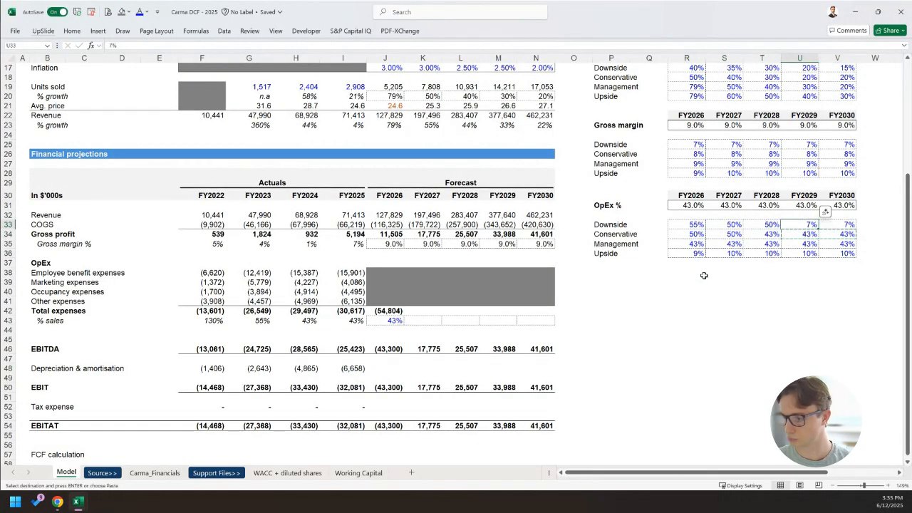
# Copy the Conservative case FY2026 OpEx value of 50% into the Management case.
pyautogui.press('Down')
pyautogui.press('Left')
pyautogui.press('Left')
pyautogui.press('Left')
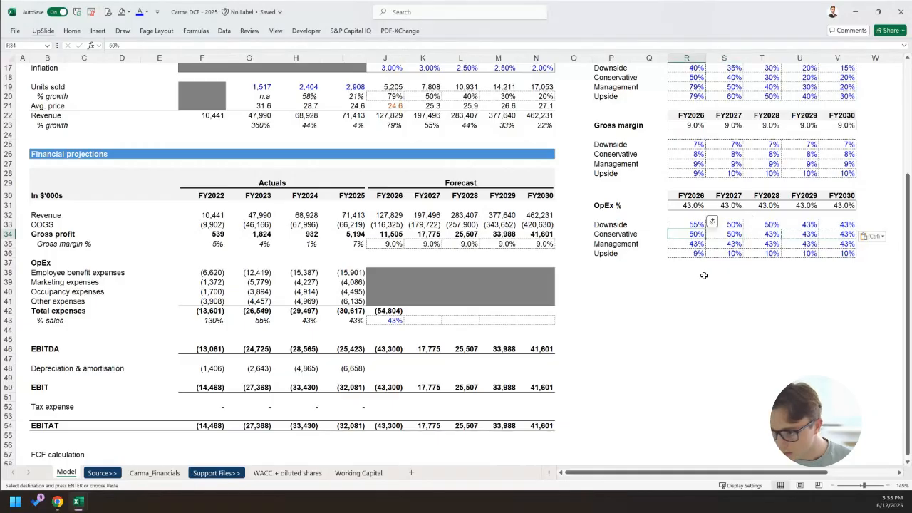
pyautogui.hotkey('ctrl', 'c')
pyautogui.press('Down')
pyautogui.hotkey('ctrl', 'v')
# Set the Management case OpEx % to 40% for FY2028 and 35% for FY2029 and FY2030.
pyautogui.press('Right')
pyautogui.press('Right')
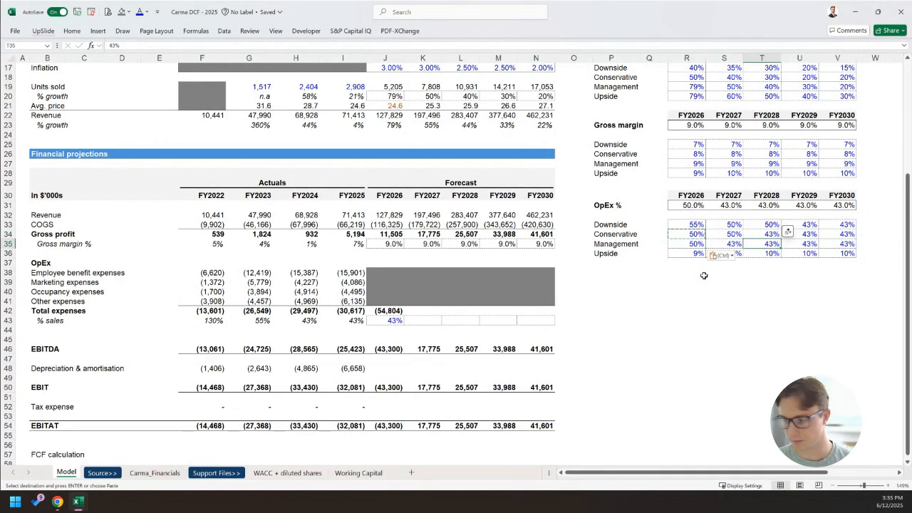
pyautogui.press('Escape')
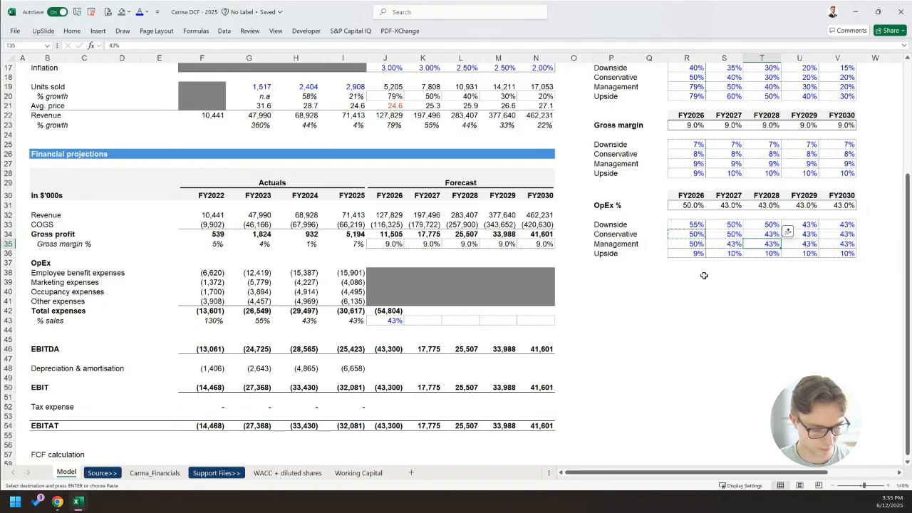
pyautogui.write('40')
pyautogui.press('Right')
pyautogui.write('35')
pyautogui.press('Right')
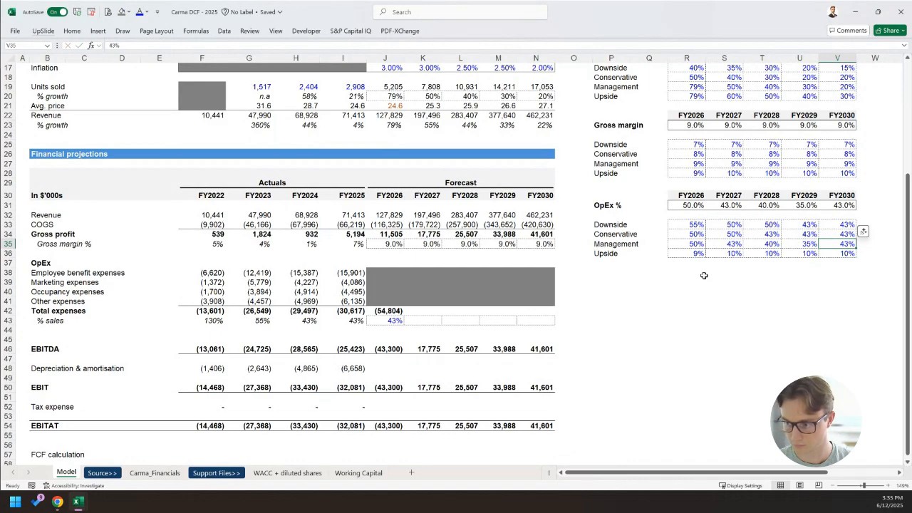
pyautogui.write('35')
pyautogui.press('Return')
# Set the Upside case OpEx % to 43% for FY2026 and 40% for FY2027.
pyautogui.press('Left')
pyautogui.press('Left')
pyautogui.press('Left')
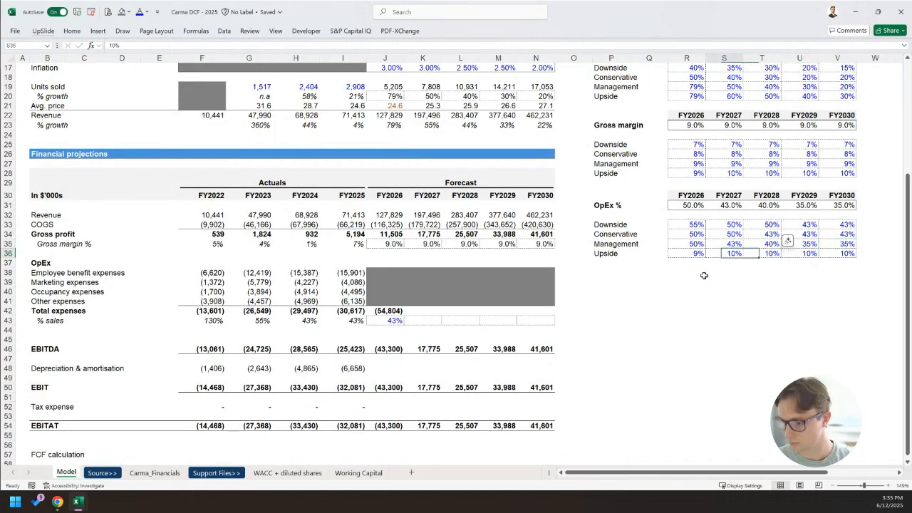
pyautogui.press('Up')
pyautogui.press('Left')
pyautogui.press('Down')
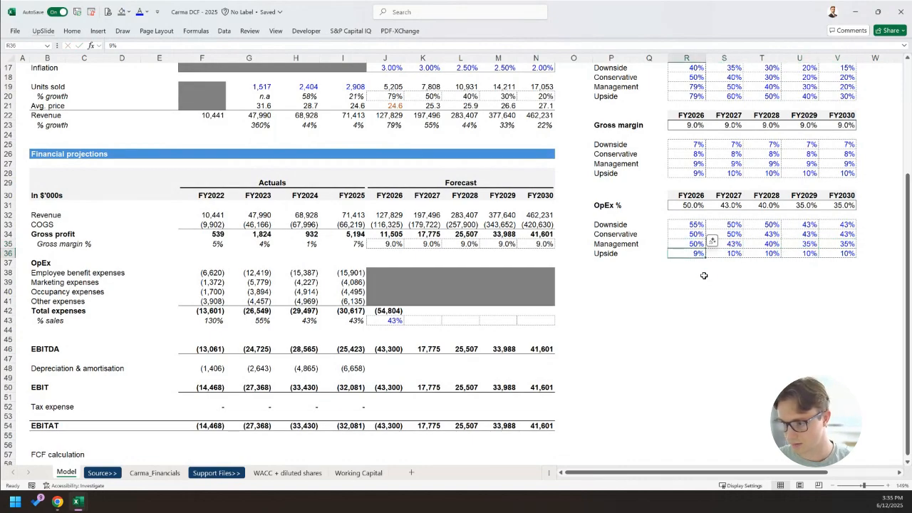
pyautogui.hotkey('ctrl', 'c')
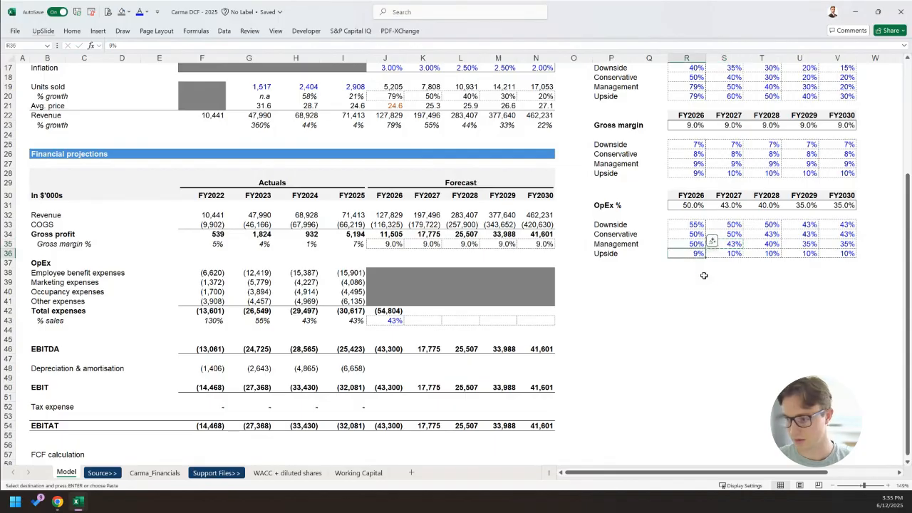
pyautogui.write('43')
pyautogui.press('Right')
pyautogui.write('40')
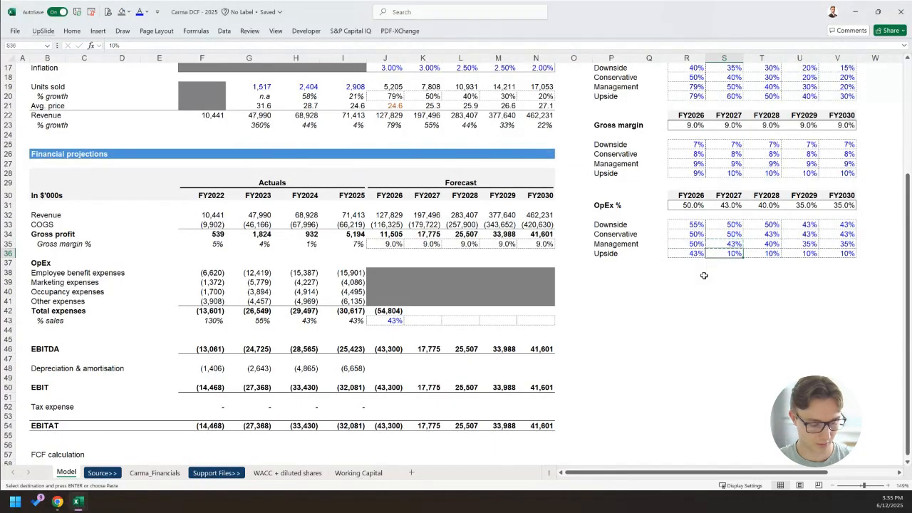
pyautogui.press('Right')
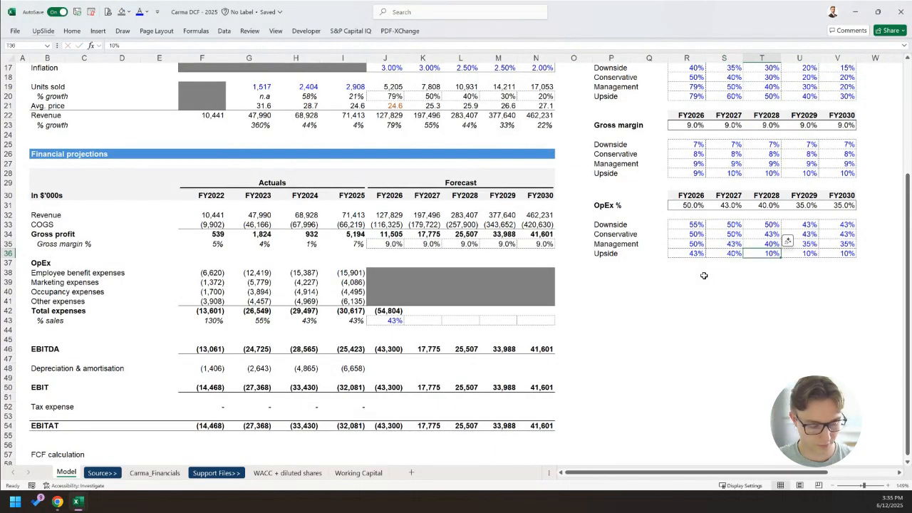
# Set the Upside case OpEx % to 38% for FY2028, FY2029 and FY2030.
pyautogui.write('38')
pyautogui.press('Right')
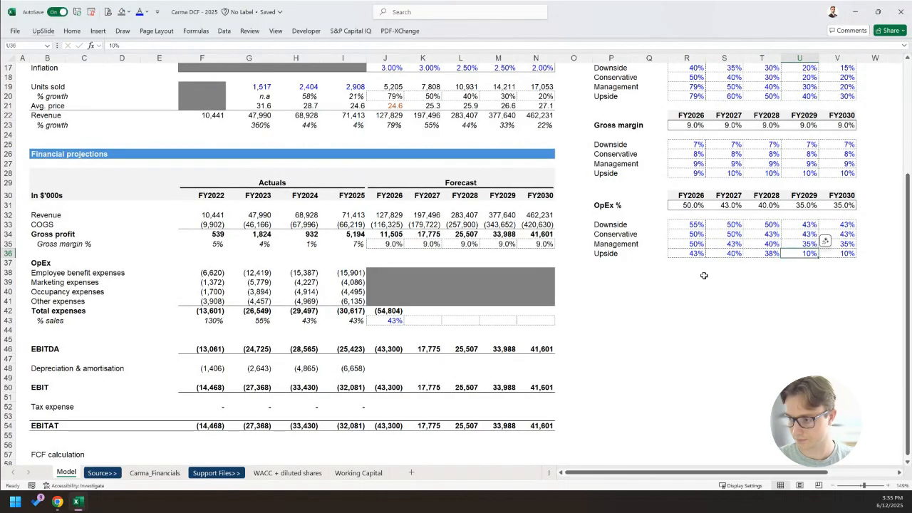
pyautogui.write('38')
pyautogui.press('Right')
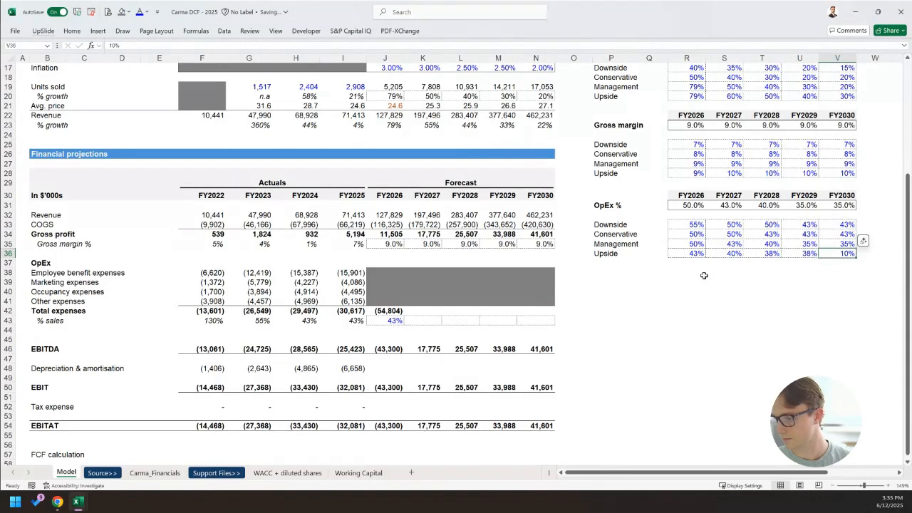
pyautogui.write('38')
# Copy the Upside case FY2029 OpEx value of 38% into the Management case.
pyautogui.press('Up')
pyautogui.press('Left')
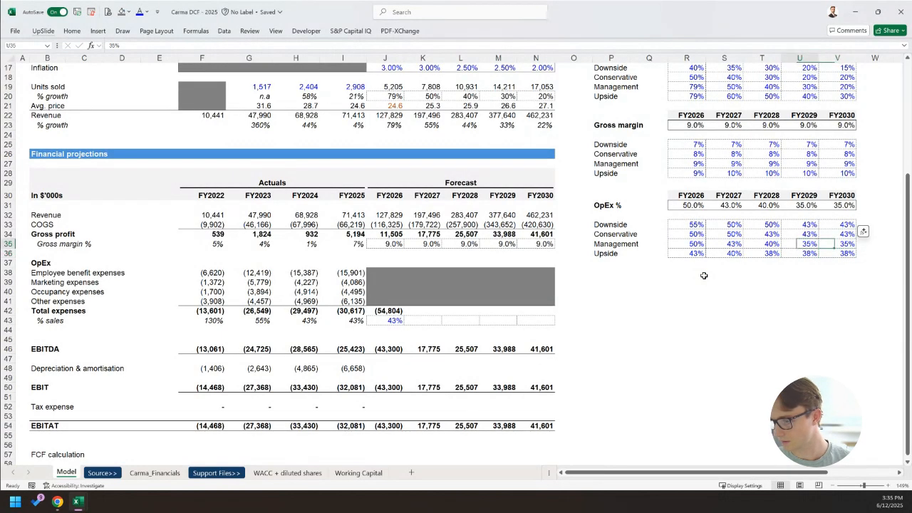
pyautogui.press('Down')
pyautogui.hotkey('ctrl', 'c')
pyautogui.press('Up')
pyautogui.hotkey('ctrl', 'v')
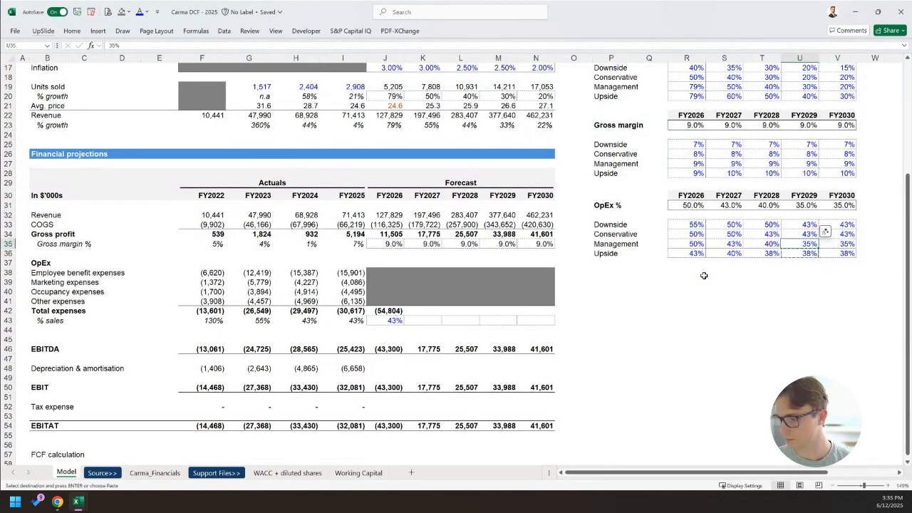
pyautogui.press('Escape')
# Set the Upside case OpEx % for FY2030 to 35%.
pyautogui.press('Right')
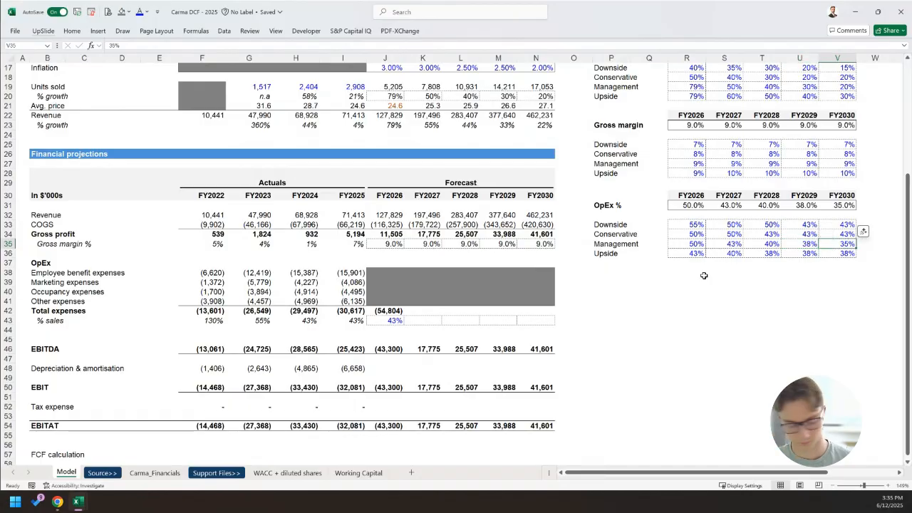
pyautogui.press('Down')
pyautogui.hotkey('ctrl', 'c')
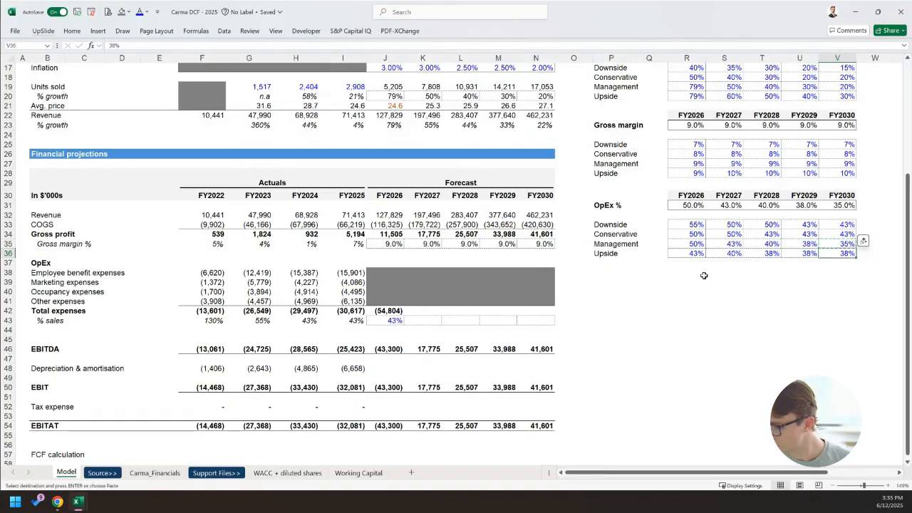
pyautogui.press('Return')
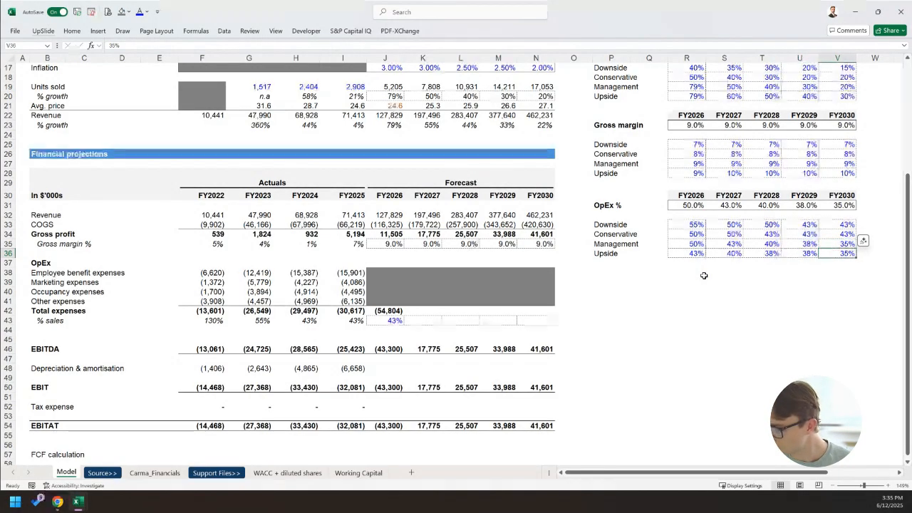
pyautogui.press('Left')
pyautogui.press('Left')
pyautogui.press('Right')
pyautogui.press('Right')
pyautogui.press('Left')
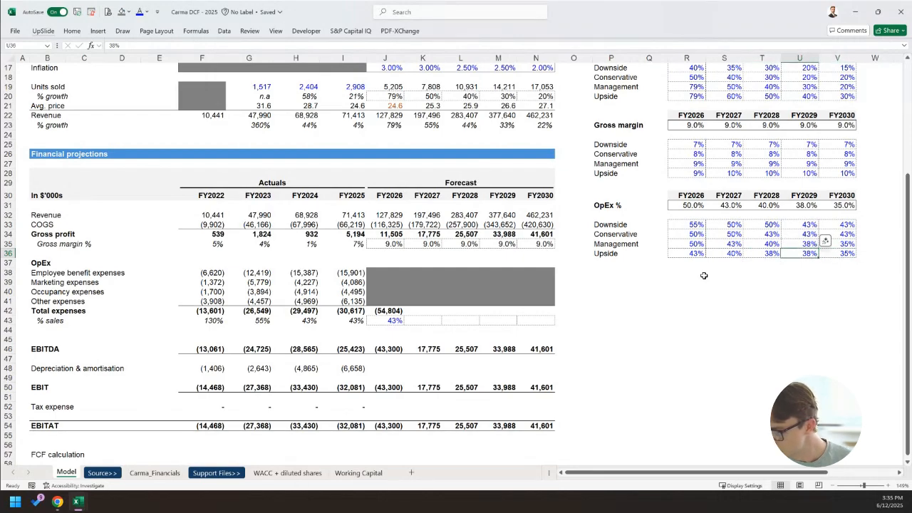
pyautogui.press('Right')
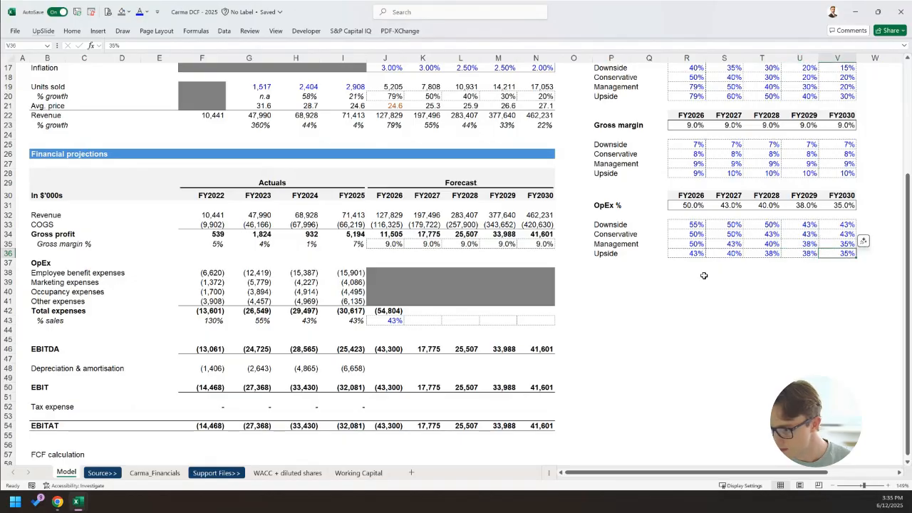
# Set the Management case OpEx % to 40% for FY2029 and 38% for FY2030.
pyautogui.press('Up')
pyautogui.press('Left')
pyautogui.press('Left')
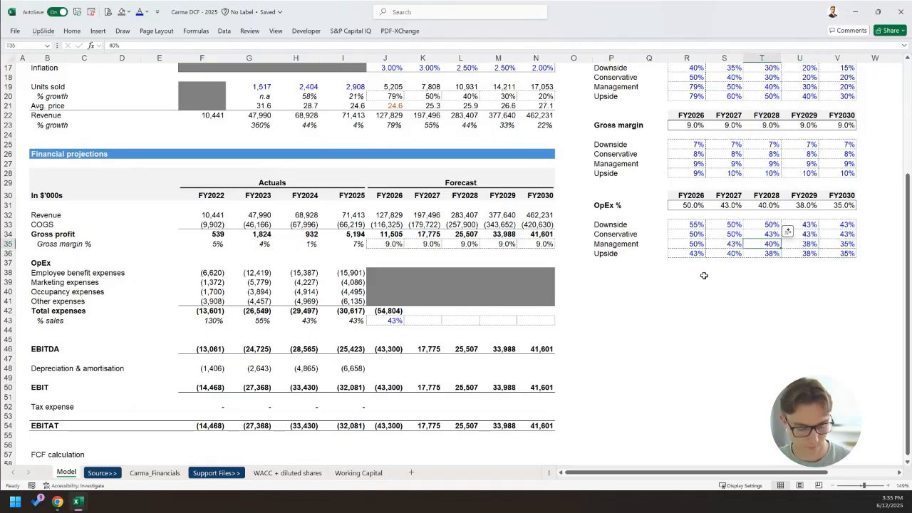
pyautogui.press('Right')
pyautogui.write('40')
pyautogui.press('Right')
pyautogui.write('38')
pyautogui.press('Left')
pyautogui.press('Left')
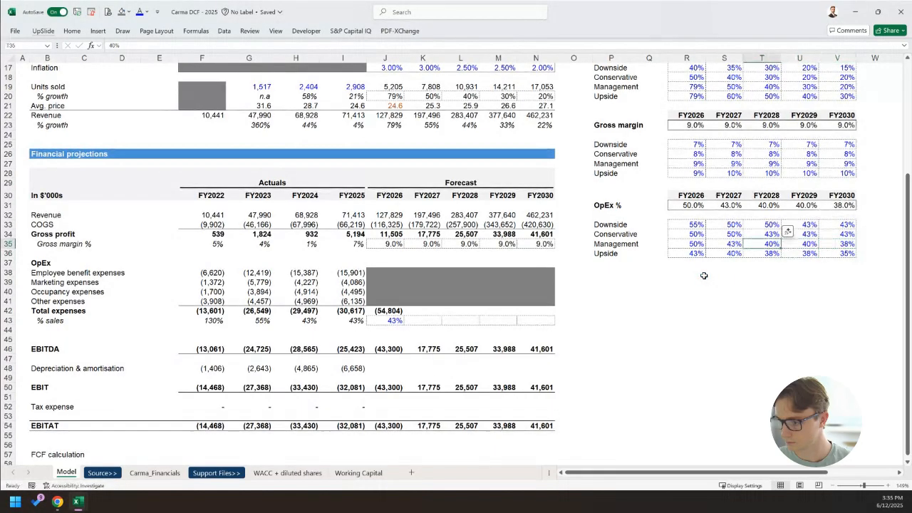
# Change the font colour of the forecast OpEx % sales cells for FY2026 to FY2030 to black.
pyautogui.click(392, 320)
pyautogui.keyDown('shift'); pyautogui.click(543, 322); pyautogui.keyUp('shift')
pyautogui.press('alt')
pyautogui.press('h')
pyautogui.press('f')
pyautogui.press('c')
pyautogui.press('Return')
# Link the FY2026 OpEx % sales cell to the live-case FY2026 OpEx % with the formula =R31.
pyautogui.hotkey('shift', 'Left')
pyautogui.hotkey('shift', 'Left')
pyautogui.hotkey('shift', 'Left')
pyautogui.hotkey('shift', 'Left')
pyautogui.write('=')
pyautogui.press('Right')
pyautogui.press('Right')
pyautogui.press('Right')
pyautogui.press('Right')
pyautogui.press('Right')
pyautogui.press('Right')
pyautogui.press('Right')
pyautogui.press('Up')
pyautogui.press('Up')
pyautogui.press('Up')
pyautogui.press('Right')
pyautogui.press('Up')
pyautogui.press('Up')
pyautogui.press('Up')
pyautogui.press('Up')
pyautogui.press('Up')
pyautogui.press('Up')
pyautogui.press('Up')
pyautogui.press('Up')
pyautogui.press('Up')
pyautogui.hotkey('ctrl', 'Return')
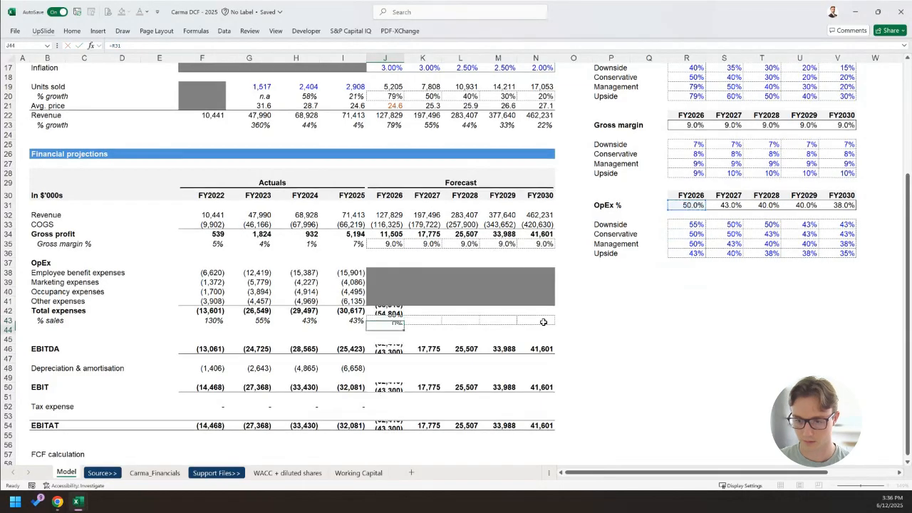
# Fill the FY2026 OpEx % sales link across to FY2030.
pyautogui.hotkey('shift', 'Right')
pyautogui.hotkey('shift', 'Right')
pyautogui.hotkey('shift', 'Right')
pyautogui.hotkey('shift', 'Right')
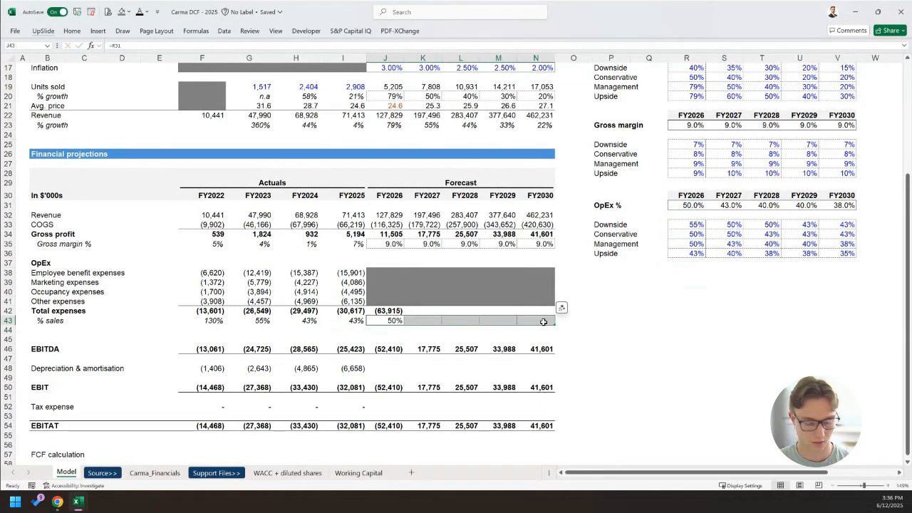
pyautogui.hotkey('ctrl', 'r')
pyautogui.scroll(-1, 543, 322)
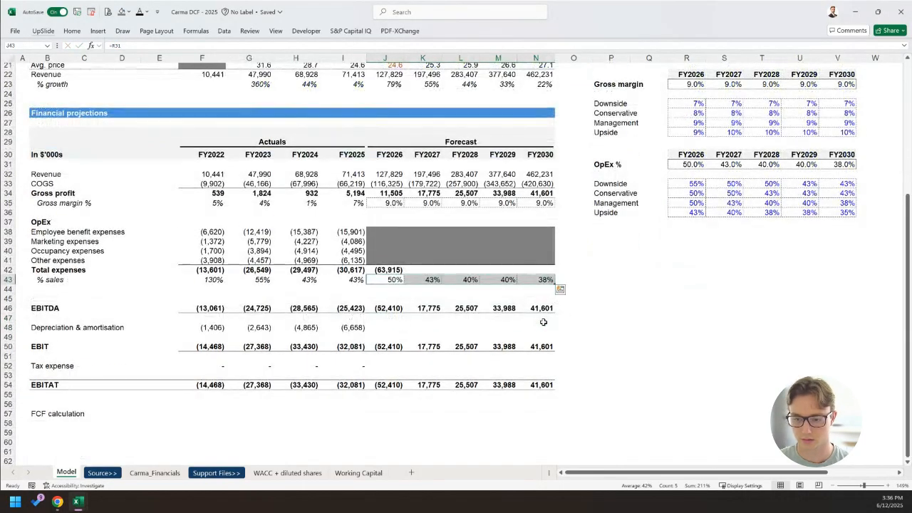
# Try to fill the FY2026 total expenses formula across to one column beyond FY2030, and undo the fill.
pyautogui.press('Up')
pyautogui.press('Left')
pyautogui.press('Right')
pyautogui.hotkey('shift', 'Right')
pyautogui.hotkey('shift', 'Right')
pyautogui.hotkey('shift', 'Right')
pyautogui.hotkey('shift', 'Right')
pyautogui.hotkey('shift', 'Right')
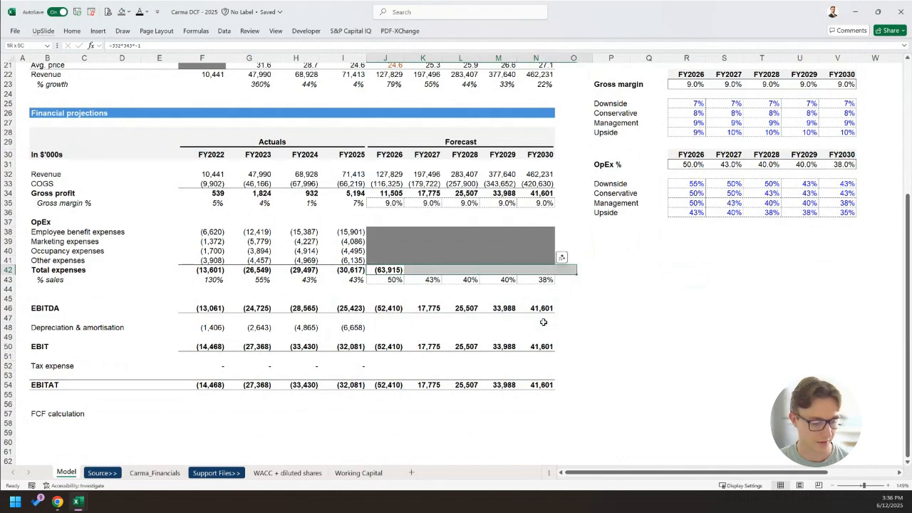
pyautogui.hotkey('ctrl', 'r')
pyautogui.press('Right')
pyautogui.press('Right')
pyautogui.press('Right')
pyautogui.press('Right')
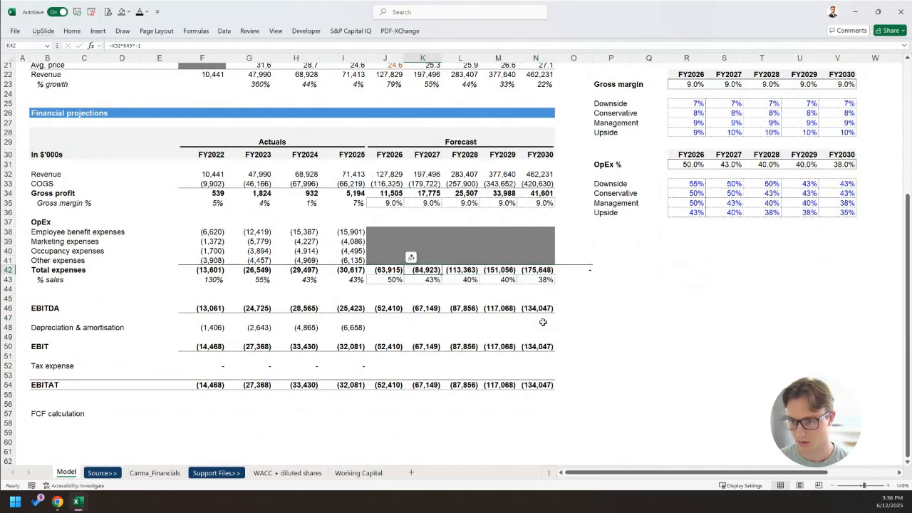
pyautogui.hotkey('ctrl', 'z')
# Fill the FY2026 total expenses formula across to FY2030 only.
pyautogui.press('Left')
pyautogui.press('Right')
pyautogui.hotkey('shift', 'Right')
pyautogui.hotkey('shift', 'Right')
pyautogui.hotkey('shift', 'Right')
pyautogui.hotkey('shift', 'Right')
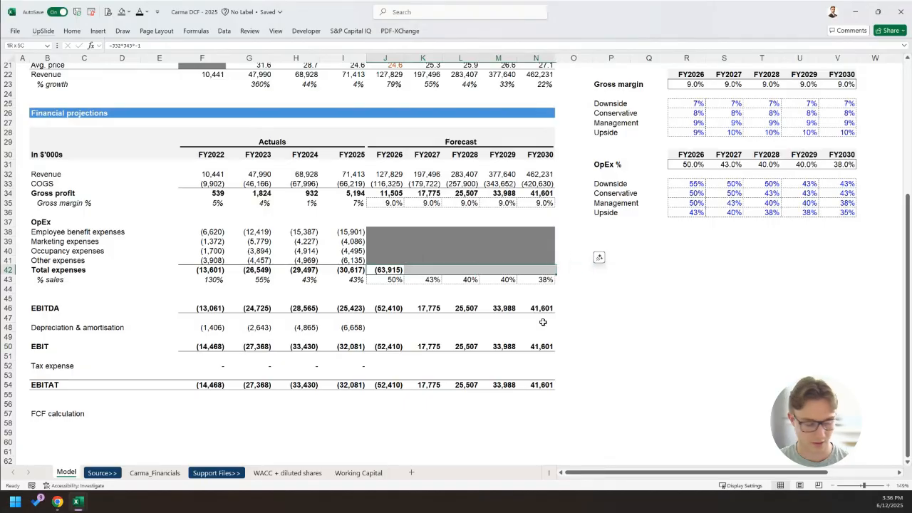
pyautogui.hotkey('ctrl', 'r')
pyautogui.press('Left')
pyautogui.press('Down')
pyautogui.scroll(-2, 543, 322)
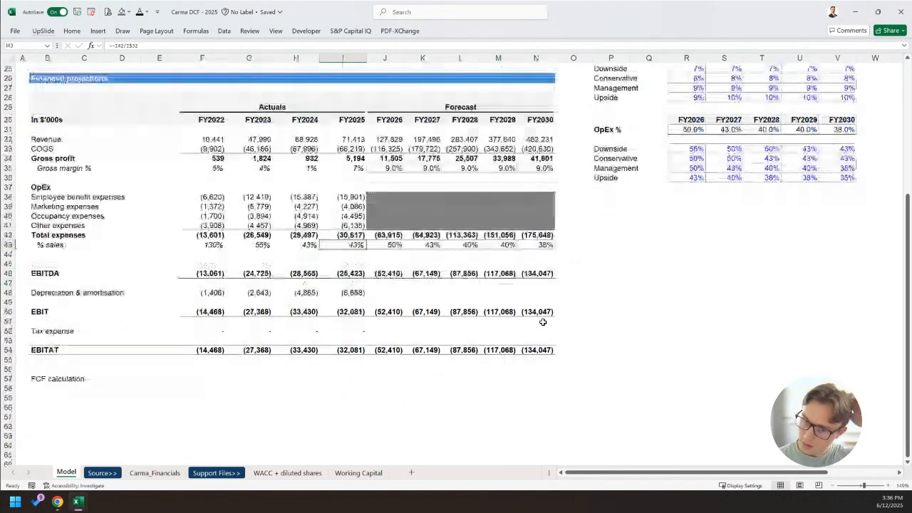
# Insert three blank rows above the EBIT row, below Depreciation & amortisation.
pyautogui.click(324, 309)
pyautogui.hotkey('shift', 'space')
pyautogui.hotkey('shift', 'Down')
pyautogui.hotkey('shift', 'Down')
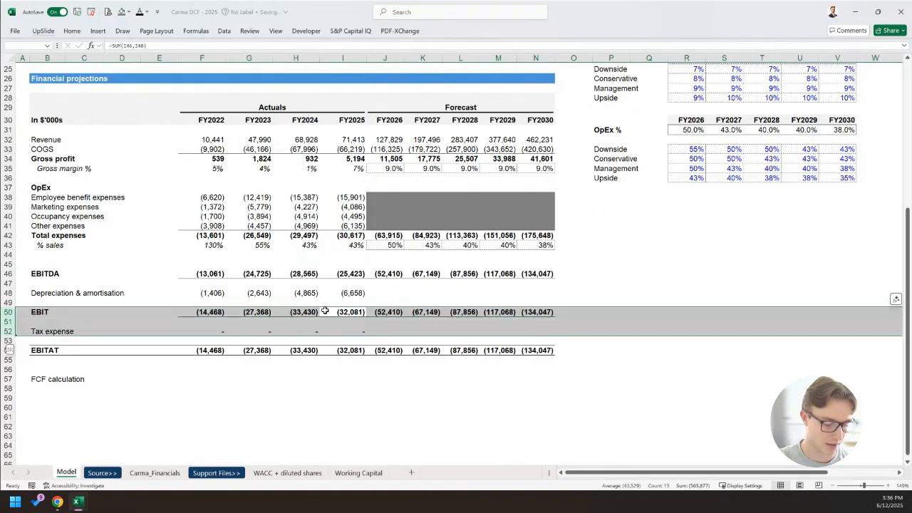
pyautogui.press('h')
pyautogui.press('i')
pyautogui.press('r')
pyautogui.press('Left')
pyautogui.press('Left')
pyautogui.press('Up')
pyautogui.press('Left')
pyautogui.press('Up')
pyautogui.press('Up')
pyautogui.press('Up')
pyautogui.press('Up')
pyautogui.press('Right')
pyautogui.press('Up')
pyautogui.press('Up')
pyautogui.press('Up')
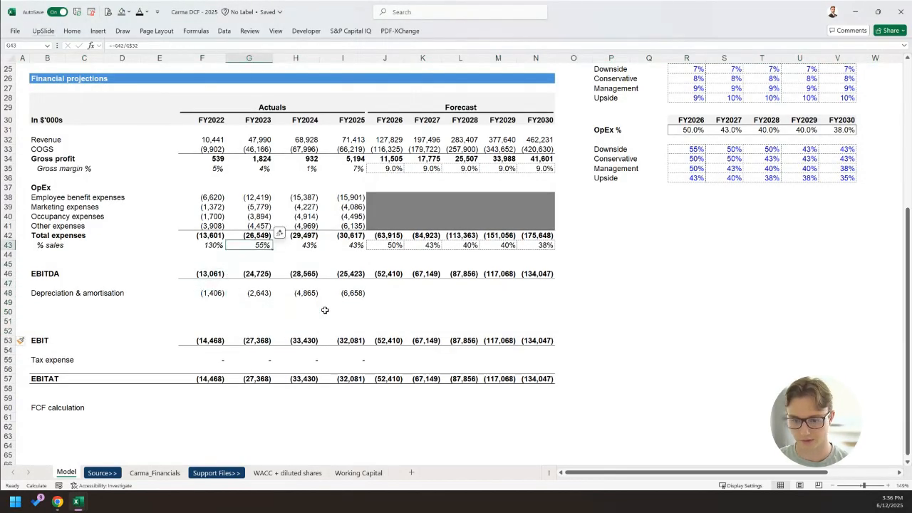
pyautogui.hotkey('ctrl', 'Right')
pyautogui.hotkey('ctrl', 'Left')
pyautogui.press('Right')
pyautogui.press('Right')
pyautogui.press('Right')
pyautogui.press('Left')
pyautogui.press('Left')
pyautogui.press('Left')
pyautogui.hotkey('shift', 'Right')
pyautogui.hotkey('shift', 'Right')
pyautogui.hotkey('shift', 'Right')
pyautogui.hotkey('shift', 'Right')
pyautogui.hotkey('shift', 'Right')
pyautogui.hotkey('shift', 'Right')
pyautogui.hotkey('shift', 'Right')
pyautogui.hotkey('shift', 'Right')
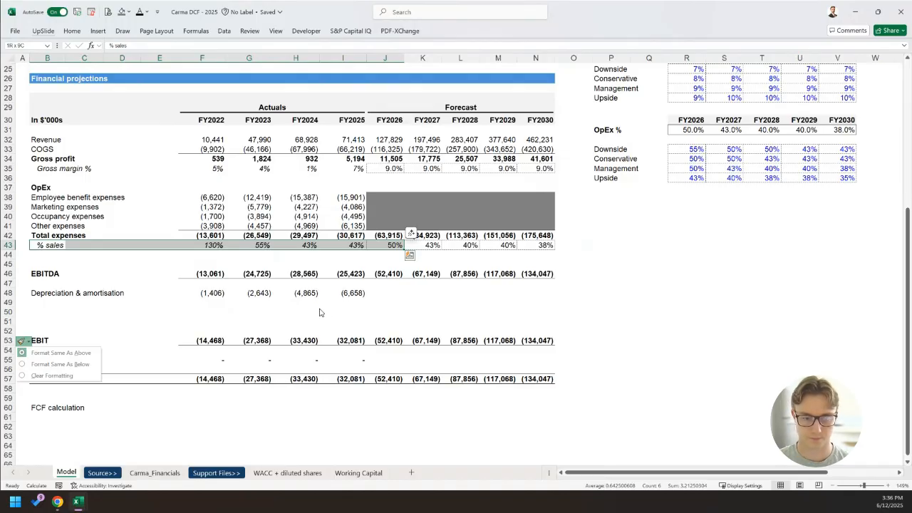
# Copy the total expenses % sales label and FY2022 to FY2025 ratios into the row below Depreciation & amortisation.
pyautogui.click(64, 245)
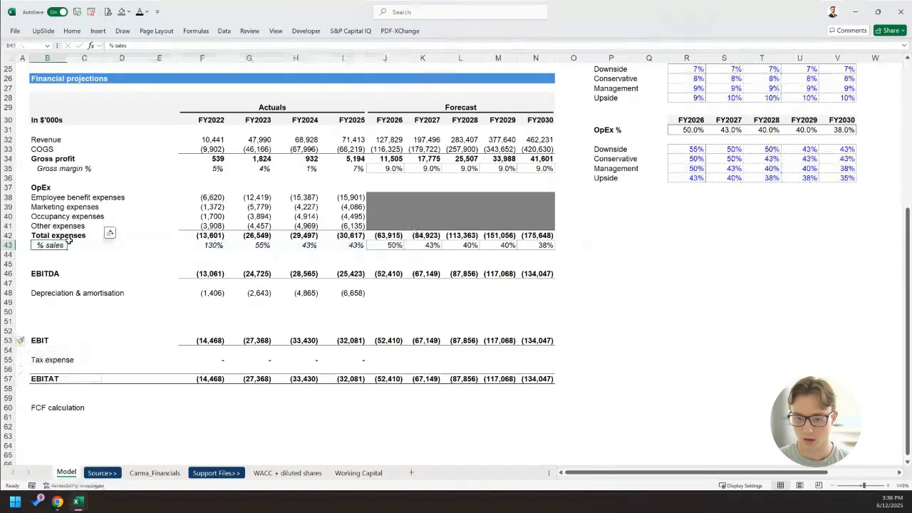
pyautogui.hotkey('ctrl', 'shift', 'Right')
pyautogui.hotkey('shift', 'Right')
pyautogui.hotkey('shift', 'Right')
pyautogui.hotkey('shift', 'Right')
pyautogui.hotkey('shift', 'Left')
pyautogui.hotkey('shift', 'Right')
pyautogui.hotkey('ctrl', 'c')
pyautogui.hotkey('ctrl', 'Down')
pyautogui.press('Down')
pyautogui.press('Down')
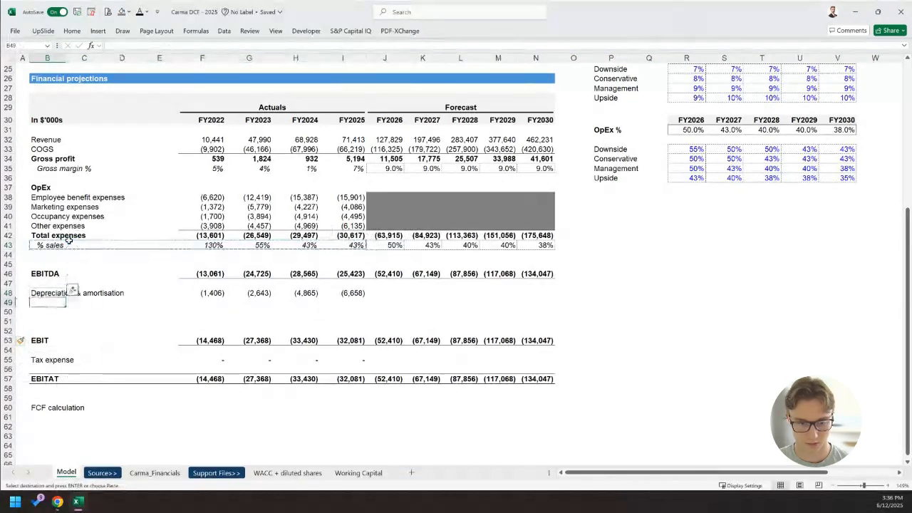
pyautogui.press('Down')
pyautogui.hotkey('ctrl', 'v')
# Check the FY2022 to FY2025 % sales formulas in the row below Depreciation & amortisation.
pyautogui.press('Right')
pyautogui.press('Right')
pyautogui.press('Right')
pyautogui.press('Right')
pyautogui.press('F2')
pyautogui.press('Escape')
pyautogui.press('Right')
pyautogui.press('Right')
pyautogui.press('Right')
pyautogui.press('F2')
pyautogui.press('Escape')
pyautogui.press('Left')
pyautogui.press('F2')
pyautogui.press('Escape')
pyautogui.press('Left')
pyautogui.press('F2')
pyautogui.press('Escape')
pyautogui.press('Left')
pyautogui.press('F2')
pyautogui.press('Escape')
pyautogui.press('Right')
pyautogui.press('Left')
pyautogui.hotkey('shift', 'Right')
pyautogui.press('Right')
pyautogui.press('Right')
pyautogui.press('F2')
pyautogui.press('Escape')
# Format the blank FY2026 to FY2030 cells of the Depreciation & amortisation % sales row with a dashed border.
pyautogui.press('Right')
pyautogui.press('Right')
pyautogui.hotkey('shift', 'Right')
pyautogui.hotkey('shift', 'Right')
pyautogui.hotkey('shift', 'Right')
pyautogui.hotkey('shift', 'Right')
pyautogui.hotkey('ctrl', 'v')
pyautogui.hotkey('alt', 'h')
pyautogui.press('b')
pyautogui.press('a')
pyautogui.press('Left')
pyautogui.press('Right')
# Duplicate the whole OpEx % scenario block, including its year headers, two rows below the original.
pyautogui.press('Up')
pyautogui.press('Right')
pyautogui.press('Right')
pyautogui.press('Right')
pyautogui.press('Right')
pyautogui.press('Right')
pyautogui.press('Right')
pyautogui.press('Right')
pyautogui.press('Up')
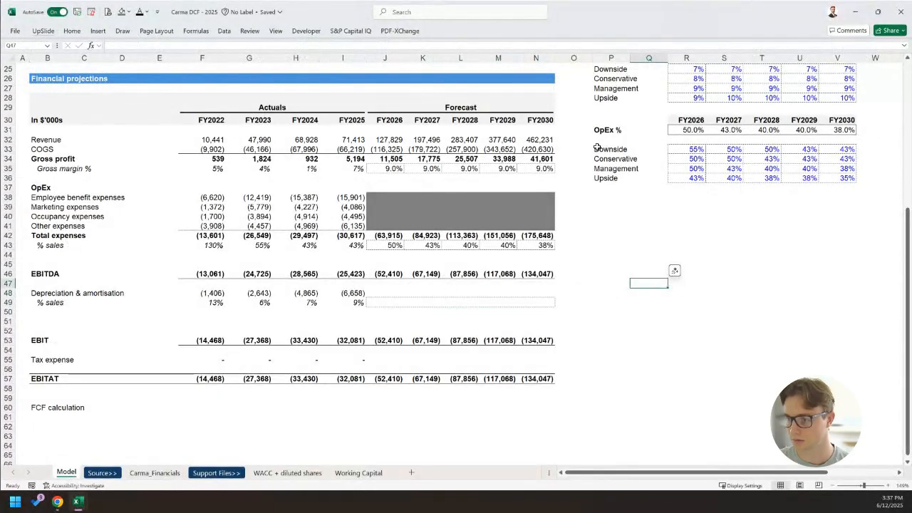
pyautogui.click(651, 123)
pyautogui.click(619, 119)
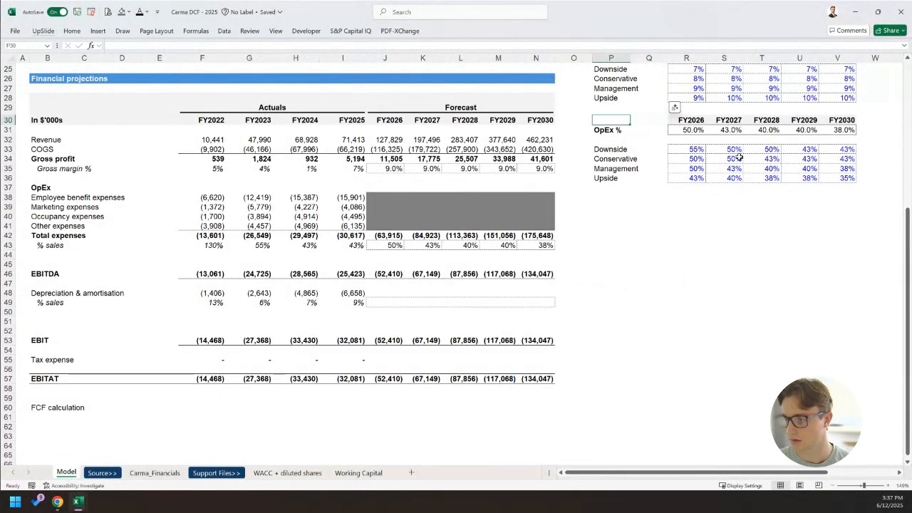
pyautogui.keyDown('shift'); pyautogui.click(848, 181); pyautogui.keyUp('shift')
pyautogui.hotkey('ctrl', 'c')
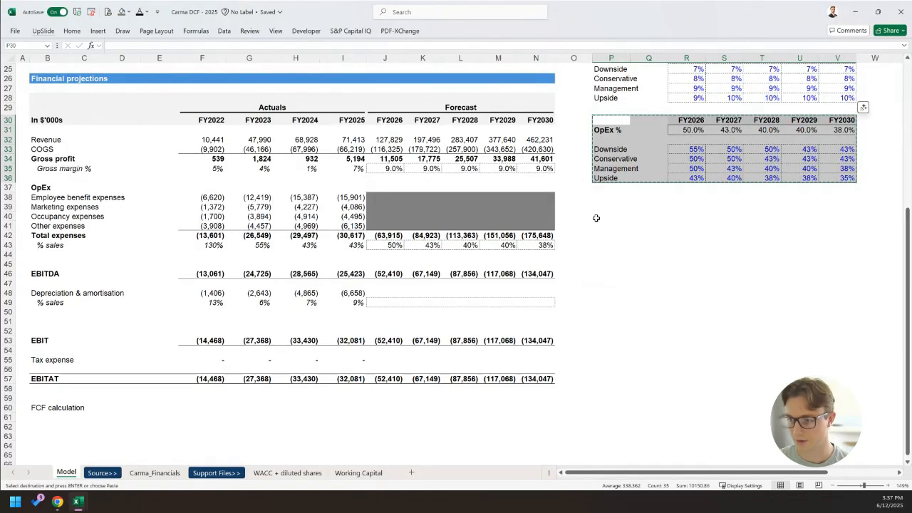
pyautogui.click(611, 207)
pyautogui.click(611, 207)
pyautogui.hotkey('ctrl', 'v')
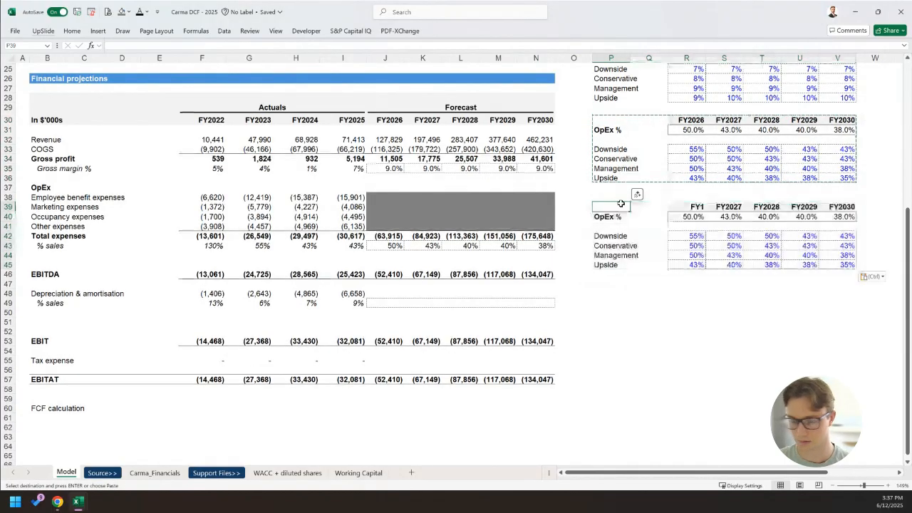
# Relabel the duplicated block D&A % and link its FY2026 header to the FY2026 header of the OpEx % block.
pyautogui.click(609, 216)
pyautogui.write('D&A%')
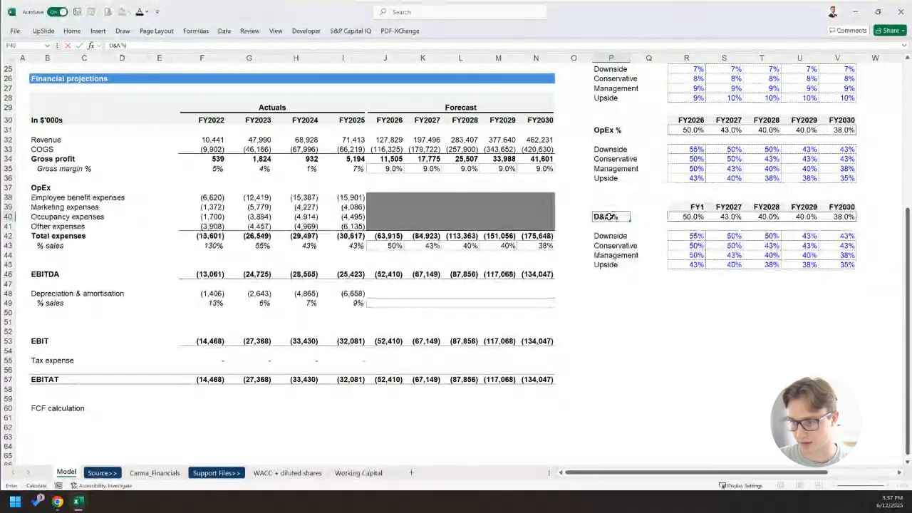
pyautogui.press('Tab')
pyautogui.press('Up')
pyautogui.write('=')
pyautogui.press('Up')
pyautogui.press('Up')
pyautogui.press('Up')
pyautogui.press('Up')
pyautogui.press('Up')
pyautogui.press('Up')
pyautogui.press('Up')
pyautogui.press('Up')
pyautogui.press('Up')
pyautogui.press('Return')
# Set FY2026 D&A % to 10% for Management and 9% for Upside, and clear all FY2027 to FY2030 scenario values.
pyautogui.press('Return')
pyautogui.press('Down')
pyautogui.press('Down')
pyautogui.press('Down')
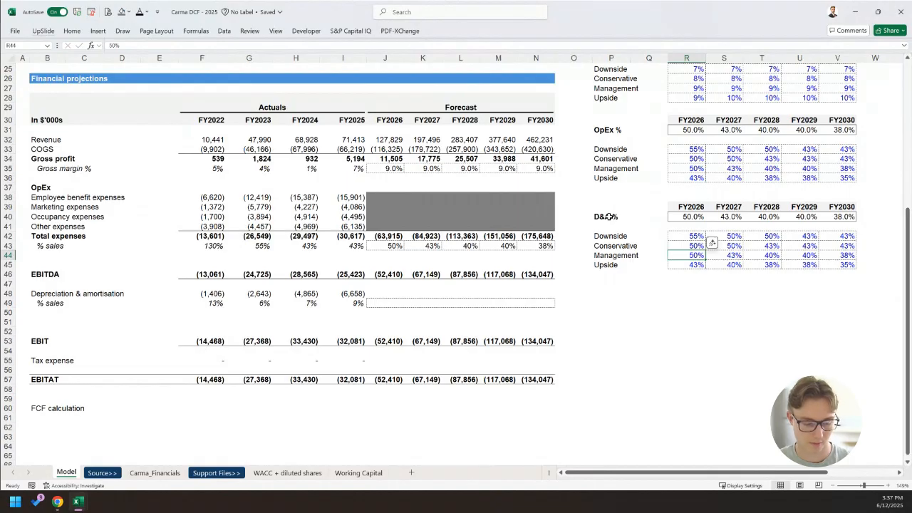
pyautogui.write('10')
pyautogui.press('Return')
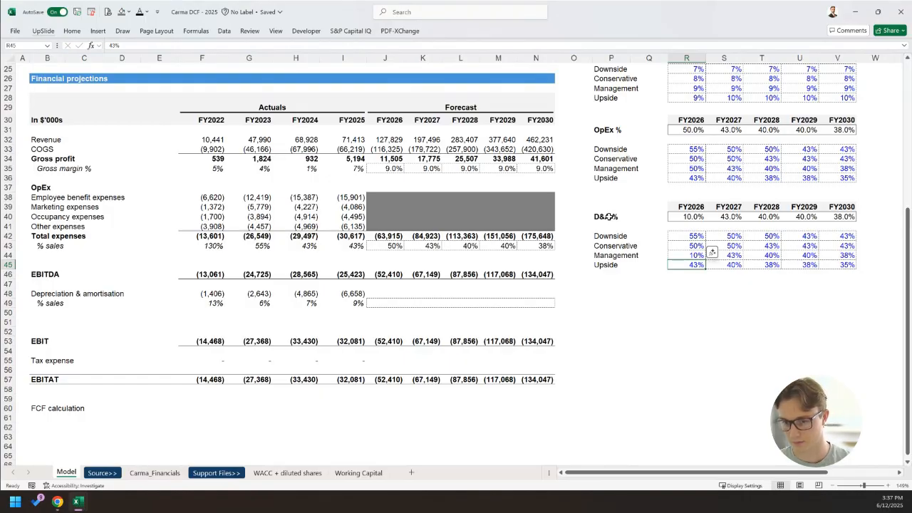
pyautogui.write('9')
pyautogui.press('Up')
pyautogui.moveTo(725, 265); pyautogui.dragTo(750, 223)
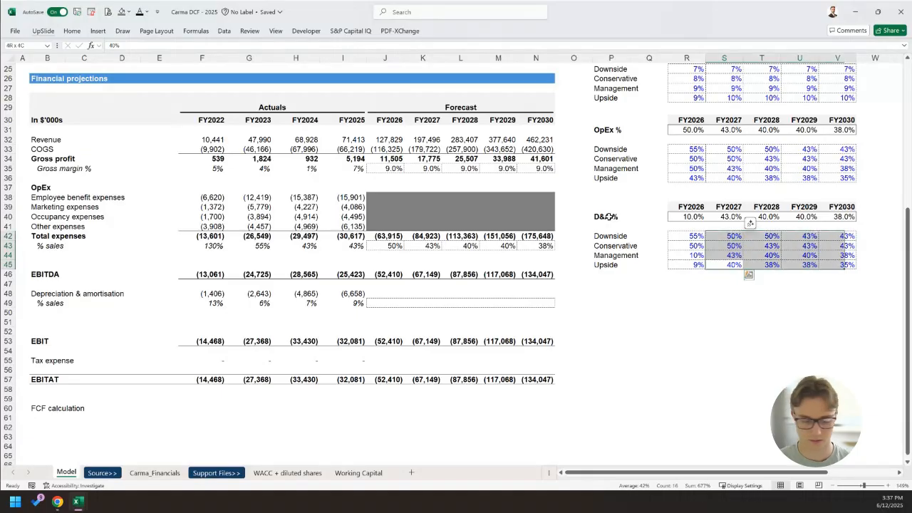
pyautogui.press('Delete')
# Set the FY2026 D&A % to 11% for Conservative and 12% for Downside.
pyautogui.press('Left')
pyautogui.press('Up')
pyautogui.press('Up')
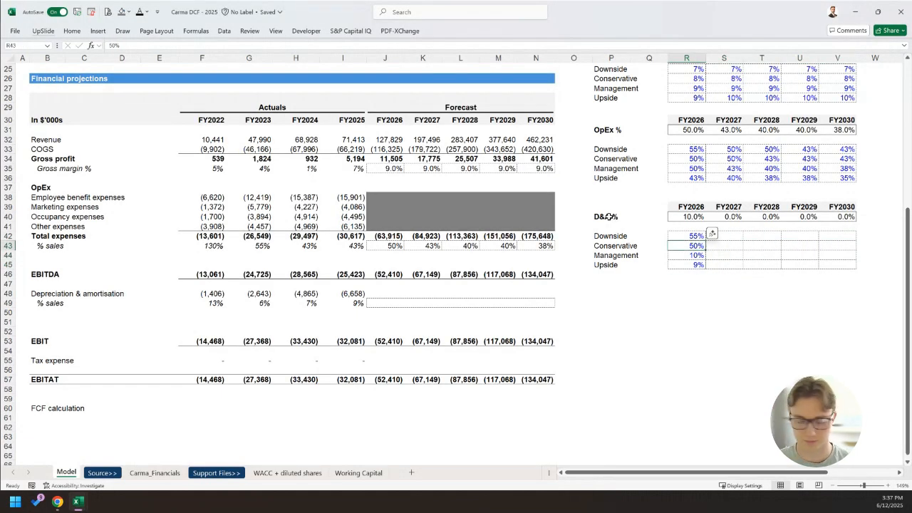
pyautogui.write('1')
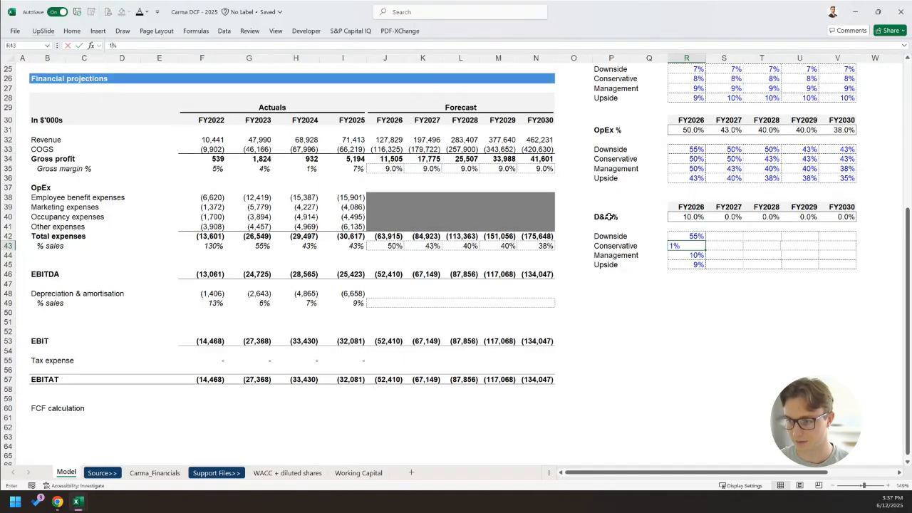
pyautogui.write('1')
pyautogui.press('Up')
pyautogui.write('12')
# Link the FY2027 Downside D&A % to the FY2026 Downside value.
pyautogui.press('Down')
pyautogui.press('Down')
pyautogui.press('Right')
pyautogui.press('Up')
pyautogui.press('Up')
pyautogui.write('=')
pyautogui.press('Left')
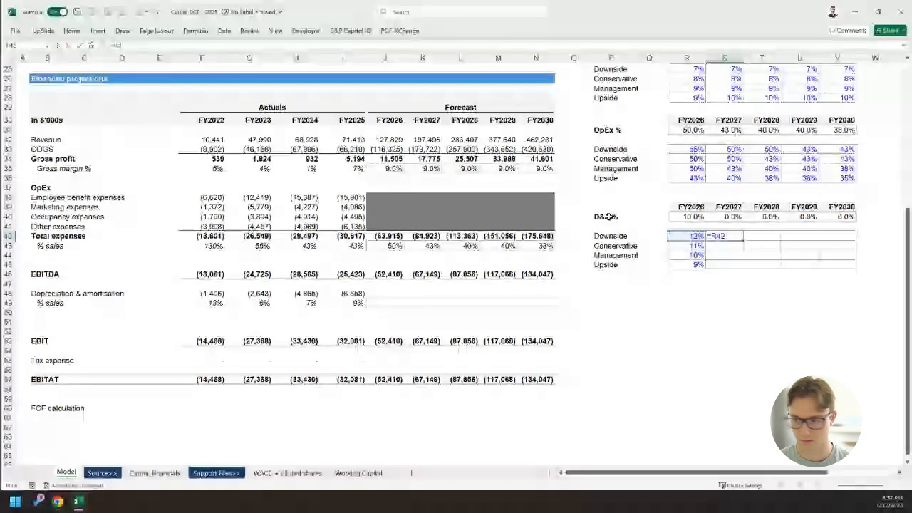
pyautogui.hotkey('ctrl', 'Return')
# Try to fill the FY2027 Downside link down to one row beyond Upside, and undo the fill.
pyautogui.hotkey('shift', 'Down')
pyautogui.hotkey('shift', 'Down')
pyautogui.hotkey('shift', 'Down')
pyautogui.hotkey('shift', 'Down')
pyautogui.hotkey('ctrl', 'd')
pyautogui.press('Down')
pyautogui.press('Down')
pyautogui.press('Down')
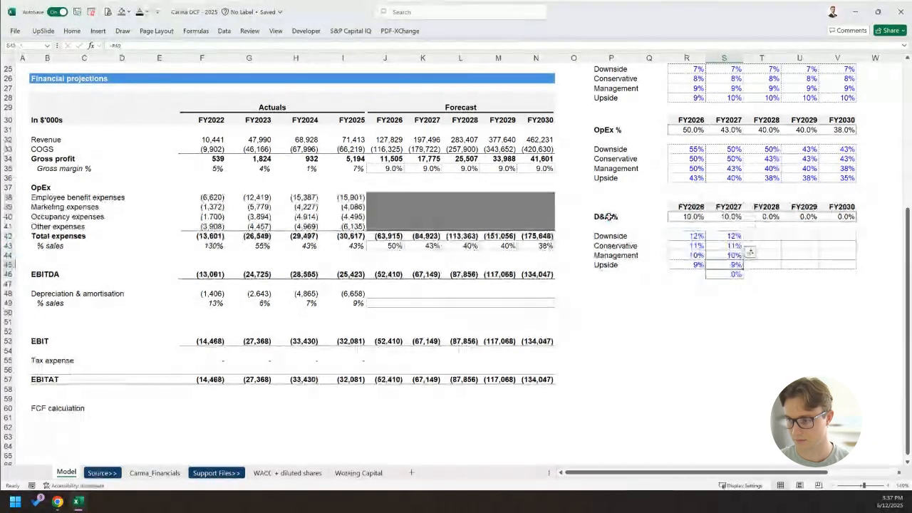
pyautogui.press('Delete')
pyautogui.press('Up')
pyautogui.press('Up')
pyautogui.press('Up')
pyautogui.press('Up')
# Fill the FY2027 Downside link down to the Upside row only, and across to FY2030.
pyautogui.hotkey('shift', 'Down')
pyautogui.hotkey('shift', 'Down')
pyautogui.hotkey('shift', 'Down')
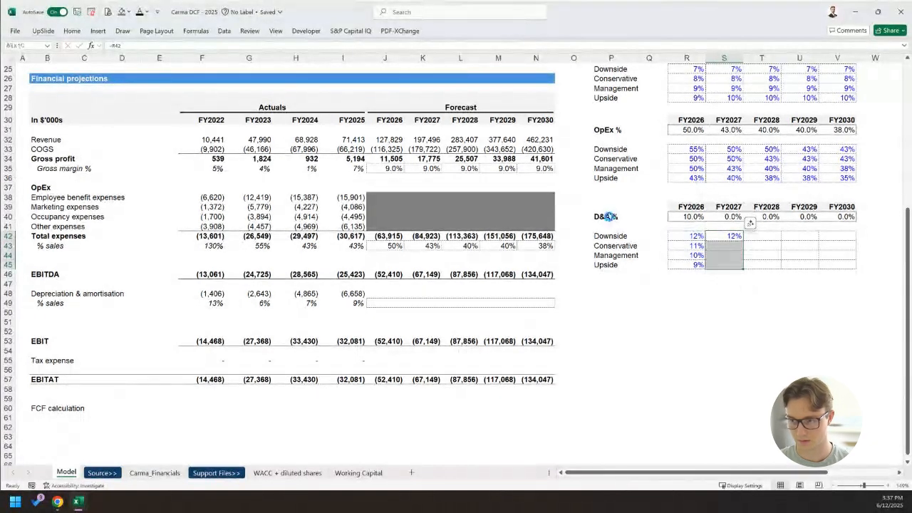
pyautogui.hotkey('shift', 'Right')
pyautogui.hotkey('shift', 'Right')
pyautogui.hotkey('shift', 'Right')
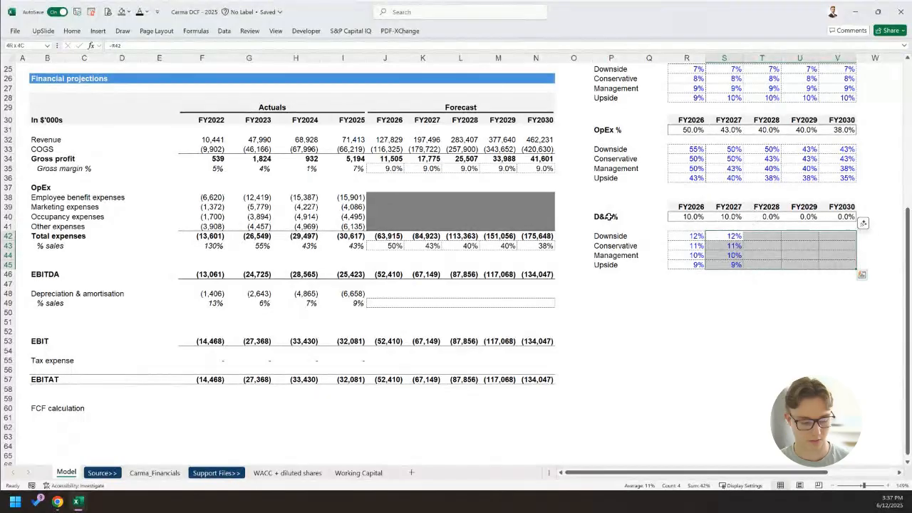
pyautogui.hotkey('ctrl', 'r')
# Change the font colour of the linked FY2027 to FY2030 D&A % scenario values to automatic black.
pyautogui.press('alt')
pyautogui.press('h')
pyautogui.press('f')
pyautogui.press('c')
pyautogui.press('a')
# Apply all borders to the FY2026 to FY2030 % sales cells under Depreciation & amortisation.
pyautogui.press('Left')
pyautogui.press('Down')
pyautogui.hotkey('ctrl', 'Left')
pyautogui.hotkey('ctrl', 'Left')
pyautogui.press('Left')
pyautogui.press('Left')
pyautogui.press('Left')
pyautogui.press('Left')
pyautogui.press('Down')
pyautogui.press('Down')
pyautogui.press('Down')
pyautogui.press('Down')
pyautogui.press('Down')
pyautogui.press('Down')
pyautogui.hotkey('shift', 'Right')
pyautogui.hotkey('shift', 'Right')
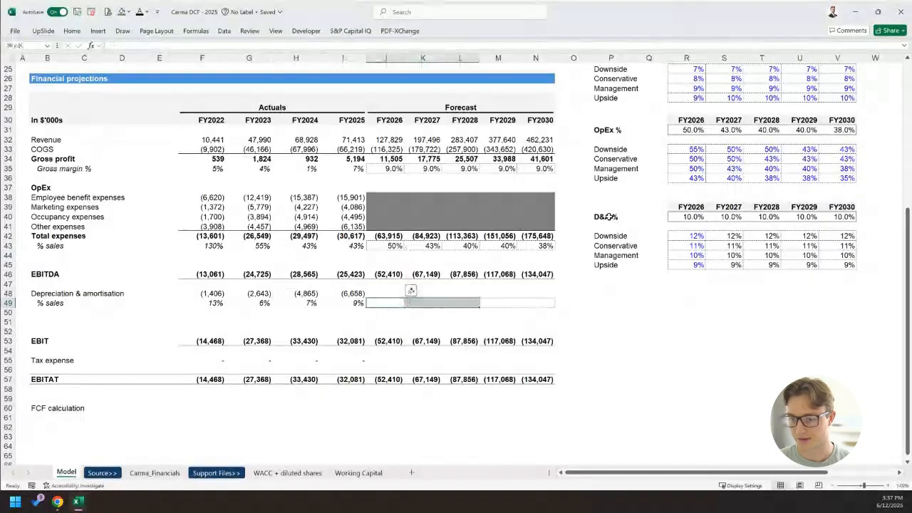
pyautogui.hotkey('shift', 'Right')
pyautogui.hotkey('shift', 'Right')
pyautogui.press('alt')
pyautogui.press('h')
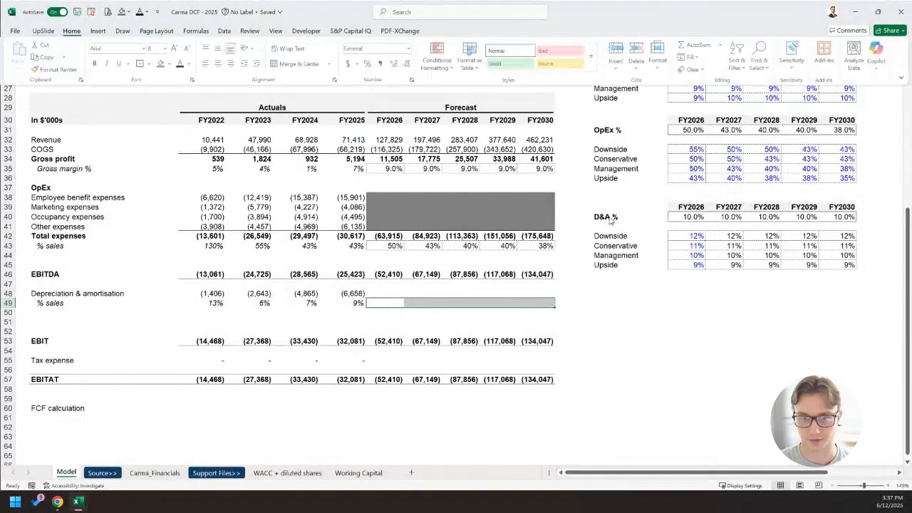
pyautogui.press('b')
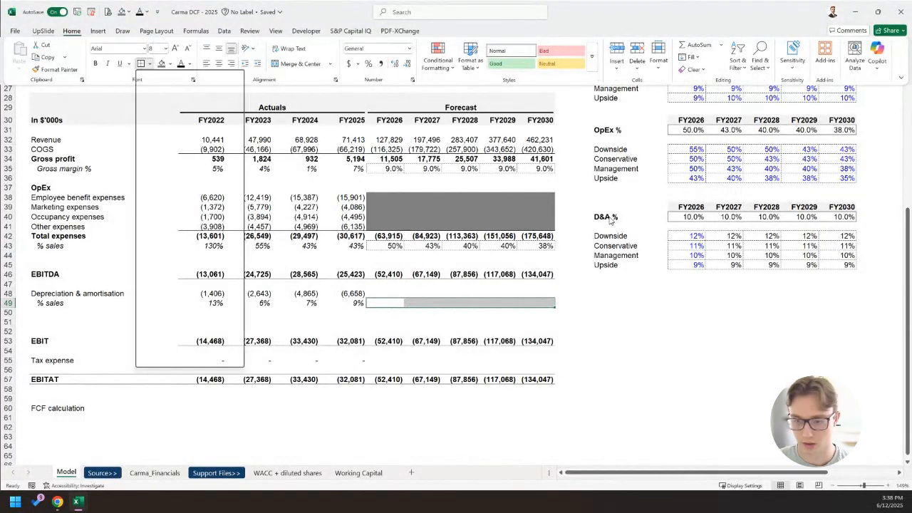
pyautogui.write('a=')
# Link the FY2026 depreciation & amortisation % sales cell to the selected FY2026 D&A % assumption.
pyautogui.press('Right')
pyautogui.press('Right')
pyautogui.press('Right')
pyautogui.press('Right')
pyautogui.press('Right')
pyautogui.press('Right')
pyautogui.press('Up')
pyautogui.press('Up')
pyautogui.press('Right')
pyautogui.press('Up')
pyautogui.press('Up')
pyautogui.press('Up')
pyautogui.press('Up')
pyautogui.press('Right')
pyautogui.press('Up')
pyautogui.press('Up')
pyautogui.press('Up')
pyautogui.press('Return')
# Calculate FY2026 depreciation & amortisation as its % of sales multiplied by FY2026 revenue, using =J49*J32.
pyautogui.press('Up')
pyautogui.press('Up')
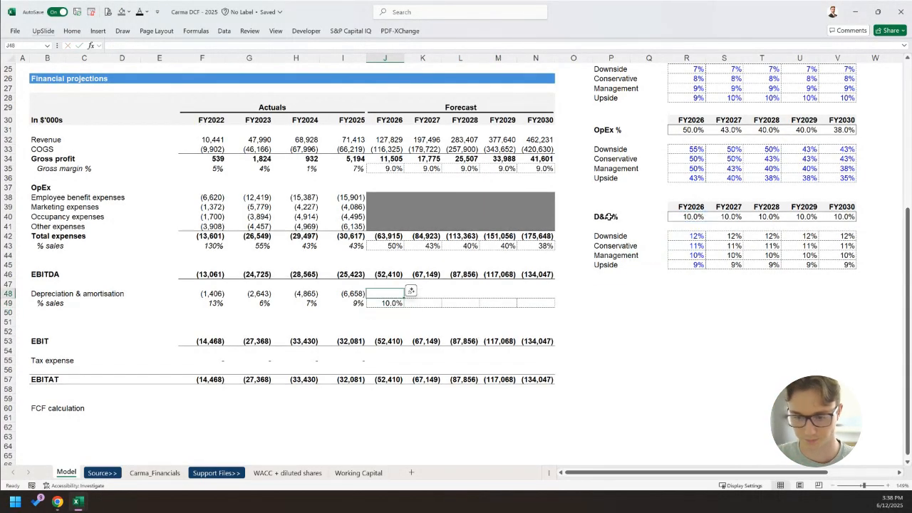
pyautogui.write('=')
pyautogui.press('Down')
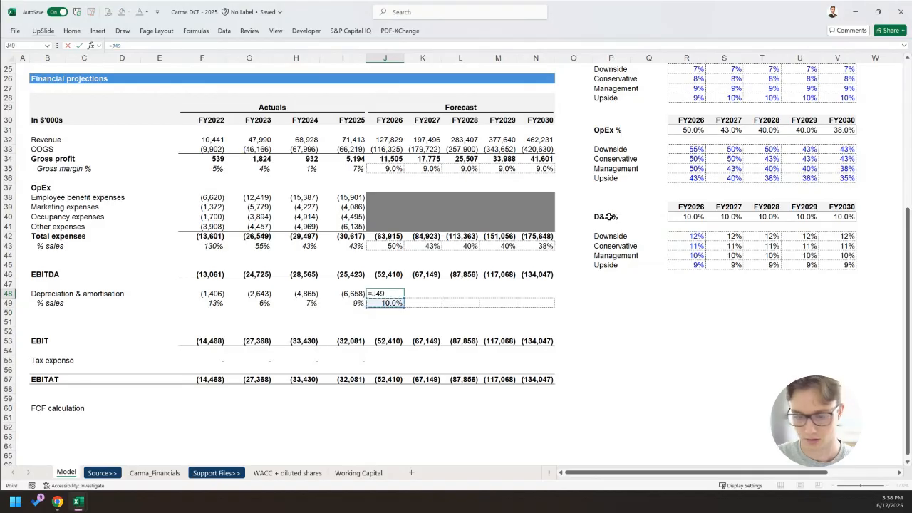
pyautogui.write('*')
pyautogui.press('Up')
pyautogui.press('Up')
pyautogui.press('Up')
pyautogui.press('Up')
pyautogui.press('Up')
pyautogui.press('Up')
pyautogui.press('Up')
pyautogui.press('Up')
pyautogui.press('Up')
pyautogui.press('Up')
pyautogui.press('Up')
pyautogui.press('Up')
pyautogui.press('Up')
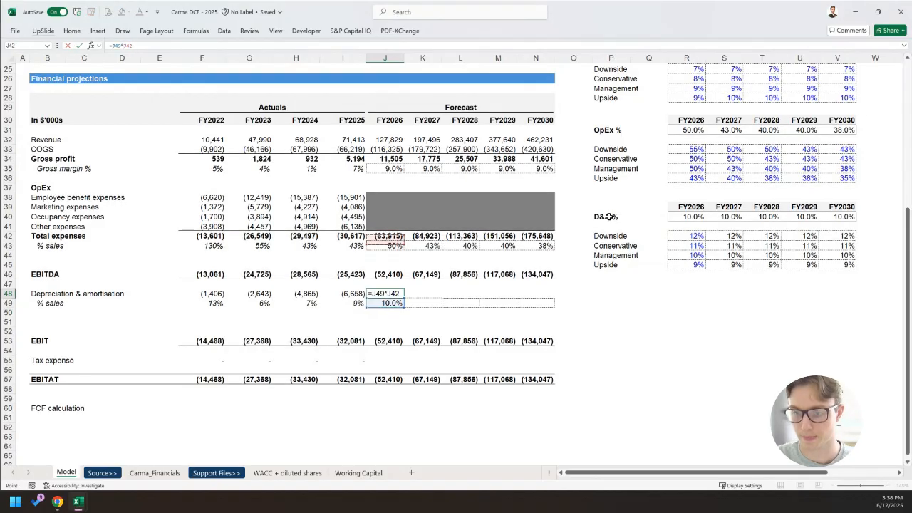
pyautogui.press('Up')
pyautogui.press('Up')
pyautogui.press('Up')
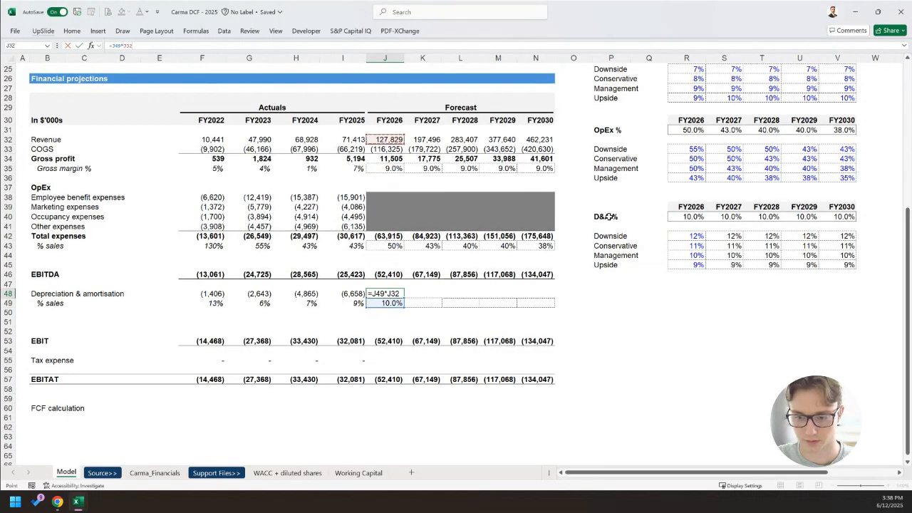
pyautogui.hotkey('ctrl', 'Return')
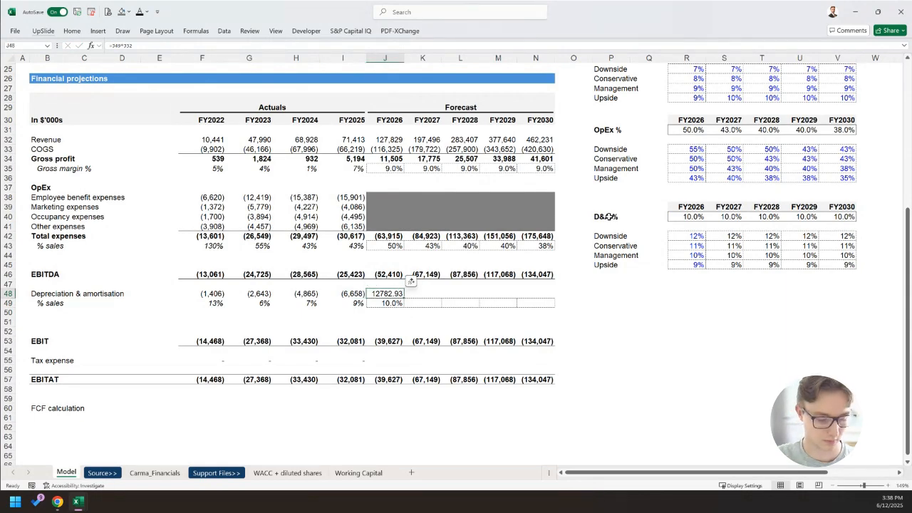
# Turn the FY2026 depreciation & amortisation into a negative expense by multiplying its formula by -1.
pyautogui.press('F2')
pyautogui.write('*-1')
pyautogui.press('Return')
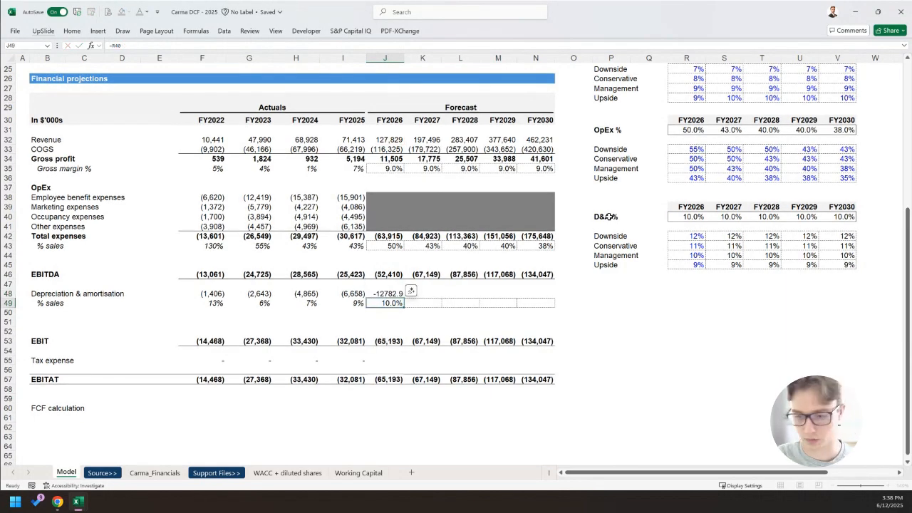
# Copy the number formatting of the FY2025 depreciation & amortisation figure onto the FY2026 forecast cell.
pyautogui.press('Up')
pyautogui.press('Left')
pyautogui.hotkey('ctrl', 'c')
pyautogui.press('Right')
pyautogui.hotkey('ctrl', 'alt', 'v')
pyautogui.press('Return')
pyautogui.press('Escape')
# Fill the FY2026 depreciation & amortisation formula across to FY2030.
pyautogui.hotkey('shift', 'Right')
pyautogui.hotkey('shift', 'Right')
pyautogui.hotkey('shift', 'Right')
pyautogui.hotkey('shift', 'Right')
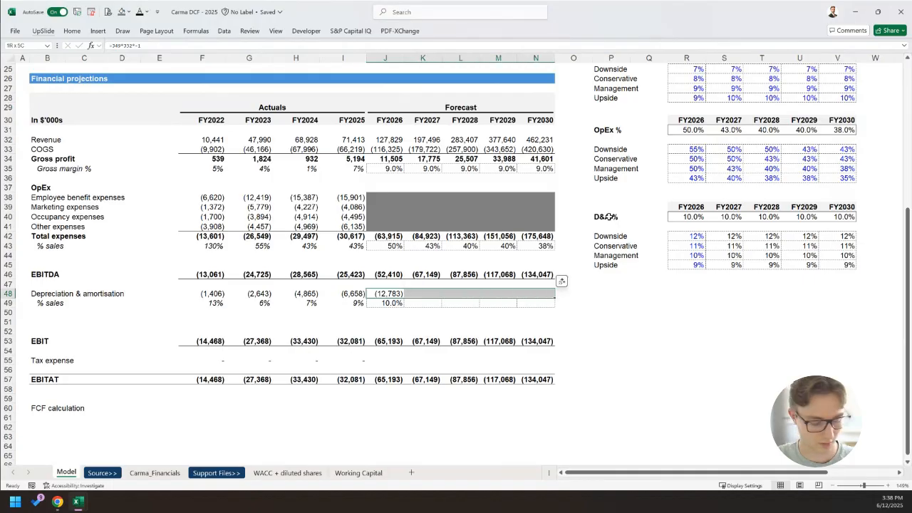
pyautogui.hotkey('ctrl', 'r')
# Fill the FY2026 depreciation & amortisation % sales link across to FY2030.
pyautogui.click(609, 217)
pyautogui.press('Left')
pyautogui.press('Left')
pyautogui.press('Left')
pyautogui.press('Left')
pyautogui.press('Down')
pyautogui.press('Down')
pyautogui.press('Down')
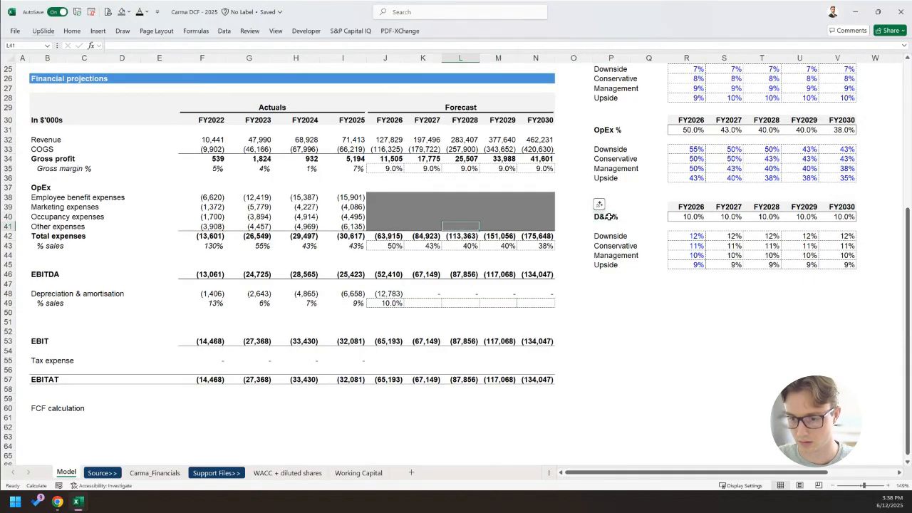
pyautogui.press('Down')
pyautogui.press('Down')
pyautogui.press('Down')
pyautogui.press('Down')
pyautogui.press('Down')
pyautogui.press('Down')
pyautogui.press('Left')
pyautogui.press('Left')
pyautogui.hotkey('shift', 'Right')
pyautogui.hotkey('shift', 'Right')
pyautogui.hotkey('shift', 'Right')
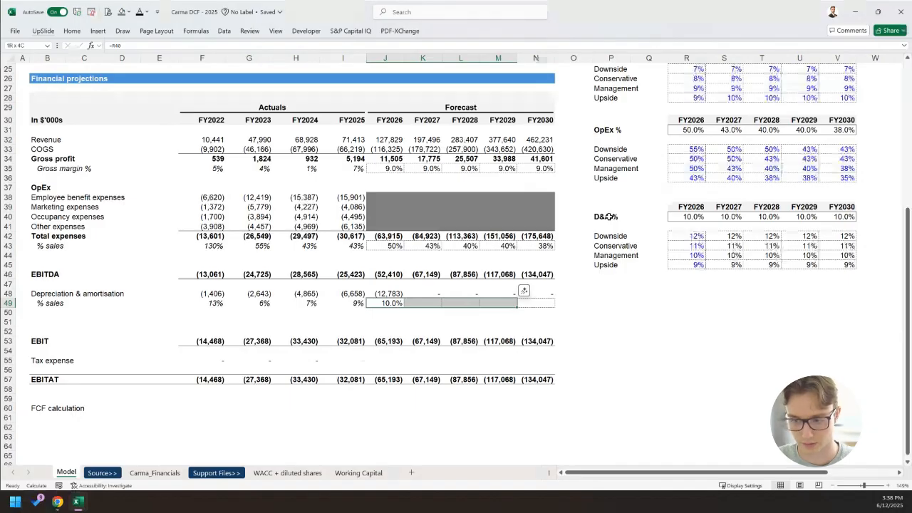
pyautogui.hotkey('shift', 'Right')
pyautogui.hotkey('ctrl', 'r')
# Delete two of the blank rows between the depreciation & amortisation % sales row and EBIT.
pyautogui.press('Left')
pyautogui.press('Down')
pyautogui.hotkey('shift', 'space')
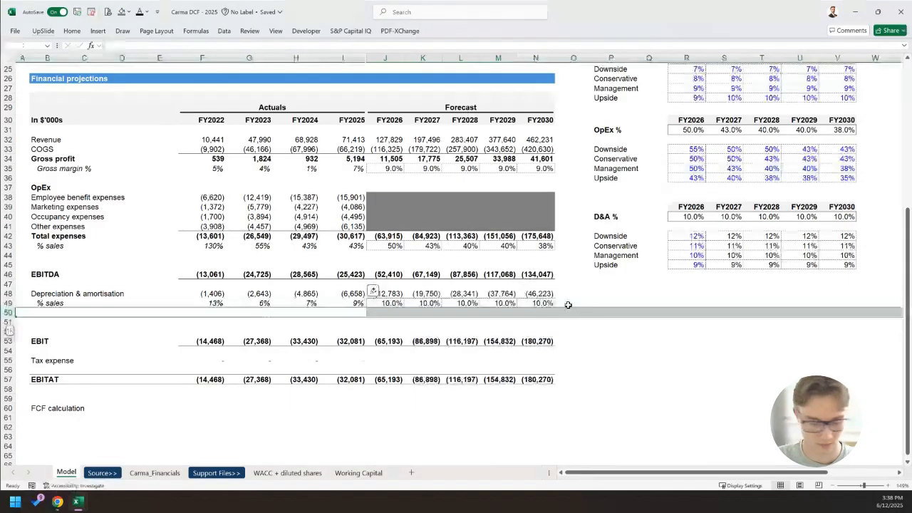
pyautogui.press('alt')
pyautogui.press('h')
pyautogui.press('d')
pyautogui.press('r')
pyautogui.press('Down')
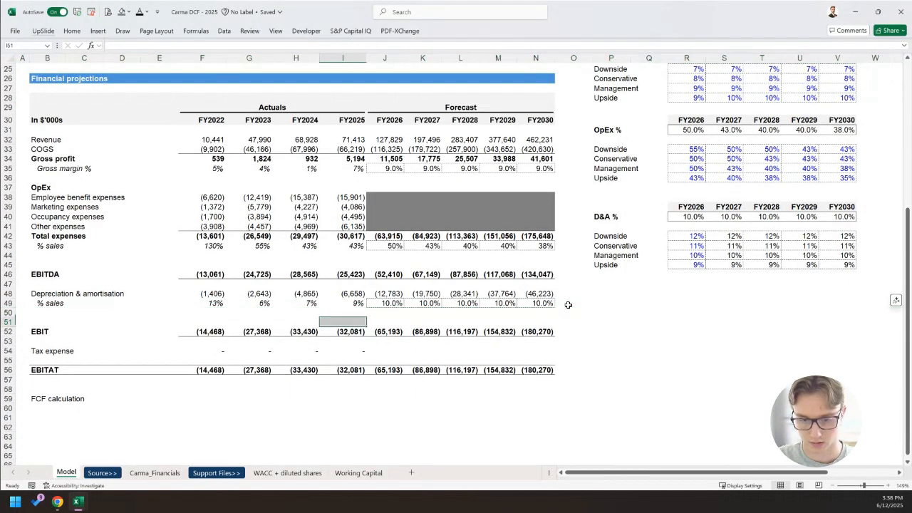
pyautogui.press('Up')
pyautogui.hotkey('shift', 'space')
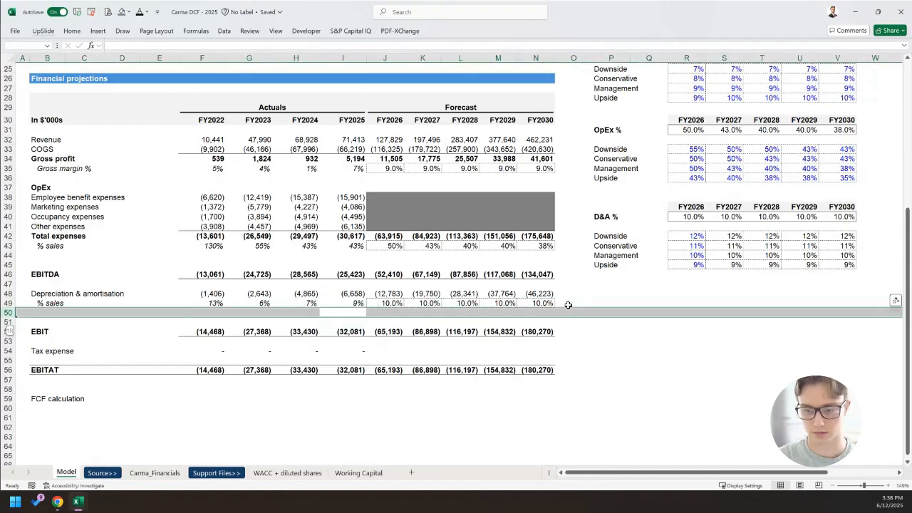
pyautogui.press('alt')
pyautogui.press('h')
pyautogui.press('d')
pyautogui.press('r')
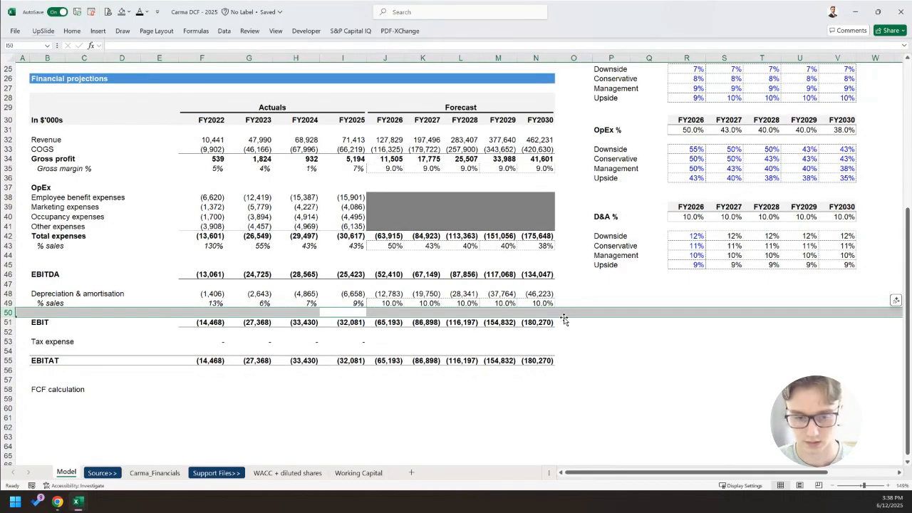
# Examine the formulas behind FY2026 EBITDA and FY2030 EBIT.
pyautogui.click(455, 328)
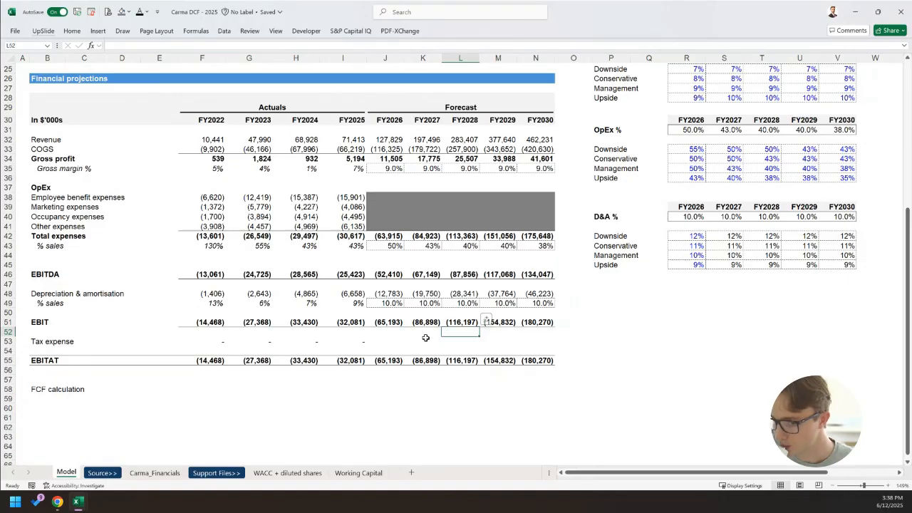
pyautogui.click(392, 282)
pyautogui.moveTo(393, 280); pyautogui.dragTo(393, 278)
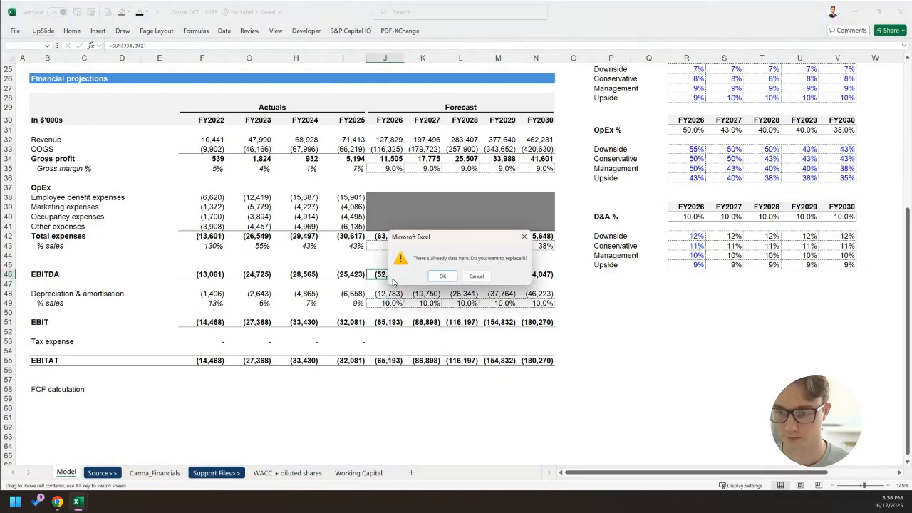
pyautogui.press('Escape')
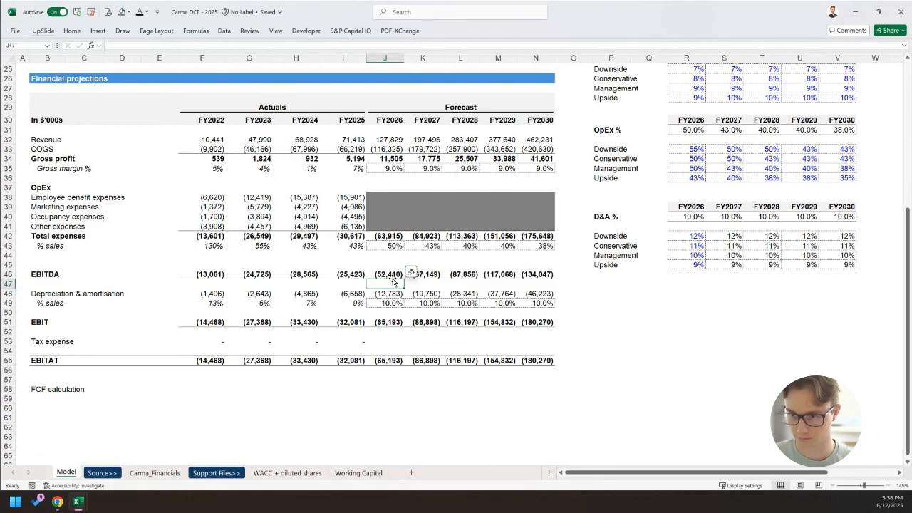
pyautogui.press('Up')
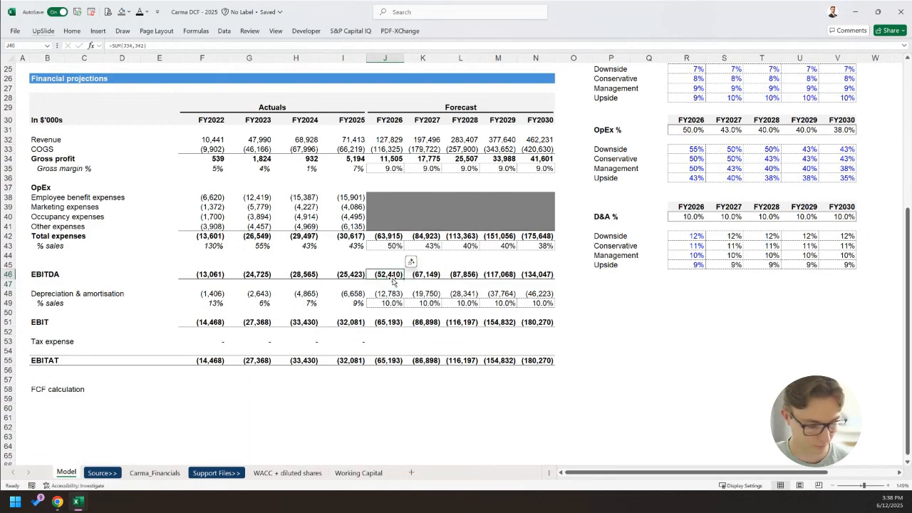
pyautogui.press('F2')
pyautogui.scroll(-1, 461, 329)
pyautogui.scroll(1, 461, 330)
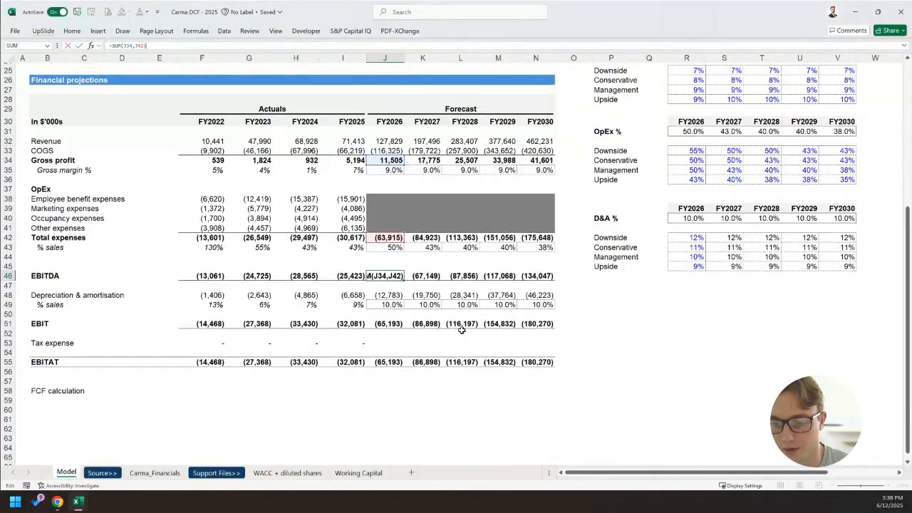
pyautogui.press('Escape')
pyautogui.click(384, 323)
pyautogui.click(536, 324)
pyautogui.press('F2')
pyautogui.press('Escape')
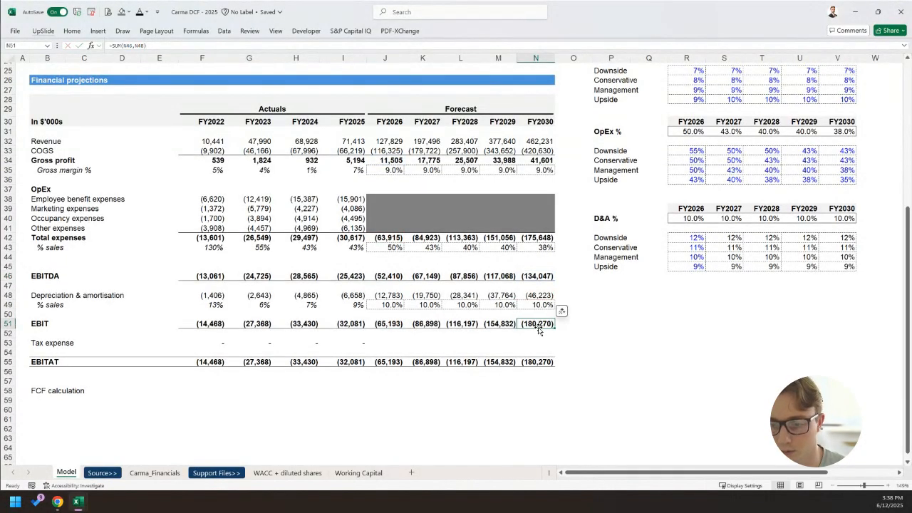
pyautogui.click(390, 275)
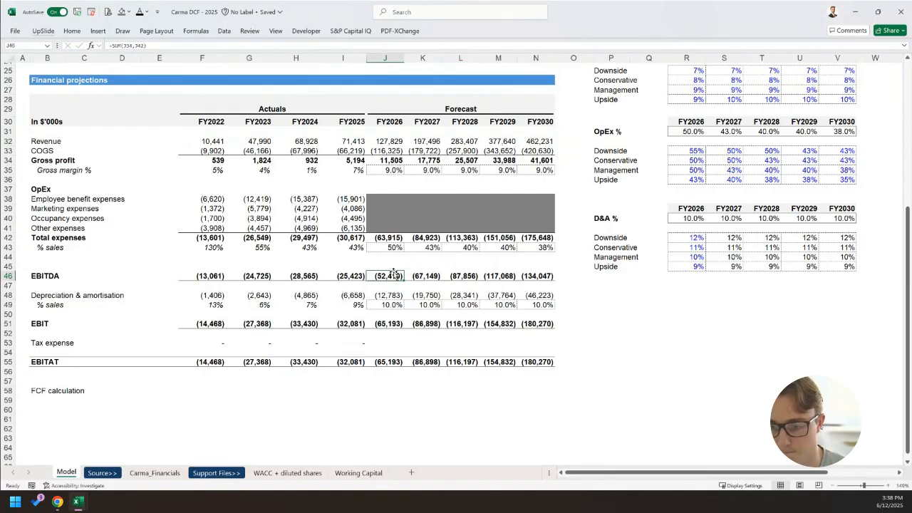
# Compare the forecast total expenses % sales with the historical percentages and the OpEx % scenario assumptions.
pyautogui.click(392, 248)
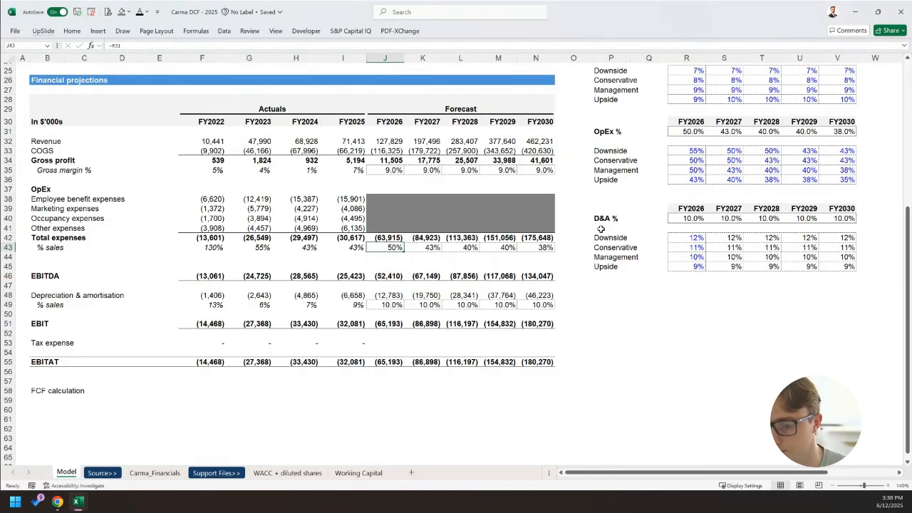
pyautogui.click(692, 172)
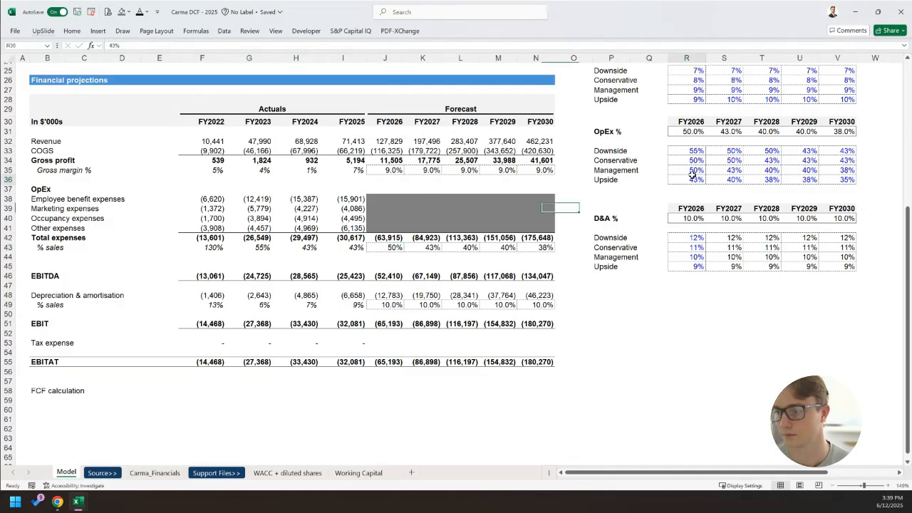
pyautogui.click(692, 179)
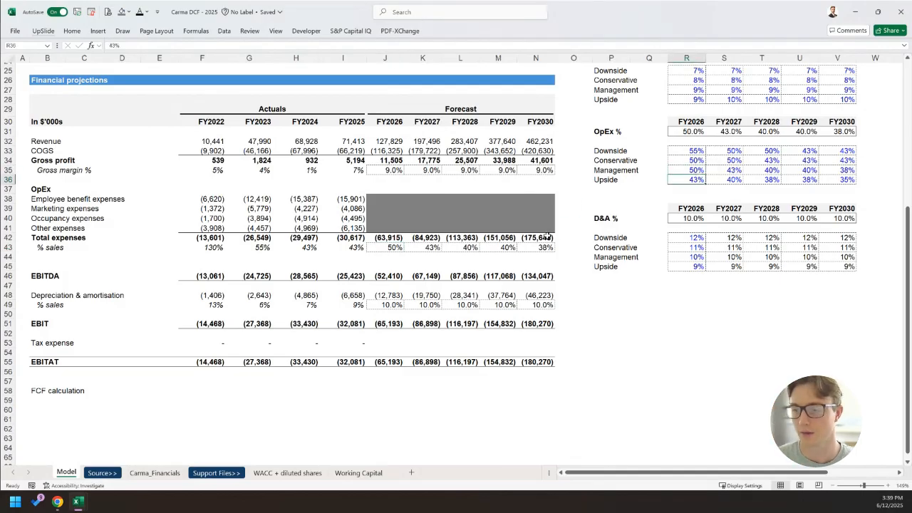
pyautogui.moveTo(354, 250); pyautogui.dragTo(507, 248)
pyautogui.moveTo(390, 248); pyautogui.dragTo(511, 245)
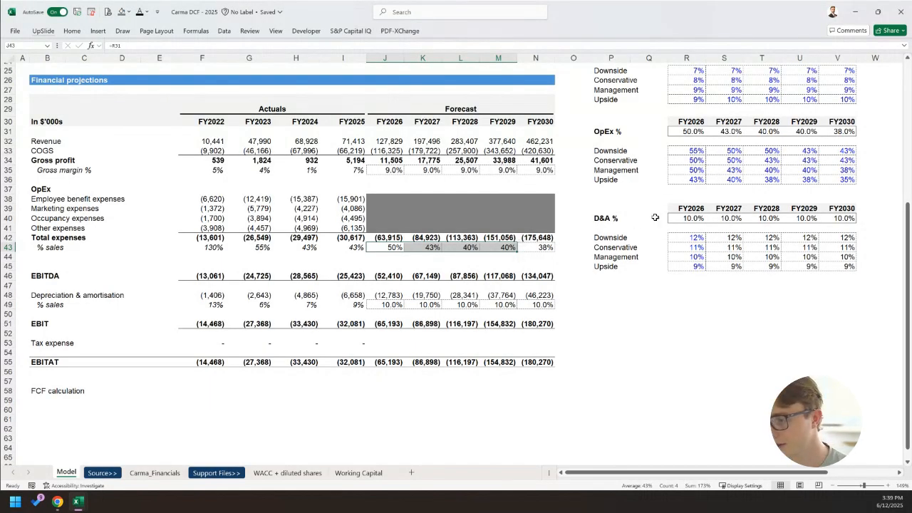
pyautogui.click(686, 178)
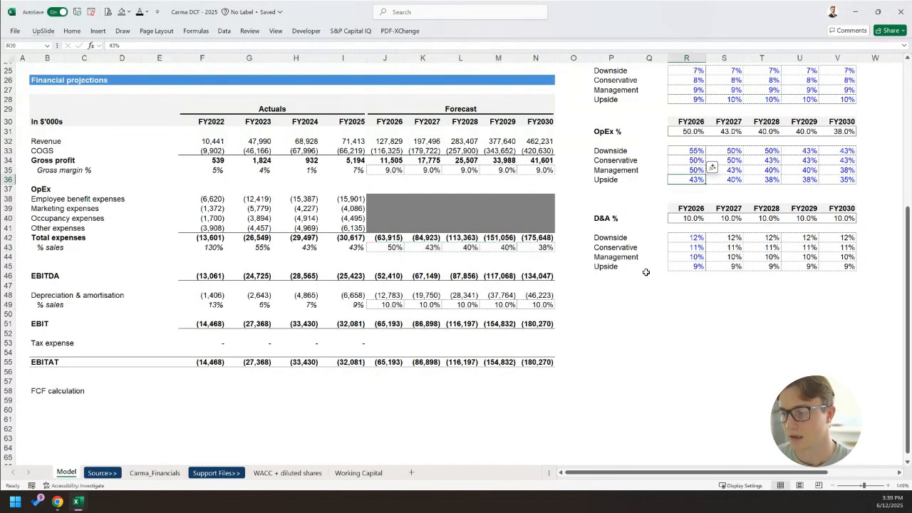
pyautogui.press('Up')
pyautogui.moveTo(399, 250); pyautogui.dragTo(507, 246)
pyautogui.moveTo(432, 263); pyautogui.dragTo(380, 254)
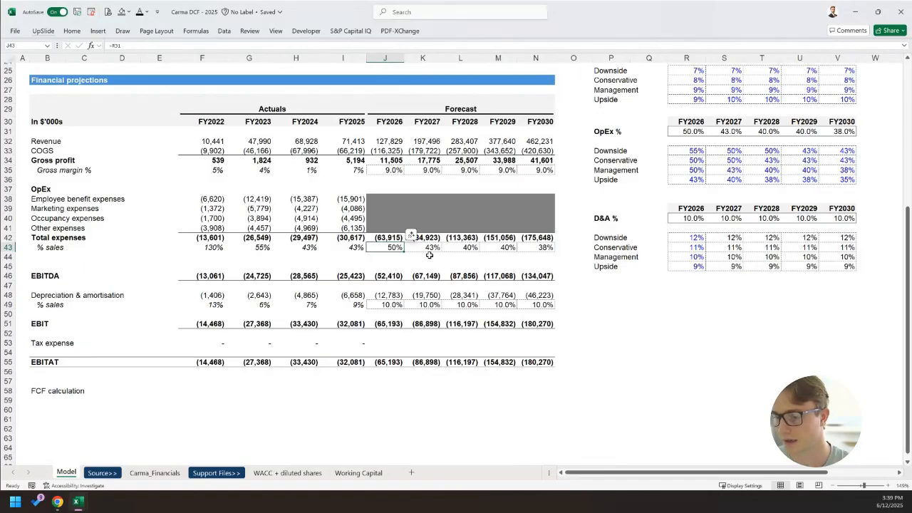
pyautogui.click(378, 265)
pyautogui.moveTo(379, 262); pyautogui.dragTo(353, 253)
pyautogui.click(476, 275)
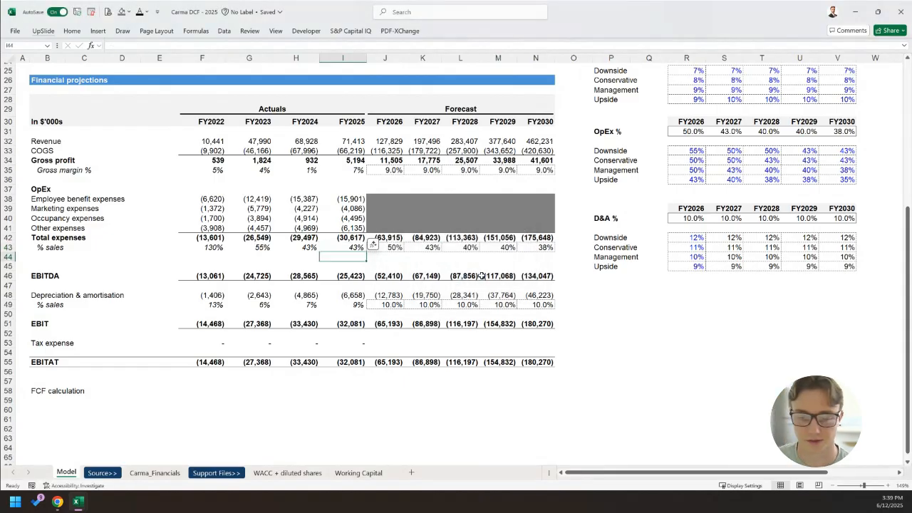
# Set the FY2026 Management OpEx % assumption to 40%.
pyautogui.click(670, 180)
pyautogui.press('Up')
pyautogui.write('4')
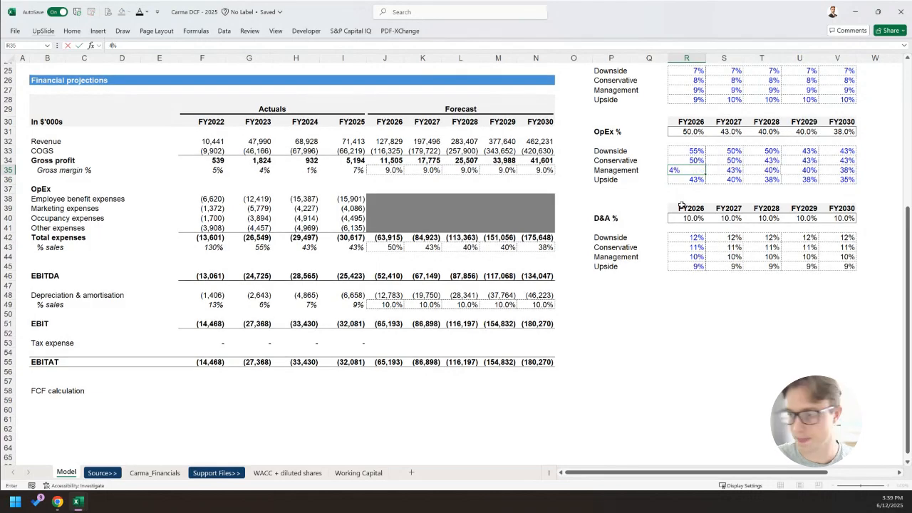
pyautogui.press('Right')
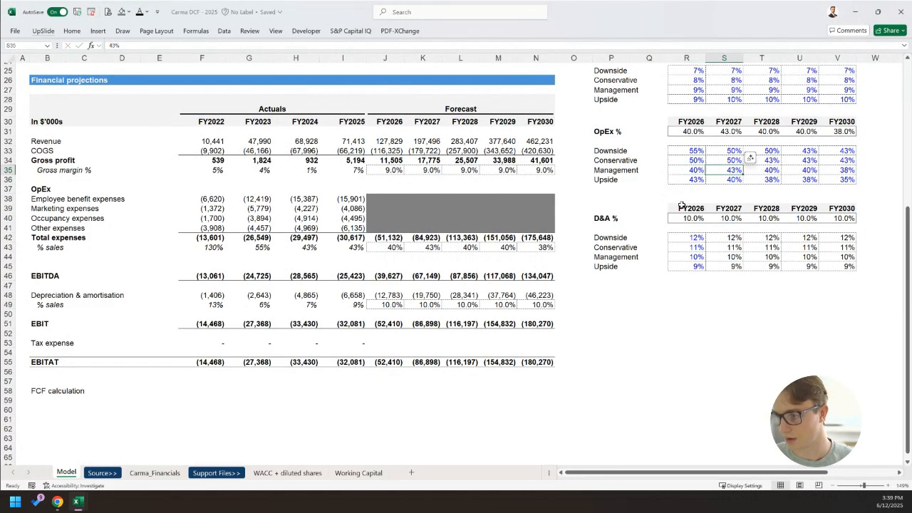
# Set the FY2027 Management OpEx % to the prior year's percentage times (1-0.1) and fill the formula across to FY2030.
pyautogui.write('=')
pyautogui.press('Left')
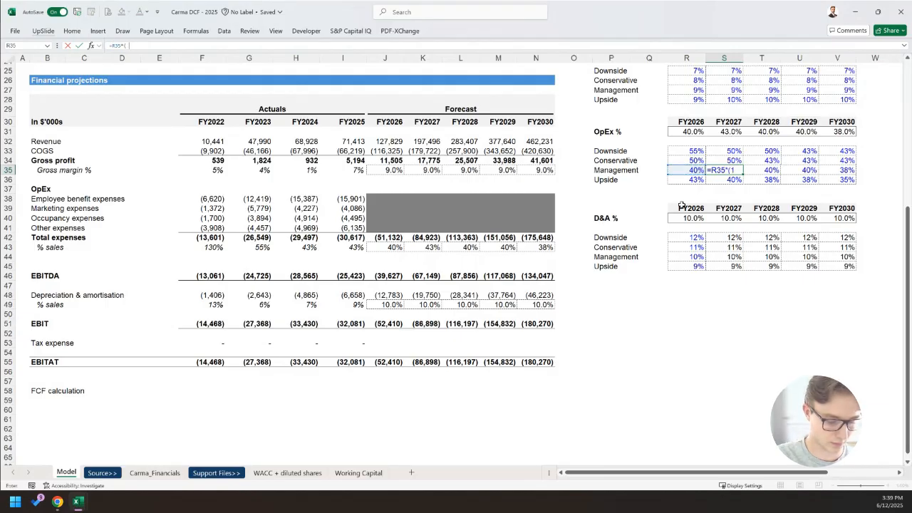
pyautogui.write('*(1-0.1)')
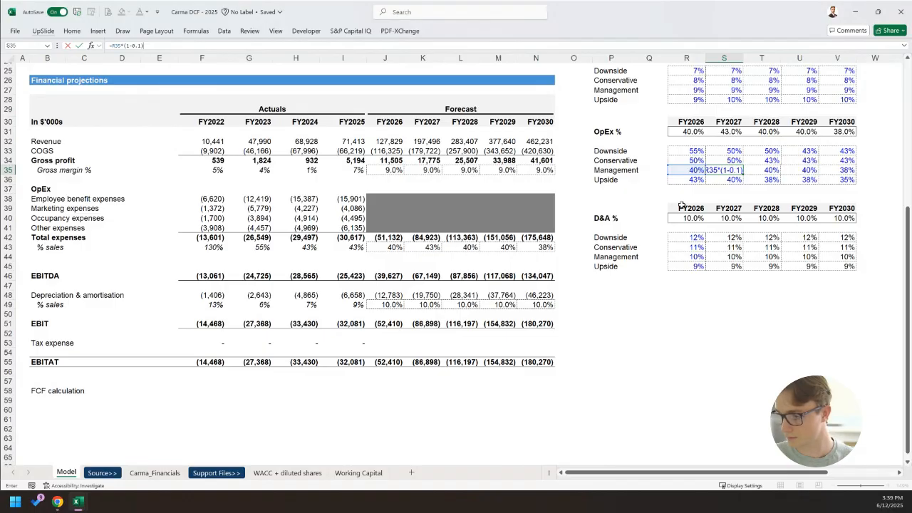
pyautogui.hotkey('ctrl', 'Return')
pyautogui.hotkey('ctrl', 'shift', 'Right')
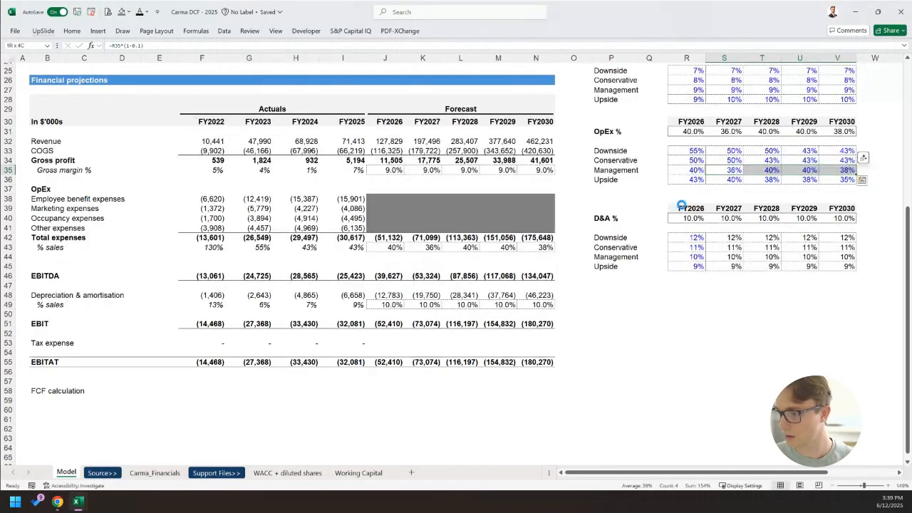
pyautogui.hotkey('ctrl', 'r')
# Apply the automatic font colour to the FY2027 to FY2030 Management OpEx % formulas.
pyautogui.press('Left')
pyautogui.press('Down')
pyautogui.press('Right')
pyautogui.press('Up')
pyautogui.hotkey('shift', 'Right')
pyautogui.hotkey('shift', 'Right')
pyautogui.hotkey('shift', 'Right')
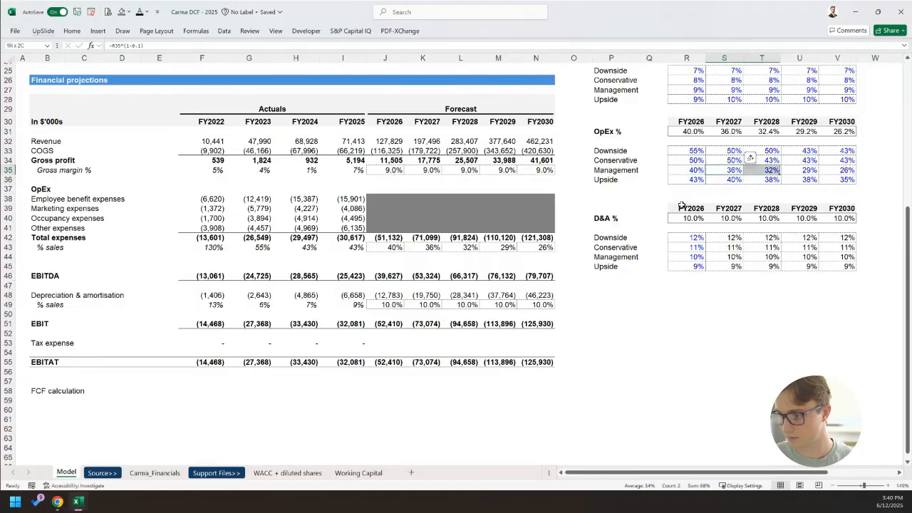
pyautogui.press('alt')
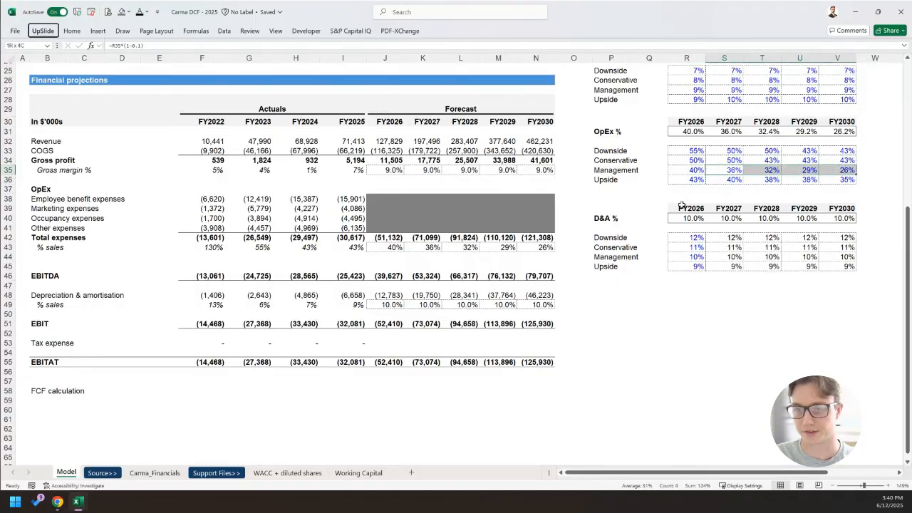
pyautogui.press('h')
pyautogui.press('f')
pyautogui.press('c')
pyautogui.press('Return')
# Copy the FY2027 to FY2030 Management OpEx % formulas down into the Upside row.
pyautogui.hotkey('shift', 'Down')
pyautogui.hotkey('ctrl', 'd')
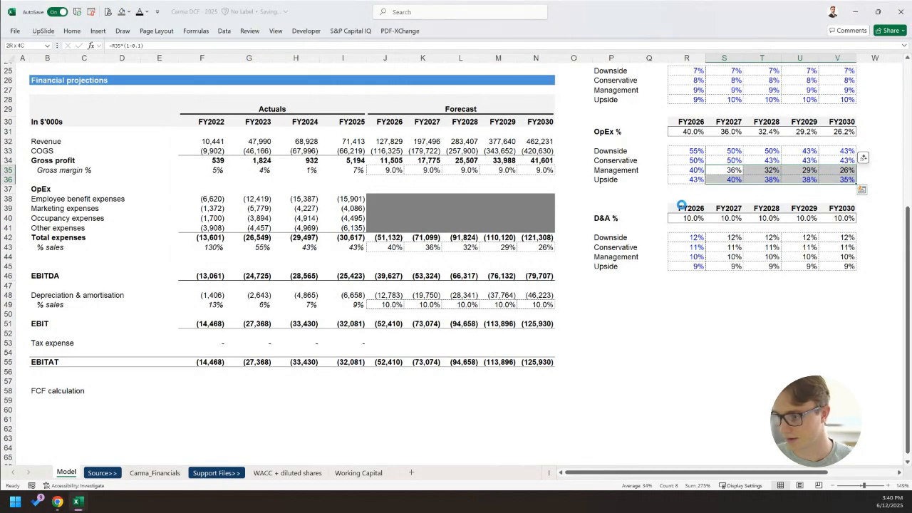
pyautogui.hotkey('shift', 'BackSpace')
pyautogui.hotkey('shift', 'Right')
pyautogui.hotkey('shift', 'Right')
pyautogui.hotkey('shift', 'Right')
pyautogui.hotkey('shift', 'BackSpace')
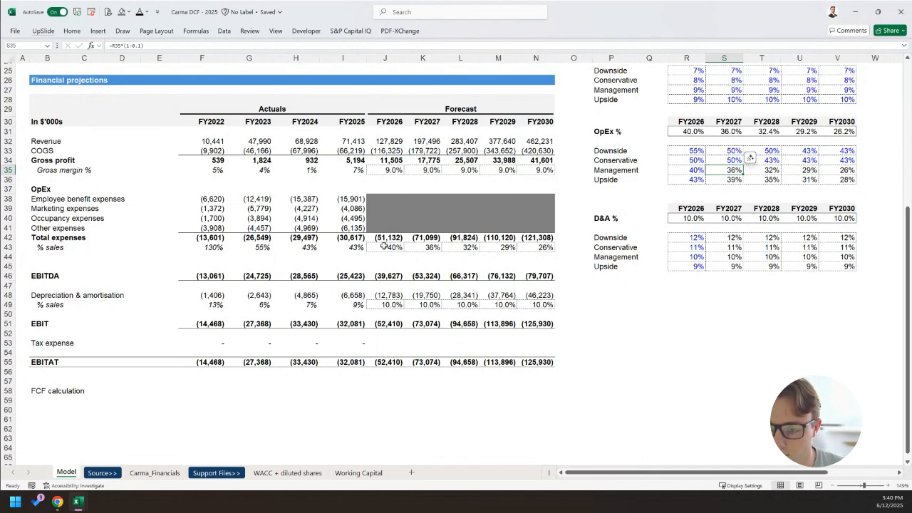
# Set the FY2026 Management OpEx % assumption to 35%.
pyautogui.click(397, 171)
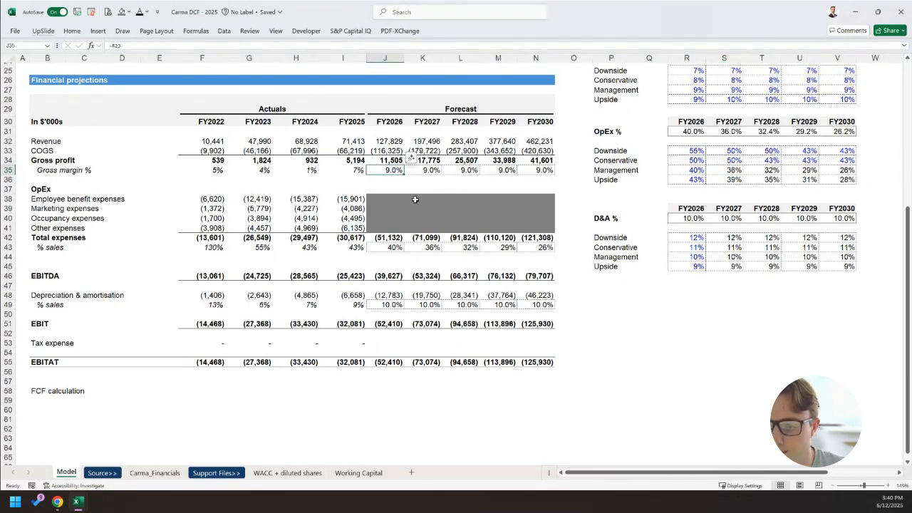
pyautogui.scroll(1, 414, 199)
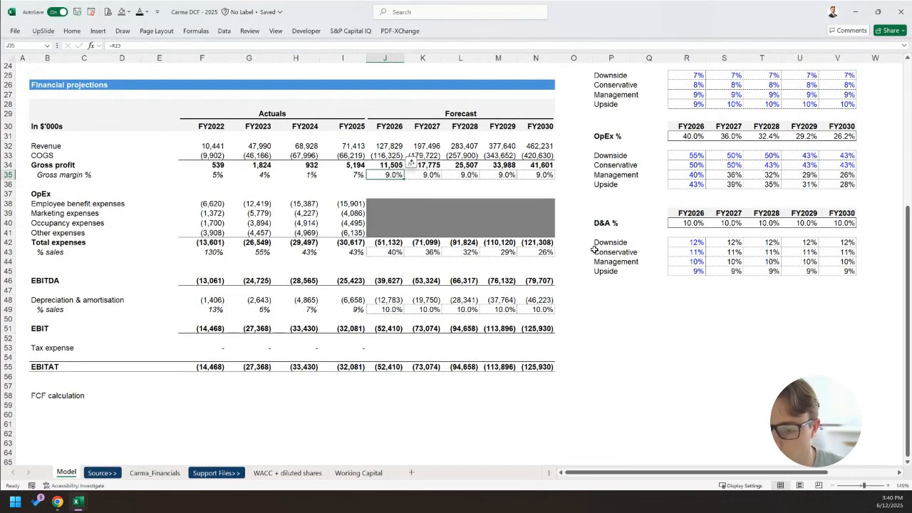
pyautogui.click(696, 174)
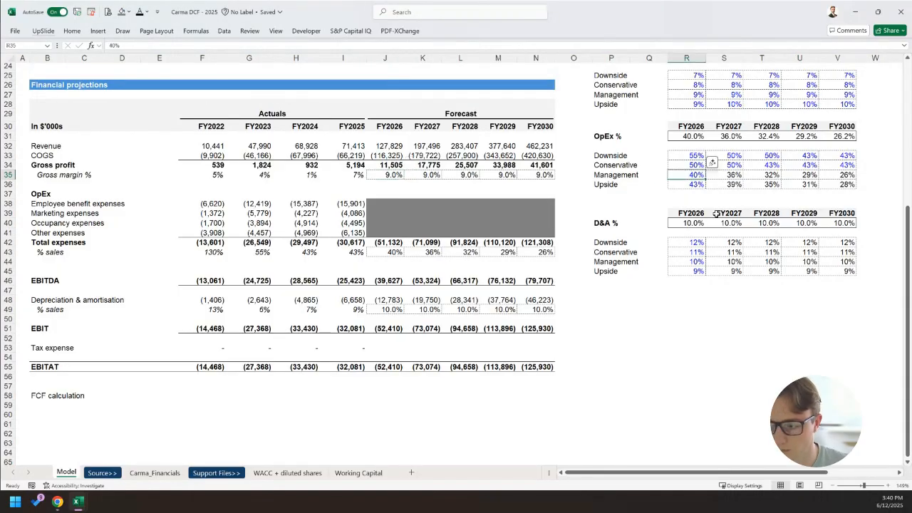
pyautogui.write('35')
pyautogui.press('Return')
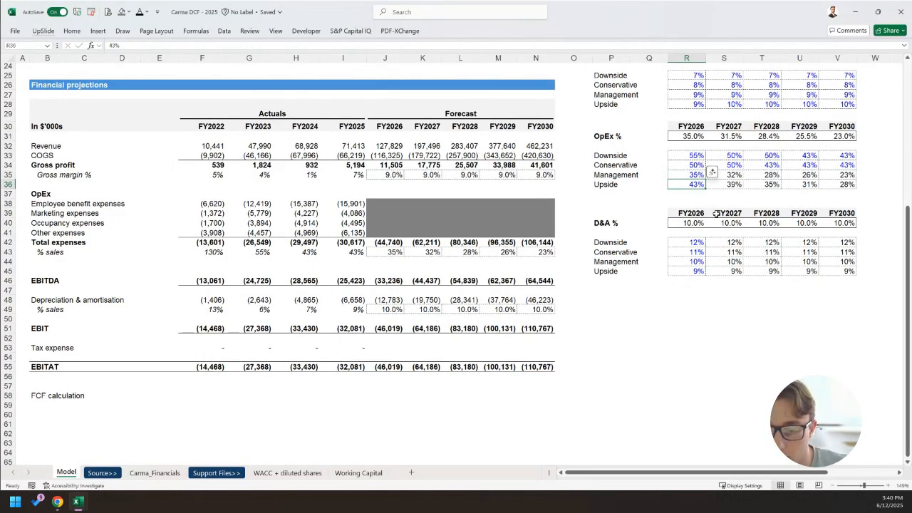
# Examine the FY2026 EBITDA formula and compare forecast total expenses with forecast gross profit.
pyautogui.click(378, 281)
pyautogui.doubleClick(379, 281)
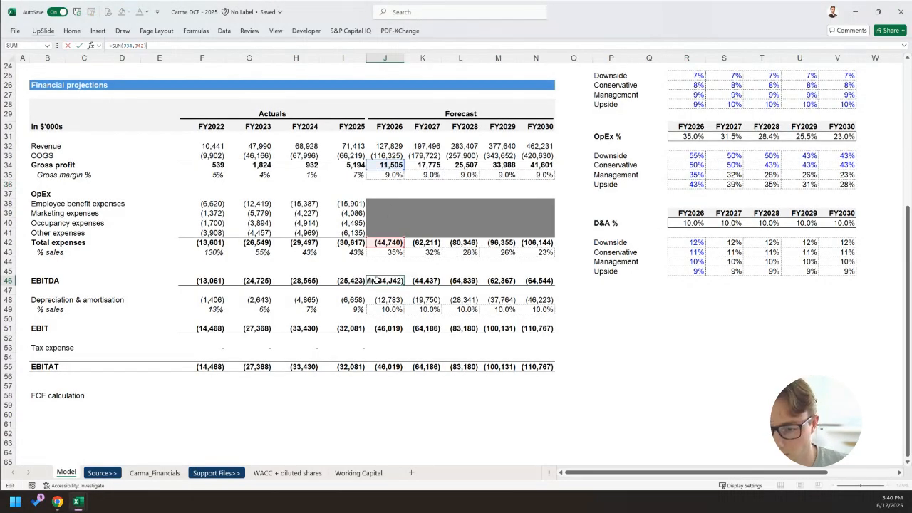
pyautogui.press('Escape')
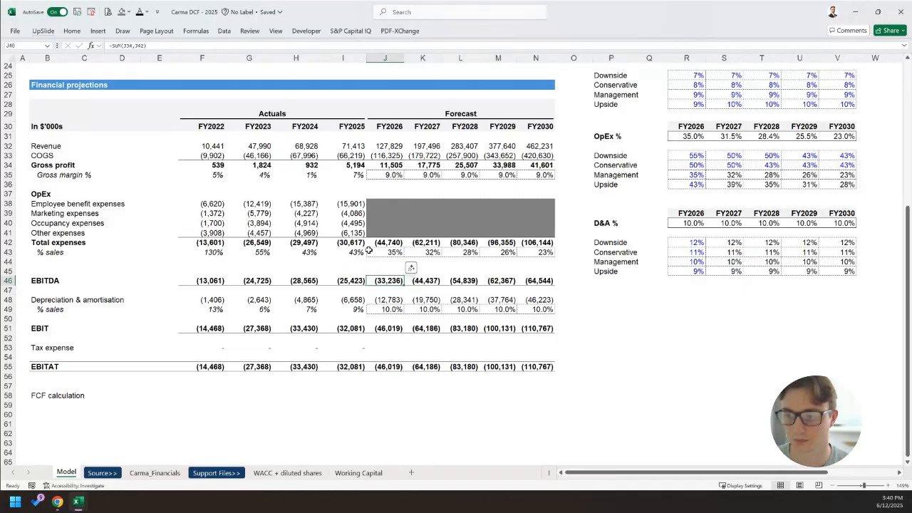
pyautogui.moveTo(389, 242); pyautogui.dragTo(522, 243)
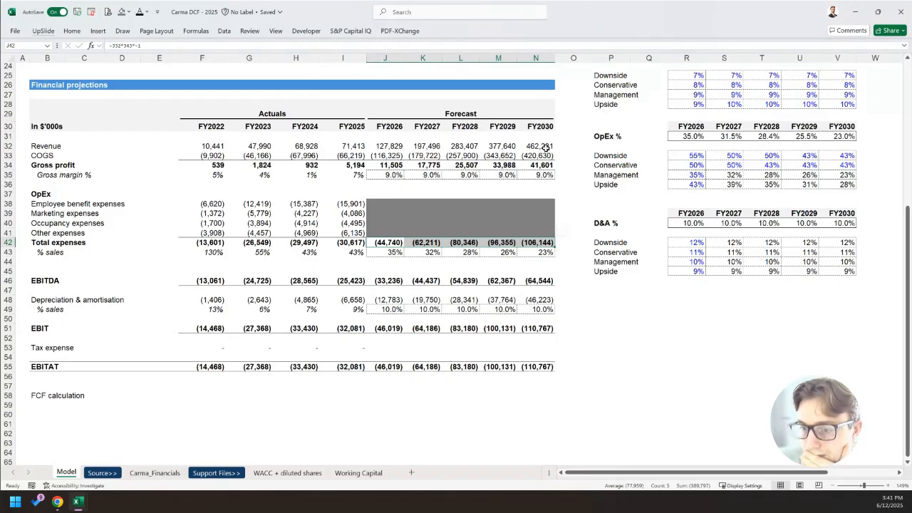
pyautogui.moveTo(543, 165); pyautogui.dragTo(377, 166)
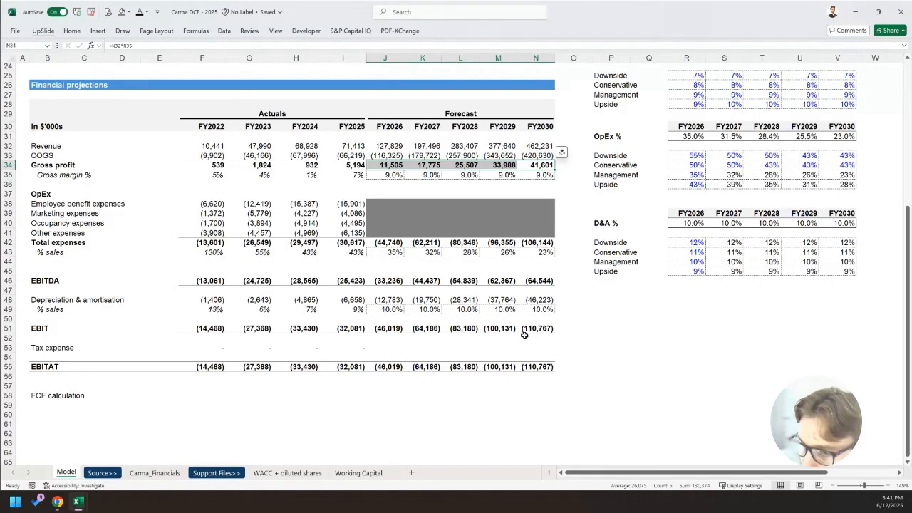
# Clear the FY2026 to FY2030 % sales cells beneath total expenses.
pyautogui.click(400, 253)
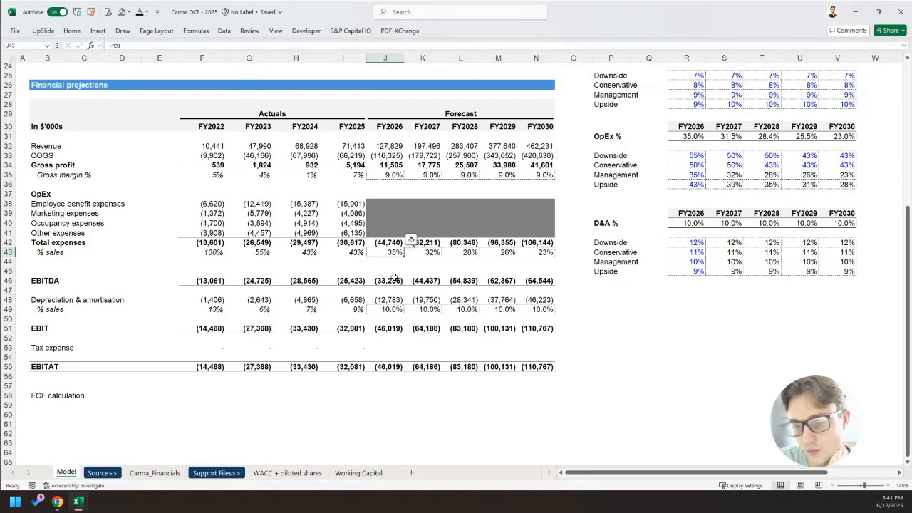
pyautogui.keyDown('shift'); pyautogui.click(534, 249); pyautogui.keyUp('shift')
pyautogui.press('Delete')
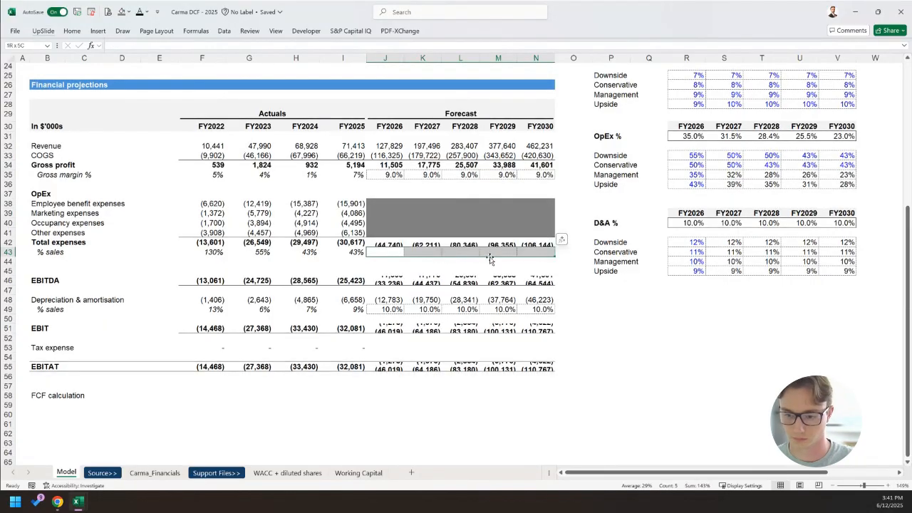
pyautogui.write('=')
pyautogui.press('Left')
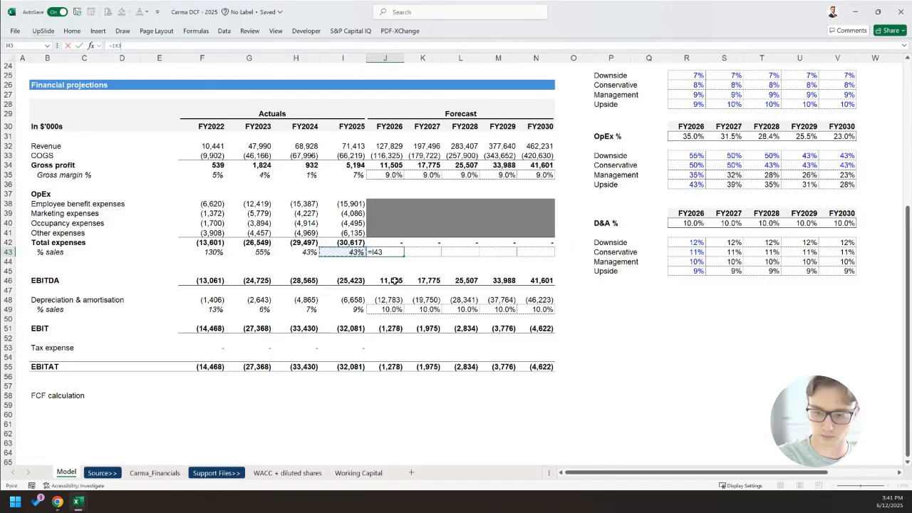
pyautogui.press('Up')
pyautogui.write('*(1+')
pyautogui.write('5%)')
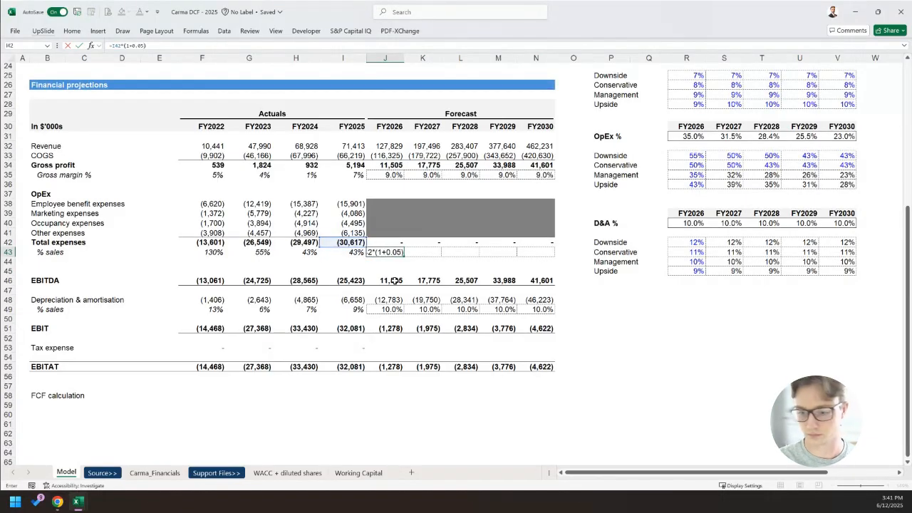
pyautogui.press('Return')
pyautogui.hotkey('ctrl', 'z')
# Enter 5% as the FY2026 rate in the % sales row beneath total expenses.
pyautogui.press('Up')
pyautogui.press('Down')
pyautogui.write('5%')
pyautogui.press('Up')
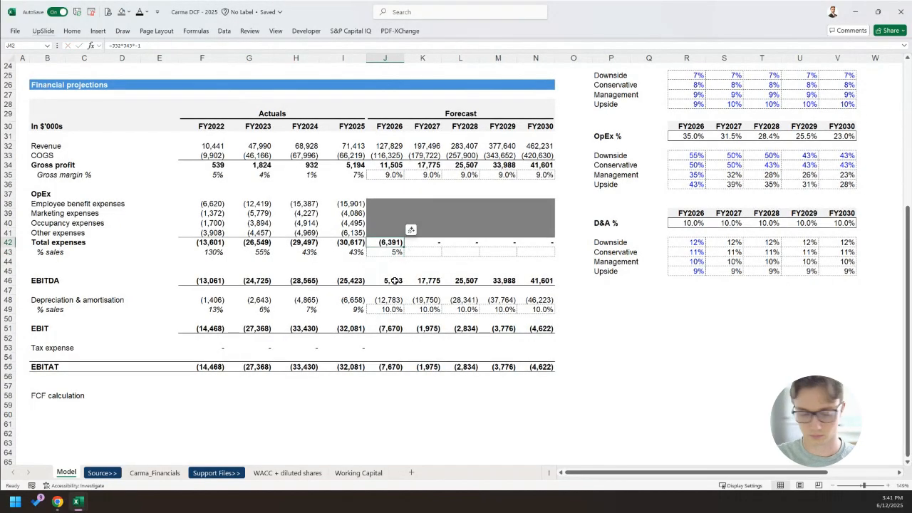
# Calculate FY2026 total expenses as FY2025 total expenses times one plus the rate beneath, =I42*(1+J43).
pyautogui.write('=')
pyautogui.press('Left')
pyautogui.write('*')
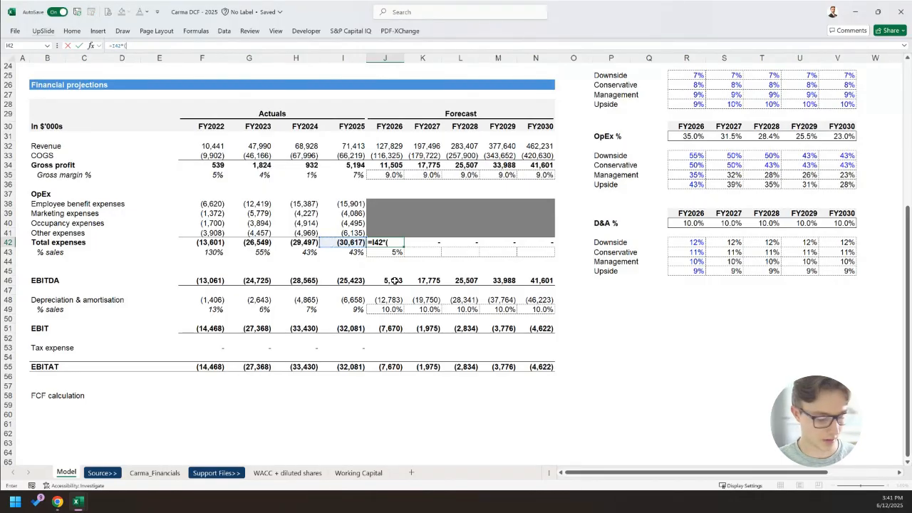
pyautogui.write('(1+')
pyautogui.press('Down')
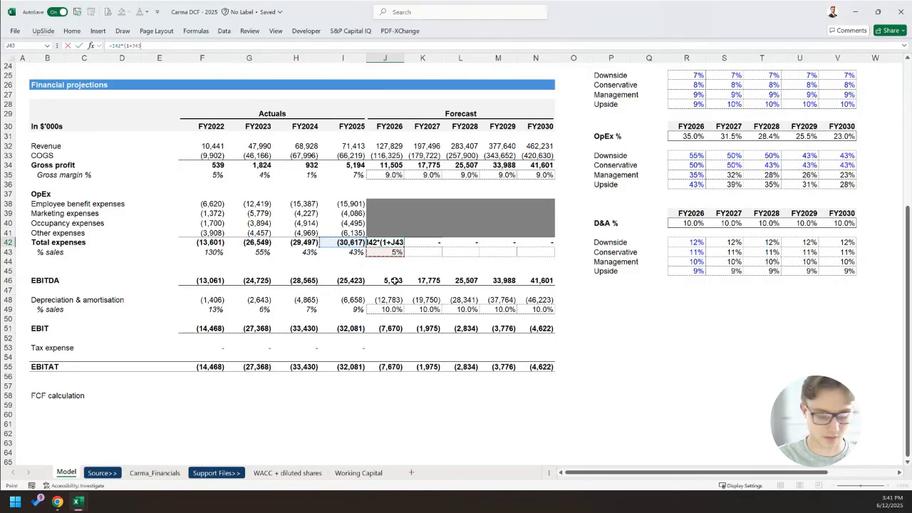
pyautogui.write(')')
pyautogui.press('Return')
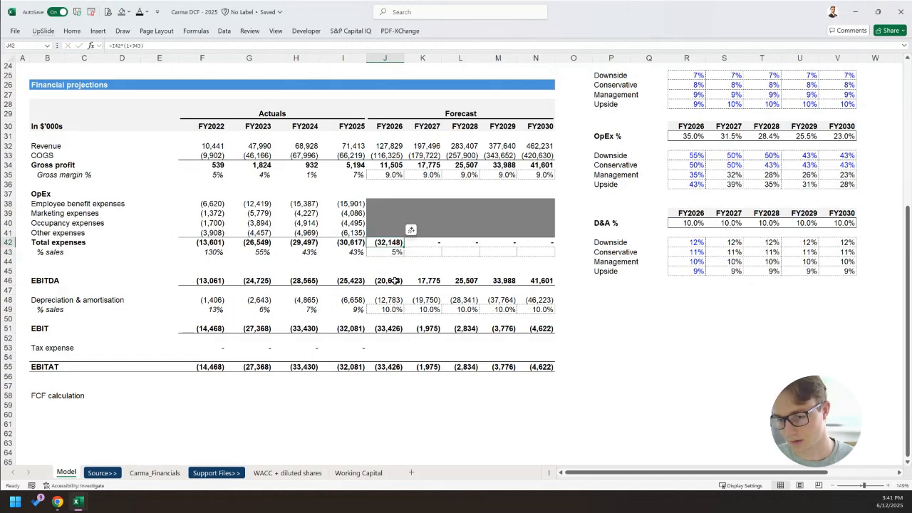
# Fill the 5% rate beneath total expenses across the remaining forecast years.
pyautogui.hotkey('shift', 'Right')
pyautogui.hotkey('shift', 'Right')
pyautogui.hotkey('shift', 'Right')
pyautogui.hotkey('shift', 'Right')
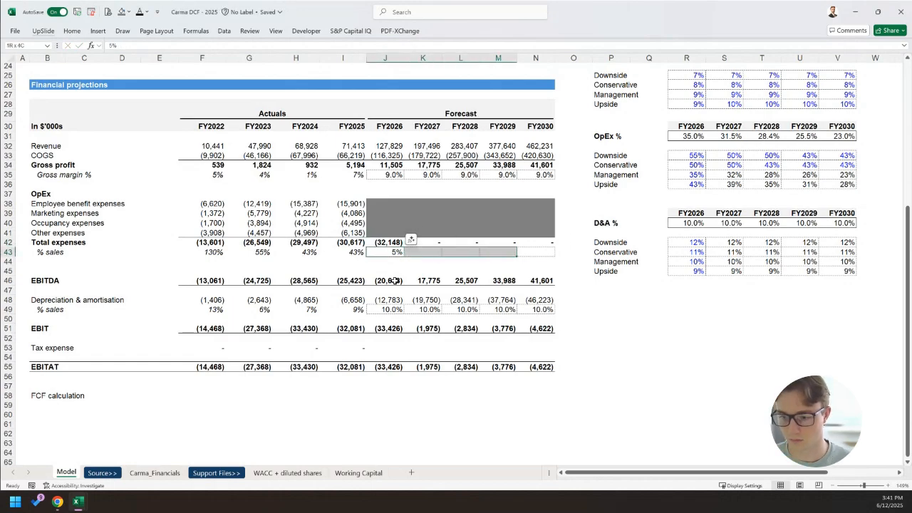
pyautogui.hotkey('ctrl', 'r')
# Fill the FY2026 total expenses growth formula across to FY2030.
pyautogui.press('Left')
pyautogui.press('Right')
pyautogui.press('Up')
pyautogui.hotkey('shift', 'Right')
pyautogui.hotkey('shift', 'Right')
pyautogui.hotkey('shift', 'Right')
pyautogui.hotkey('shift', 'Right')
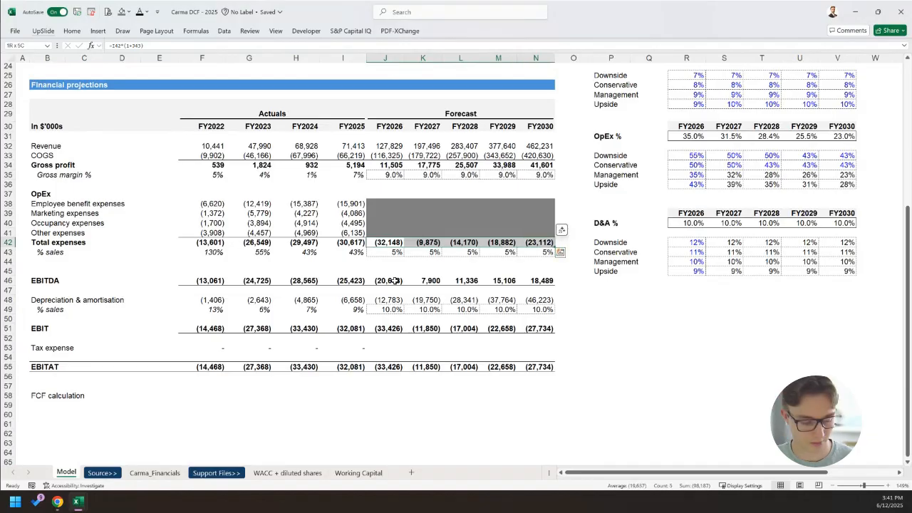
pyautogui.hotkey('ctrl', 'r')
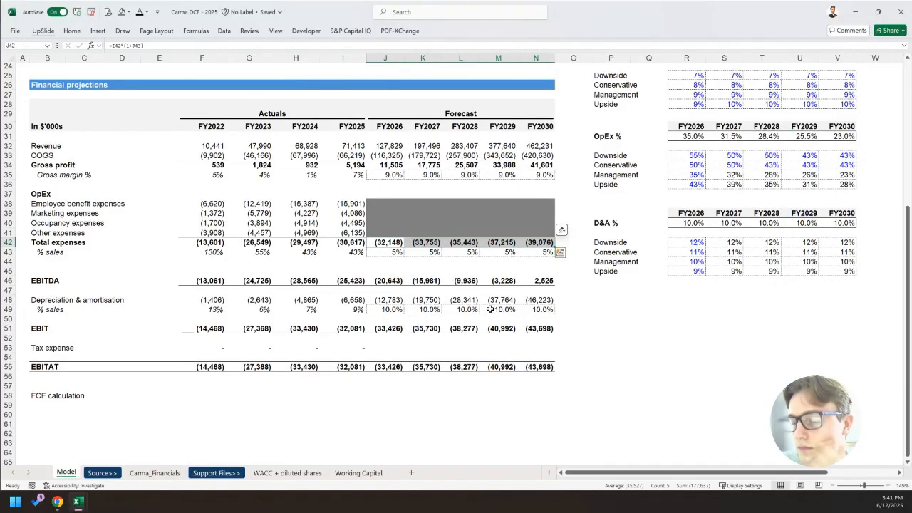
# Enter 0 as the FY2026 tax expense.
pyautogui.scroll(-1, 613, 391)
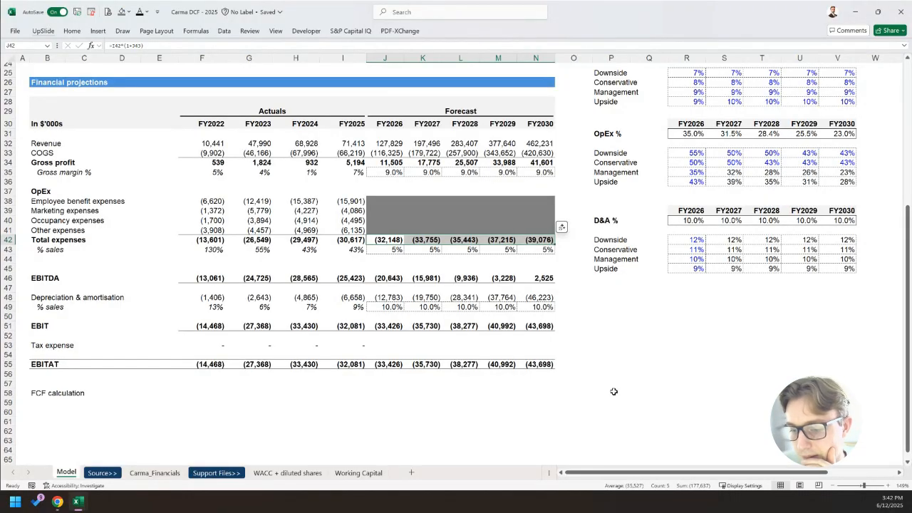
pyautogui.click(391, 346)
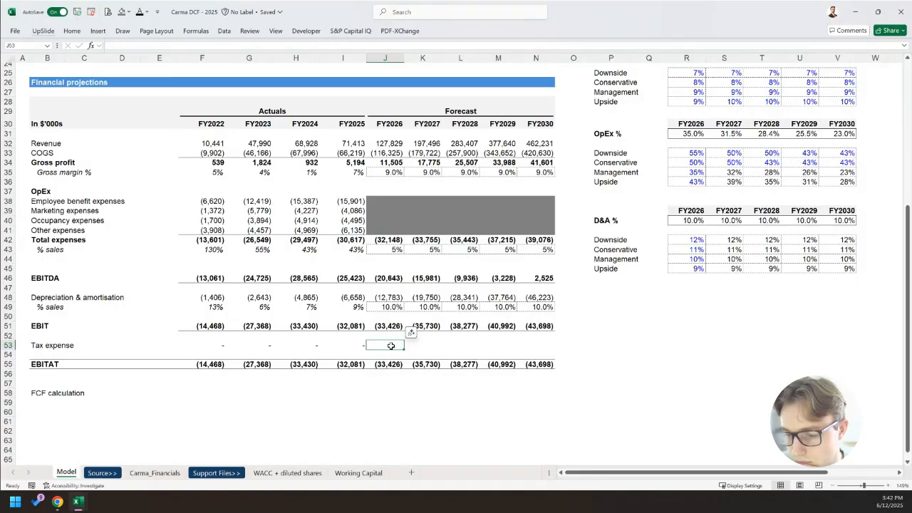
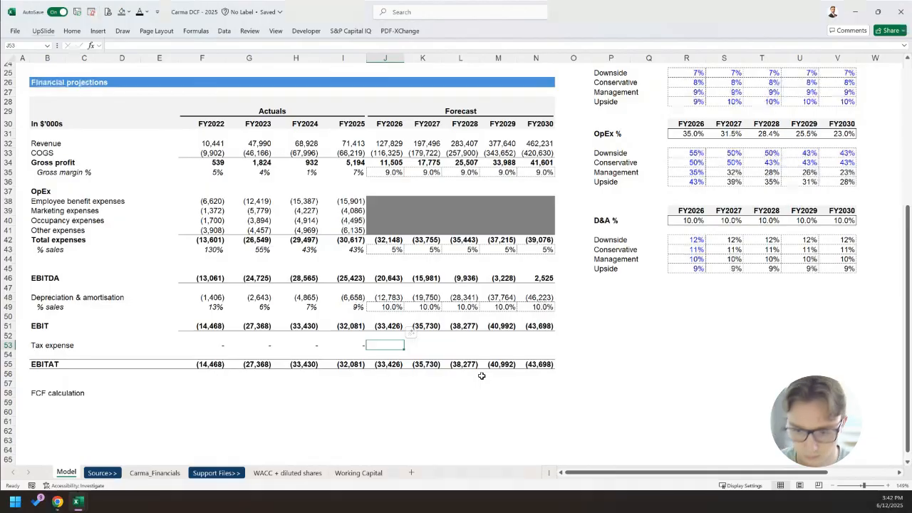
pyautogui.write('0')
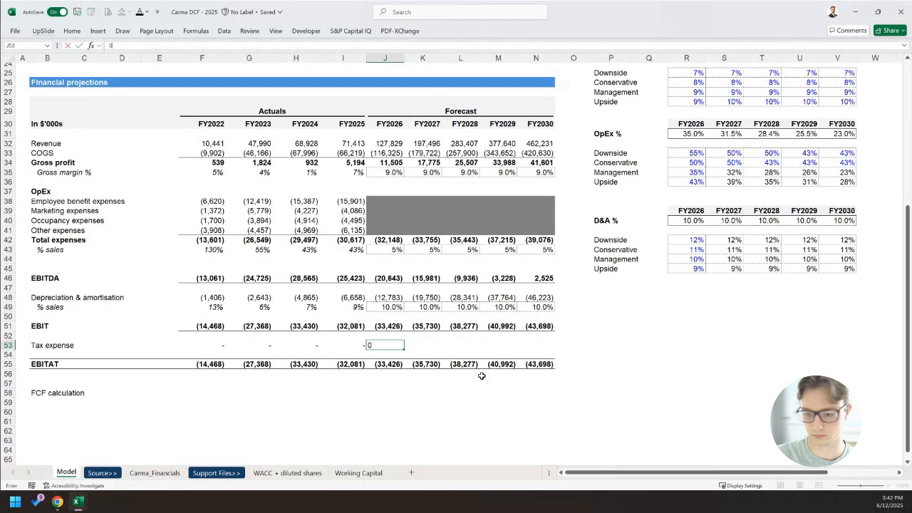
# Apply all borders in the dotted line style to the FY2026 to FY2030 tax expense cells.
pyautogui.press('alt')
pyautogui.press('h')
pyautogui.press('b')
pyautogui.press('y')
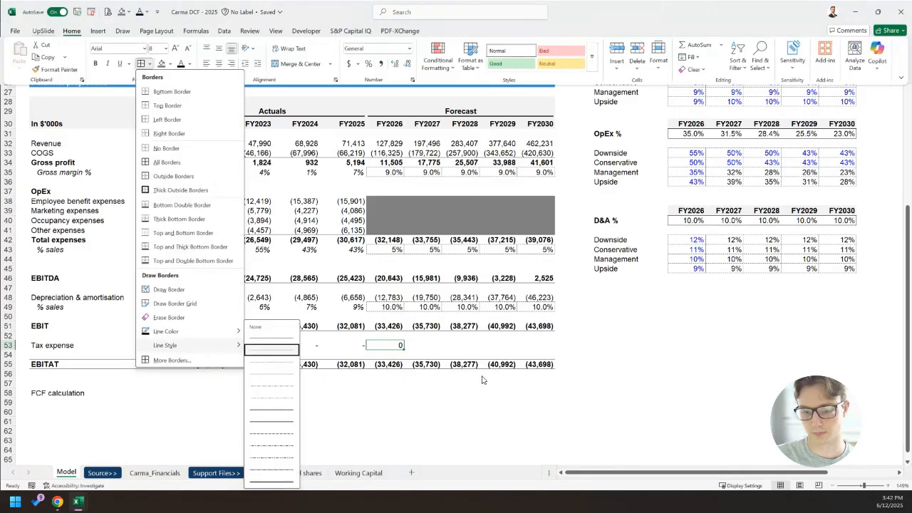
pyautogui.press('Escape')
pyautogui.press('Escape')
pyautogui.press('Escape')
pyautogui.hotkey('shift', 'Right')
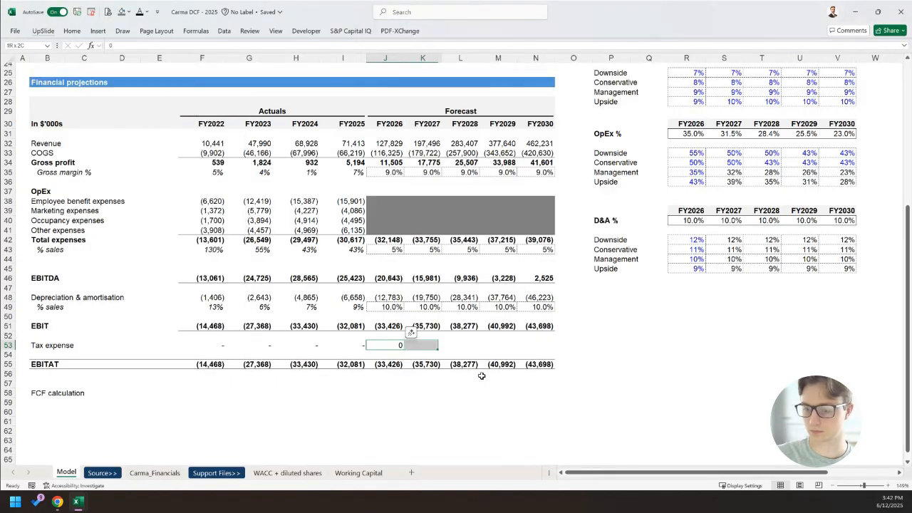
pyautogui.hotkey('shift', 'Right')
pyautogui.hotkey('shift', 'Right')
pyautogui.hotkey('shift', 'Right')
pyautogui.press('alt')
pyautogui.press('h')
pyautogui.press('b')
pyautogui.press('a')
pyautogui.click(490, 379)
# Examine the FY2026 gross profit and COGS formulas against the revenue build and scenario assumptions.
pyautogui.scroll(-1, 493, 351)
pyautogui.scroll(-1, 493, 350)
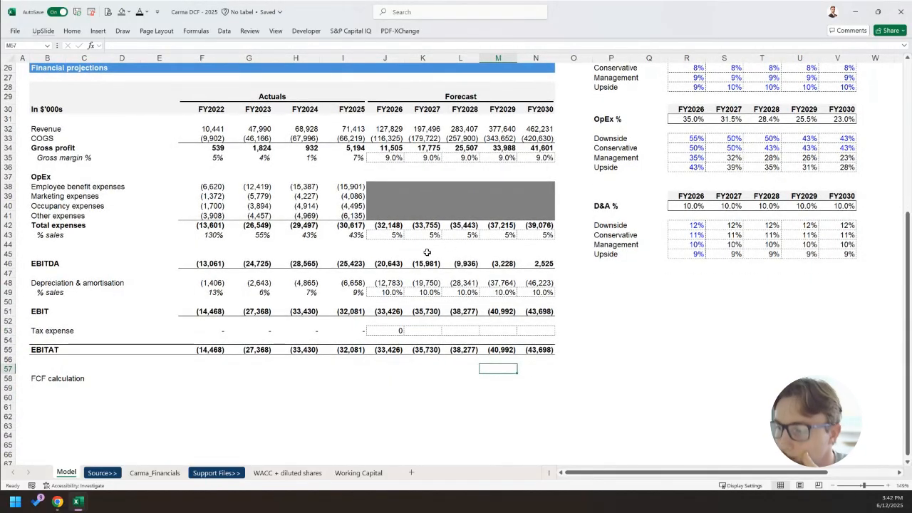
pyautogui.click(396, 147)
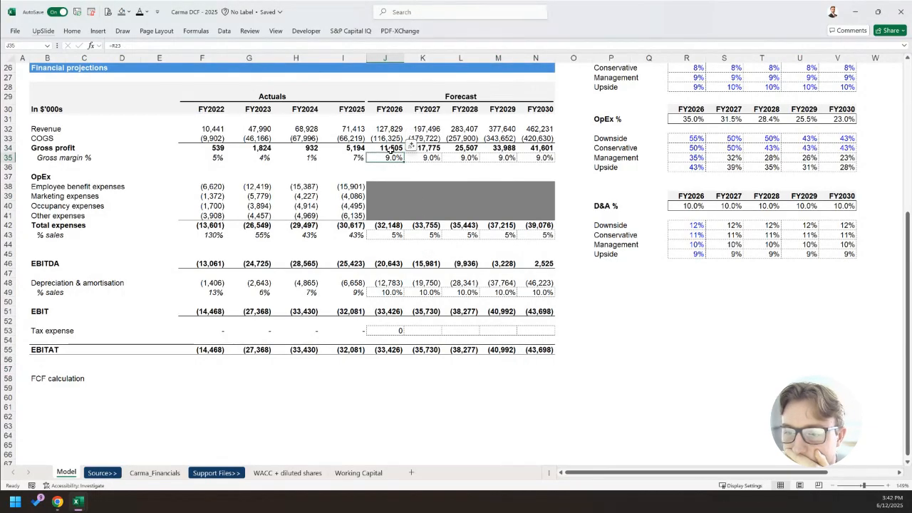
pyautogui.click(392, 136)
pyautogui.scroll(5, 438, 201)
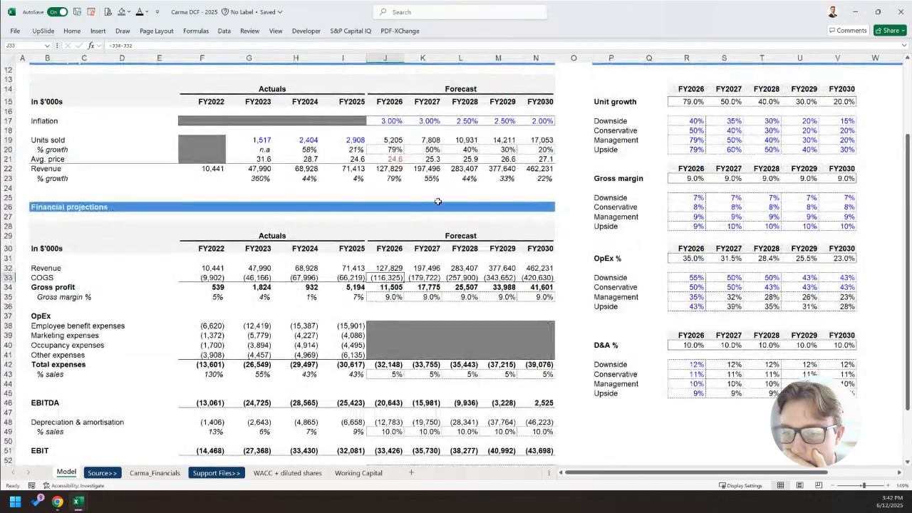
# Examine the FY2026 to FY2029 revenue growth alongside the financial projections and scenario assumptions.
pyautogui.scroll(-1, 437, 201)
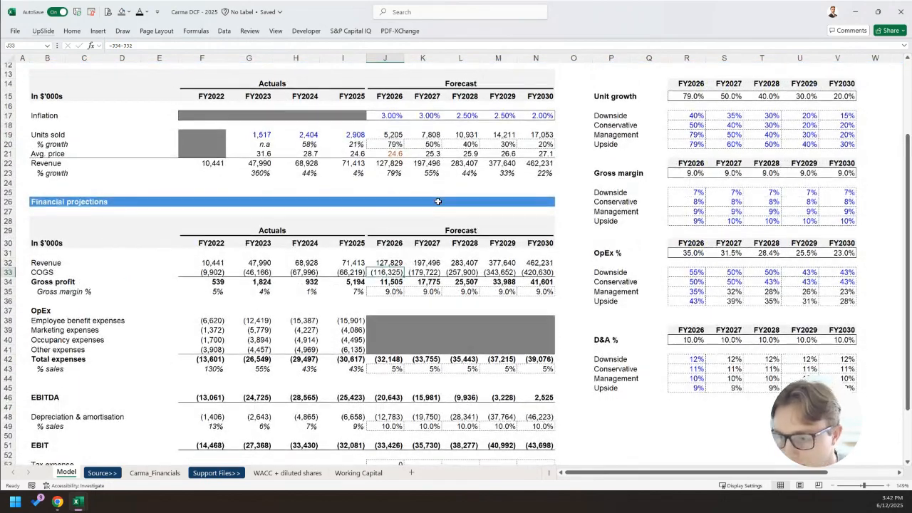
pyautogui.scroll(-1, 437, 202)
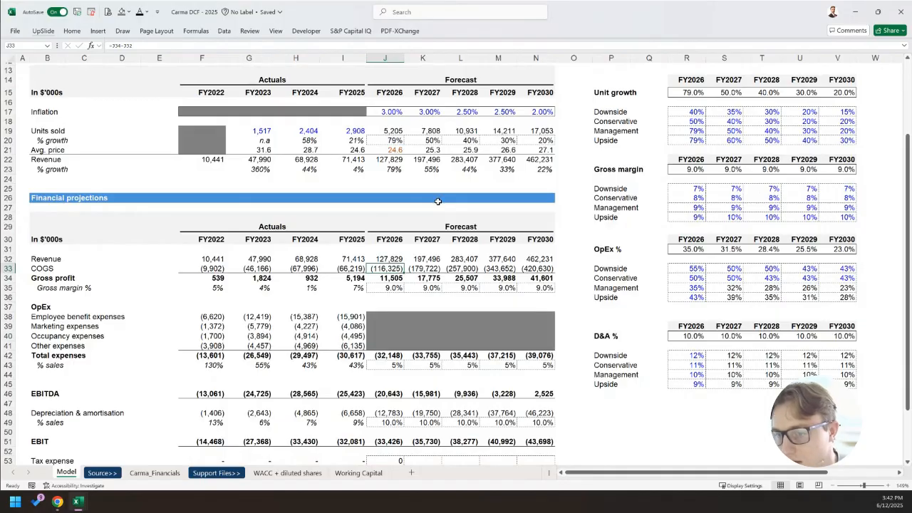
pyautogui.scroll(-1, 437, 202)
pyautogui.click(395, 158)
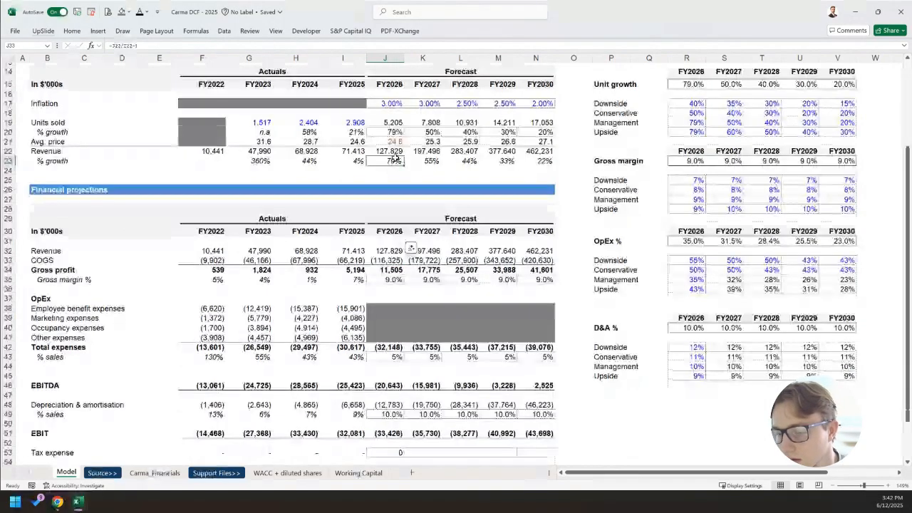
pyautogui.moveTo(396, 158); pyautogui.dragTo(499, 162)
pyautogui.scroll(-1, 496, 187)
pyautogui.scroll(1, 661, 205)
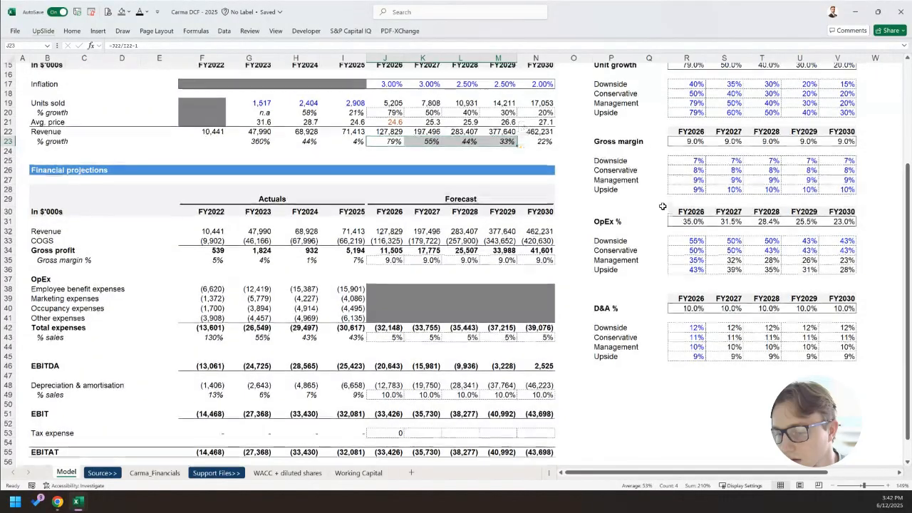
pyautogui.scroll(1, 702, 155)
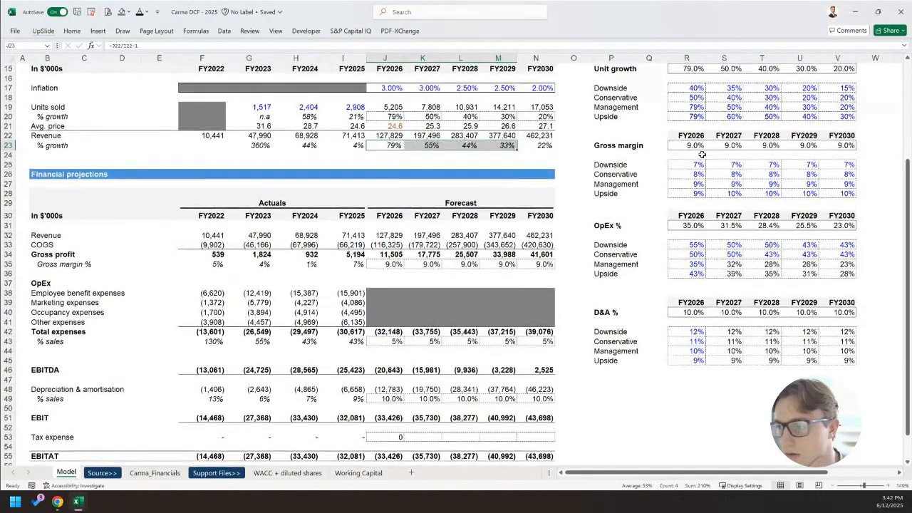
# Set the Management scenario's FY2027 unit growth to 60% and review its effect on the projections.
pyautogui.click(733, 106)
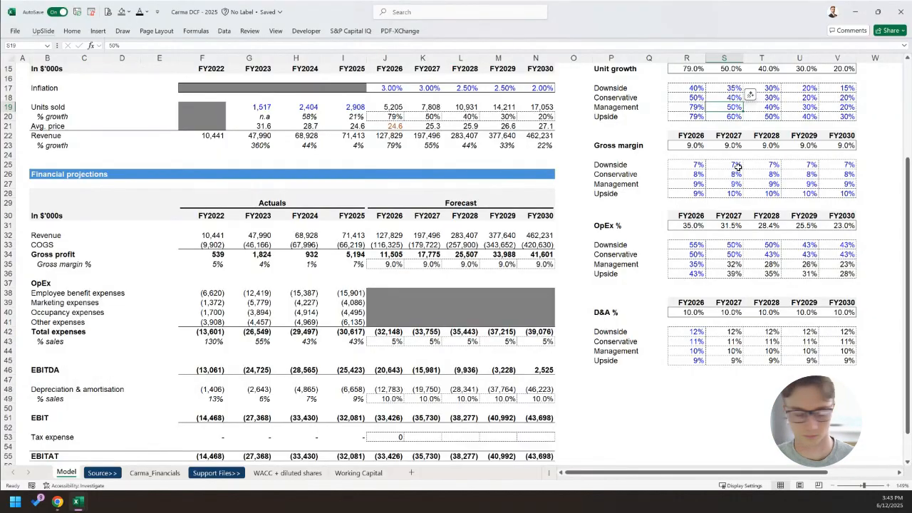
pyautogui.write('60')
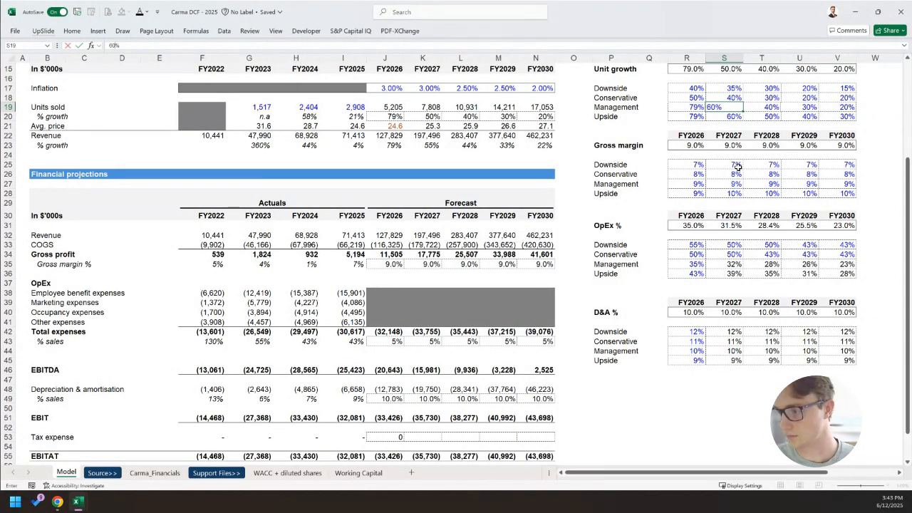
pyautogui.press('Tab')
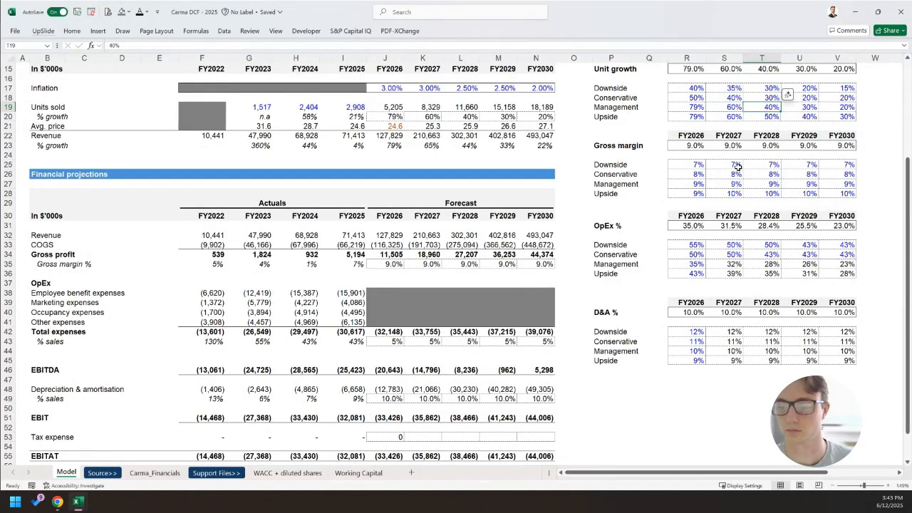
pyautogui.scroll(-1, 699, 206)
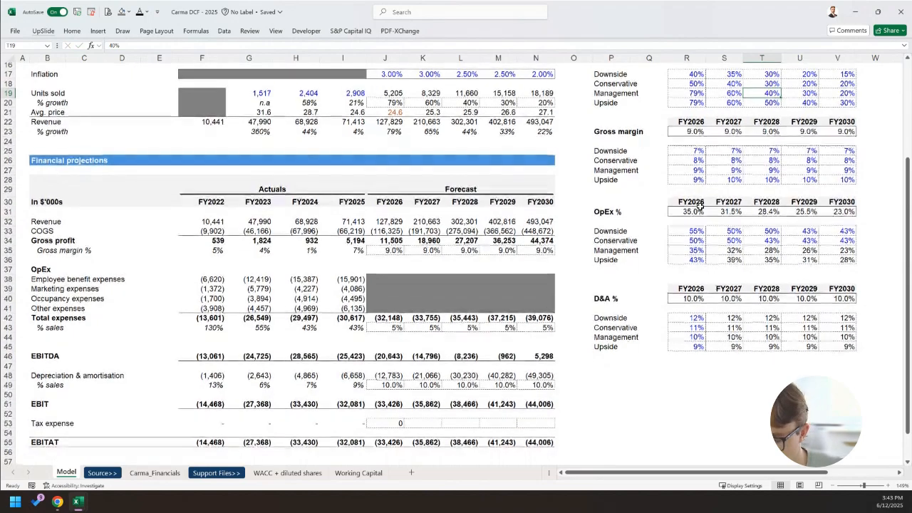
pyautogui.scroll(2, 723, 173)
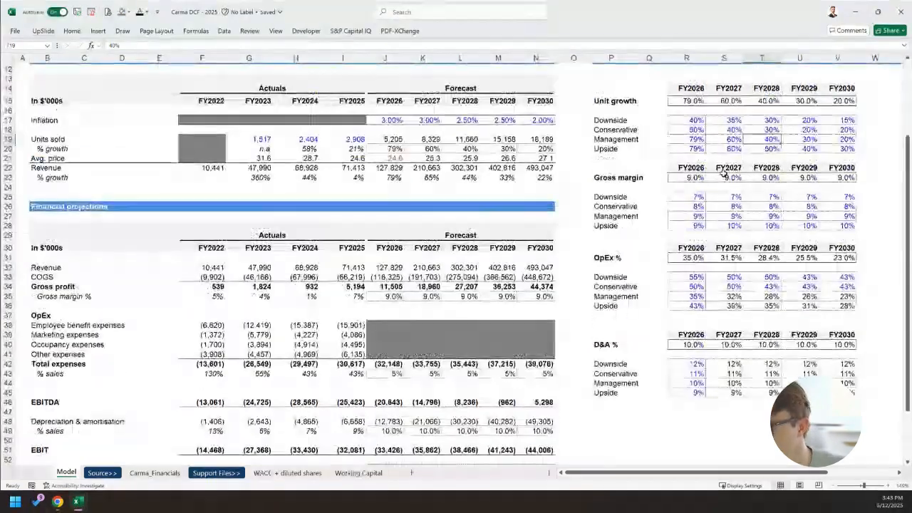
# Set the Management scenario's unit growth to 70% for FY2027 and 65% for FY2028.
pyautogui.click(732, 140)
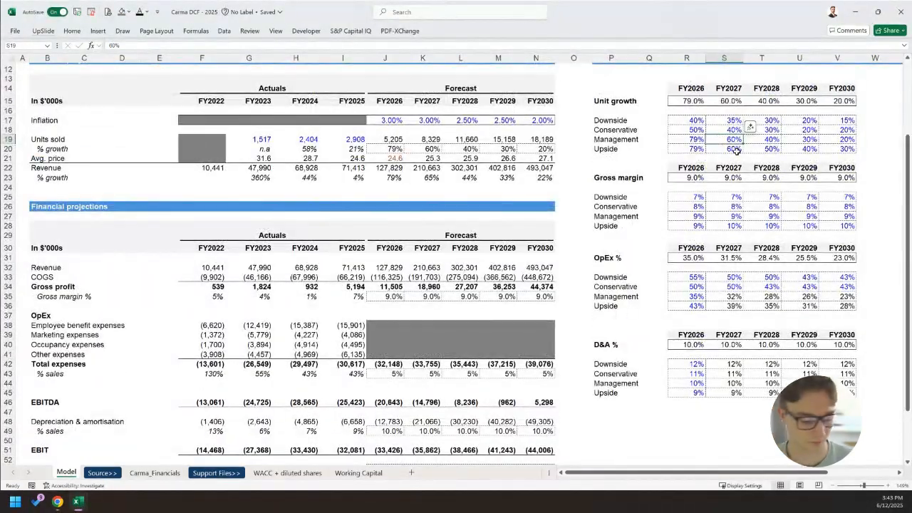
pyautogui.write('70')
pyautogui.write('60')
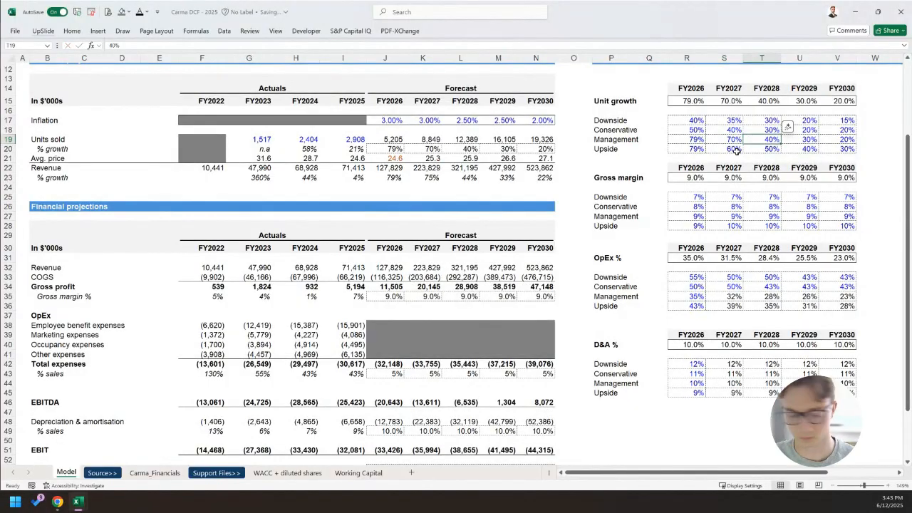
pyautogui.hotkey('ctrl', 'Return')
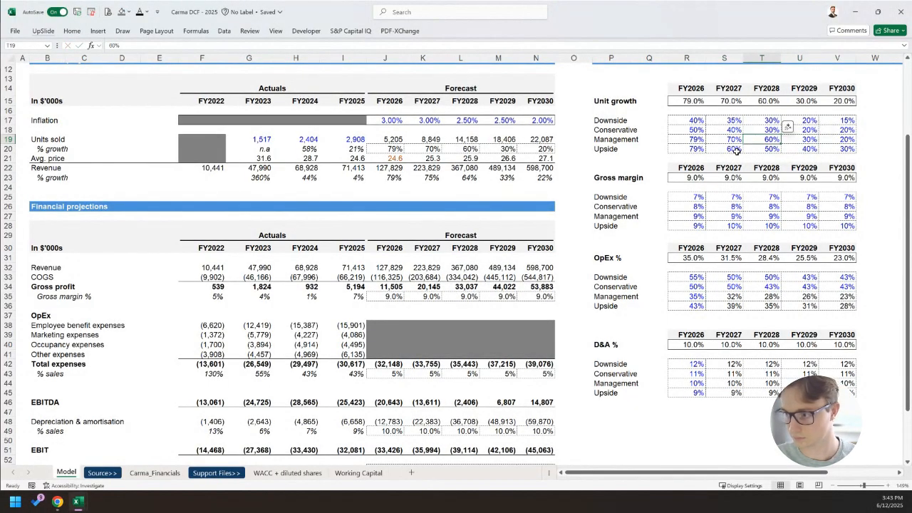
pyautogui.write('65')
pyautogui.press('Tab')
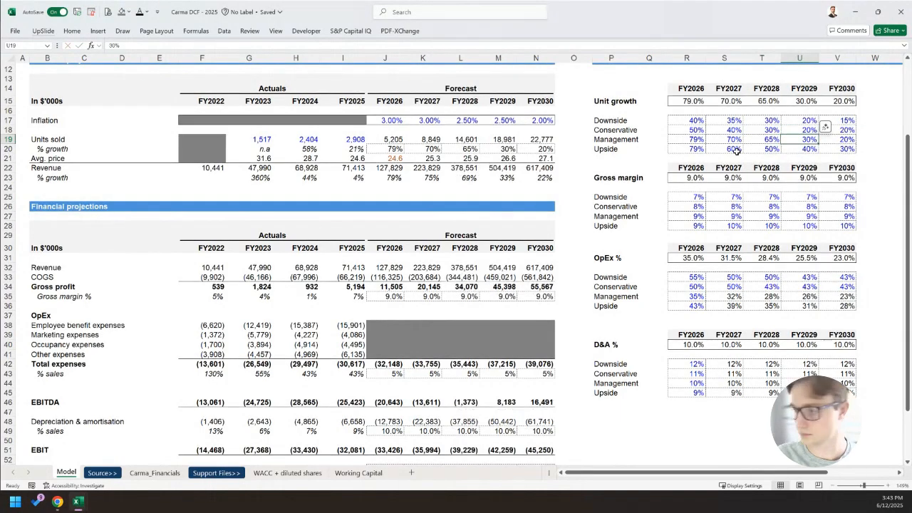
# Set the Management scenario's unit growth to 60% for FY2029 and 55% for FY2030.
pyautogui.write('60')
pyautogui.press('Tab')
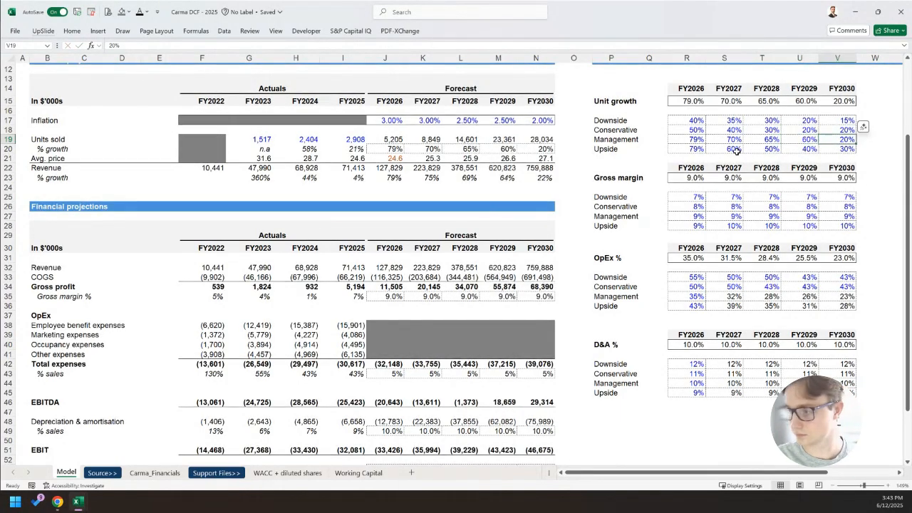
pyautogui.write('66')
pyautogui.hotkey('ctrl', 'Return')
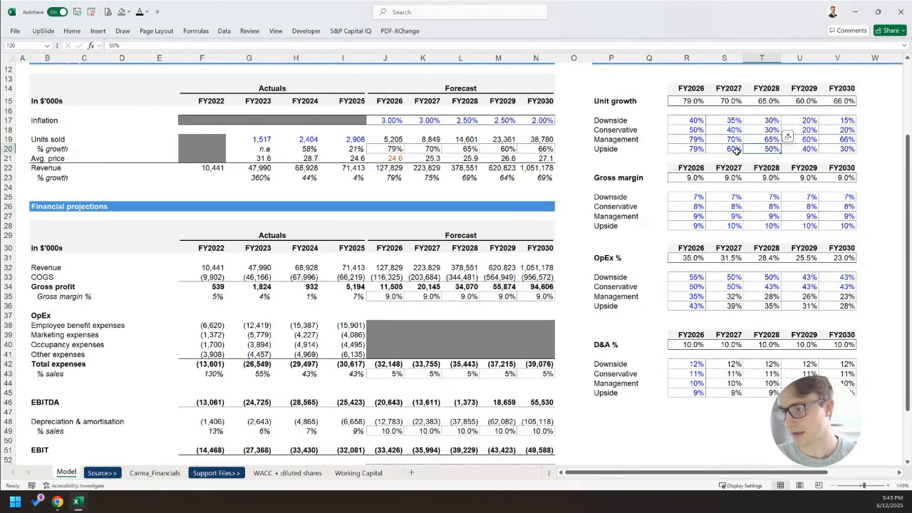
pyautogui.write('55')
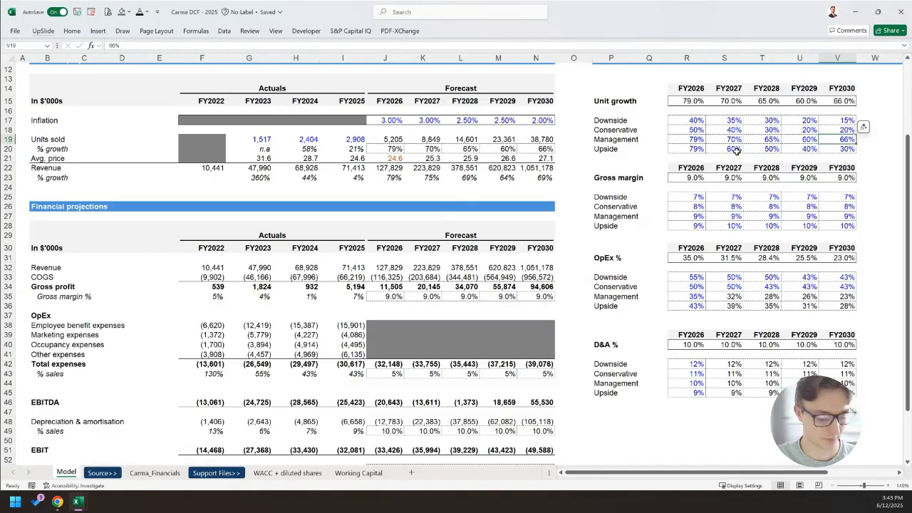
pyautogui.hotkey('shift', 'Tab')
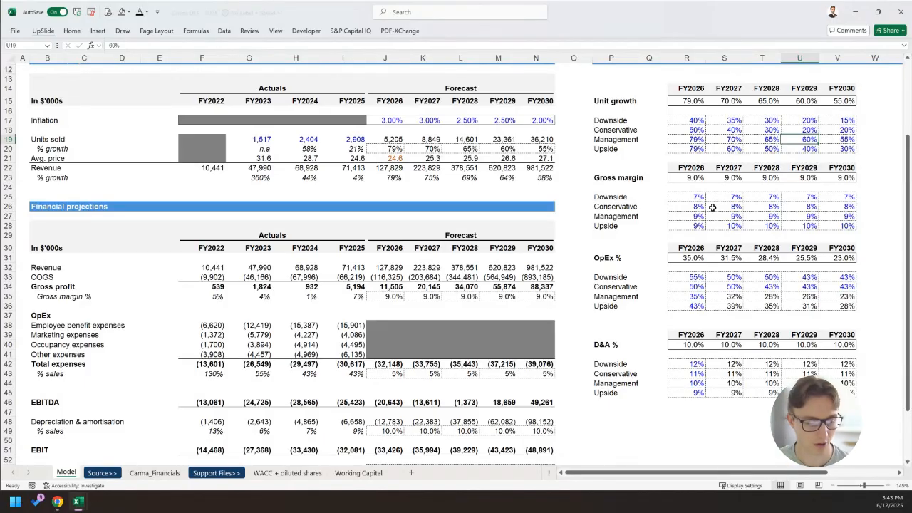
# Review the FY2025 units sold and the FY2026 unit growth formula against the resulting projections.
pyautogui.scroll(1, 534, 245)
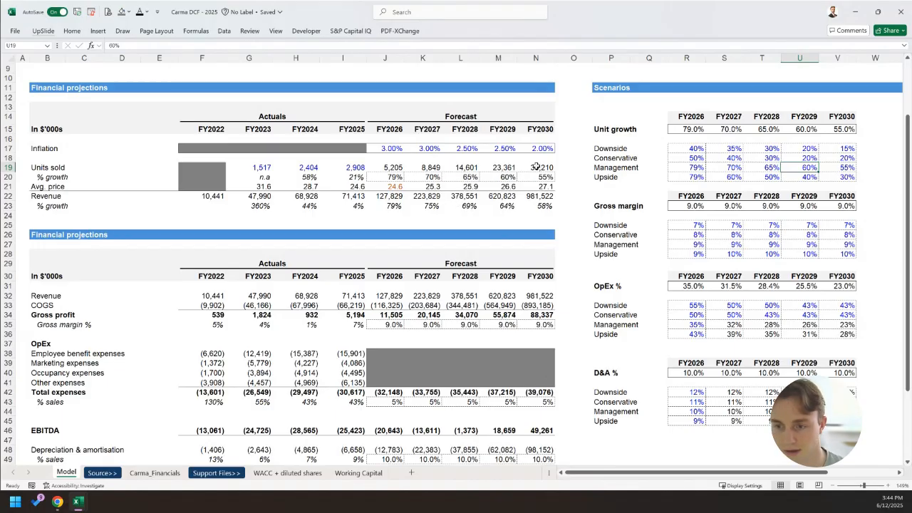
pyautogui.click(349, 168)
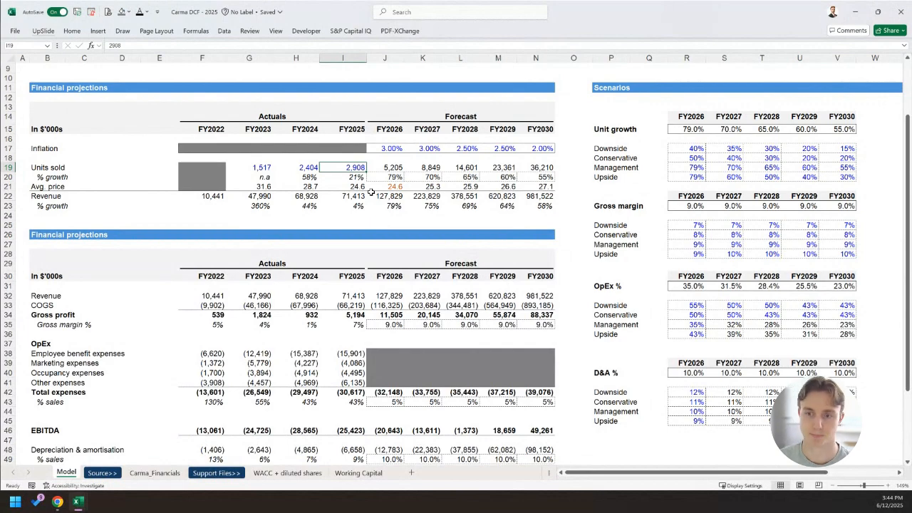
pyautogui.moveTo(338, 172); pyautogui.dragTo(342, 162)
pyautogui.hotkey('ctrl', 'z')
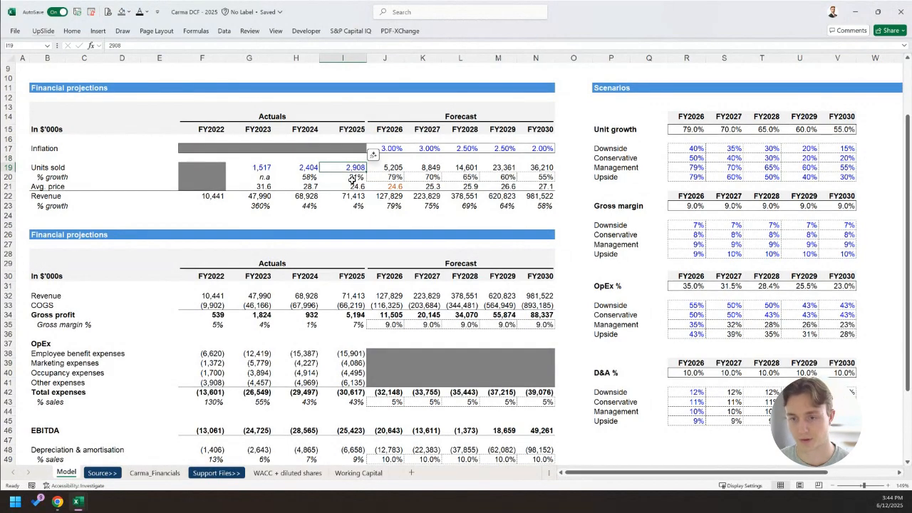
pyautogui.scroll(-2, 355, 175)
pyautogui.scroll(1, 355, 183)
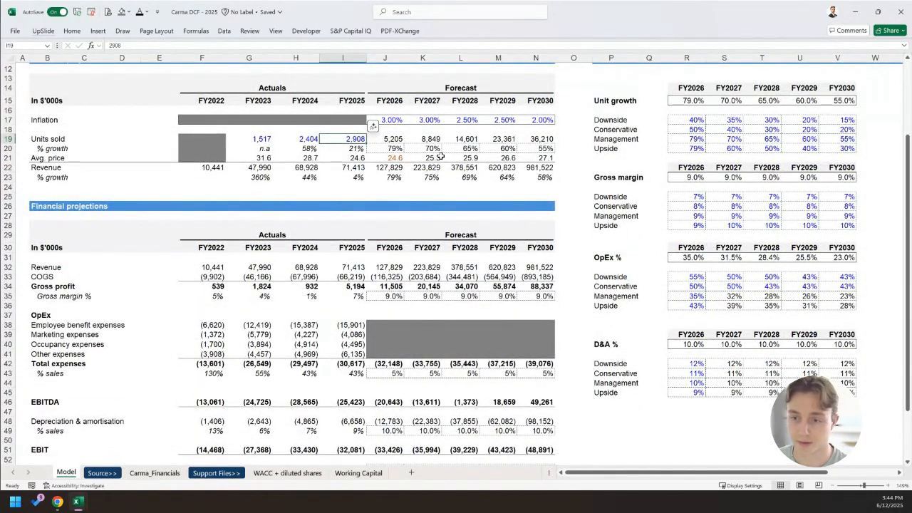
pyautogui.click(395, 148)
pyautogui.scroll(1, 399, 154)
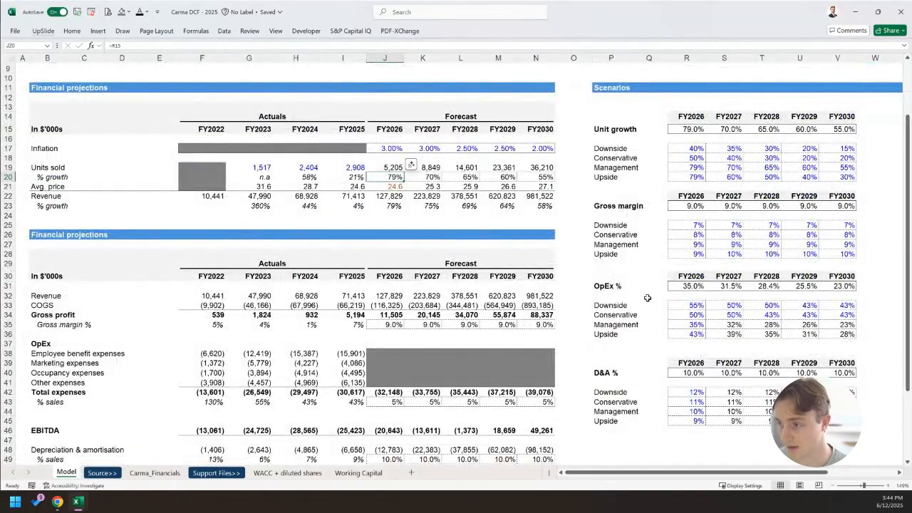
pyautogui.scroll(-2, 648, 299)
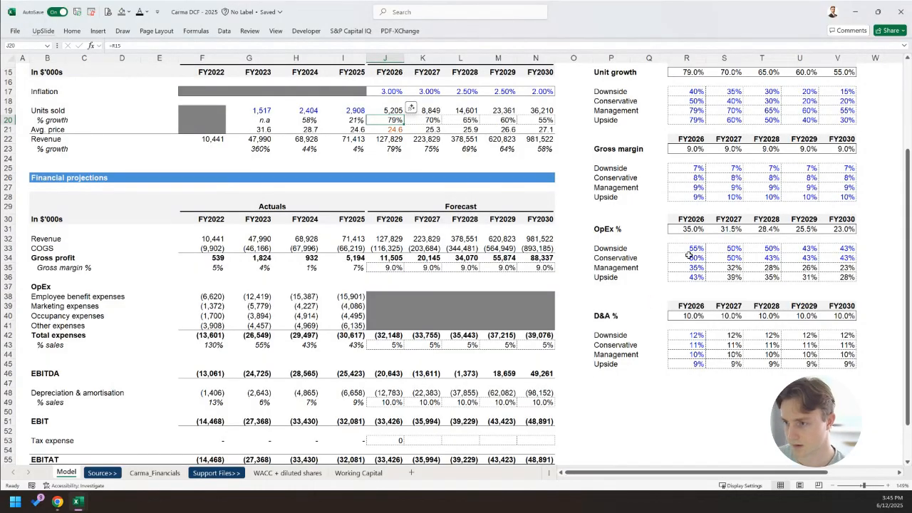
# Compare the Management and Upside unit growth assumptions across the forecast years.
pyautogui.moveTo(724, 110); pyautogui.dragTo(837, 110)
pyautogui.scroll(2, 807, 206)
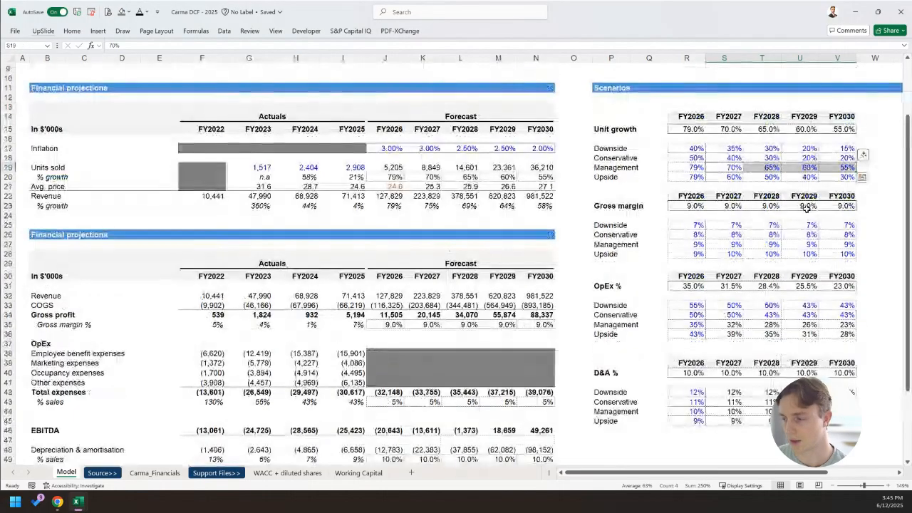
pyautogui.click(722, 178)
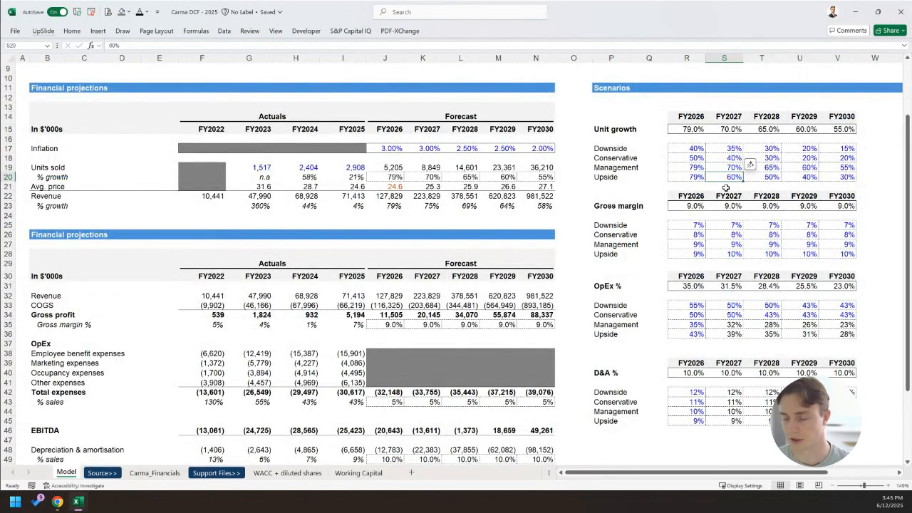
pyautogui.press('Up')
pyautogui.press('Left')
pyautogui.press('Right')
pyautogui.press('Right')
pyautogui.press('Right')
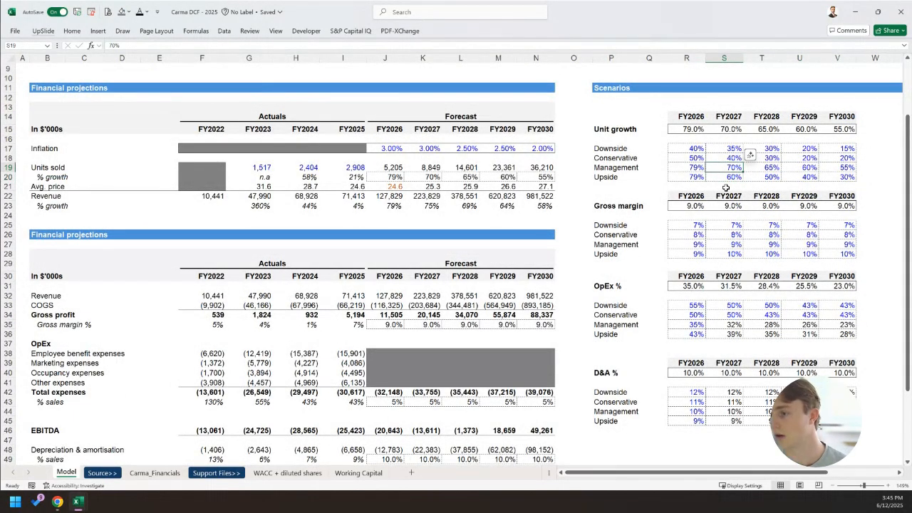
pyautogui.press('Right')
pyautogui.press('Left')
pyautogui.press('Left')
pyautogui.press('Left')
pyautogui.press('Left')
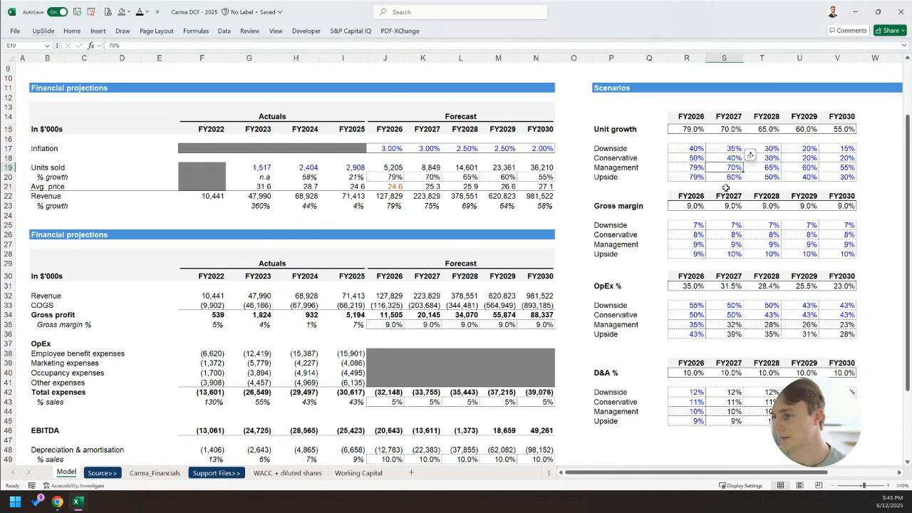
pyautogui.press('Right')
pyautogui.press('Left')
# Copy the Management unit growth rates for FY2027 to FY2030 down into the Upside row.
pyautogui.press('Down')
pyautogui.press('Right')
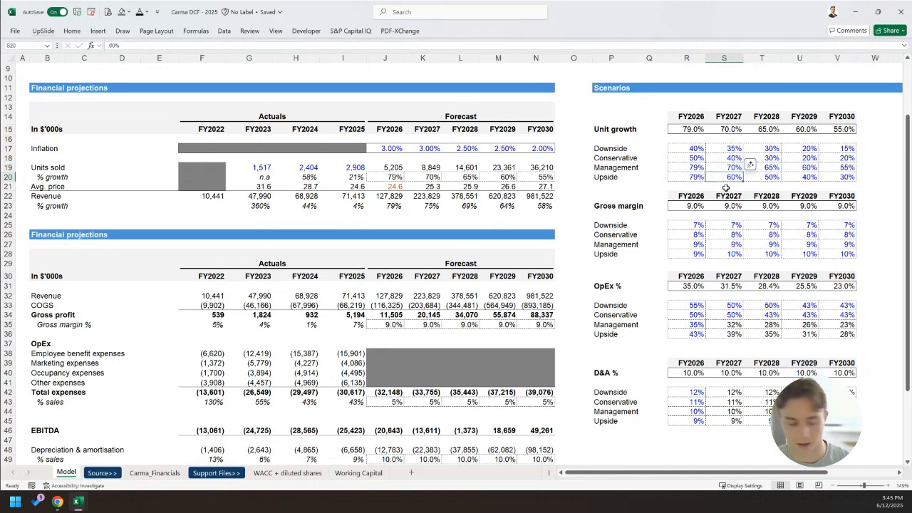
pyautogui.hotkey('shift', 'Right')
pyautogui.hotkey('shift', 'Right')
pyautogui.hotkey('shift', 'Right')
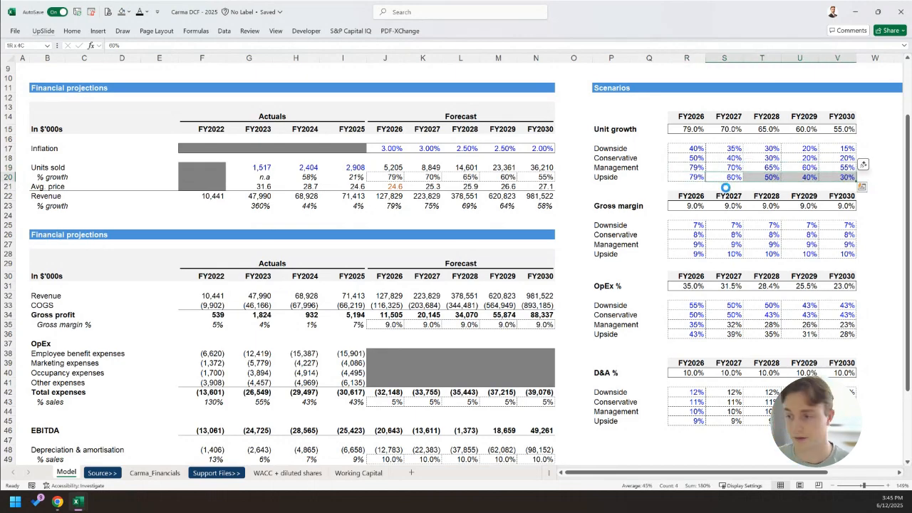
pyautogui.hotkey('ctrl', 'd')
# Set the Upside scenario's unit growth to 75%, 70%, 65% and 60% for FY2027 to FY2030.
pyautogui.press('Left')
pyautogui.press('Right')
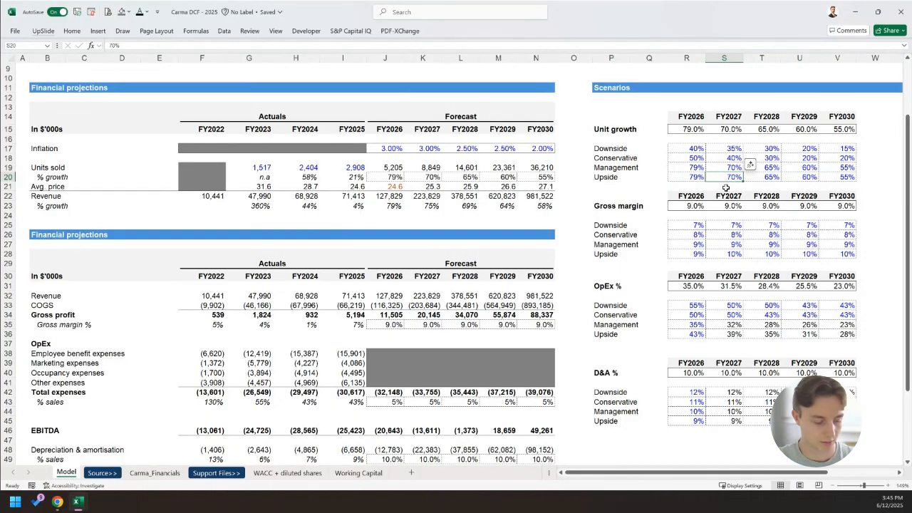
pyautogui.write('75')
pyautogui.press('Right')
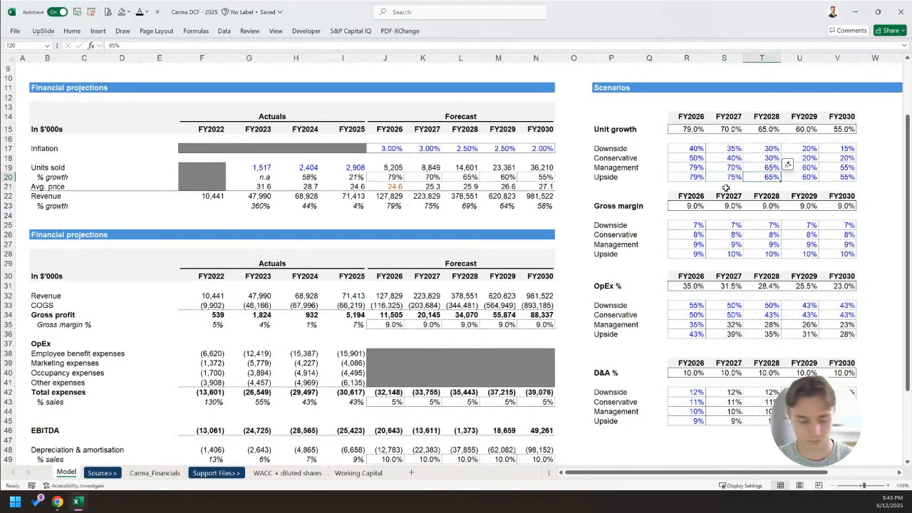
pyautogui.write('70')
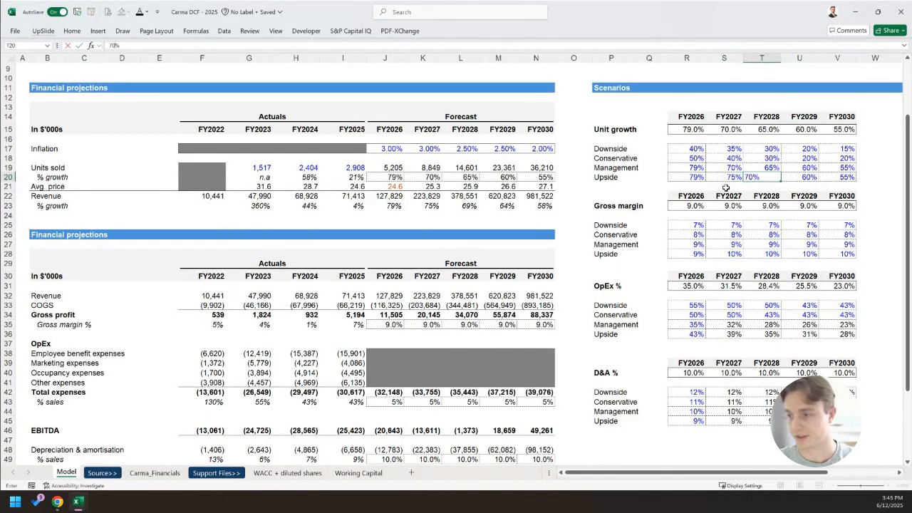
pyautogui.press('Right')
pyautogui.write('65')
pyautogui.press('Right')
pyautogui.write('60')
pyautogui.press('Left')
pyautogui.press('Left')
pyautogui.press('Left')
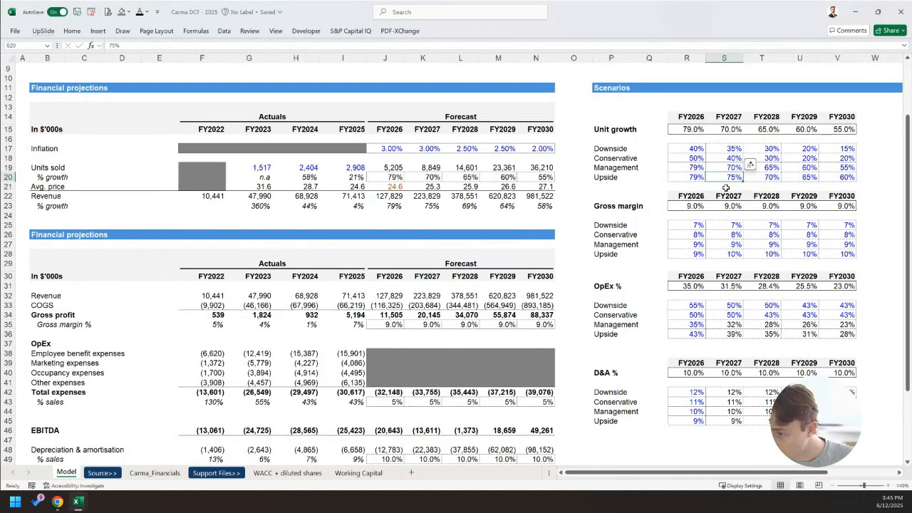
pyautogui.press('Left')
pyautogui.press('Up')
pyautogui.press('Up')
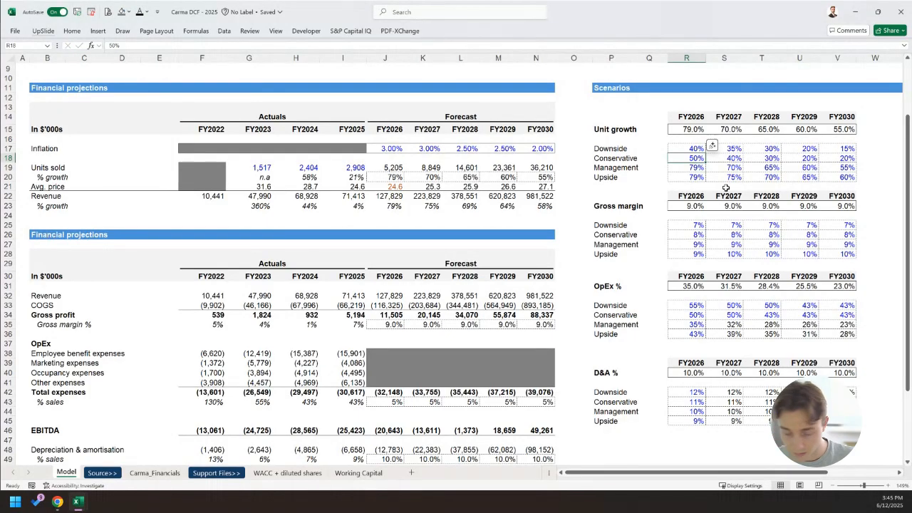
# Set the Conservative scenario's unit growth to 60% for FY2026, 55% for FY2027 and 50% for FY2028 to FY2030.
pyautogui.write('60')
pyautogui.press('Right')
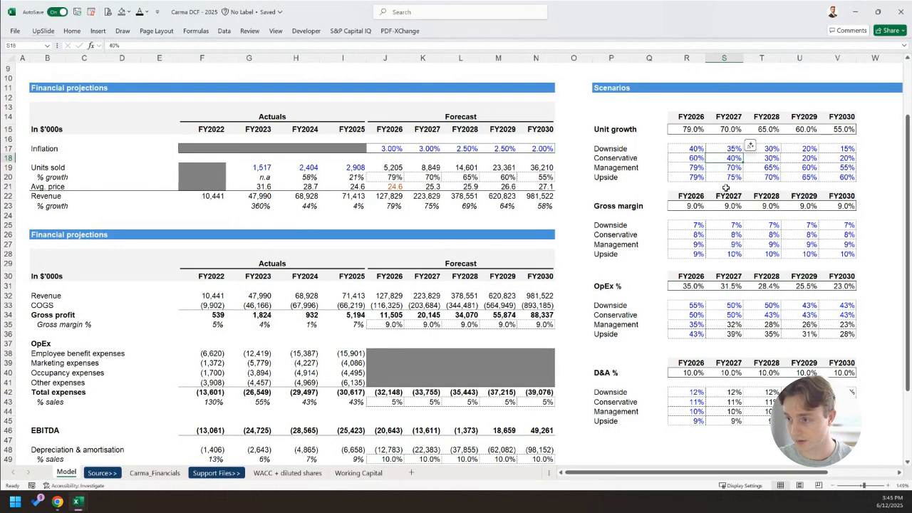
pyautogui.write('55')
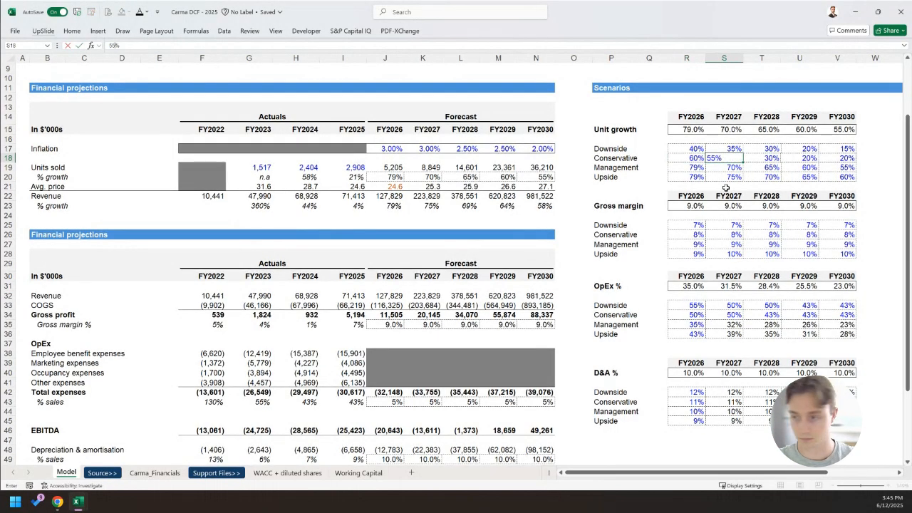
pyautogui.press('Right')
pyautogui.write('50')
pyautogui.press('Right')
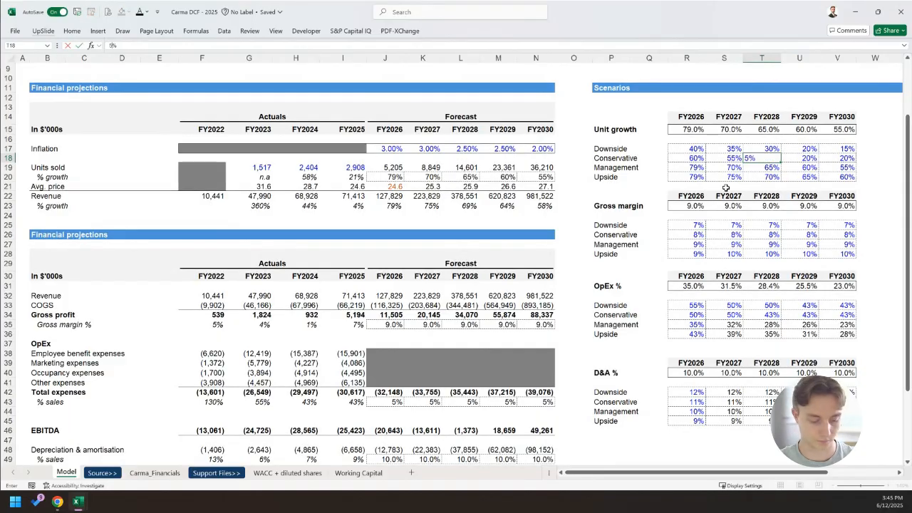
pyautogui.press('Left')
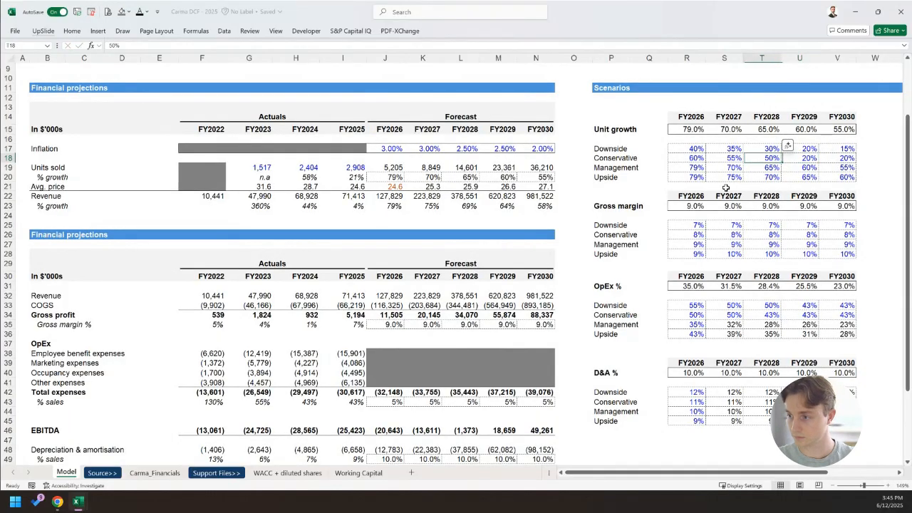
pyautogui.hotkey('shift', 'Right')
pyautogui.hotkey('shift', 'Right')
pyautogui.hotkey('ctrl', 'r')
# Carry the Downside scenario's FY2029 unit growth of 20% over to FY2030.
pyautogui.press('Left')
pyautogui.press('Left')
pyautogui.press('Up')
pyautogui.press('Right')
pyautogui.press('Right')
pyautogui.press('Right')
pyautogui.press('Left')
pyautogui.press('Right')
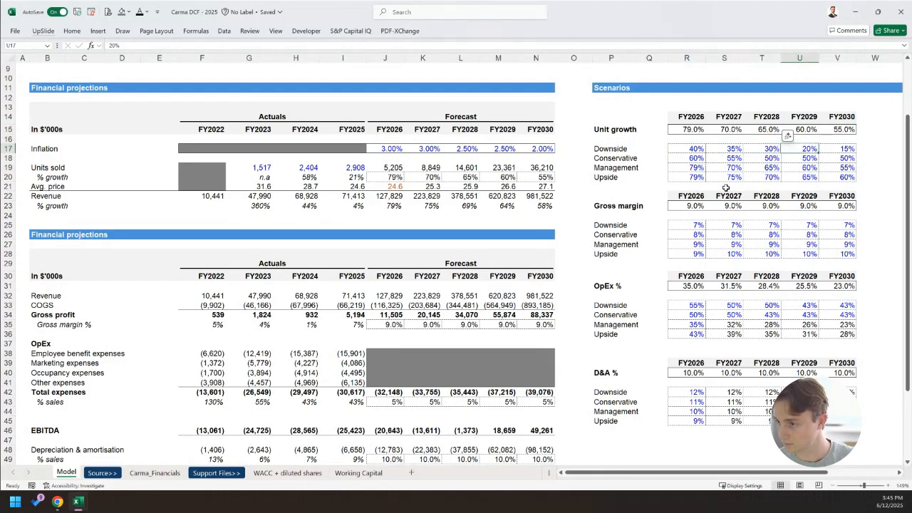
pyautogui.hotkey('shift', 'Right')
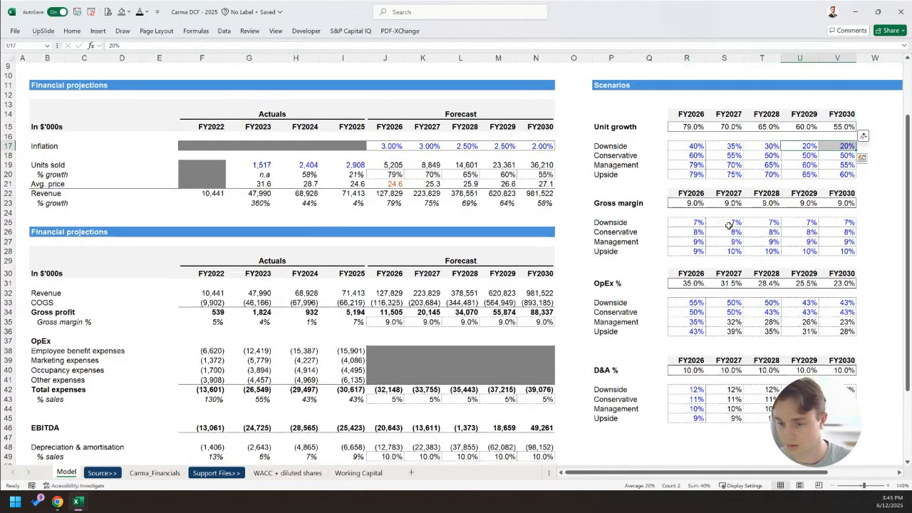
# Clear the D&A percentages for FY2027 to FY2030 in all four scenarios.
pyautogui.scroll(-3, 725, 188)
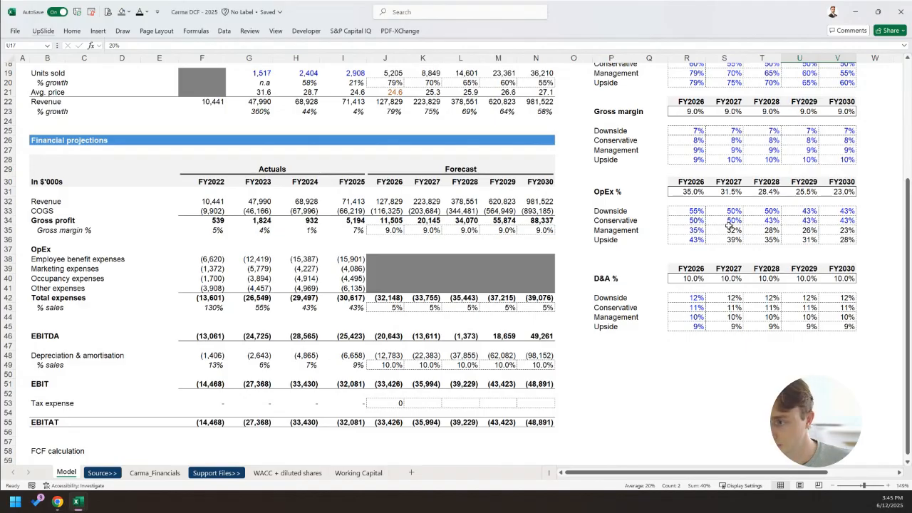
pyautogui.click(731, 160)
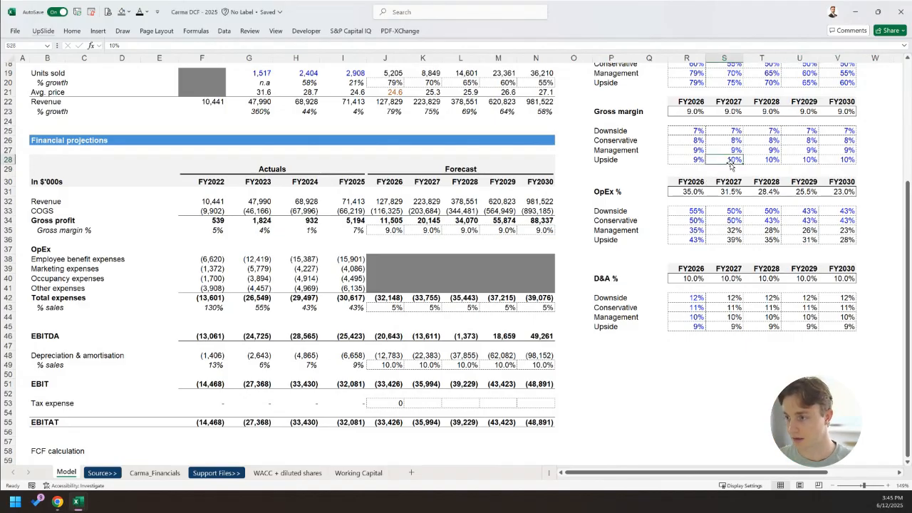
pyautogui.click(731, 309)
pyautogui.press('Down')
pyautogui.press('Down')
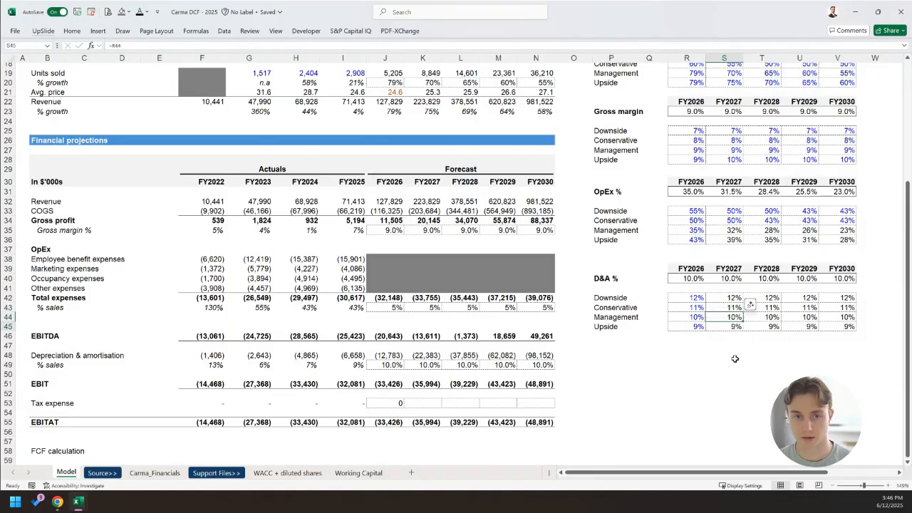
pyautogui.press('Up')
pyautogui.press('Up')
pyautogui.press('Up')
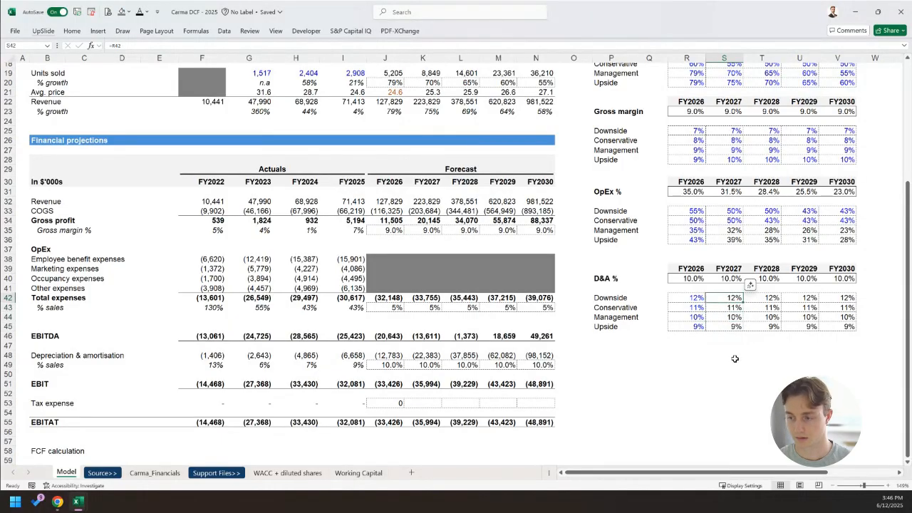
pyautogui.moveTo(736, 328); pyautogui.dragTo(844, 326)
pyautogui.press('Delete')
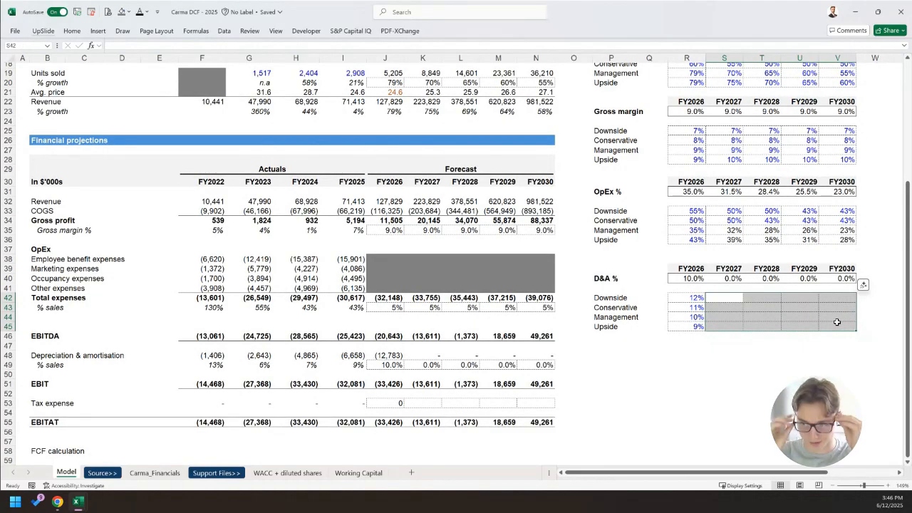
# Enter the formula =R44-1% for the Management scenario's FY2027 D&A percentage.
pyautogui.click(726, 316)
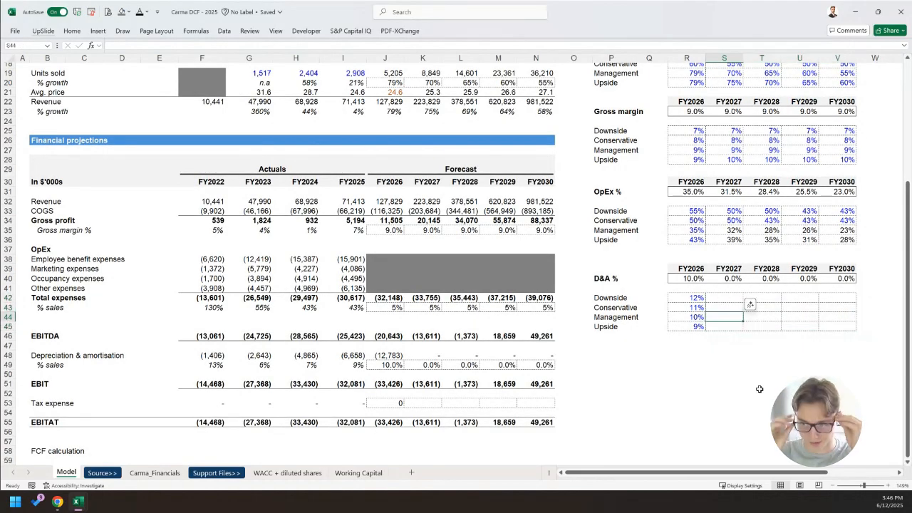
pyautogui.press('Left')
pyautogui.press('Right')
pyautogui.press('Up')
pyautogui.press('Down')
pyautogui.press('Left')
pyautogui.press('Right')
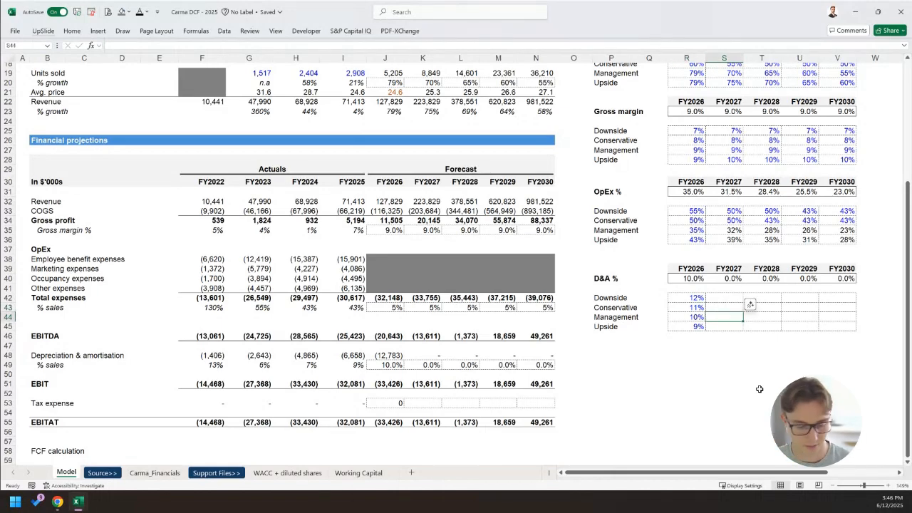
pyautogui.write('=')
pyautogui.press('Left')
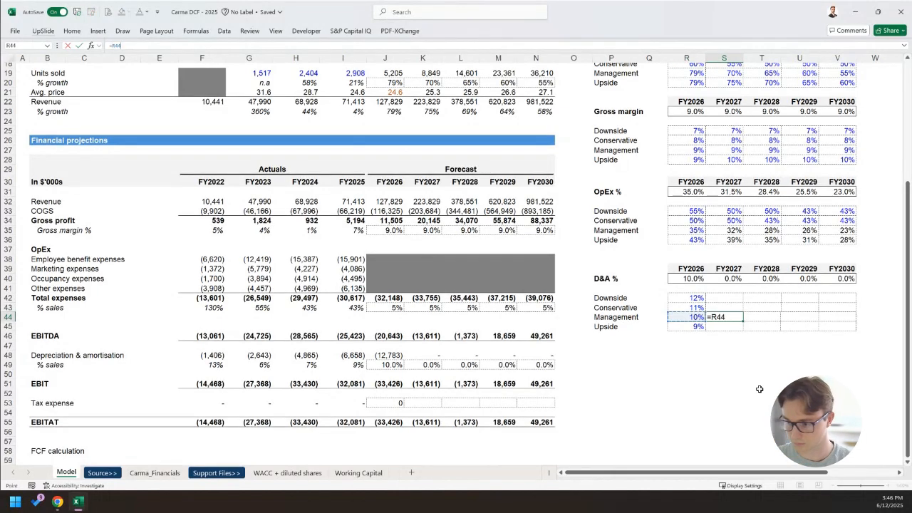
pyautogui.write('-1%')
pyautogui.hotkey('ctrl', 'Return')
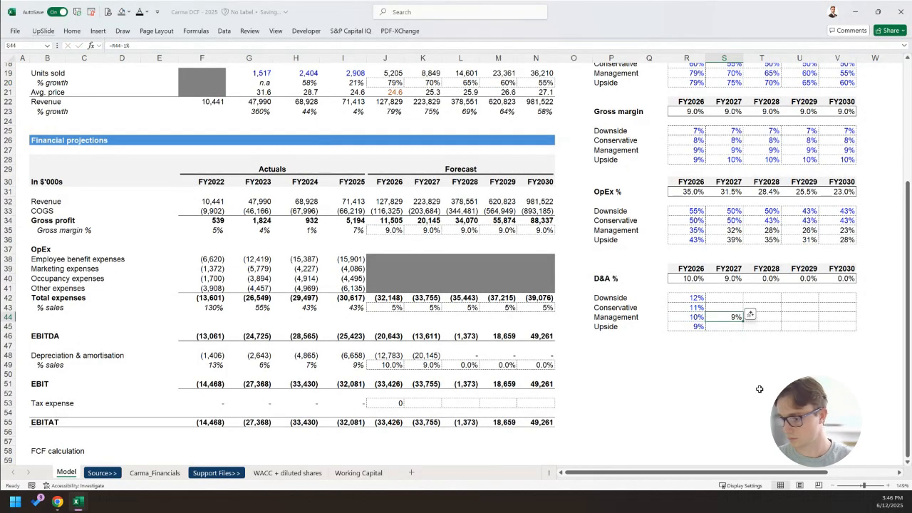
# Fill the Management D&A formula across to FY2030 and recalculate the workbook.
pyautogui.hotkey('shift', 'Right')
pyautogui.hotkey('shift', 'Right')
pyautogui.hotkey('shift', 'Right')
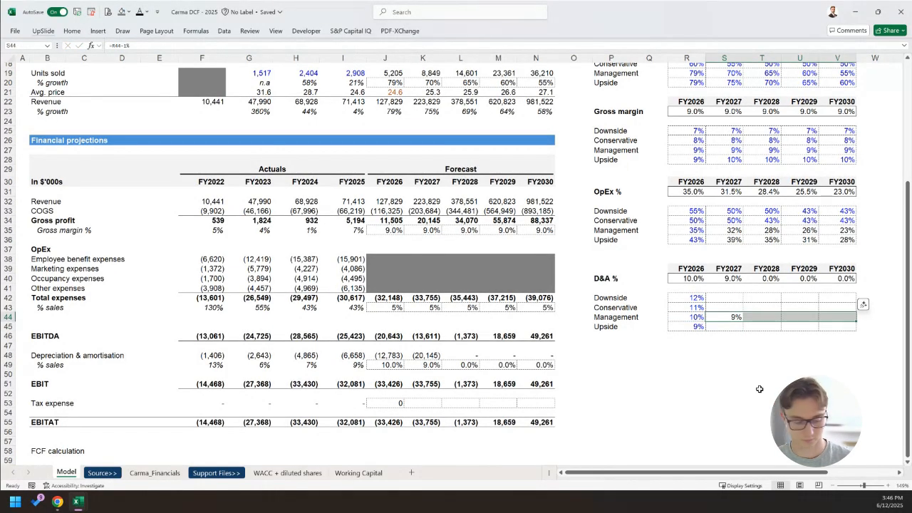
pyautogui.hotkey('ctrl', 'r')
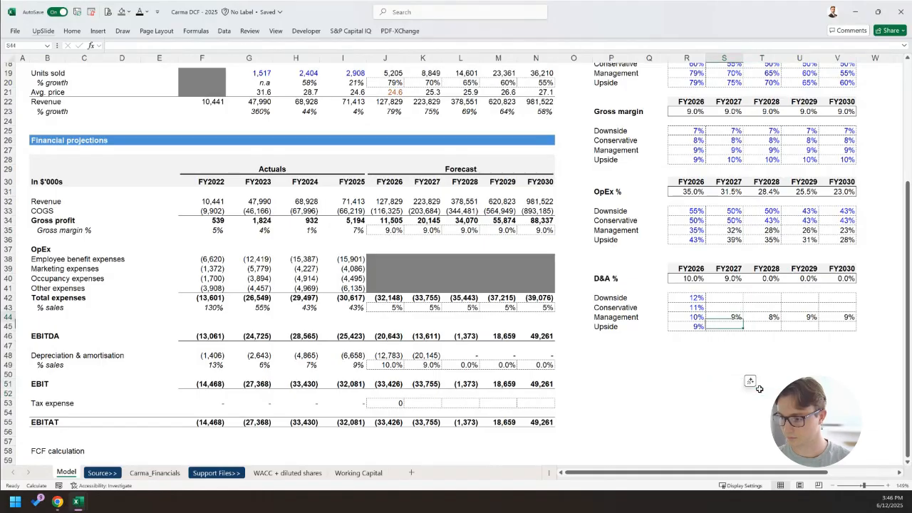
pyautogui.press('Right')
pyautogui.press('Right')
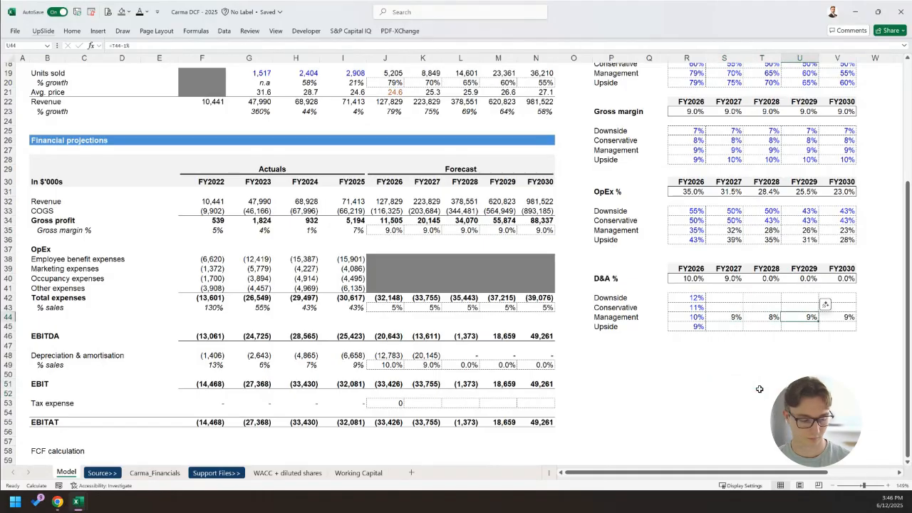
pyautogui.press('Left')
pyautogui.press('Left')
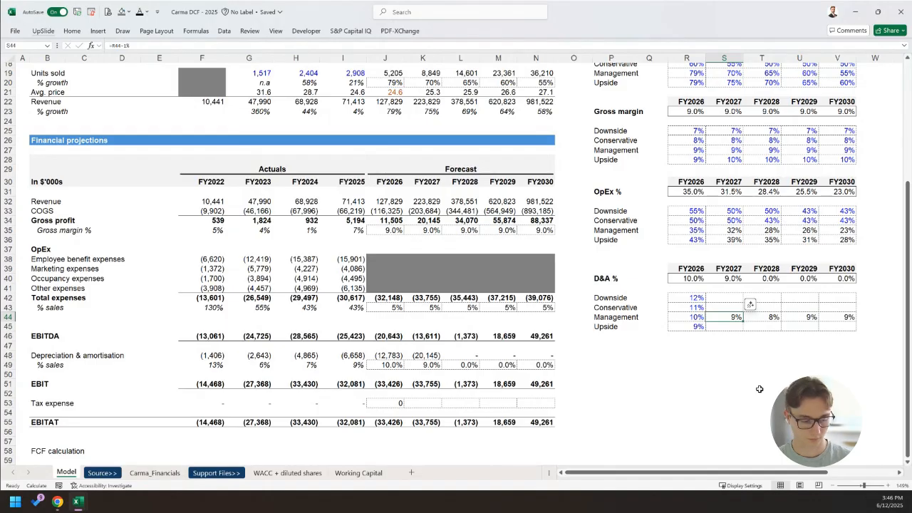
pyautogui.press('F9')
# Check the filled Management D&A formulas for FY2028 and FY2029.
pyautogui.press('Right')
pyautogui.press('F2')
pyautogui.press('Escape')
pyautogui.press('Right')
pyautogui.press('F2')
pyautogui.press('Escape')
pyautogui.press('Left')
pyautogui.press('Left')
pyautogui.press('Left')
# Copy the Management D&A formulas for FY2027 to FY2030 into the Downside, Conservative and Upside rows.
pyautogui.hotkey('shift', 'Right')
pyautogui.hotkey('shift', 'Right')
pyautogui.hotkey('shift', 'Right')
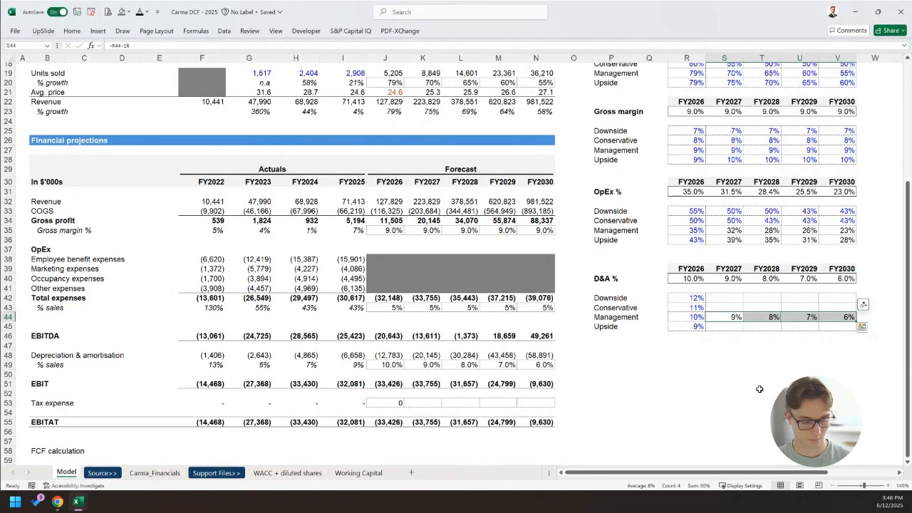
pyautogui.hotkey('ctrl', 'c')
pyautogui.hotkey('shift', 'Up')
pyautogui.hotkey('shift', 'Up')
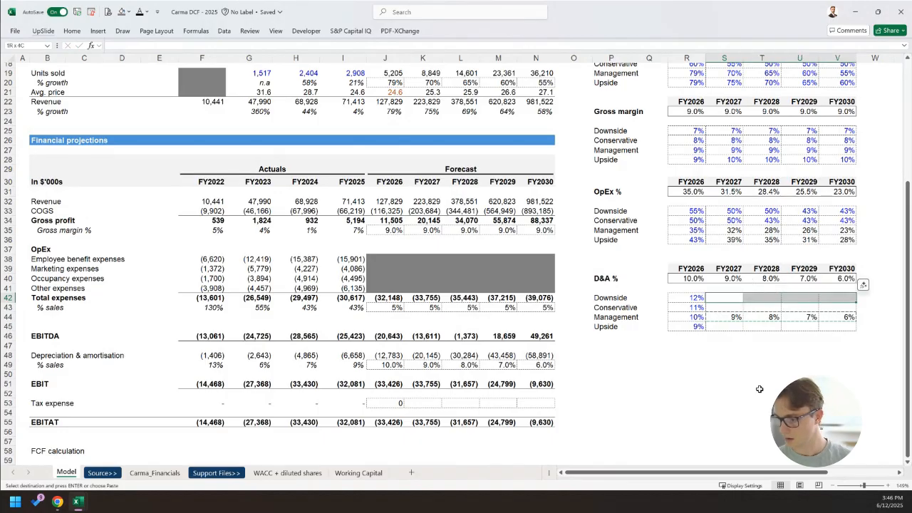
pyautogui.hotkey('shift', 'Down')
pyautogui.hotkey('ctrl', 'v')
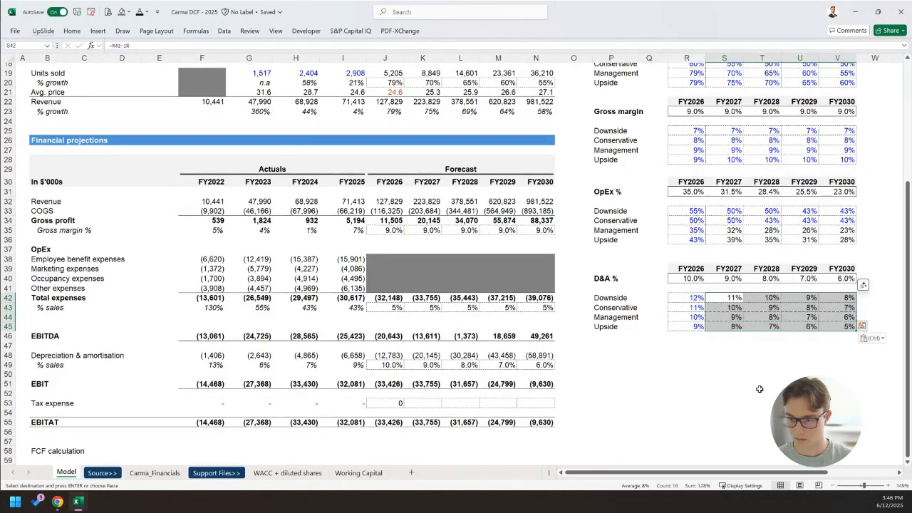
pyautogui.click(762, 392)
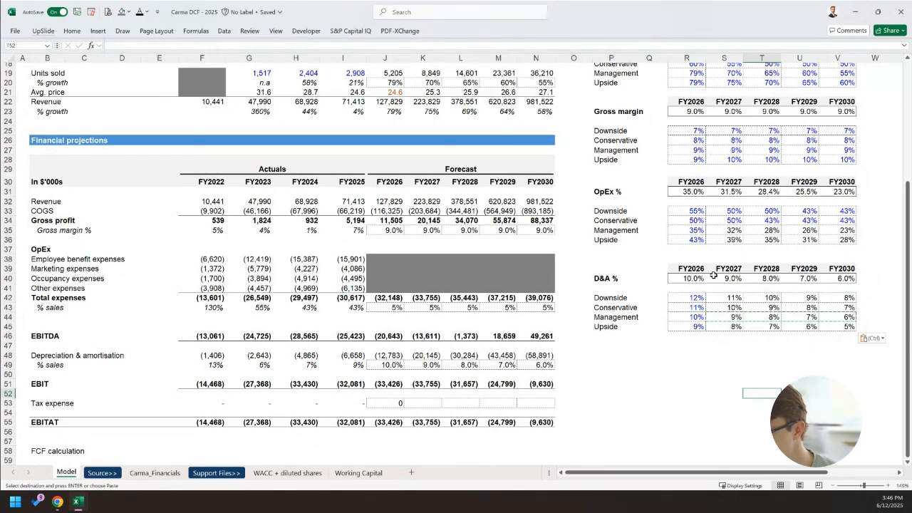
# Set the Management scenario's OpEx assumption to 5% for every year from FY2026 to FY2030.
pyautogui.click(734, 230)
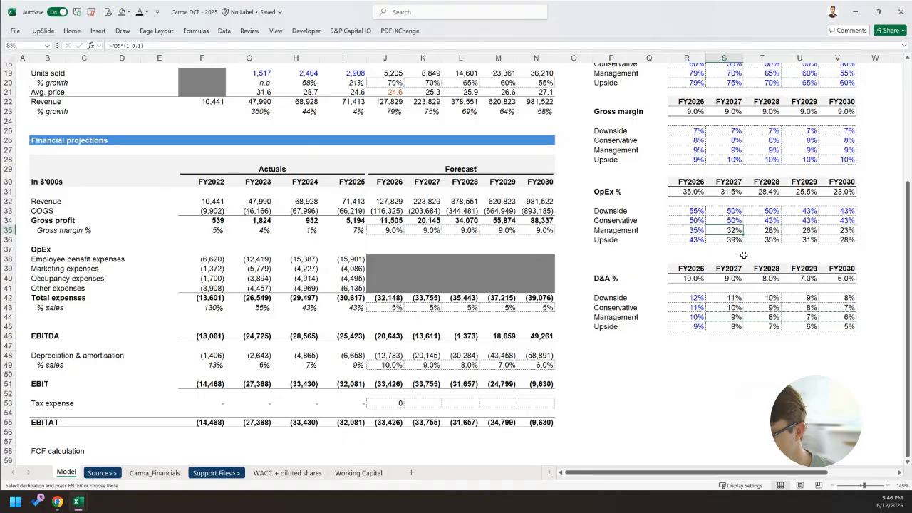
pyautogui.click(690, 229)
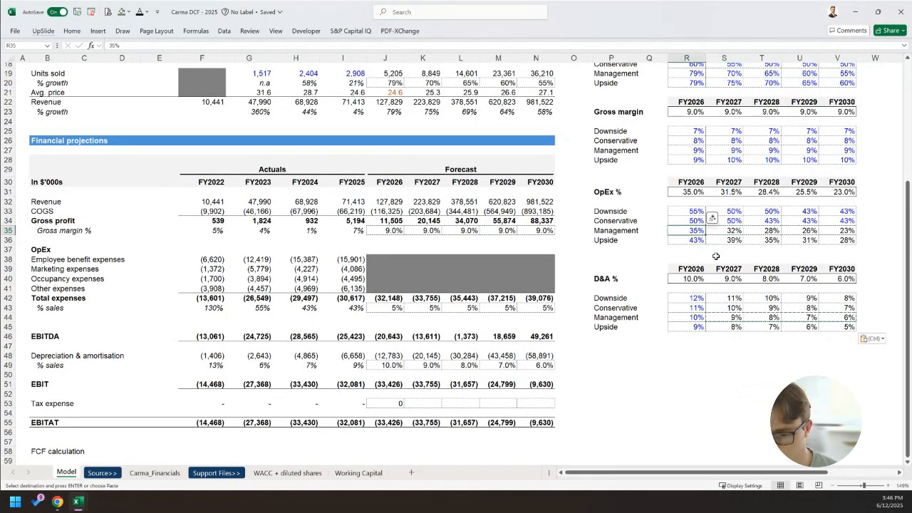
pyautogui.scroll(-1, 715, 255)
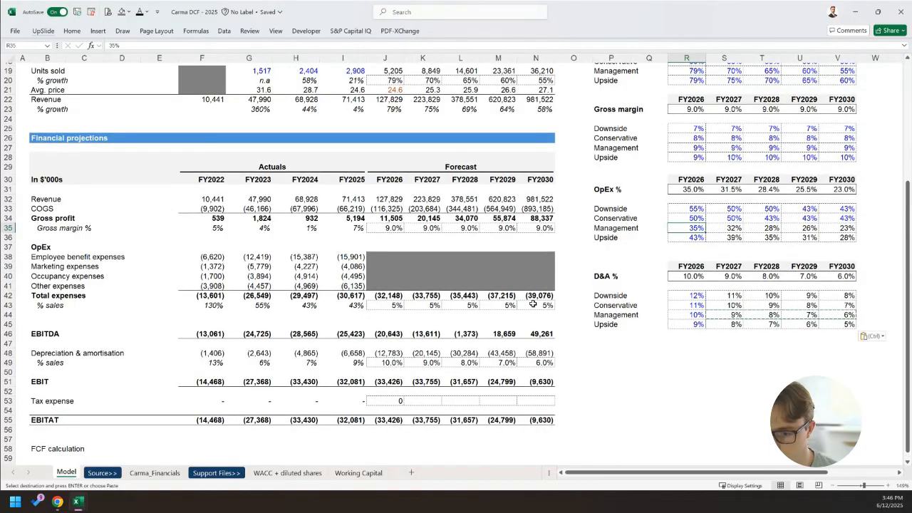
pyautogui.click(388, 305)
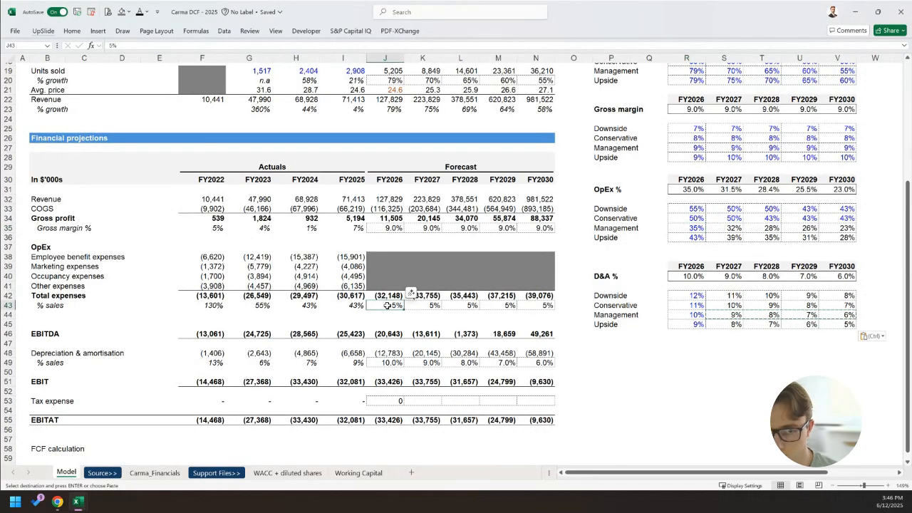
pyautogui.click(691, 228)
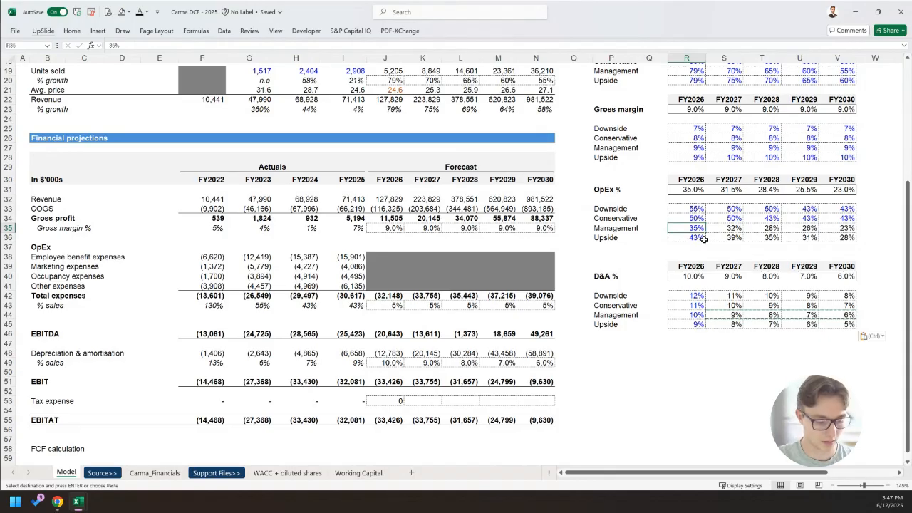
pyautogui.write('5')
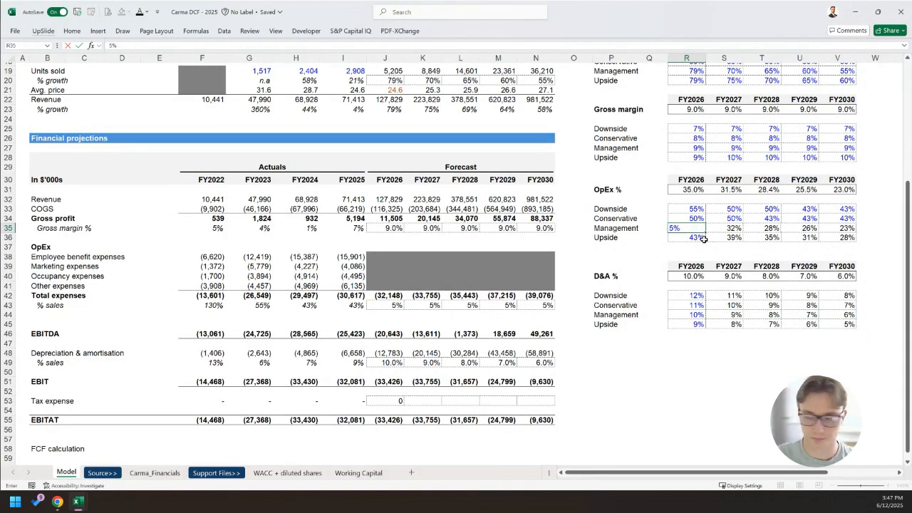
pyautogui.hotkey('ctrl', 'Return')
pyautogui.hotkey('shift', 'Right')
pyautogui.hotkey('shift', 'Right')
pyautogui.hotkey('shift', 'Right')
pyautogui.hotkey('shift', 'Right')
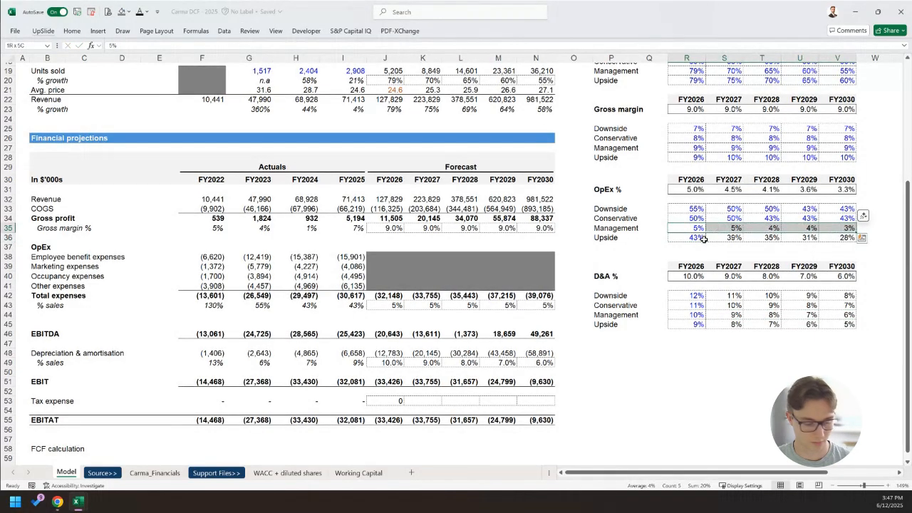
pyautogui.hotkey('ctrl', 'r')
pyautogui.press('Up')
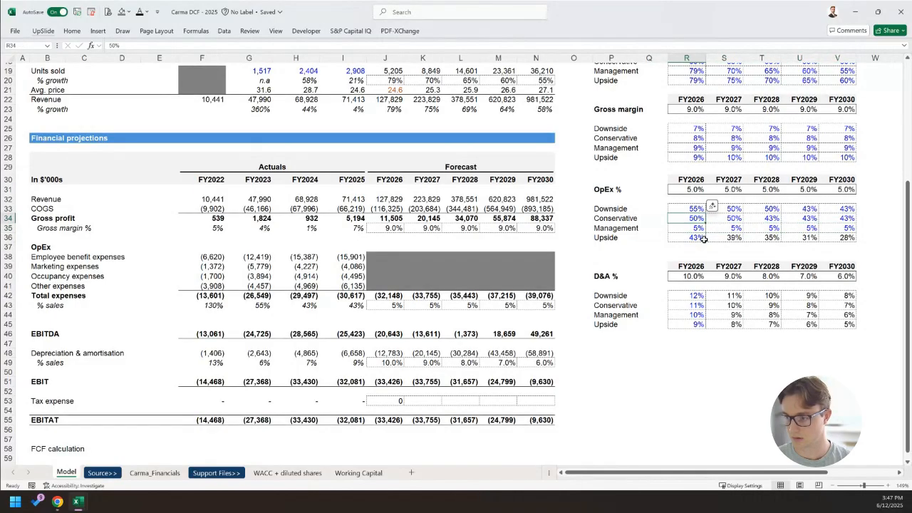
# Rename the OpEx % scenario heading as "OpEx % growth".
pyautogui.click(622, 190)
pyautogui.click(242, 44)
pyautogui.write('grow')
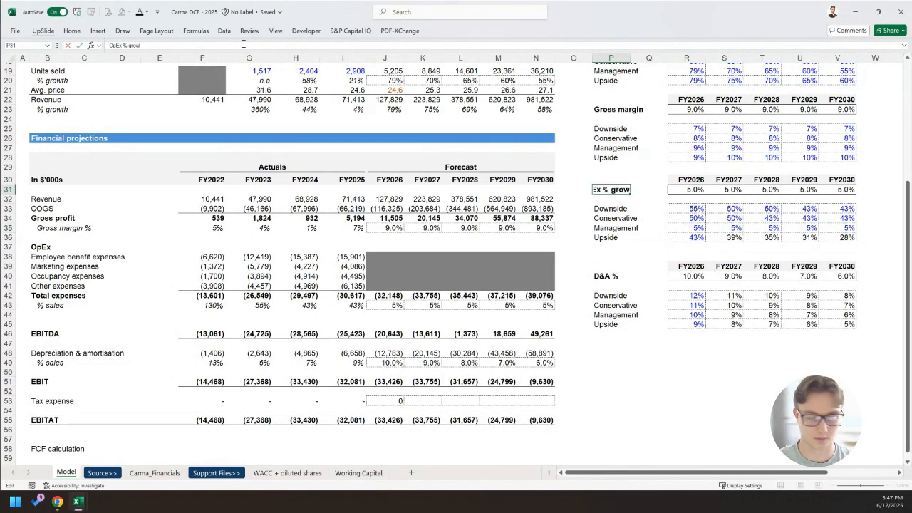
pyautogui.write('th')
pyautogui.hotkey('ctrl', 'Return')
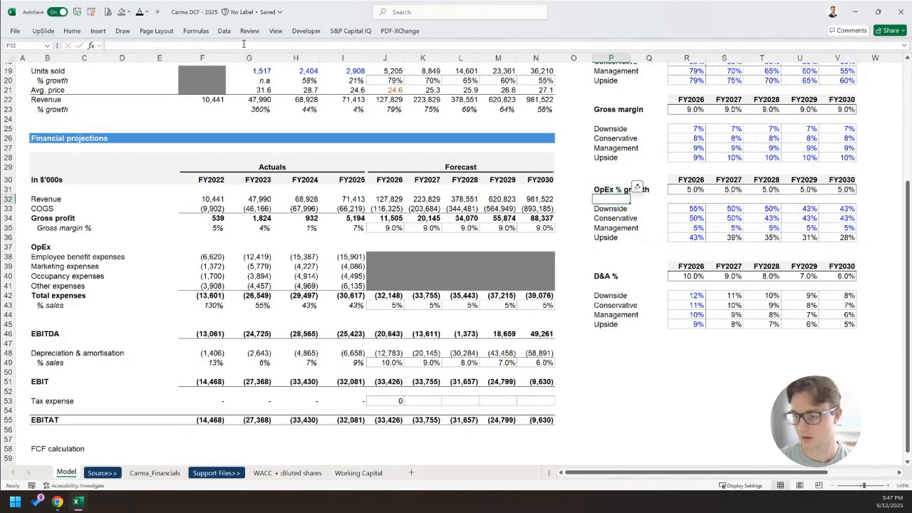
pyautogui.press('Down')
pyautogui.press('Down')
pyautogui.press('Right')
pyautogui.press('Down')
pyautogui.press('Right')
pyautogui.press('Down')
pyautogui.press('Down')
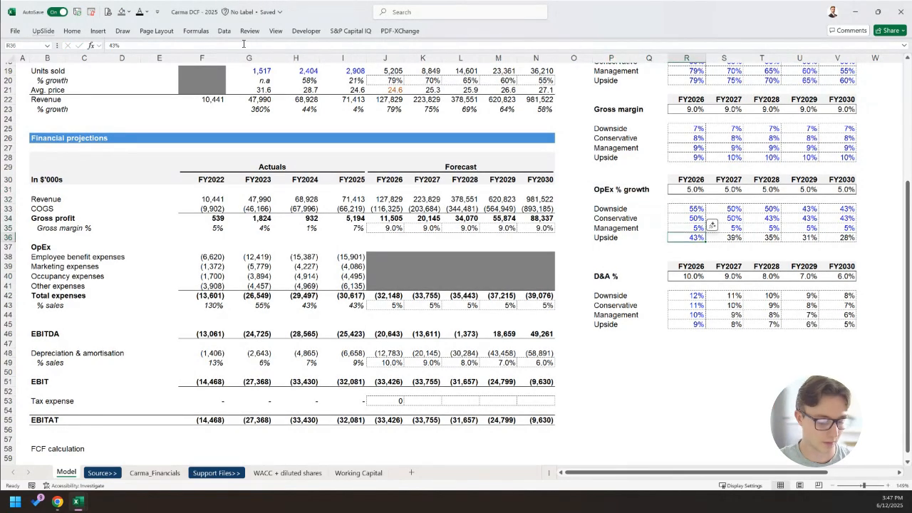
pyautogui.write('1')
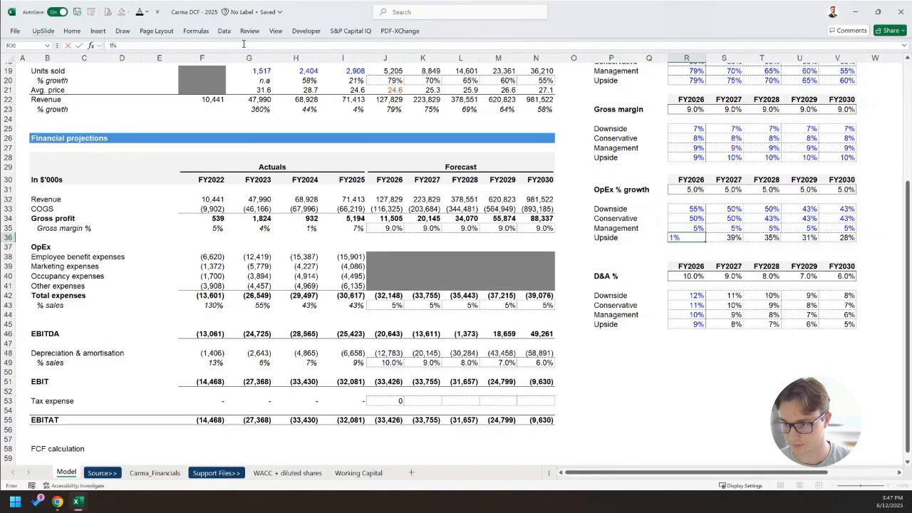
pyautogui.press('BackSpace')
# Set the Downside scenario's OpEx growth to 10% for every year from FY2026 to FY2030.
pyautogui.press('Up')
pyautogui.press('Up')
pyautogui.press('Up')
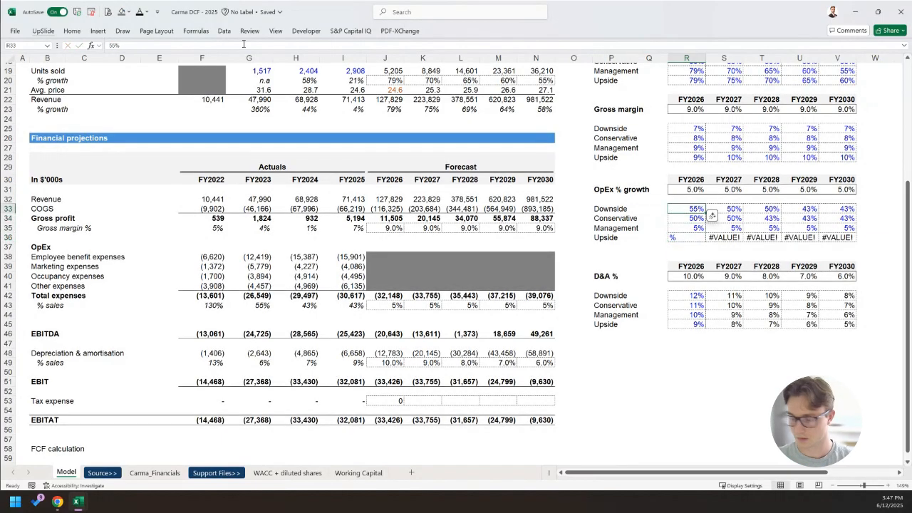
pyautogui.write('10')
pyautogui.press('Return')
pyautogui.press('Up')
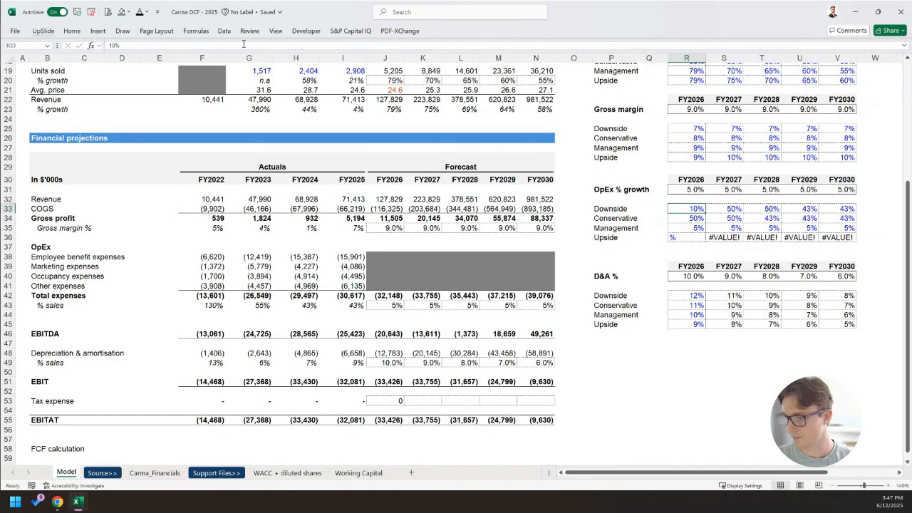
pyautogui.hotkey('shift', 'Right')
pyautogui.hotkey('shift', 'Right')
pyautogui.hotkey('shift', 'Right')
pyautogui.hotkey('shift', 'Right')
pyautogui.hotkey('ctrl', 'r')
# Clear the Upside scenario's OpEx growth values for FY2026 to FY2030.
pyautogui.press('Down')
pyautogui.press('Down')
pyautogui.press('Down')
pyautogui.hotkey('ctrl', 'shift', 'Right')
pyautogui.press('Delete')
# Set the Conservative scenario's OpEx growth to 7.5% for every year from FY2026 to FY2030.
pyautogui.press('Up')
pyautogui.press('Up')
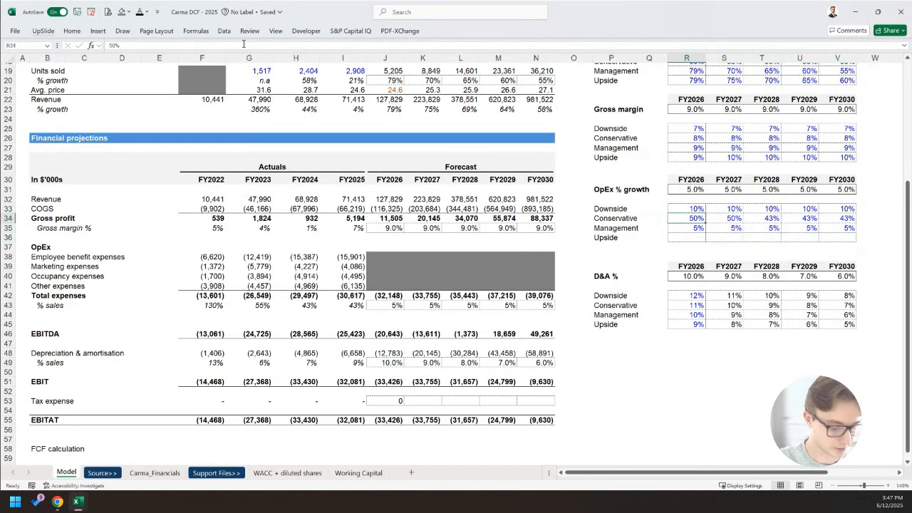
pyautogui.write('7.5')
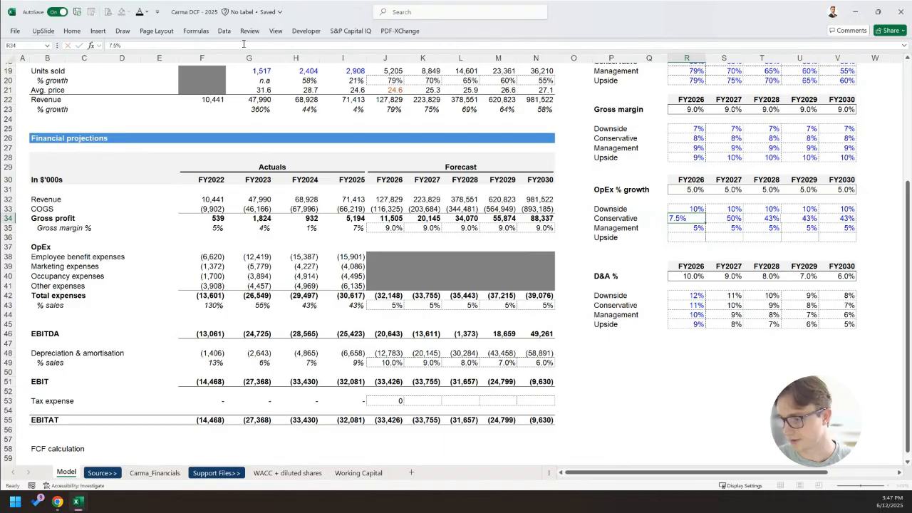
pyautogui.hotkey('ctrl', 'Return')
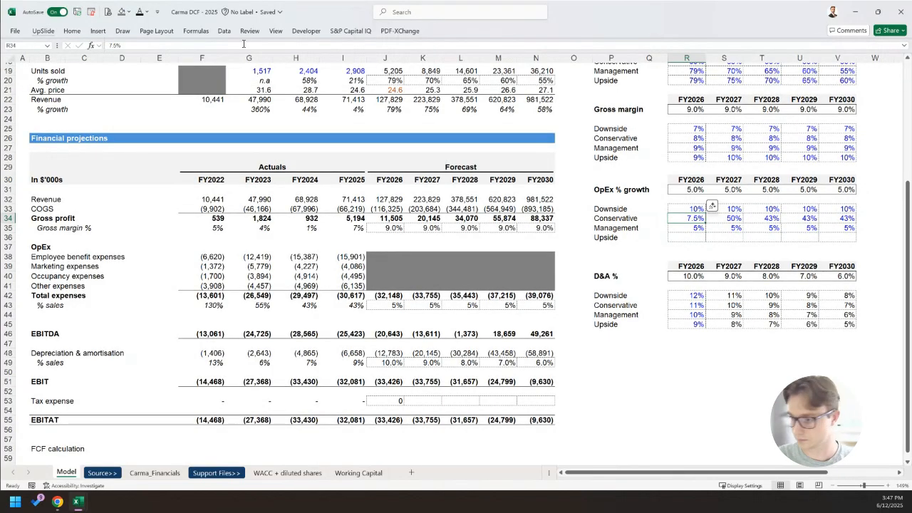
pyautogui.hotkey('shift', 'Right')
pyautogui.hotkey('shift', 'Right')
pyautogui.hotkey('shift', 'Right')
pyautogui.hotkey('shift', 'Right')
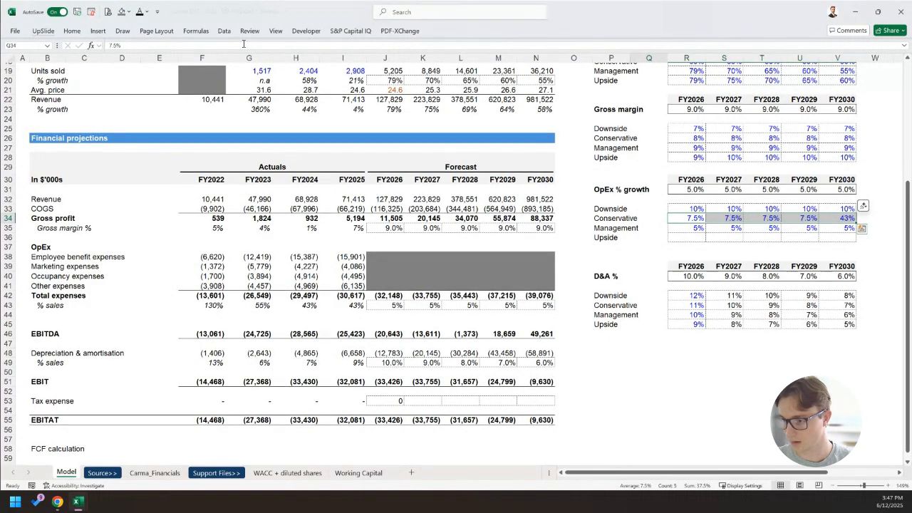
pyautogui.hotkey('ctrl', 'r')
# Set the Upside scenario's OpEx growth to 4.5% for FY2026 to FY2030, displayed with one decimal place.
pyautogui.press('Down')
pyautogui.press('Down')
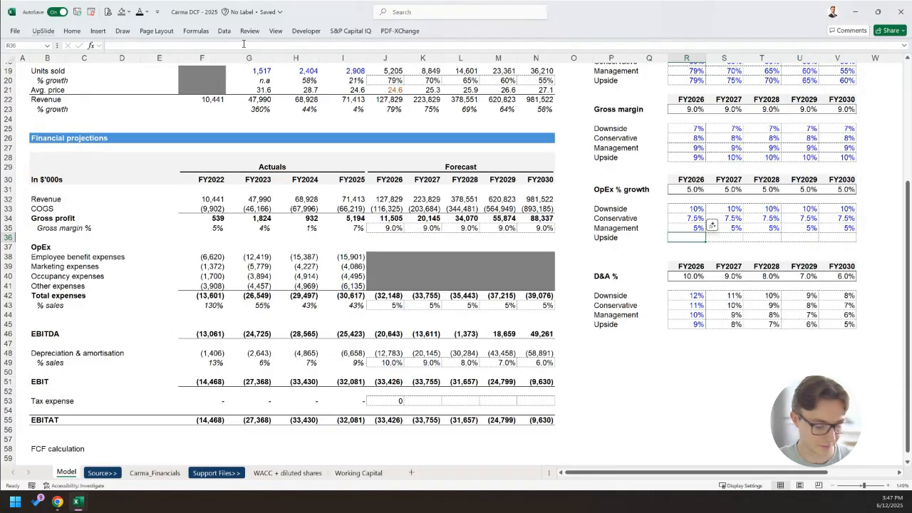
pyautogui.write('4.5%')
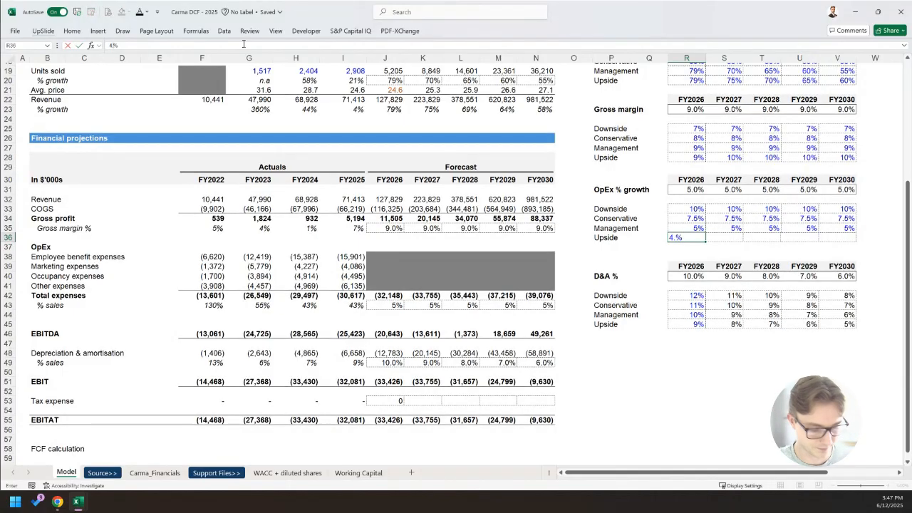
pyautogui.hotkey('ctrl', 'Return')
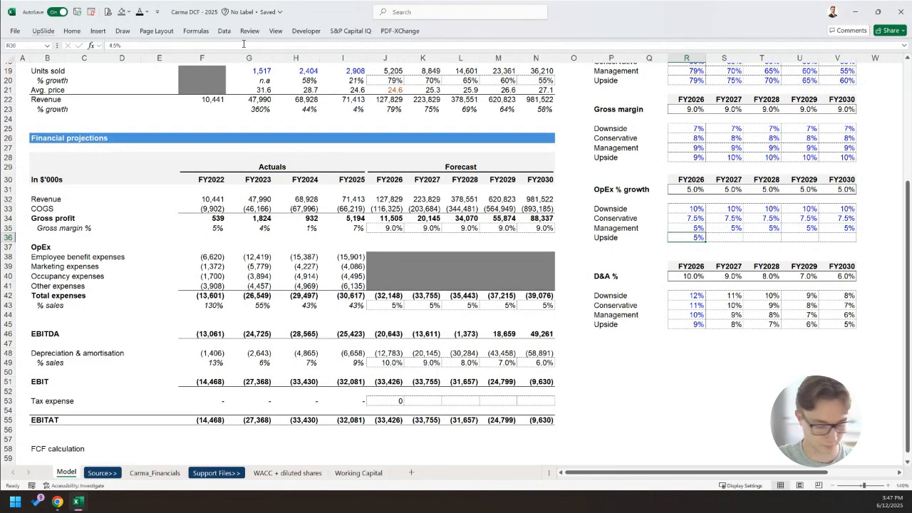
pyautogui.hotkey('alt', 'h')
pyautogui.press('0')
pyautogui.hotkey('shift', 'Right')
pyautogui.hotkey('shift', 'Right')
pyautogui.hotkey('shift', 'Right')
pyautogui.hotkey('shift', 'Right')
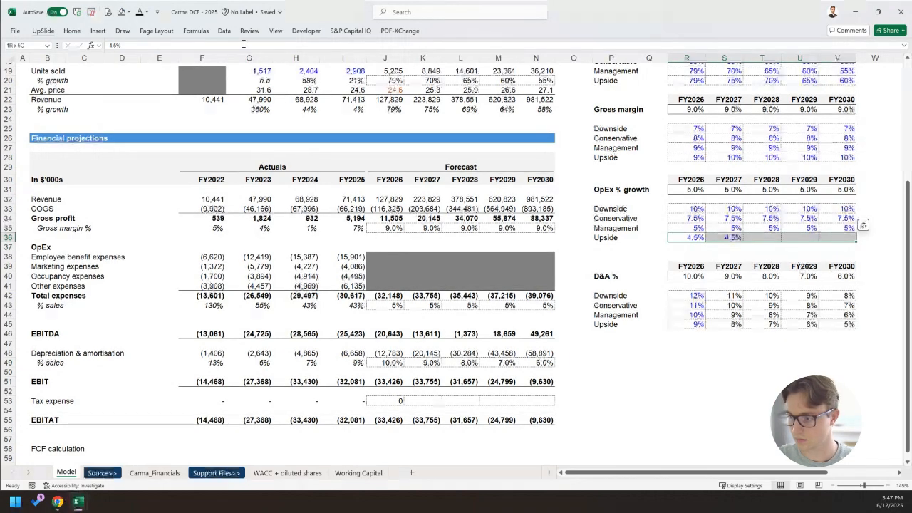
pyautogui.hotkey('ctrl', 'r')
# Relink the forecast percentage row under Total expenses to the live OpEx % growth assumptions, starting from FY2026.
pyautogui.click(391, 306)
pyautogui.write('=')
pyautogui.press('Right')
pyautogui.press('Right')
pyautogui.press('Right')
pyautogui.press('Right')
pyautogui.press('Right')
pyautogui.press('Right')
pyautogui.press('Up')
pyautogui.press('Up')
pyautogui.press('Up')
pyautogui.press('Up')
pyautogui.press('Right')
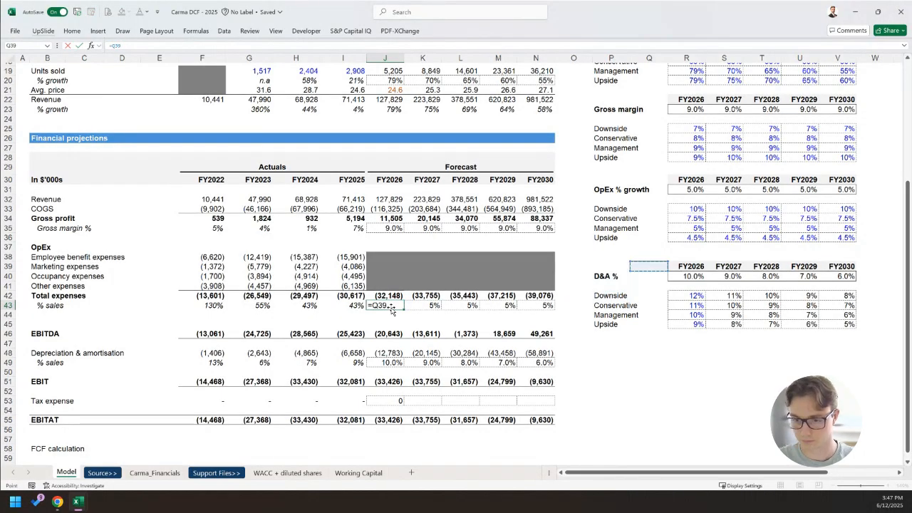
pyautogui.hotkey('ctrl', 'Return')
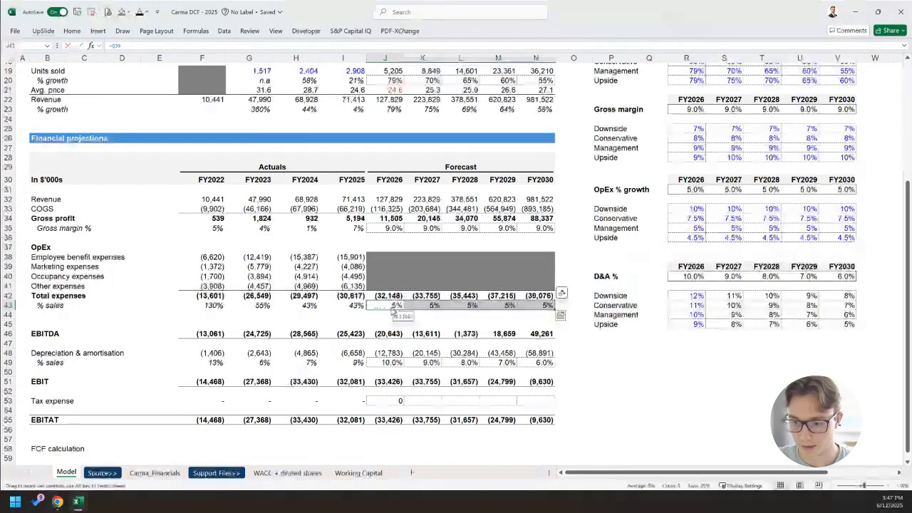
# Check the forecast Total expenses formulas for FY2026 to FY2028.
pyautogui.press('Up')
pyautogui.press('F2')
pyautogui.press('Escape')
pyautogui.press('Right')
pyautogui.press('Right')
pyautogui.scroll(-1, 402, 317)
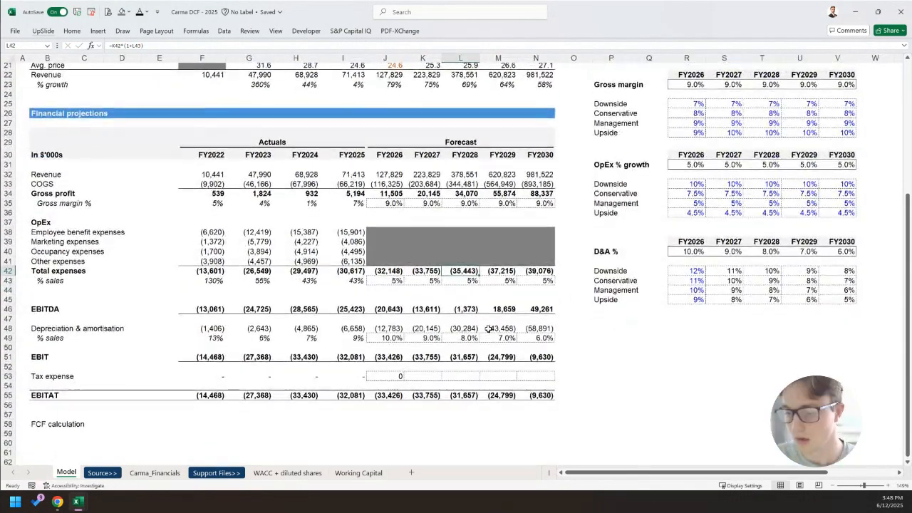
# Examine the forecast EBITDA for FY2028 to FY2030 against the scenario assumptions.
pyautogui.click(537, 296)
pyautogui.click(535, 311)
pyautogui.hotkey('shift', 'space')
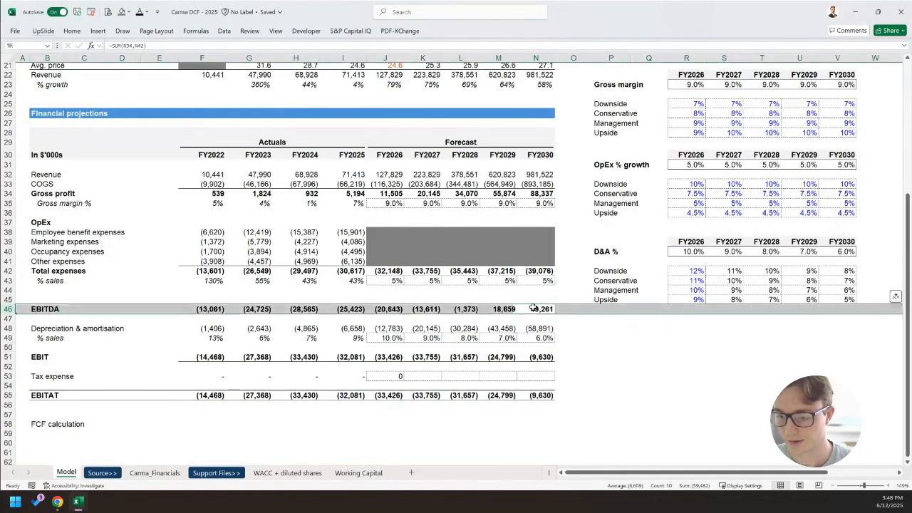
pyautogui.click(499, 328)
pyautogui.click(502, 311)
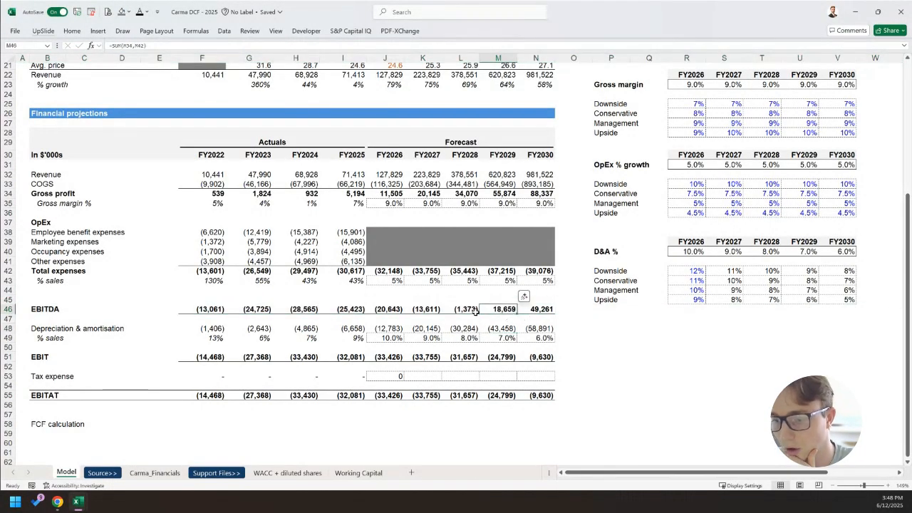
pyautogui.click(473, 311)
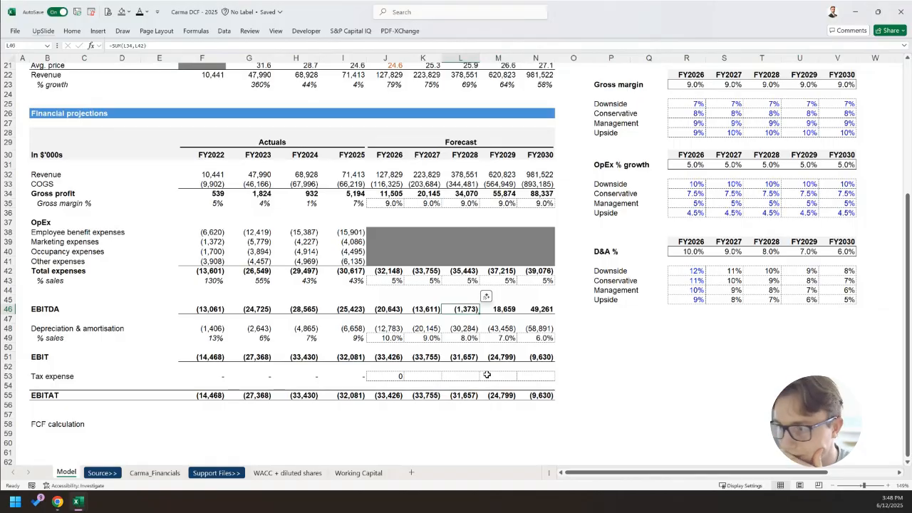
pyautogui.scroll(2, 486, 374)
pyautogui.scroll(-2, 486, 374)
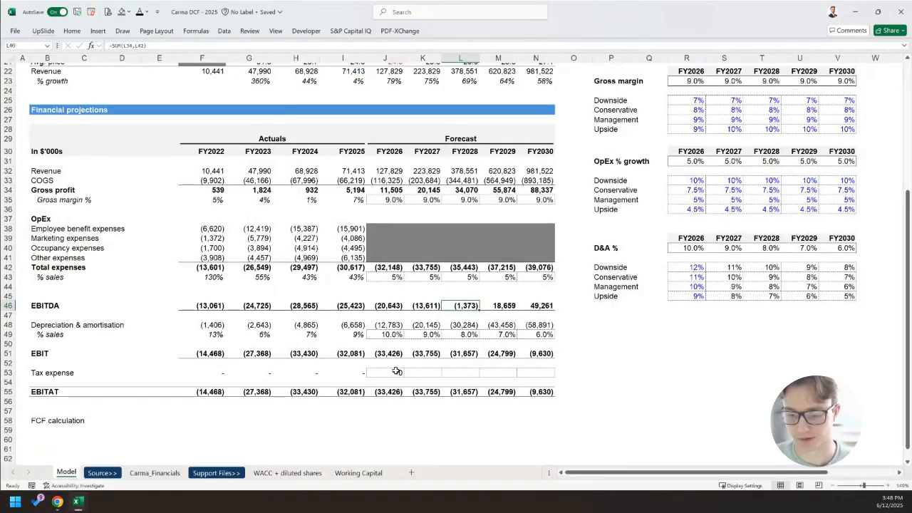
# Copy the FY2026 tax expense of 0 across FY2027 to FY2029.
pyautogui.click(396, 371)
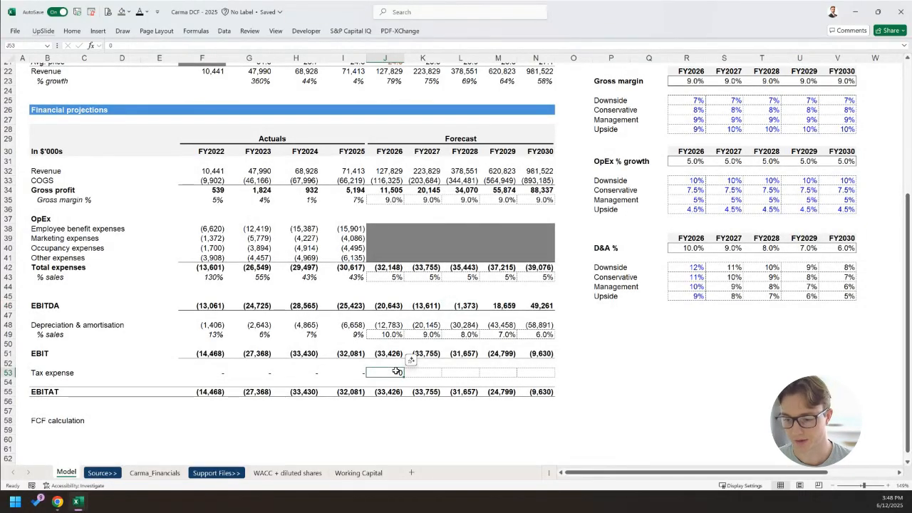
pyautogui.hotkey('shift', 'Right')
pyautogui.hotkey('shift', 'Right')
pyautogui.hotkey('shift', 'Right')
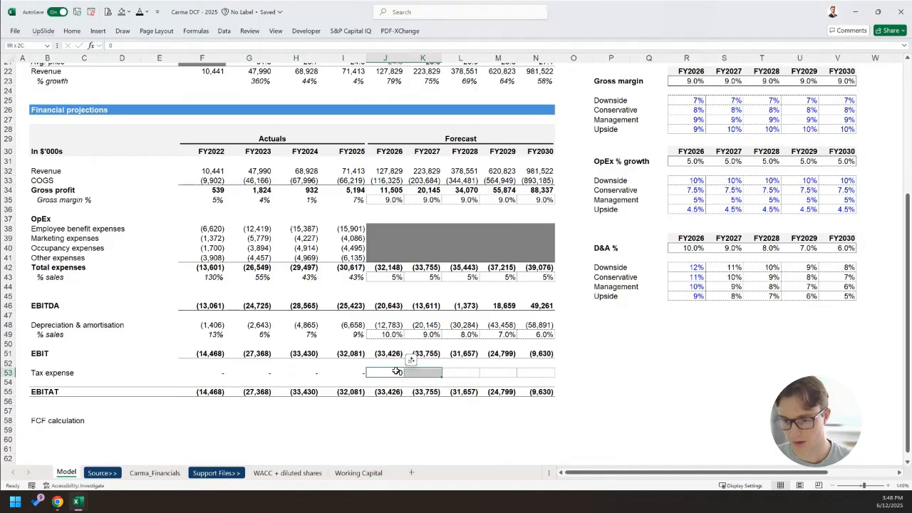
pyautogui.hotkey('shift', 'Right')
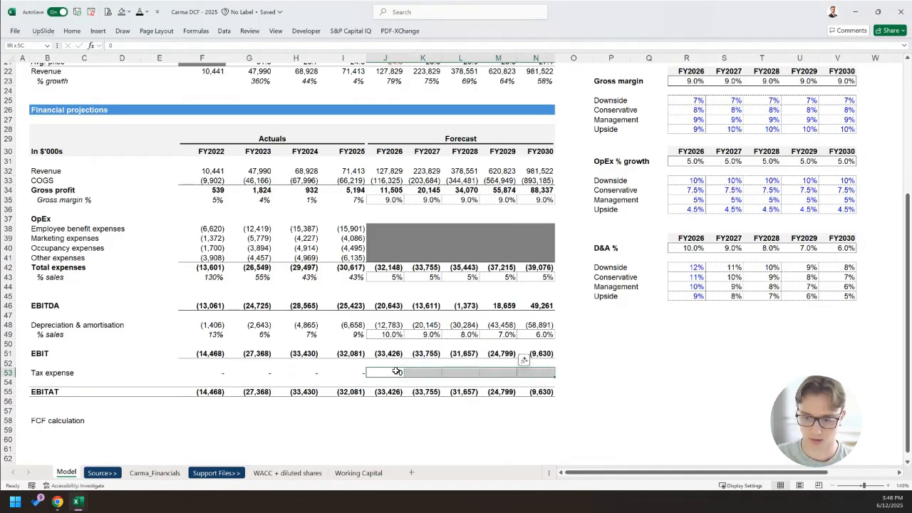
pyautogui.click(396, 371)
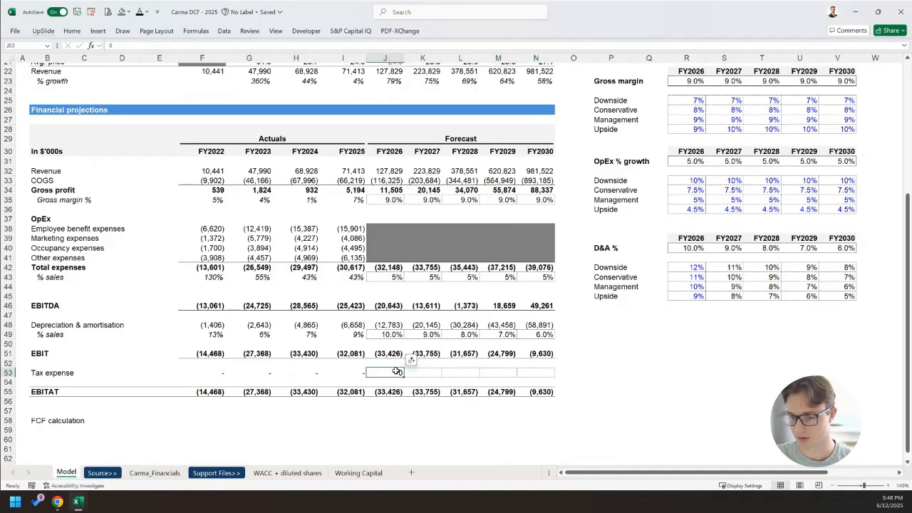
pyautogui.hotkey('shift', 'Right')
pyautogui.hotkey('shift', 'Right')
pyautogui.hotkey('shift', 'Right')
pyautogui.hotkey('shift', 'Right')
pyautogui.click(396, 371)
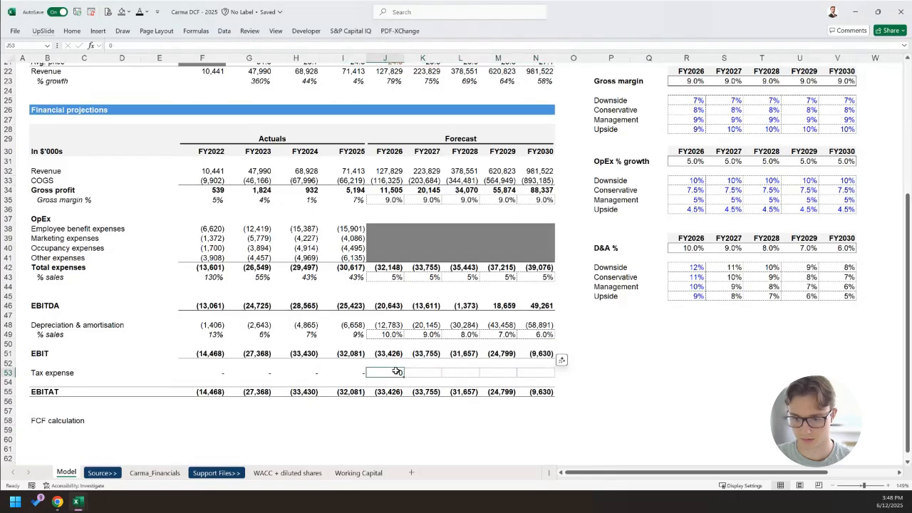
pyautogui.hotkey('shift', 'Right')
pyautogui.hotkey('shift', 'Right')
pyautogui.hotkey('shift', 'Right')
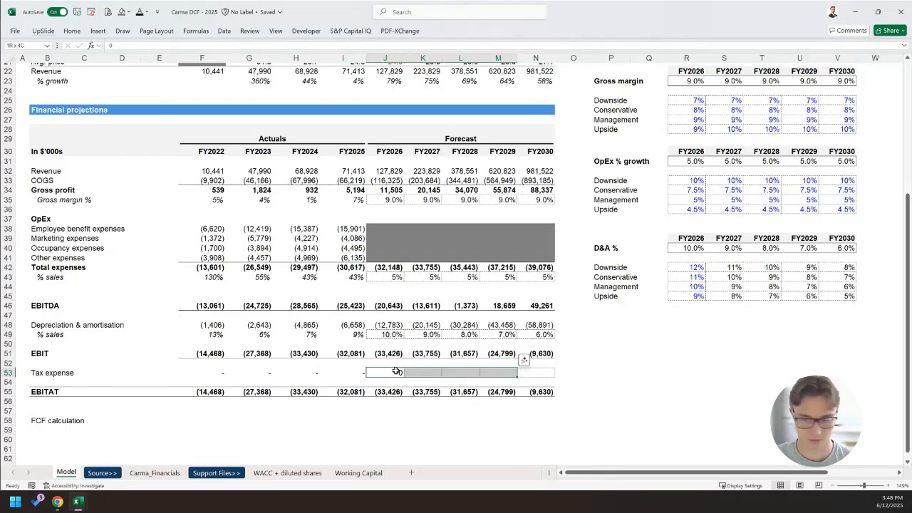
pyautogui.hotkey('ctrl', 'r')
pyautogui.click(396, 371)
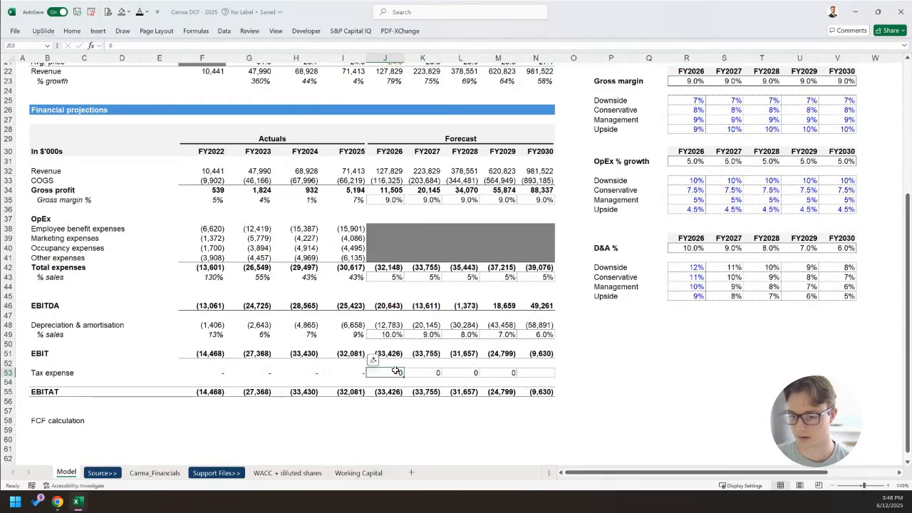
# Fill the tax expense of 0 from FY2026 through to FY2030 so the last forecast year is included.
pyautogui.scroll(1, 396, 371)
pyautogui.press('Right')
pyautogui.press('Right')
pyautogui.press('Right')
pyautogui.press('Right')
pyautogui.hotkey('shift', 'Right')
pyautogui.press('Left')
pyautogui.press('Right')
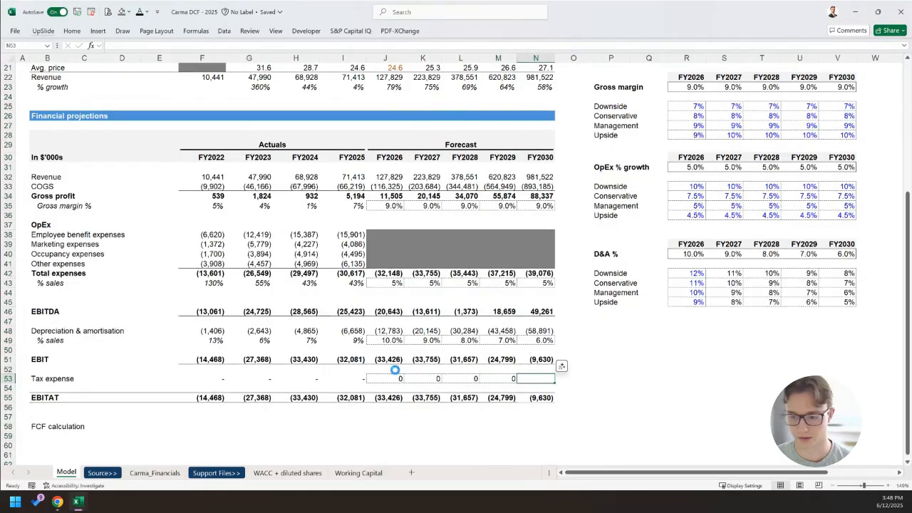
pyautogui.press('Left')
pyautogui.press('Left')
pyautogui.press('Left')
pyautogui.press('Left')
pyautogui.hotkey('shift', 'Right')
pyautogui.hotkey('shift', 'Right')
pyautogui.hotkey('shift', 'Right')
pyautogui.hotkey('shift', 'Right')
pyautogui.hotkey('ctrl', 'r')
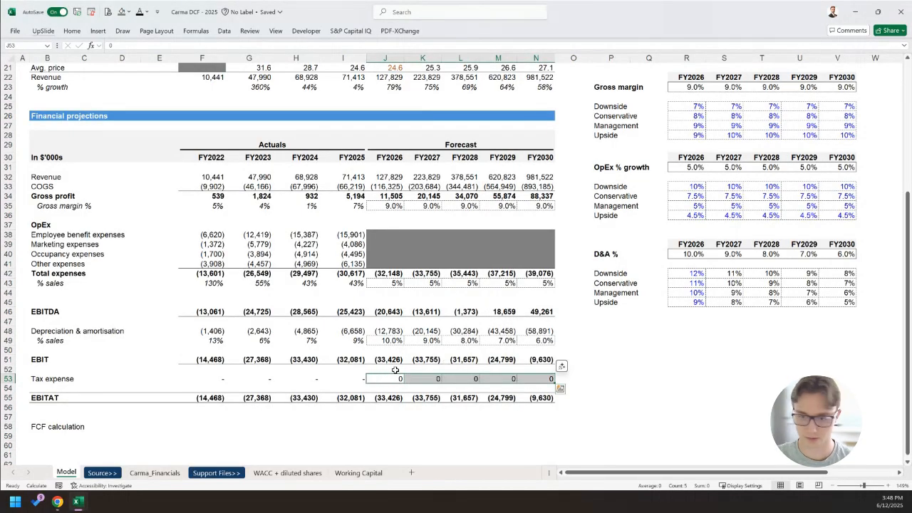
# Apply a custom number format to the FY2026 to FY2030 tax expense that shows zeros as a dash.
pyautogui.hotkey('ctrl', '1')
pyautogui.press('Down')
pyautogui.press('Down')
pyautogui.press('Down')
pyautogui.press('Down')
pyautogui.press('Down')
pyautogui.press('Down')
pyautogui.press('Down')
pyautogui.press('Down')
pyautogui.press('Down')
pyautogui.press('Down')
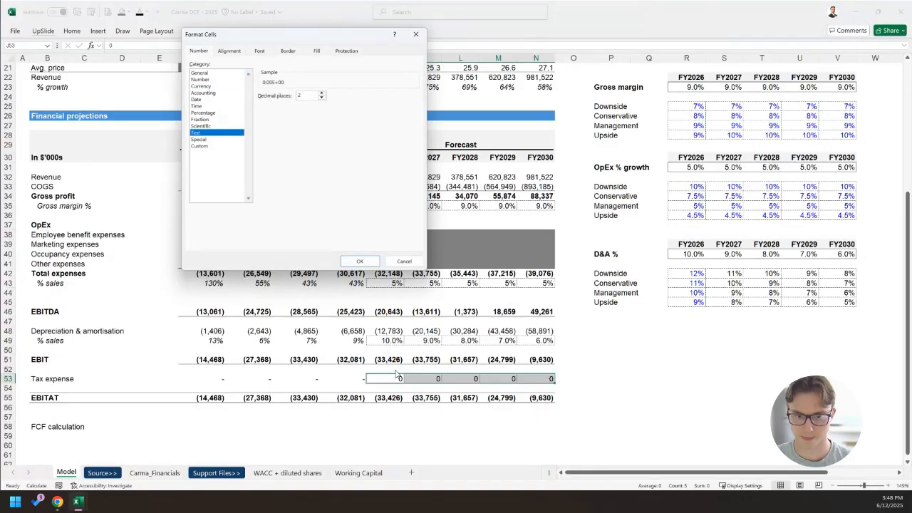
pyautogui.write('#')
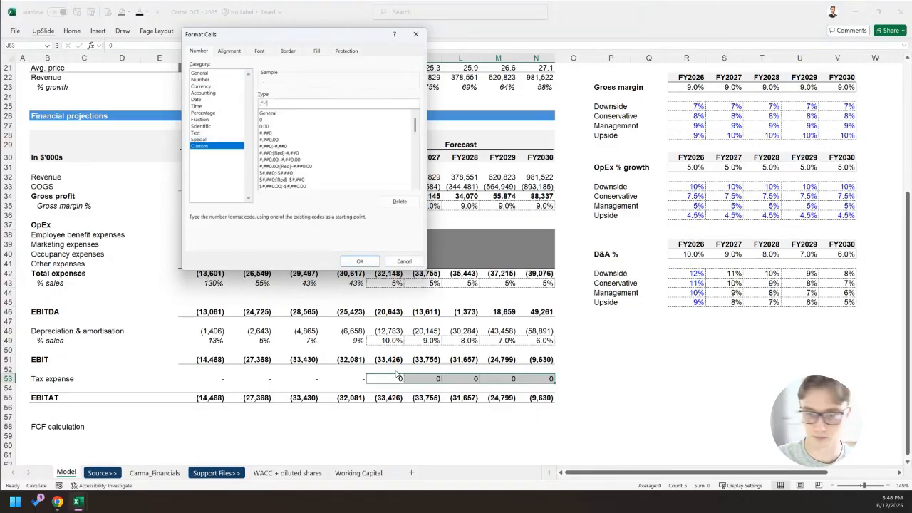
pyautogui.press('Return')
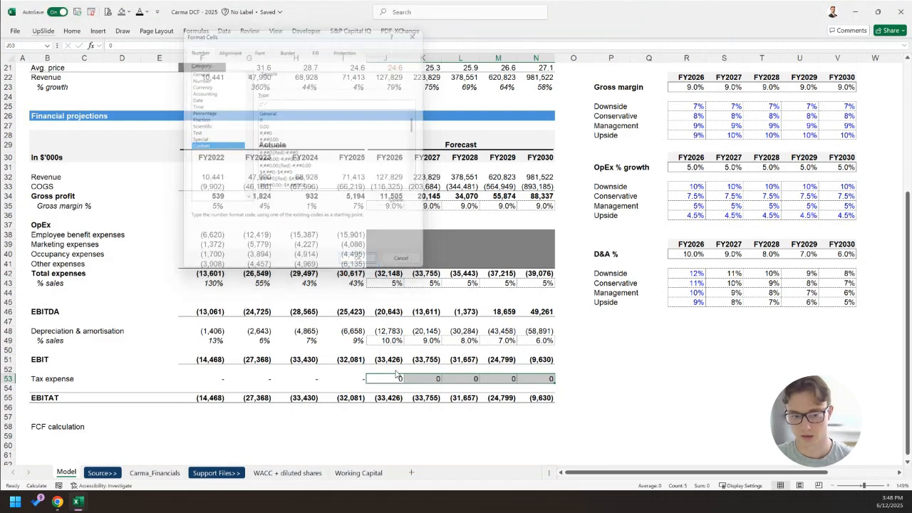
# Label row 57 below EBITAT as "(+) D&A" in place of the "FCF calculation" label.
pyautogui.click(295, 408)
pyautogui.scroll(-3, 159, 361)
pyautogui.click(54, 358)
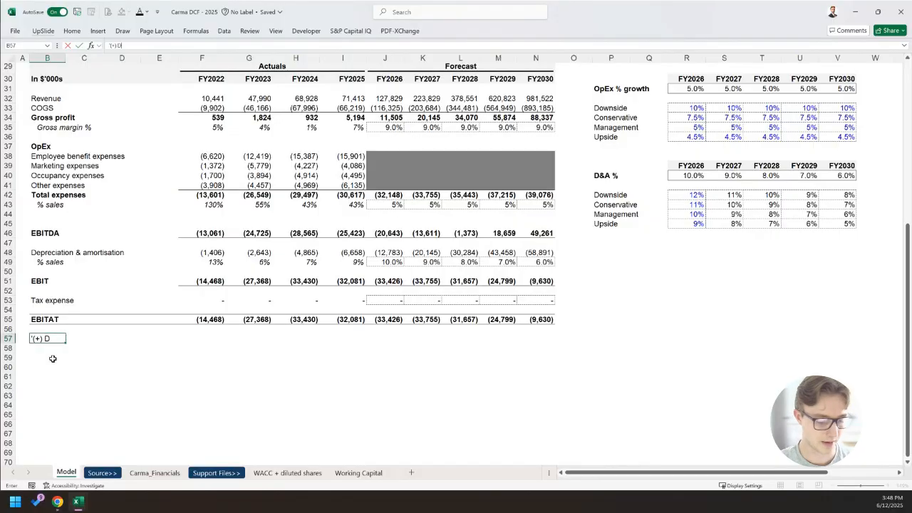
pyautogui.press('Right')
pyautogui.press('Right')
pyautogui.press('Right')
pyautogui.press('Right')
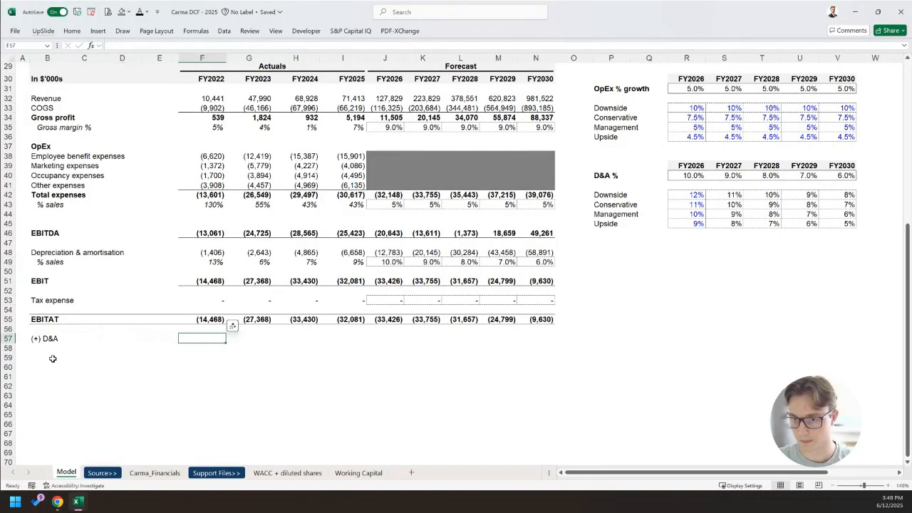
# Shade the FY2022 to FY2025 cells of the (+) D&A row dark grey to mark them as unused.
pyautogui.hotkey('shift', 'Right')
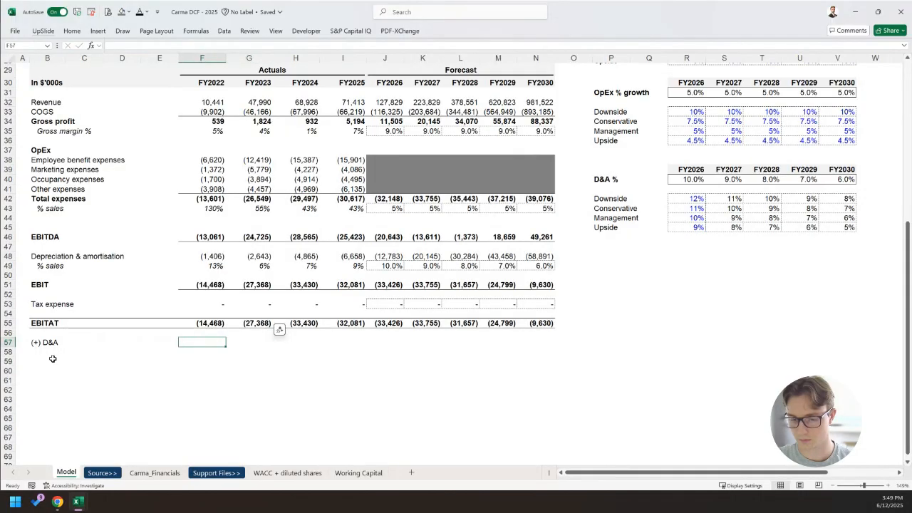
pyautogui.hotkey('shift', 'Right')
pyautogui.hotkey('shift', 'Right')
pyautogui.hotkey('shift', 'Right')
pyautogui.hotkey('shift', 'Right')
pyautogui.hotkey('shift', 'Left')
pyautogui.hotkey('shift', 'Left')
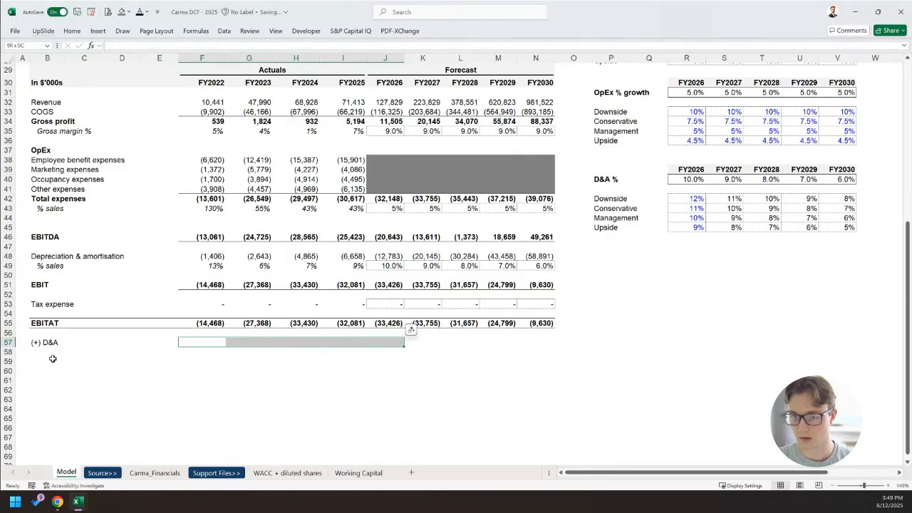
pyautogui.press('alt')
pyautogui.press('h')
pyautogui.press('h')
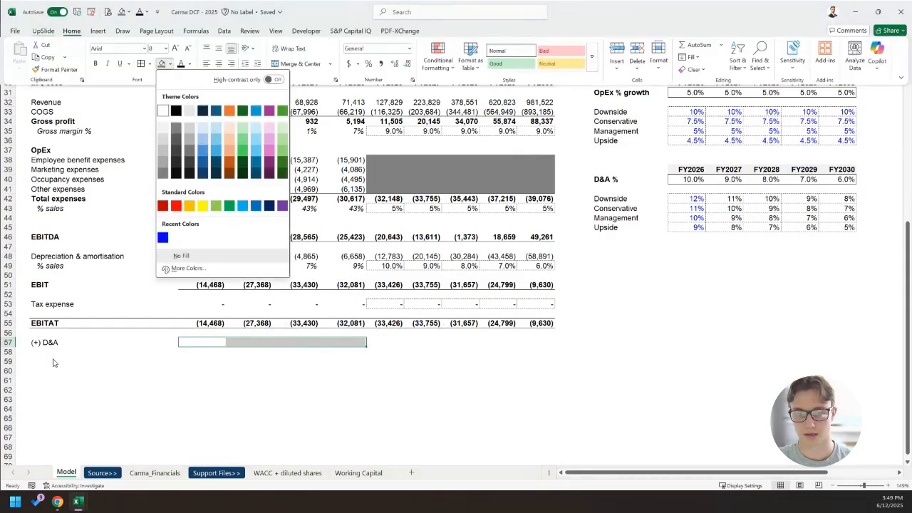
pyautogui.press('Down')
pyautogui.press('Right')
pyautogui.press('Return')
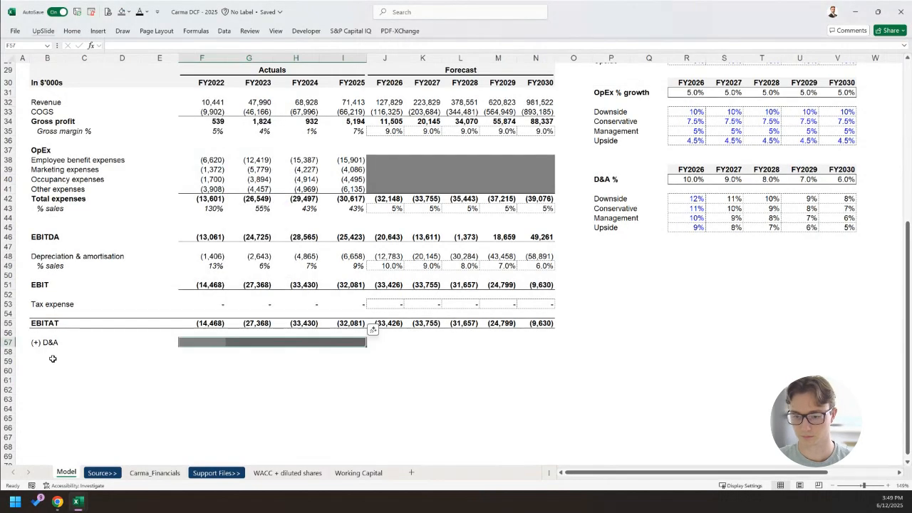
# Enter the FY2026 D&A add-back in J57 as the negated depreciation and amortisation figure, =-J48.
pyautogui.press('Right')
pyautogui.press('Right')
pyautogui.press('Right')
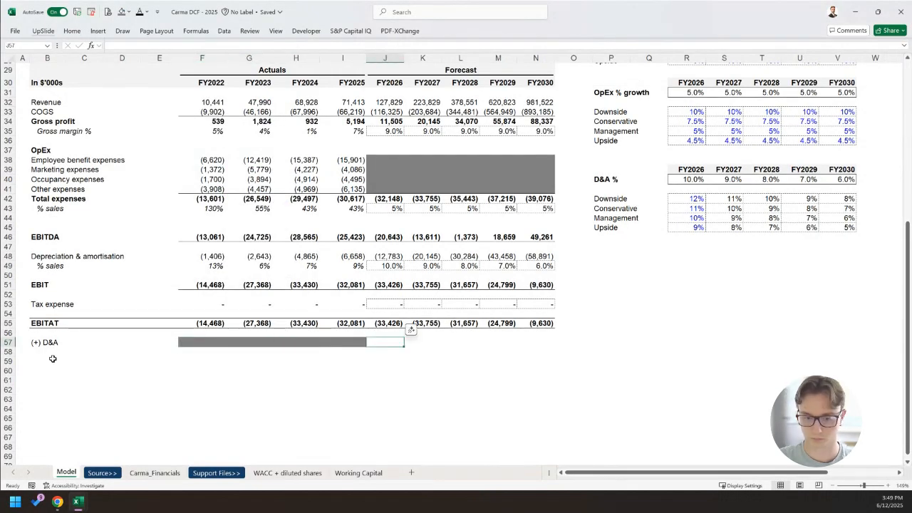
pyautogui.write('=-')
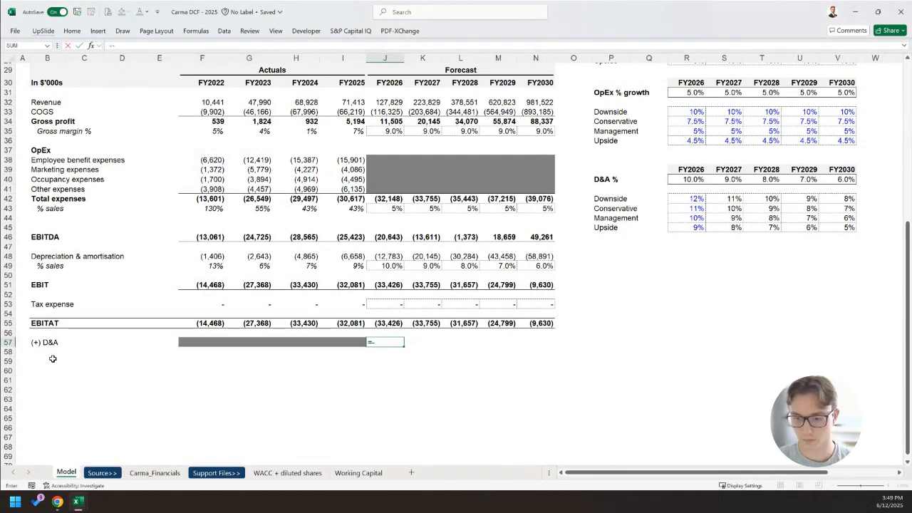
pyautogui.press('Up')
pyautogui.press('Up')
pyautogui.press('Up')
pyautogui.press('Up')
pyautogui.press('Up')
pyautogui.press('Up')
pyautogui.press('Up')
pyautogui.press('Up')
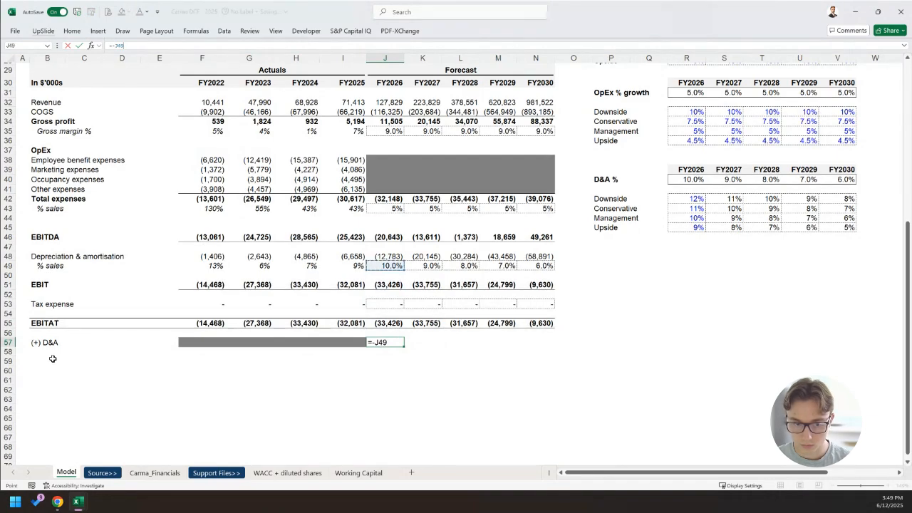
pyautogui.hotkey('ctrl', 'Return')
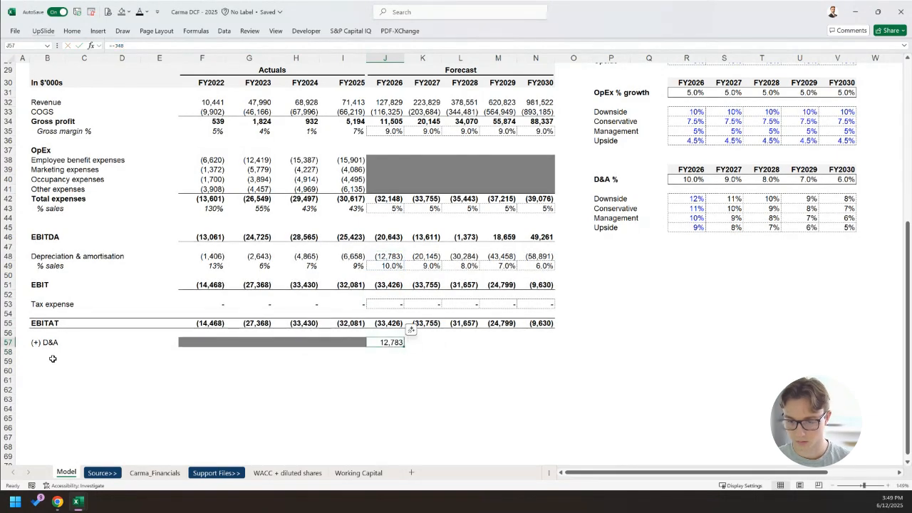
# Copy the FY2026 D&A add-back formula across FY2027 to FY2030.
pyautogui.hotkey('shift', 'Right')
pyautogui.hotkey('shift', 'Right')
pyautogui.hotkey('shift', 'Right')
pyautogui.hotkey('shift', 'Right')
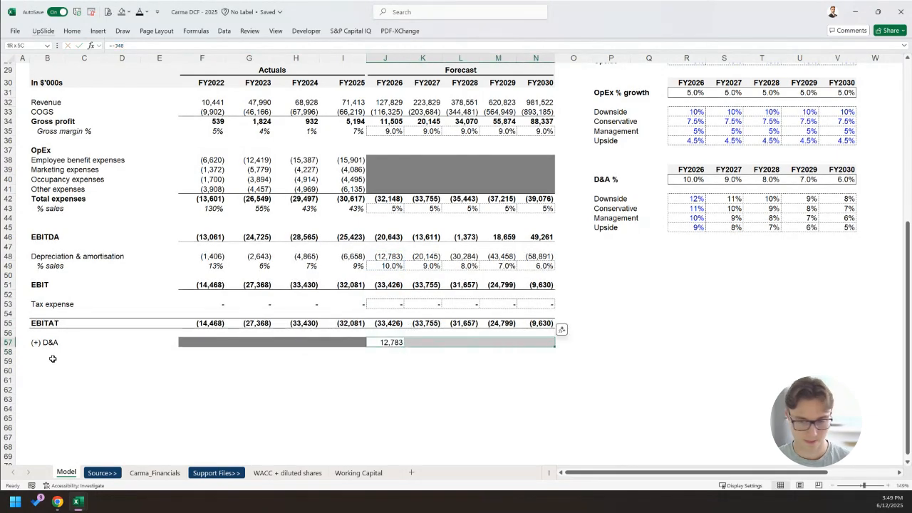
pyautogui.hotkey('ctrl', 'r')
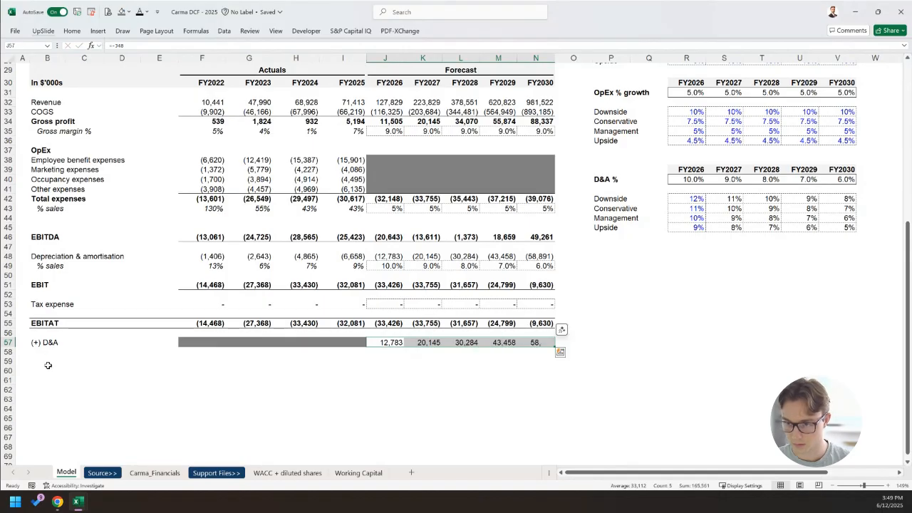
pyautogui.click(549, 285)
pyautogui.scroll(1, 550, 285)
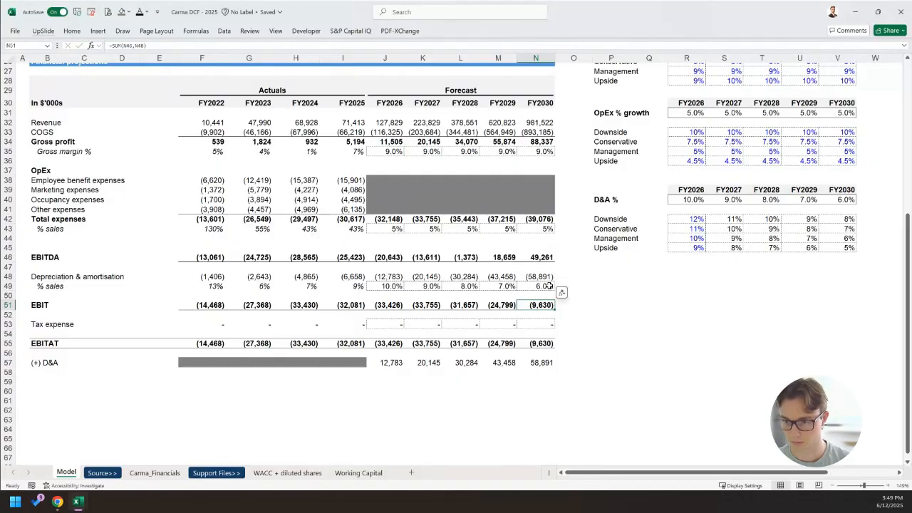
pyautogui.click(461, 372)
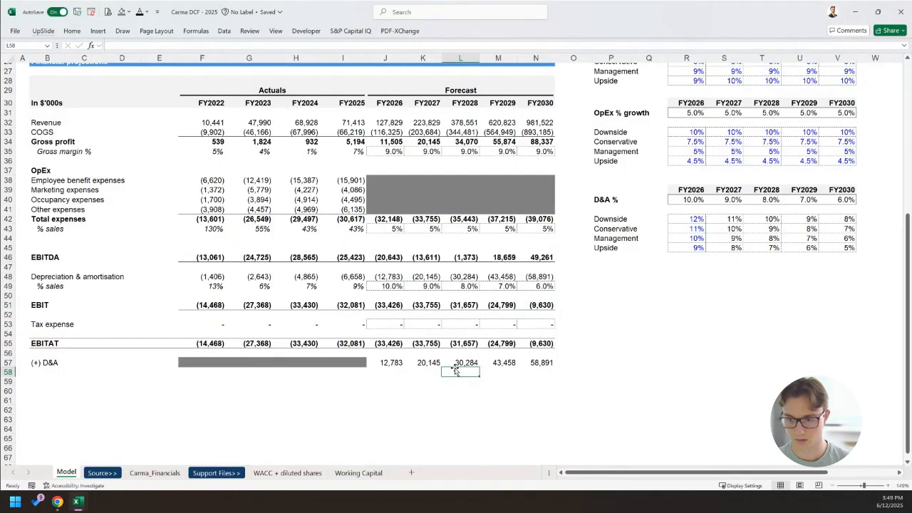
# Label row 58 below the D&A add-back as "(-) CapEx".
pyautogui.click(44, 372)
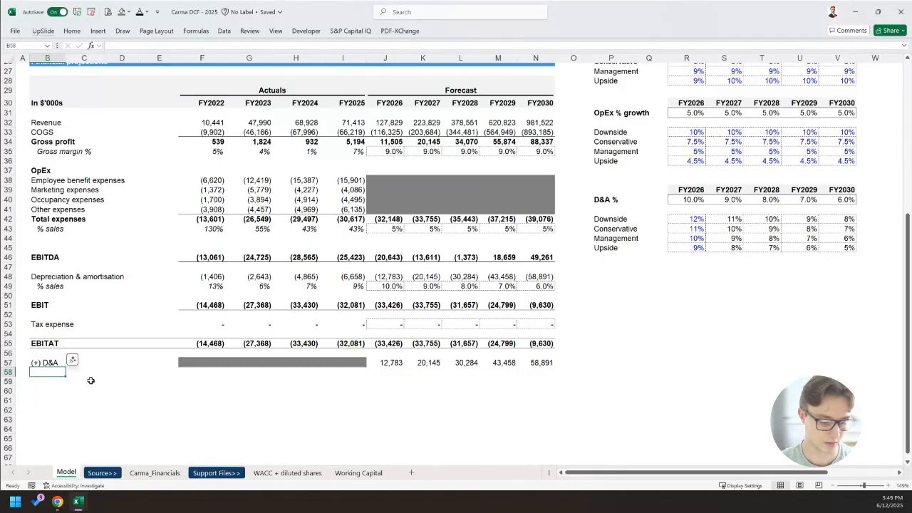
pyautogui.write('-) Cap')
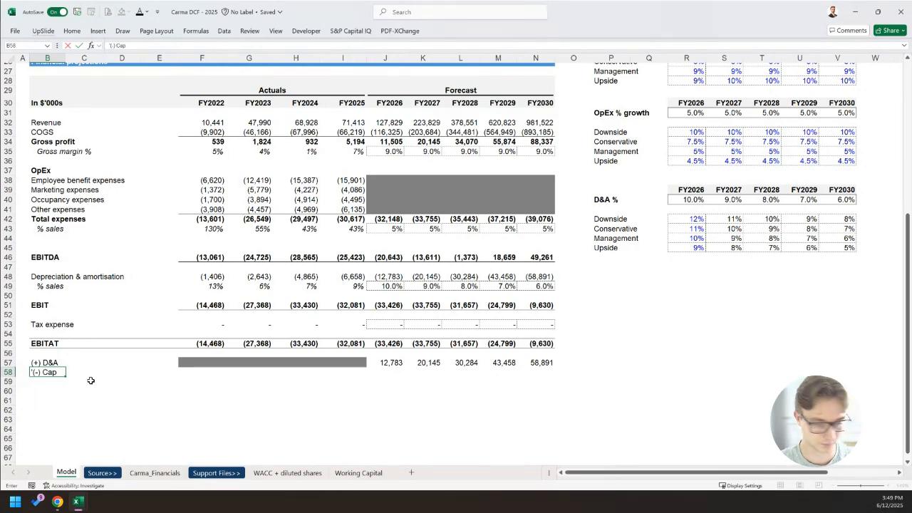
pyautogui.write('Ex')
pyautogui.press('Right')
pyautogui.press('Right')
pyautogui.press('Right')
pyautogui.press('Right')
pyautogui.press('Right')
pyautogui.press('Right')
pyautogui.press('Right')
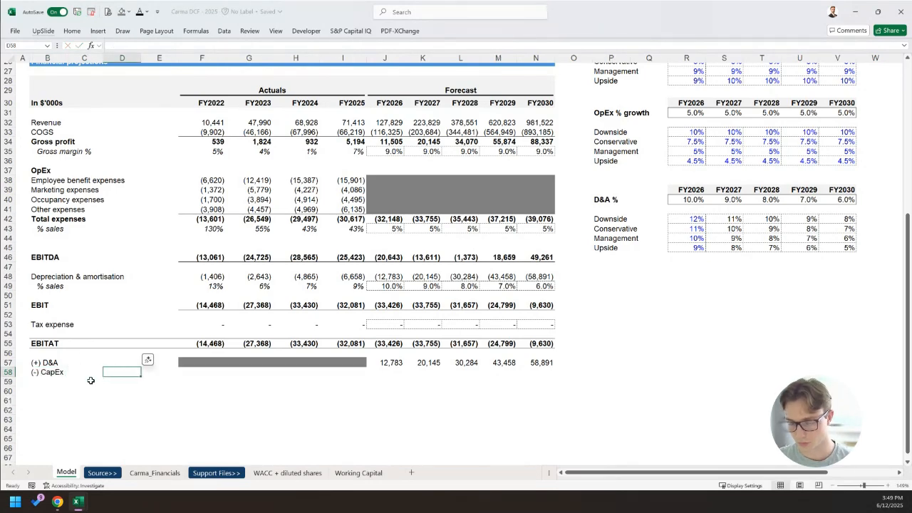
pyautogui.press('Left')
pyautogui.press('Left')
pyautogui.press('Left')
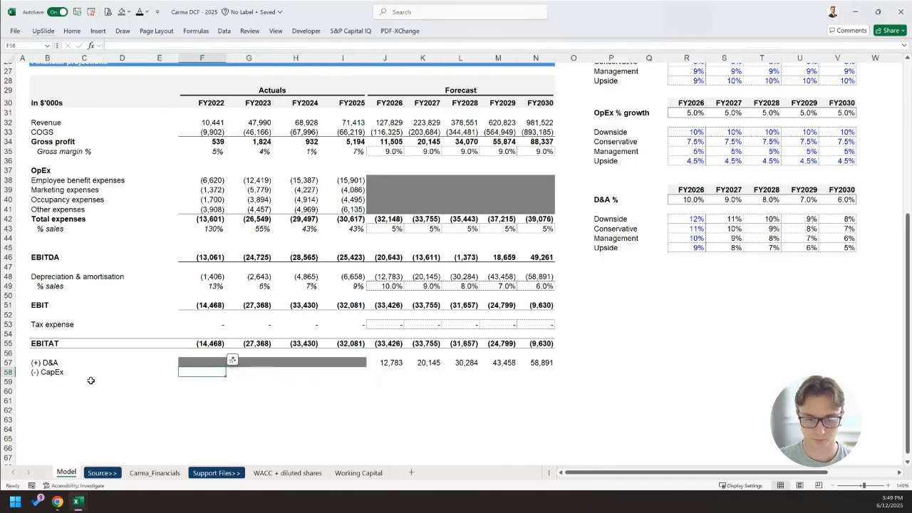
# Examine the cash flows from investing activities on the Carma_Financials sheet for the items that make up CapEx.
pyautogui.hotkey('ctrl', 'pagedown')
pyautogui.hotkey('ctrl', 'pagedown')
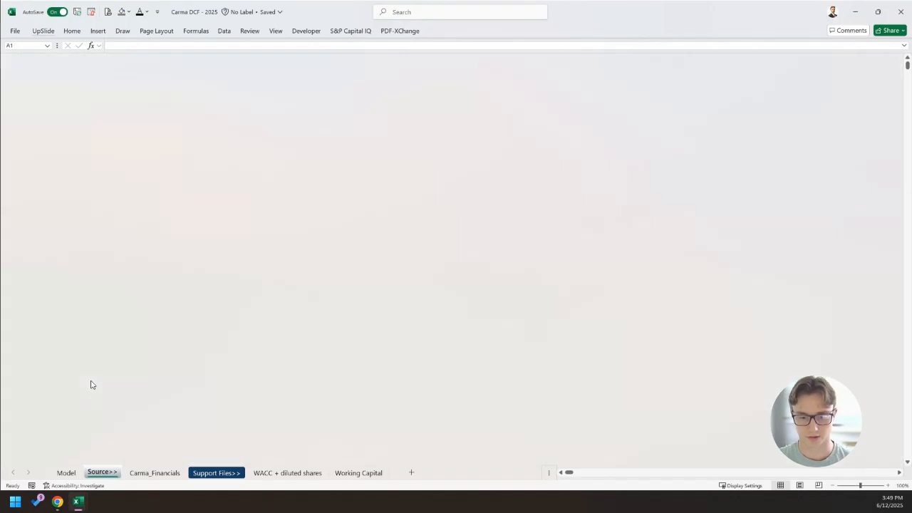
pyautogui.scroll(-16, 167, 336)
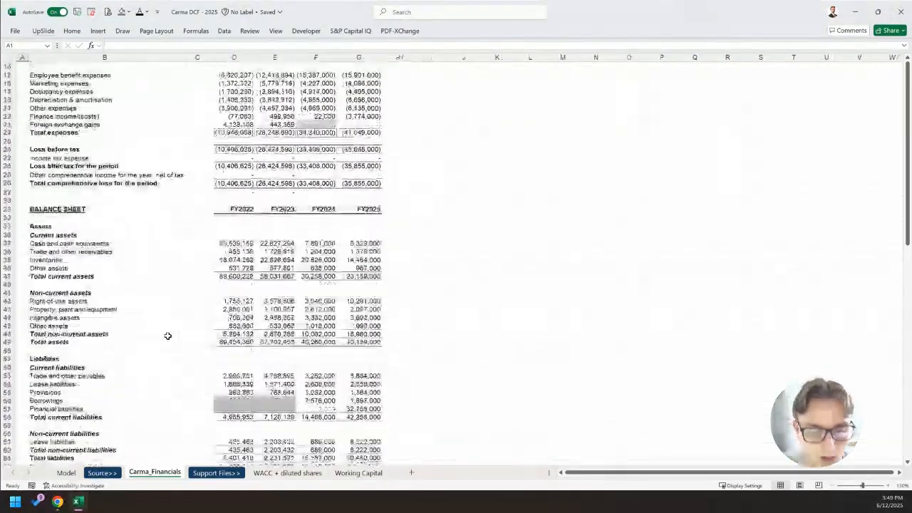
pyautogui.scroll(-4, 168, 336)
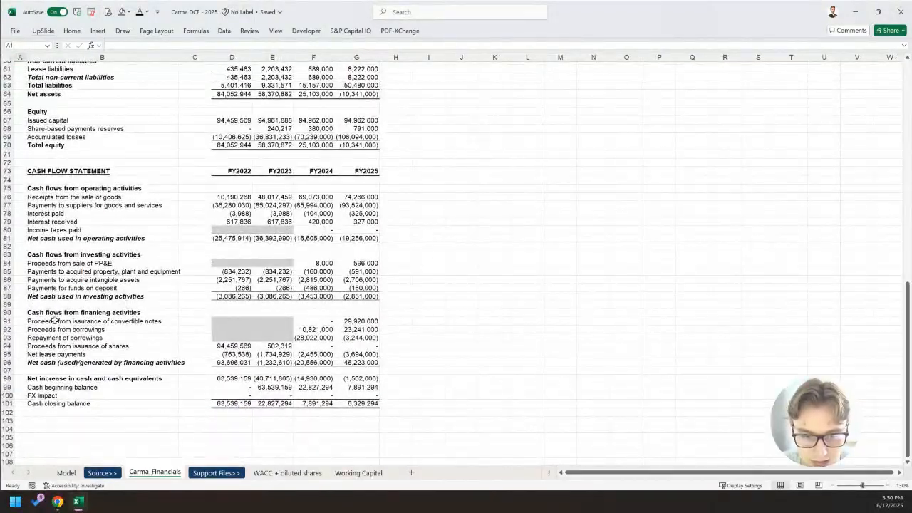
pyautogui.moveTo(100, 257); pyautogui.dragTo(103, 288)
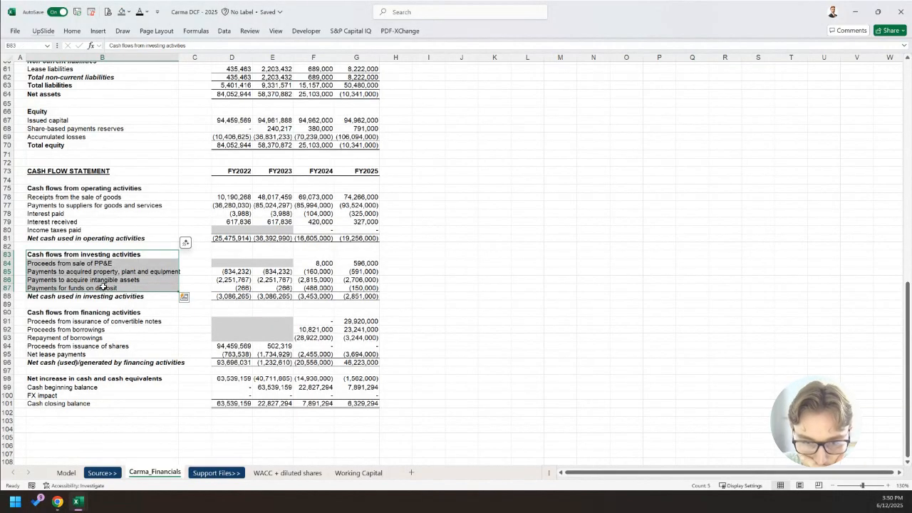
pyautogui.click(114, 272)
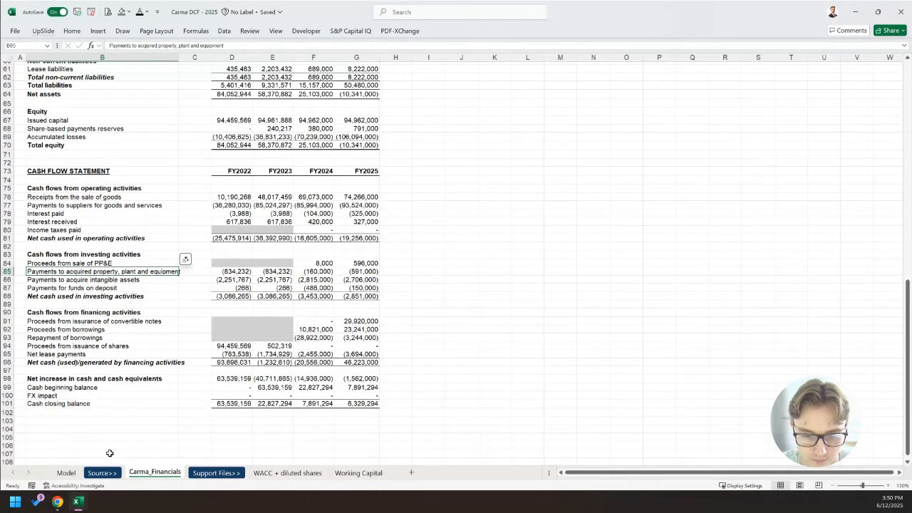
pyautogui.click(67, 472)
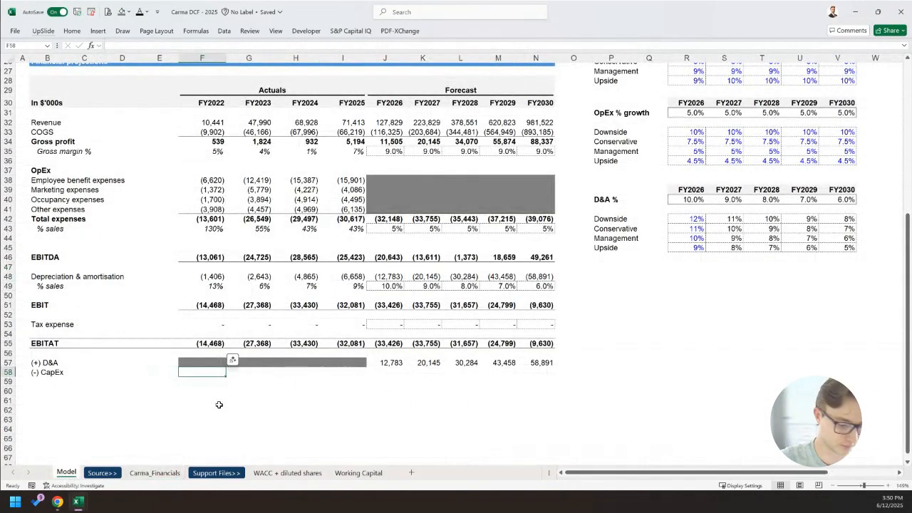
# Enter FY2022 CapEx in F58 on the Model sheet as the sum of Carma_Financials D84:D86.
pyautogui.write('=SUM(')
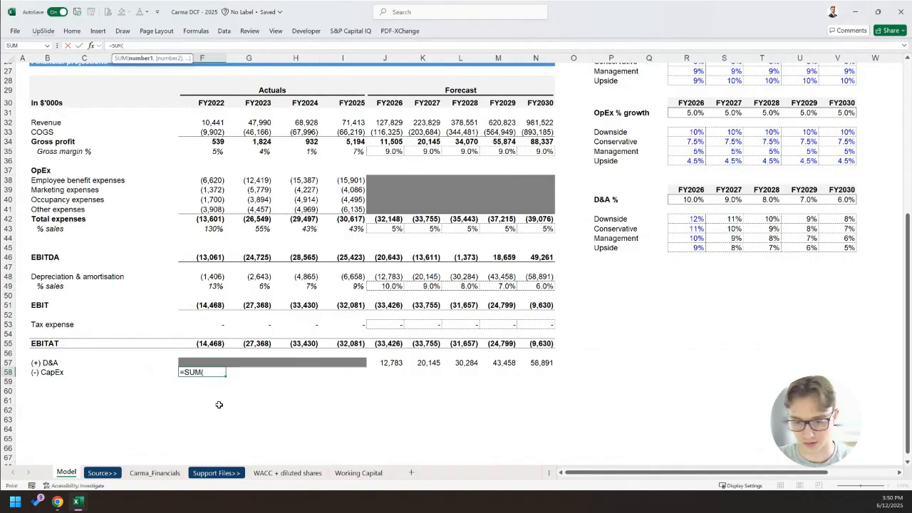
pyautogui.hotkey('ctrl', 'pagedown')
pyautogui.hotkey('ctrl', 'pagedown')
pyautogui.press('Down')
pyautogui.press('Down')
pyautogui.press('Down')
pyautogui.press('Down')
pyautogui.press('Down')
pyautogui.press('Down')
pyautogui.press('Down')
pyautogui.press('Down')
pyautogui.press('Down')
pyautogui.press('Down')
pyautogui.press('Down')
pyautogui.press('Down')
pyautogui.press('Down')
pyautogui.press('Down')
pyautogui.press('Down')
pyautogui.press('Down')
pyautogui.press('Down')
pyautogui.press('Down')
pyautogui.press('Down')
pyautogui.press('Down')
pyautogui.press('Right')
pyautogui.press('Right')
pyautogui.press('Right')
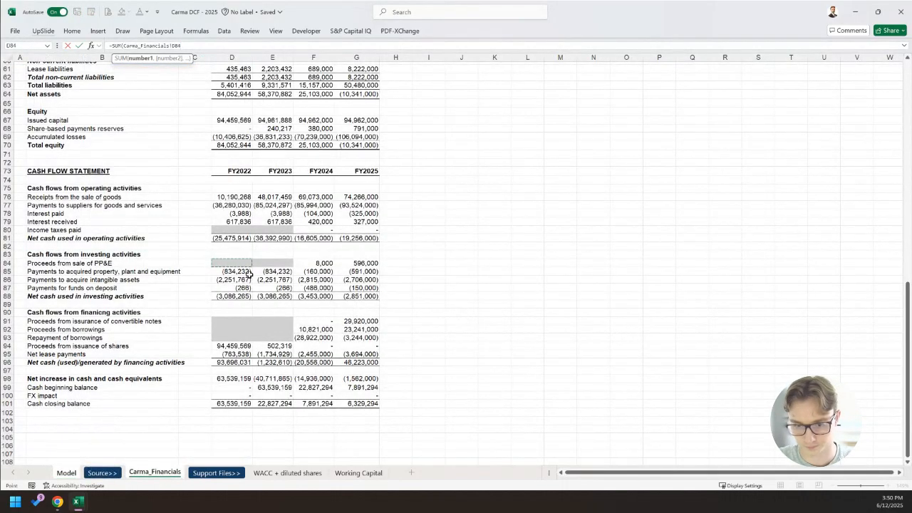
pyautogui.hotkey('shift', 'Down')
pyautogui.hotkey('shift', 'Down')
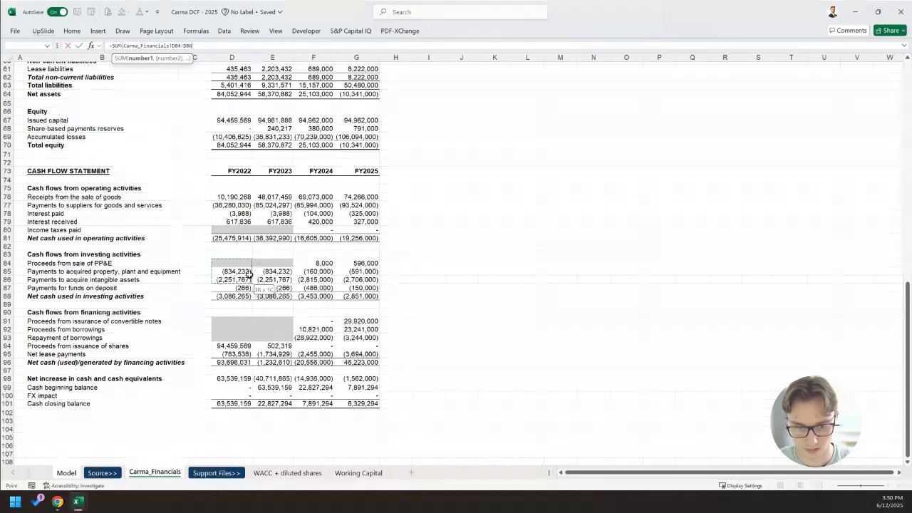
pyautogui.hotkey('ctrl', 'Return')
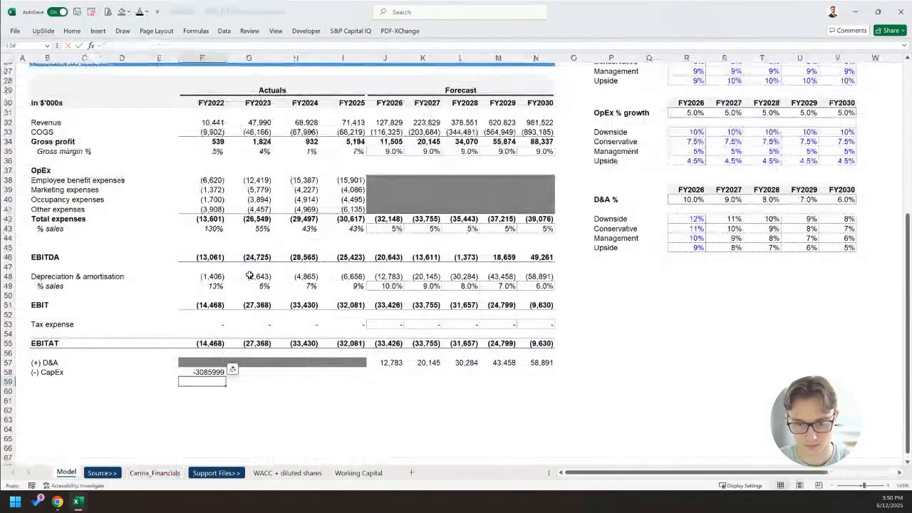
# Apply the custom number format #,##0;(#,##0) to the FY2022 CapEx cell so negatives appear in brackets.
pyautogui.hotkey('ctrl', '1')
pyautogui.press('Down')
pyautogui.press('Down')
pyautogui.press('Down')
pyautogui.press('Down')
pyautogui.press('Down')
pyautogui.press('Down')
pyautogui.press('Down')
pyautogui.press('Down')
pyautogui.press('Down')
pyautogui.press('Down')
pyautogui.press('Down')
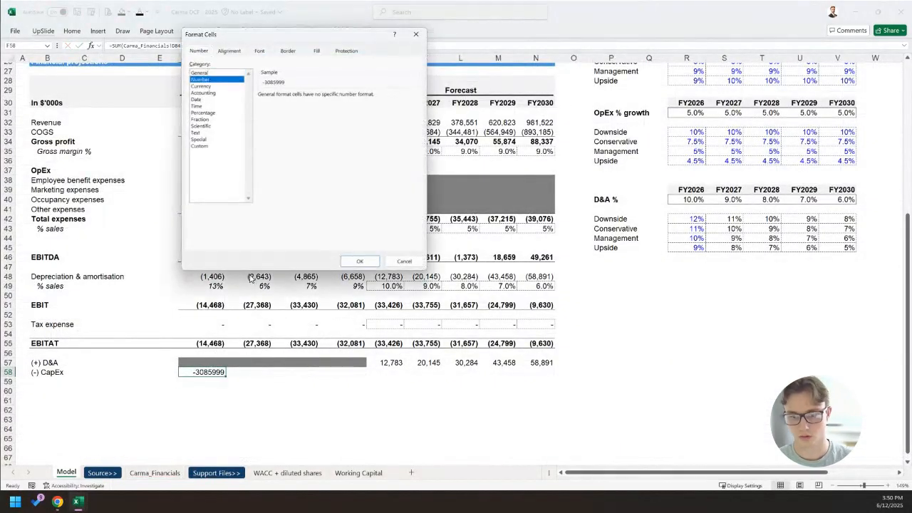
pyautogui.press('Tab')
pyautogui.write('#,##')
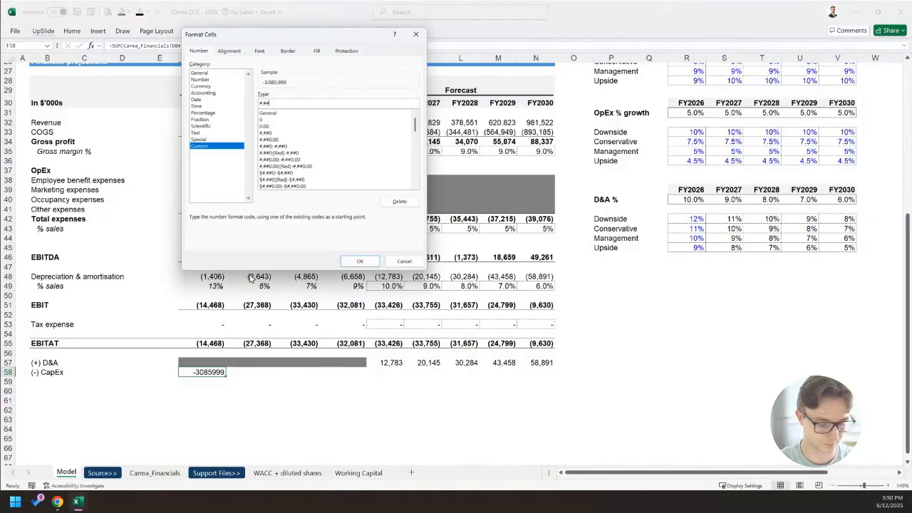
pyautogui.write('0;(#,##0')
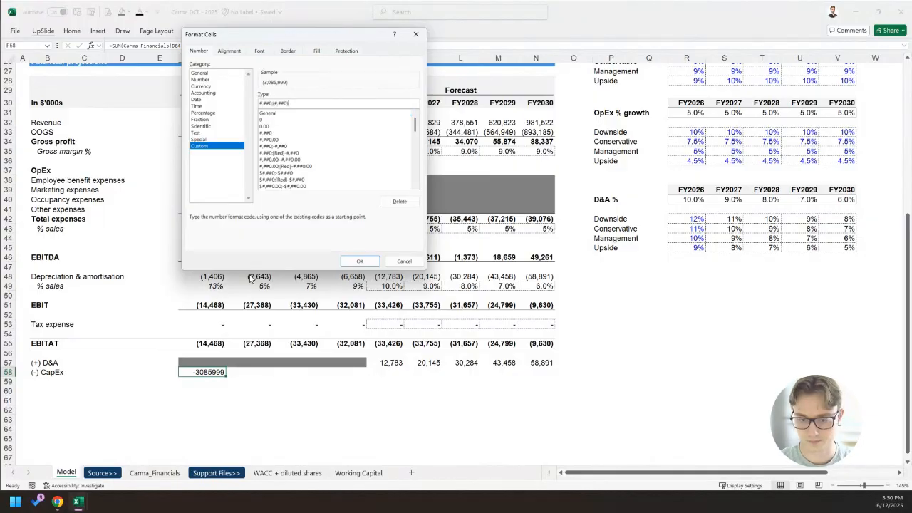
pyautogui.press('Return')
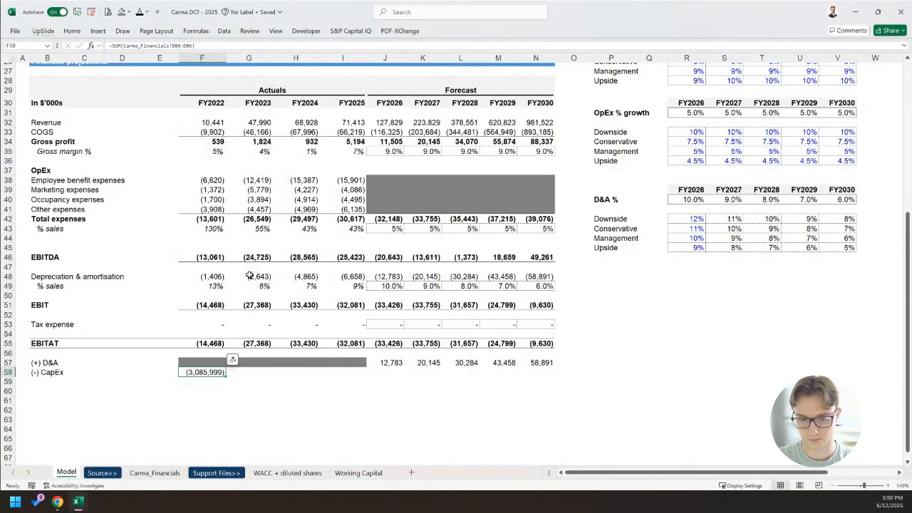
# Copy the FY2022 CapEx formula across to FY2025 and divide all four years by 1000.
pyautogui.hotkey('shift', 'Right')
pyautogui.hotkey('shift', 'Right')
pyautogui.hotkey('shift', 'Right')
pyautogui.hotkey('ctrl', 'r')
pyautogui.press('F2')
pyautogui.write('/1000')
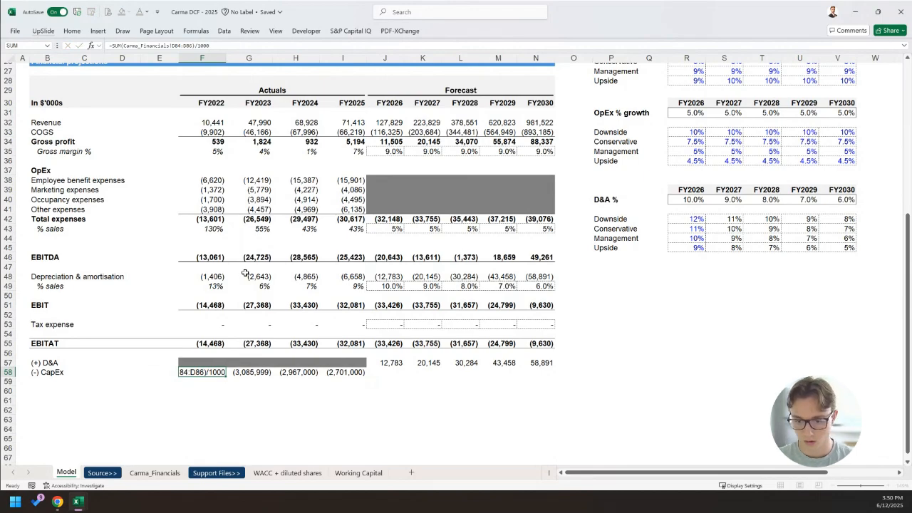
pyautogui.hotkey('ctrl', 'Return')
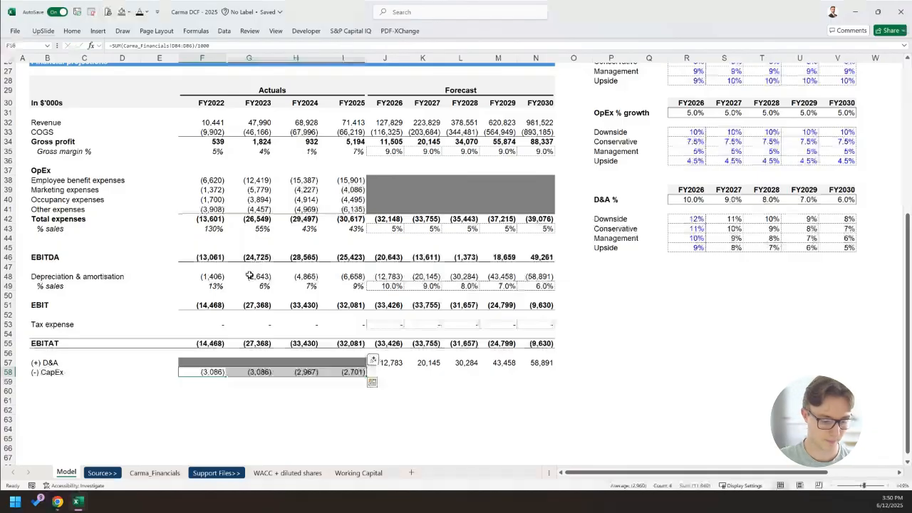
# Calculate FY2022 CapEx as a share of revenue in F59 with =-F58/F32, formatted as a percentage.
pyautogui.press('Down')
pyautogui.write('=-')
pyautogui.press('Up')
pyautogui.write('/')
pyautogui.press('Up')
pyautogui.press('Up')
pyautogui.press('Up')
pyautogui.press('Up')
pyautogui.press('Up')
pyautogui.press('Up')
pyautogui.press('Up')
pyautogui.press('Up')
pyautogui.press('Up')
pyautogui.press('Up')
pyautogui.press('Up')
pyautogui.press('Up')
pyautogui.press('Up')
pyautogui.press('Up')
pyautogui.press('Up')
pyautogui.press('Up')
pyautogui.press('Up')
pyautogui.press('Up')
pyautogui.press('Up')
pyautogui.press('Up')
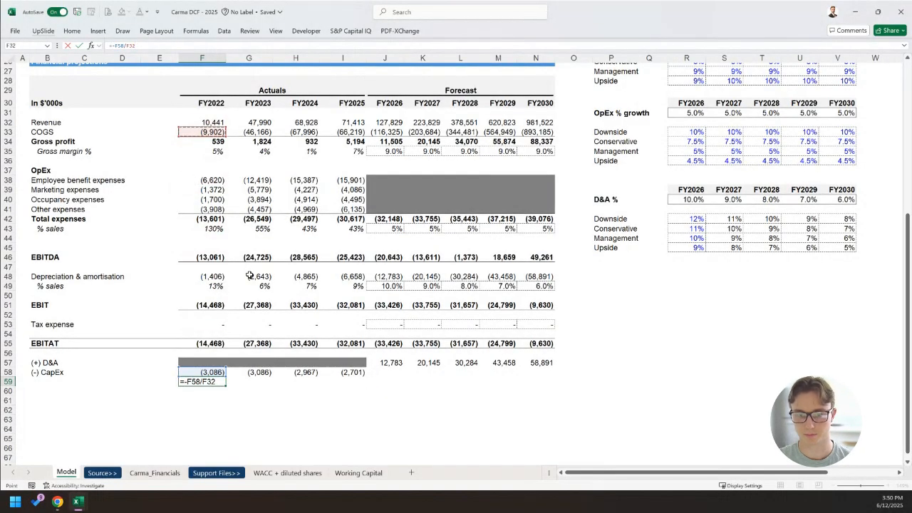
pyautogui.press('Up')
pyautogui.hotkey('ctrl', 'Return')
pyautogui.hotkey('ctrl', 'shift', '5')
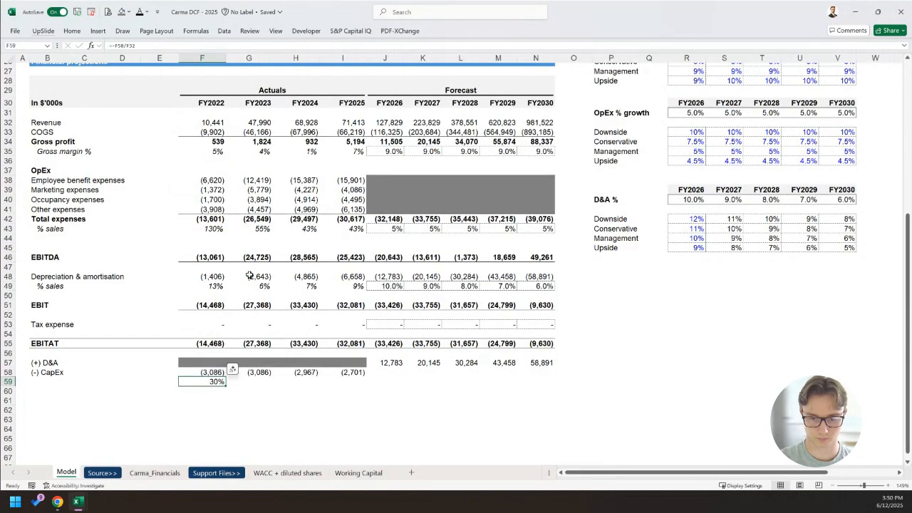
# Copy the FY2022 CapEx percentage of sales across FY2023 to FY2025.
pyautogui.hotkey('shift', 'Right')
pyautogui.hotkey('shift', 'Right')
pyautogui.hotkey('shift', 'Right')
pyautogui.hotkey('ctrl', 'r')
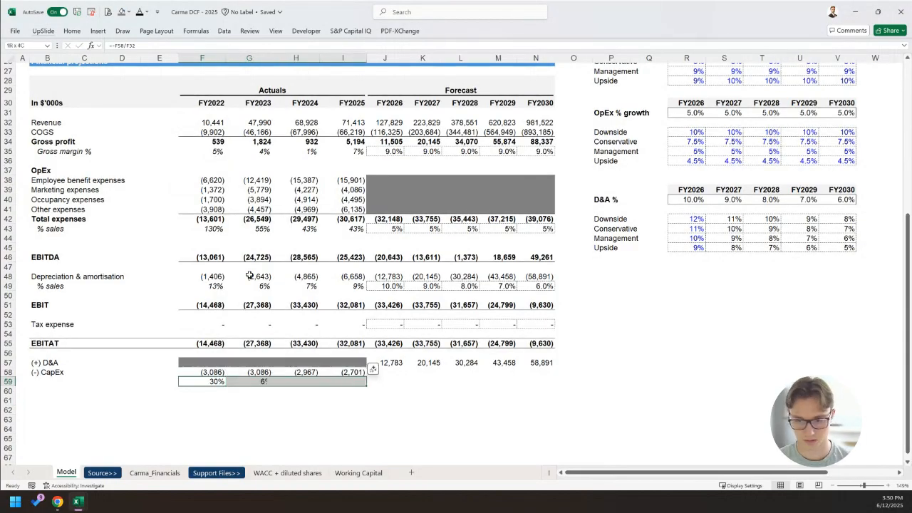
# Review the historical CapEx percentages of sales for FY2022 to FY2025 in row 59.
pyautogui.press('Right')
pyautogui.press('Right')
pyautogui.press('Right')
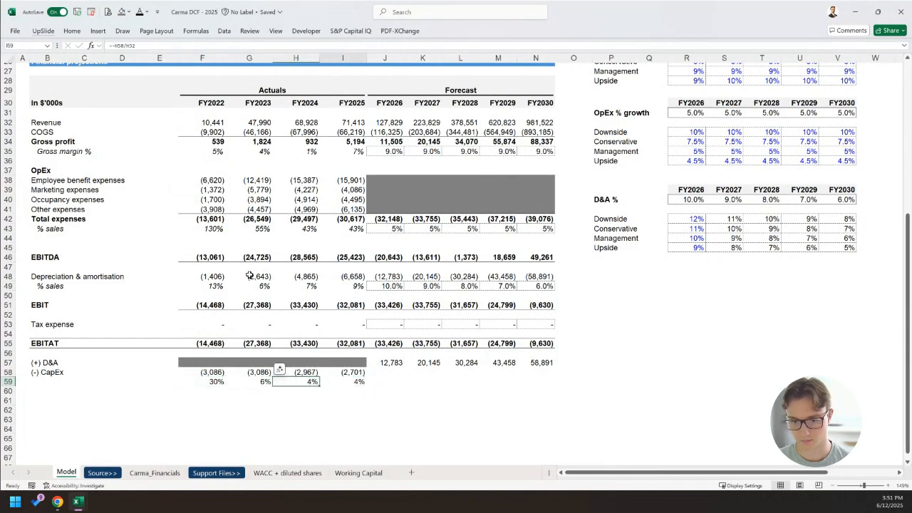
pyautogui.hotkey('shift', 'Left')
pyautogui.hotkey('shift', 'Left')
pyautogui.hotkey('shift', 'Left')
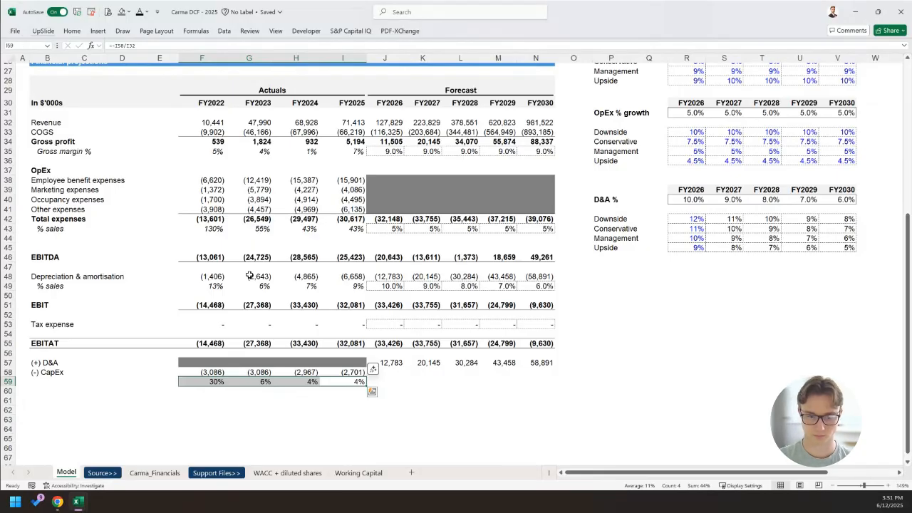
pyautogui.press('Right')
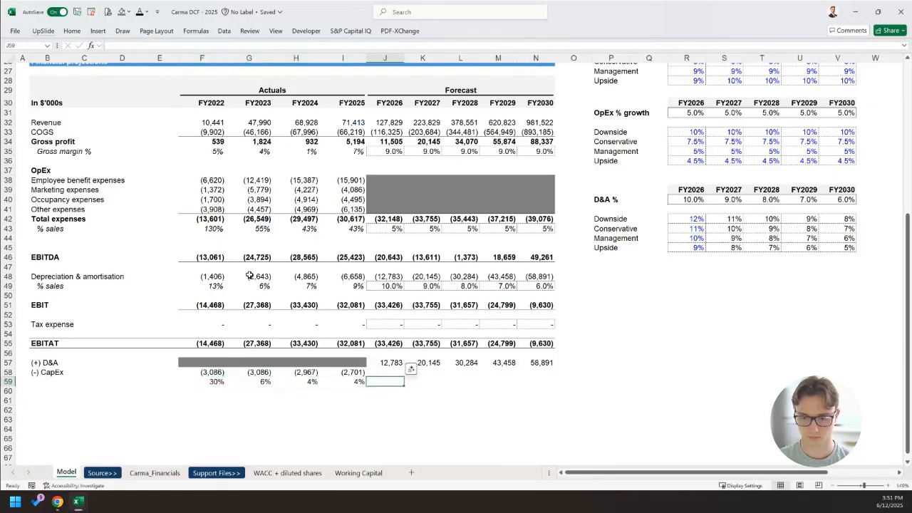
# Outline each FY2026 to FY2030 CapEx percentage cell, J59 to N59, with the dashed border style of the other assumption rows.
pyautogui.hotkey('shift', 'Right')
pyautogui.hotkey('shift', 'Right')
pyautogui.hotkey('shift', 'Right')
pyautogui.hotkey('shift', 'Right')
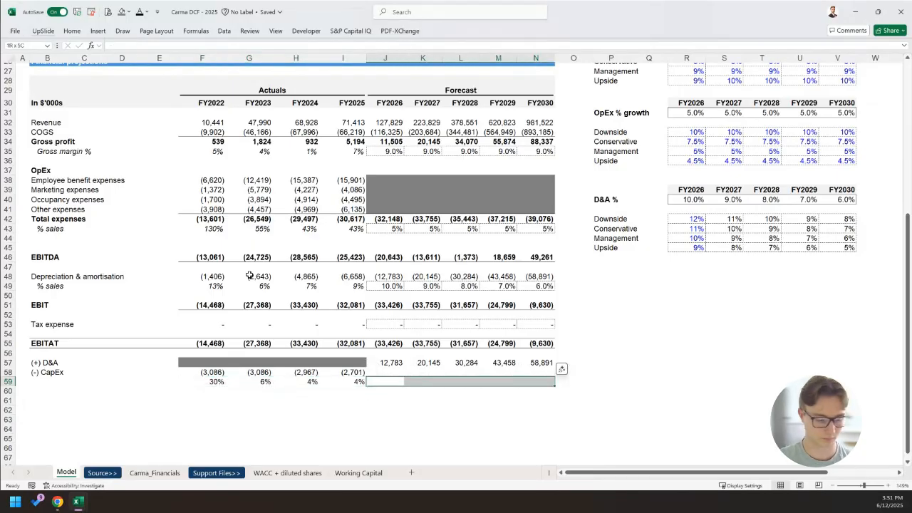
pyautogui.press('alt')
pyautogui.press('h')
pyautogui.press('b')
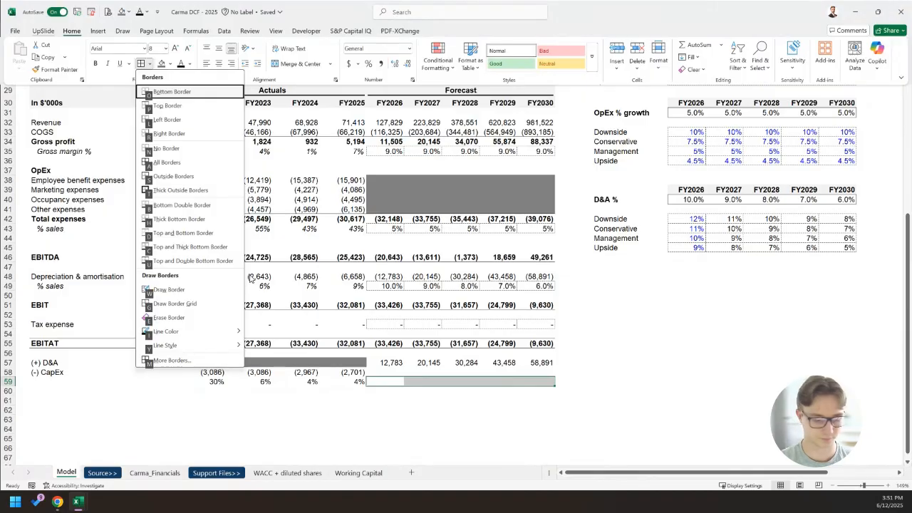
pyautogui.press('y')
pyautogui.press('Down')
pyautogui.press('Return')
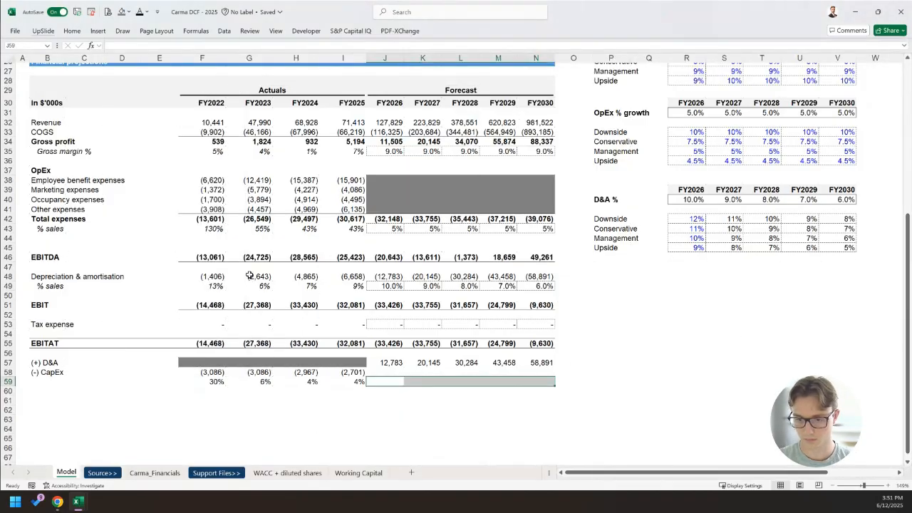
pyautogui.press('alt')
pyautogui.press('h')
pyautogui.press('b')
pyautogui.press('a')
# Link the FY2026 CapEx percentage to FY2025 with =I59 and copy the formula across to FY2030.
pyautogui.press('Left')
pyautogui.press('Right')
pyautogui.press('Down')
pyautogui.press('Up')
pyautogui.write('=')
pyautogui.press('Left')
pyautogui.press('Return')
pyautogui.press('Up')
pyautogui.hotkey('shift', 'Right')
pyautogui.hotkey('shift', 'Right')
pyautogui.hotkey('shift', 'Right')
pyautogui.hotkey('shift', 'Right')
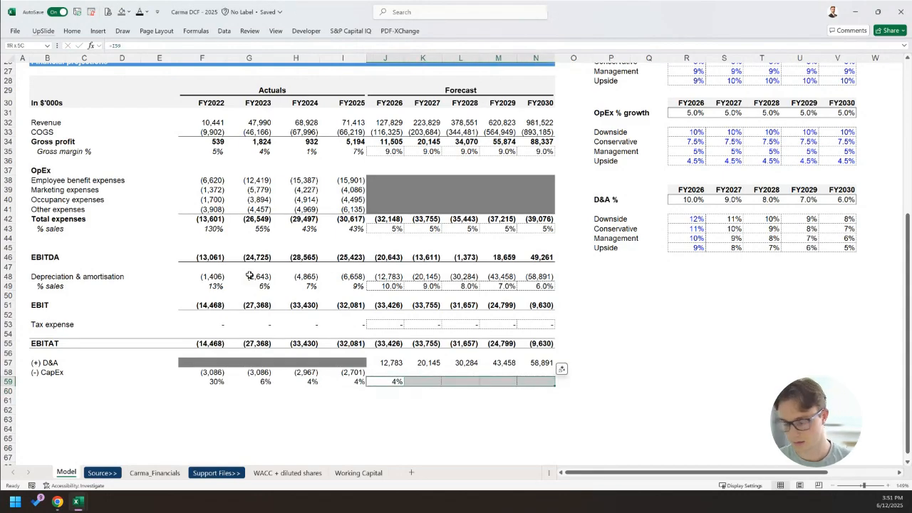
pyautogui.hotkey('ctrl', 'r')
# Calculate FY2026 CapEx in J58 as a negative share of revenue with =J59*J32*-1.
pyautogui.press('Left')
pyautogui.hotkey('shift', 'Left')
pyautogui.press('Right')
pyautogui.press('Up')
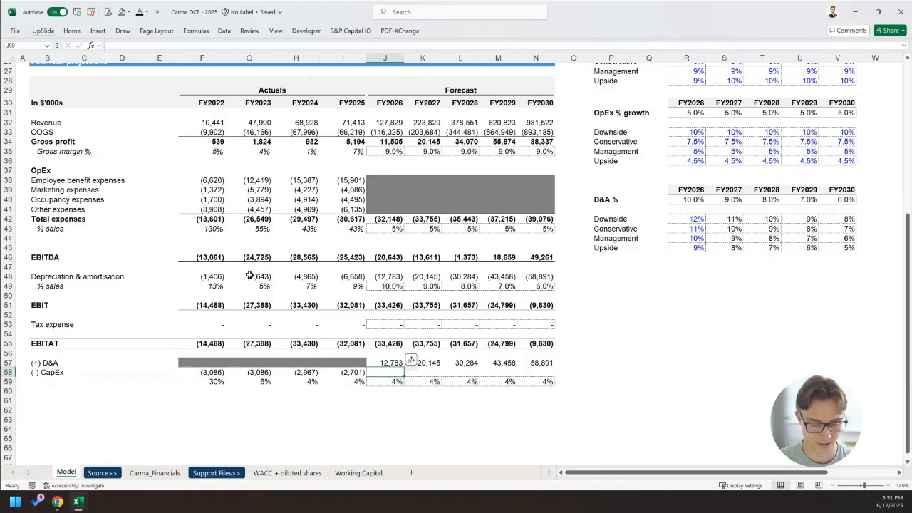
pyautogui.write('=')
pyautogui.press('Down')
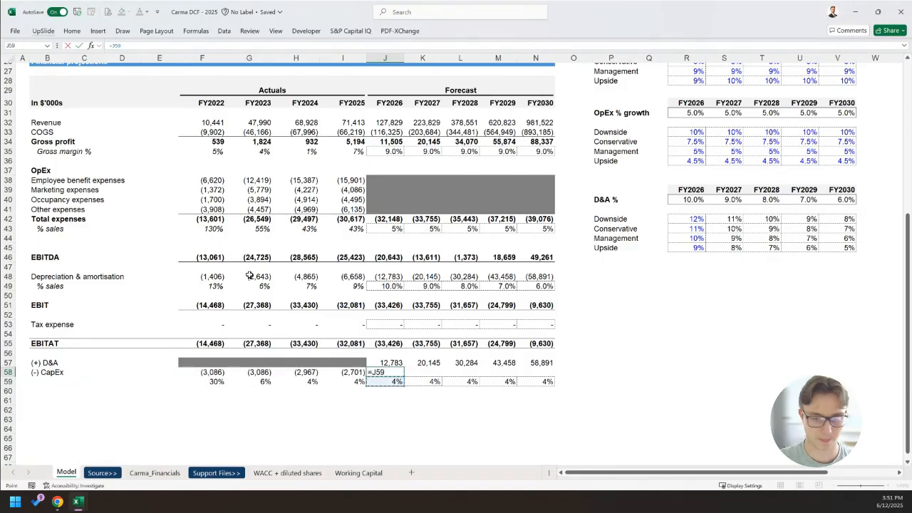
pyautogui.write('*')
pyautogui.hotkey('ctrl', 'Up')
pyautogui.hotkey('ctrl', 'Up')
pyautogui.hotkey('ctrl', 'Up')
pyautogui.hotkey('ctrl', 'Up')
pyautogui.hotkey('ctrl', 'Up')
pyautogui.hotkey('ctrl', 'Up')
pyautogui.hotkey('ctrl', 'Up')
pyautogui.hotkey('ctrl', 'Up')
pyautogui.hotkey('ctrl', 'Up')
pyautogui.hotkey('ctrl', 'Up')
pyautogui.hotkey('ctrl', 'Up')
pyautogui.hotkey('ctrl', 'Up')
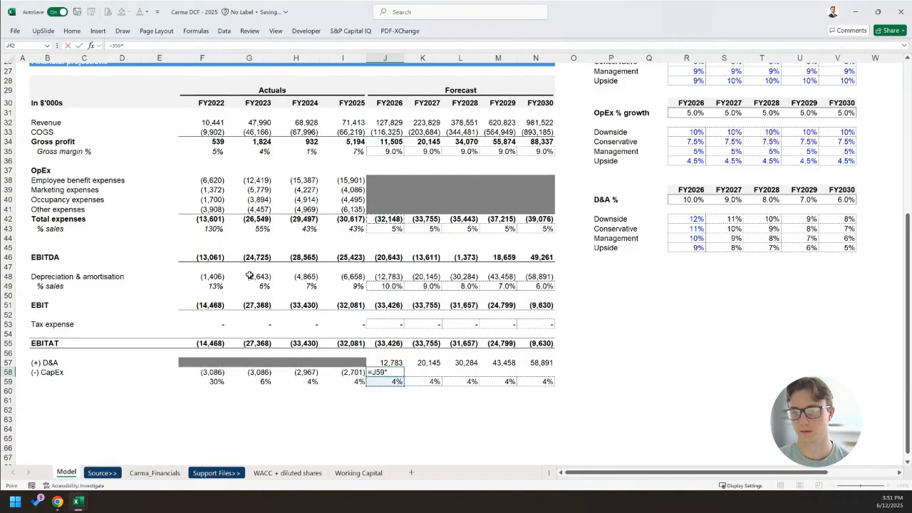
pyautogui.hotkey('ctrl', 'Up')
pyautogui.hotkey('ctrl', 'Up')
pyautogui.hotkey('ctrl', 'Down')
pyautogui.hotkey('ctrl', 'Down')
pyautogui.hotkey('ctrl', 'Down')
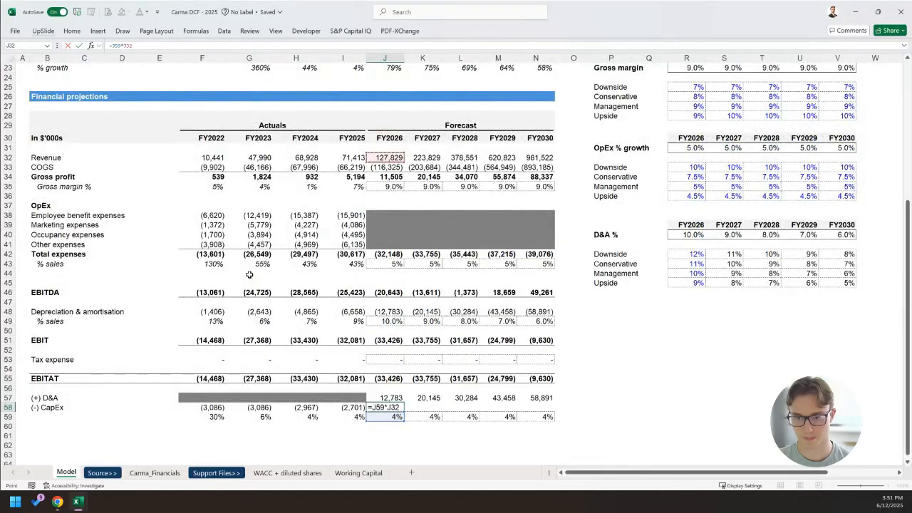
pyautogui.write('*-1')
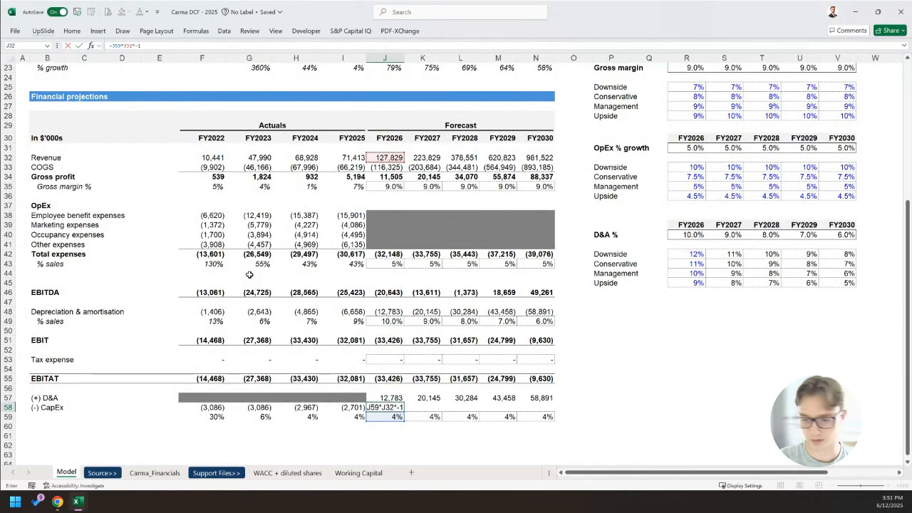
pyautogui.hotkey('ctrl', 'Return')
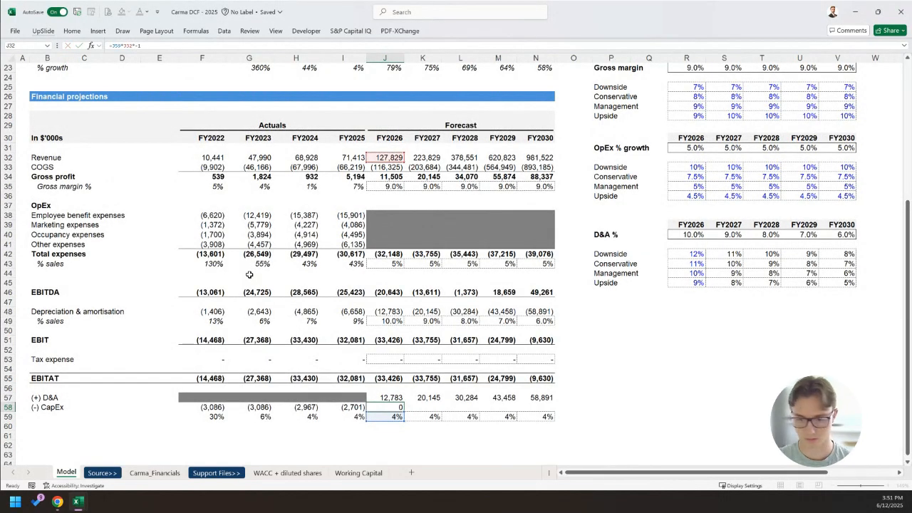
# Give FY2026 CapEx the FY2025 cell's number format and copy its formula across to FY2030.
pyautogui.hotkey('shift', 'Right')
pyautogui.hotkey('shift', 'Right')
pyautogui.hotkey('shift', 'Right')
pyautogui.hotkey('shift', 'Right')
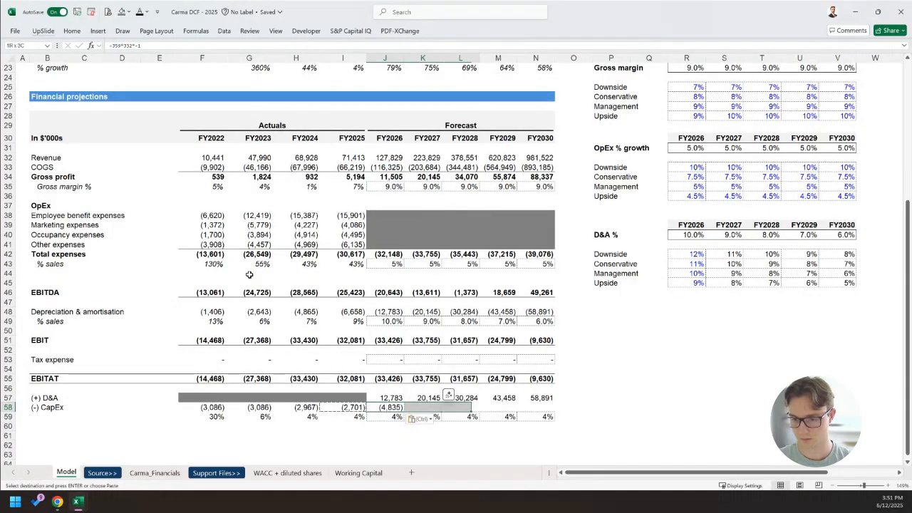
pyautogui.hotkey('ctrl', 'r')
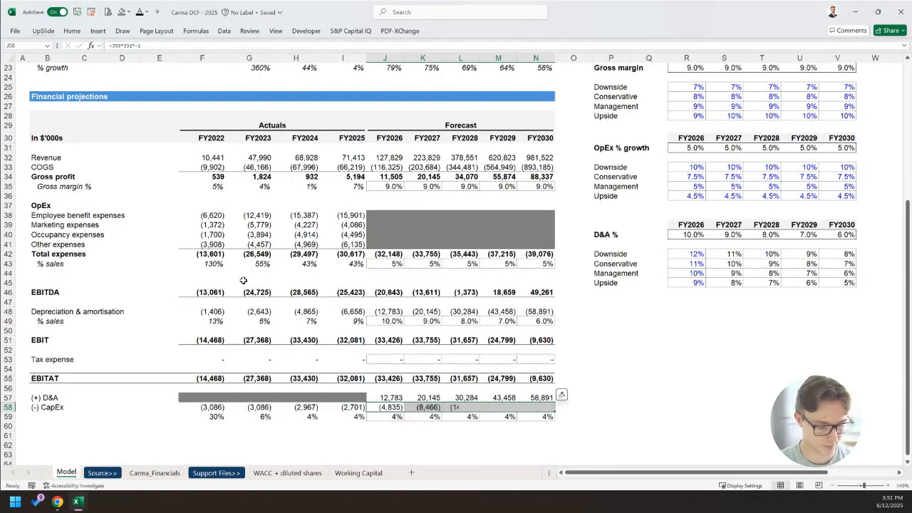
# Label the percentage row beneath CapEx as "% sales" in B59.
pyautogui.hotkey('ctrl', 'Left')
pyautogui.hotkey('ctrl', 'Left')
pyautogui.press('Down')
pyautogui.write('% sales')
pyautogui.hotkey('ctrl', 'Return')
pyautogui.press('alt')
pyautogui.press('h')
pyautogui.press('Escape')
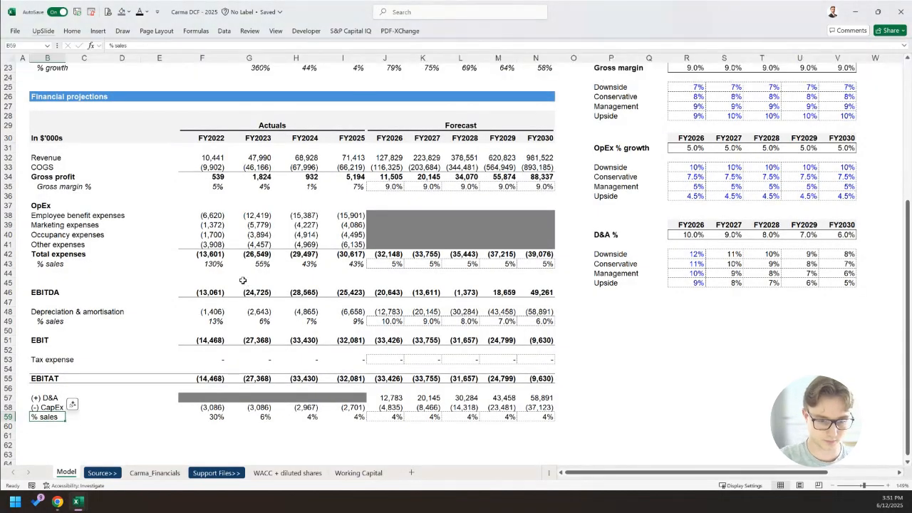
# Indent and italicise the "% sales" label beneath the CapEx row in B59.
pyautogui.press('alt')
pyautogui.press('h')
pyautogui.press('6')
pyautogui.hotkey('ctrl', 'i')
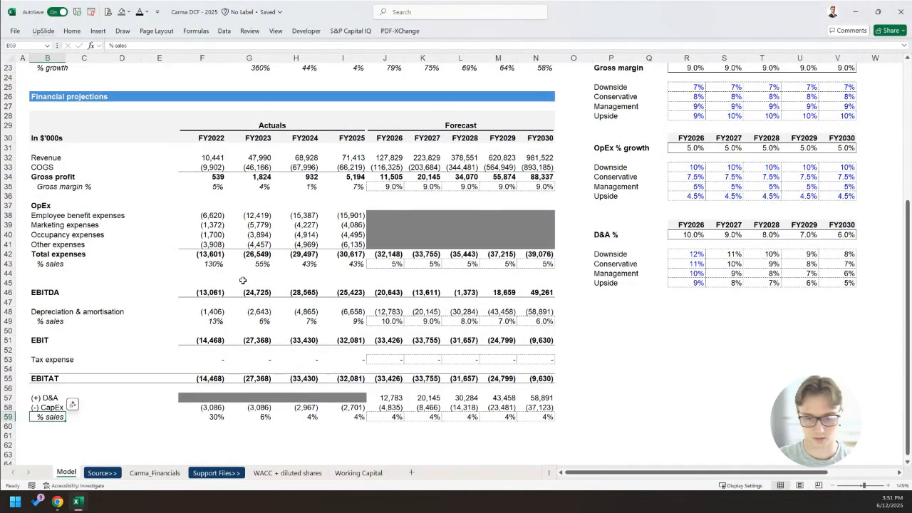
# Italicise the FY2022 to FY2025 CapEx % sales values in F59:I59.
pyautogui.press('Right')
pyautogui.press('Right')
pyautogui.press('Right')
pyautogui.press('Right')
pyautogui.press('Right')
pyautogui.press('Left')
pyautogui.hotkey('ctrl', 'shift', 'Right')
pyautogui.press('Left')
pyautogui.press('Right')
pyautogui.hotkey('shift', 'Right')
pyautogui.hotkey('shift', 'Right')
pyautogui.hotkey('shift', 'Right')
pyautogui.hotkey('shift', 'Right')
pyautogui.hotkey('shift', 'Left')
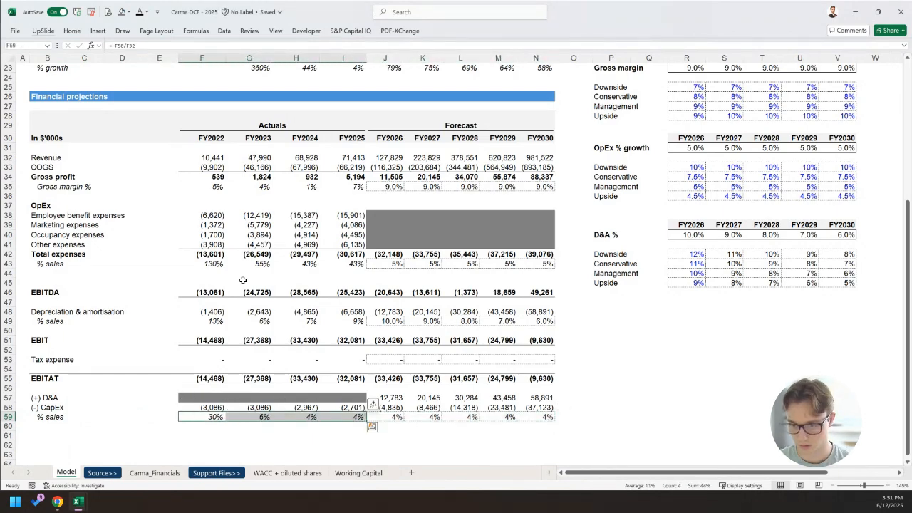
# Add the row label "(+) Change in NWC" in B60, below the CapEx % sales row.
pyautogui.scroll(-3, 242, 280)
pyautogui.scroll(-2, 214, 342)
pyautogui.press('Left')
pyautogui.press('Left')
pyautogui.press('Left')
pyautogui.press('Left')
pyautogui.press('Down')
pyautogui.write("'")
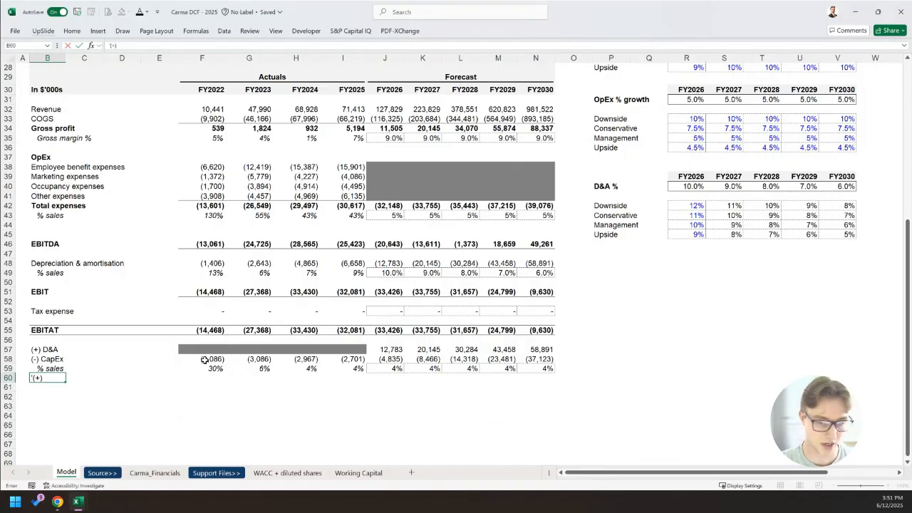
pyautogui.write('(+) Change in NWC')
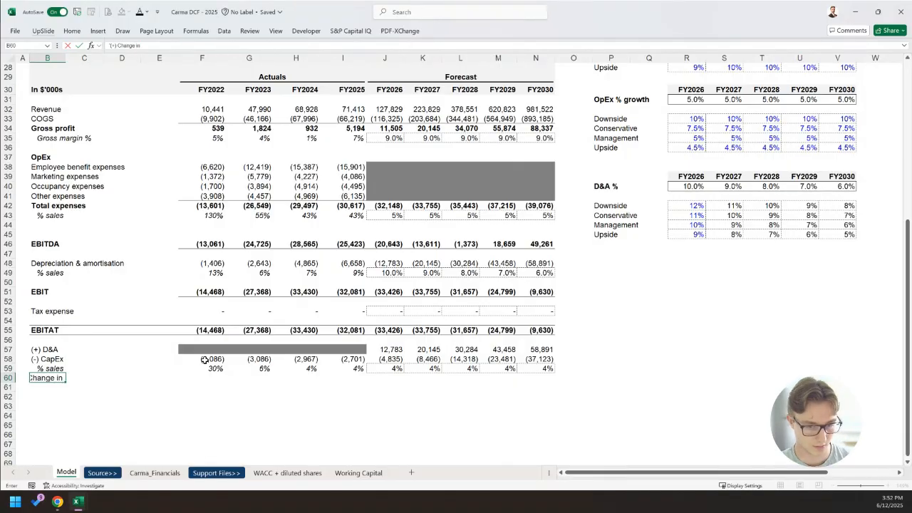
# Copy the grey-shaded FY2022 to FY2025 cells of the D&A row onto the Change in NWC row.
pyautogui.press('Right')
pyautogui.press('Right')
pyautogui.press('Right')
pyautogui.press('Right')
pyautogui.press('Right')
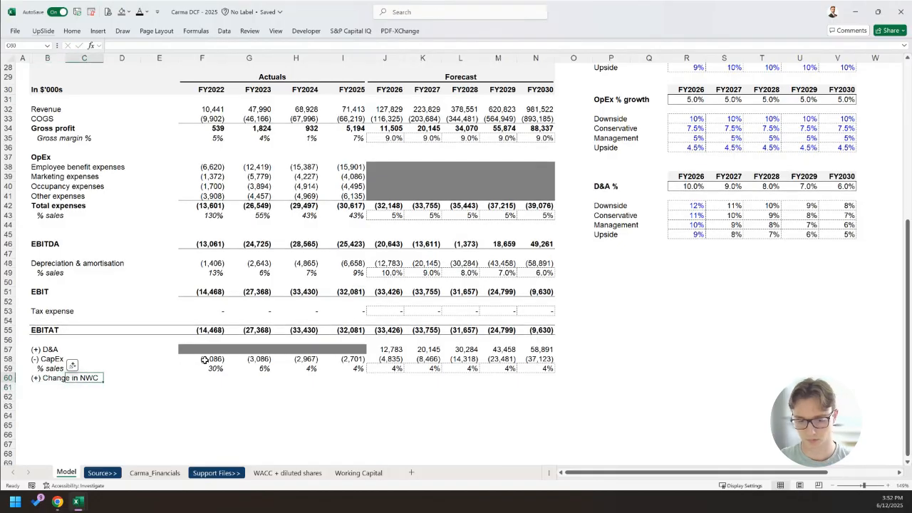
pyautogui.press('Left')
pyautogui.hotkey('shift', 'Right')
pyautogui.hotkey('shift', 'Right')
pyautogui.hotkey('shift', 'Right')
pyautogui.hotkey('shift', 'Right')
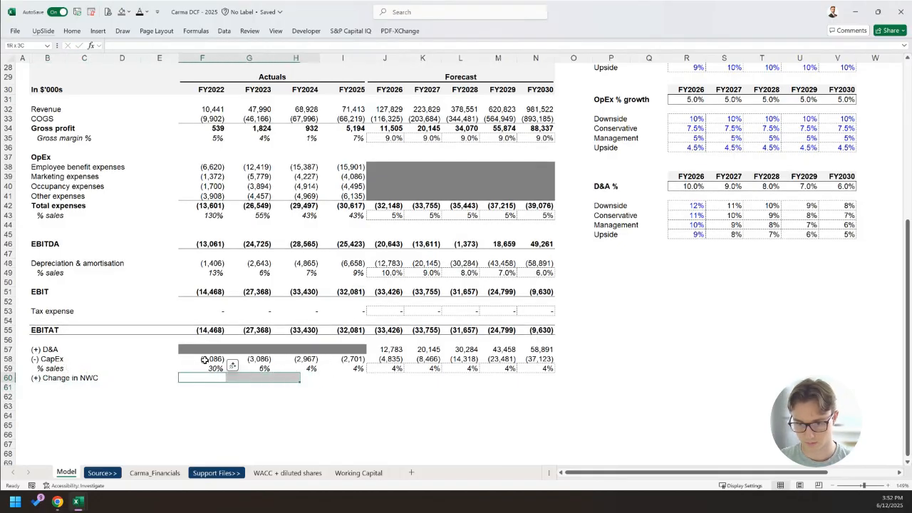
pyautogui.press('Left')
pyautogui.press('Up')
pyautogui.press('Up')
pyautogui.press('Up')
pyautogui.press('Right')
pyautogui.hotkey('shift', 'Right')
pyautogui.hotkey('shift', 'Right')
pyautogui.hotkey('shift', 'Right')
pyautogui.hotkey('shift', 'Right')
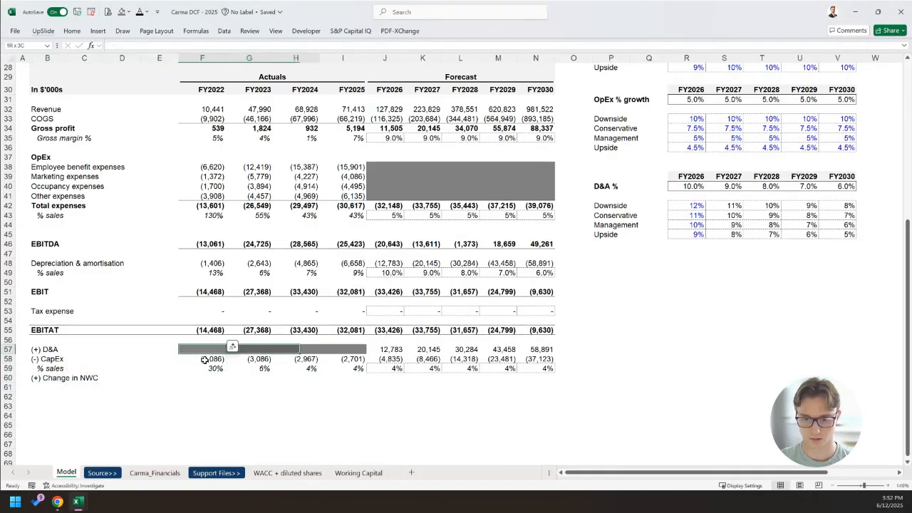
pyautogui.hotkey('shift', 'Left')
pyautogui.hotkey('ctrl', 'c')
pyautogui.press('Down')
pyautogui.press('Down')
pyautogui.press('Down')
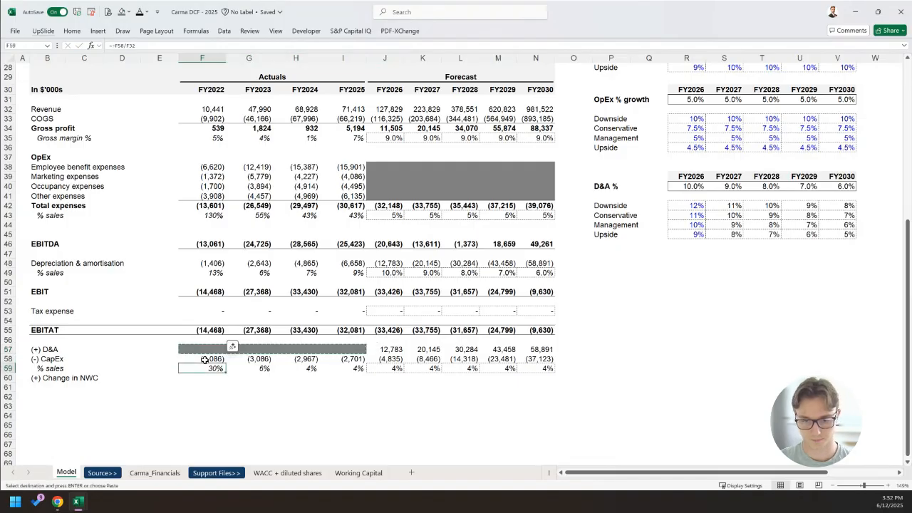
pyautogui.hotkey('ctrl', 'v')
pyautogui.press('Escape')
pyautogui.press('Right')
pyautogui.press('Right')
pyautogui.press('Right')
pyautogui.press('Right')
pyautogui.press('Right')
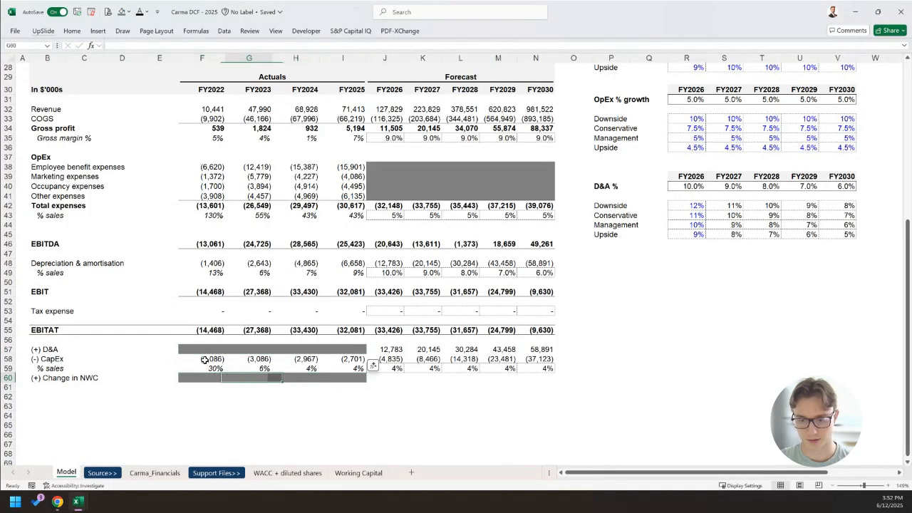
# Open the Working Capital sheet and highlight the trade and other receivables line with Focus Cell.
pyautogui.hotkey('ctrl', 'pagedown')
pyautogui.hotkey('ctrl', 'pagedown')
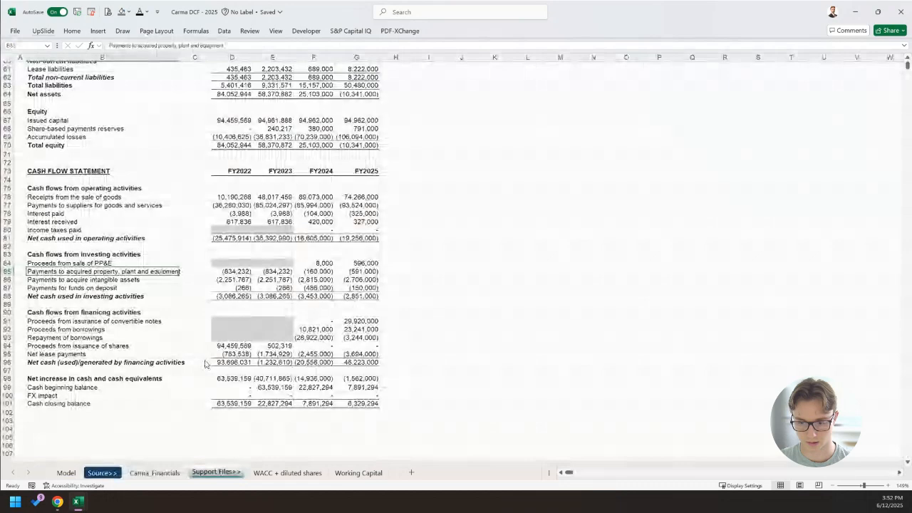
pyautogui.hotkey('ctrl', 'pagedown')
pyautogui.hotkey('ctrl', 'pagedown')
pyautogui.hotkey('ctrl', 'pagedown')
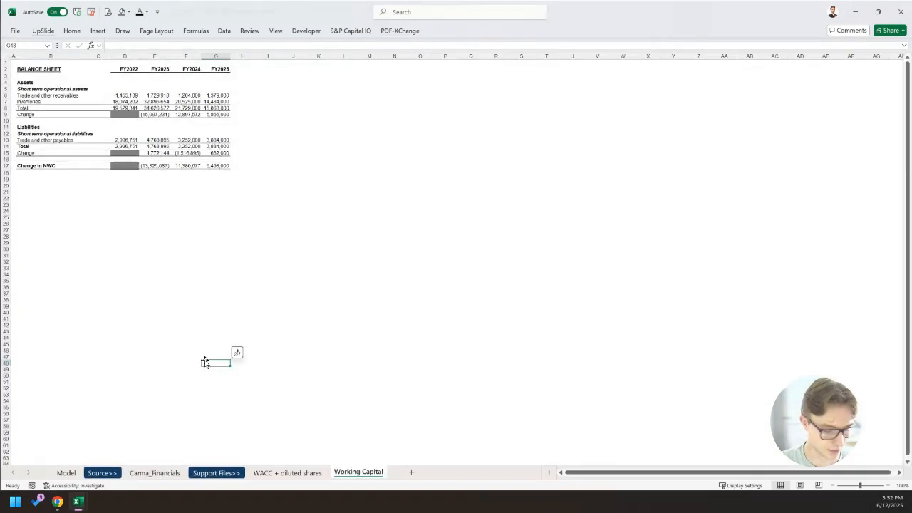
pyautogui.scroll(4, 205, 359)
pyautogui.scroll(3, 205, 360)
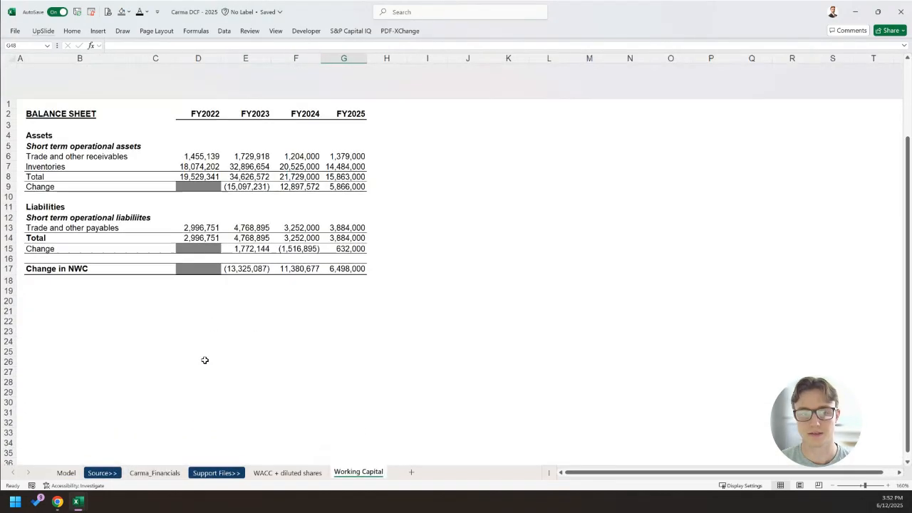
pyautogui.click(118, 122)
pyautogui.hotkey('alt', 'w')
pyautogui.press('e')
pyautogui.press('f')
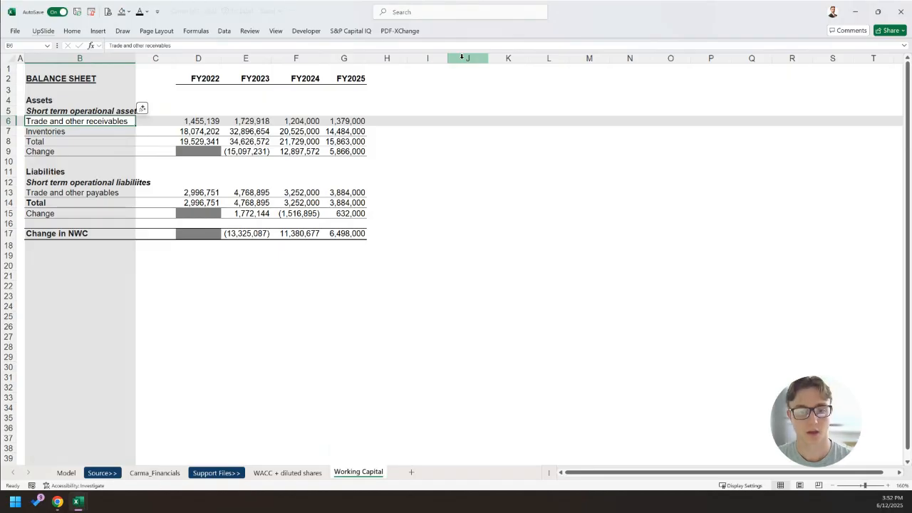
# Examine the working capital lines down to trade and other payables, and turn Focus Cell off.
pyautogui.press('Down')
pyautogui.press('Down')
pyautogui.press('Down')
pyautogui.press('Down')
pyautogui.press('Down')
pyautogui.press('Down')
pyautogui.press('Down')
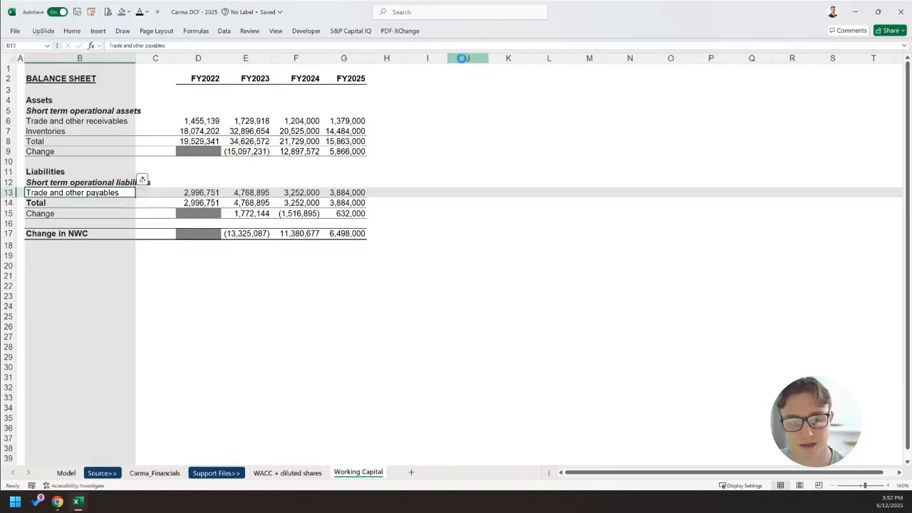
pyautogui.hotkey('alt', 'w')
pyautogui.press('e')
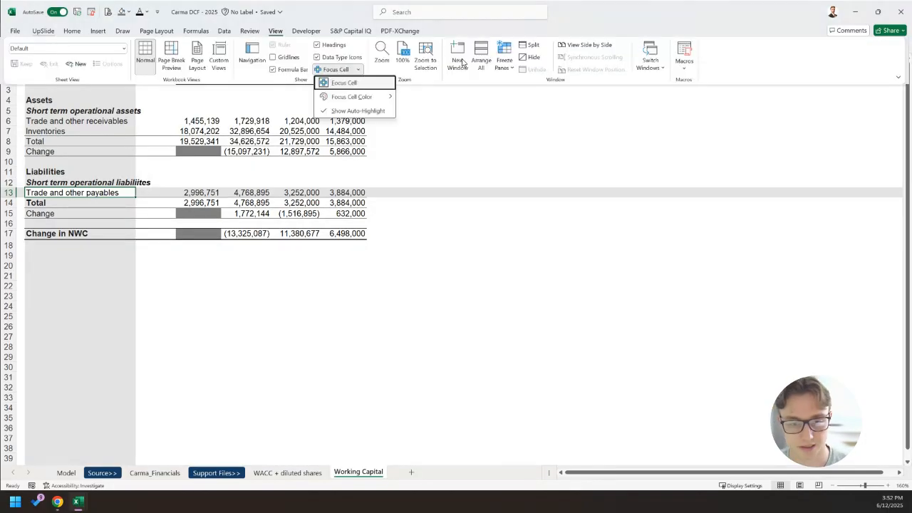
pyautogui.press('f')
# Examine the FY2023 formulas for the change in assets, the change in liabilities and Change in NWC.
pyautogui.press('Right')
pyautogui.press('Right')
pyautogui.press('Right')
pyautogui.press('Up')
pyautogui.press('Up')
pyautogui.press('Up')
pyautogui.press('Up')
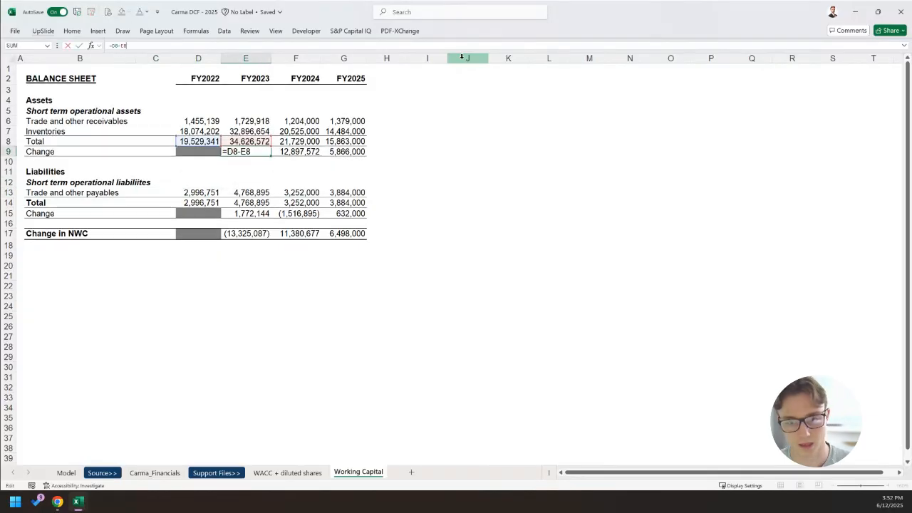
pyautogui.press('Down')
pyautogui.press('Down')
pyautogui.press('Down')
pyautogui.press('Down')
pyautogui.press('Down')
pyautogui.press('Down')
pyautogui.press('F2')
pyautogui.press('Escape')
pyautogui.press('Up')
pyautogui.press('Up')
pyautogui.press('Up')
pyautogui.press('Down')
pyautogui.press('Down')
pyautogui.press('Down')
pyautogui.press('F2')
pyautogui.press('Escape')
pyautogui.press('Down')
pyautogui.press('Down')
pyautogui.press('F2')
pyautogui.press('Escape')
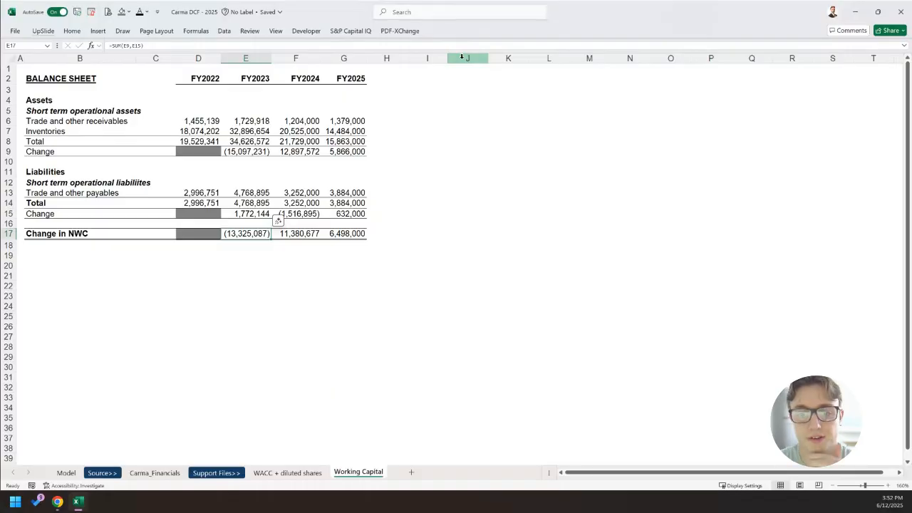
# Compare Change in NWC for FY2023 and FY2024 with the receivables and inventories figures behind it.
pyautogui.click(287, 236)
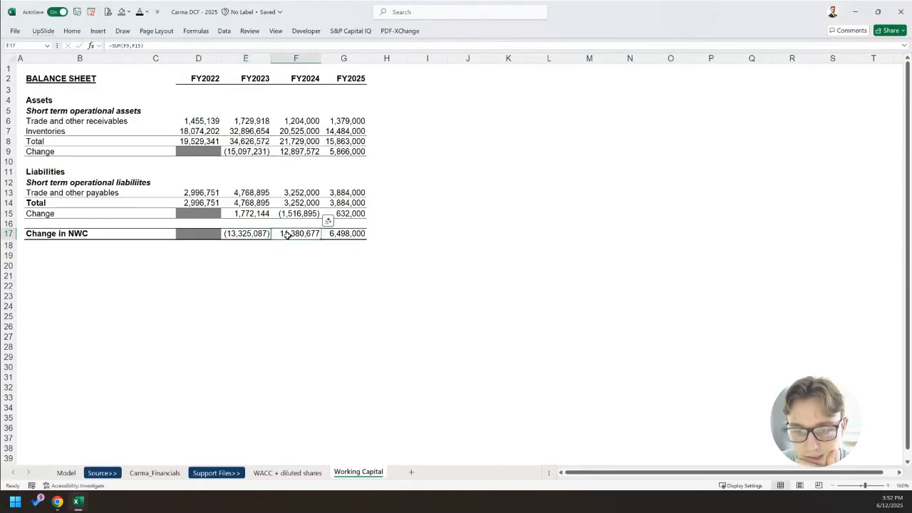
pyautogui.click(244, 235)
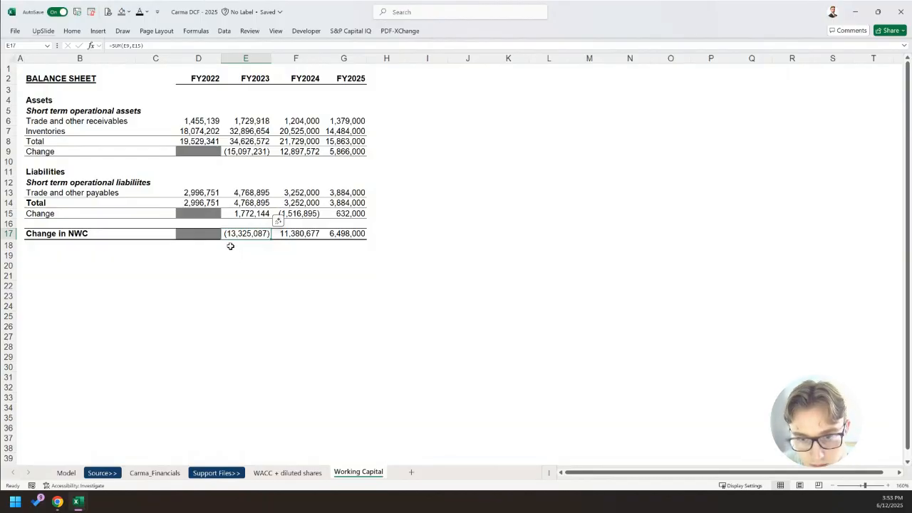
pyautogui.click(297, 239)
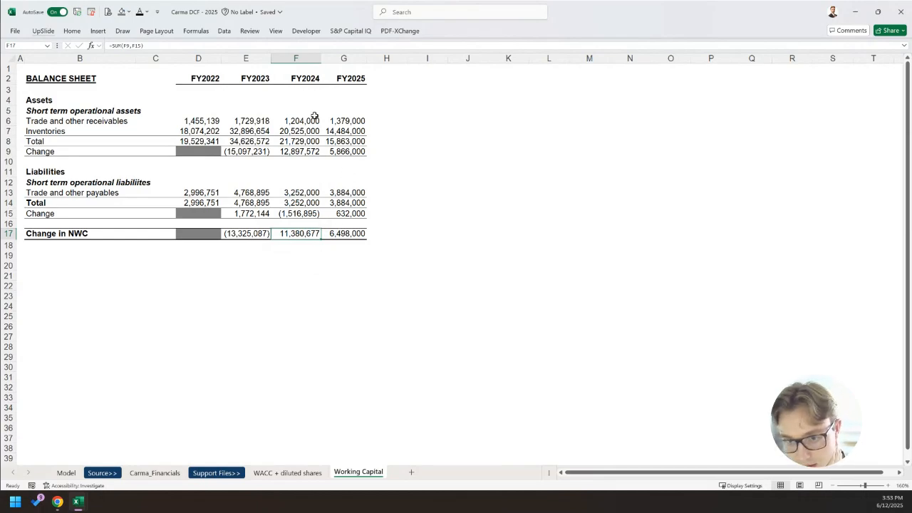
pyautogui.moveTo(314, 119); pyautogui.dragTo(318, 143)
pyautogui.moveTo(186, 130); pyautogui.dragTo(311, 145)
pyautogui.click(349, 131)
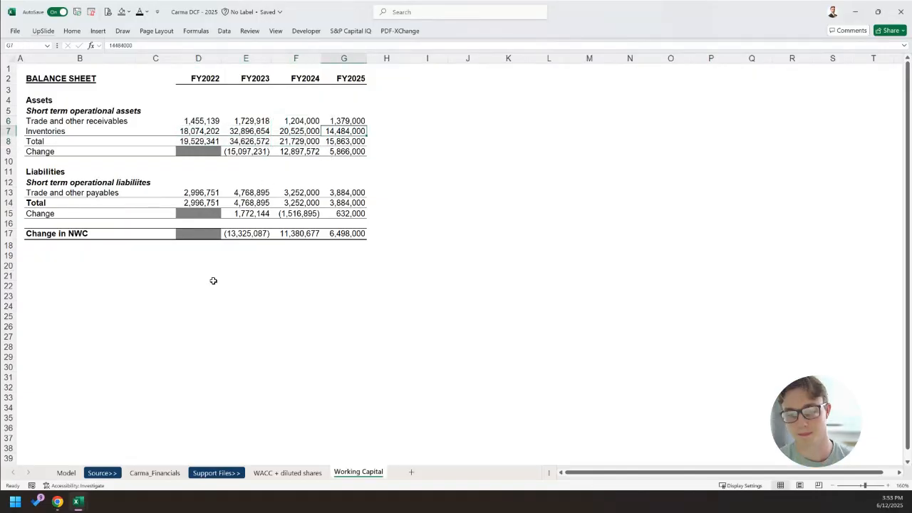
# Return to the Model sheet and remove the grey fill from Change in NWC cells F60:I60.
pyautogui.click(66, 472)
pyautogui.press('Left')
pyautogui.hotkey('shift', 'Left')
pyautogui.hotkey('shift', 'Left')
pyautogui.hotkey('shift', 'Left')
pyautogui.hotkey('shift', 'Left')
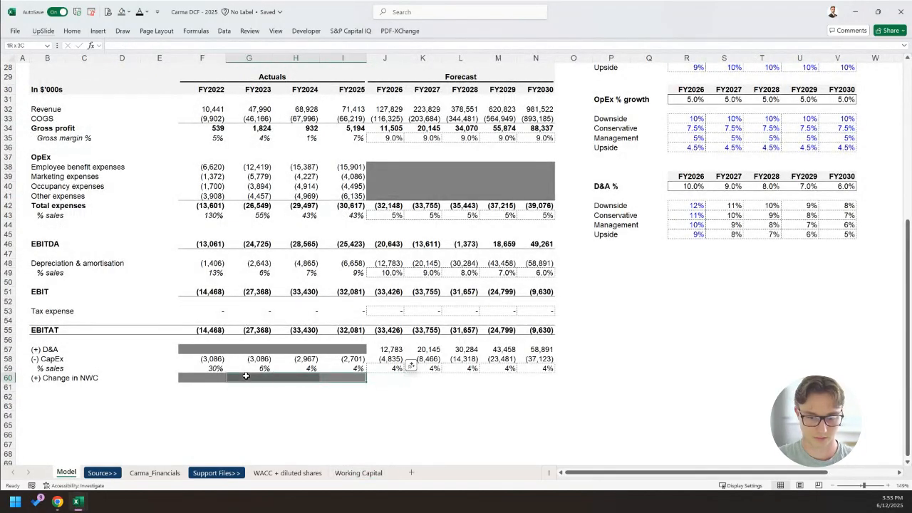
pyautogui.press('alt')
pyautogui.press('h')
pyautogui.press('h')
pyautogui.press('n')
# Link F60 in the Change in NWC row to the FY2023 Change in NWC in Working Capital cell E17.
pyautogui.press('Left')
pyautogui.press('Left')
pyautogui.press('Left')
pyautogui.press('Left')
pyautogui.press('Right')
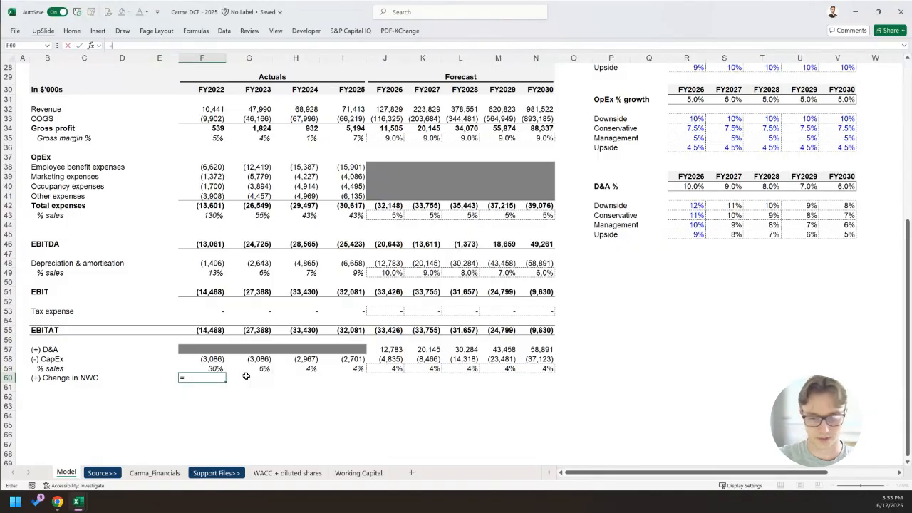
pyautogui.write('=')
pyautogui.hotkey('ctrl', 'pagedown')
pyautogui.hotkey('ctrl', 'pagedown')
pyautogui.hotkey('ctrl', 'pagedown')
pyautogui.hotkey('ctrl', 'pagedown')
pyautogui.hotkey('ctrl', 'pagedown')
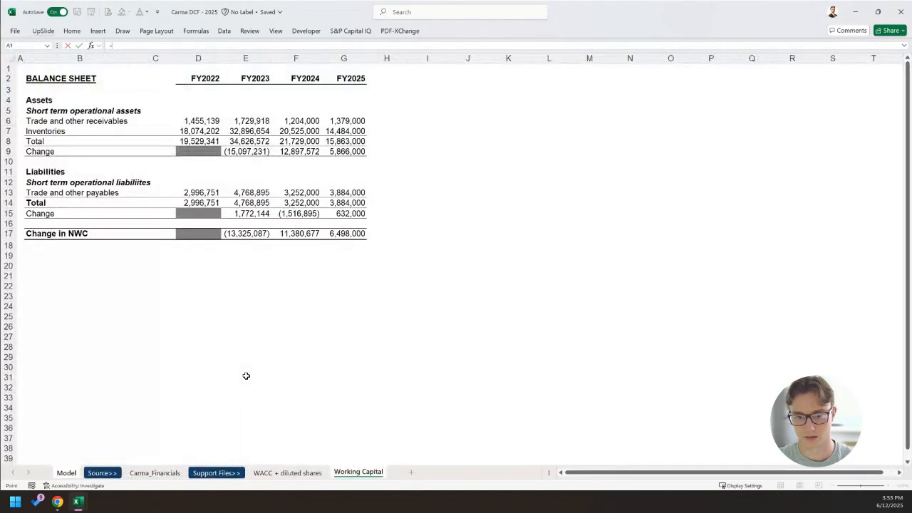
pyautogui.press('Return')
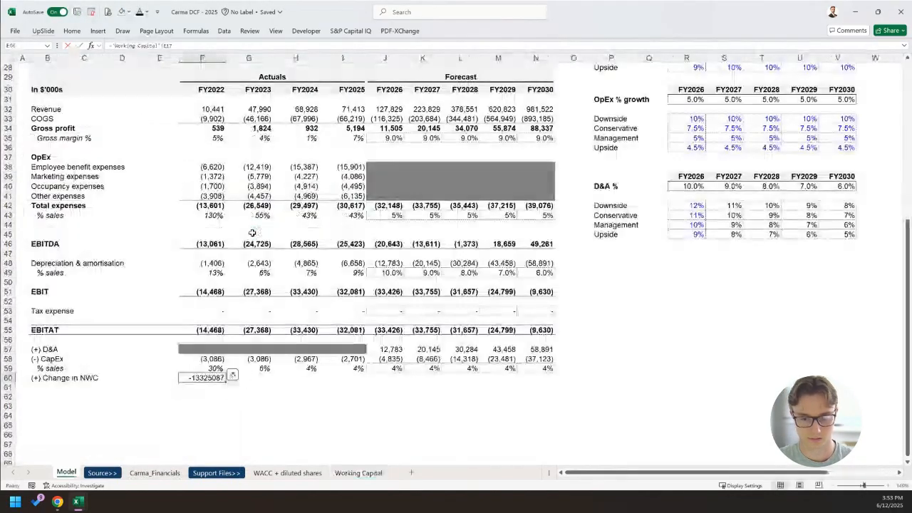
# Move the Working Capital link from F60 to the FY2023 cell G60, keeping its reference to E17.
pyautogui.hotkey('ctrl', 'c')
pyautogui.press('Right')
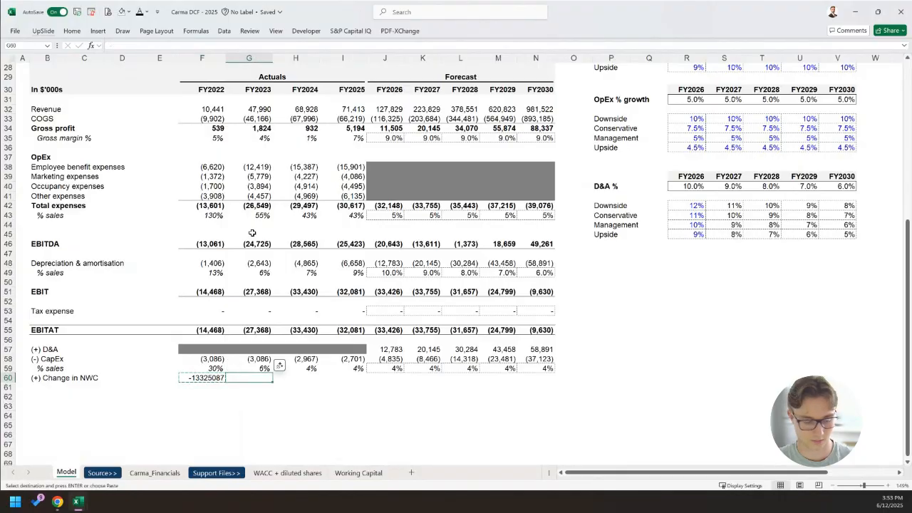
pyautogui.press('Escape')
# Copy the grey-shaded FY2022 D&A cell F57 onto the FY2022 Change in NWC cell F60.
pyautogui.press('Up')
pyautogui.press('Up')
pyautogui.press('Up')
pyautogui.press('Left')
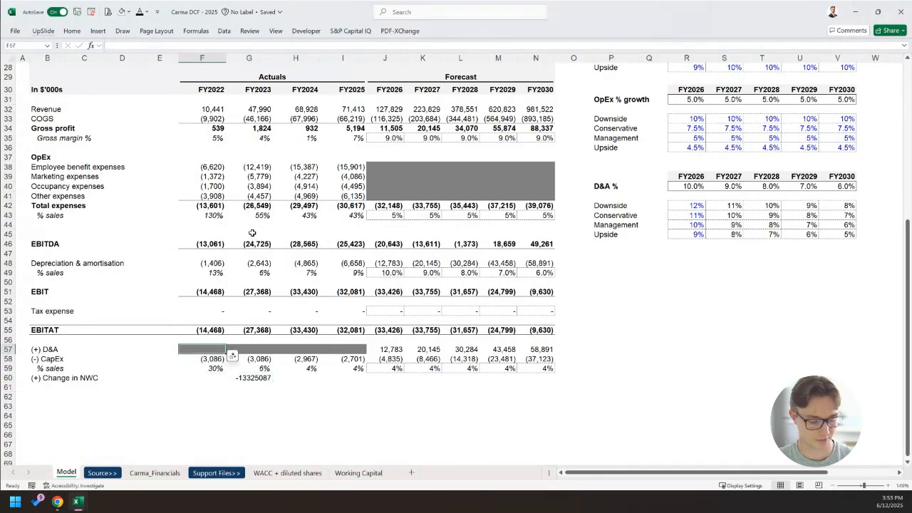
pyautogui.hotkey('ctrl', 'c')
pyautogui.press('Down')
pyautogui.press('Down')
pyautogui.press('Down')
pyautogui.hotkey('ctrl', 'v')
# Apply the CapEx row's number format to G60 and divide its Working Capital link to express it in $'000s.
pyautogui.press('Right')
pyautogui.press('Up')
pyautogui.press('Up')
pyautogui.press('Down')
pyautogui.press('Down')
pyautogui.hotkey('alt', 'e')
pyautogui.press('s')
pyautogui.press('t')
pyautogui.press('Return')
pyautogui.press('Escape')
pyautogui.press('F2')
pyautogui.write('/')
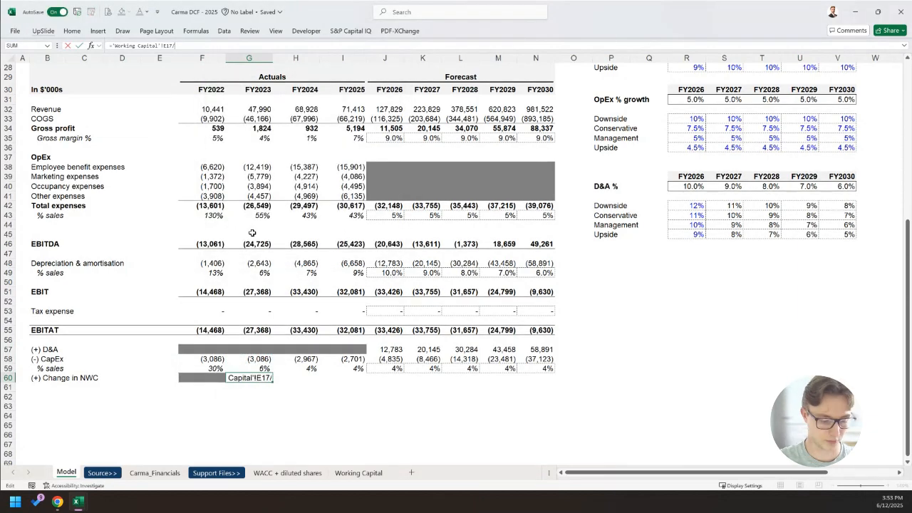
pyautogui.hotkey('ctrl', 'Return')
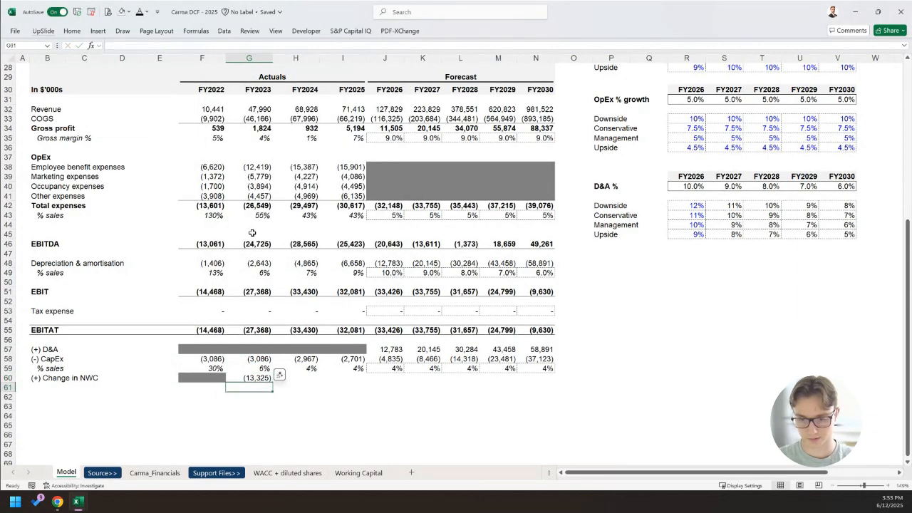
# Fill the FY2023 Change in NWC formula from G60 across to FY2025 in I60.
pyautogui.hotkey('shift', 'Right')
pyautogui.hotkey('shift', 'Right')
pyautogui.hotkey('shift', 'Right')
pyautogui.press('Left')
pyautogui.press('Right')
pyautogui.hotkey('shift', 'Right')
pyautogui.hotkey('shift', 'Right')
pyautogui.hotkey('ctrl', 'r')
# Copy the FY2023 CapEx % sales formula from G59 into G61 and fill it across to I61.
pyautogui.press('Up')
pyautogui.hotkey('ctrl', 'c')
pyautogui.press('Down')
pyautogui.press('Down')
pyautogui.hotkey('ctrl', 'v')
pyautogui.hotkey('shift', 'Right')
pyautogui.hotkey('shift', 'Right')
pyautogui.hotkey('ctrl', 'r')
pyautogui.press('Left')
pyautogui.press('Right')
pyautogui.hotkey('shift', 'Right')
pyautogui.hotkey('shift', 'Right')
pyautogui.hotkey('shift', 'Right')
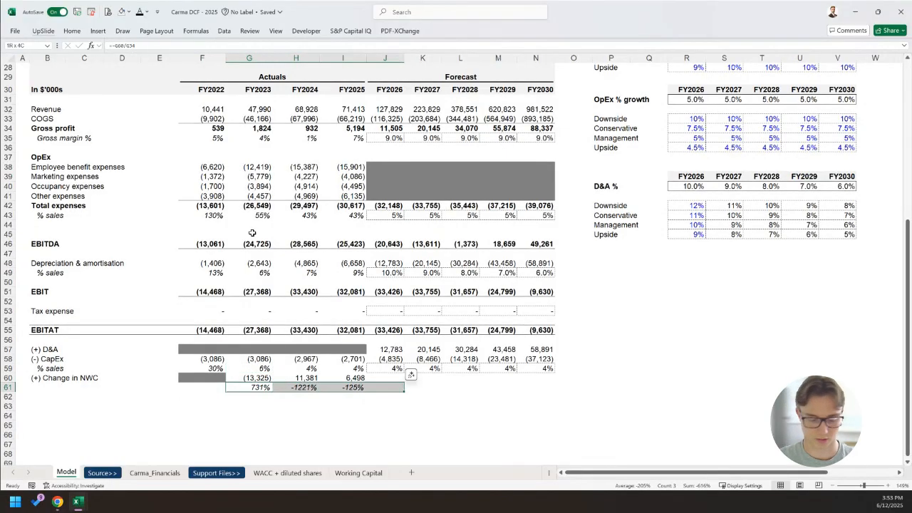
# Clear the percentage formulas in G61:I61 beneath Change in NWC, and undo the deletion.
pyautogui.hotkey('shift', 'Left')
pyautogui.press('Delete')
pyautogui.press('Up')
pyautogui.press('Right')
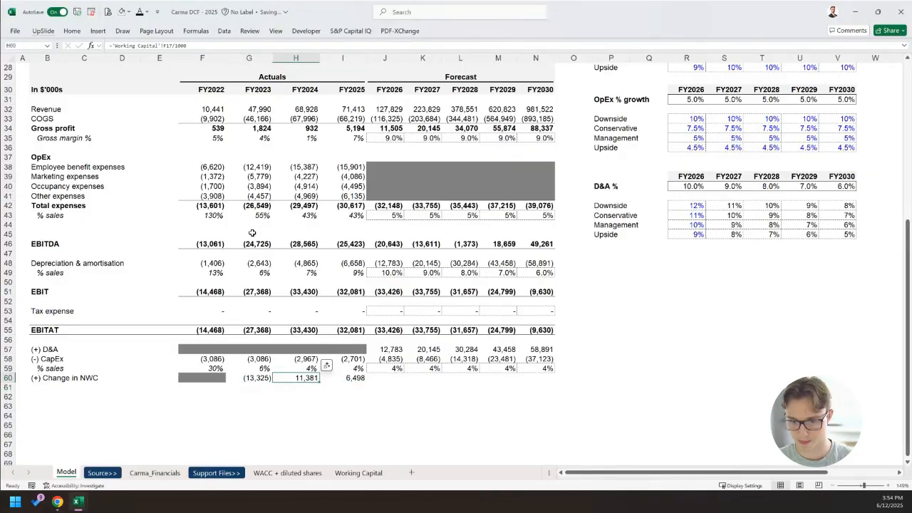
pyautogui.press('Right')
pyautogui.press('Right')
pyautogui.press('Left')
pyautogui.press('Right')
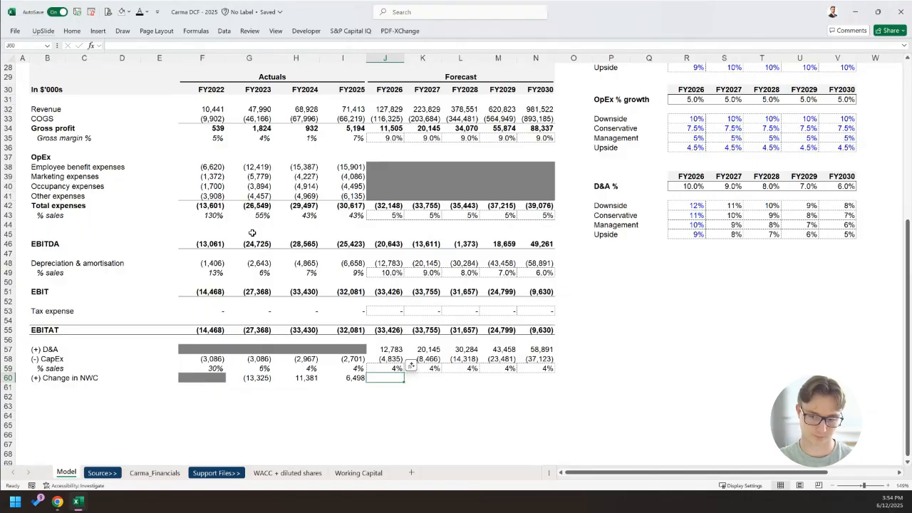
pyautogui.hotkey('ctrl', 'z')
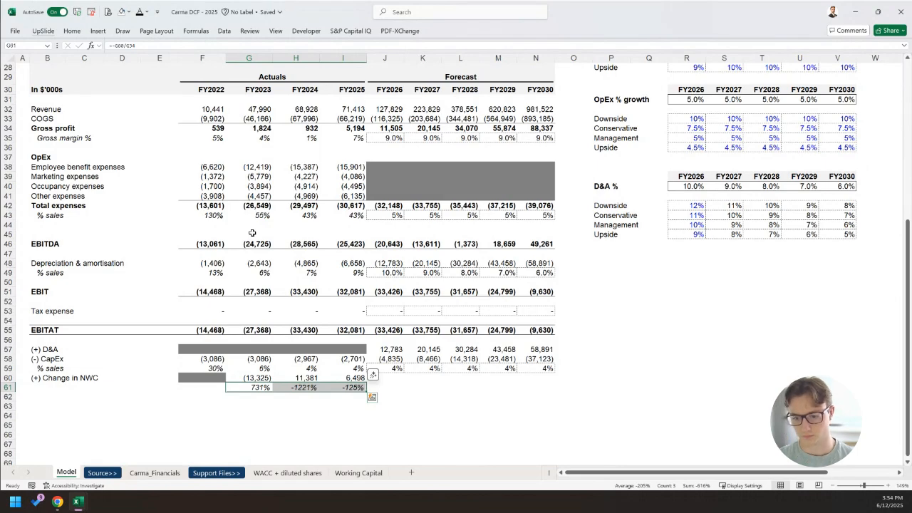
# Replace the G61 formula with Change in NWC divided by revenue, =G60/G32, and fill it across to I61.
pyautogui.scroll(1, 253, 233)
pyautogui.hotkey('shift', 'Left')
pyautogui.hotkey('shift', 'Left')
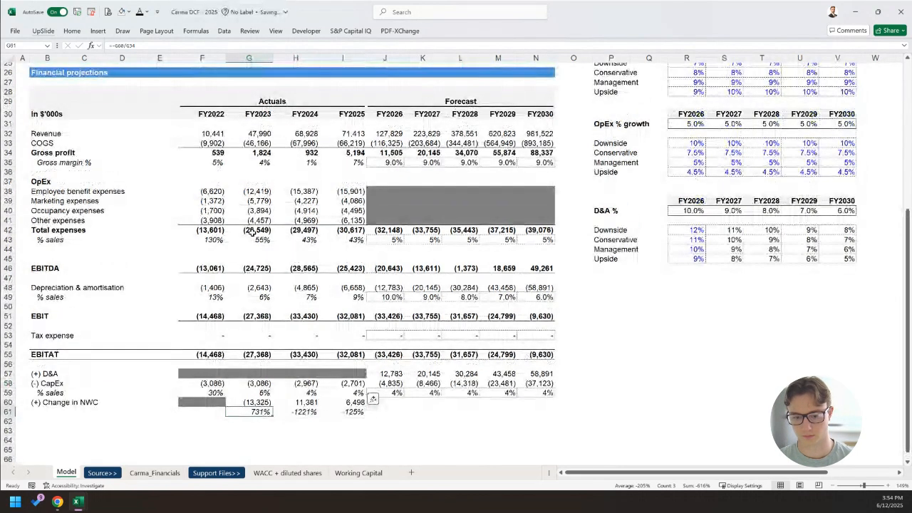
pyautogui.press('F2')
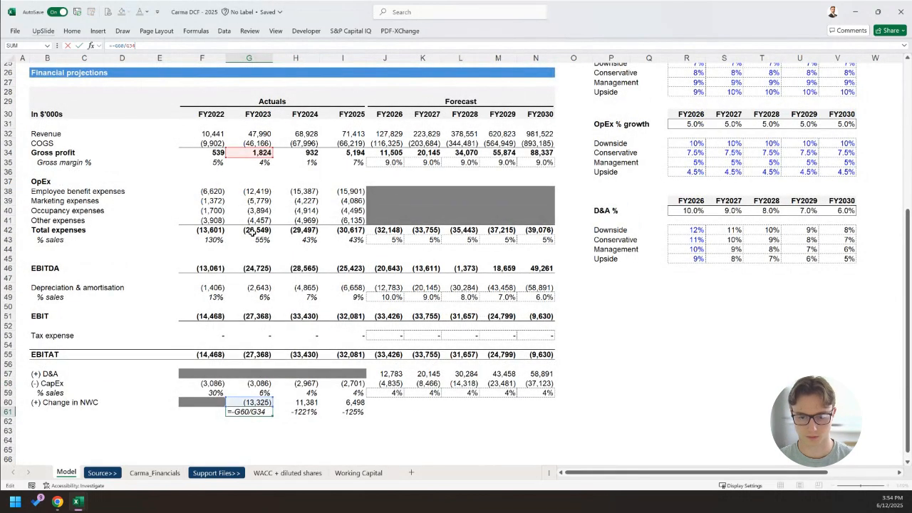
pyautogui.press('Escape')
pyautogui.write('=')
pyautogui.press('Up')
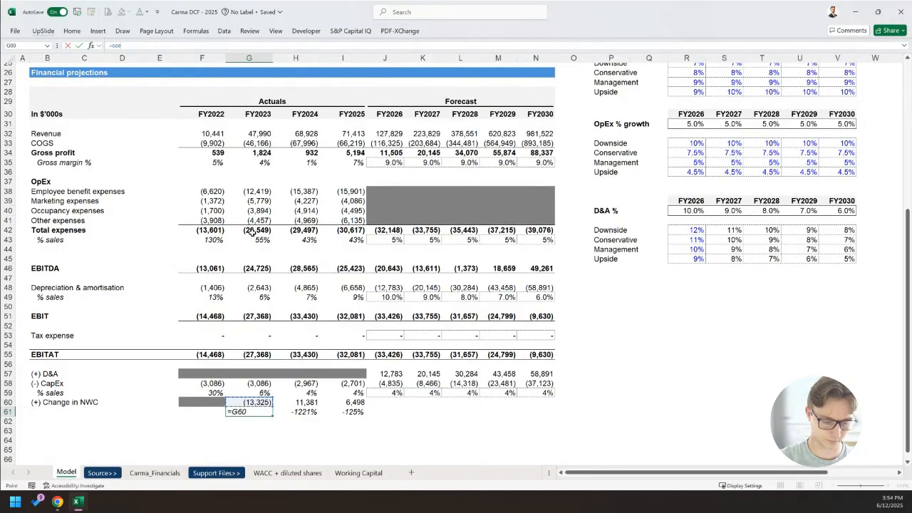
pyautogui.write('/')
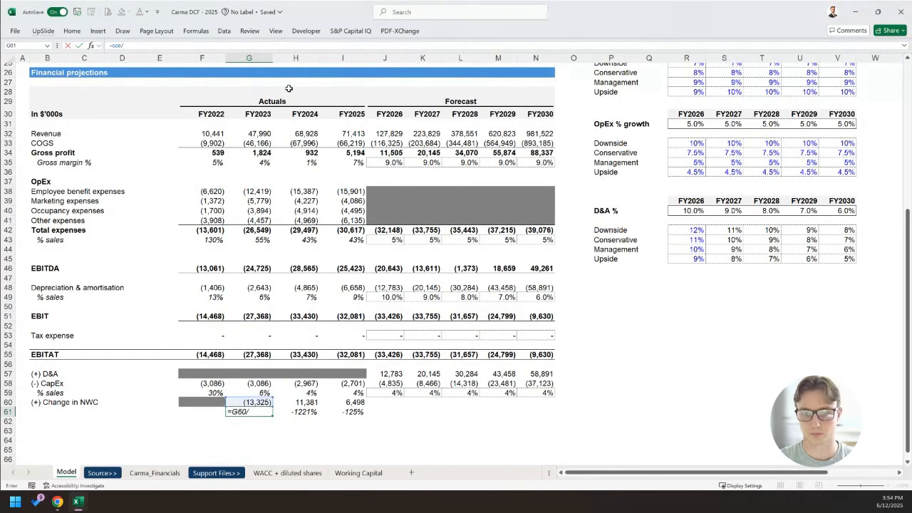
pyautogui.click(257, 133)
pyautogui.hotkey('ctrl', 'Return')
pyautogui.hotkey('shift', 'Right')
pyautogui.hotkey('shift', 'Right')
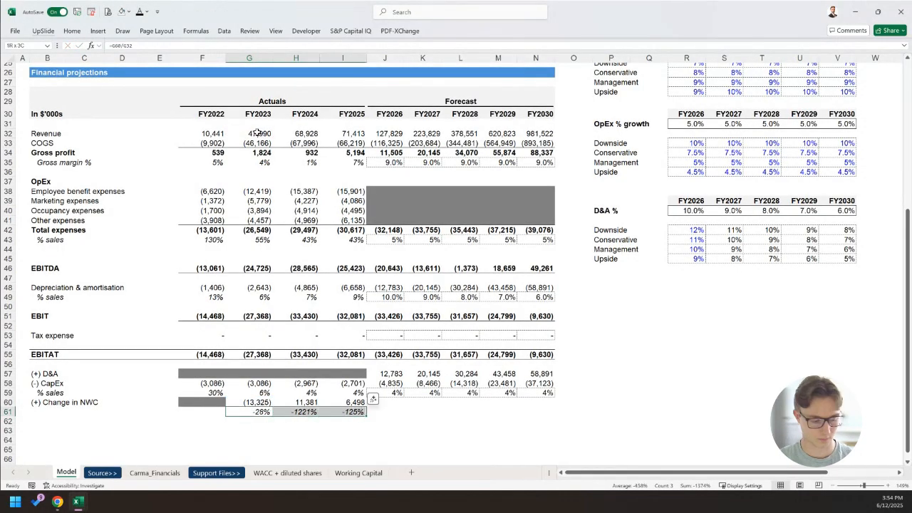
pyautogui.hotkey('ctrl', 'r')
# Copy the forecast CapEx % sales cells J59:N59 into J61:N61 beneath Change in NWC.
pyautogui.press('Right')
pyautogui.press('Right')
pyautogui.press('Right')
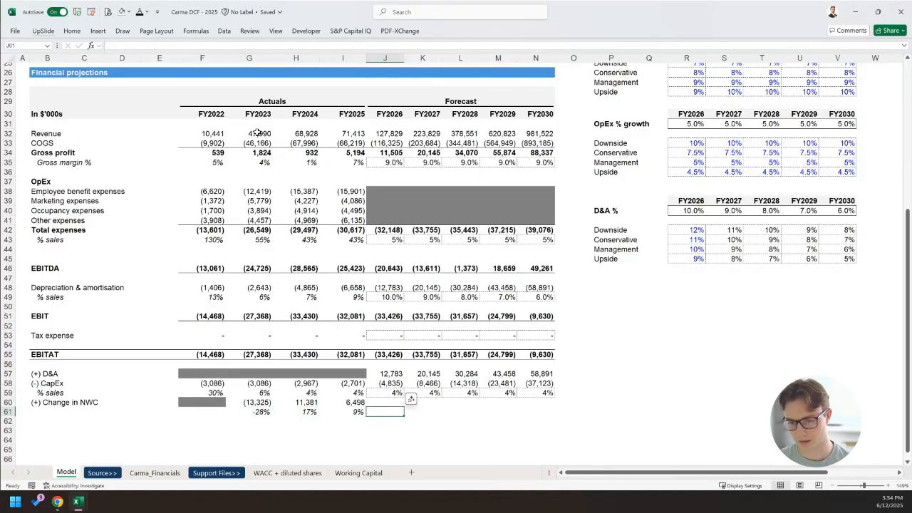
pyautogui.press('Up')
pyautogui.hotkey('ctrl', 'shift', 'Right')
pyautogui.hotkey('ctrl', 'c')
pyautogui.press('Down')
pyautogui.press('Down')
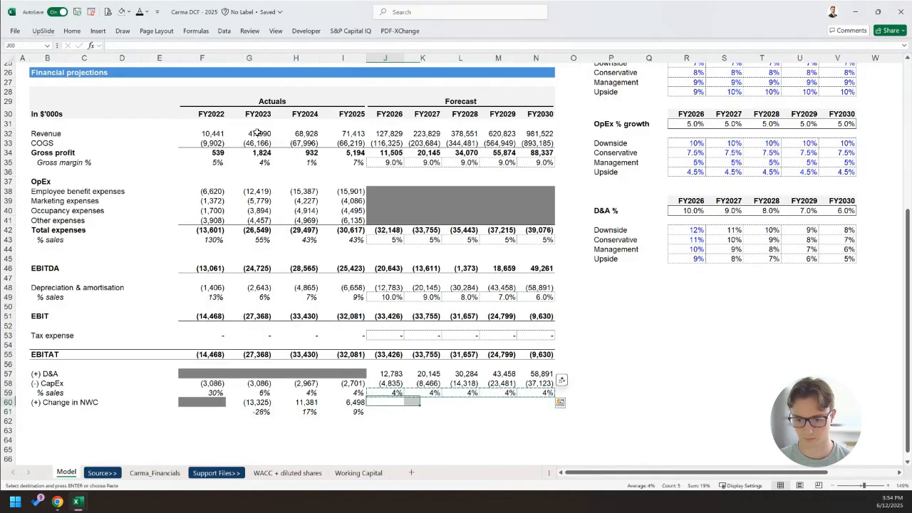
pyautogui.hotkey('ctrl', 'v')
# Copy the % sales label from the CapEx section to row 61 beneath the Change in NWC label.
pyautogui.press('Left')
pyautogui.press('Left')
pyautogui.press('Left')
pyautogui.press('Left')
pyautogui.press('Left')
pyautogui.press('Left')
pyautogui.press('Left')
pyautogui.press('Up')
pyautogui.press('Up')
pyautogui.press('Left')
pyautogui.hotkey('ctrl', 'c')
pyautogui.press('Down')
pyautogui.press('Down')
pyautogui.press('Return')
pyautogui.press('Right')
pyautogui.press('Right')
pyautogui.press('Right')
pyautogui.press('Right')
pyautogui.press('Right')
pyautogui.press('Right')
pyautogui.press('Right')
pyautogui.press('Right')
pyautogui.press('Right')
pyautogui.press('Right')
pyautogui.press('Right')
pyautogui.press('Right')
pyautogui.press('Right')
pyautogui.press('Left')
pyautogui.press('Left')
pyautogui.press('Left')
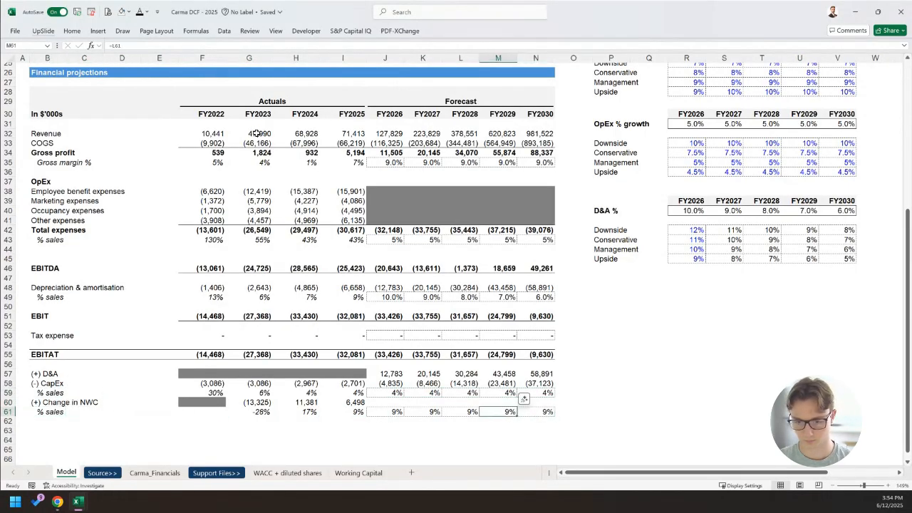
pyautogui.press('Left')
pyautogui.press('Left')
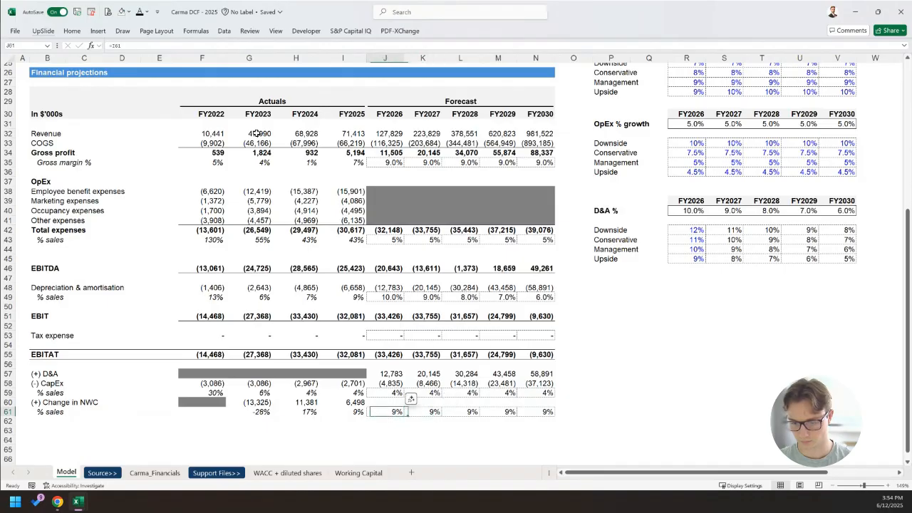
# Set the font colour of the forecast CapEx % sales cells J59:N59 to the recent blue used for inputs.
pyautogui.press('Up')
pyautogui.press('Up')
pyautogui.hotkey('shift', 'Right')
pyautogui.hotkey('shift', 'Right')
pyautogui.hotkey('shift', 'Right')
pyautogui.hotkey('shift', 'Right')
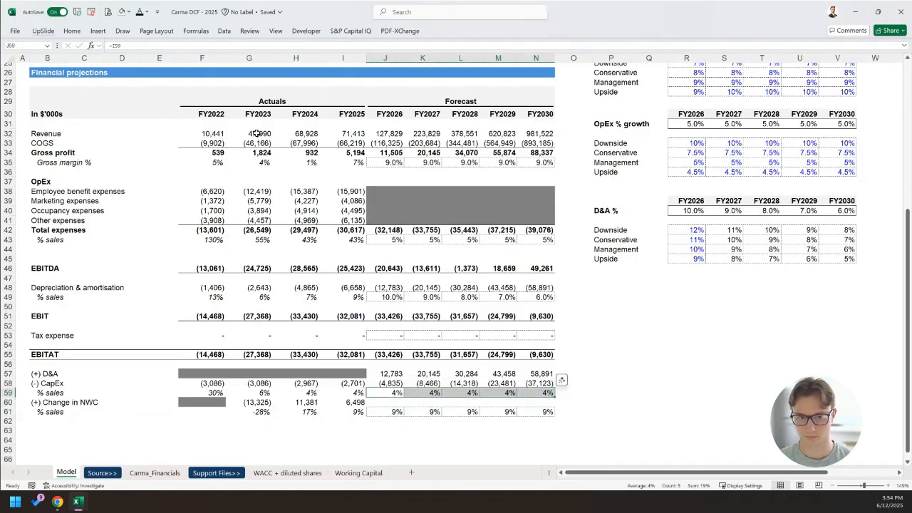
pyautogui.hotkey('shift', 'Left')
pyautogui.hotkey('shift', 'Left')
pyautogui.hotkey('shift', 'Left')
pyautogui.hotkey('shift', 'Left')
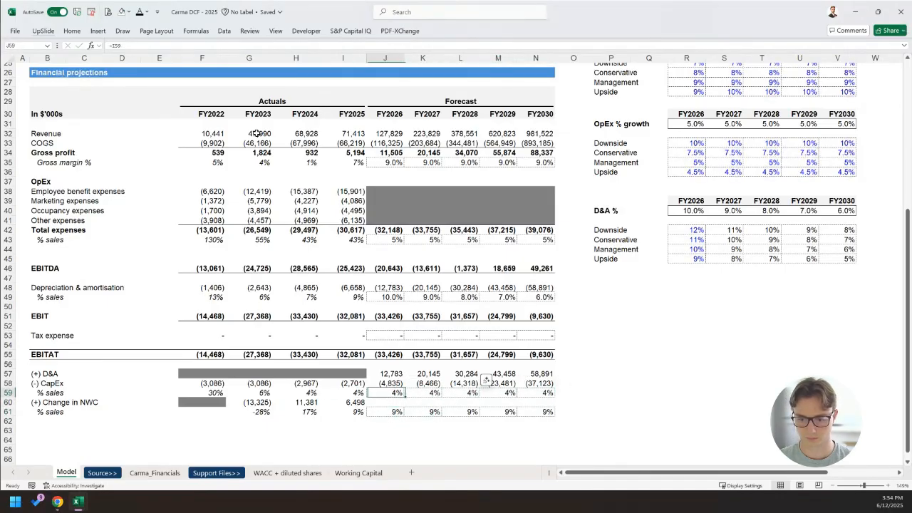
pyautogui.hotkey('ctrl', 'shift', 'Right')
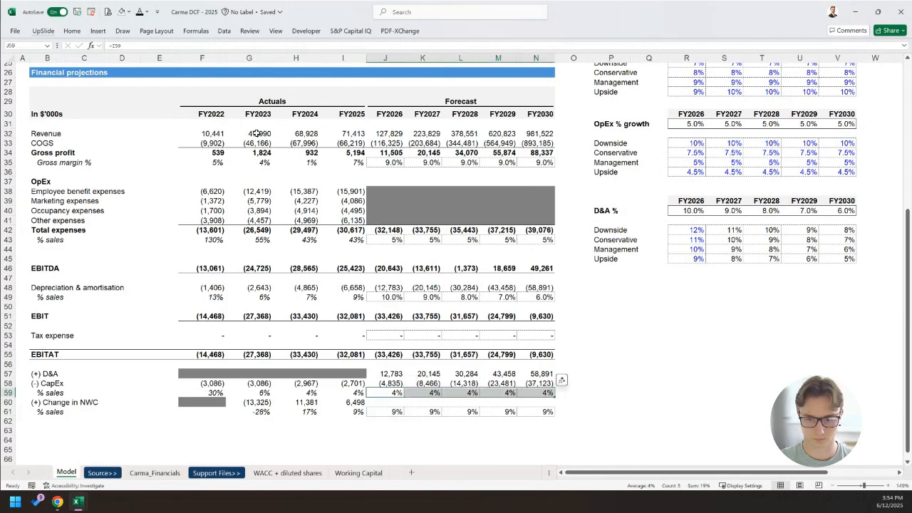
pyautogui.hotkey('alt', 'h')
pyautogui.press('f')
pyautogui.press('c')
pyautogui.press('Up')
pyautogui.press('Up')
pyautogui.press('Up')
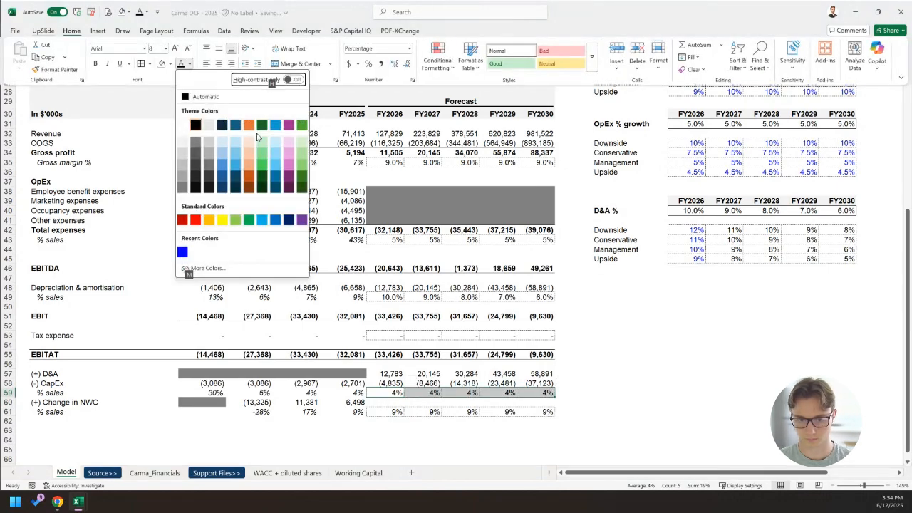
pyautogui.press('Return')
# Paste only the formats of J59:N59 onto the forecast Change in NWC % sales cells J61:N61.
pyautogui.hotkey('ctrl', 'c')
pyautogui.press('Down')
pyautogui.press('Down')
pyautogui.hotkey('ctrl', 'shift', 'Right')
pyautogui.hotkey('alt', 'e')
pyautogui.press('s')
pyautogui.press('t')
pyautogui.press('Return')
pyautogui.press('Escape')
pyautogui.press('Left')
pyautogui.press('Right')
pyautogui.press('Up')
pyautogui.write('=')
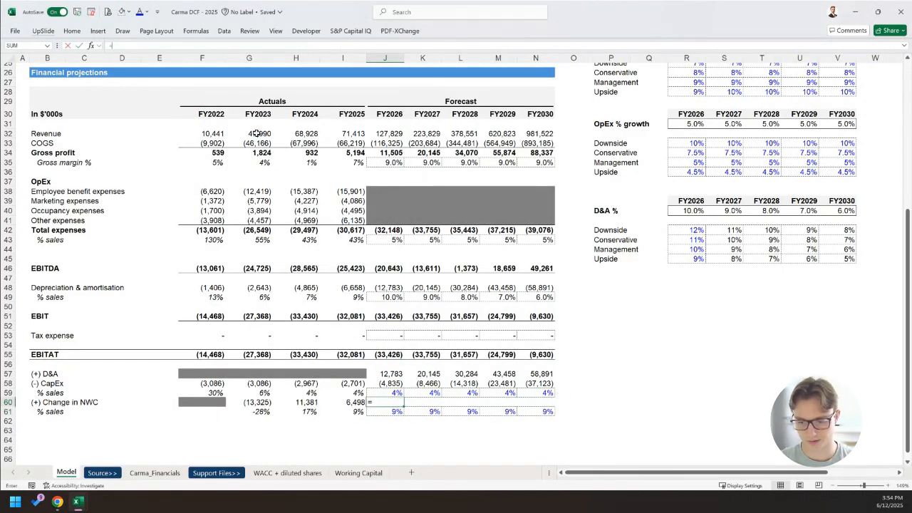
pyautogui.press('Escape')
# Set the FY2026 to FY2030 Change in NWC % sales assumptions in J61:N61 to 8%, 7%, 6%, 5% and 4%.
pyautogui.press('Down')
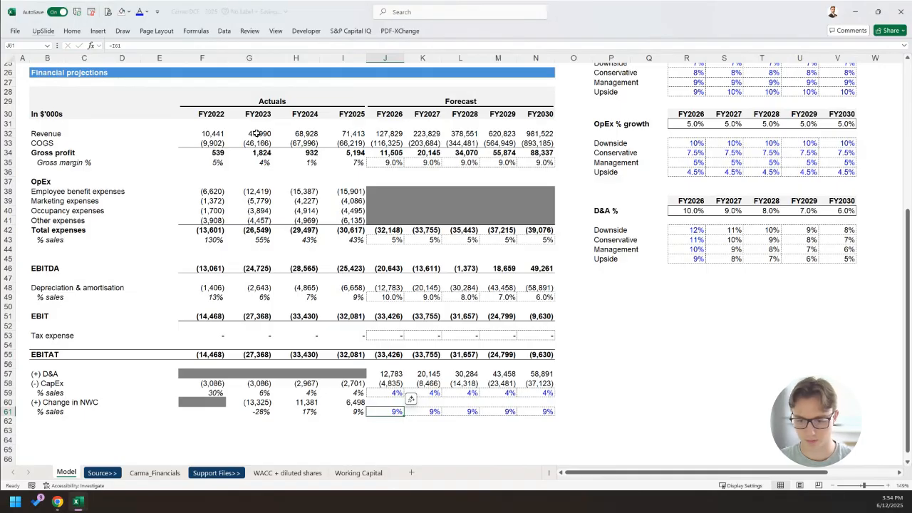
pyautogui.press('Right')
pyautogui.hotkey('ctrl', 'v')
pyautogui.write('7')
pyautogui.press('Right')
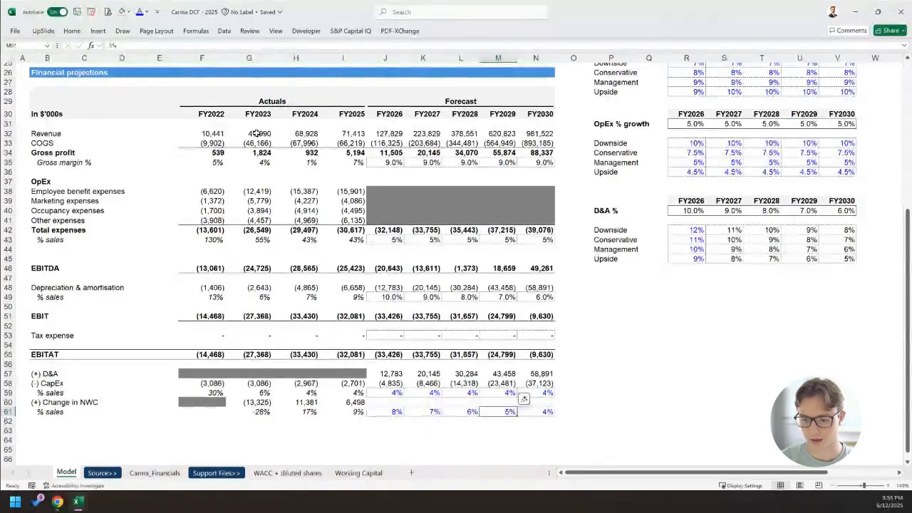
# Enter the FY2026 Change in NWC forecast in J60 as the % sales assumption times revenue, =J61*J32.
pyautogui.press('Left')
pyautogui.press('Left')
pyautogui.press('Up')
pyautogui.press('Left')
pyautogui.write('=')
pyautogui.press('Down')
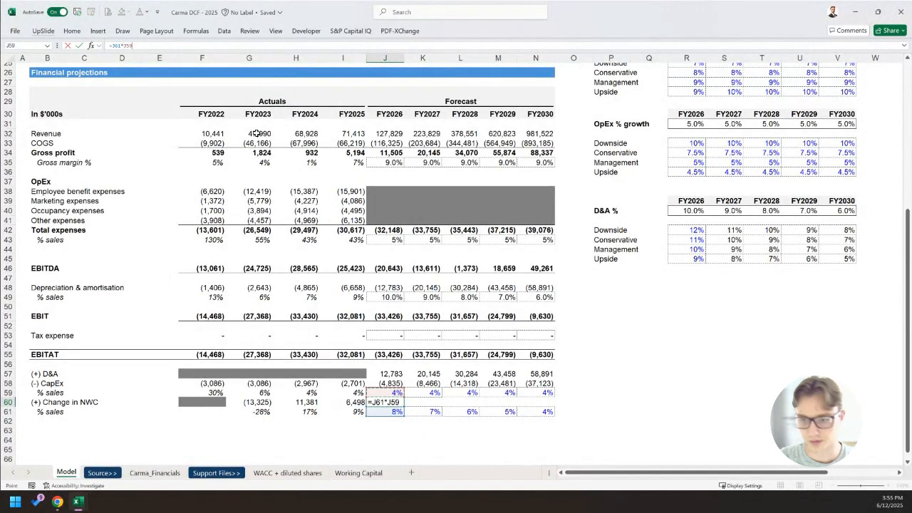
pyautogui.write('*')
pyautogui.press('Up')
pyautogui.press('Up')
pyautogui.press('Up')
pyautogui.press('Up')
pyautogui.press('Up')
pyautogui.press('Up')
pyautogui.press('Up')
pyautogui.press('Up')
pyautogui.press('Up')
pyautogui.press('Up')
pyautogui.press('Up')
pyautogui.press('Up')
pyautogui.press('Up')
pyautogui.press('Up')
pyautogui.press('Up')
pyautogui.press('Up')
pyautogui.press('Up')
pyautogui.press('Up')
pyautogui.press('Up')
pyautogui.press('Up')
pyautogui.press('Return')
# Paste only the formats of the FY2025 Change in NWC cell I60 onto J60.
pyautogui.press('Up')
pyautogui.press('Left')
pyautogui.press('Right')
pyautogui.hotkey('alt', 'e')
pyautogui.press('s')
pyautogui.press('t')
pyautogui.press('Return')
pyautogui.press('Escape')
# Fill the Change in NWC forecast formula from J60 across to FY2030 in N60.
pyautogui.hotkey('shift', 'Right')
pyautogui.hotkey('shift', 'Right')
pyautogui.hotkey('shift', 'Right')
pyautogui.hotkey('shift', 'Right')
pyautogui.hotkey('shift', 'Right')
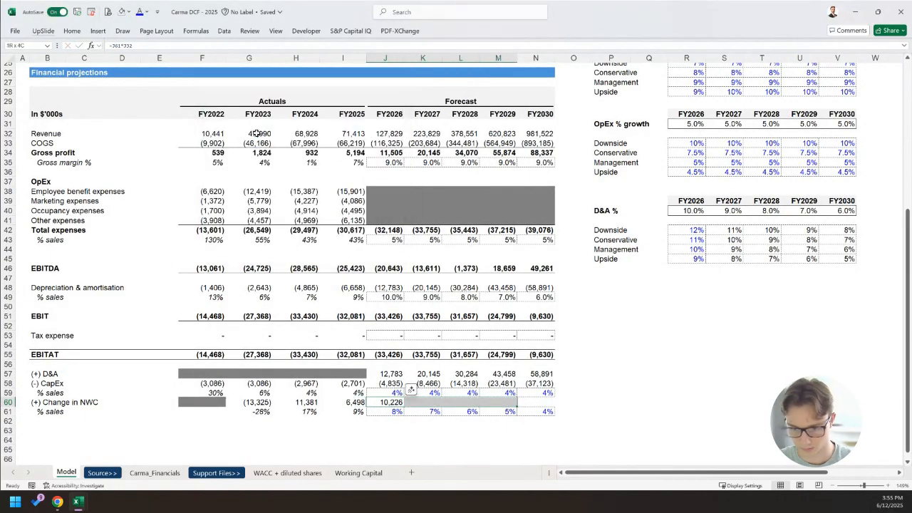
pyautogui.hotkey('shift', 'Left')
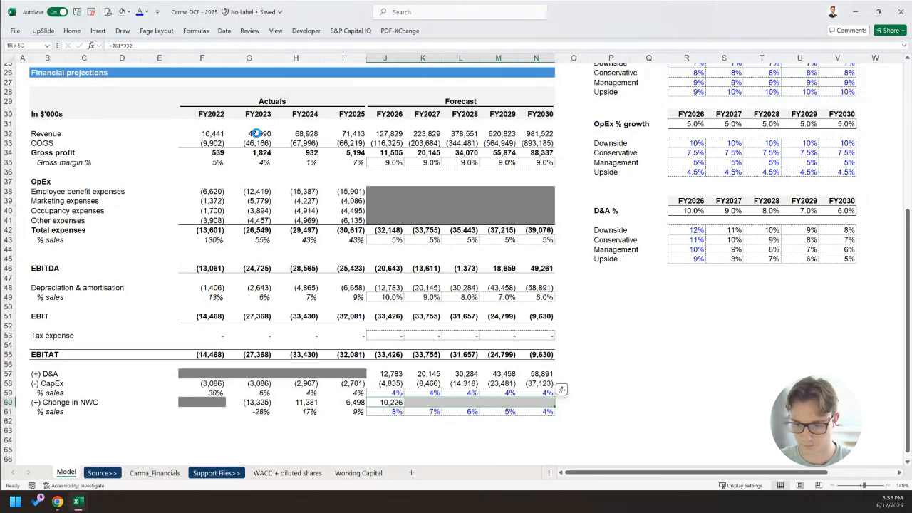
pyautogui.hotkey('ctrl', 'r')
# Set the FY2026 to FY2030 Change in NWC % sales assumptions in J61:N61 to 5%, 4%, 3%, 2% and 1%.
pyautogui.press('Down')
pyautogui.write('7')
pyautogui.press('Return')
pyautogui.press('Up')
pyautogui.write('5')
pyautogui.press('Return')
pyautogui.press('Up')
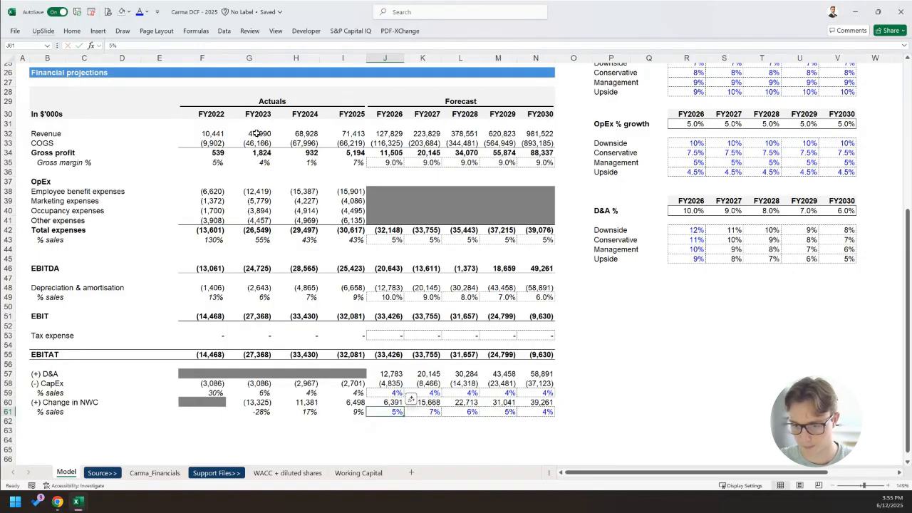
pyautogui.hotkey('shift', 'Right')
pyautogui.hotkey('shift', 'Right')
pyautogui.hotkey('shift', 'Right')
pyautogui.hotkey('shift', 'Right')
pyautogui.write('4')
pyautogui.press('Return')
pyautogui.write('3')
pyautogui.press('Return')
pyautogui.write('2')
pyautogui.press('Return')
pyautogui.write('1')
pyautogui.press('Return')
# Enter the row label FCF in B63 beneath the Change in NWC section.
pyautogui.press('Left')
pyautogui.press('Left')
pyautogui.press('Left')
pyautogui.press('Left')
pyautogui.press('Left')
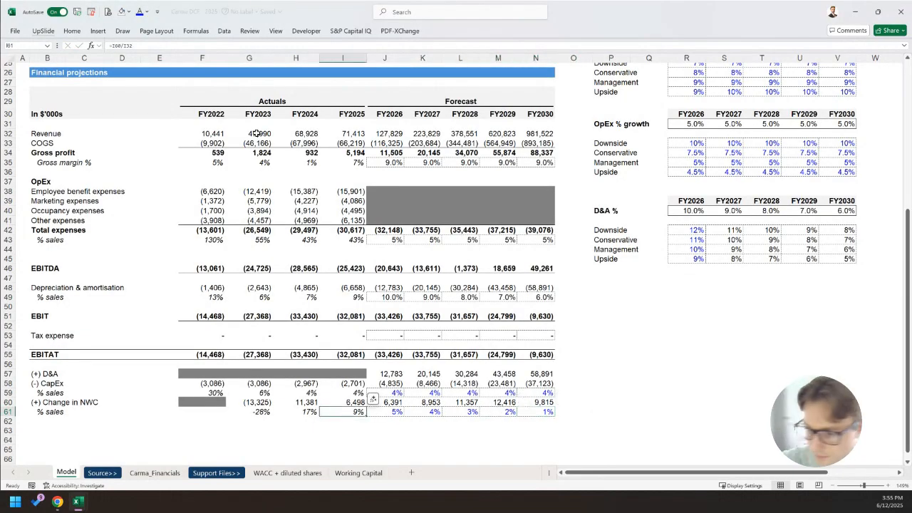
pyautogui.scroll(-1, 256, 133)
pyautogui.press('Left')
pyautogui.press('Left')
pyautogui.press('Left')
pyautogui.press('Left')
pyautogui.press('Left')
pyautogui.press('Left')
pyautogui.press('Left')
pyautogui.press('Down')
pyautogui.press('Down')
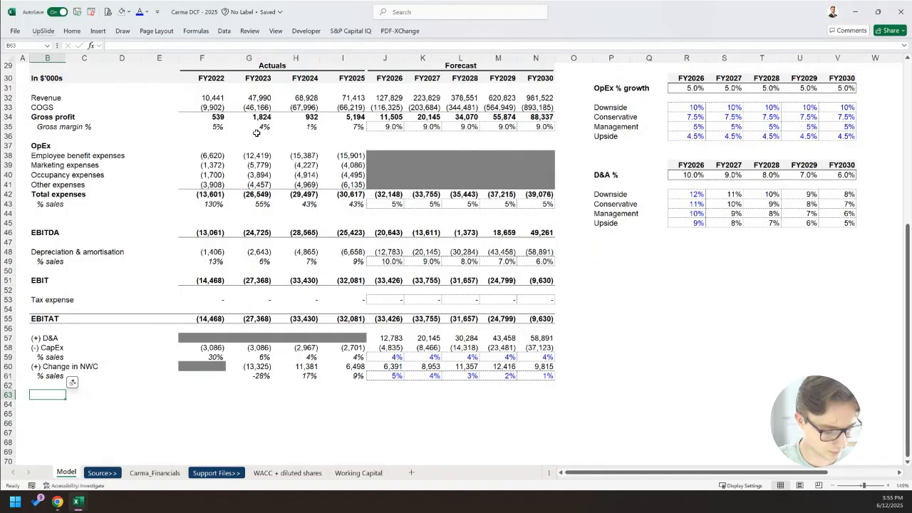
pyautogui.write('FCF')
pyautogui.hotkey('ctrl', 'Return')
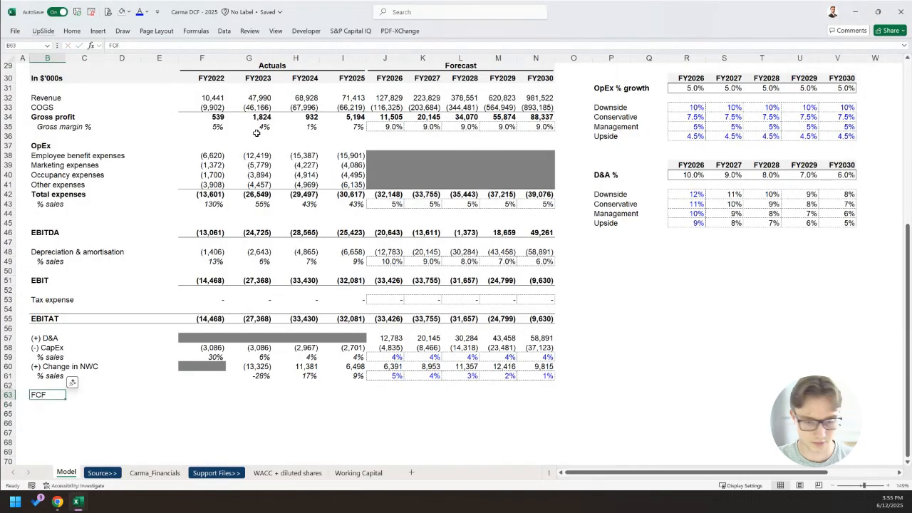
# Make the FCF label in row 63 bold.
pyautogui.hotkey('shift', 'Right')
pyautogui.hotkey('shift', 'Right')
pyautogui.hotkey('shift', 'Right')
pyautogui.press('Left')
pyautogui.press('Right')
pyautogui.hotkey('shift', 'Right')
pyautogui.hotkey('shift', 'Right')
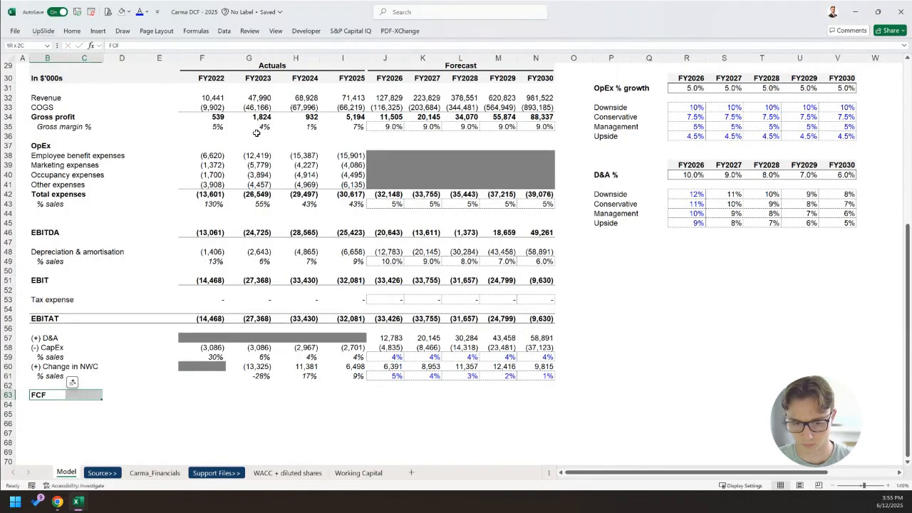
# Apply a top and bottom border across the FCF row from B63 to N63.
pyautogui.hotkey('shift', 'Left')
pyautogui.hotkey('shift', 'Left')
pyautogui.hotkey('shift', 'Right')
pyautogui.hotkey('shift', 'Right')
pyautogui.hotkey('shift', 'Right')
pyautogui.hotkey('shift', 'Right')
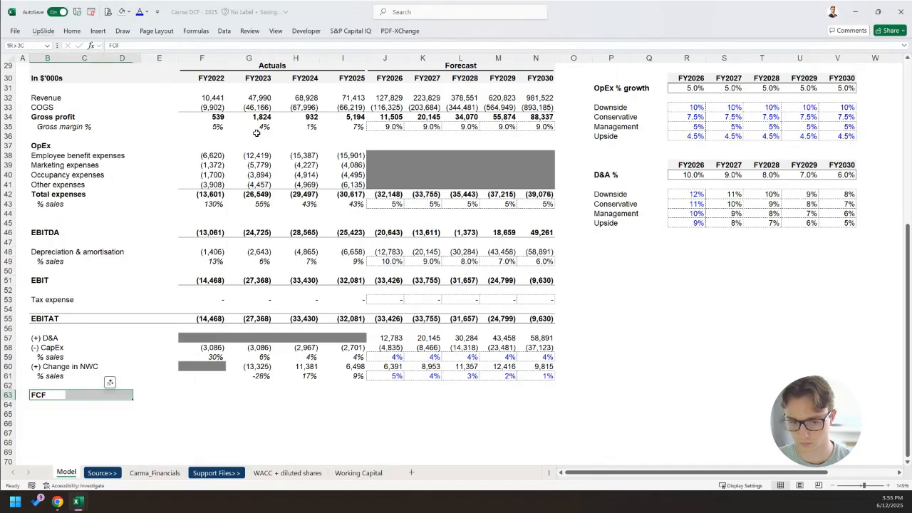
pyautogui.hotkey('shift', 'Right')
pyautogui.hotkey('shift', 'Right')
pyautogui.hotkey('shift', 'Right')
pyautogui.hotkey('shift', 'Right')
pyautogui.hotkey('shift', 'Right')
pyautogui.hotkey('shift', 'Right')
pyautogui.hotkey('shift', 'Right')
pyautogui.hotkey('shift', 'Right')
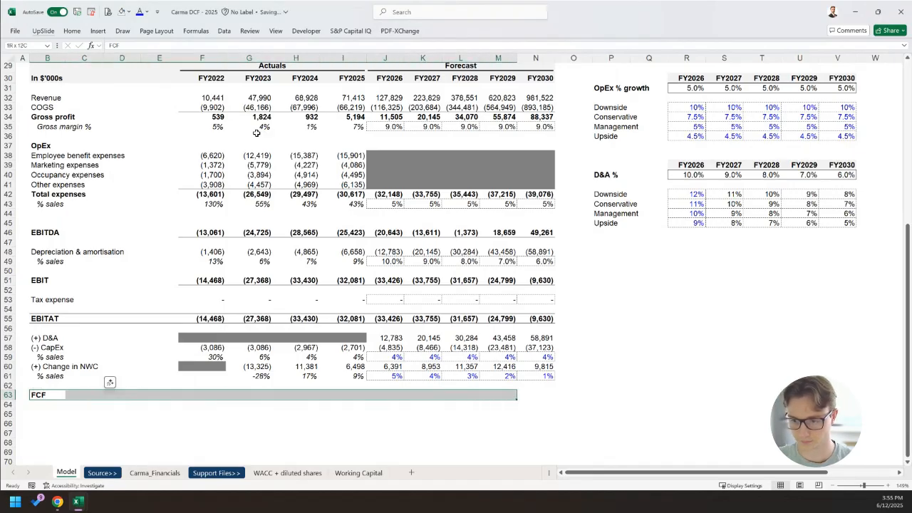
pyautogui.hotkey('shift', 'Right')
pyautogui.hotkey('shift', 'Right')
pyautogui.hotkey('shift', 'Right')
pyautogui.hotkey('shift', 'Left')
pyautogui.hotkey('shift', 'Left')
pyautogui.hotkey('shift', 'Left')
pyautogui.hotkey('shift', 'Left')
pyautogui.hotkey('shift', 'Right')
pyautogui.press('alt')
pyautogui.press('h')
pyautogui.press('b')
pyautogui.press('d')
# Shade the historical FCF cells F63:I63 for FY2022 to FY2025 with dark grey fill.
pyautogui.press('Right')
pyautogui.press('Right')
pyautogui.press('Right')
pyautogui.press('Right')
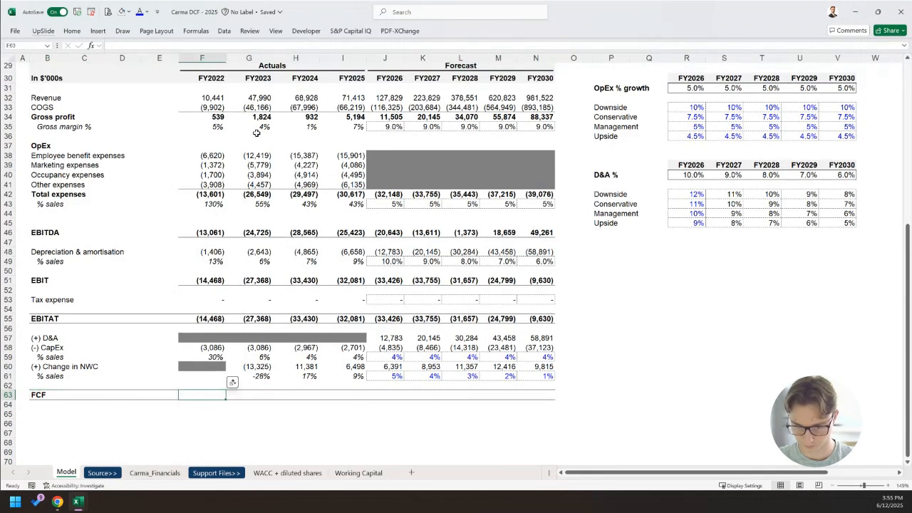
pyautogui.hotkey('shift', 'Right')
pyautogui.hotkey('shift', 'Right')
pyautogui.hotkey('shift', 'Right')
pyautogui.hotkey('shift', 'Right')
pyautogui.hotkey('shift', 'Left')
pyautogui.press('alt')
pyautogui.press('h')
pyautogui.press('h')
pyautogui.press('Down')
pyautogui.press('Up')
pyautogui.press('Right')
pyautogui.press('Return')
pyautogui.press('Right')
pyautogui.press('Right')
pyautogui.press('Right')
pyautogui.press('Right')
pyautogui.write('=')
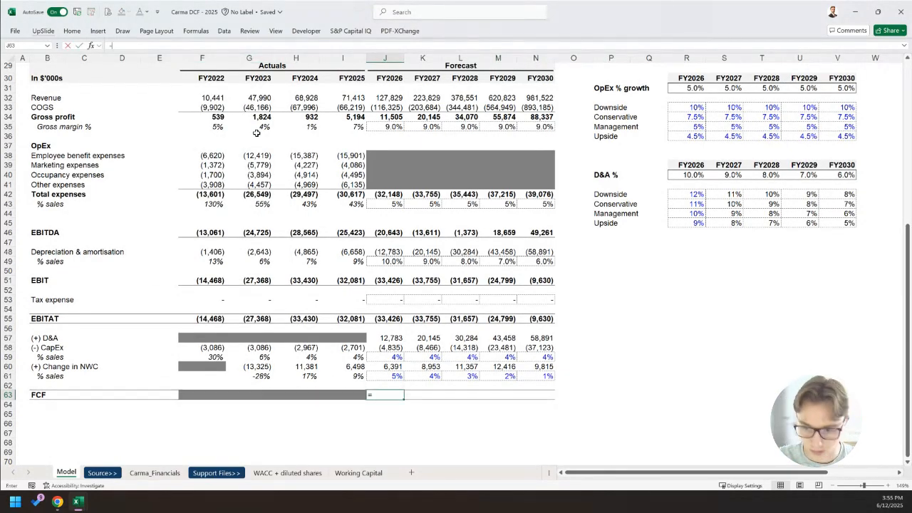
pyautogui.press('Up')
pyautogui.press('Up')
pyautogui.press('Up')
pyautogui.press('Up')
pyautogui.press('Up')
pyautogui.press('Up')
pyautogui.press('Up')
pyautogui.press('Up')
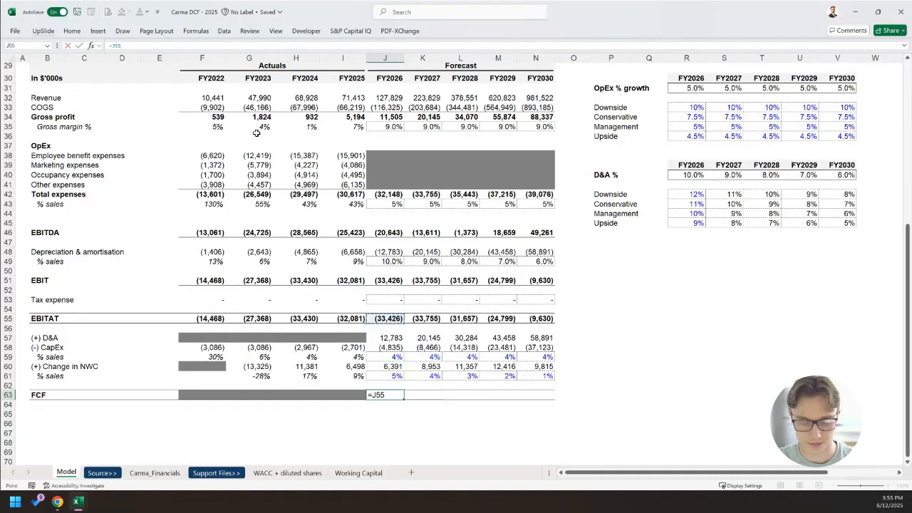
pyautogui.press('F1')
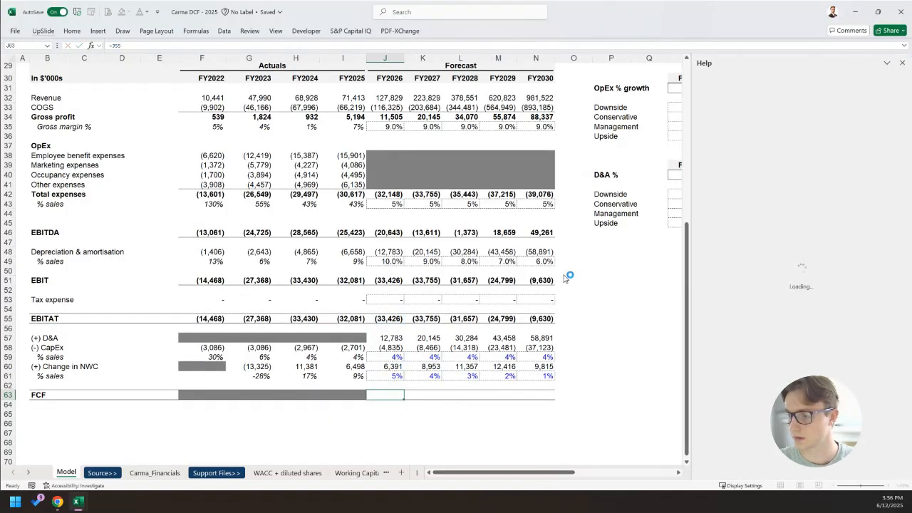
pyautogui.click(901, 63)
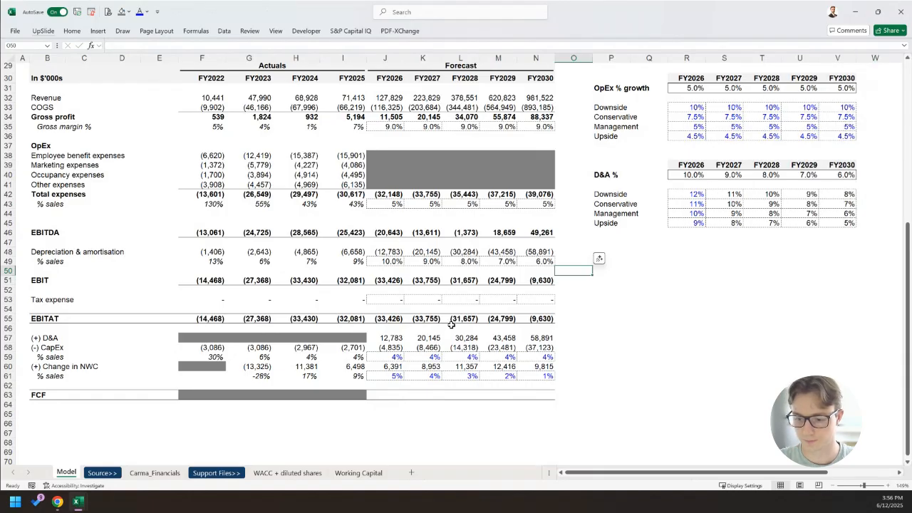
# Calculate FY2026 FCF in J63 by summing EBITAT, D&A, CapEx and Change in NWC with =SUM(J55,J57,J58,J60).
pyautogui.click(371, 393)
pyautogui.write('=SUM')
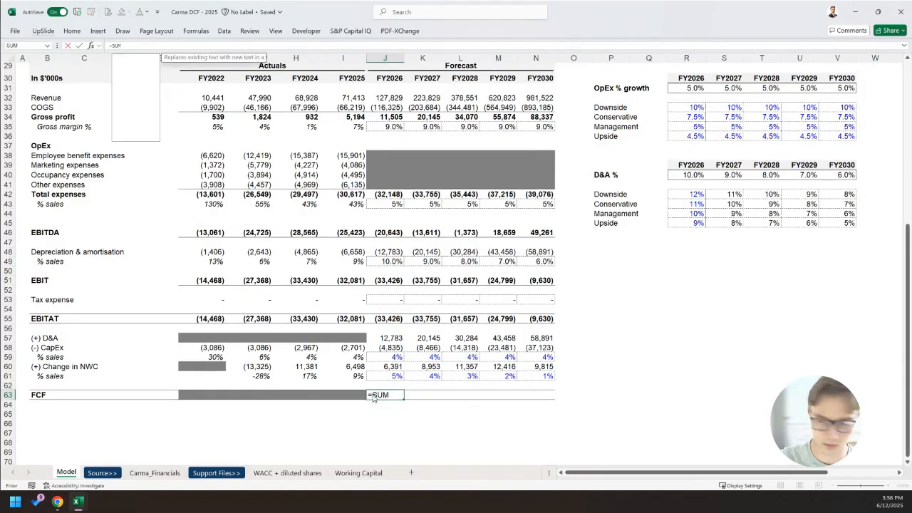
pyautogui.write('(')
pyautogui.press('Up')
pyautogui.press('Up')
pyautogui.press('Up')
pyautogui.press('Up')
pyautogui.press('Up')
pyautogui.press('Up')
pyautogui.press('Up')
pyautogui.press('Up')
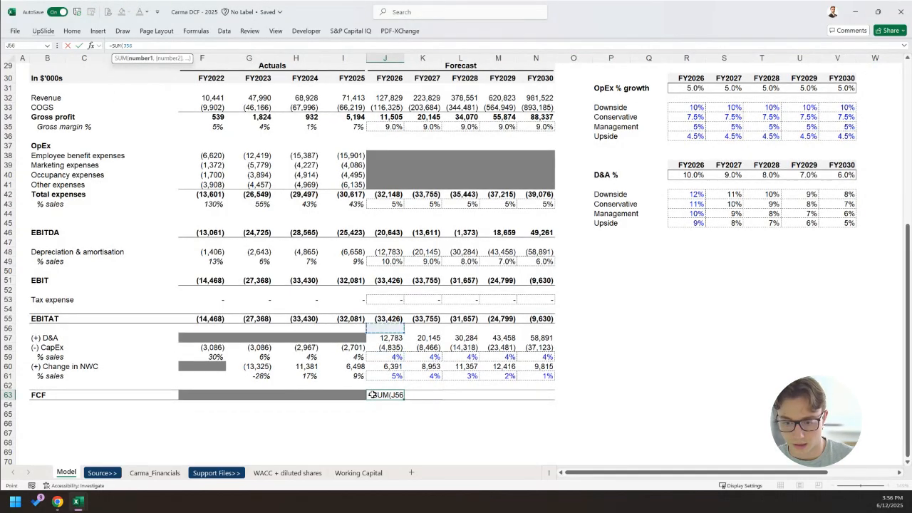
pyautogui.write(',')
pyautogui.press('Up')
pyautogui.press('Up')
pyautogui.press('Up')
pyautogui.press('Up')
pyautogui.press('Up')
pyautogui.press('Up')
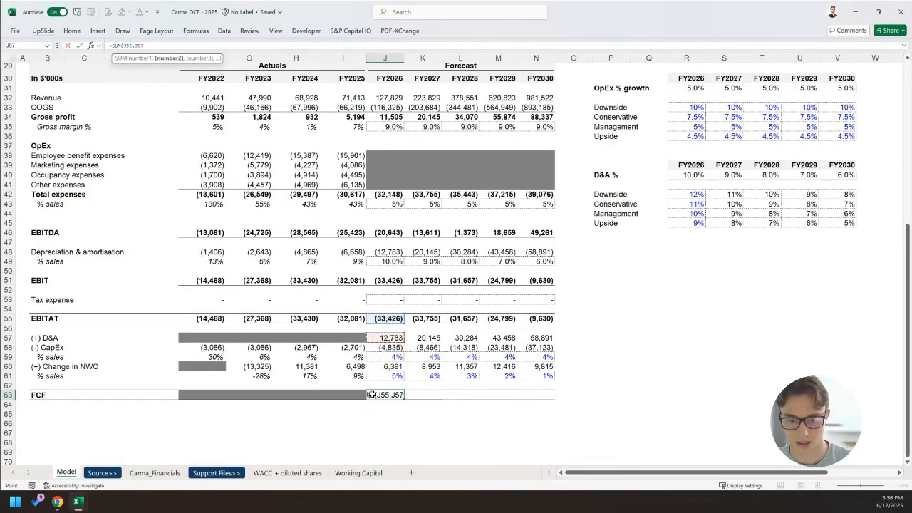
pyautogui.write(',')
pyautogui.press('Up')
pyautogui.press('Up')
pyautogui.press('Up')
pyautogui.press('Up')
pyautogui.press('Up')
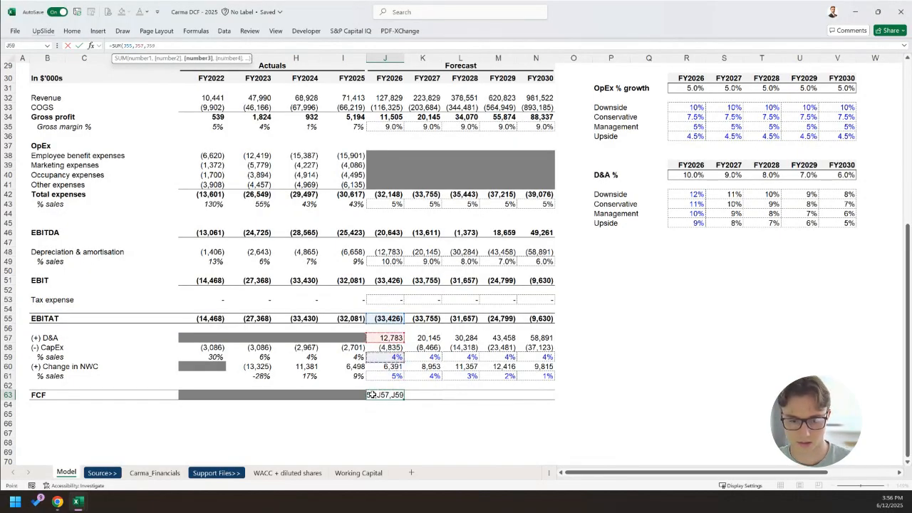
pyautogui.write(',')
pyautogui.press('Up')
pyautogui.press('Up')
pyautogui.press('Up')
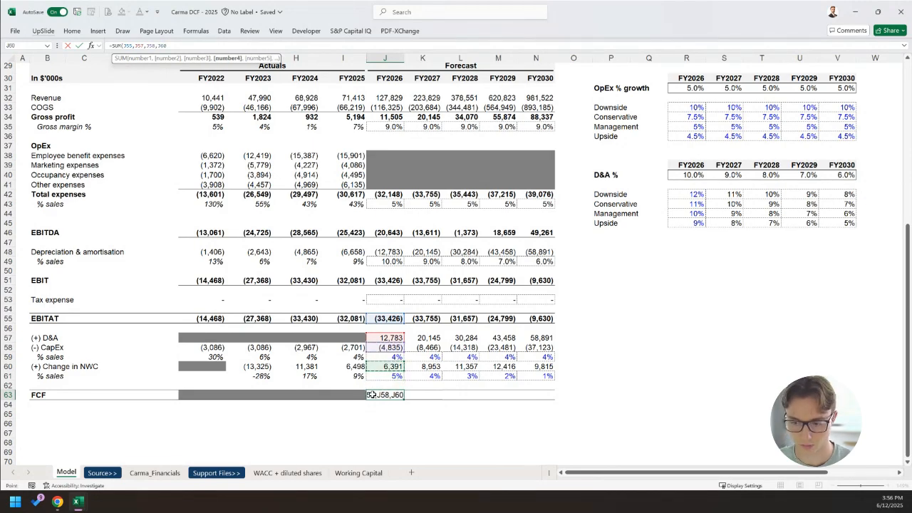
pyautogui.hotkey('ctrl', 'Return')
# Fill the FCF formula from J63 across to N63 for FY2027 to FY2030.
pyautogui.hotkey('shift', 'Right')
pyautogui.hotkey('shift', 'Right')
pyautogui.hotkey('shift', 'Right')
pyautogui.hotkey('shift', 'Right')
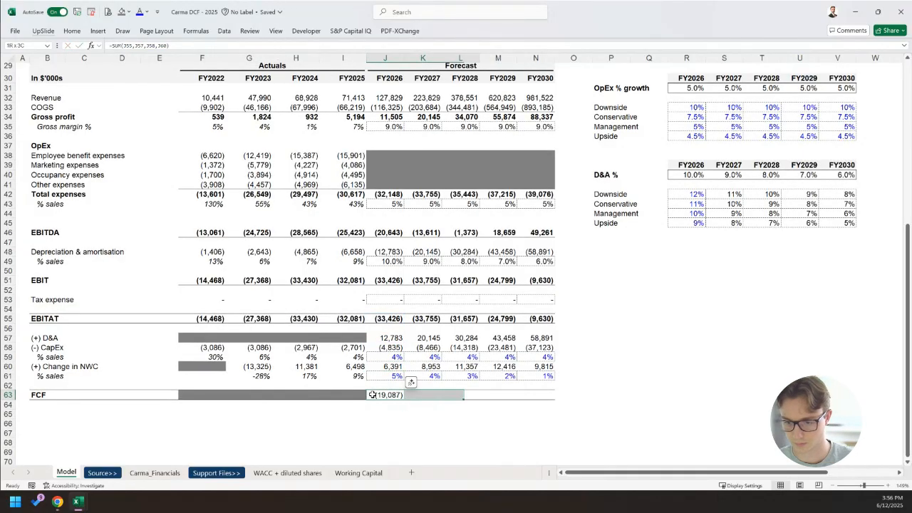
pyautogui.hotkey('ctrl', 'r')
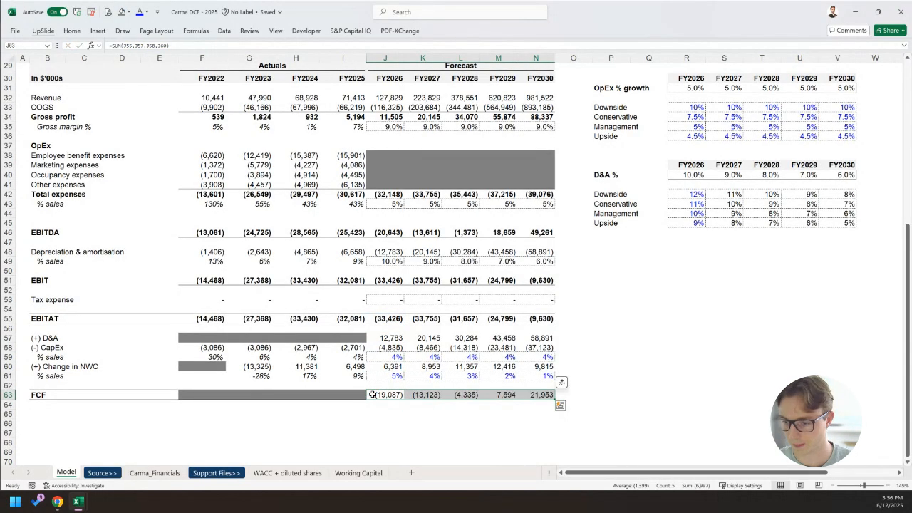
pyautogui.scroll(-1, 372, 394)
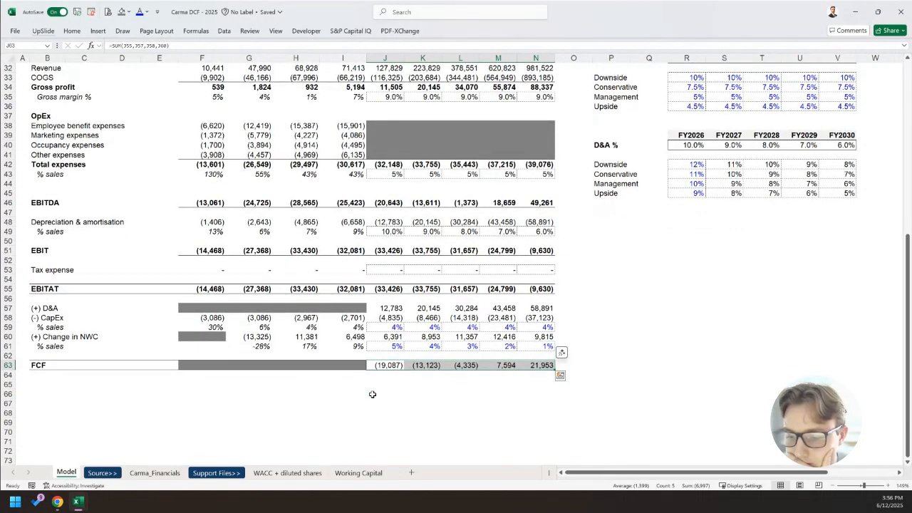
pyautogui.scroll(-1, 372, 394)
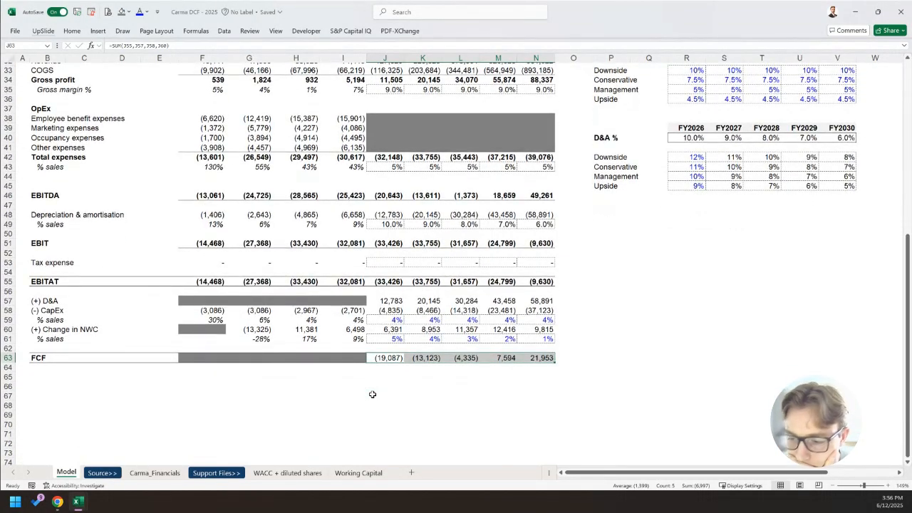
pyautogui.click(453, 371)
pyautogui.scroll(-1, 452, 374)
pyautogui.scroll(11, 453, 372)
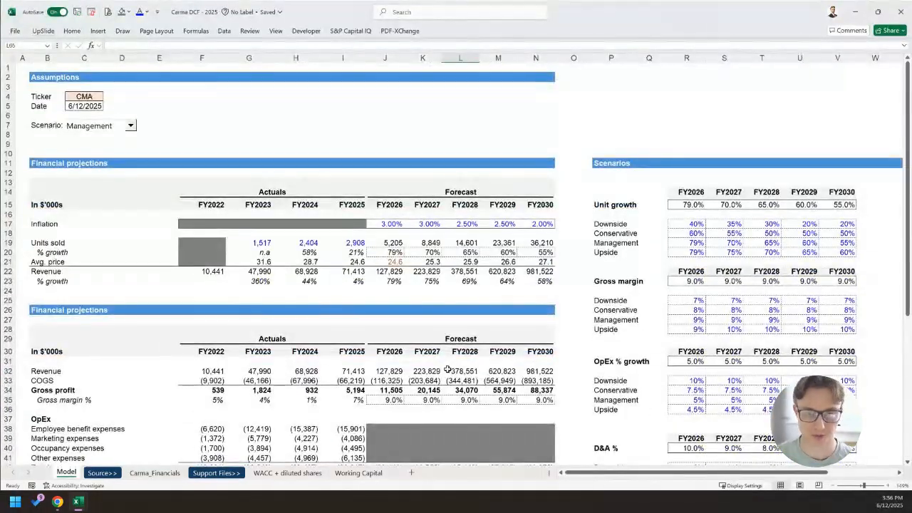
pyautogui.scroll(-1, 272, 263)
pyautogui.scroll(1, 171, 124)
pyautogui.click(100, 148)
pyautogui.click(131, 126)
pyautogui.click(122, 156)
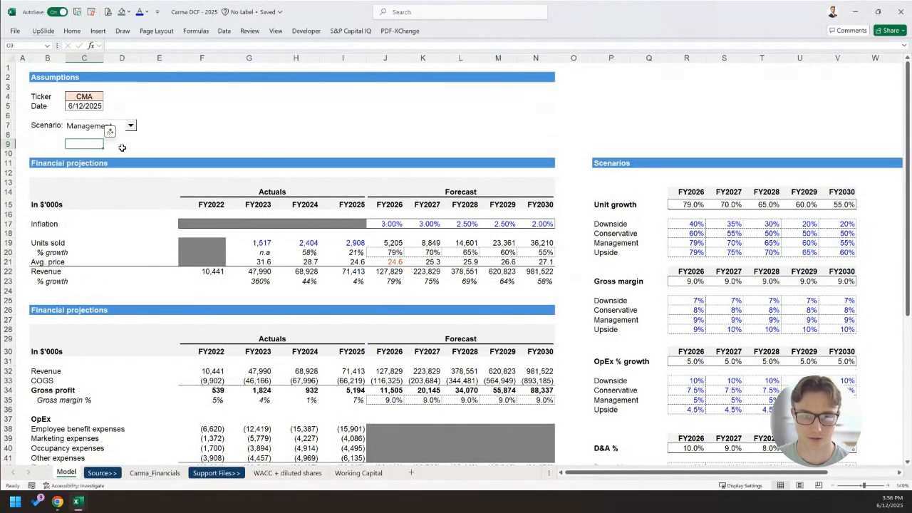
# Split the worksheet view below row 7 to keep the scenario selector visible above the projections.
pyautogui.click(27, 136)
pyautogui.hotkey('alt', 'w')
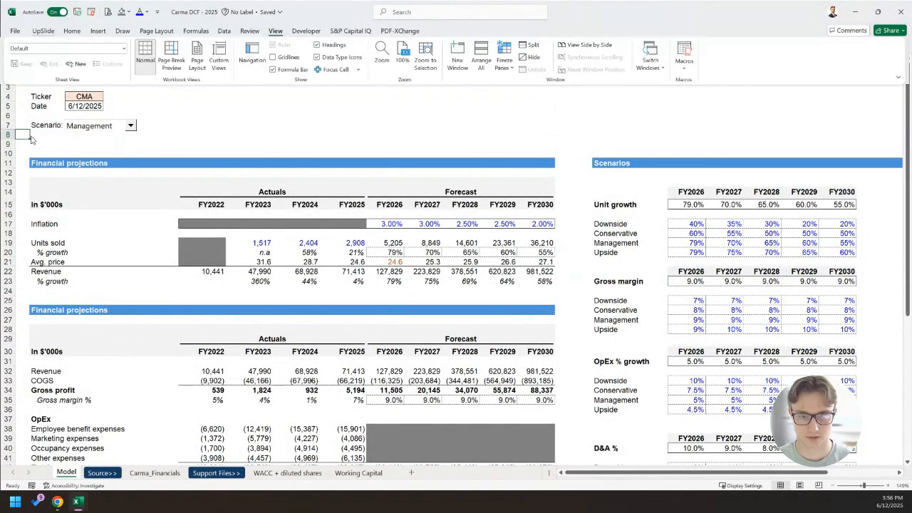
pyautogui.press('f')
pyautogui.press('f')
# Switch the scenario to Conservative and check the forecast FCF in J63:N63 and the projections above it.
pyautogui.scroll(-5, 212, 194)
pyautogui.scroll(-10, 212, 194)
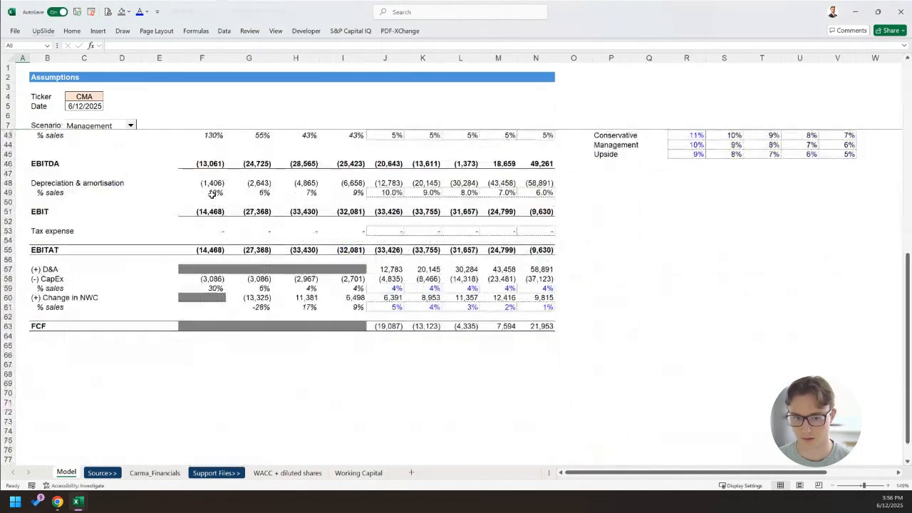
pyautogui.click(130, 126)
pyautogui.click(125, 146)
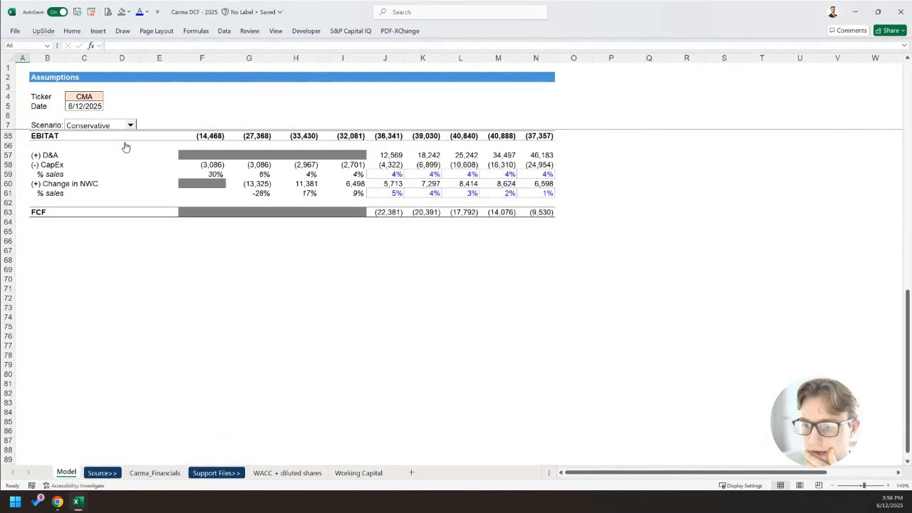
pyautogui.moveTo(388, 212); pyautogui.dragTo(541, 212)
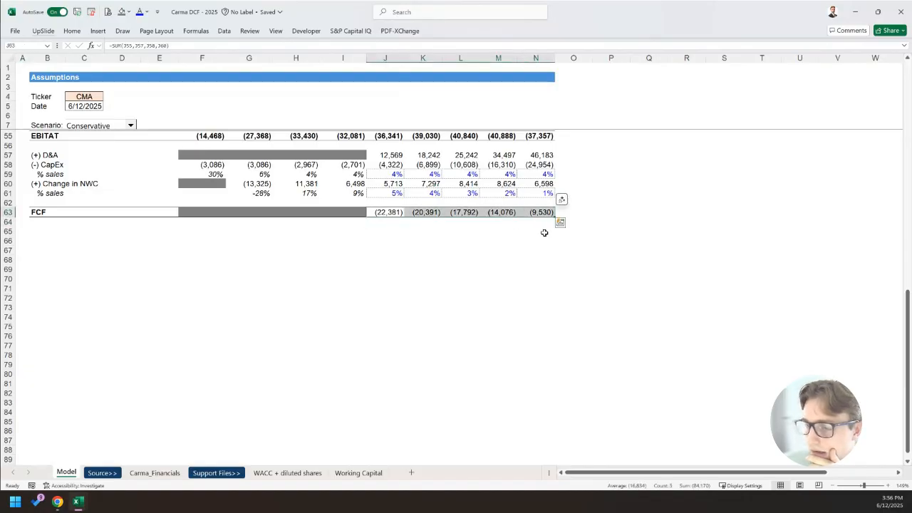
pyautogui.scroll(2, 559, 283)
pyautogui.scroll(-1, 522, 275)
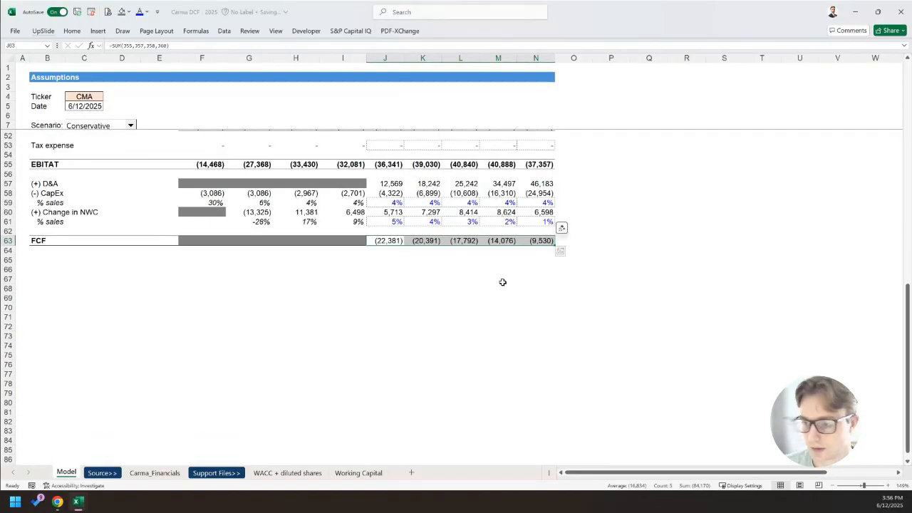
pyautogui.scroll(9, 500, 274)
pyautogui.scroll(2, 499, 275)
pyautogui.scroll(-2, 499, 276)
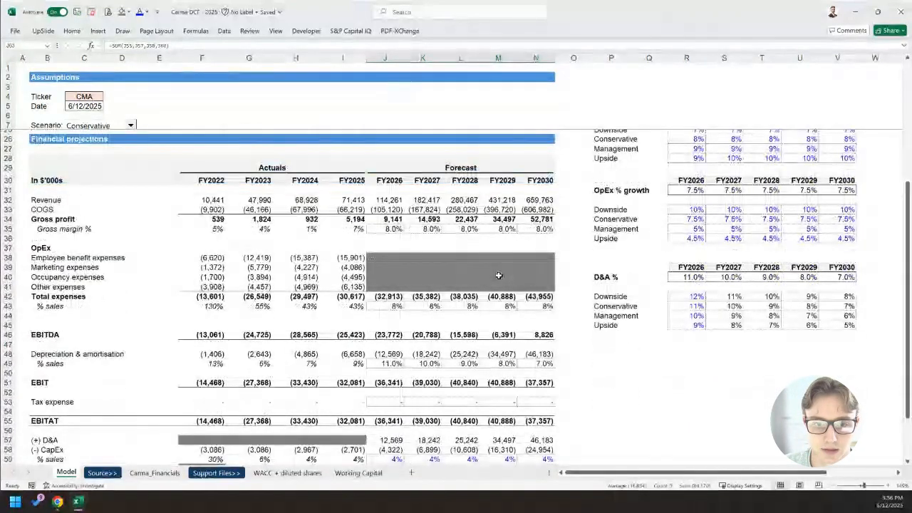
# Switch the scenario to Downside and highlight the FCF values for FY2027 to FY2030.
pyautogui.scroll(-7, 499, 276)
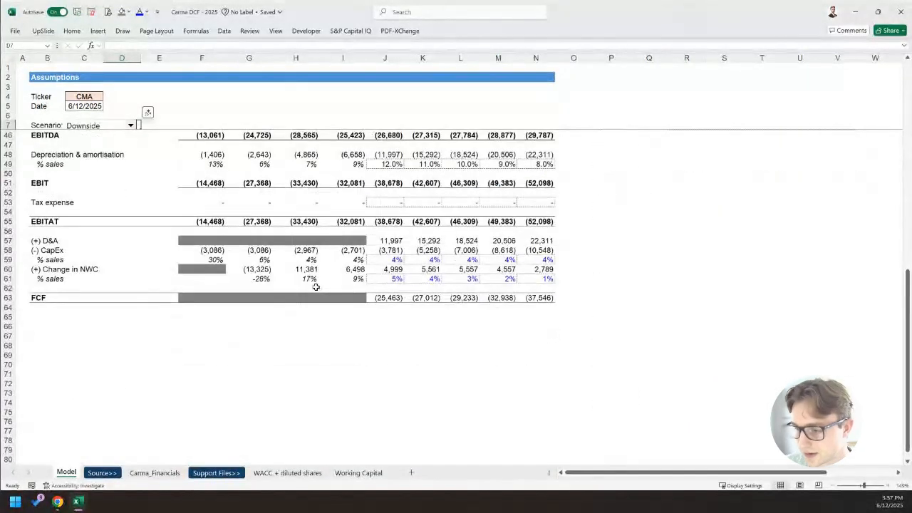
pyautogui.moveTo(536, 297); pyautogui.dragTo(402, 297)
pyautogui.scroll(2, 392, 313)
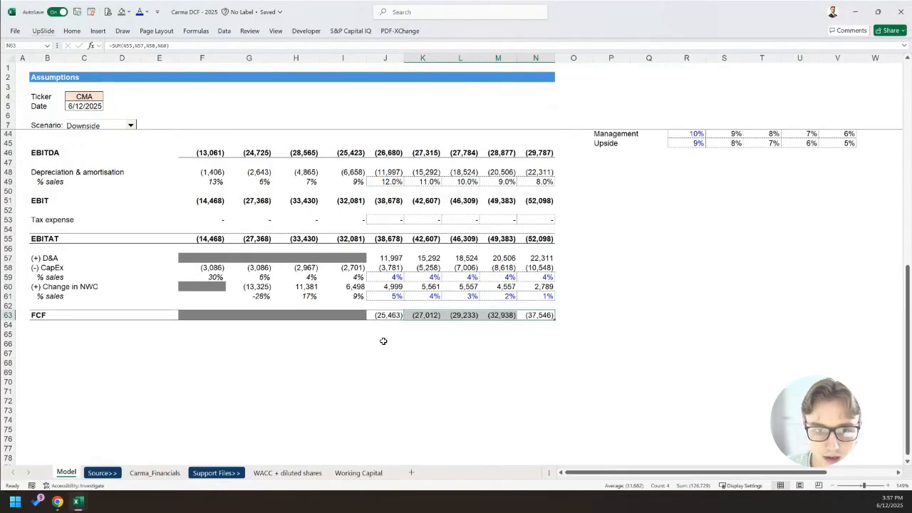
# Switch the scenario to Upside and check the forecast FCF values from FY2026 to FY2030.
pyautogui.click(130, 125)
pyautogui.click(113, 165)
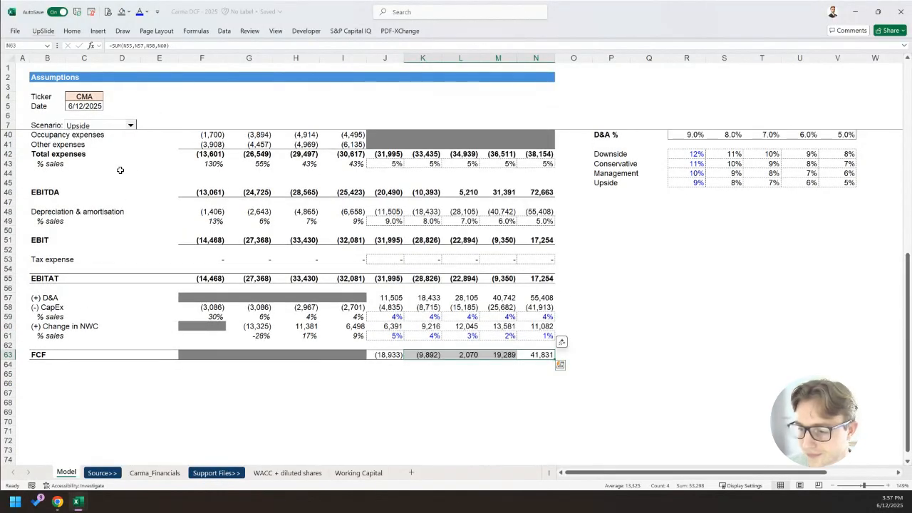
pyautogui.click(427, 373)
pyautogui.scroll(-1, 415, 381)
pyautogui.moveTo(388, 326); pyautogui.dragTo(548, 328)
pyautogui.scroll(1, 498, 371)
pyautogui.moveTo(389, 354); pyautogui.dragTo(428, 355)
pyautogui.scroll(2, 433, 393)
pyautogui.moveTo(459, 412); pyautogui.dragTo(543, 414)
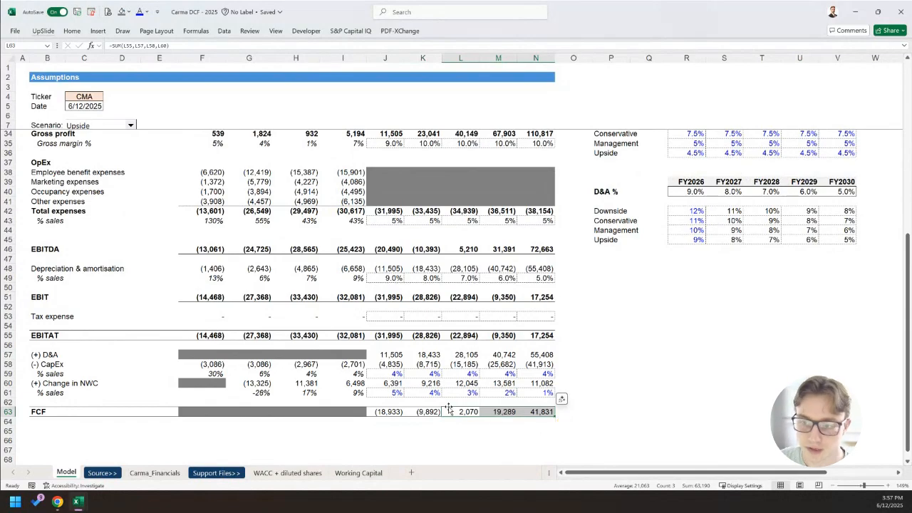
# Review the Upside projections and compare the Management and Upside unit growth assumptions for FY2026 to FY2030.
pyautogui.scroll(3, 497, 425)
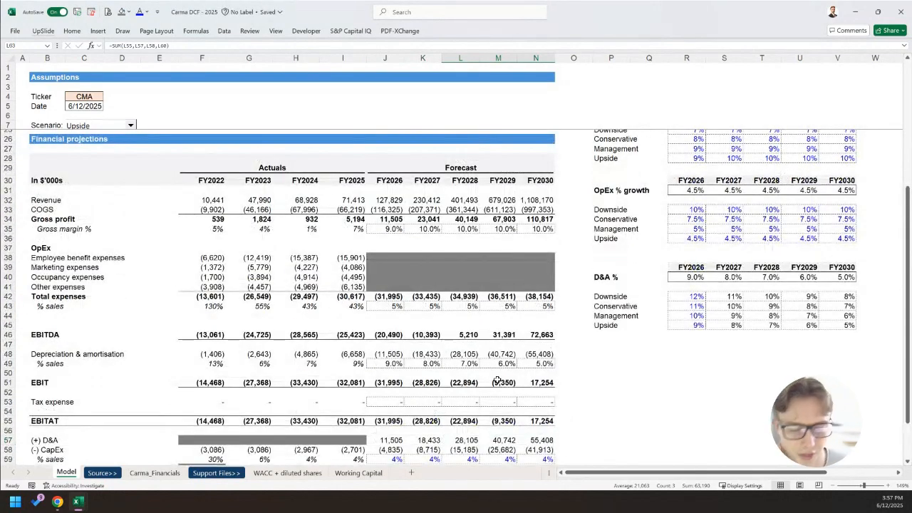
pyautogui.scroll(-3, 498, 383)
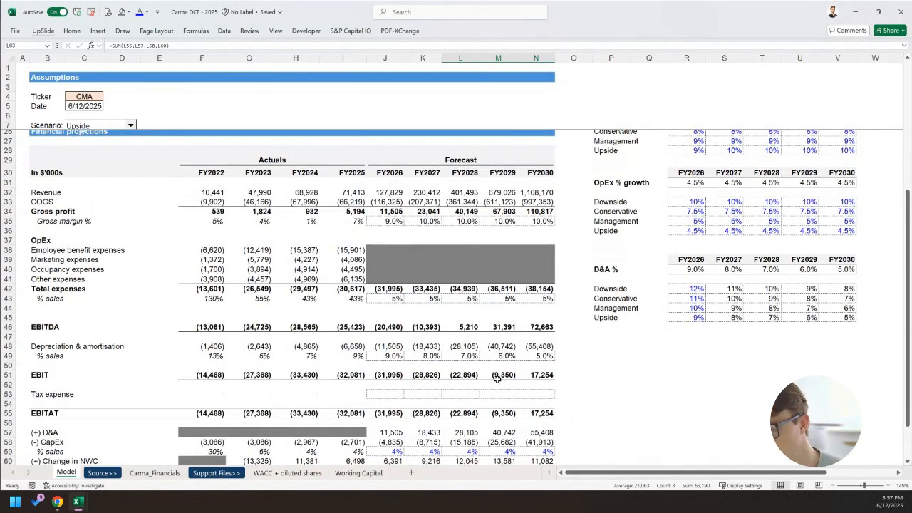
pyautogui.scroll(-3, 522, 341)
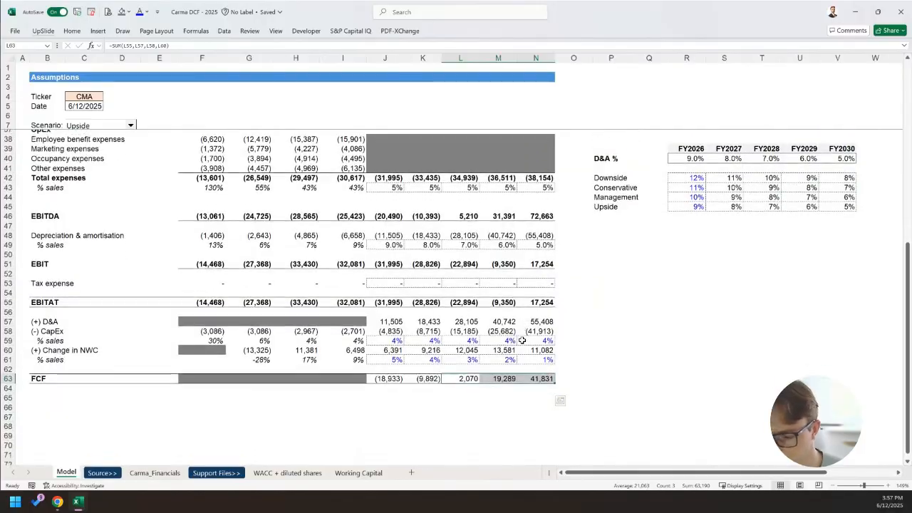
pyautogui.scroll(3, 463, 366)
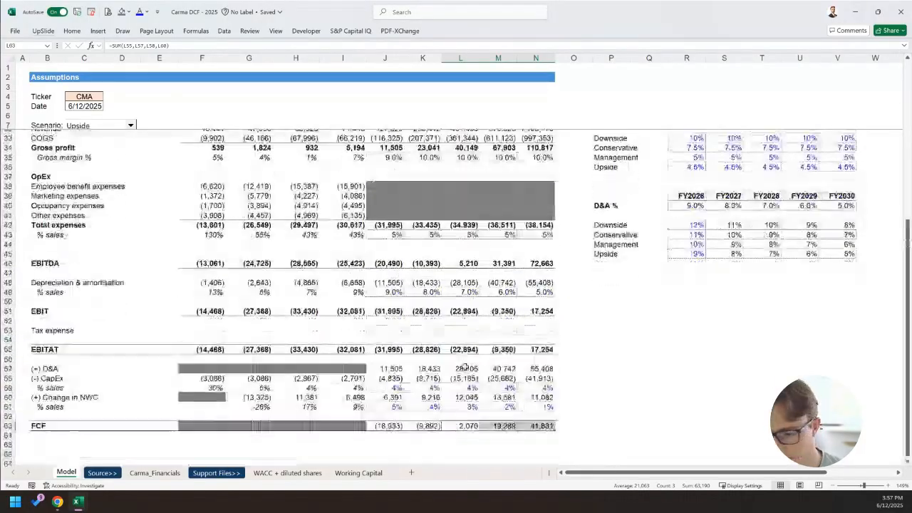
pyautogui.scroll(-5, 465, 366)
pyautogui.scroll(12, 348, 230)
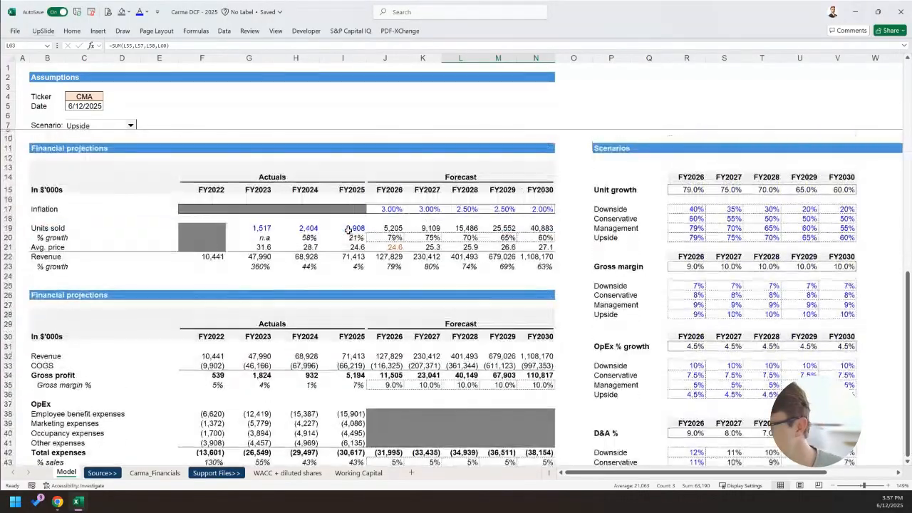
pyautogui.scroll(1, 349, 229)
pyautogui.moveTo(692, 243); pyautogui.dragTo(834, 249)
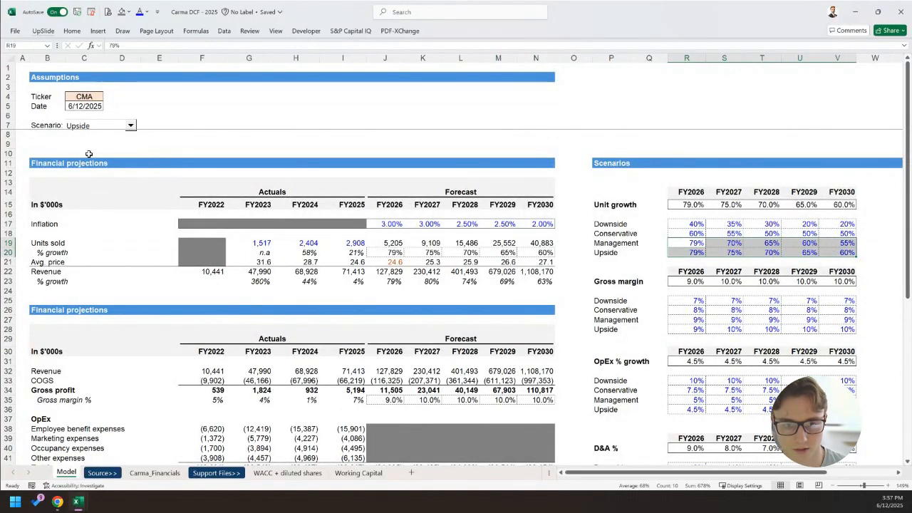
# Set the scenario back to Management.
pyautogui.click(130, 126)
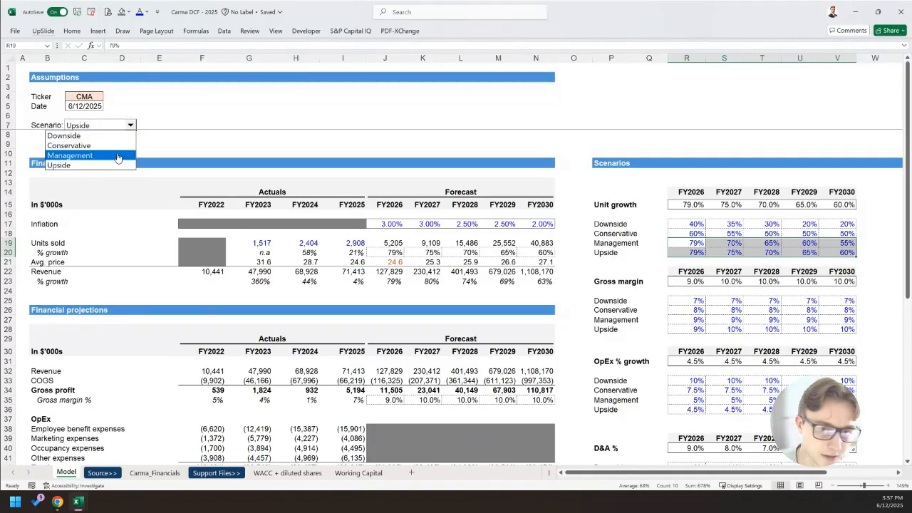
pyautogui.click(118, 155)
pyautogui.scroll(-8, 149, 223)
pyautogui.scroll(10, 149, 222)
# Remove the worksheet split and look over the Management projections down to the FCF row.
pyautogui.hotkey('alt', 'w')
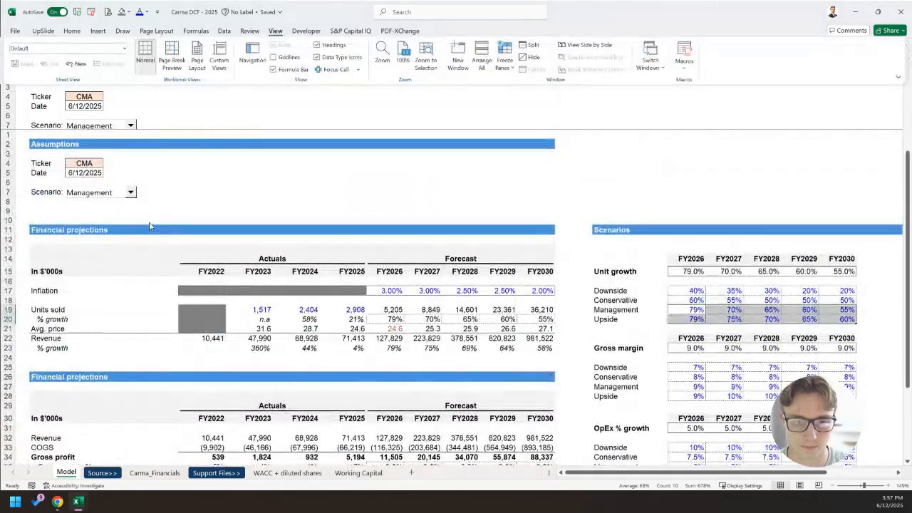
pyautogui.press('s')
pyautogui.scroll(-12, 151, 302)
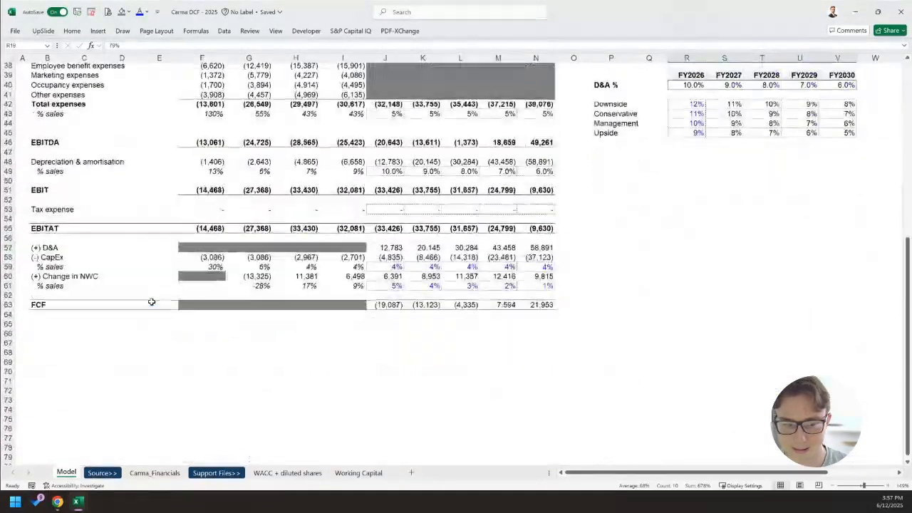
pyautogui.scroll(10, 121, 312)
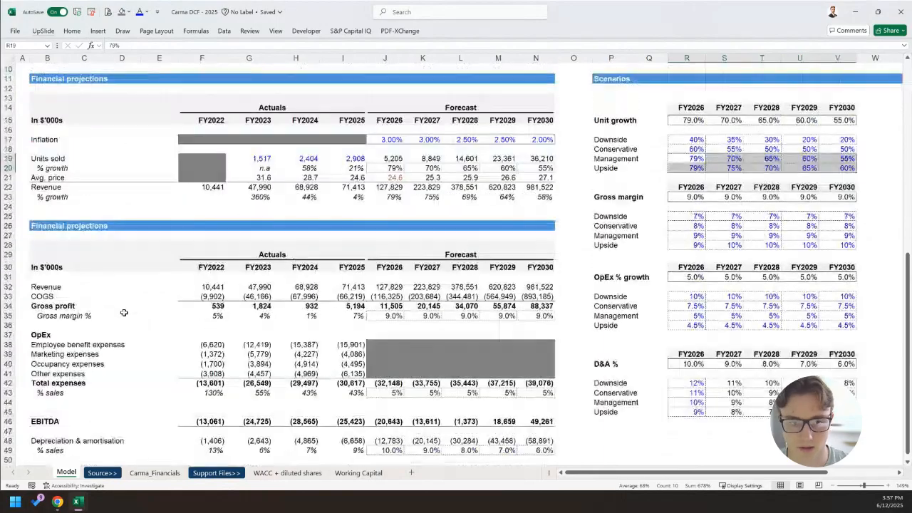
# Delete the blank row 8 beneath the scenario selector.
pyautogui.scroll(3, 124, 313)
pyautogui.click(43, 129)
pyautogui.click(45, 137)
pyautogui.hotkey('shift', 'space')
pyautogui.press('alt')
pyautogui.press('h')
pyautogui.press('d')
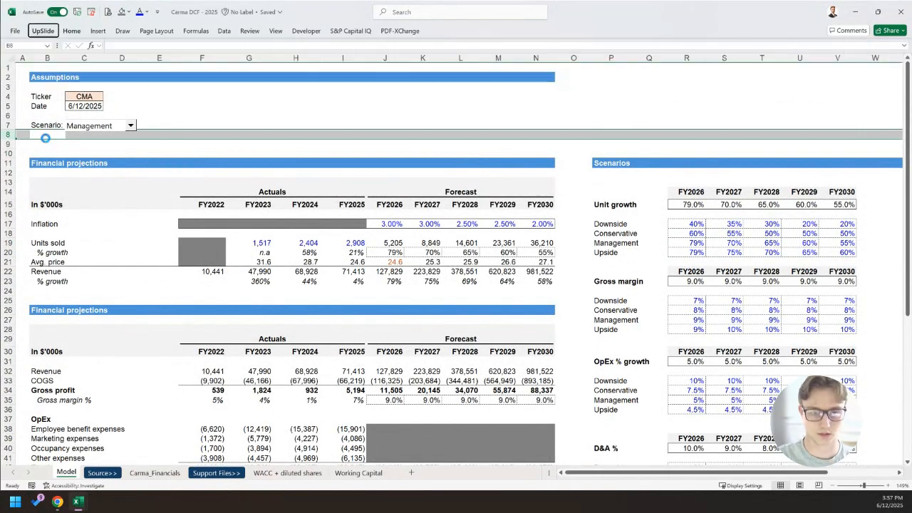
pyautogui.press('r')
pyautogui.press('Up')
pyautogui.hotkey('shift', 'space')
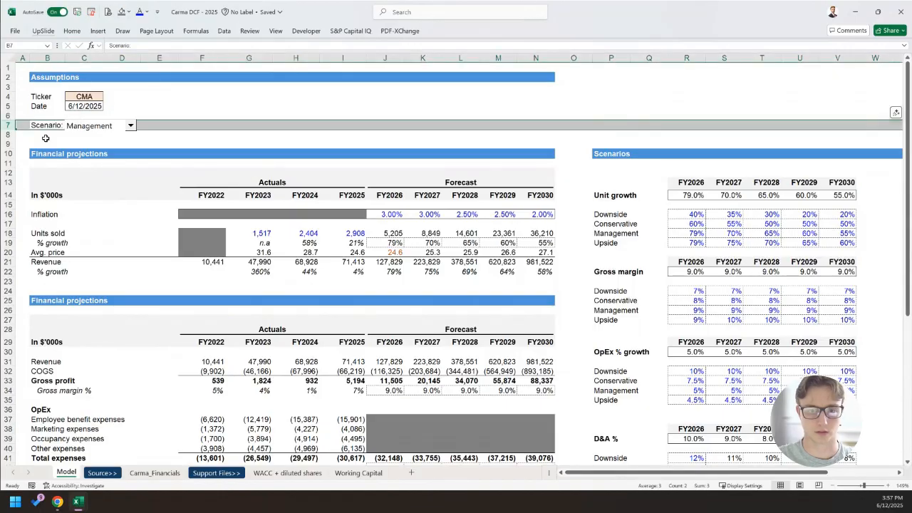
# Add the labels WACC in cell E4 and TGR in cell E5 of the Assumptions section.
pyautogui.press('Right')
pyautogui.press('Up')
pyautogui.press('Right')
pyautogui.press('Up')
pyautogui.press('Up')
pyautogui.press('Right')
pyautogui.press('Right')
pyautogui.press('Left')
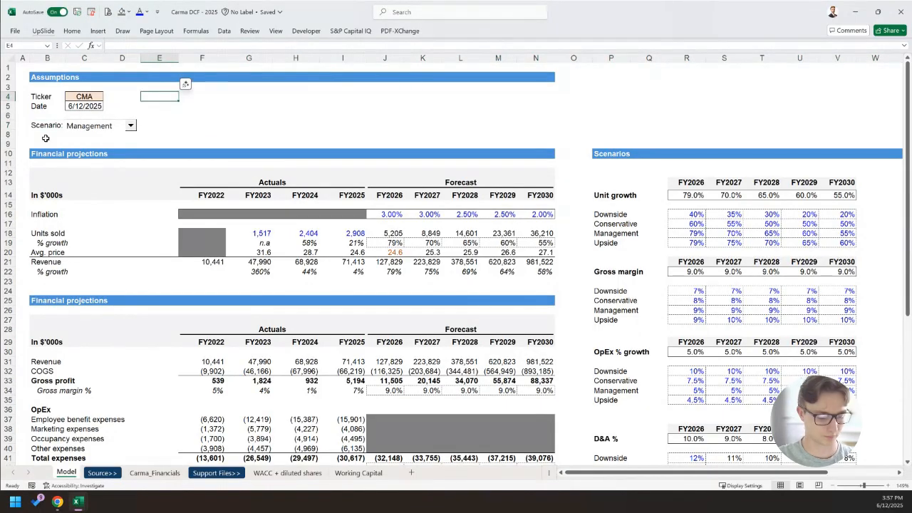
pyautogui.write('WACC')
pyautogui.press('Return')
pyautogui.write('T')
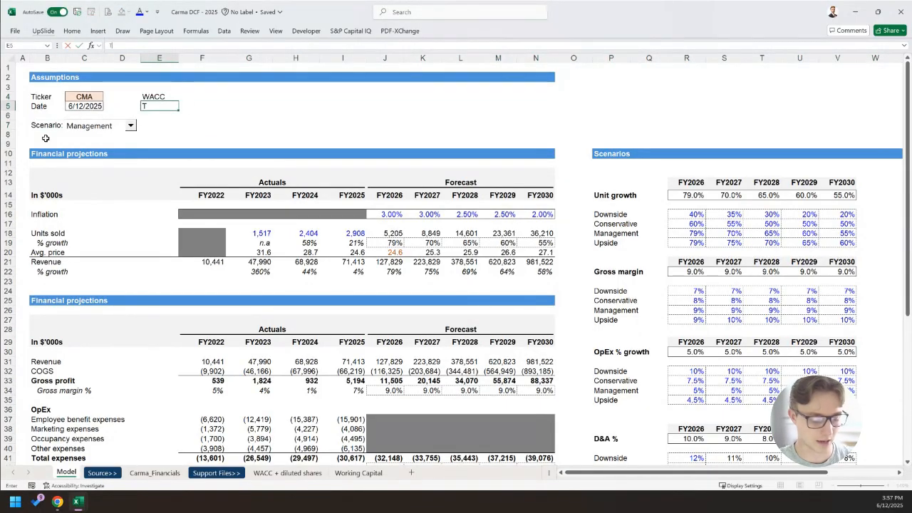
pyautogui.write('GR')
pyautogui.press('Return')
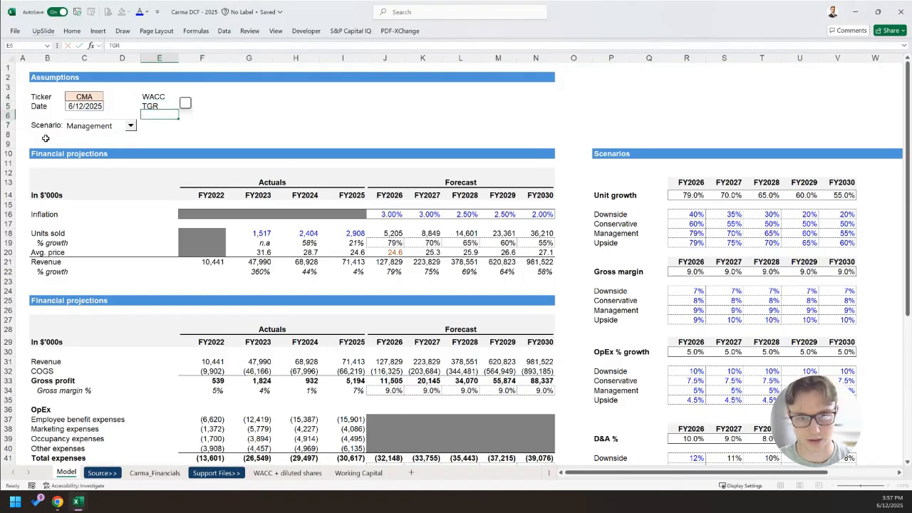
# Label row 12 of the first Financial projections block Counter and enter 0.5 for FY2026.
pyautogui.scroll(-1, 200, 238)
pyautogui.click(205, 172)
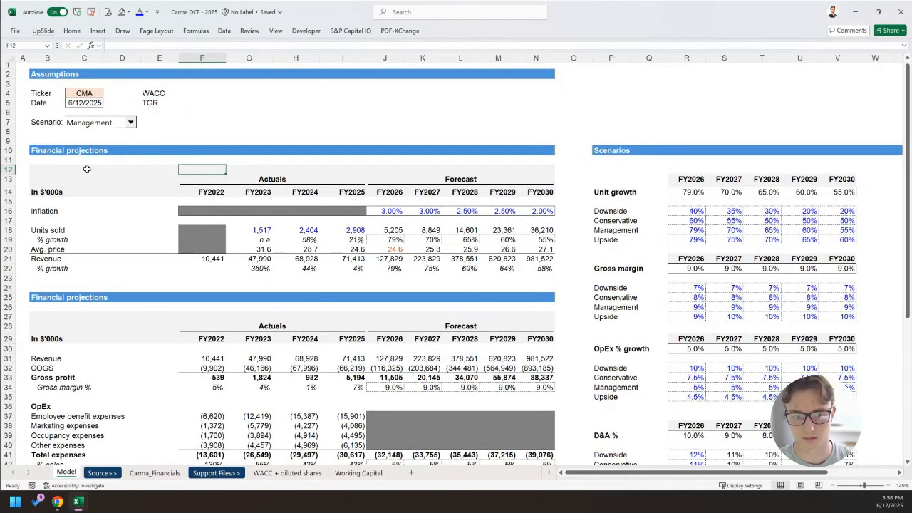
pyautogui.click(57, 171)
pyautogui.write('Counter')
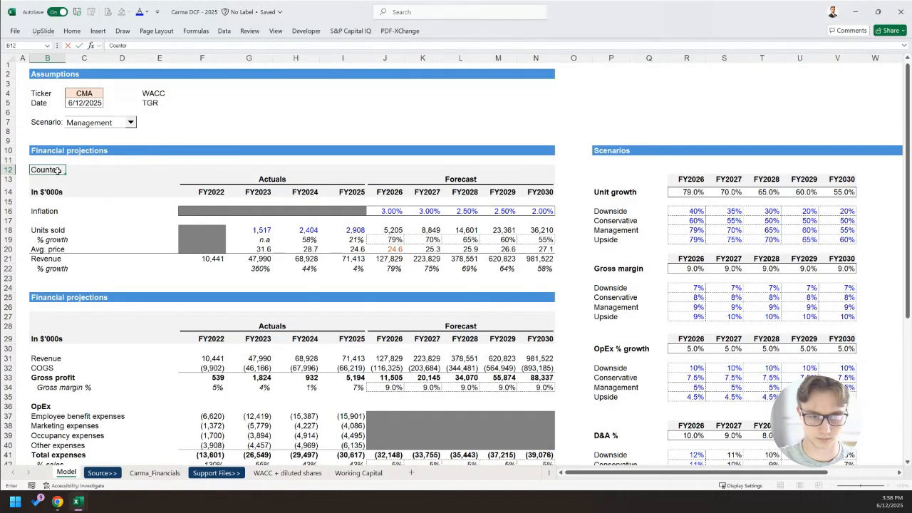
pyautogui.press('Right')
pyautogui.press('Right')
pyautogui.press('Right')
pyautogui.press('Right')
pyautogui.press('Right')
pyautogui.press('Right')
pyautogui.press('Right')
pyautogui.press('Right')
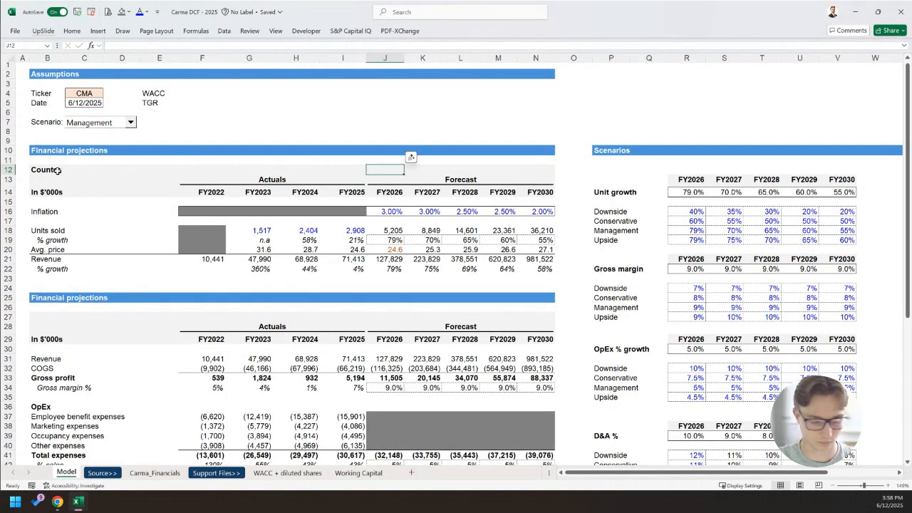
pyautogui.write('0.5')
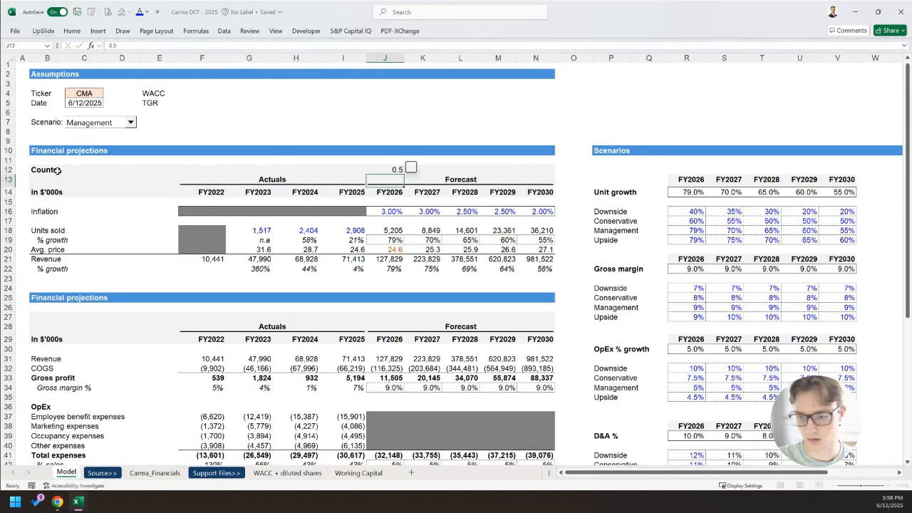
# Fill the counter for FY2025 back to FY2022 with a formula subtracting 1 from the following year's counter.
pyautogui.press('Left')
pyautogui.write('=')
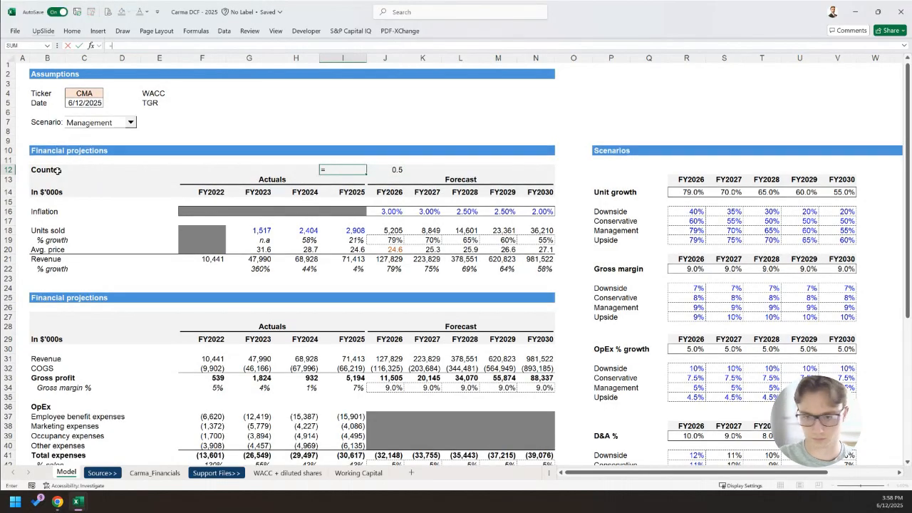
pyautogui.press('Right')
pyautogui.write('-1')
pyautogui.hotkey('ctrl', 'Return')
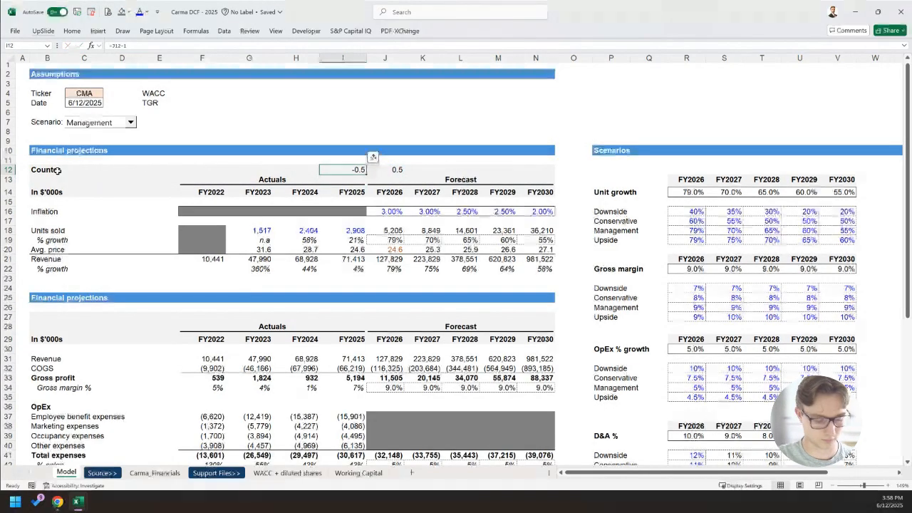
pyautogui.hotkey('ctrl', 'c')
pyautogui.press('Left')
pyautogui.hotkey('shift', 'Left')
pyautogui.hotkey('shift', 'Left')
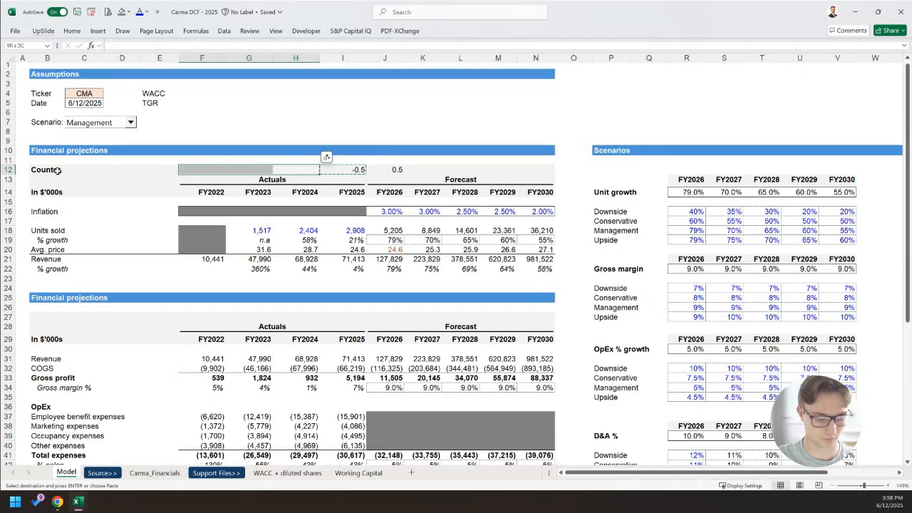
pyautogui.hotkey('ctrl', 'v')
# Fill the counter for FY2027 to FY2030 with a formula adding 1 to the previous year's counter.
pyautogui.press('Right')
pyautogui.press('Right')
pyautogui.hotkey('shift', 'Right')
pyautogui.hotkey('shift', 'Right')
pyautogui.hotkey('shift', 'Right')
pyautogui.hotkey('shift', 'Right')
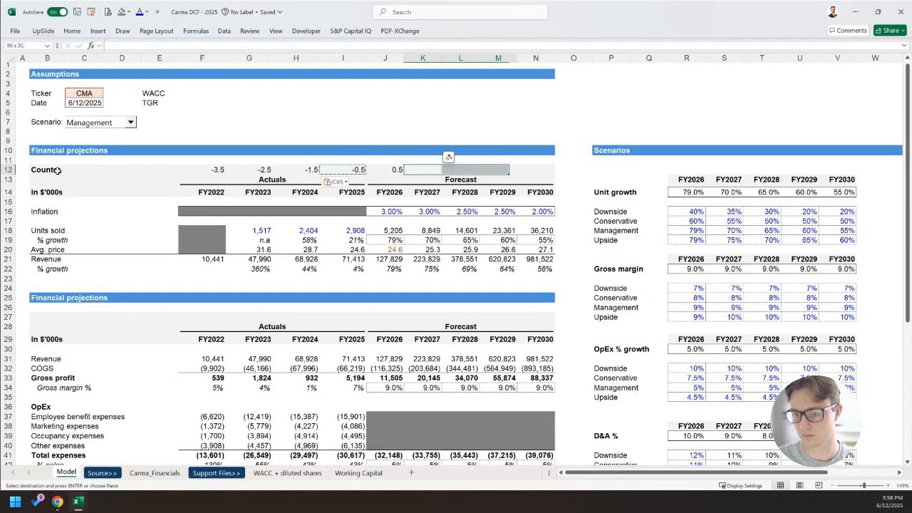
pyautogui.press('Right')
pyautogui.write('=')
pyautogui.press('Left')
pyautogui.write('+')
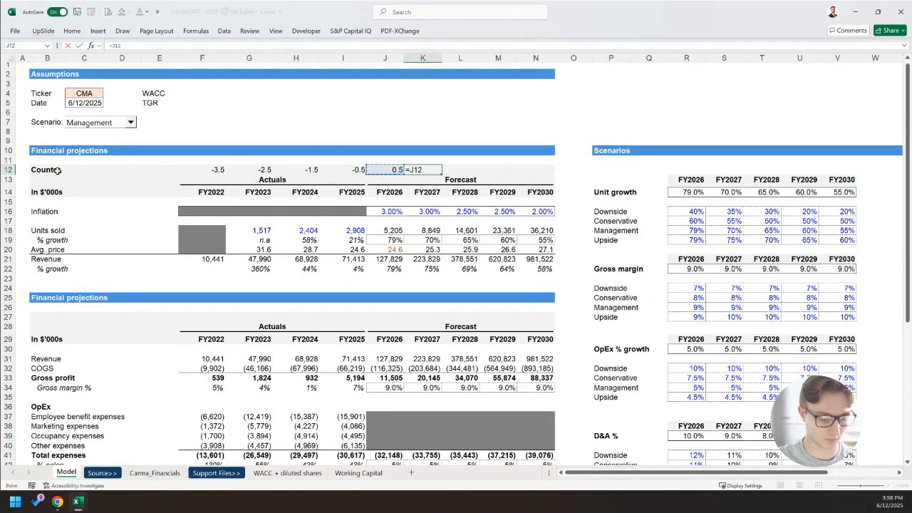
pyautogui.write('1')
pyautogui.hotkey('ctrl', 'Return')
pyautogui.hotkey('ctrl', 'c')
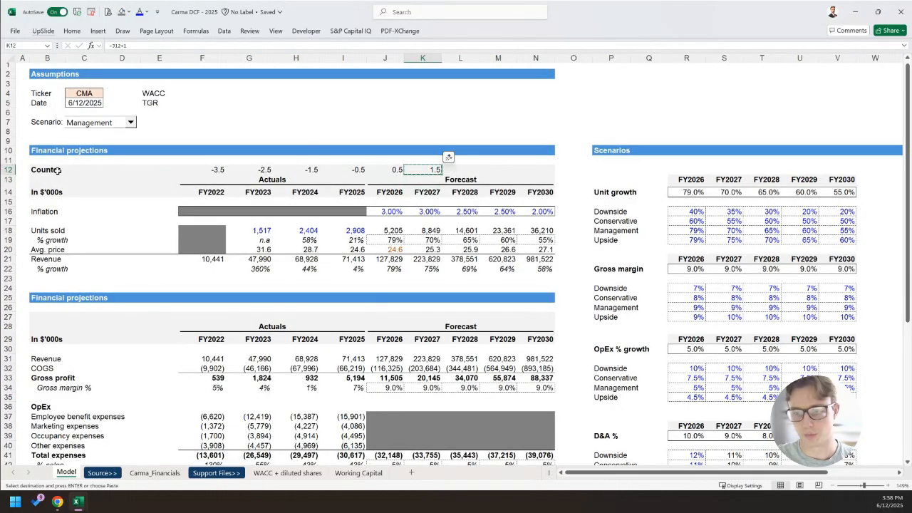
pyautogui.hotkey('shift', 'Right')
pyautogui.hotkey('shift', 'Right')
pyautogui.hotkey('shift', 'Right')
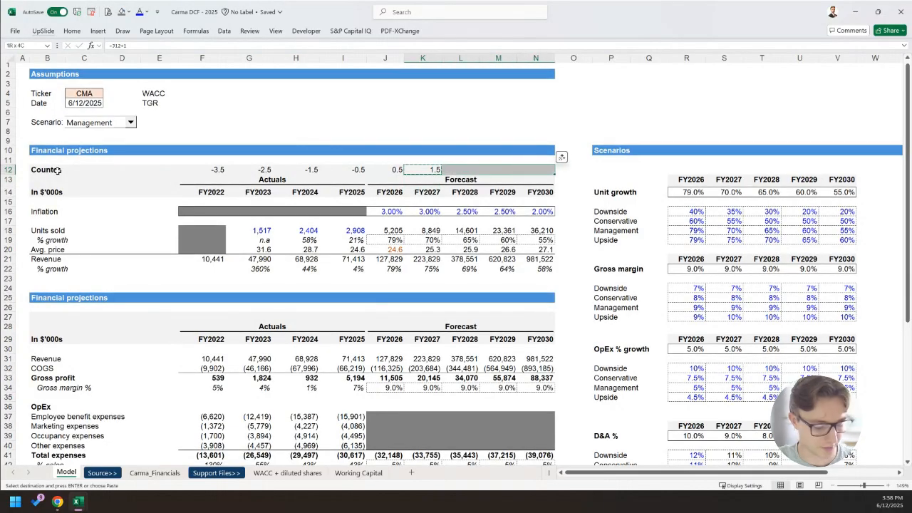
pyautogui.hotkey('ctrl', 'v')
# Review the counter row alongside the projections down to the FCF row.
pyautogui.press('Left')
pyautogui.press('Left')
pyautogui.press('Left')
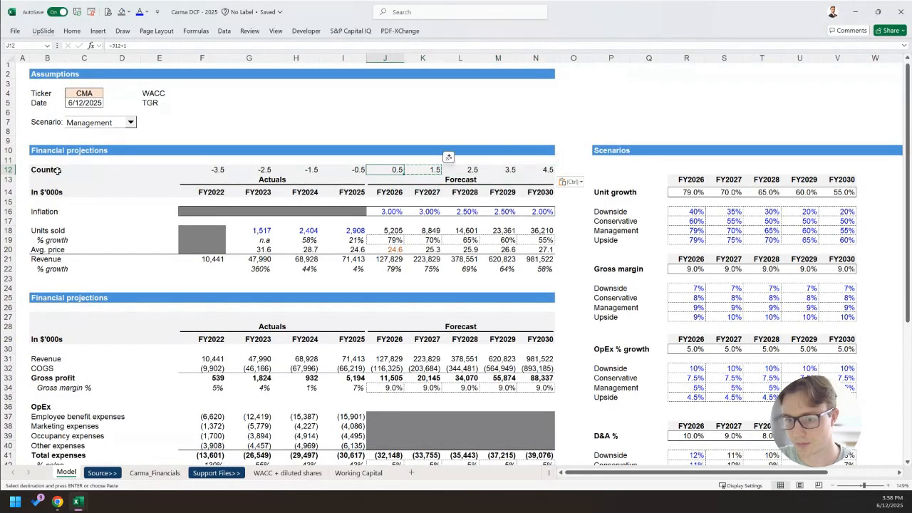
pyautogui.press('Left')
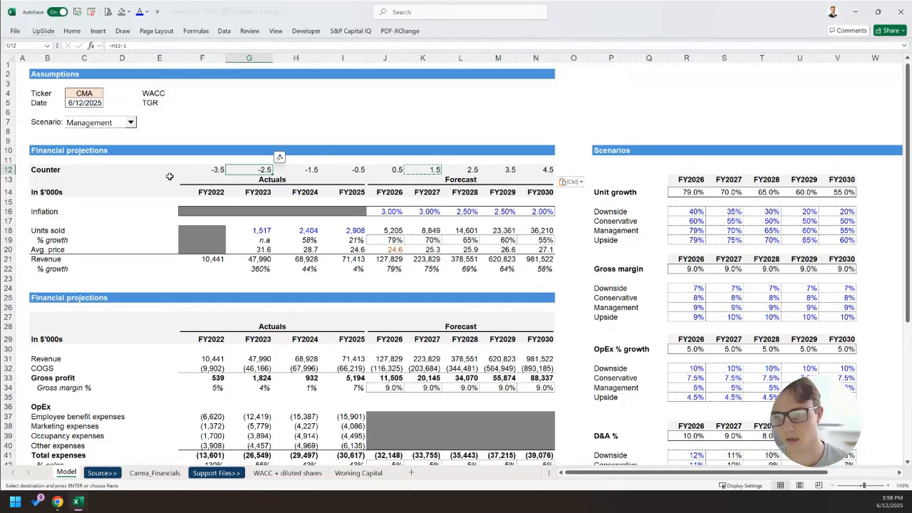
pyautogui.click(397, 173)
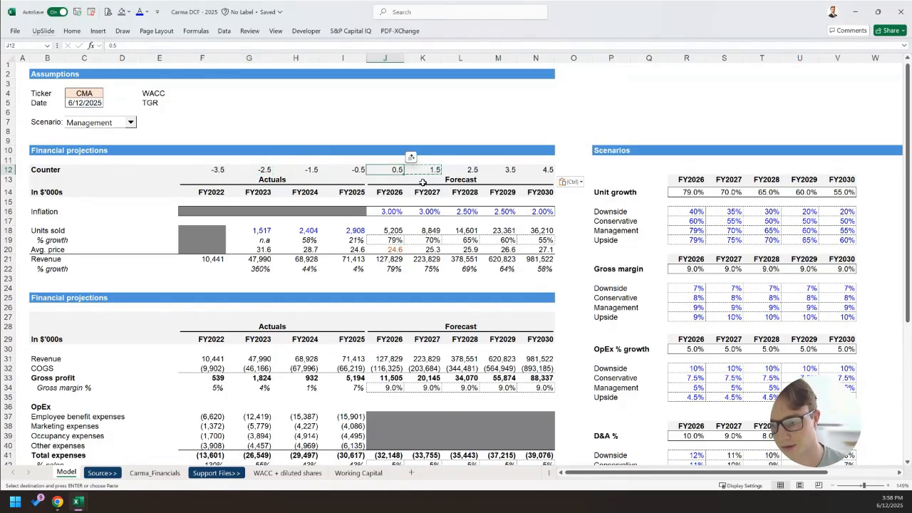
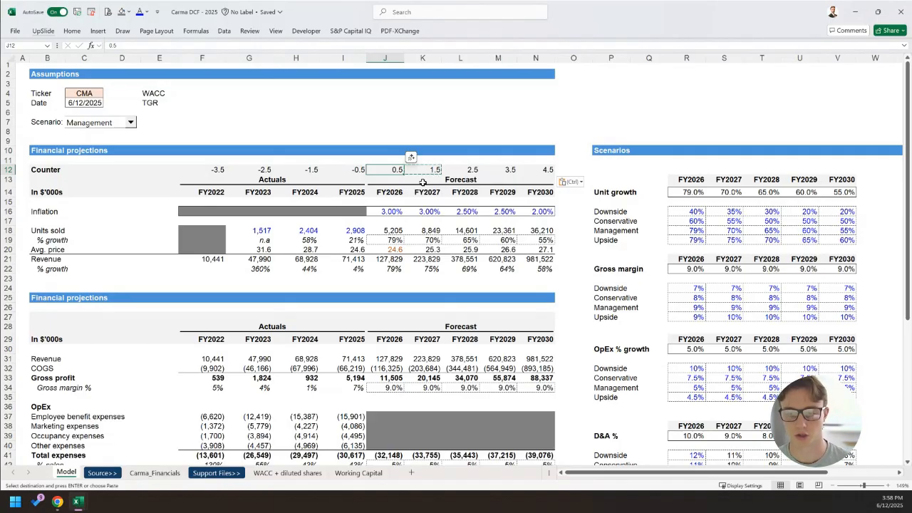
pyautogui.scroll(-8, 423, 183)
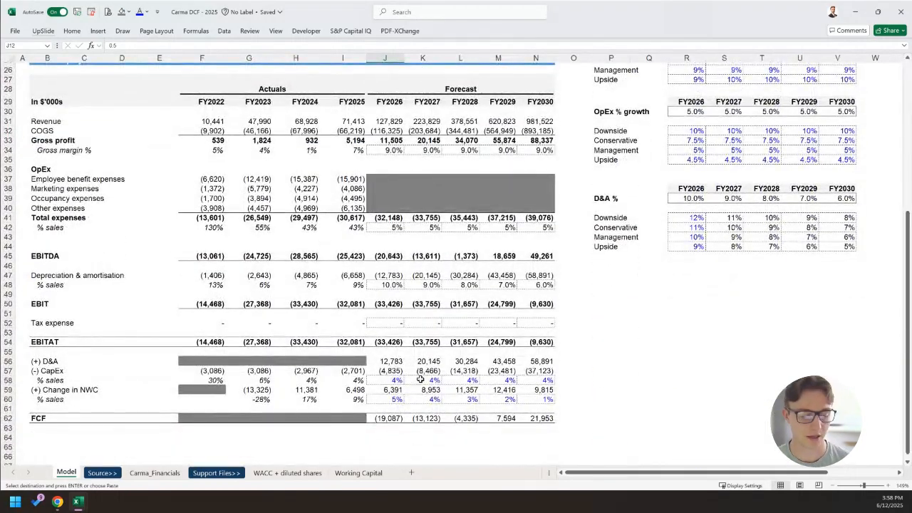
pyautogui.scroll(6, 421, 380)
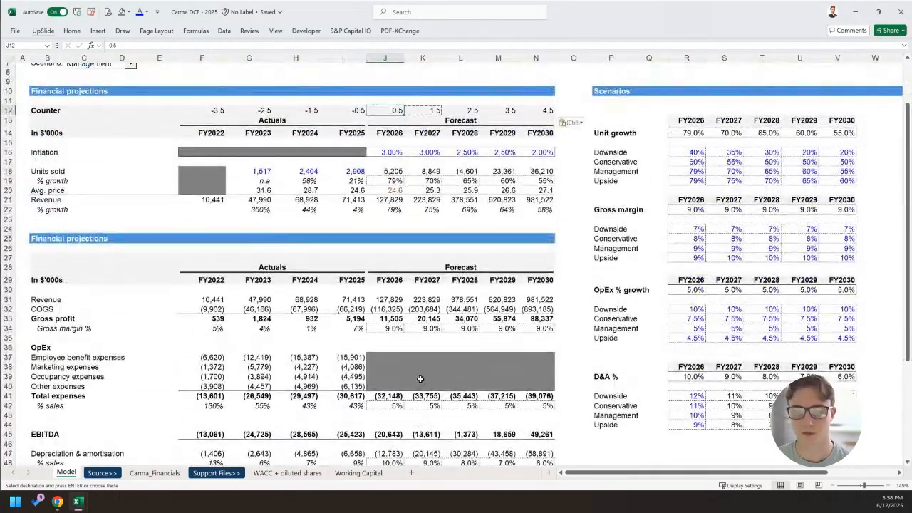
pyautogui.scroll(1, 421, 379)
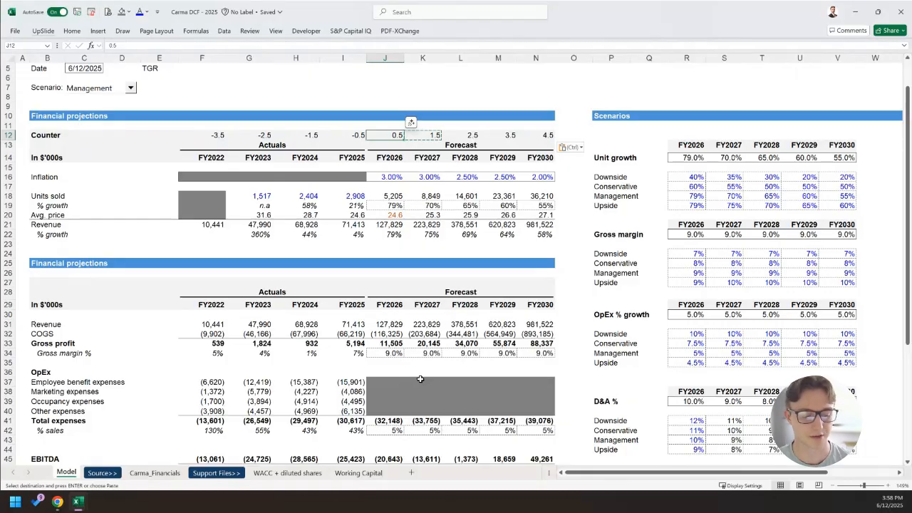
pyautogui.scroll(-9, 420, 379)
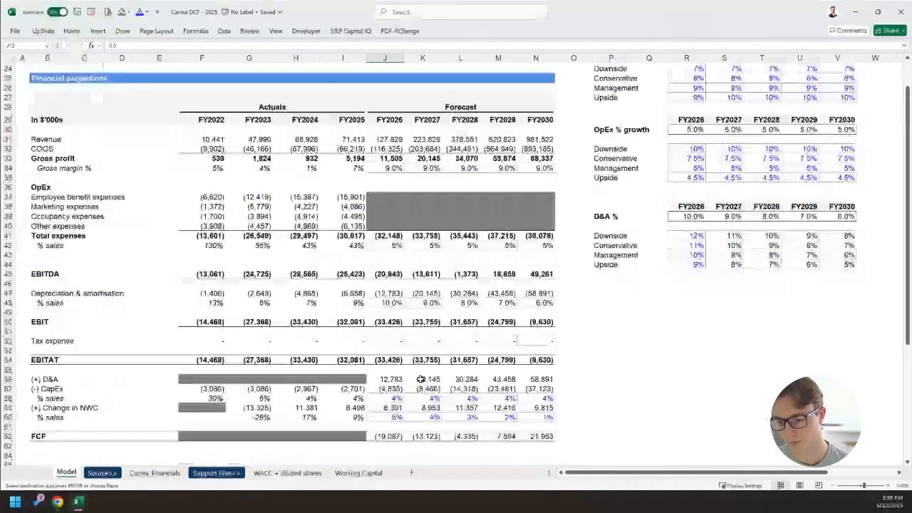
pyautogui.scroll(6, 419, 413)
pyautogui.scroll(4, 416, 436)
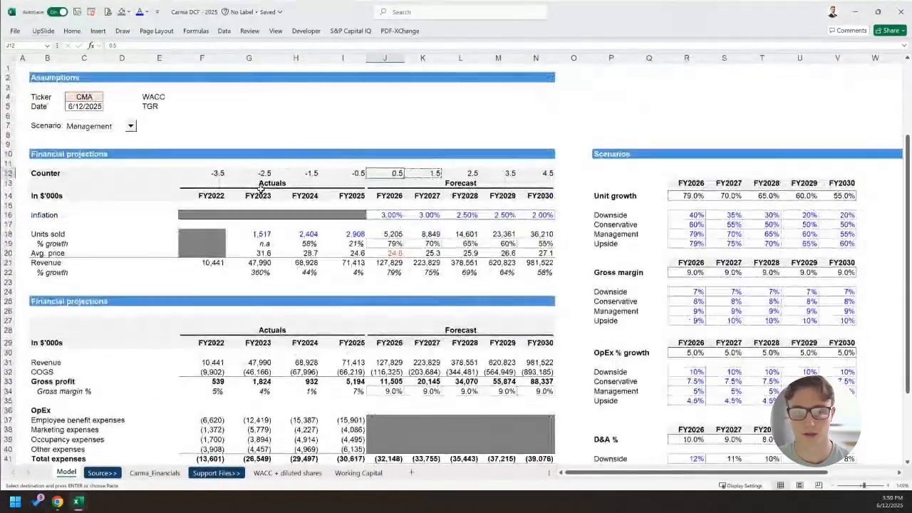
# Apply all borders to the WACC and TGR input cells F4:F5.
pyautogui.click(163, 105)
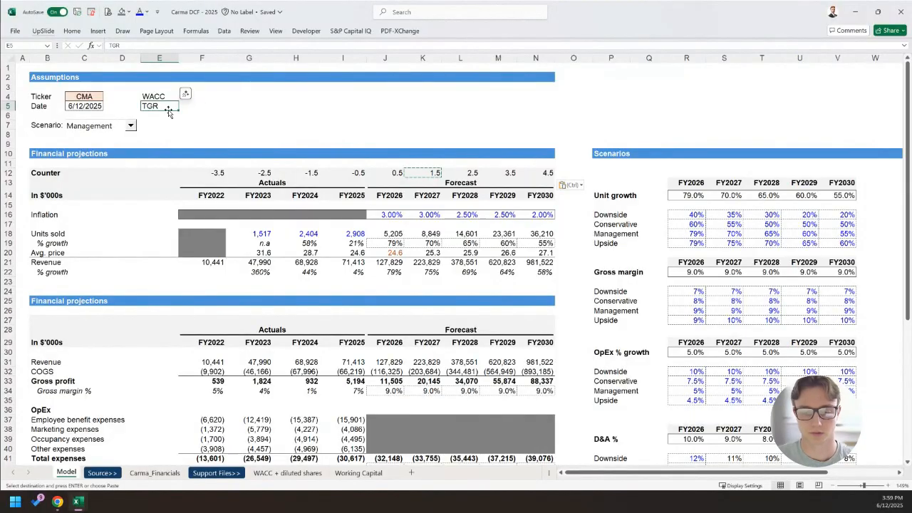
pyautogui.press('Right')
pyautogui.hotkey('shift', 'Up')
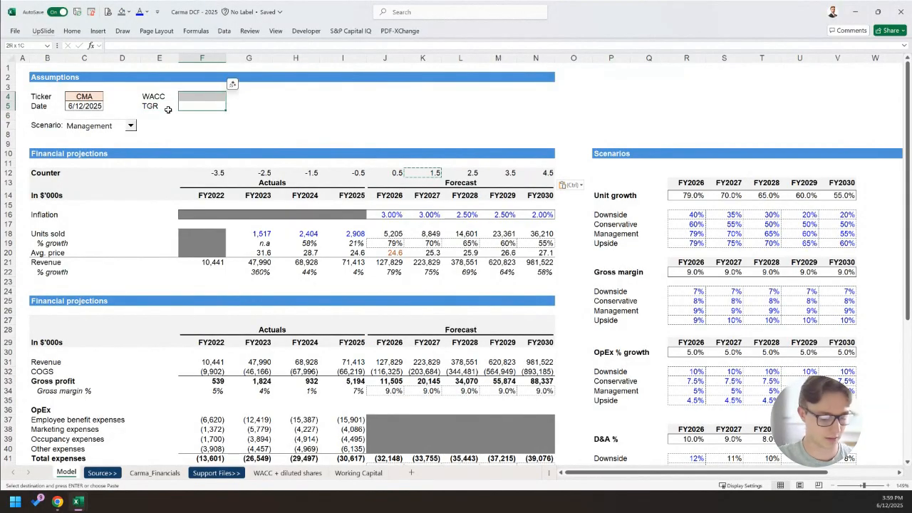
pyautogui.hotkey('alt', 'h')
pyautogui.press('b')
pyautogui.press('a')
pyautogui.press('Left')
pyautogui.press('Down')
pyautogui.press('Right')
pyautogui.press('Up')
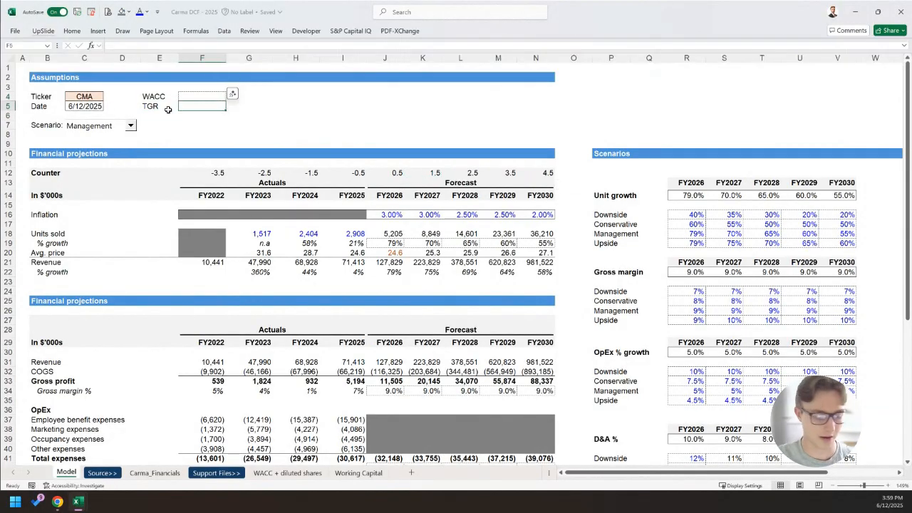
# Shade the WACC and TGR input cells F4:F5 light orange like the Ticker cell.
pyautogui.hotkey('shift', 'Up')
pyautogui.hotkey('alt', 'h')
pyautogui.press('h')
pyautogui.press('Right')
pyautogui.press('Right')
pyautogui.press('Right')
pyautogui.press('Right')
pyautogui.press('Return')
pyautogui.press('Left')
pyautogui.press('Up')
pyautogui.press('Right')
pyautogui.press('Left')
pyautogui.press('e')
pyautogui.press('f')
pyautogui.hotkey('alt', 'w')
pyautogui.press('e')
pyautogui.press('f')
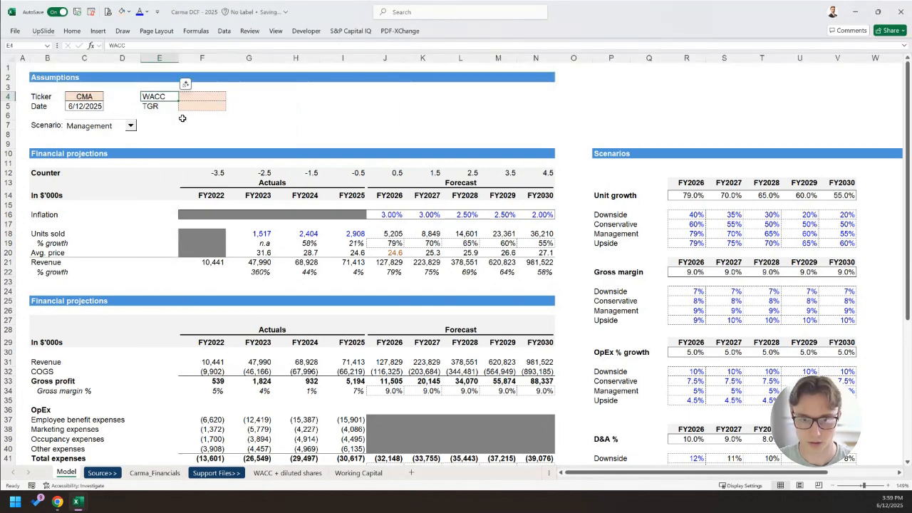
pyautogui.hotkey('alt', 'w')
pyautogui.press('e')
pyautogui.press('f')
pyautogui.hotkey('alt', 'w')
pyautogui.press('e')
pyautogui.press('f')
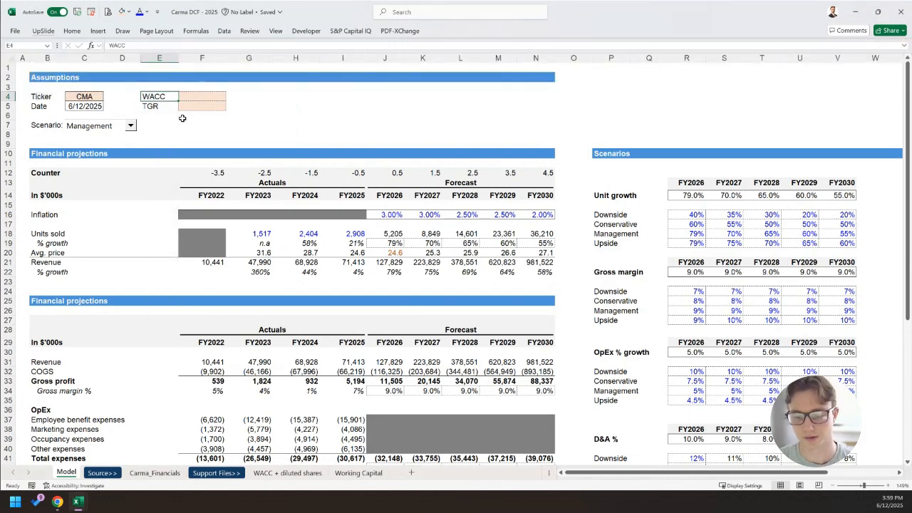
# Look up the WACC and terminal growth rate on the WACC + diluted shares sheet and return to the Model sheet.
pyautogui.hotkey('ctrl', 'pagedown')
pyautogui.hotkey('ctrl', 'pagedown')
pyautogui.hotkey('ctrl', 'pagedown')
pyautogui.hotkey('ctrl', 'pagedown')
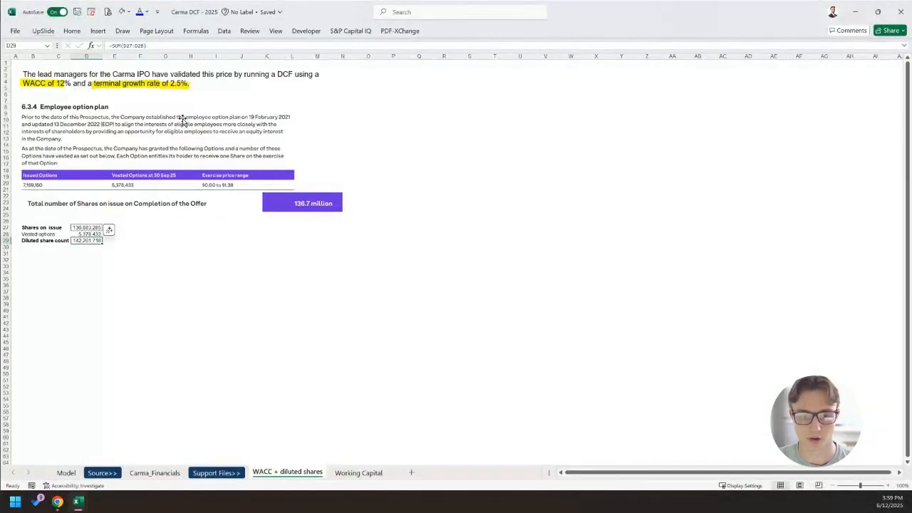
pyautogui.click(156, 79)
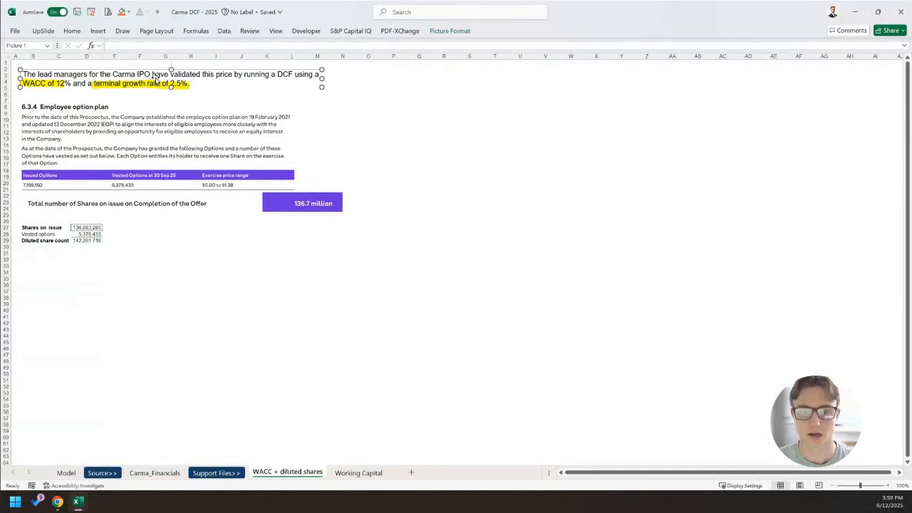
pyautogui.click(205, 93)
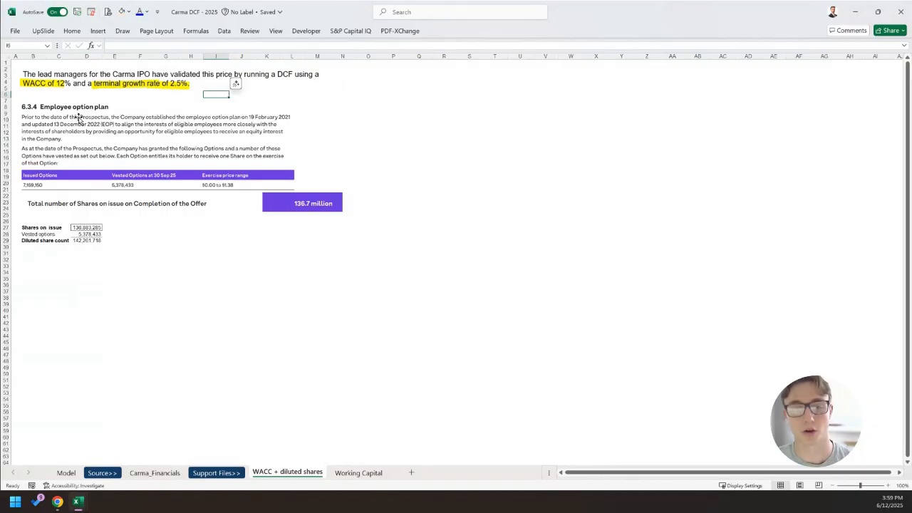
pyautogui.scroll(-1, 183, 91)
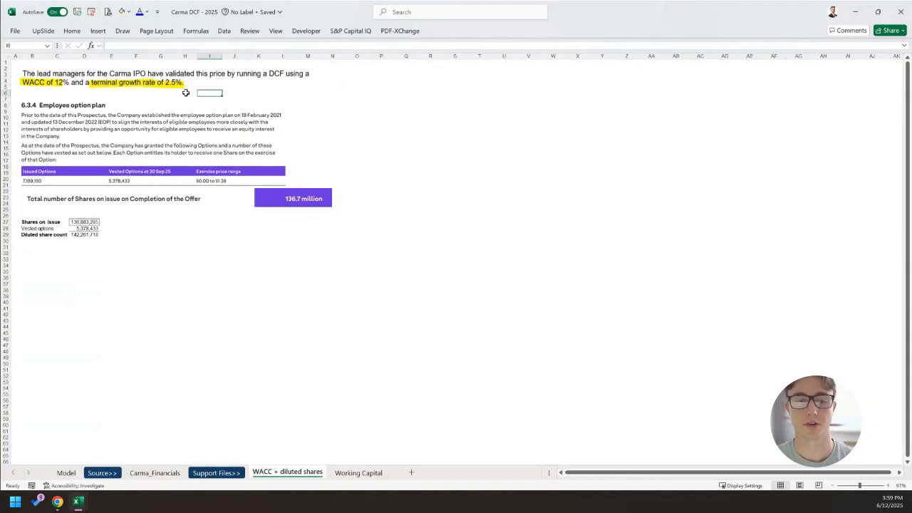
pyautogui.click(49, 92)
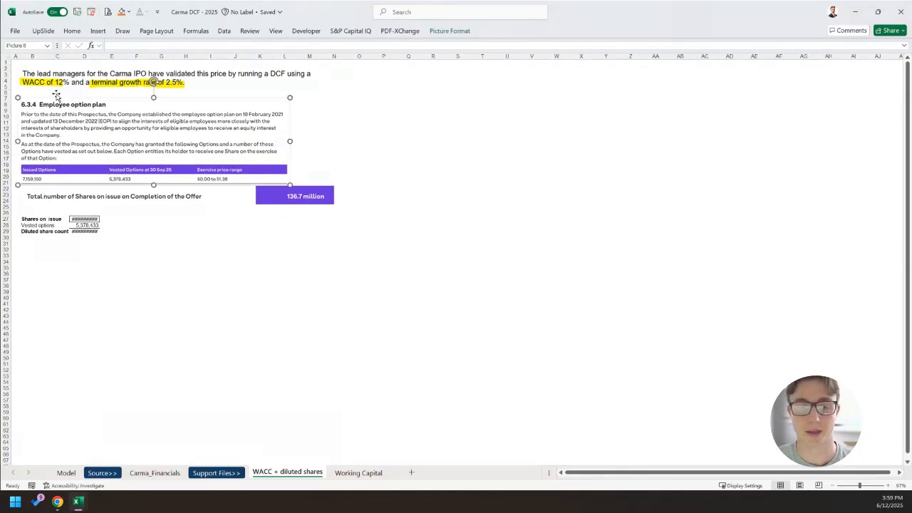
pyautogui.click(37, 89)
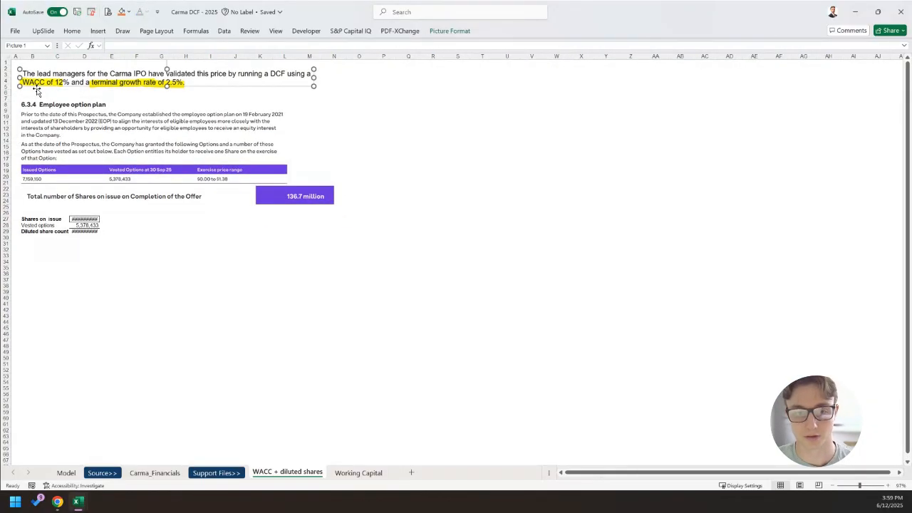
pyautogui.click(81, 320)
pyautogui.hotkey('ctrl', 'pageup')
pyautogui.hotkey('ctrl', 'pageup')
pyautogui.hotkey('ctrl', 'pageup')
pyautogui.hotkey('ctrl', 'pageup')
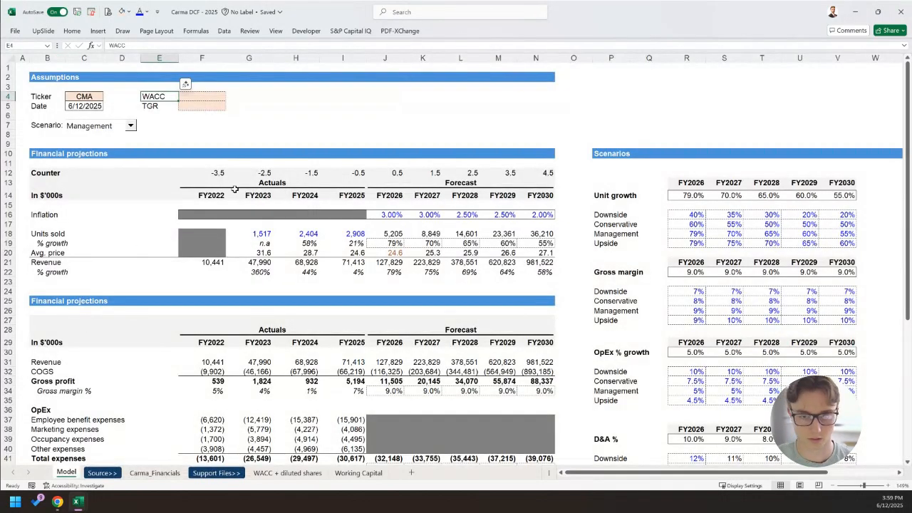
# Enter a WACC of 12% in cell F4.
pyautogui.press('Right')
pyautogui.write('12')
pyautogui.press('Return')
# Give the WACC and TGR inputs a blue font and show the 2.5% TGR in F5 with one decimal place.
pyautogui.press('Up')
pyautogui.press('alt')
pyautogui.press('h')
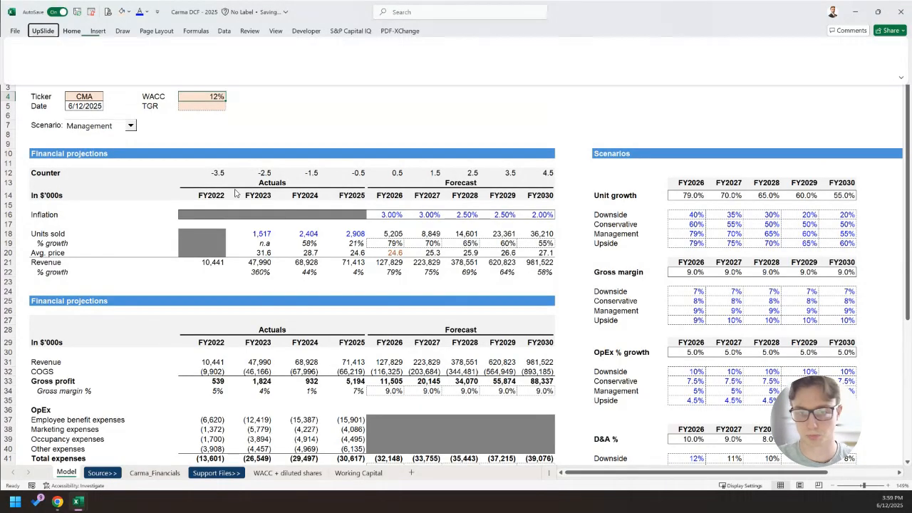
pyautogui.press('f')
pyautogui.press('c')
pyautogui.press('Down')
pyautogui.press('Down')
pyautogui.press('Down')
pyautogui.press('Down')
pyautogui.press('Down')
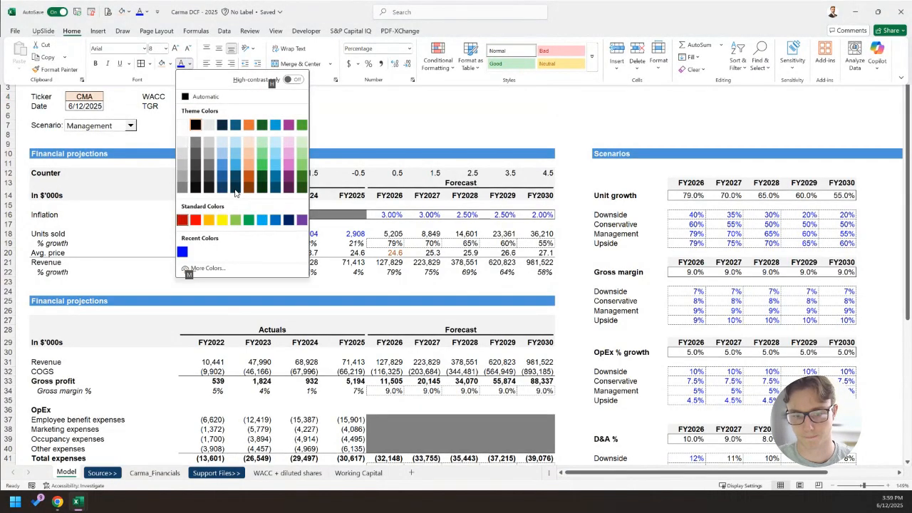
pyautogui.press('Down')
pyautogui.press('Down')
pyautogui.press('Return')
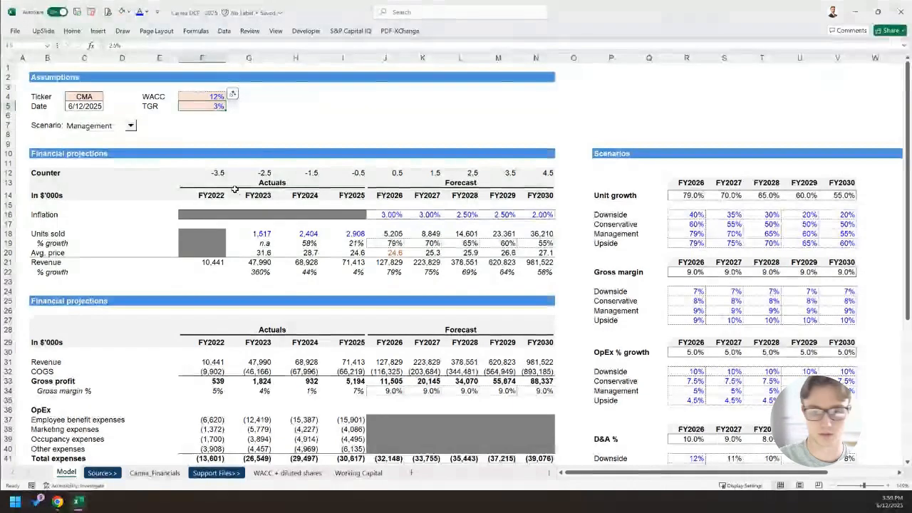
pyautogui.hotkey('alt', 'h')
pyautogui.press('0')
# Remove all borders from B63:N63, the row directly beneath FCF.
pyautogui.scroll(-10, 255, 208)
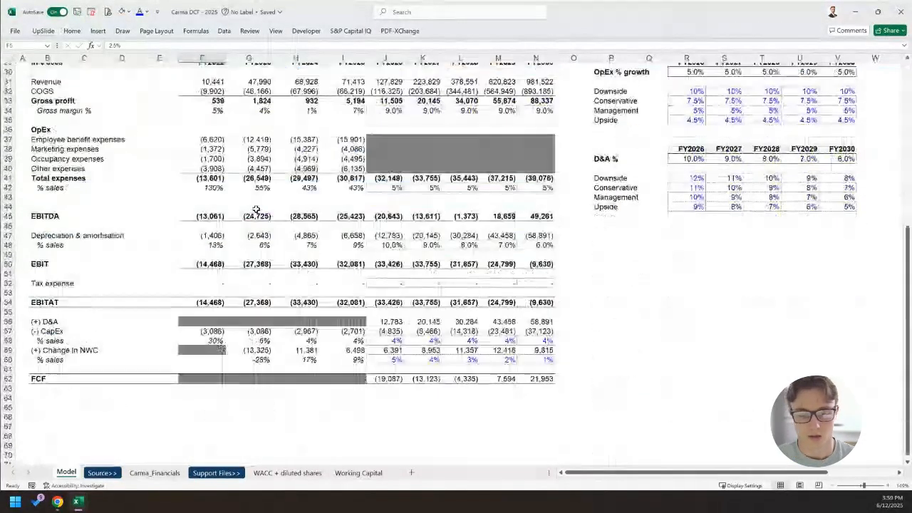
pyautogui.click(52, 389)
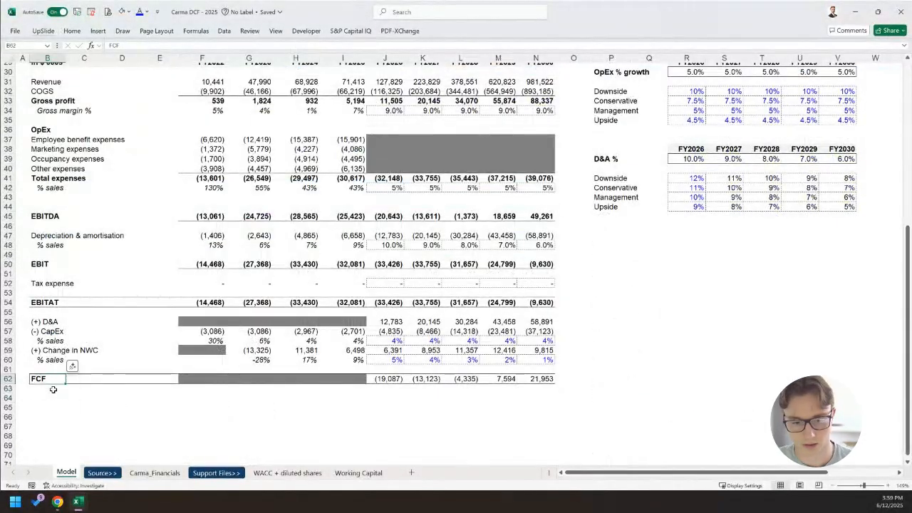
pyautogui.press('Right')
pyautogui.press('Left')
pyautogui.hotkey('shift', 'Right')
pyautogui.hotkey('shift', 'Right')
pyautogui.hotkey('shift', 'Right')
pyautogui.hotkey('shift', 'Right')
pyautogui.hotkey('shift', 'Right')
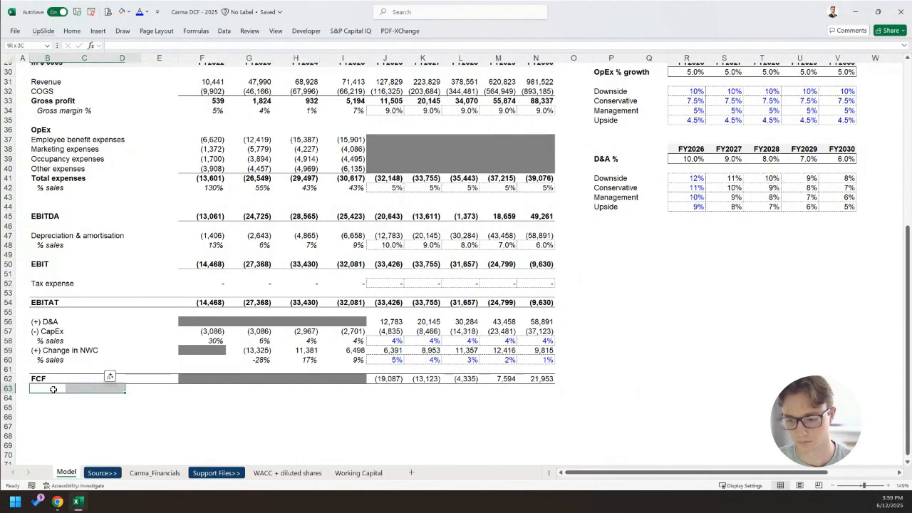
pyautogui.hotkey('shift', 'Right')
pyautogui.hotkey('shift', 'Right')
pyautogui.hotkey('shift', 'Right')
pyautogui.hotkey('shift', 'Right')
pyautogui.hotkey('shift', 'Right')
pyautogui.hotkey('shift', 'Right')
pyautogui.hotkey('shift', 'Right')
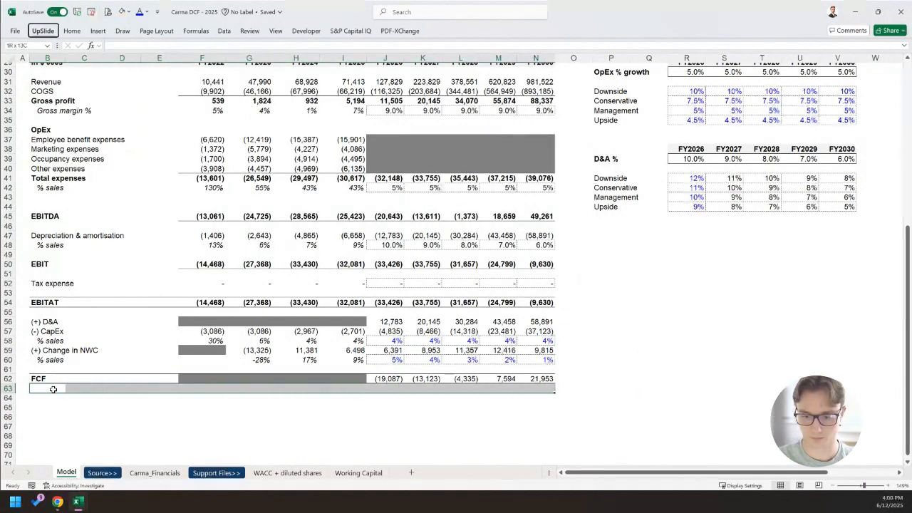
pyautogui.press('h')
pyautogui.press('b')
pyautogui.press('n')
# Label cell B63 beneath FCF as "PV of FCF".
pyautogui.click(53, 389)
pyautogui.write('PV of FC')
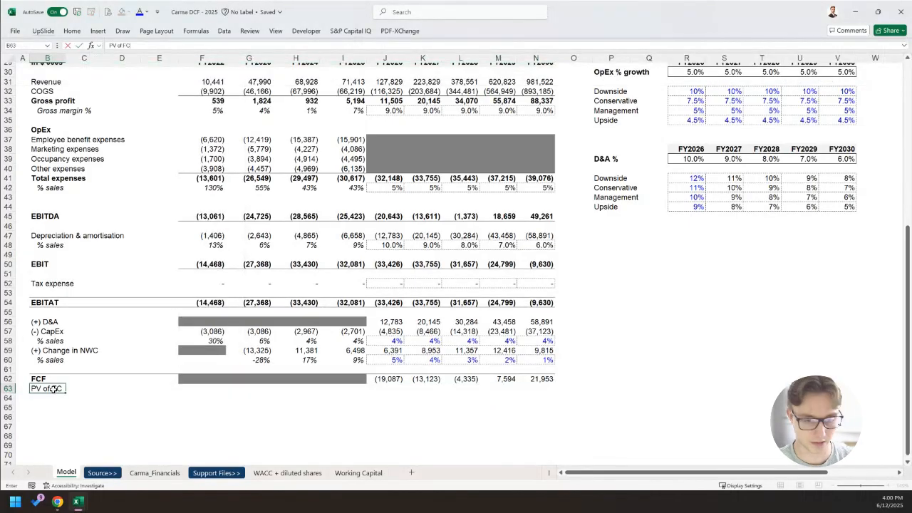
pyautogui.press('Return')
# Apply an outside border around the FCF and PV of FCF rows, B62:N63.
pyautogui.press('Up')
pyautogui.hotkey('shift', 'Up')
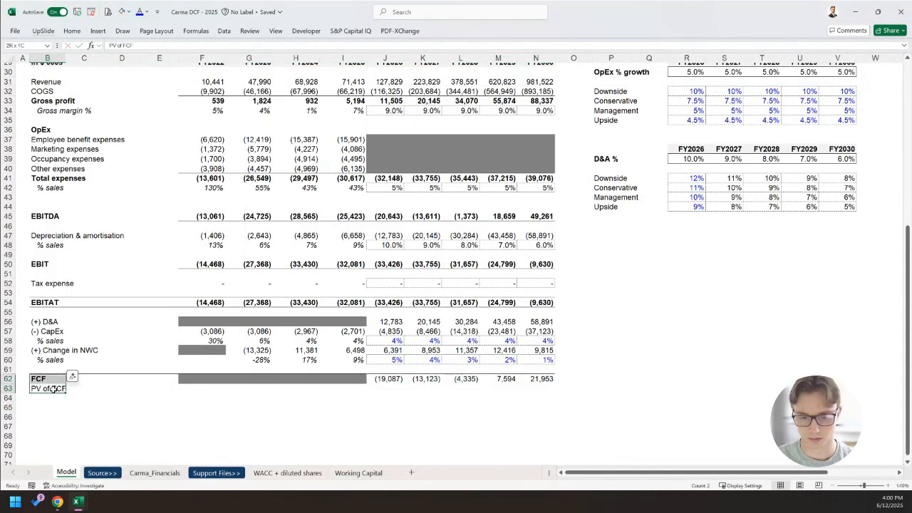
pyautogui.hotkey('shift', 'Right')
pyautogui.hotkey('shift', 'Right')
pyautogui.hotkey('shift', 'Right')
pyautogui.hotkey('shift', 'Right')
pyautogui.hotkey('shift', 'Right')
pyautogui.hotkey('shift', 'Right')
pyautogui.hotkey('shift', 'Right')
pyautogui.hotkey('shift', 'Right')
pyautogui.hotkey('shift', 'Right')
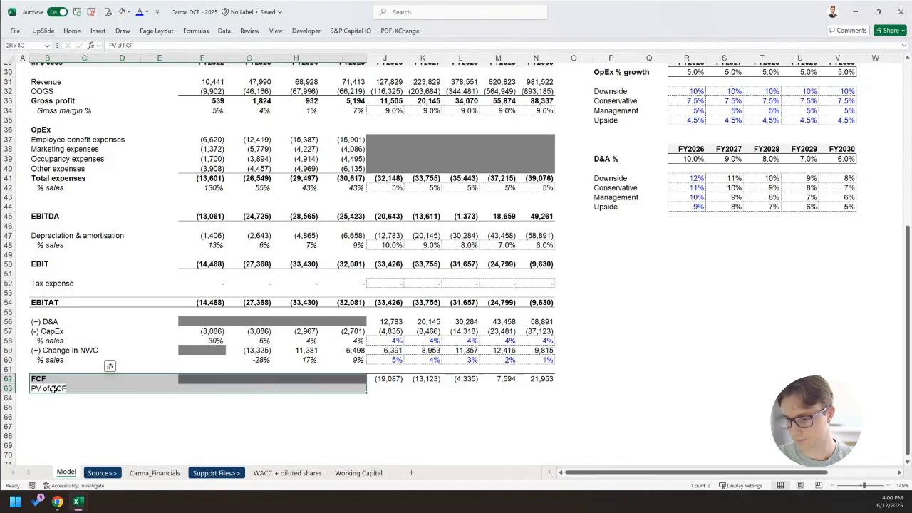
pyautogui.hotkey('shift', 'Right')
pyautogui.hotkey('shift', 'Right')
pyautogui.hotkey('shift', 'Right')
pyautogui.hotkey('shift', 'Right')
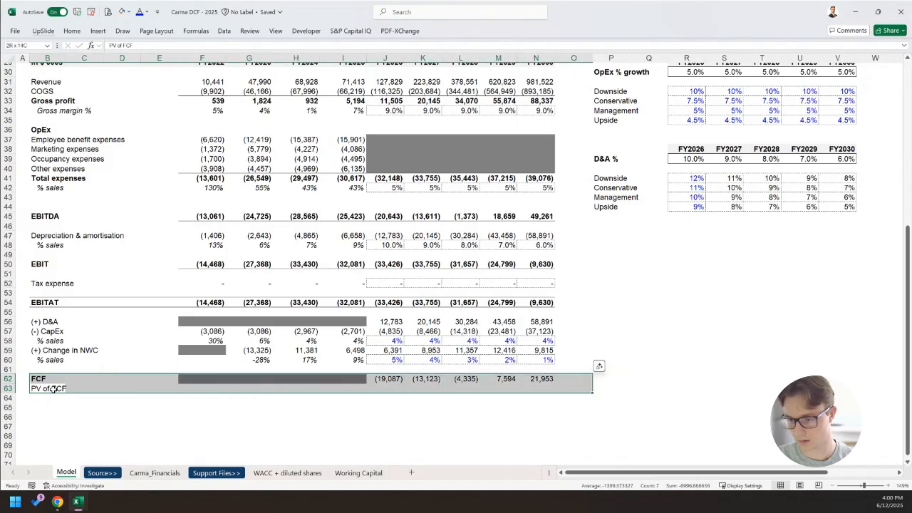
pyautogui.hotkey('shift', 'Left')
pyautogui.hotkey('alt', 'h')
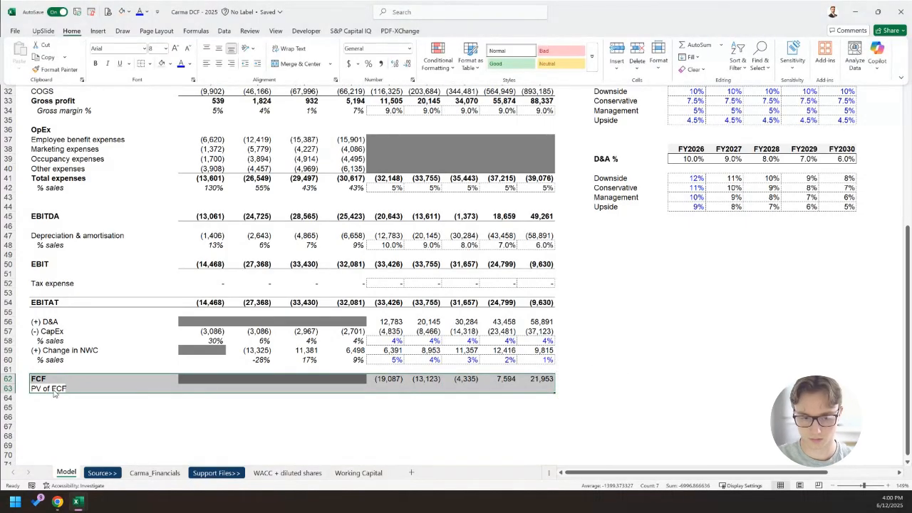
pyautogui.press('b')
pyautogui.press('s')
pyautogui.press('Left')
pyautogui.press('Right')
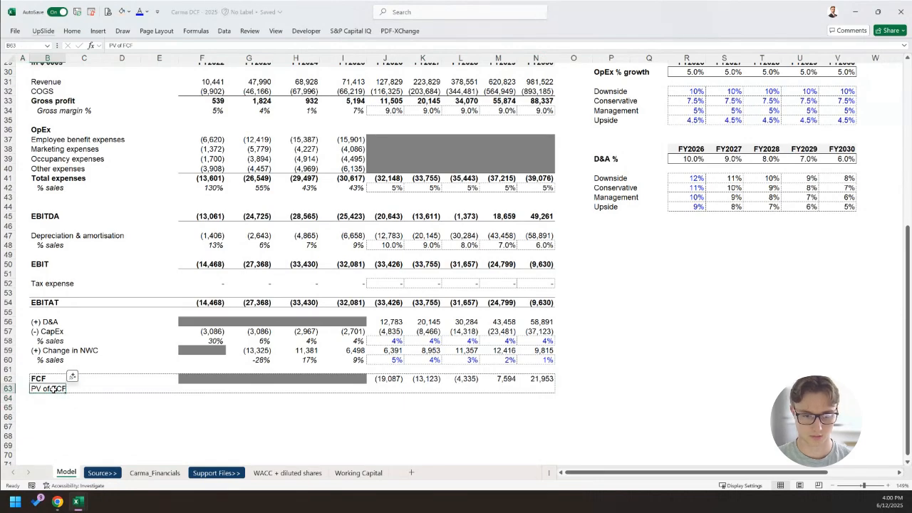
# Reapply the outline around the FCF and PV of FCF rows, B62:N63, as a solid line.
pyautogui.hotkey('shift', 'Up')
pyautogui.hotkey('shift', 'Right')
pyautogui.hotkey('shift', 'Right')
pyautogui.hotkey('shift', 'Right')
pyautogui.hotkey('shift', 'Right')
pyautogui.hotkey('shift', 'Right')
pyautogui.hotkey('shift', 'Right')
pyautogui.hotkey('shift', 'Right')
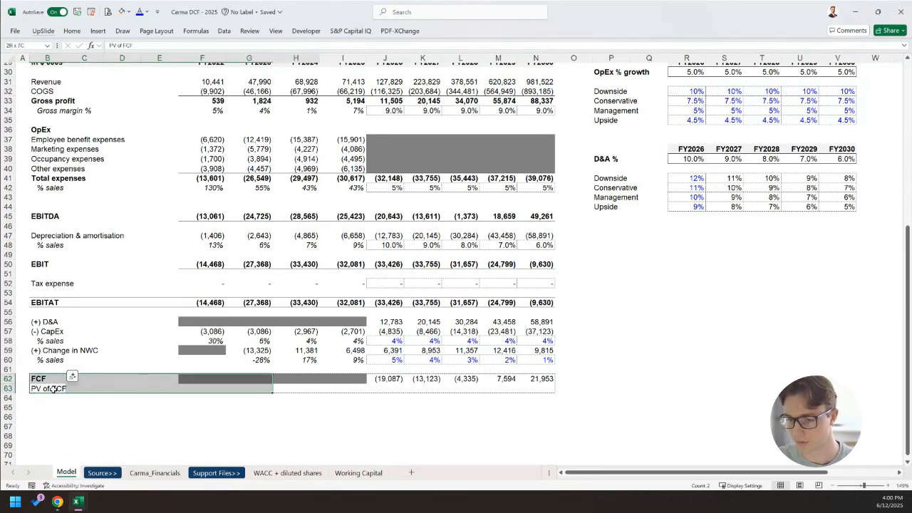
pyautogui.hotkey('shift', 'Right')
pyautogui.hotkey('shift', 'Right')
pyautogui.hotkey('shift', 'Right')
pyautogui.hotkey('shift', 'Right')
pyautogui.hotkey('shift', 'Right')
pyautogui.hotkey('shift', 'Right')
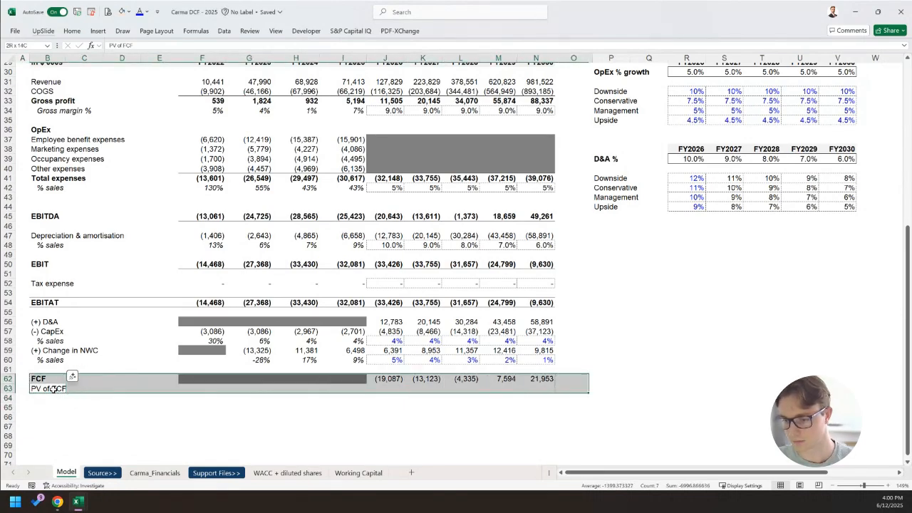
pyautogui.hotkey('shift', 'Right')
pyautogui.hotkey('shift', 'Right')
pyautogui.hotkey('shift', 'Right')
pyautogui.hotkey('shift', 'Left')
pyautogui.hotkey('shift', 'Left')
pyautogui.hotkey('shift', 'Left')
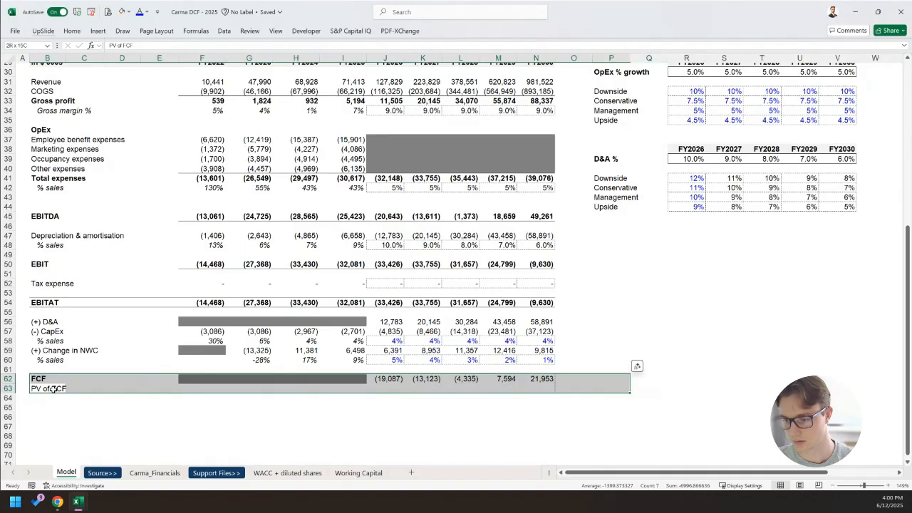
pyautogui.hotkey('shift', 'Left')
pyautogui.press('alt')
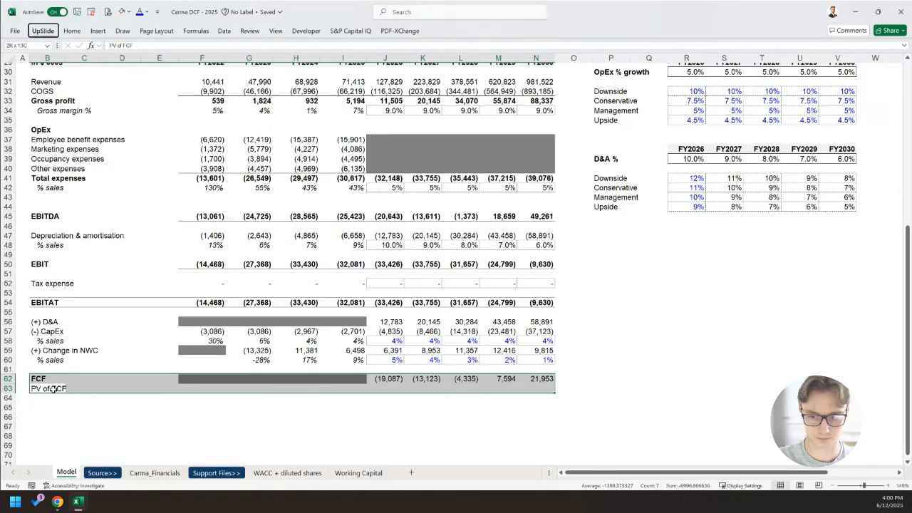
pyautogui.press('h')
pyautogui.press('b')
pyautogui.press('y')
pyautogui.press('Down')
pyautogui.press('Escape')
pyautogui.press('Escape')
pyautogui.press('Escape')
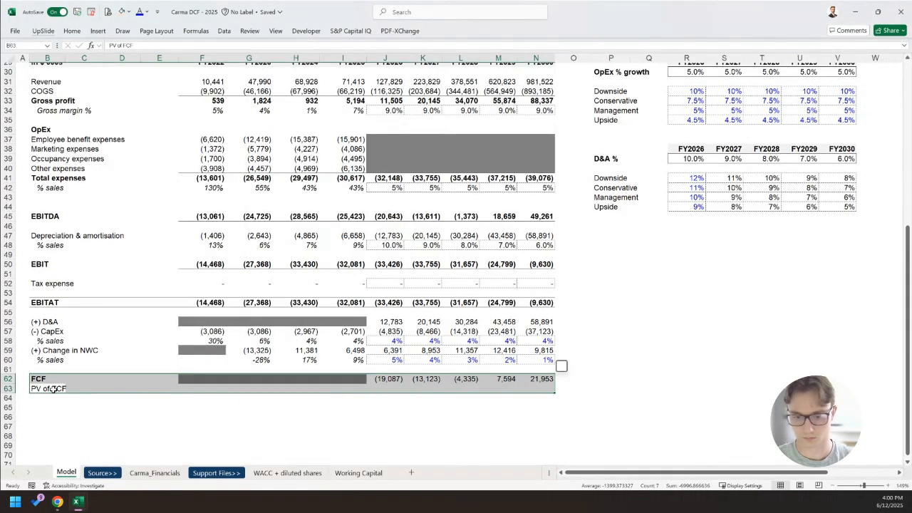
# Fill the grey shading of the FCF actuals down into the PV of FCF actuals, F63:I63.
pyautogui.click(53, 389)
pyautogui.press('Right')
pyautogui.press('Right')
pyautogui.press('Right')
pyautogui.press('Right')
pyautogui.hotkey('shift', 'Right')
pyautogui.hotkey('shift', 'Right')
pyautogui.hotkey('shift', 'Right')
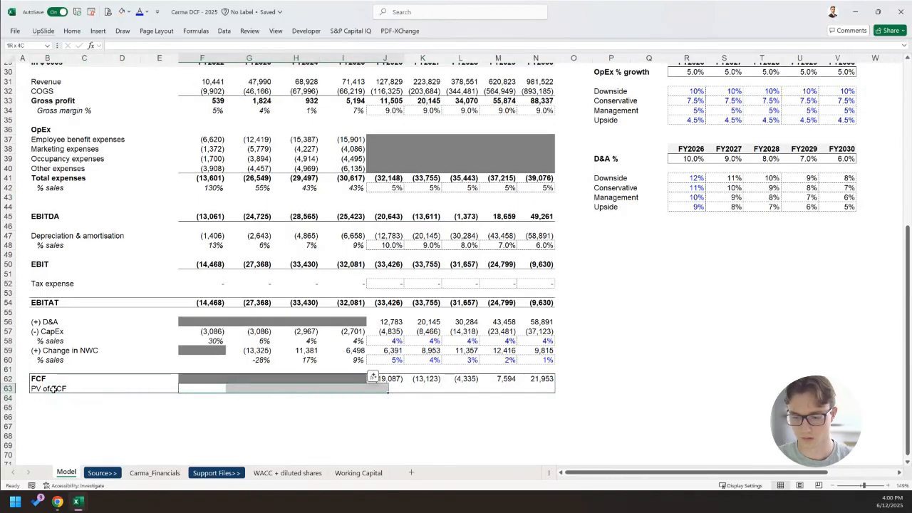
pyautogui.hotkey('shift', 'Left')
pyautogui.hotkey('ctrl', 'd')
# Clear the borders of the shaded PV of FCF actuals F63:I63 and give them only a bottom border.
pyautogui.press('Left')
pyautogui.press('Right')
pyautogui.press('Right')
pyautogui.press('Right')
pyautogui.press('Left')
pyautogui.press('Left')
pyautogui.hotkey('shift', 'Right')
pyautogui.hotkey('shift', 'Right')
pyautogui.hotkey('shift', 'Right')
pyautogui.hotkey('shift', 'Right')
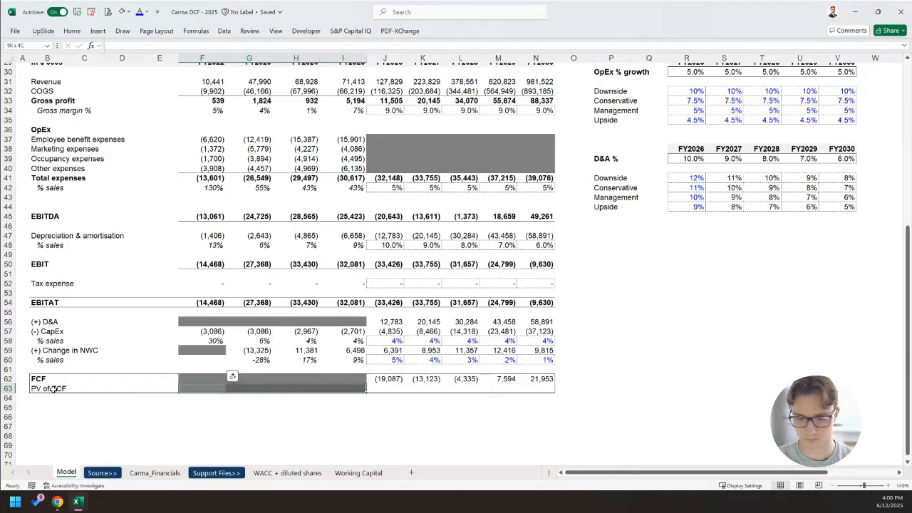
pyautogui.press('alt')
pyautogui.press('h')
pyautogui.press('b')
pyautogui.press('n')
pyautogui.press('alt')
pyautogui.press('h')
pyautogui.press('b')
pyautogui.press('o')
pyautogui.press('Right')
pyautogui.press('Right')
pyautogui.press('Right')
pyautogui.press('Right')
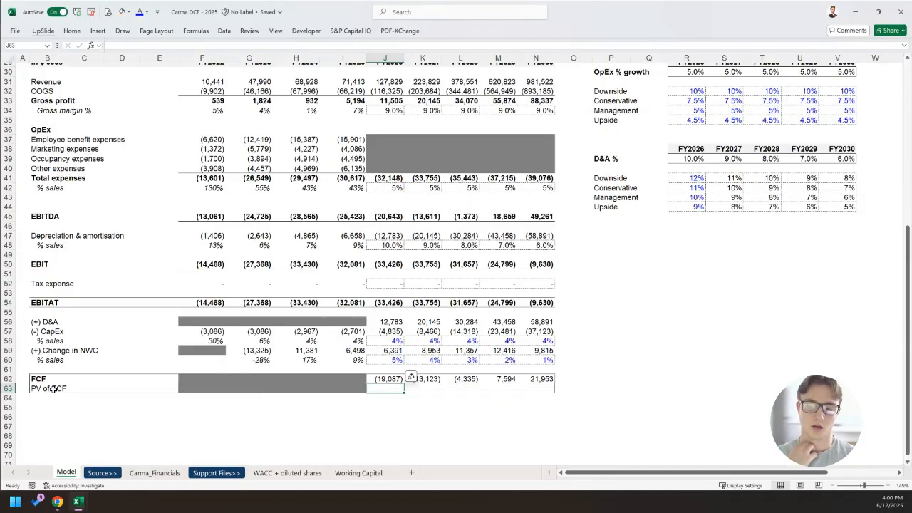
pyautogui.write('=')
pyautogui.press('Up')
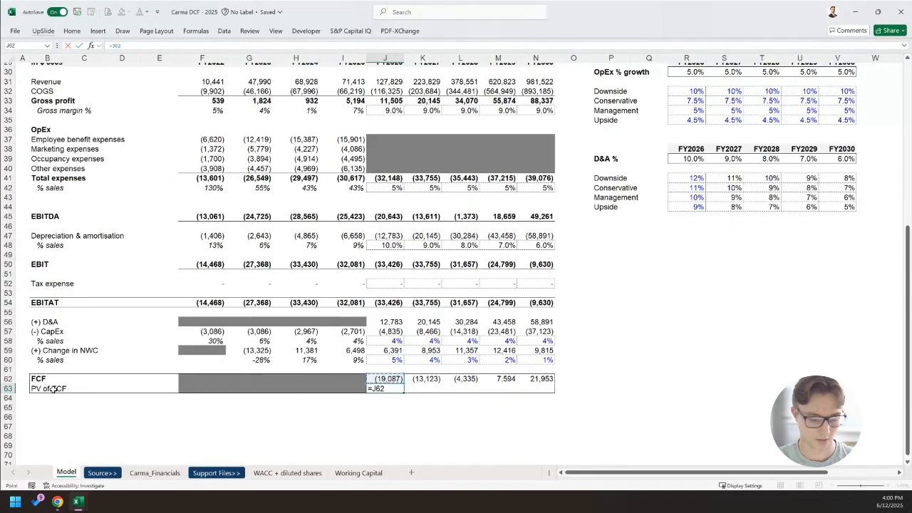
pyautogui.write('?(1')
pyautogui.press('Escape')
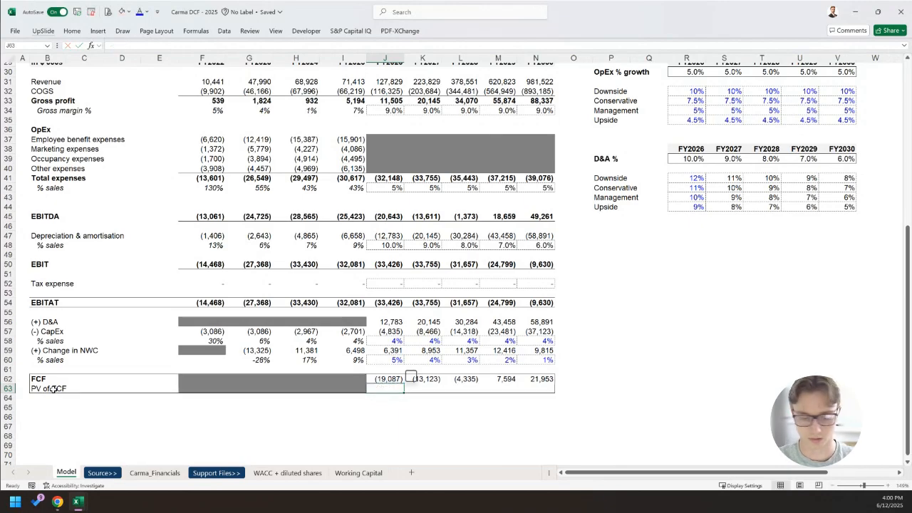
# Define the name WACC for the 12% input cell F4.
pyautogui.hotkey('ctrl', 'Home')
pyautogui.press('Down')
pyautogui.press('Right')
pyautogui.press('Right')
pyautogui.press('Right')
pyautogui.press('Down')
pyautogui.press('Right')
pyautogui.press('Right')
pyautogui.press('Down')
pyautogui.click(26, 47)
pyautogui.write('WACC')
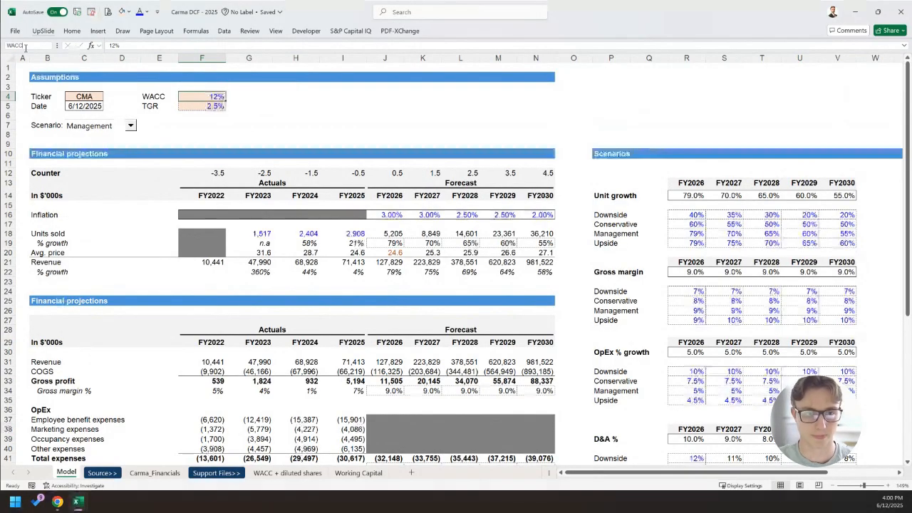
pyautogui.press('Return')
# Define the name TGR for the 2.5% input cell F5.
pyautogui.press('Left')
pyautogui.press('Down')
pyautogui.press('Left')
pyautogui.press('Up')
pyautogui.press('Right')
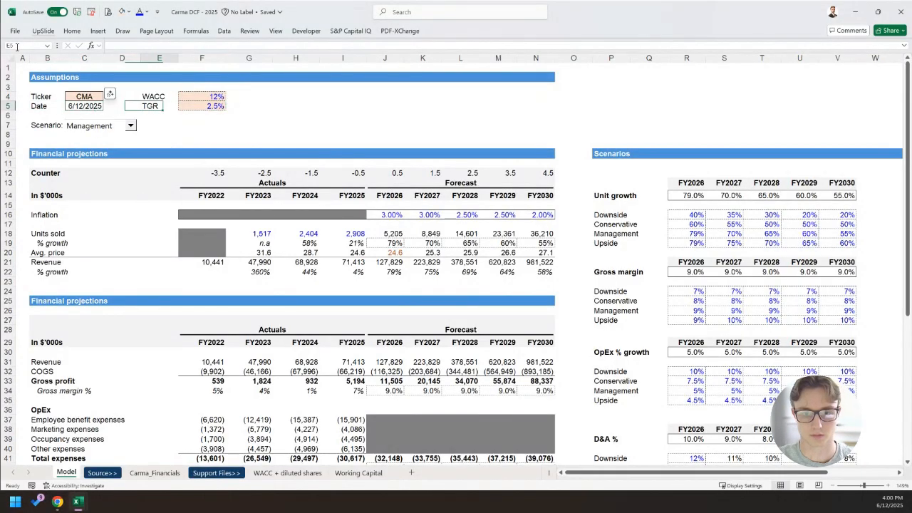
pyautogui.press('Right')
pyautogui.press('Down')
pyautogui.click(17, 46)
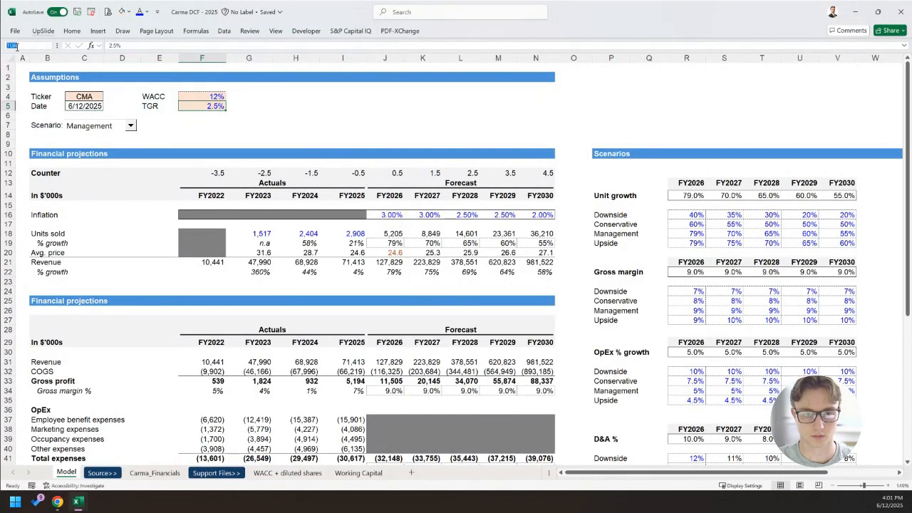
pyautogui.press('Down')
pyautogui.press('Up')
pyautogui.press('Up')
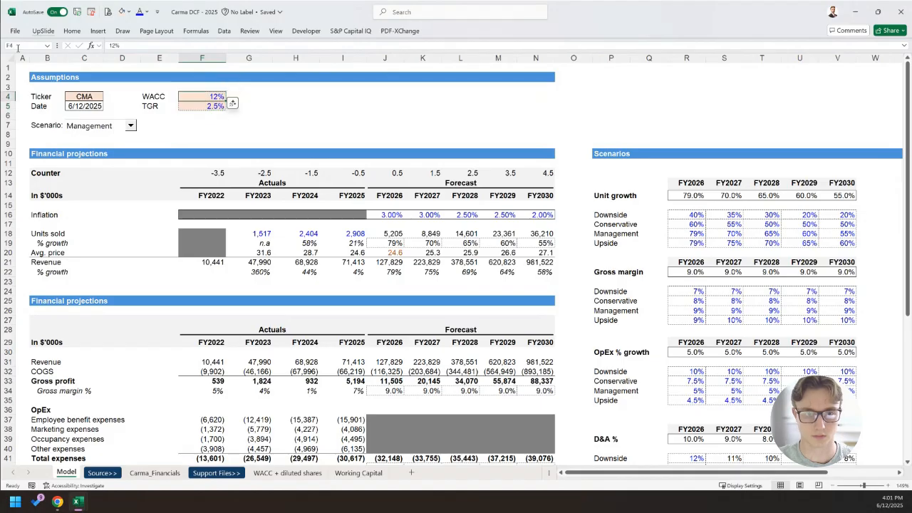
pyautogui.press('Down')
# Enter the FY2026 PV of FCF in J63 as =J62/(1+WACC)^J12, discounting the free cash flow by the counter.
pyautogui.click(21, 106)
pyautogui.hotkey('ctrl', 'Down')
pyautogui.hotkey('ctrl', 'Down')
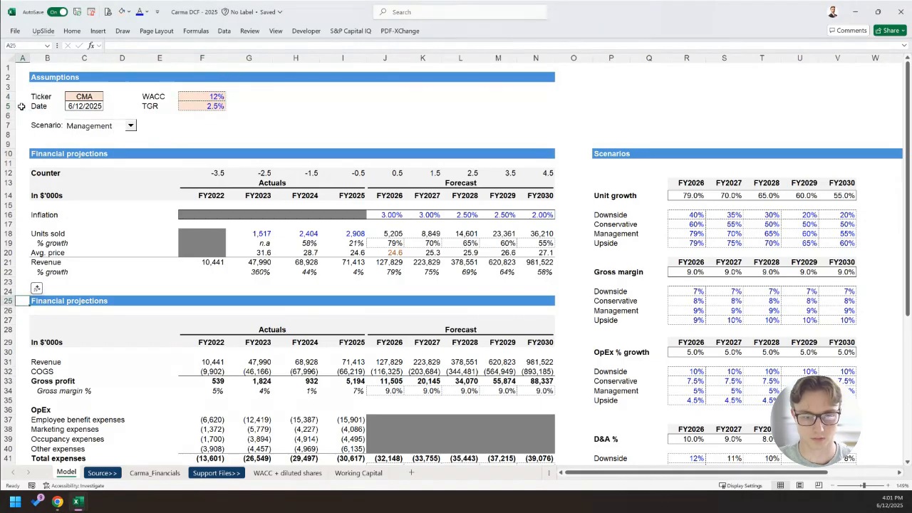
pyautogui.scroll(-7, 91, 254)
pyautogui.scroll(-7, 91, 254)
pyautogui.click(20, 251)
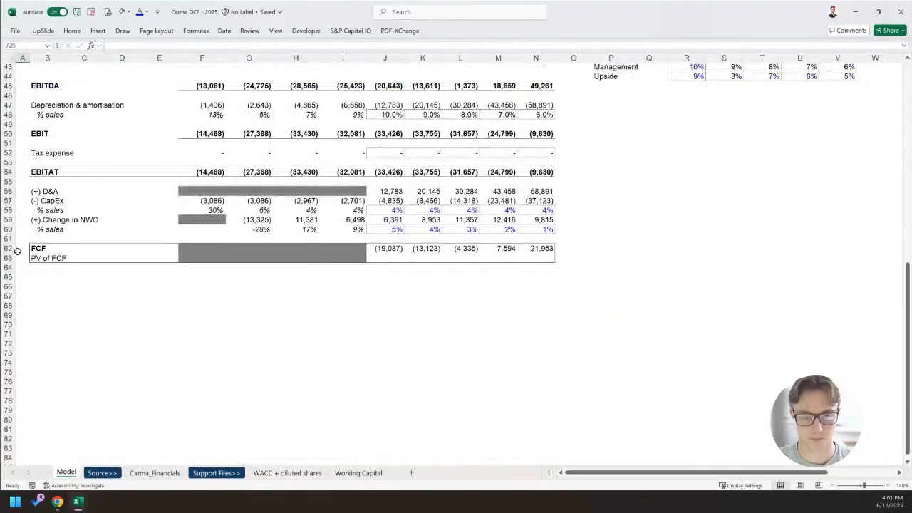
pyautogui.press('Tab')
pyautogui.scroll(6, 20, 251)
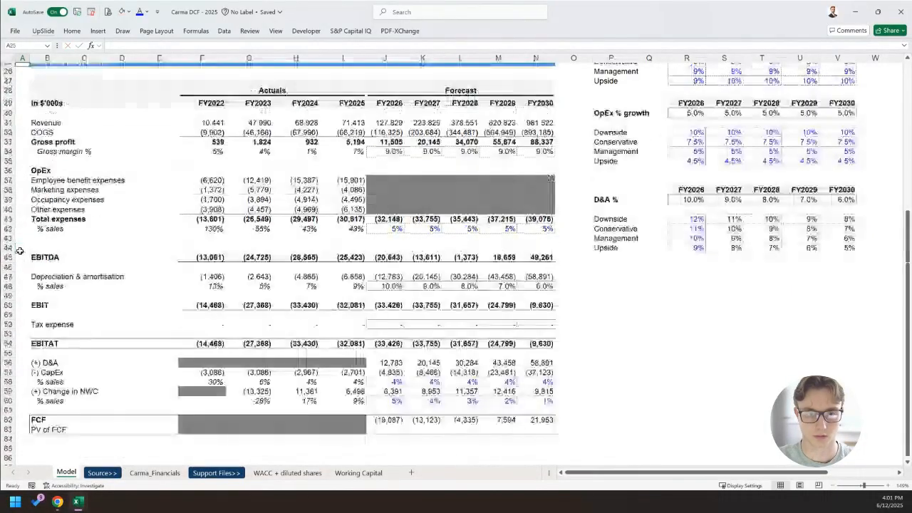
pyautogui.press('Right')
pyautogui.press('Right')
pyautogui.press('Right')
pyautogui.press('Right')
pyautogui.press('Right')
pyautogui.press('Right')
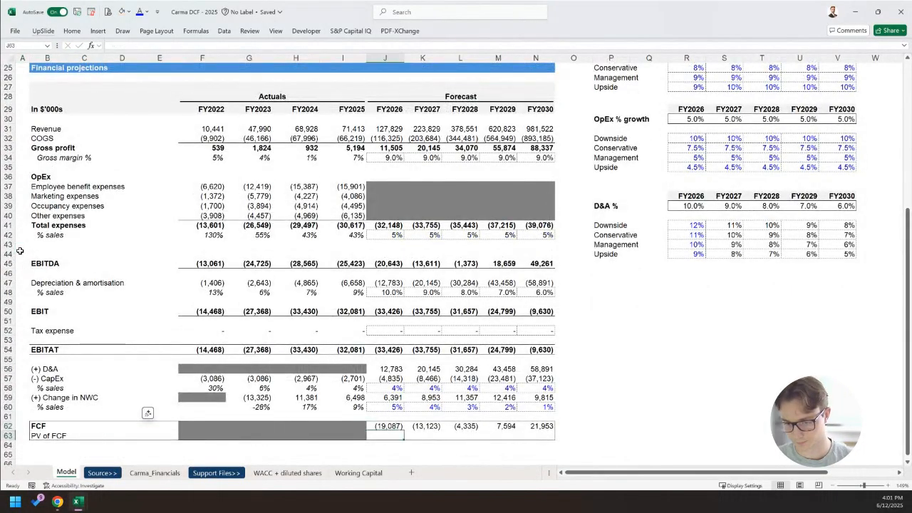
pyautogui.press('Left')
pyautogui.press('Down')
pyautogui.write('=')
pyautogui.press('Up')
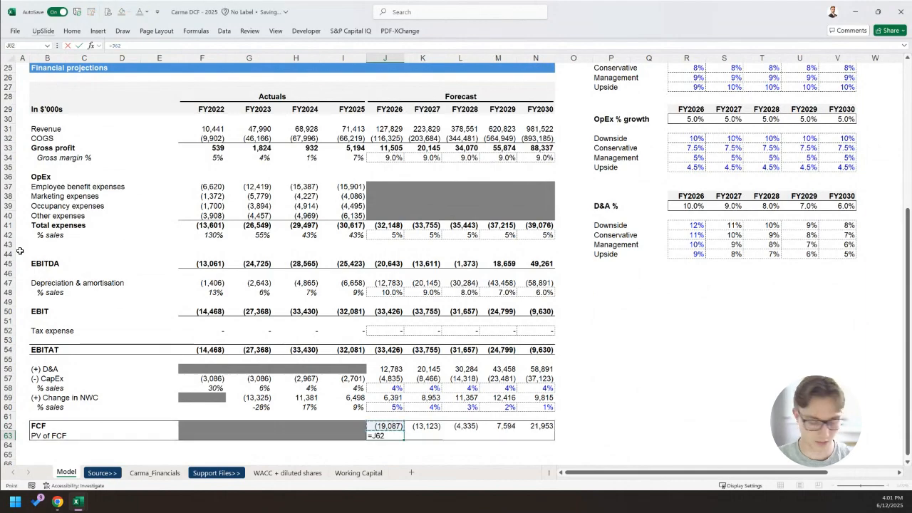
pyautogui.write('/(1+WACC)')
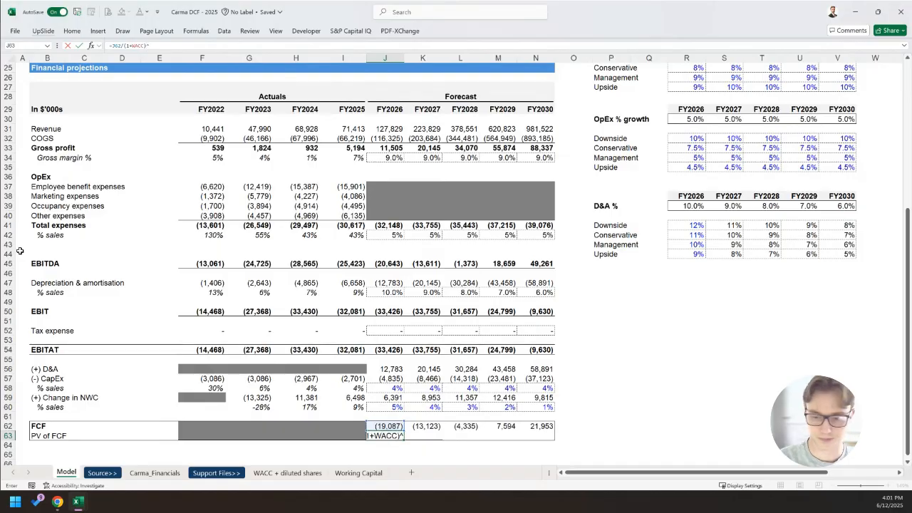
pyautogui.write('^')
pyautogui.press('Up')
pyautogui.press('Up')
pyautogui.press('Up')
pyautogui.press('Up')
pyautogui.press('Up')
pyautogui.press('Up')
pyautogui.press('Up')
pyautogui.press('Up')
pyautogui.press('Up')
pyautogui.press('Up')
pyautogui.press('Up')
pyautogui.press('Up')
pyautogui.press('Up')
pyautogui.press('Up')
pyautogui.press('Up')
pyautogui.press('Up')
pyautogui.press('Up')
pyautogui.press('Up')
pyautogui.press('Up')
pyautogui.press('Up')
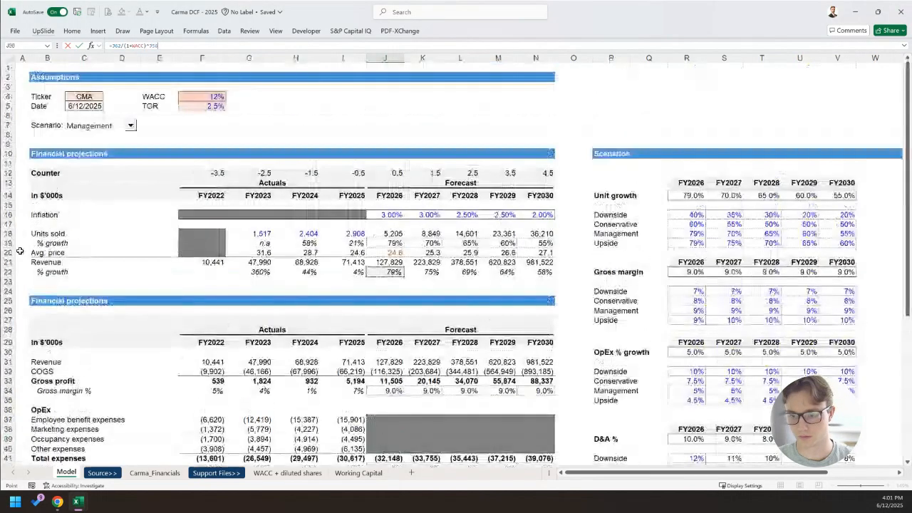
pyautogui.press('Up')
pyautogui.press('Up')
pyautogui.press('Up')
pyautogui.press('Up')
pyautogui.press('Up')
pyautogui.press('Up')
pyautogui.press('Up')
pyautogui.press('Up')
pyautogui.press('Up')
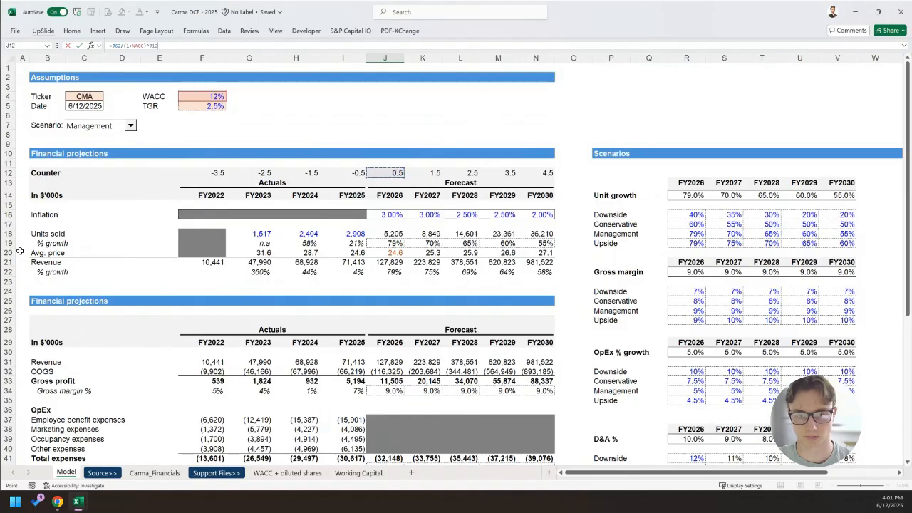
pyautogui.press('Return')
# Apply the custom number format #,##0;(#,##0) to the forecast PV of FCF cells J63:N63.
pyautogui.press('Up')
pyautogui.press('Up')
pyautogui.moveTo(399, 444); pyautogui.dragTo(561, 432)
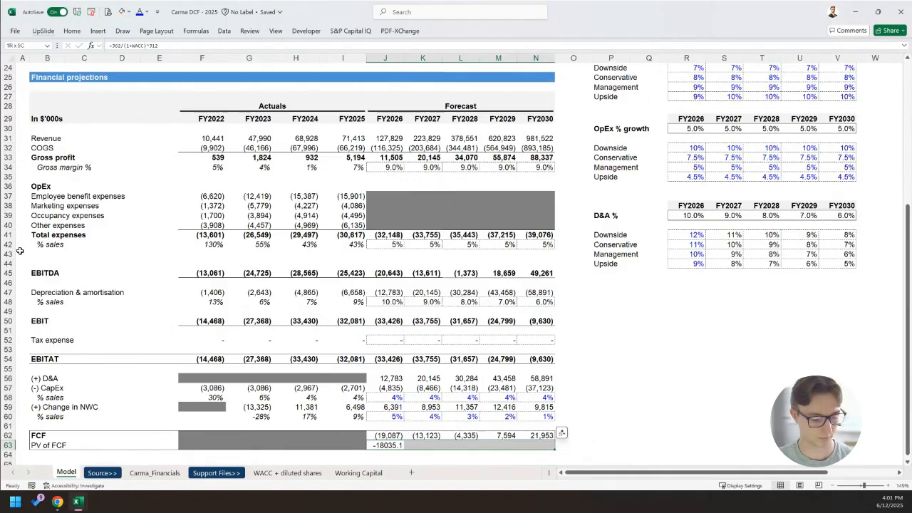
pyautogui.hotkey('ctrl', '1')
pyautogui.press('Down')
pyautogui.press('Down')
pyautogui.press('Down')
pyautogui.press('Down')
pyautogui.press('Down')
pyautogui.press('Down')
pyautogui.press('Down')
pyautogui.press('Down')
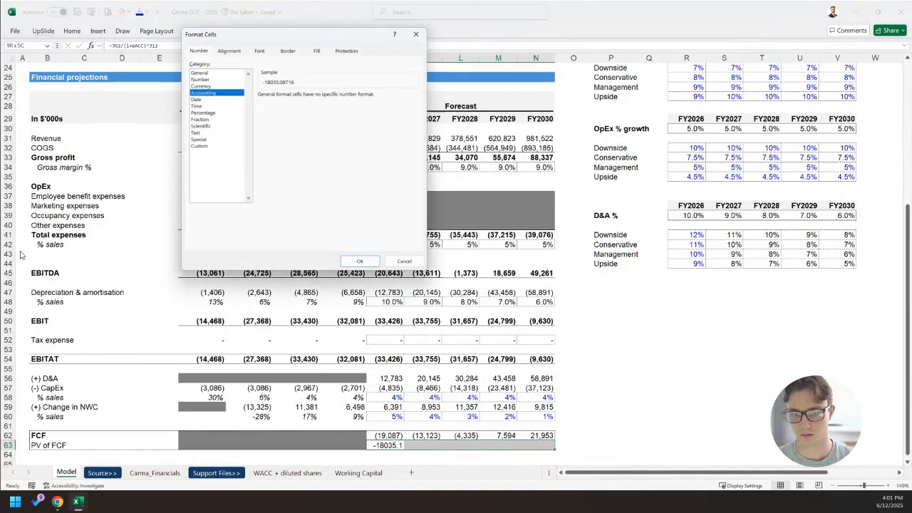
pyautogui.press('Down')
pyautogui.press('Down')
pyautogui.press('Down')
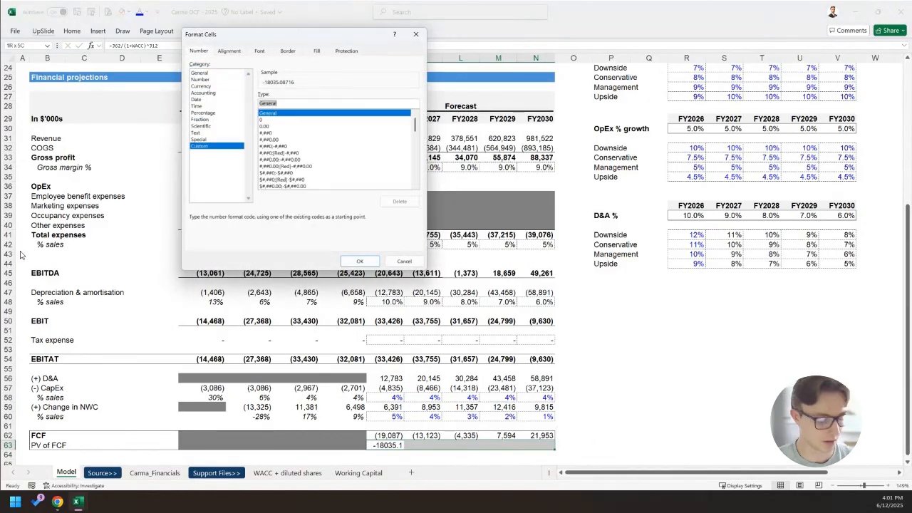
pyautogui.write('#,##0;(#,##0')
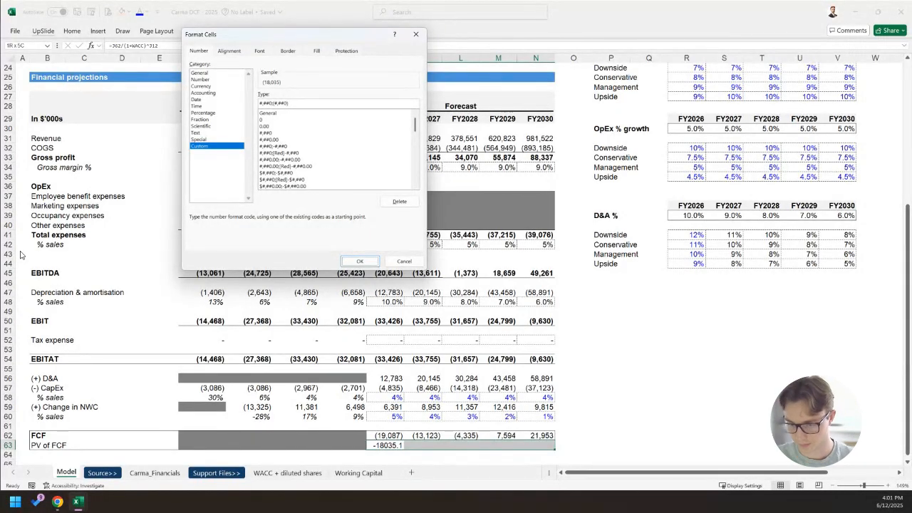
pyautogui.press('Return')
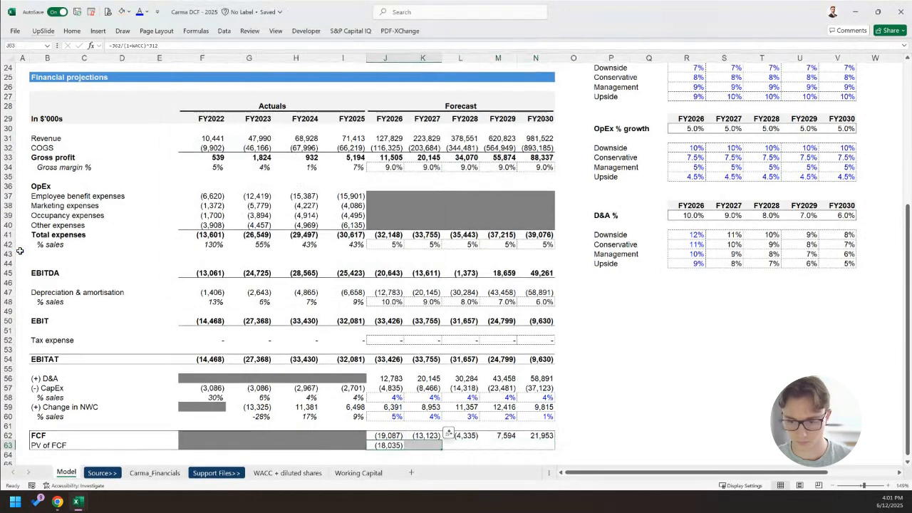
# Copy the FY2026 PV of FCF formula across to FY2030, filling J63:N63.
pyautogui.press('Left')
pyautogui.press('Right')
pyautogui.hotkey('ctrl', 'c')
pyautogui.hotkey('shift', 'Right')
pyautogui.hotkey('shift', 'Right')
pyautogui.hotkey('shift', 'Right')
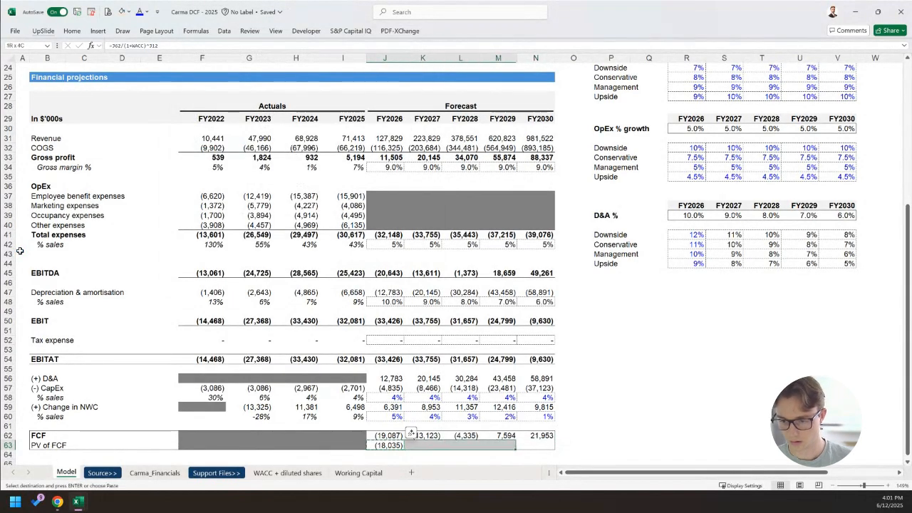
pyautogui.hotkey('shift', 'Right')
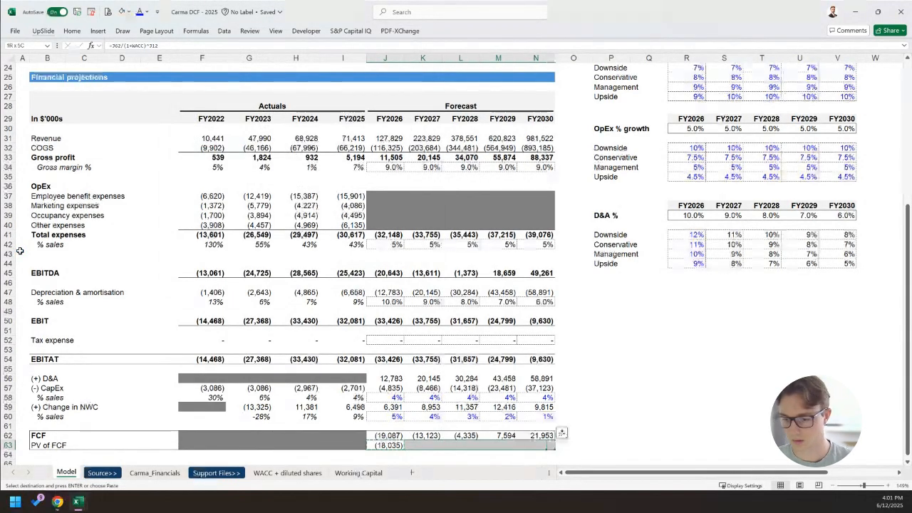
pyautogui.press('Return')
# Check which FCF, WACC and counter cells the FY2030 PV of FCF formula in N63 refers to.
pyautogui.press('Right')
pyautogui.press('Right')
pyautogui.press('Right')
pyautogui.press('Right')
pyautogui.press('F2')
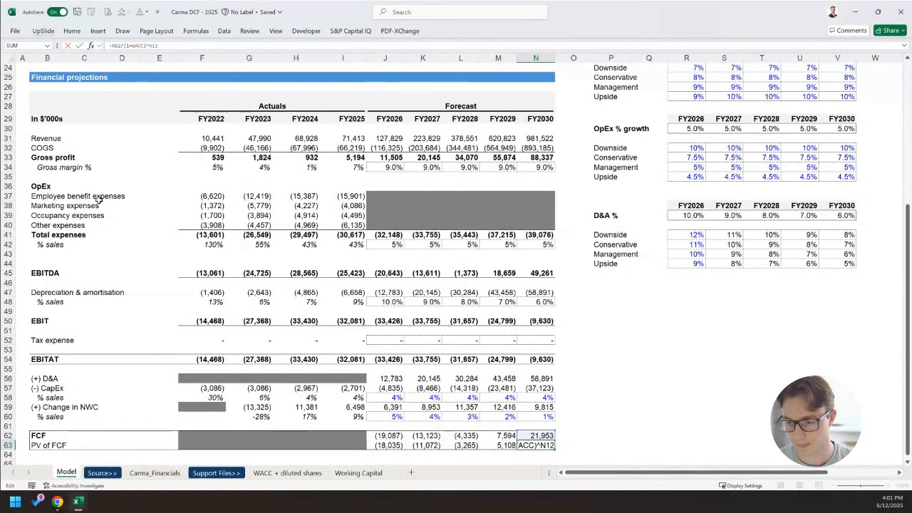
pyautogui.scroll(7, 150, 256)
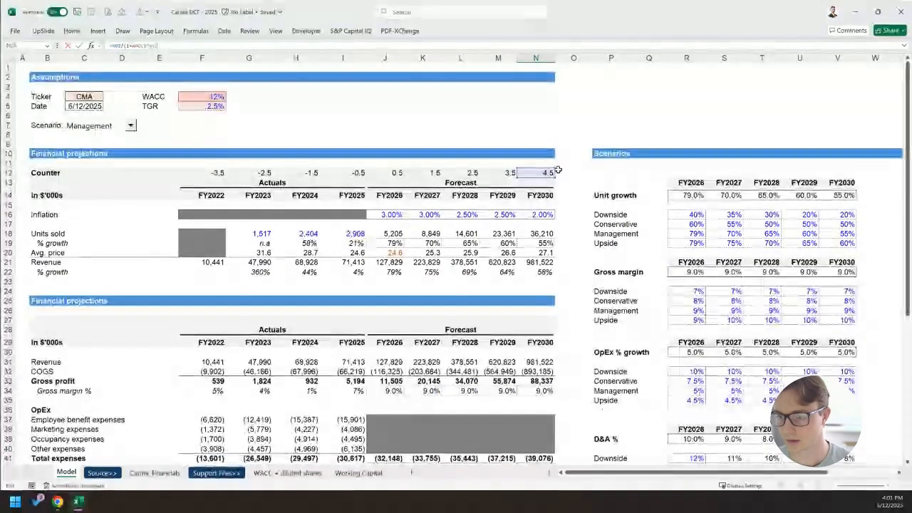
pyautogui.scroll(-9, 557, 170)
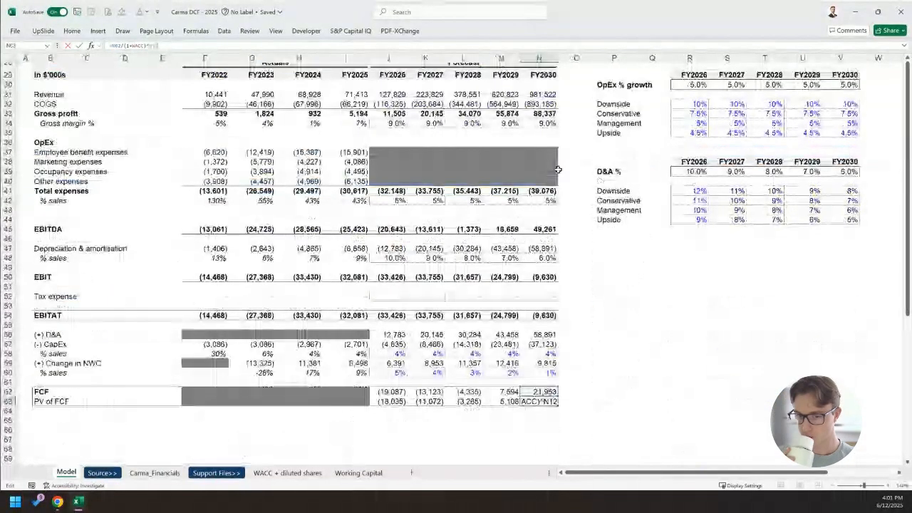
pyautogui.scroll(-1, 557, 169)
pyautogui.hotkey('ctrl', 'Return')
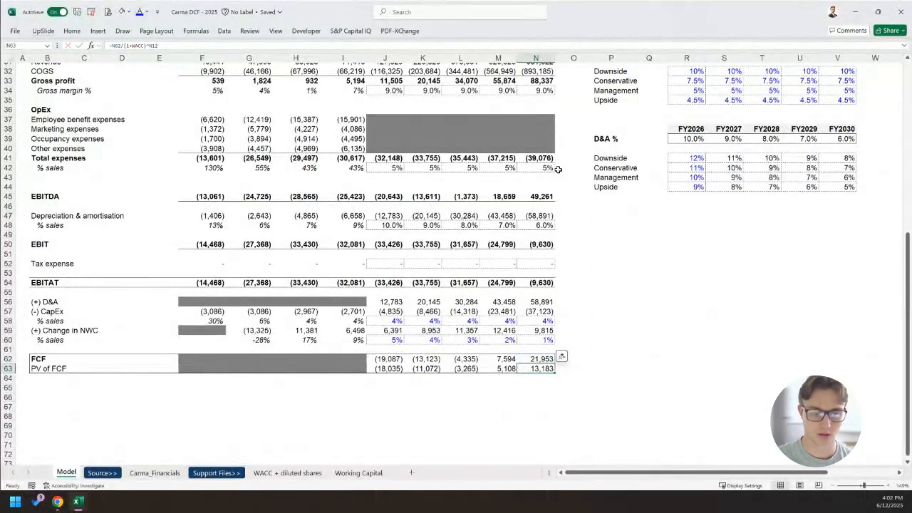
# Label B65 as TV and B66 as PV of TV below the FCF block.
pyautogui.click(49, 389)
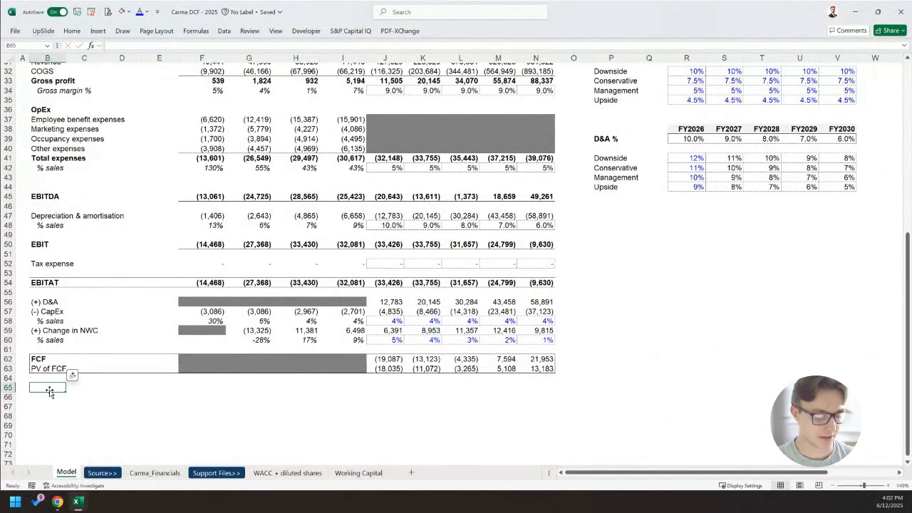
pyautogui.write('TV')
pyautogui.press('Return')
pyautogui.write('PV of')
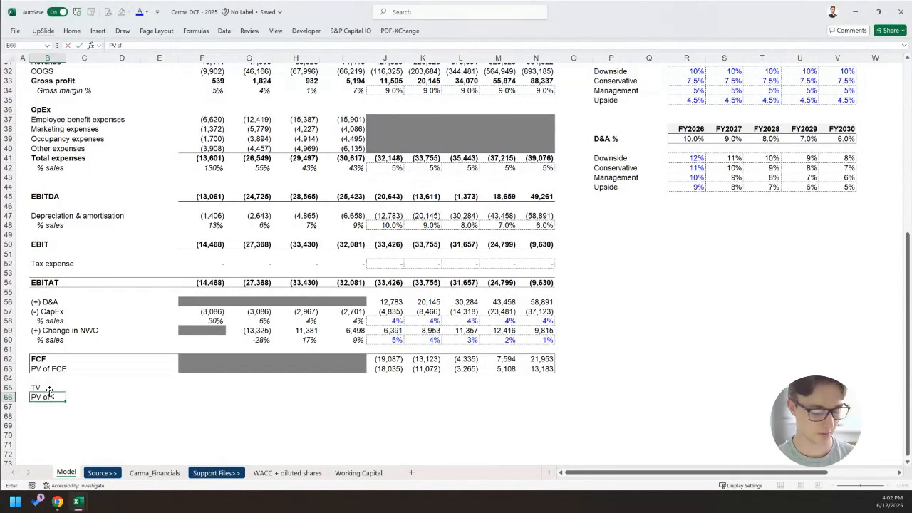
pyautogui.press('Return')
# Put an outside border around the TV and PV of TV rows, B65:N66.
pyautogui.press('Up')
pyautogui.hotkey('shift', 'Up')
pyautogui.hotkey('shift', 'Right')
pyautogui.hotkey('shift', 'Right')
pyautogui.hotkey('shift', 'Right')
pyautogui.hotkey('shift', 'Right')
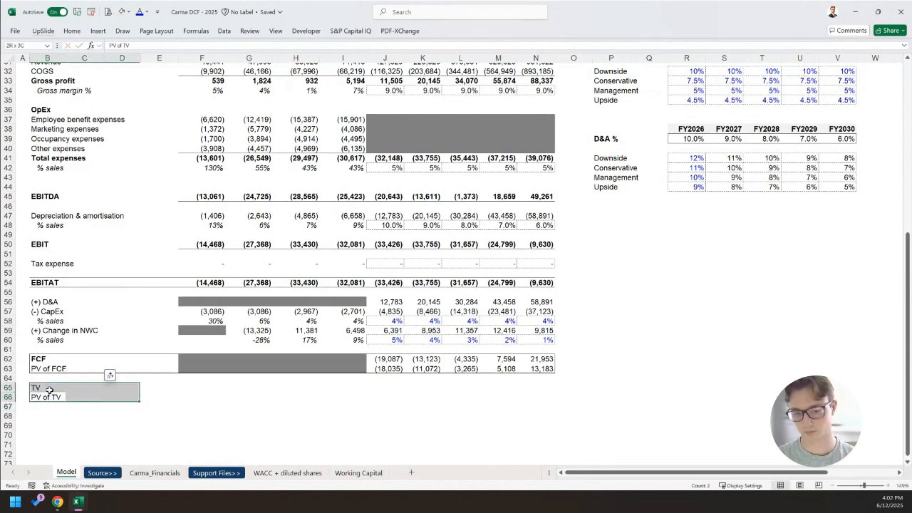
pyautogui.hotkey('shift', 'Right')
pyautogui.hotkey('shift', 'Right')
pyautogui.hotkey('shift', 'Right')
pyautogui.hotkey('shift', 'Right')
pyautogui.hotkey('shift', 'Right')
pyautogui.hotkey('shift', 'Right')
pyautogui.hotkey('shift', 'Right')
pyautogui.hotkey('shift', 'Right')
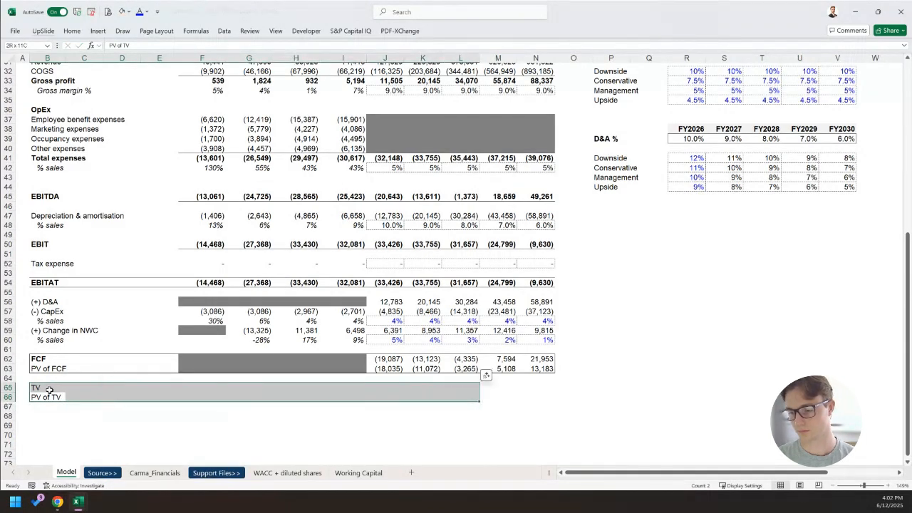
pyautogui.press('alt')
pyautogui.press('h')
pyautogui.press('b')
pyautogui.press('s')
# Enter the terminal value in the FY2030 column, N65, as =N62*(1+TGR)/(WACC-TGR).
pyautogui.press('Down')
pyautogui.press('Right')
pyautogui.press('Right')
pyautogui.press('Right')
pyautogui.press('Up')
pyautogui.press('Up')
pyautogui.press('Right')
pyautogui.press('Right')
pyautogui.press('Right')
pyautogui.press('Right')
pyautogui.press('Right')
pyautogui.press('Right')
pyautogui.press('Right')
pyautogui.press('Right')
pyautogui.press('Right')
pyautogui.press('Right')
pyautogui.press('Left')
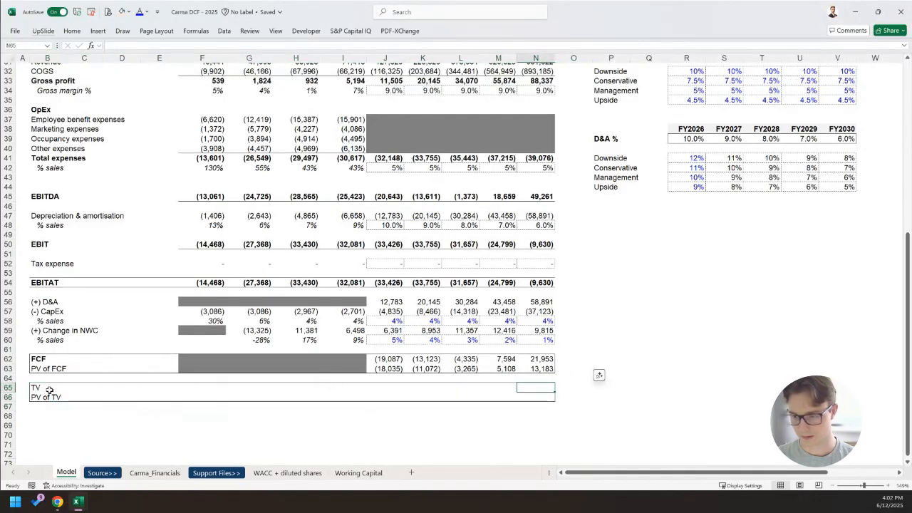
pyautogui.write('=')
pyautogui.press('Up')
pyautogui.press('Up')
pyautogui.press('Up')
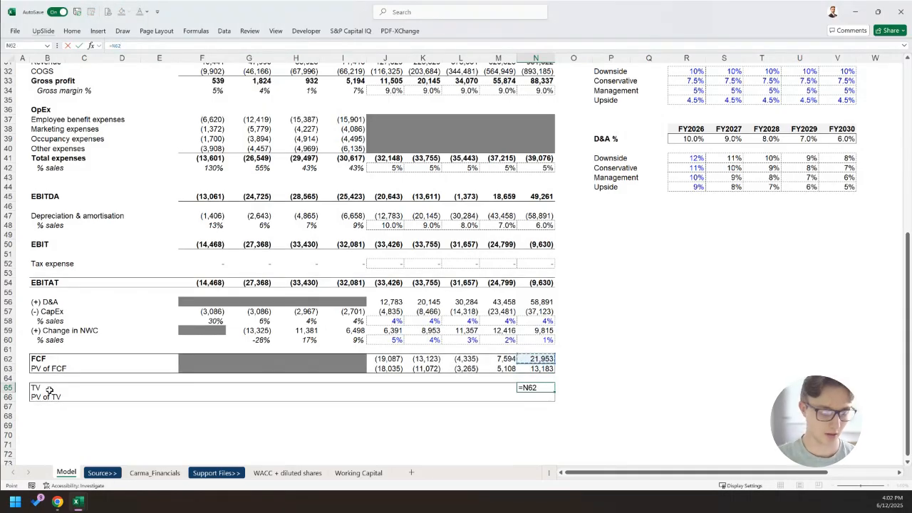
pyautogui.write('(')
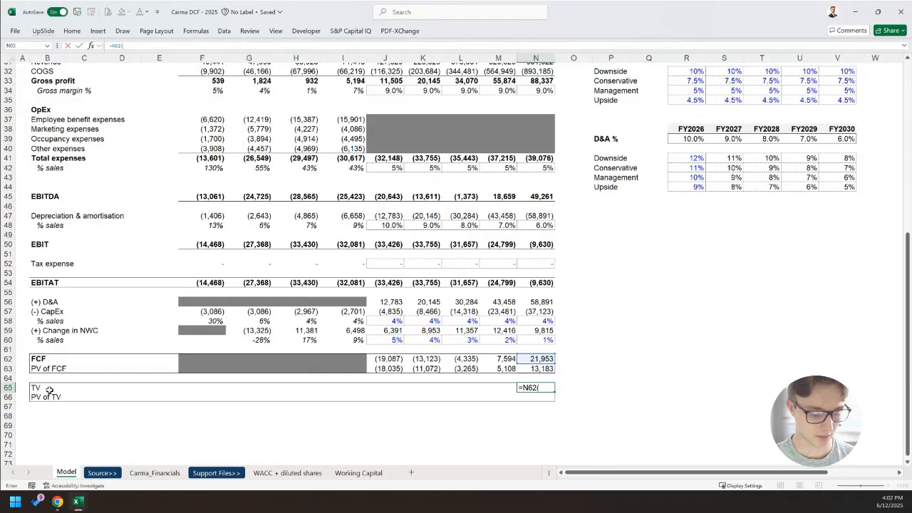
pyautogui.write('1+TGR)')
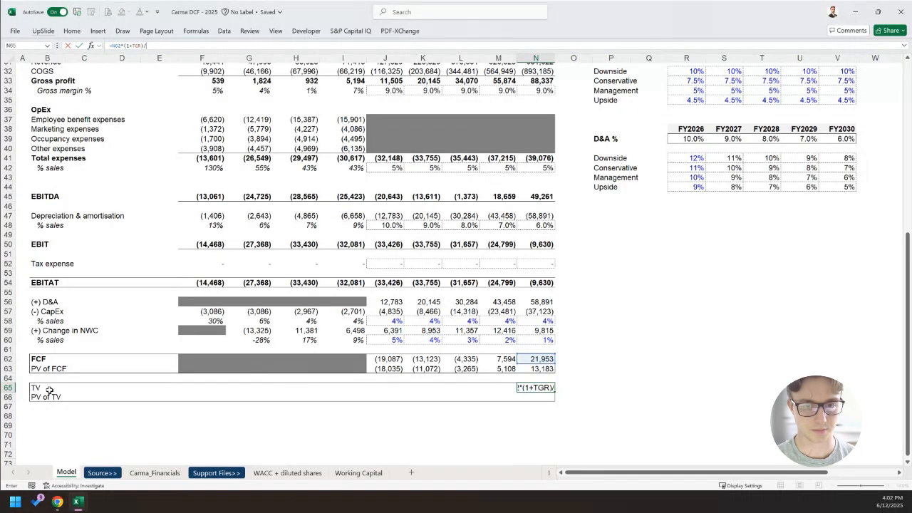
pyautogui.write('/(WACC')
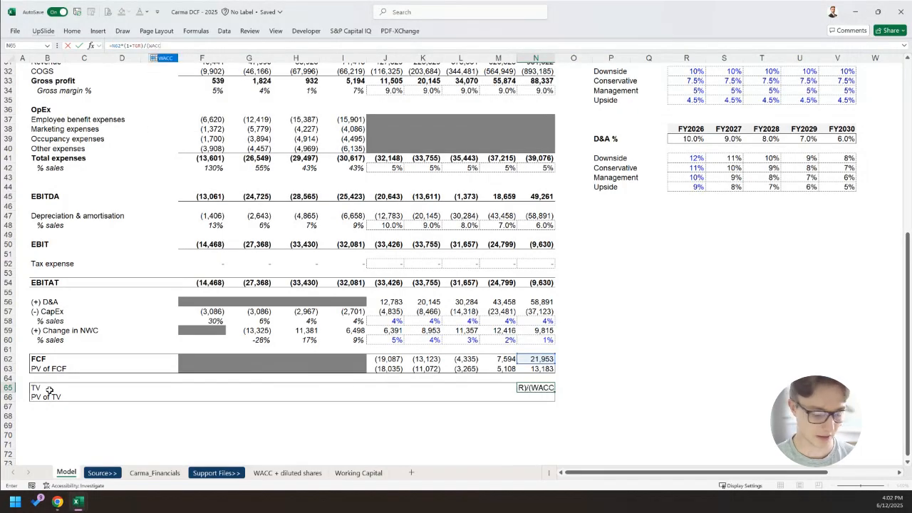
pyautogui.write('-TGR)')
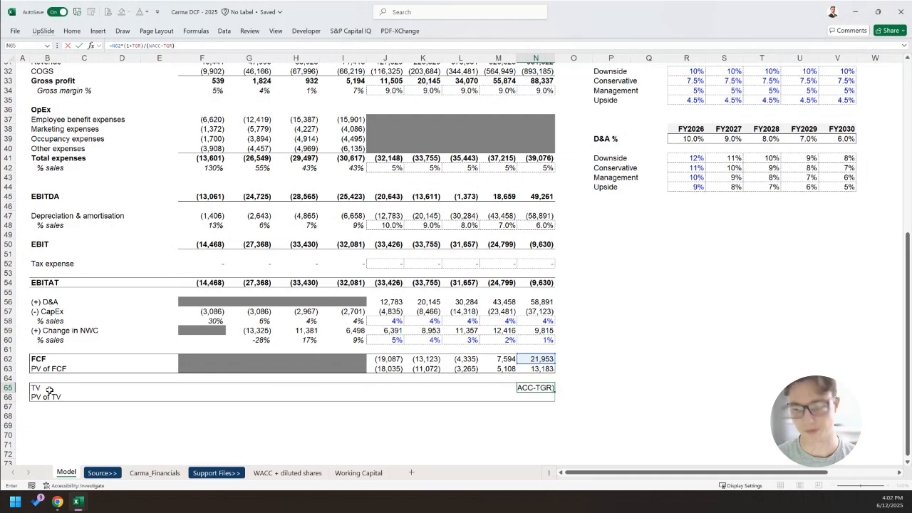
pyautogui.press('Return')
# Copy the FY2030 FCF cell N62 and paste only its formatting onto the terminal value in N65.
pyautogui.press('Up')
pyautogui.press('Up')
pyautogui.press('Up')
pyautogui.press('Up')
pyautogui.hotkey('ctrl', 'c')
pyautogui.press('Down')
pyautogui.press('Down')
pyautogui.press('Down')
pyautogui.hotkey('ctrl', 'alt', 'v')
pyautogui.press('Return')
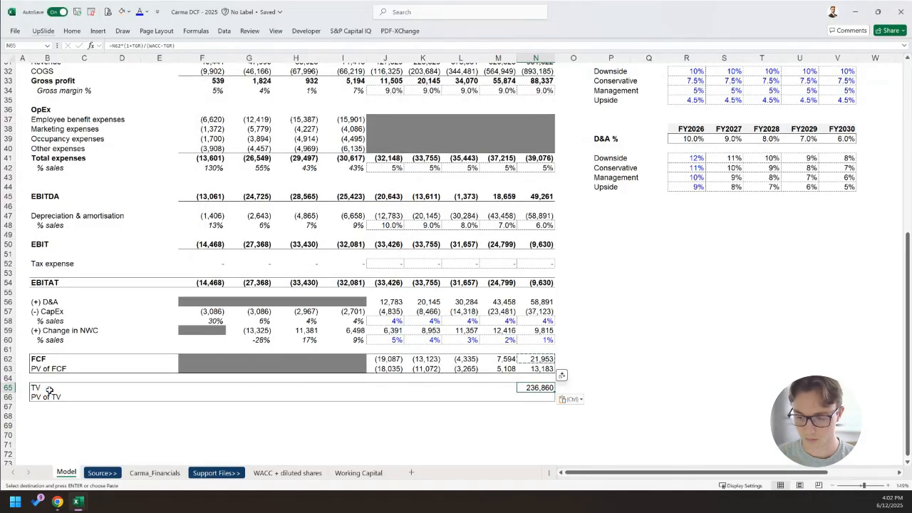
# Enter the present value of the terminal value in the FY2030 column, N66, as =N65/(1+WACC)^N12.
pyautogui.press('Down')
pyautogui.write('=')
pyautogui.press('Up')
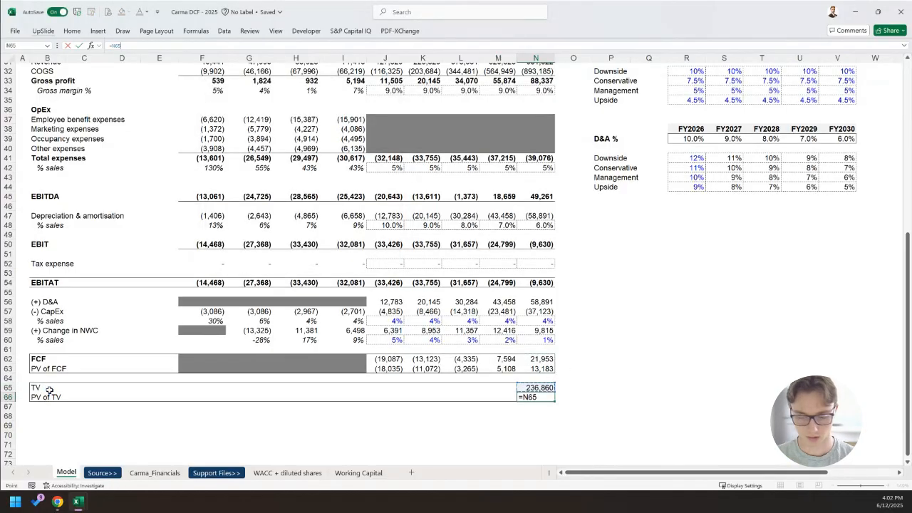
pyautogui.write('/(1+WACC')
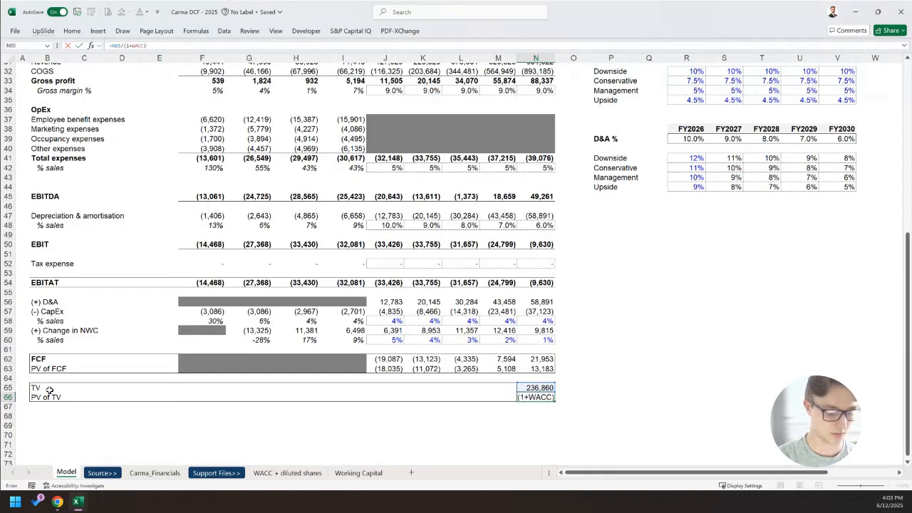
pyautogui.write(')^')
pyautogui.press('pageup')
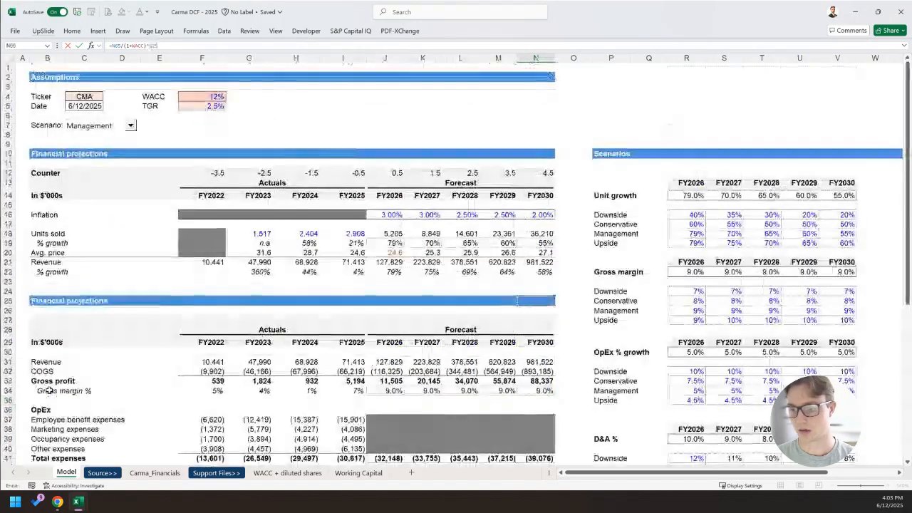
pyautogui.press('Up')
pyautogui.press('Up')
pyautogui.press('Up')
pyautogui.press('Up')
pyautogui.press('Up')
pyautogui.press('Up')
pyautogui.press('Up')
pyautogui.press('Up')
pyautogui.press('Up')
pyautogui.press('Up')
pyautogui.press('Up')
pyautogui.press('Up')
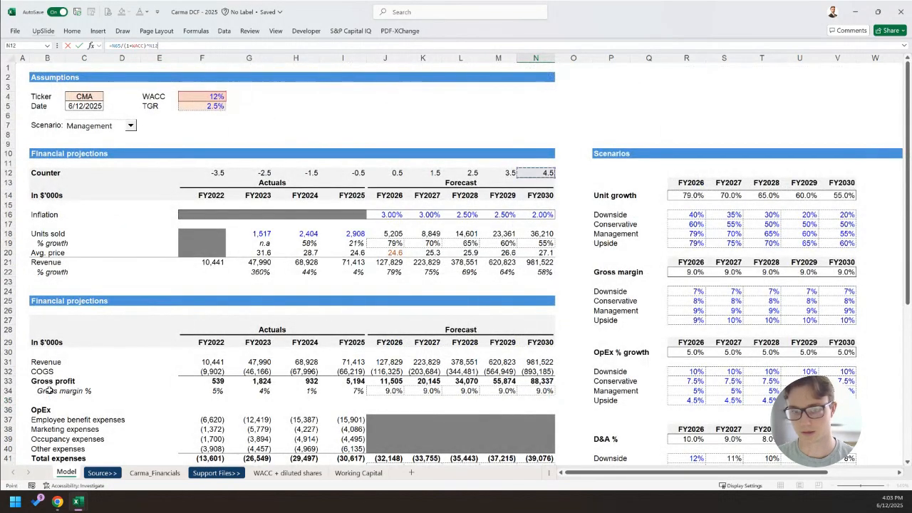
pyautogui.press('Return')
# Copy the FY2030 PV of FCF cell N63 and paste only its formatting onto the PV of TV in N66.
pyautogui.scroll(-1, 49, 390)
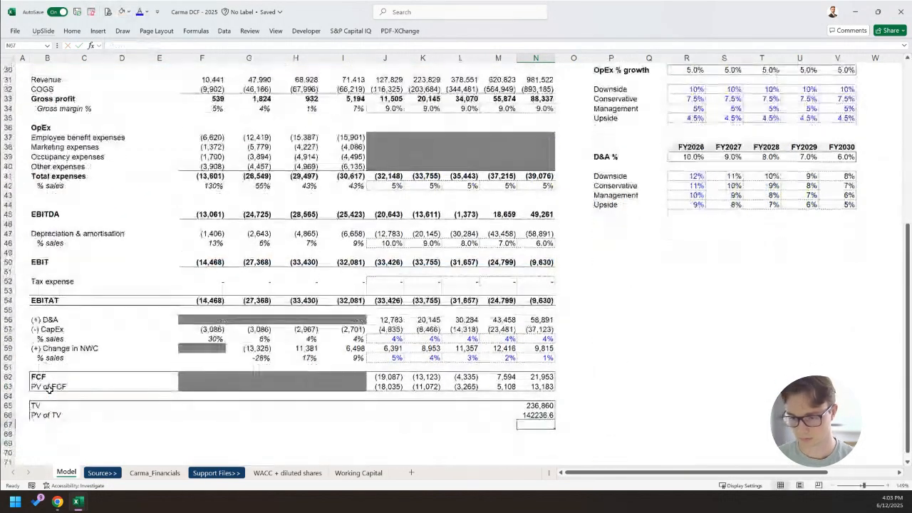
pyautogui.press('Up')
pyautogui.press('Up')
pyautogui.press('Up')
pyautogui.press('Up')
pyautogui.hotkey('ctrl', 'v')
pyautogui.hotkey('ctrl', 'c')
pyautogui.press('Down')
pyautogui.press('Down')
pyautogui.press('Down')
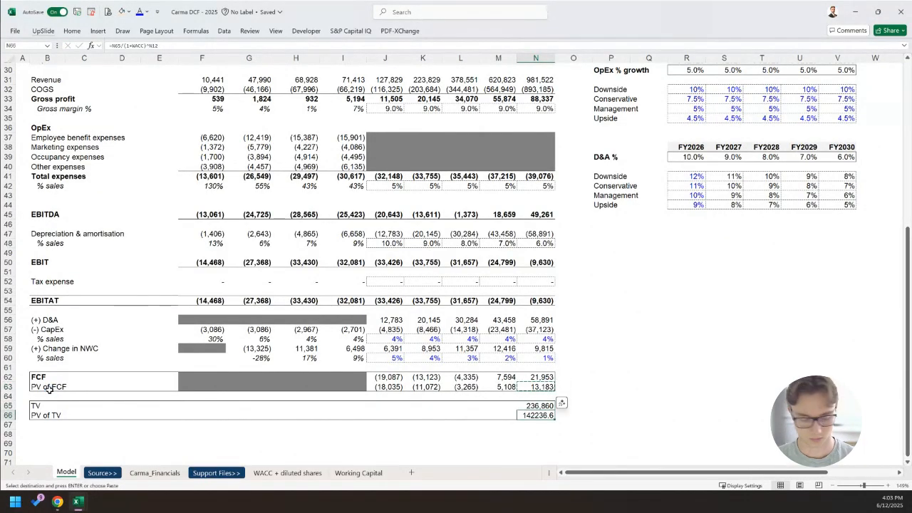
pyautogui.hotkey('ctrl', 'alt', 'v')
pyautogui.press('t')
pyautogui.press('Return')
# Label B68 as Enterprise Value below the TV block.
pyautogui.scroll(-2, 49, 440)
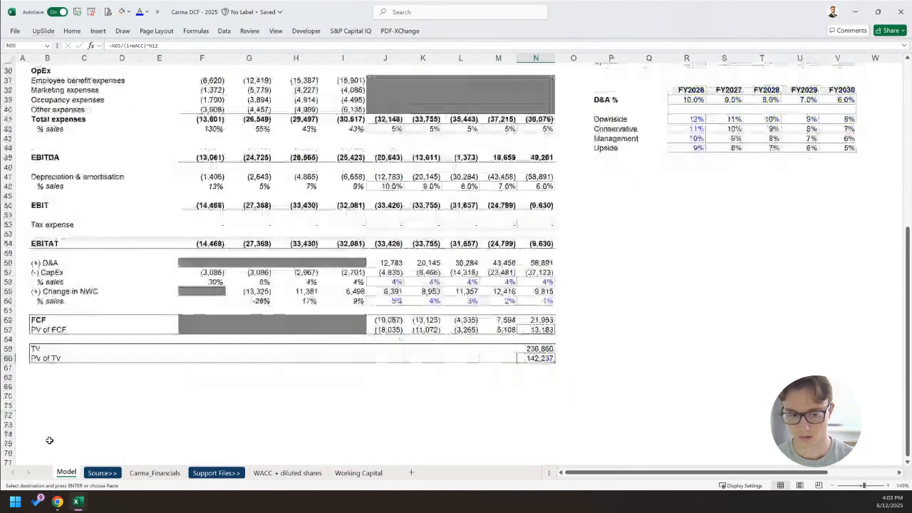
pyautogui.click(44, 376)
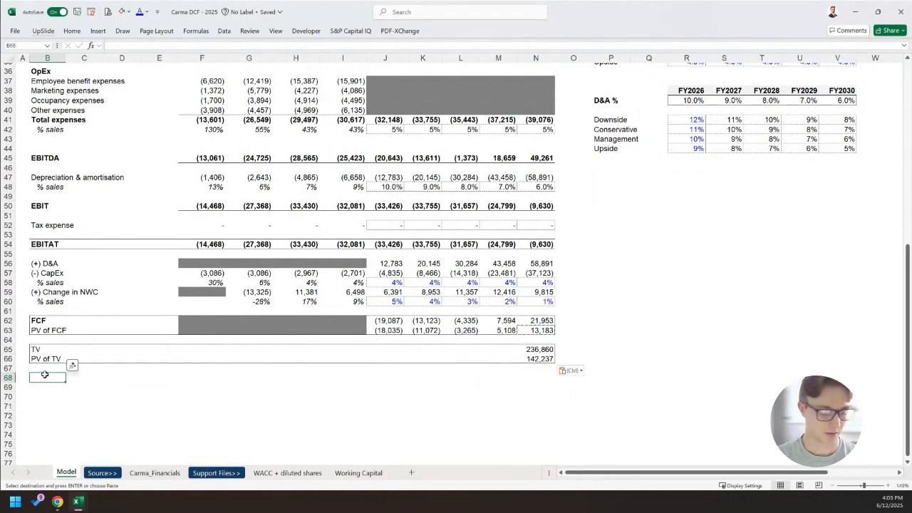
pyautogui.write('Enterprise value')
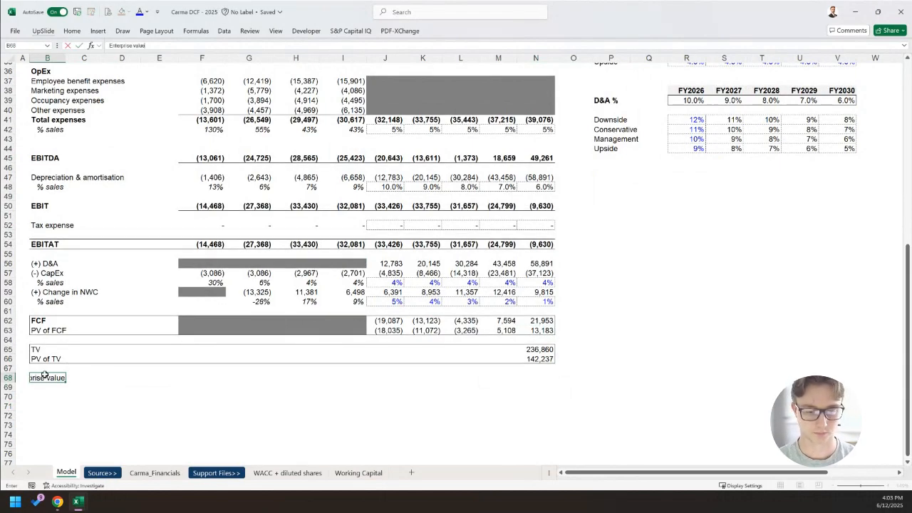
pyautogui.write('Value')
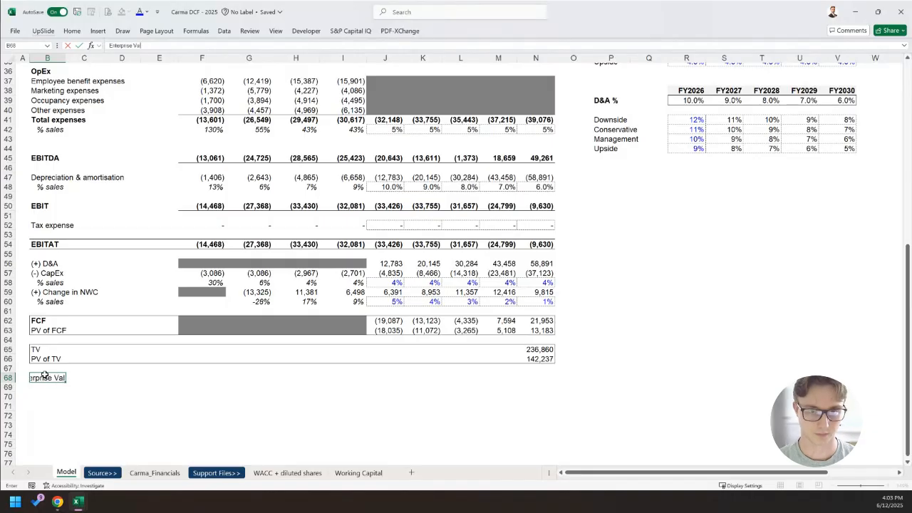
pyautogui.hotkey('ctrl', 'Return')
# Add a bottom border across the Enterprise Value row, B68:N68, and make its label bold.
pyautogui.hotkey('shift', 'Right')
pyautogui.hotkey('shift', 'Right')
pyautogui.hotkey('shift', 'Right')
pyautogui.hotkey('shift', 'Right')
pyautogui.hotkey('shift', 'Right')
pyautogui.hotkey('shift', 'Right')
pyautogui.hotkey('shift', 'Right')
pyautogui.hotkey('shift', 'Right')
pyautogui.hotkey('shift', 'Right')
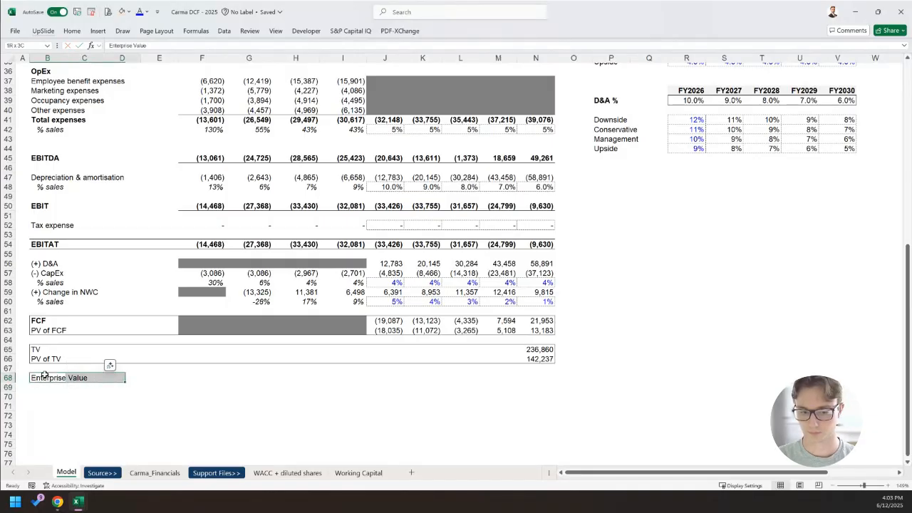
pyautogui.hotkey('shift', 'Right')
pyautogui.hotkey('shift', 'Right')
pyautogui.hotkey('shift', 'Right')
pyautogui.hotkey('shift', 'Right')
pyautogui.hotkey('shift', 'Left')
pyautogui.hotkey('alt', 'h')
pyautogui.press('b')
pyautogui.press('o')
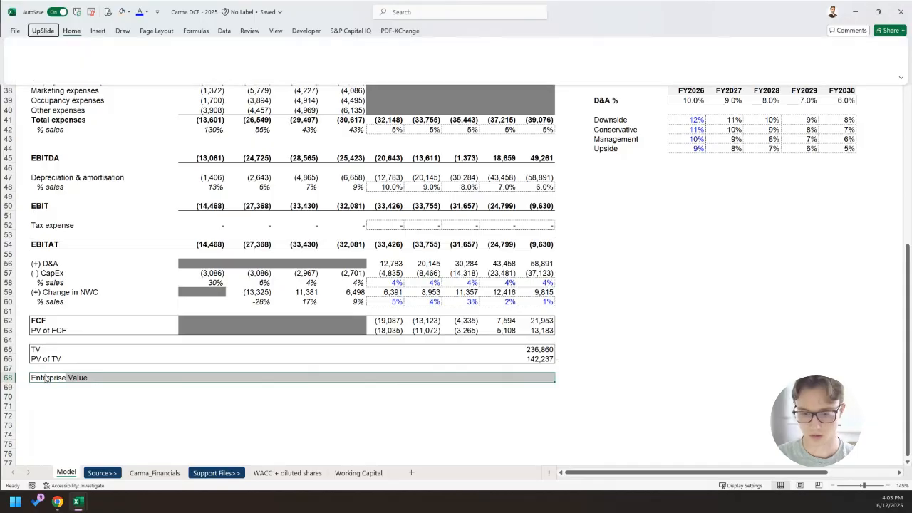
pyautogui.press('Left')
pyautogui.press('Right')
pyautogui.hotkey('ctrl', 'b')
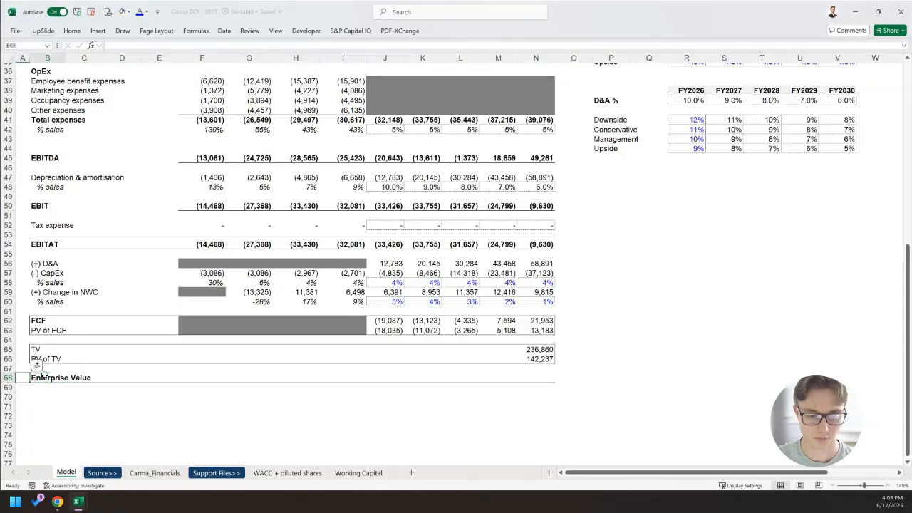
# Label B69 as (-) Debt and B70 as (+) Cash below Enterprise Value.
pyautogui.scroll(-1, 61, 368)
pyautogui.scroll(-2, 61, 368)
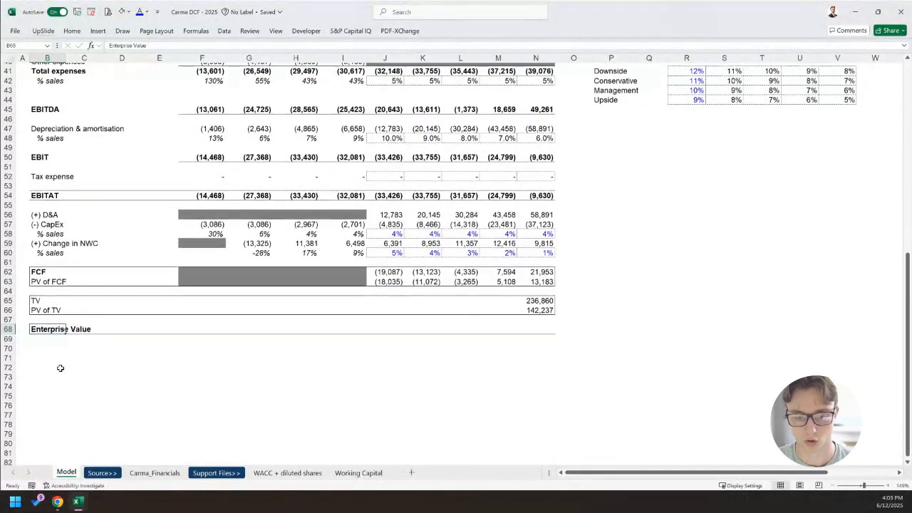
pyautogui.click(49, 314)
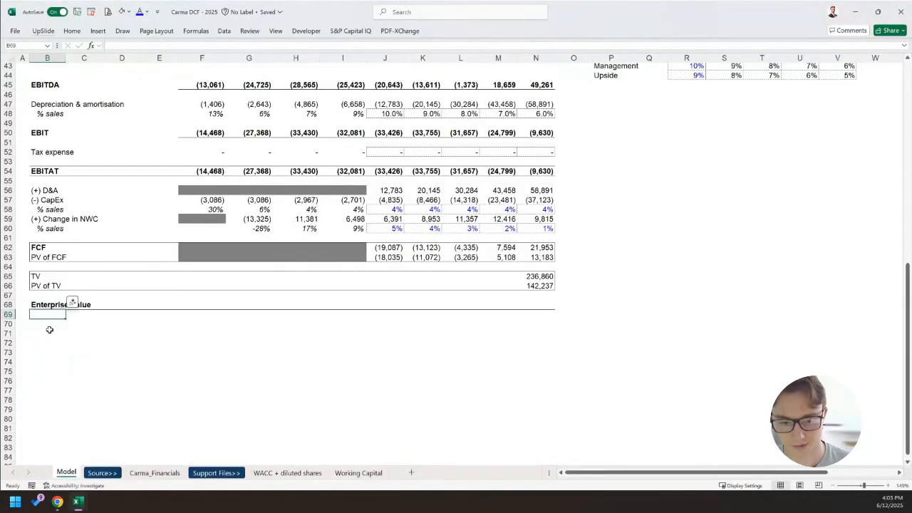
pyautogui.scroll(-1, 50, 328)
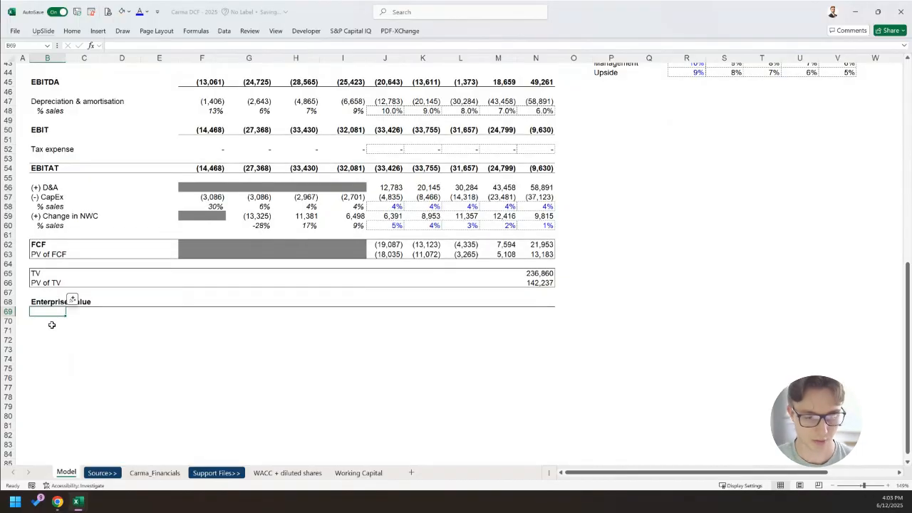
pyautogui.press('Left')
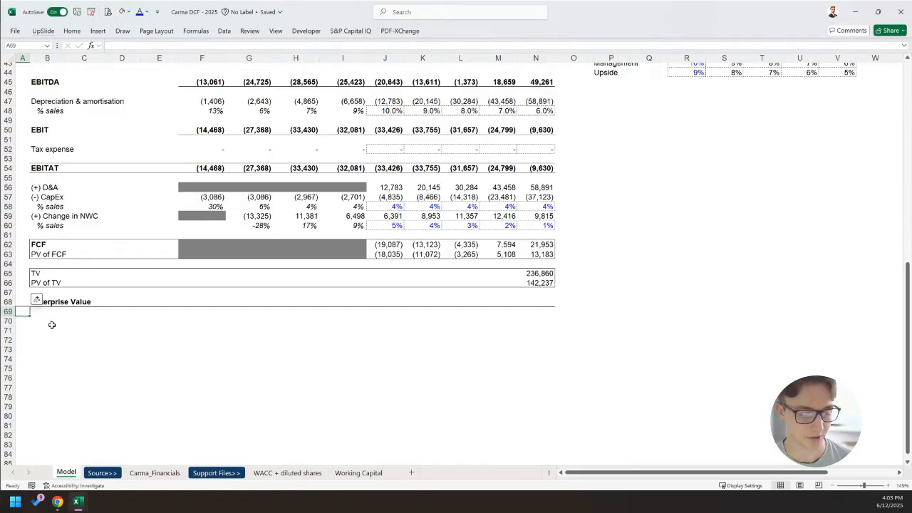
pyautogui.press('Right')
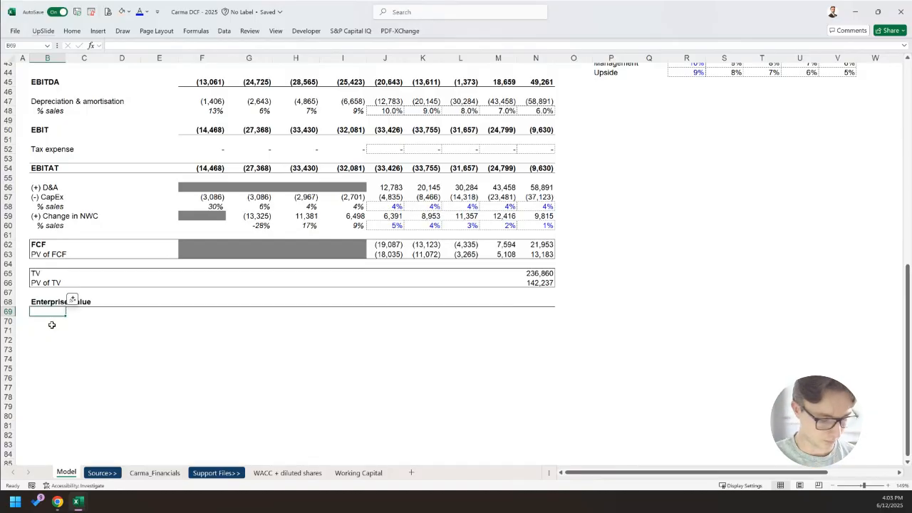
pyautogui.write("'")
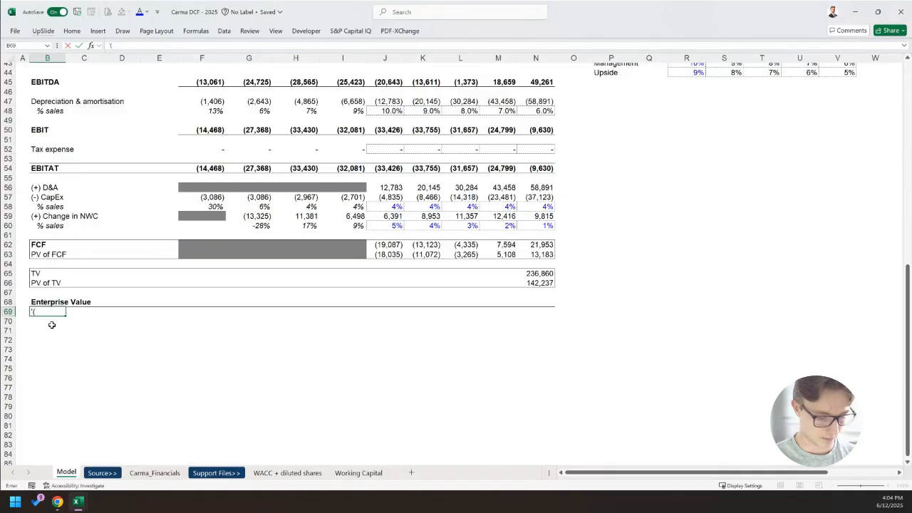
pyautogui.write('(-) Debt')
pyautogui.press('Return')
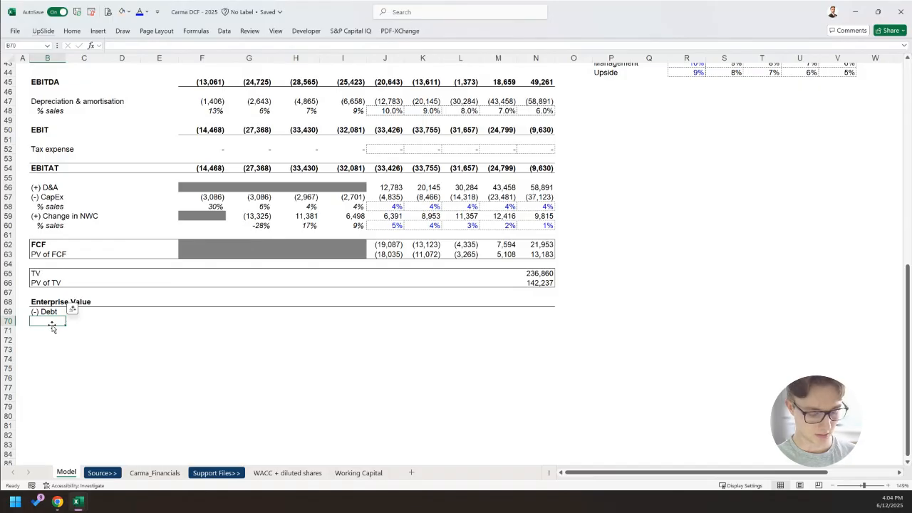
pyautogui.write('(+')
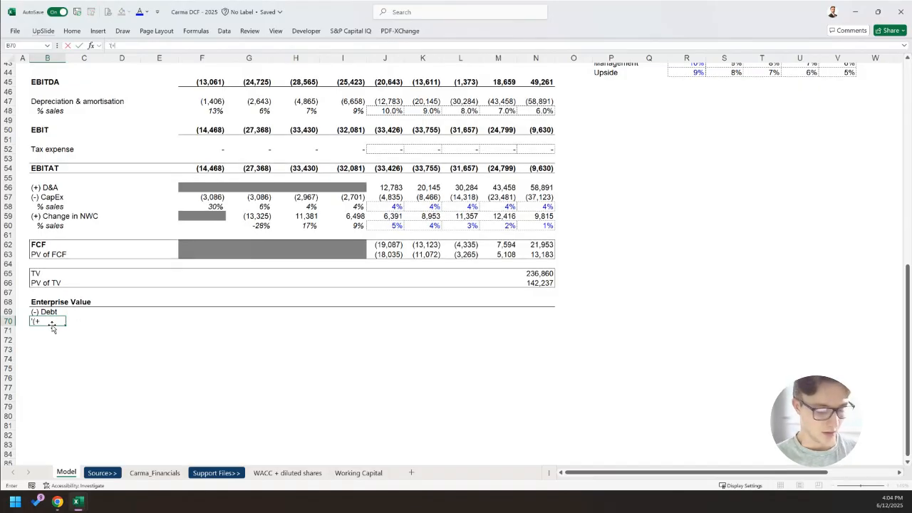
pyautogui.write(') c')
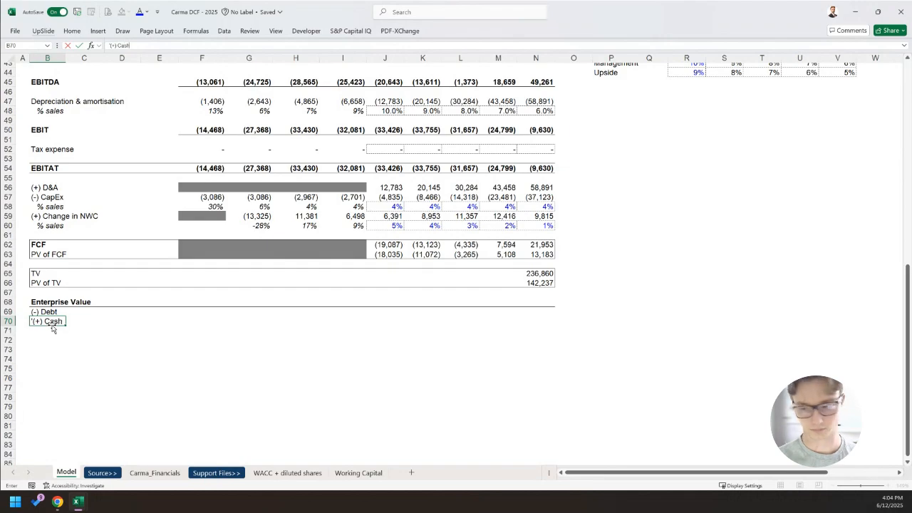
pyautogui.write('ash')
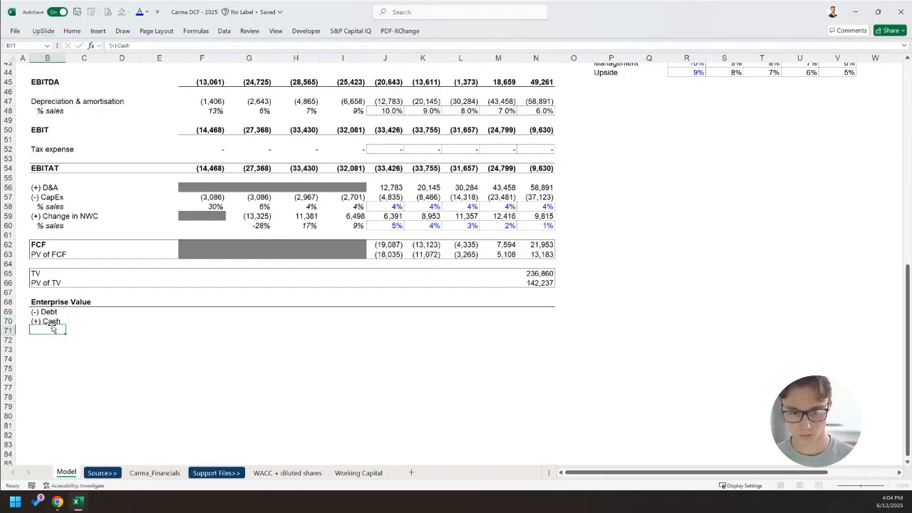
pyautogui.press('Return')
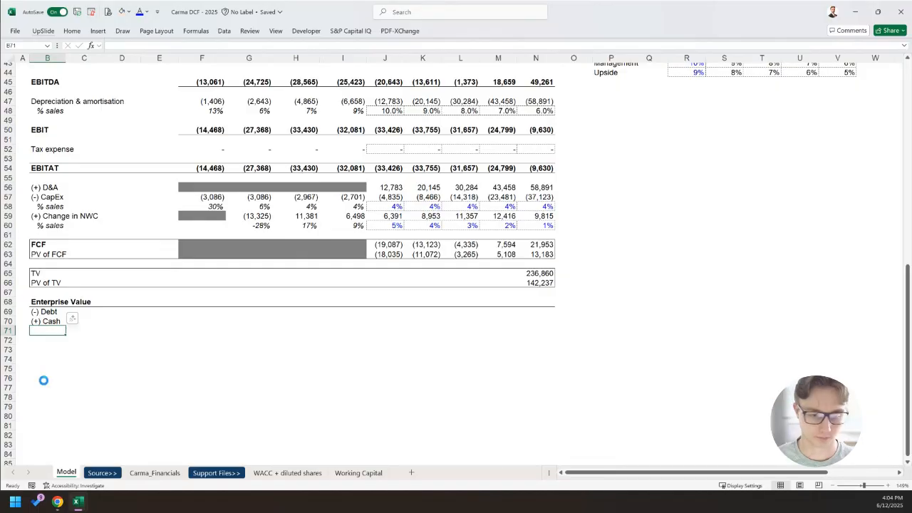
# Label B72 as Equity Value, leaving one blank row below the cash line.
pyautogui.press('Return')
pyautogui.write('Equity value')
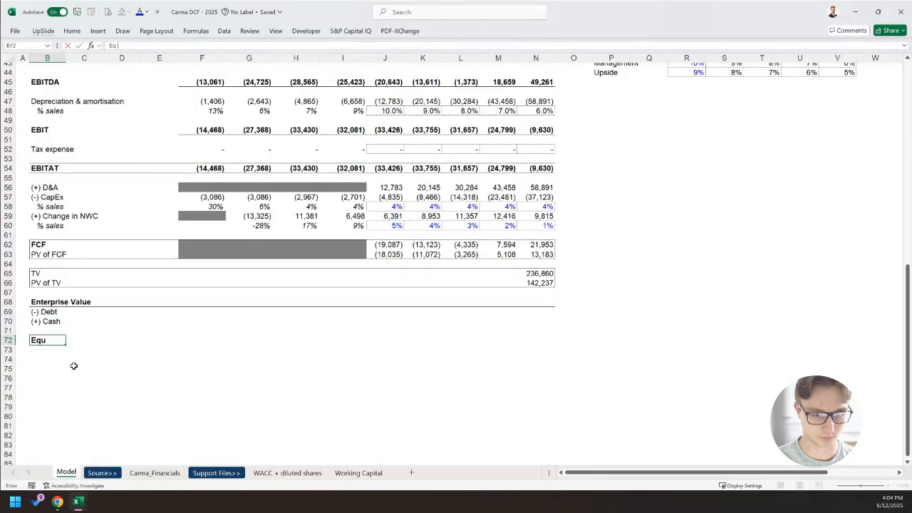
pyautogui.press('BackSpace')
pyautogui.press('BackSpace')
pyautogui.press('BackSpace')
pyautogui.press('BackSpace')
pyautogui.write('Value')
pyautogui.press('Return')
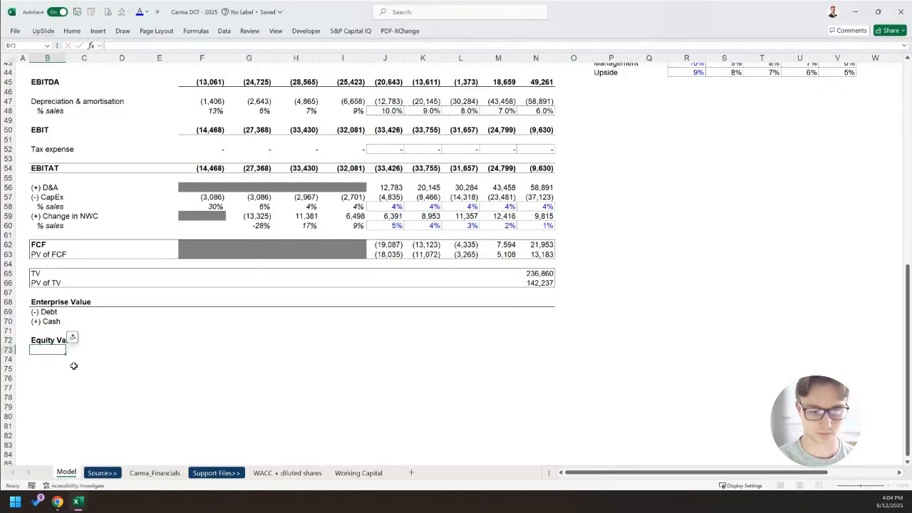
# Add a bottom border across the Equity Value row, B72:N72.
pyautogui.press('Up')
pyautogui.hotkey('shift', 'Right')
pyautogui.hotkey('shift', 'Right')
pyautogui.hotkey('shift', 'Right')
pyautogui.hotkey('shift', 'Right')
pyautogui.hotkey('shift', 'Right')
pyautogui.hotkey('shift', 'Right')
pyautogui.hotkey('shift', 'Right')
pyautogui.hotkey('shift', 'Right')
pyautogui.hotkey('shift', 'Right')
pyautogui.hotkey('shift', 'Right')
pyautogui.hotkey('shift', 'Right')
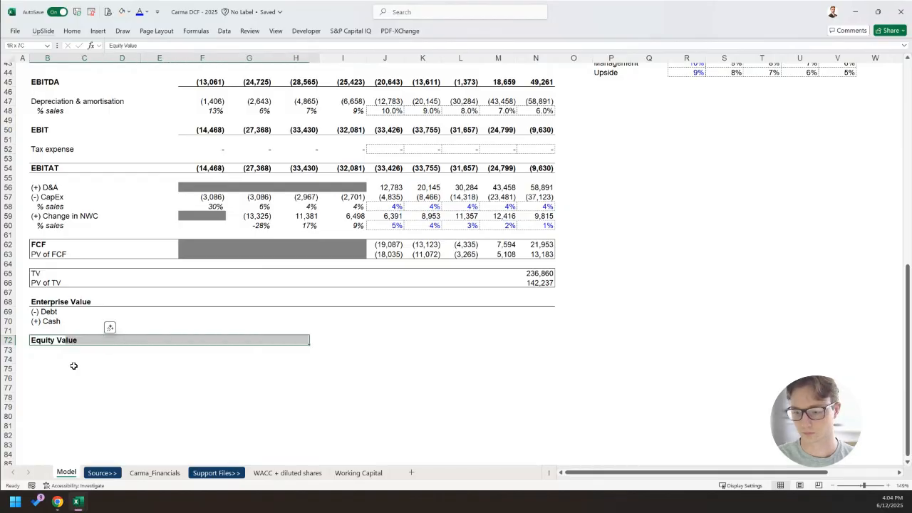
pyautogui.hotkey('shift', 'Right')
pyautogui.hotkey('alt', 'h')
pyautogui.press('b')
pyautogui.press('o')
# Label B73 as Diluted shares outstanding, B74 as Implied share price and B76 as Current share price.
pyautogui.press('Down')
pyautogui.press('Down')
pyautogui.press('Up')
pyautogui.write('Diluted share')
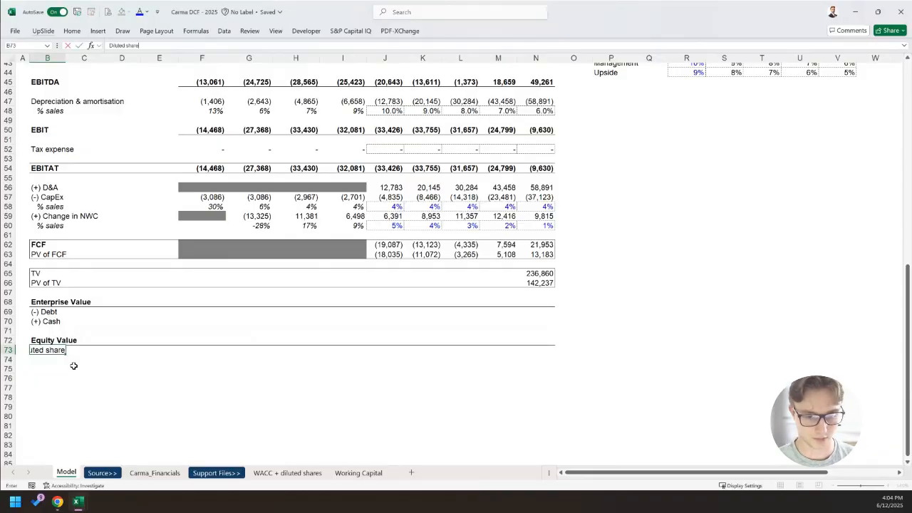
pyautogui.write('s outstanding')
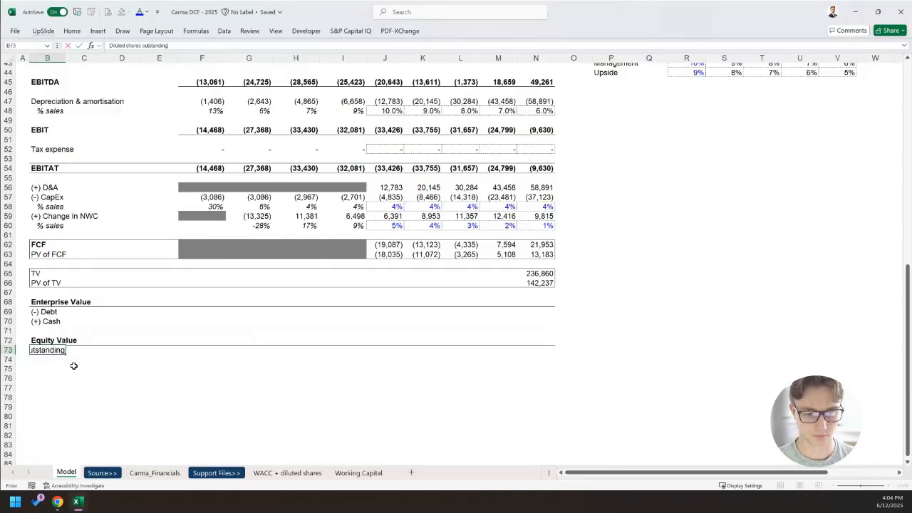
pyautogui.press('Return')
pyautogui.write('Implied share price')
pyautogui.press('Return')
pyautogui.press('Return')
pyautogui.write('Current shar')
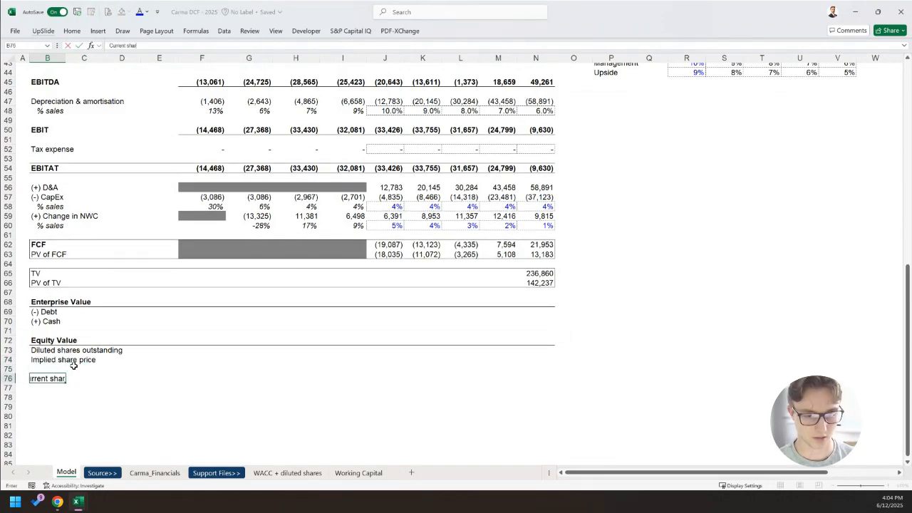
pyautogui.write('e price')
# Enter 1.7 as the current share price in the FY2030 column, N76.
pyautogui.press('Right')
pyautogui.press('Right')
pyautogui.press('Right')
pyautogui.press('Right')
pyautogui.press('Right')
pyautogui.press('Right')
pyautogui.press('Right')
pyautogui.press('Right')
pyautogui.press('Right')
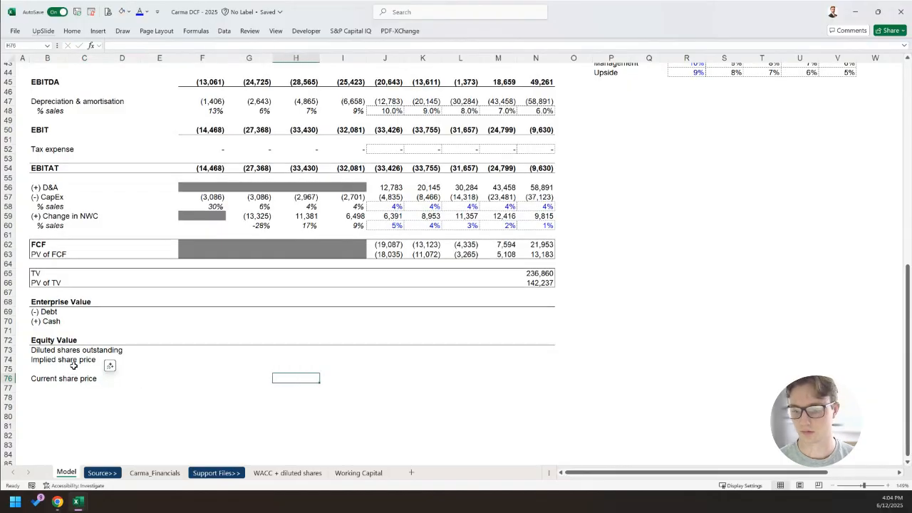
pyautogui.press('Right')
pyautogui.press('Right')
pyautogui.press('Right')
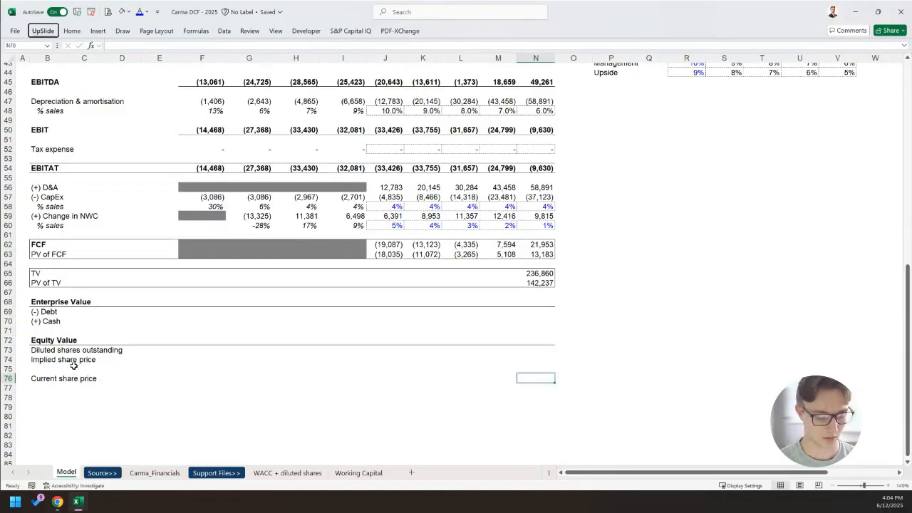
pyautogui.write('1.7')
pyautogui.press('Return')
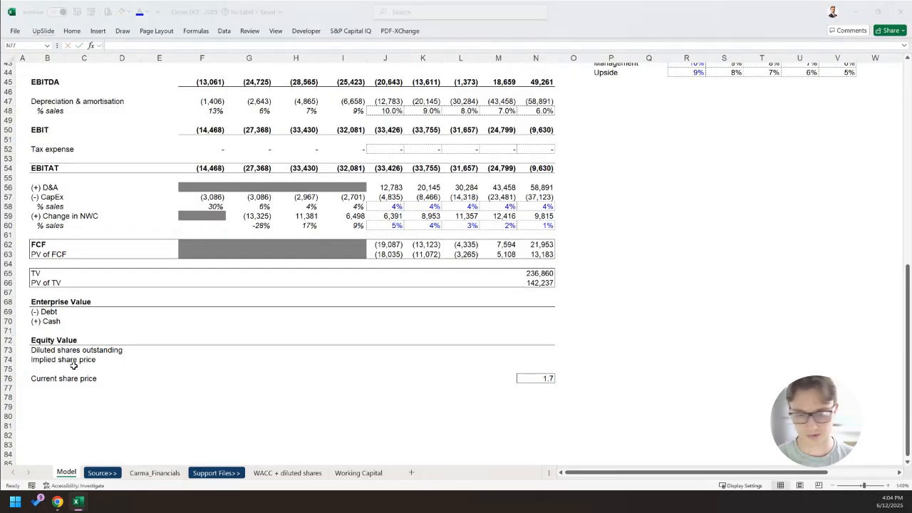
# Switch to the browser and show the ASX page for CMA to check the current share price.
pyautogui.hotkey('alt', 'Tab')
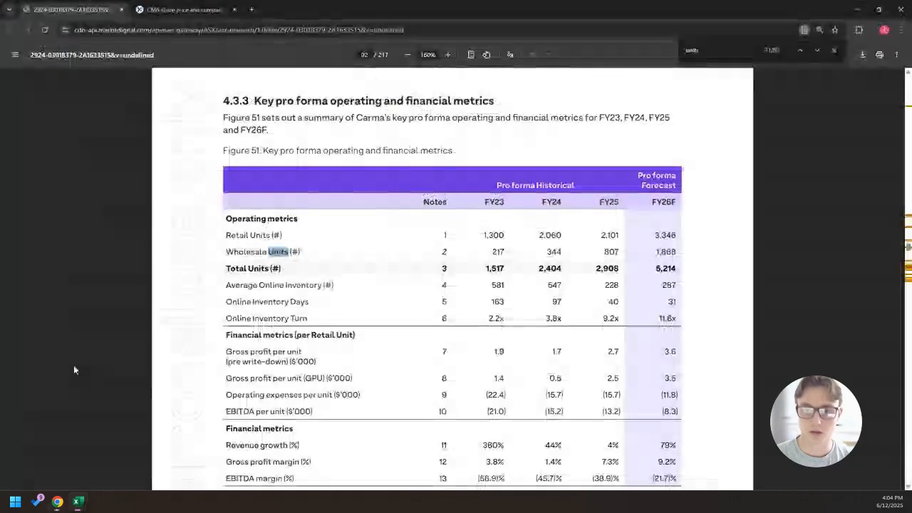
pyautogui.hotkey('ctrl', 'Tab')
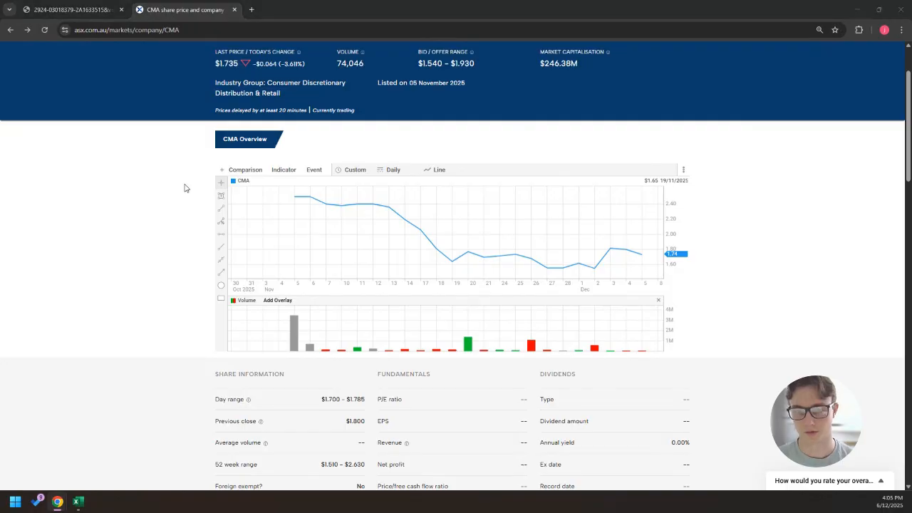
# Switch back to the Excel model and enter 1.735 as the current share price in N76.
pyautogui.hotkey('alt', 'Tab')
pyautogui.press('Up')
pyautogui.write('1')
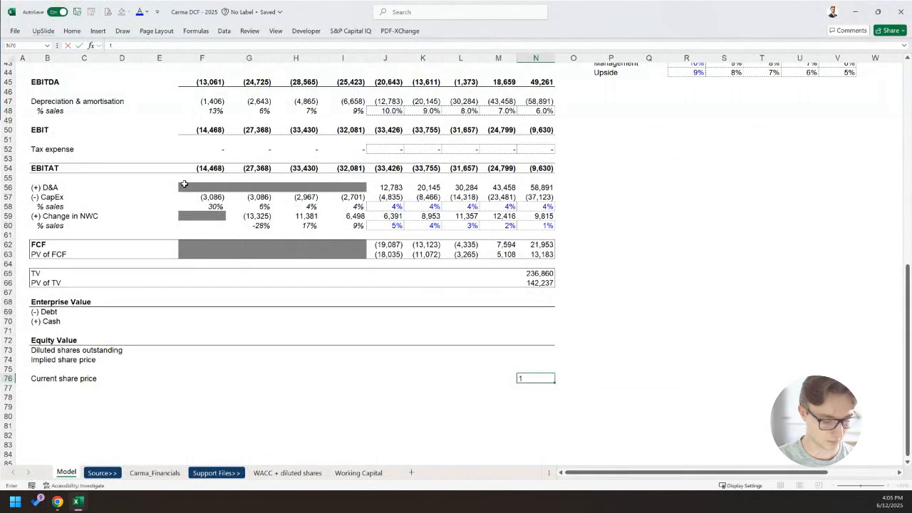
pyautogui.write('.735')
pyautogui.hotkey('ctrl', 'Return')
# Set the font colour of the current share price in N76 to blue.
pyautogui.press('alt')
pyautogui.press('h')
pyautogui.press('f')
pyautogui.press('c')
pyautogui.press('Up')
pyautogui.press('Up')
pyautogui.press('Return')
# Reduce the height of blank row 75 between Implied share price and Current share price.
pyautogui.press('Up')
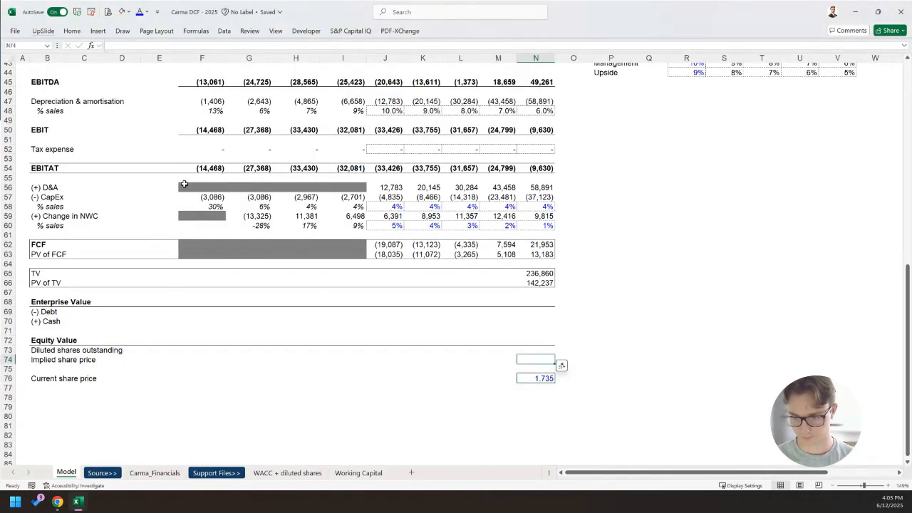
pyautogui.hotkey('shift', 'space')
pyautogui.hotkey('ctrl', 'alt', 'r')
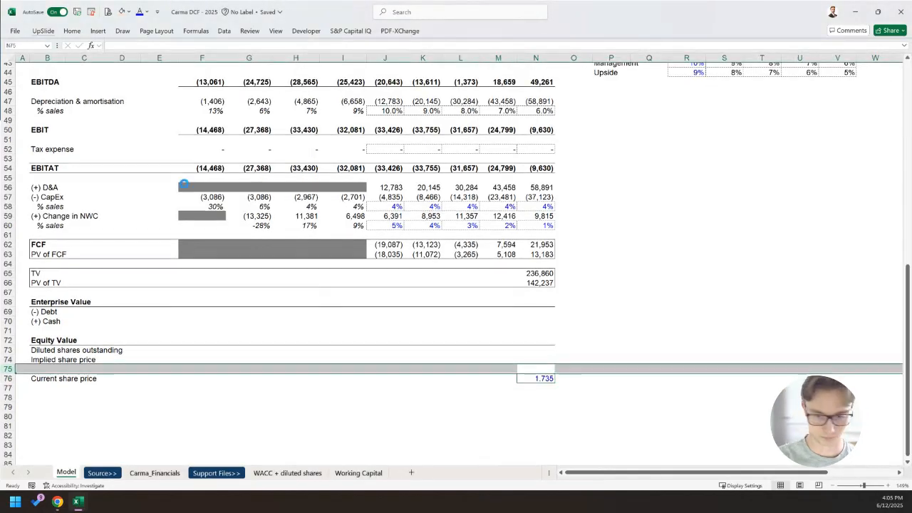
# Calculate Enterprise Value in N68 as the sum of the PV of FCF in J63:N63 and the PV of TV in N66.
pyautogui.hotkey('ctrl', 'Left')
pyautogui.press('Up')
pyautogui.press('Right')
pyautogui.press('Up')
pyautogui.press('Up')
pyautogui.press('Up')
pyautogui.press('Up')
pyautogui.press('Up')
pyautogui.press('Up')
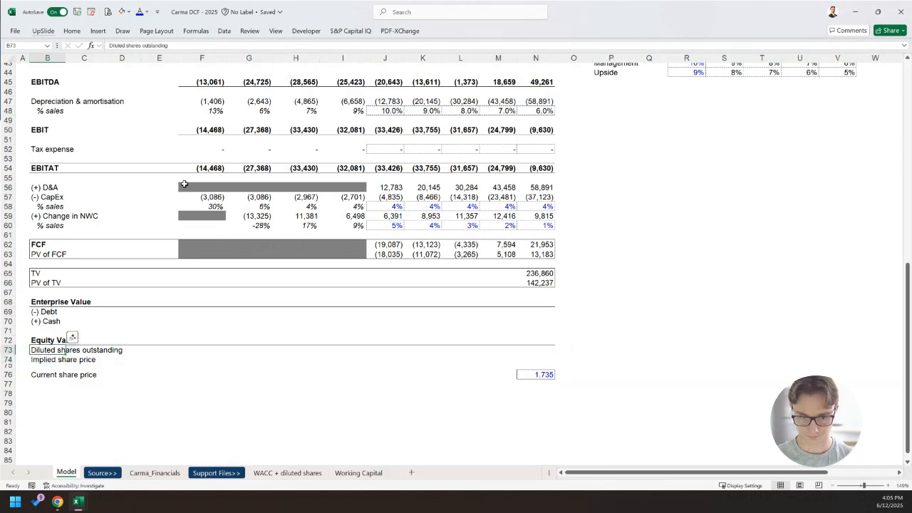
pyautogui.press('Right')
pyautogui.press('Right')
pyautogui.press('Right')
pyautogui.press('Right')
pyautogui.press('Right')
pyautogui.press('Right')
pyautogui.press('Right')
pyautogui.press('Right')
pyautogui.press('Right')
pyautogui.press('Right')
pyautogui.press('Right')
pyautogui.press('Right')
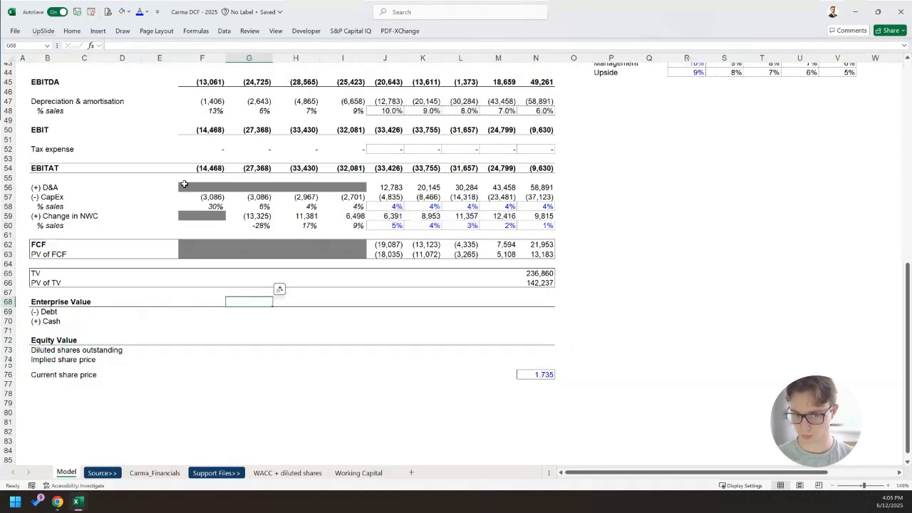
pyautogui.write('=SUM(')
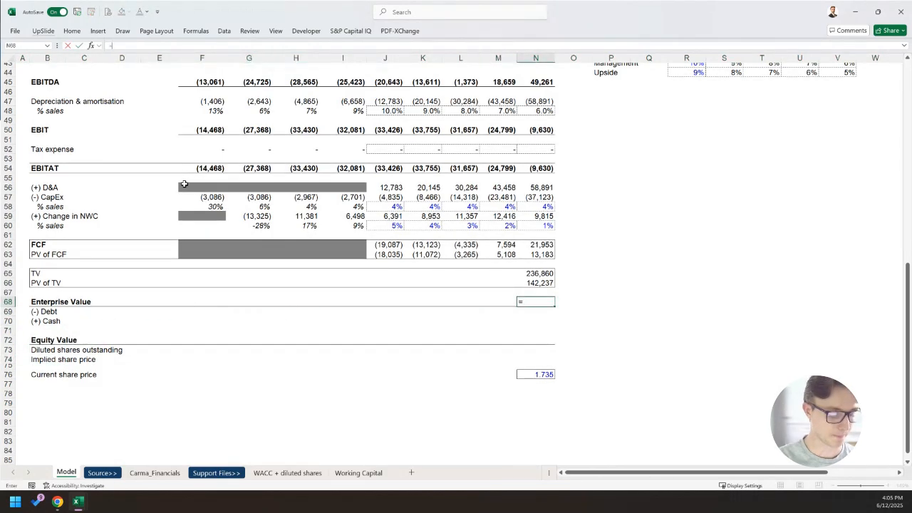
pyautogui.press('Left')
pyautogui.press('Up')
pyautogui.press('Up')
pyautogui.press('Up')
pyautogui.press('Up')
pyautogui.press('Up')
pyautogui.press('Left')
pyautogui.press('Left')
pyautogui.press('Left')
pyautogui.hotkey('shift', 'Right')
pyautogui.hotkey('shift', 'Right')
pyautogui.hotkey('shift', 'Right')
pyautogui.hotkey('shift', 'Right')
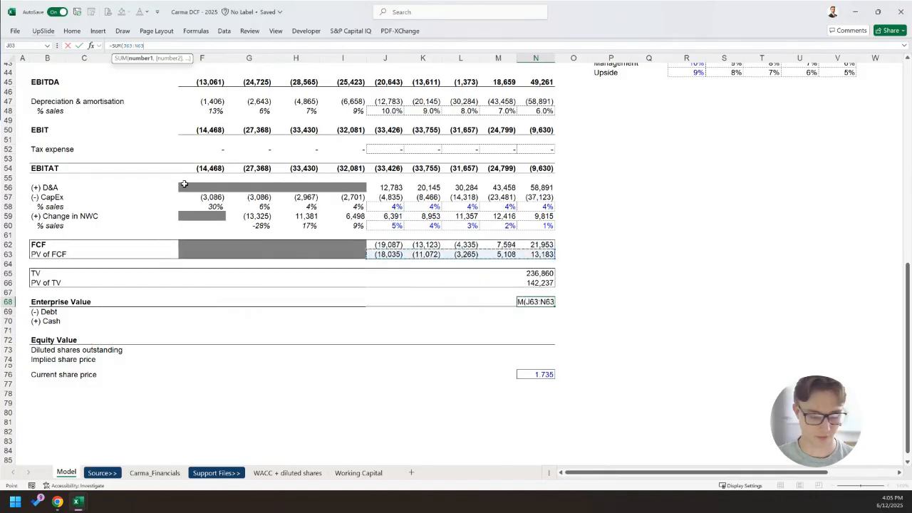
pyautogui.write(',')
pyautogui.press('Up')
pyautogui.press('Up')
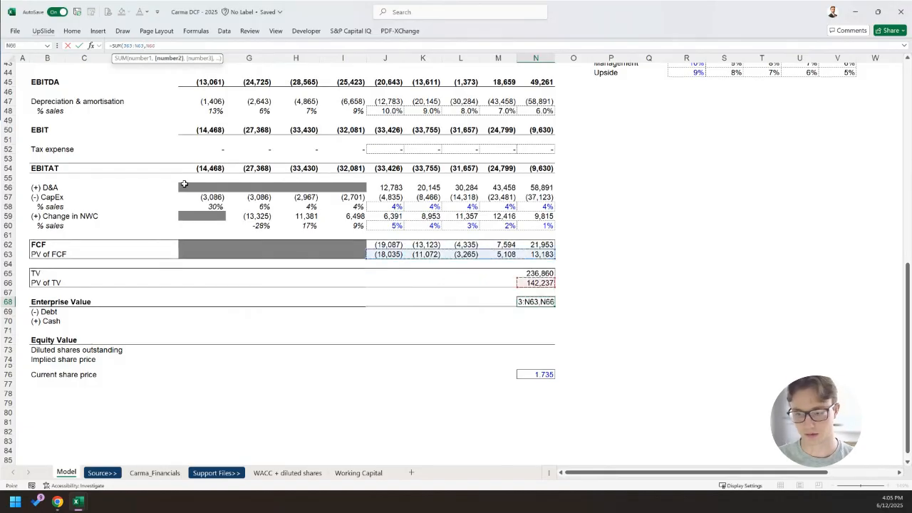
pyautogui.press('Return')
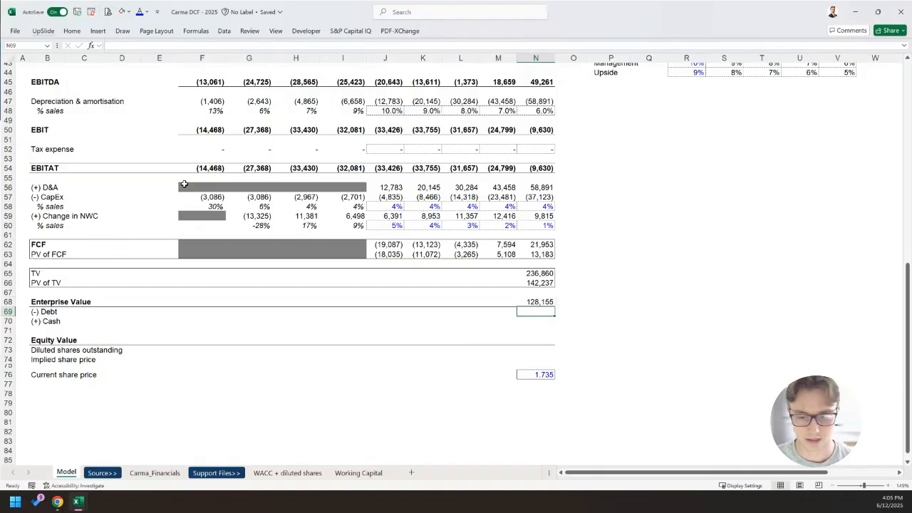
# Link Debt in N69 to the negative of FY2025 Borrowings, Carma_Financials G56, divided by 1000.
pyautogui.hotkey('ctrl', 'pagedown')
pyautogui.hotkey('ctrl', 'pagedown')
pyautogui.scroll(8, 209, 213)
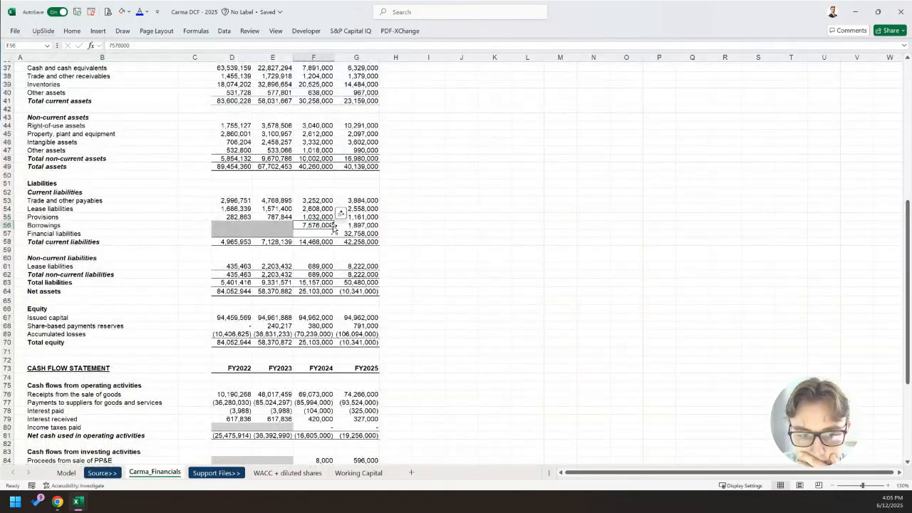
pyautogui.click(363, 225)
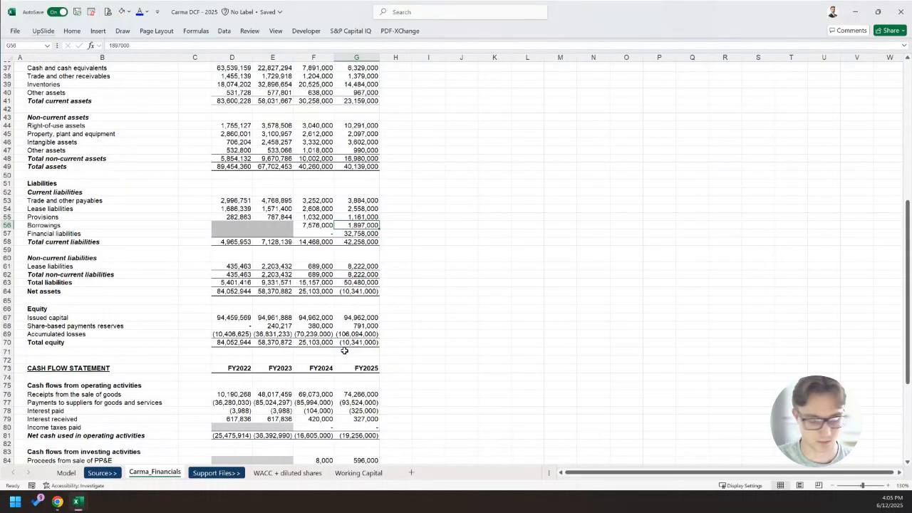
pyautogui.hotkey('ctrl', 'pageup')
pyautogui.hotkey('ctrl', 'pageup')
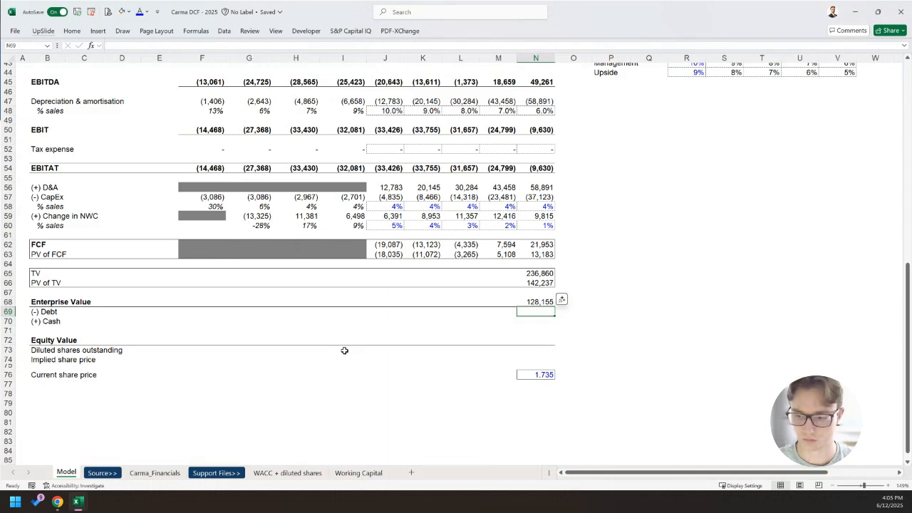
pyautogui.write('=-')
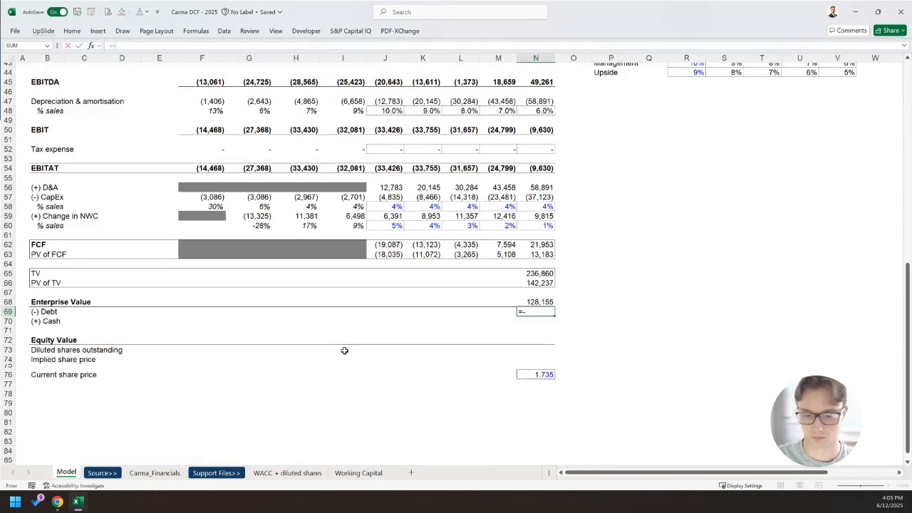
pyautogui.hotkey('ctrl', 'pagedown')
pyautogui.hotkey('ctrl', 'pagedown')
pyautogui.press('Right')
pyautogui.press('Down')
pyautogui.press('Down')
pyautogui.press('Down')
pyautogui.press('Down')
pyautogui.press('Down')
pyautogui.press('Down')
pyautogui.press('Down')
pyautogui.press('Down')
pyautogui.press('Down')
pyautogui.press('Down')
pyautogui.press('Down')
pyautogui.press('Down')
pyautogui.press('Down')
pyautogui.press('Down')
pyautogui.press('Down')
pyautogui.press('Down')
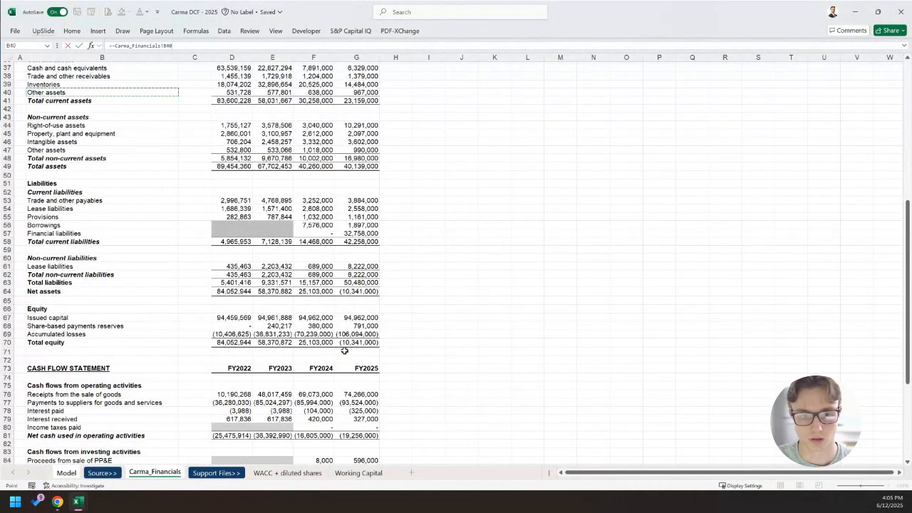
pyautogui.press('Down')
pyautogui.press('Down')
pyautogui.press('Down')
pyautogui.press('Down')
pyautogui.press('Down')
pyautogui.press('Down')
pyautogui.press('Up')
pyautogui.press('Up')
pyautogui.press('Up')
pyautogui.press('Right')
pyautogui.press('Right')
pyautogui.press('Right')
pyautogui.press('Right')
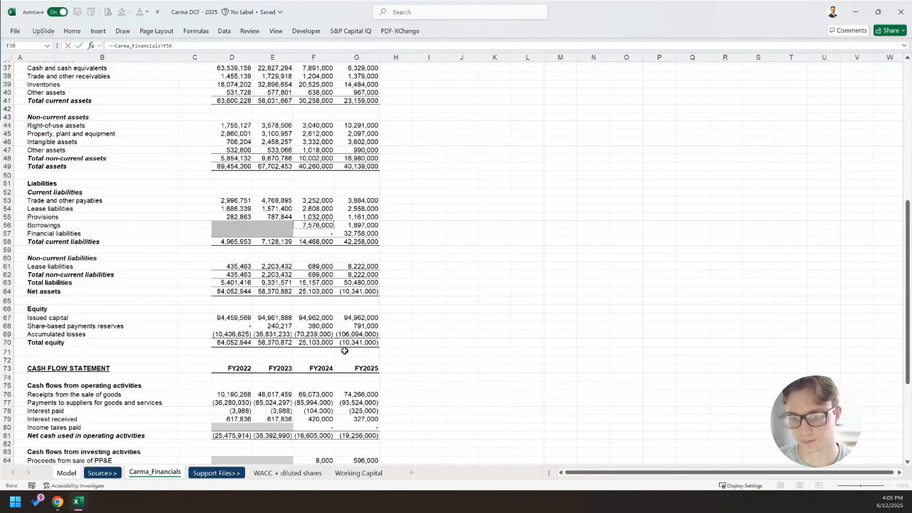
pyautogui.press('Right')
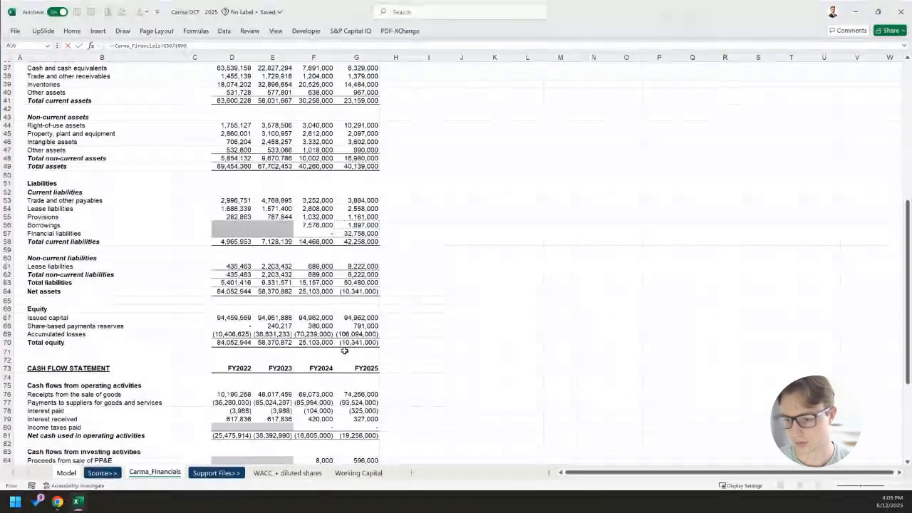
pyautogui.press('Return')
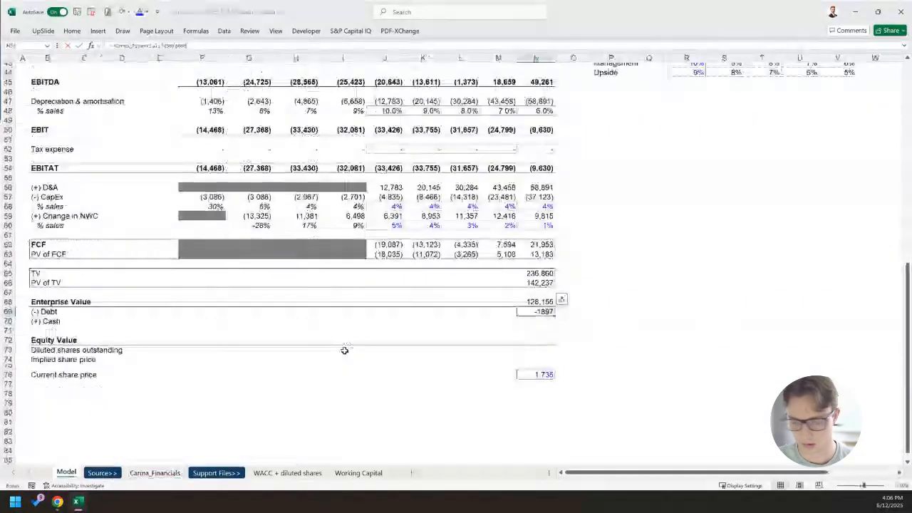
# Apply the custom number format #,##0;(#,##0) to the Debt figure in N69.
pyautogui.hotkey('ctrl', '1')
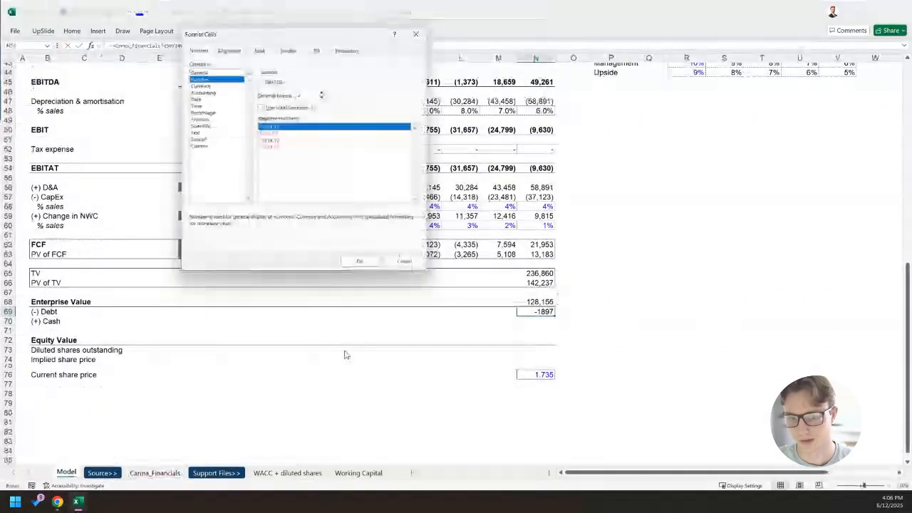
pyautogui.press('Down')
pyautogui.press('Down')
pyautogui.press('Down')
pyautogui.press('Down')
pyautogui.press('Down')
pyautogui.press('Tab')
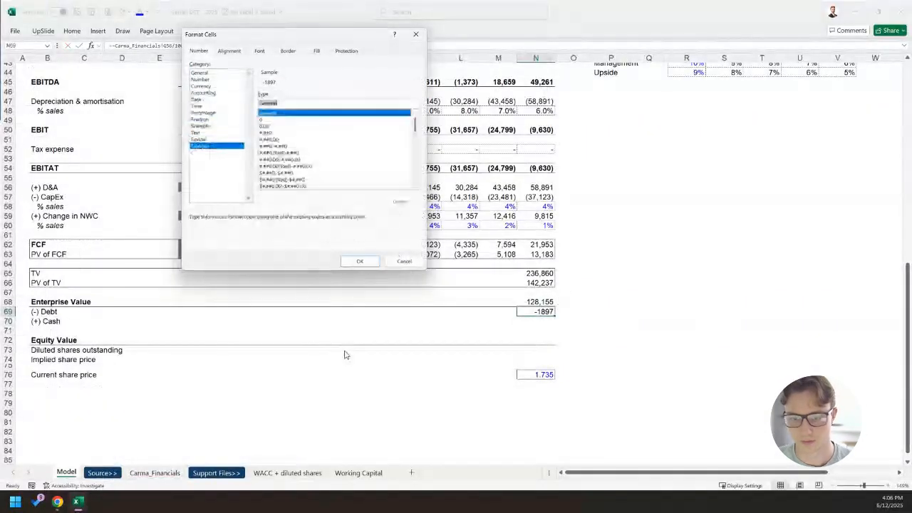
pyautogui.write('#,##0;(#,##0')
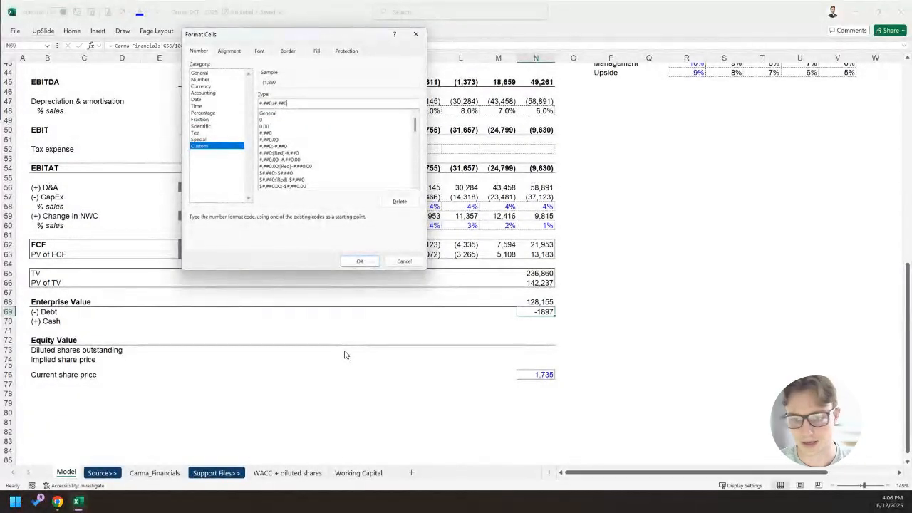
pyautogui.write(')')
pyautogui.press('Return')
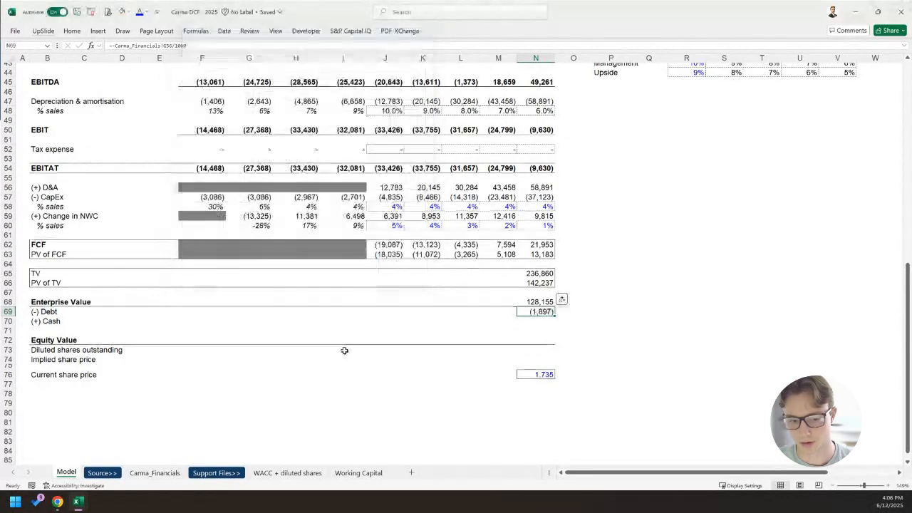
# Link Cash in N70 to FY2025 Cash and cash equivalents, Carma_Financials G37, divided by 1000.
pyautogui.press('Return')
pyautogui.hotkey('ctrl', 'pagedown')
pyautogui.hotkey('ctrl', 'pagedown')
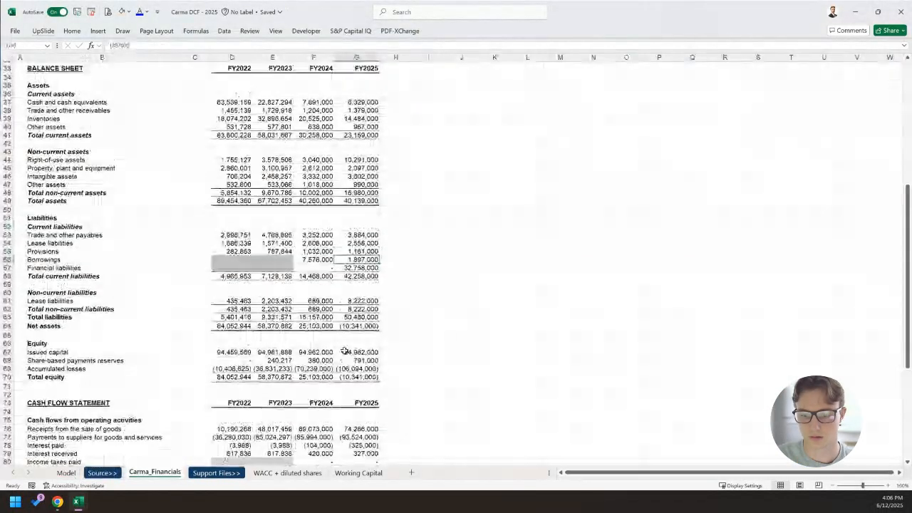
pyautogui.hotkey('ctrl', 'pageup')
pyautogui.hotkey('ctrl', 'pageup')
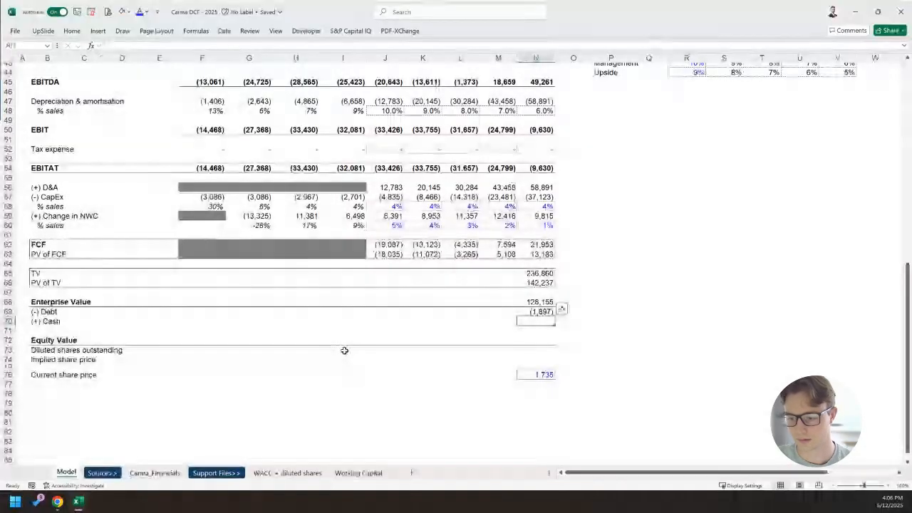
pyautogui.write('=')
pyautogui.hotkey('ctrl', 'pagedown')
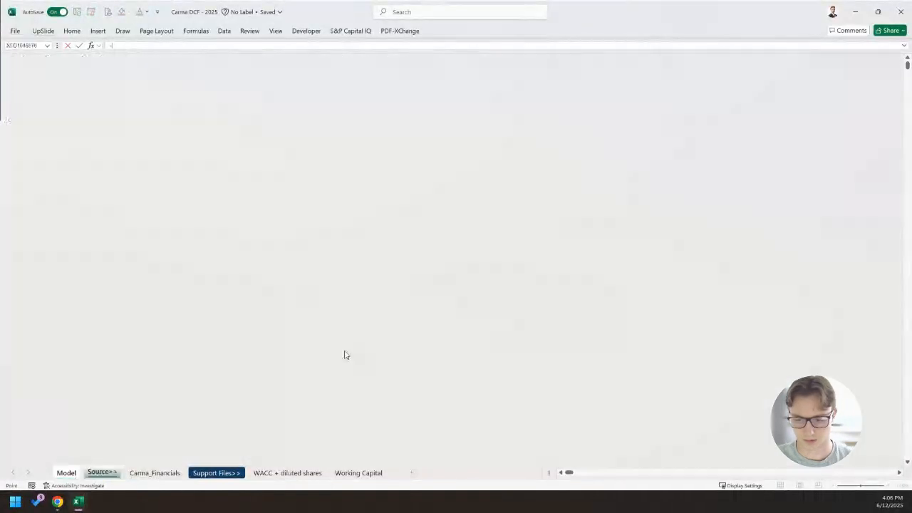
pyautogui.hotkey('ctrl', 'pageup')
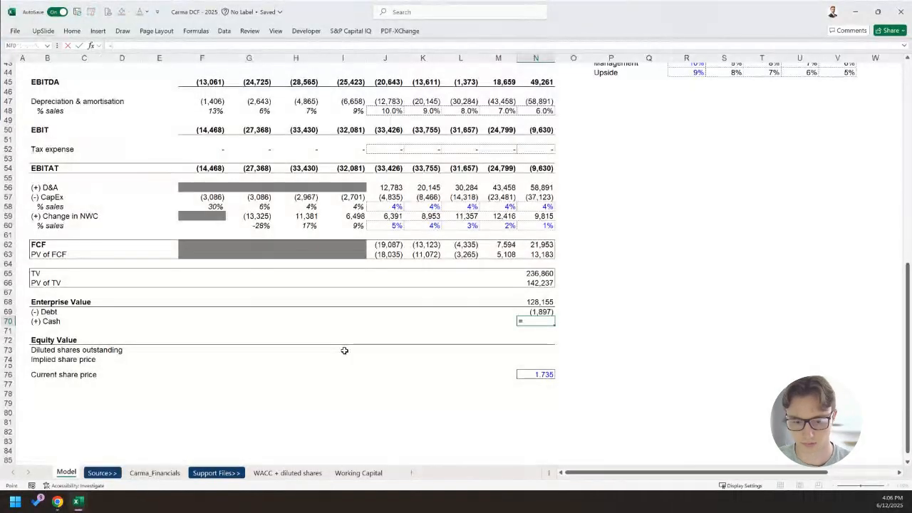
pyautogui.hotkey('ctrl', 'pagedown')
pyautogui.hotkey('ctrl', 'pagedown')
pyautogui.click(368, 102)
pyautogui.write('/100')
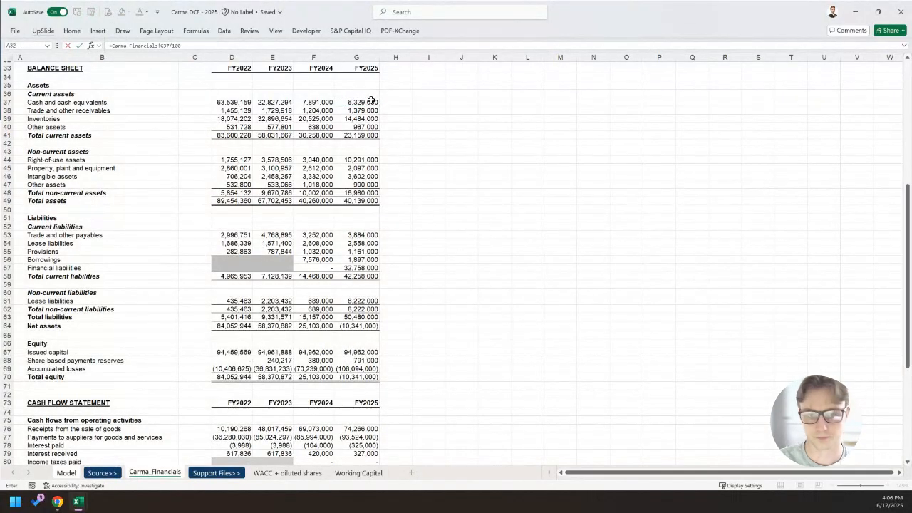
pyautogui.write('0')
pyautogui.press('Return')
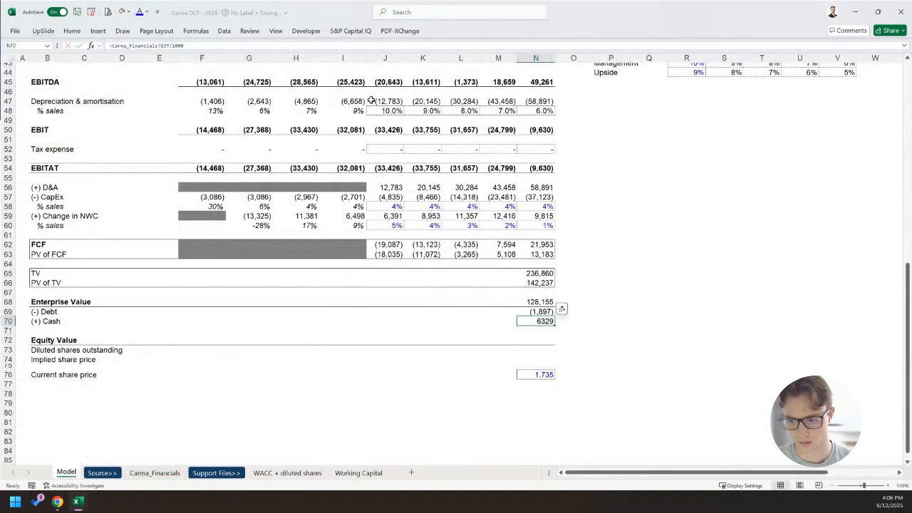
# Copy the formatting of the Enterprise Value figure in N68 onto the Cash figure in N70.
pyautogui.press('Up')
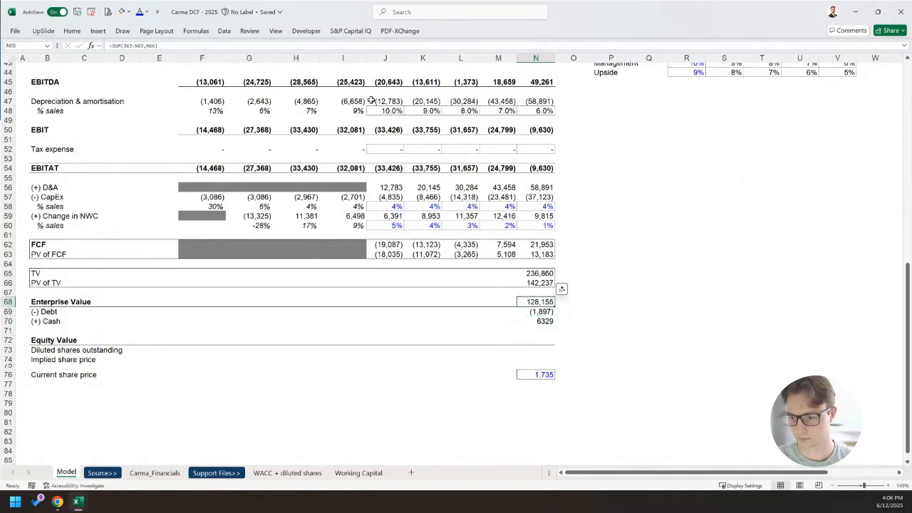
pyautogui.hotkey('ctrl', 'c')
pyautogui.press('Down')
pyautogui.hotkey('alt', 'e')
pyautogui.press('s')
pyautogui.press('t')
pyautogui.press('Return')
pyautogui.press('Escape')
pyautogui.press('Down')
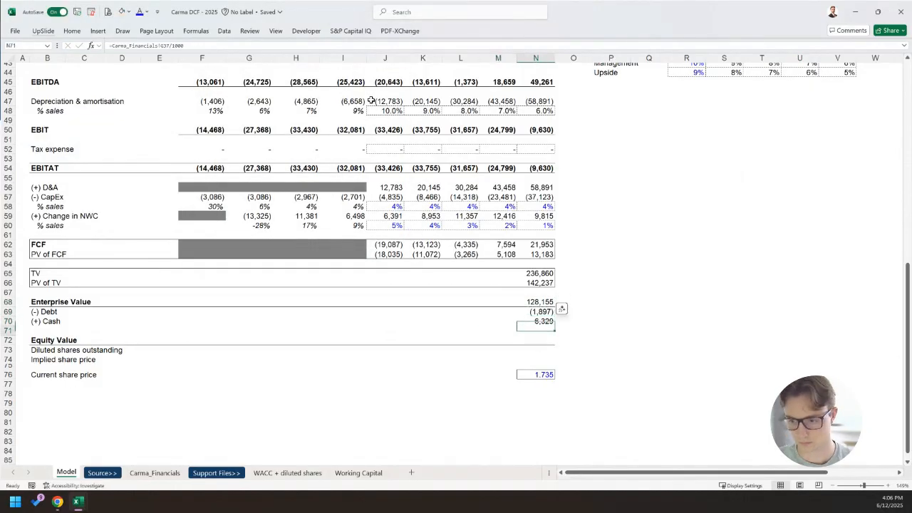
# Delete blank row 71 between Cash and Equity Value.
pyautogui.hotkey('shift', 'space')
pyautogui.press('alt')
pyautogui.press('h')
pyautogui.press('d')
pyautogui.press('r')
pyautogui.press('Right')
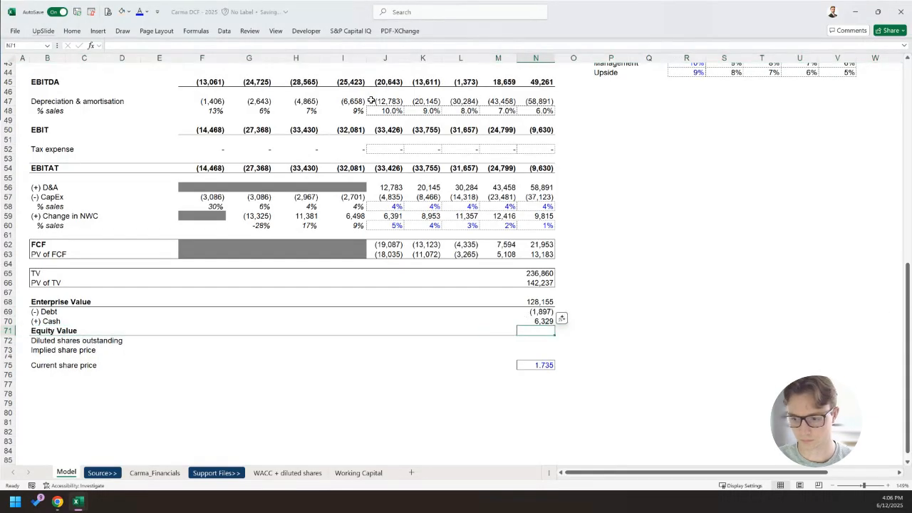
# Border the Equity Value row, B71:N71, along its top and bottom edges.
pyautogui.hotkey('ctrl', 'shift', 'Left')
pyautogui.press('alt')
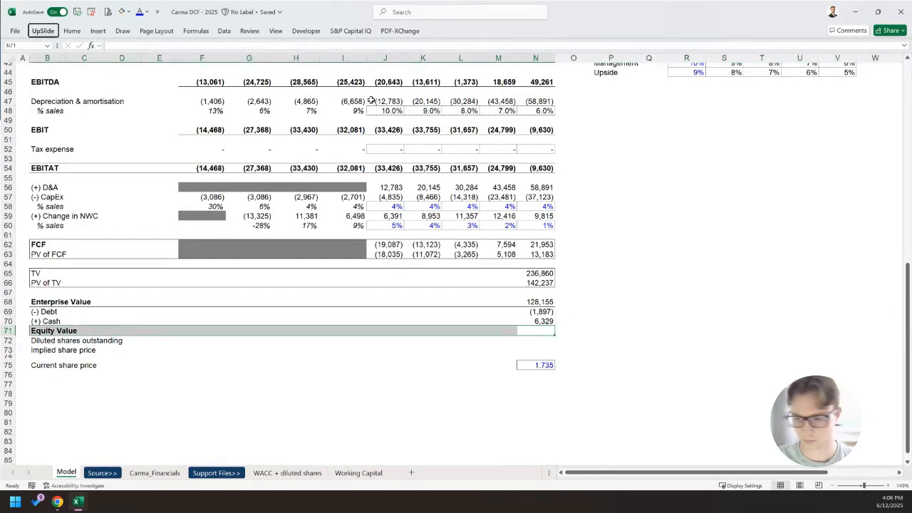
pyautogui.press('h')
pyautogui.press('b')
pyautogui.press('s')
pyautogui.hotkey('shift', 'BackSpace')
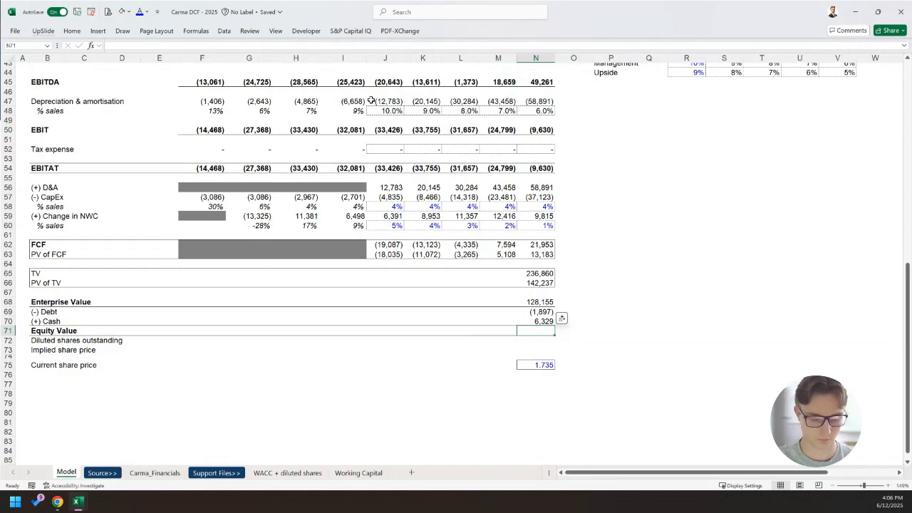
# Calculate Equity Value in N71 as the sum of Enterprise Value, Debt and Cash, N68:N70.
pyautogui.hotkey('alt', '=')
pyautogui.press('Escape')
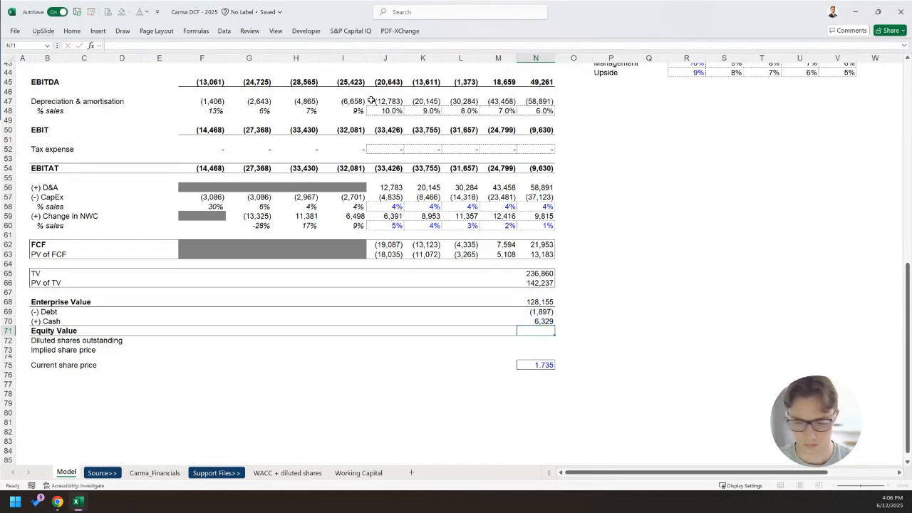
pyautogui.write('=SUM(')
pyautogui.press('Up')
pyautogui.press('Up')
pyautogui.press('Up')
pyautogui.hotkey('shift', 'Down')
pyautogui.hotkey('shift', 'Down')
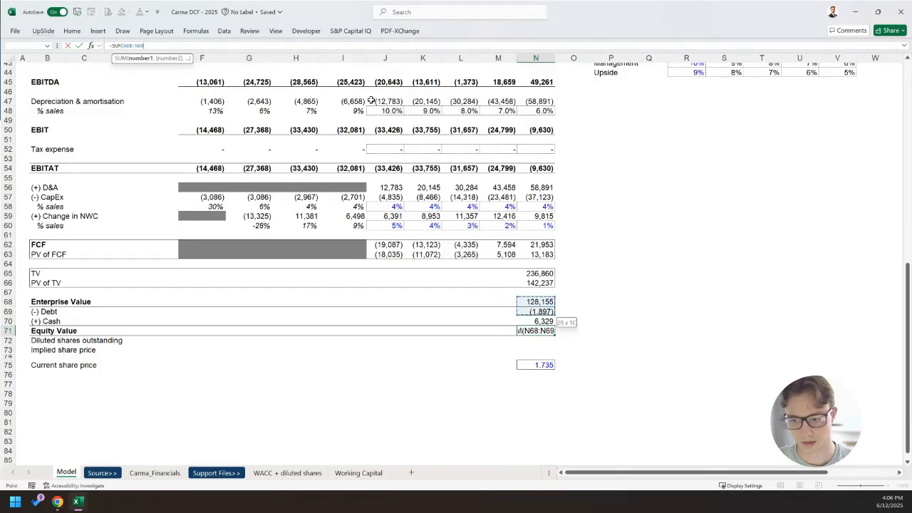
pyautogui.hotkey('ctrl', 'Return')
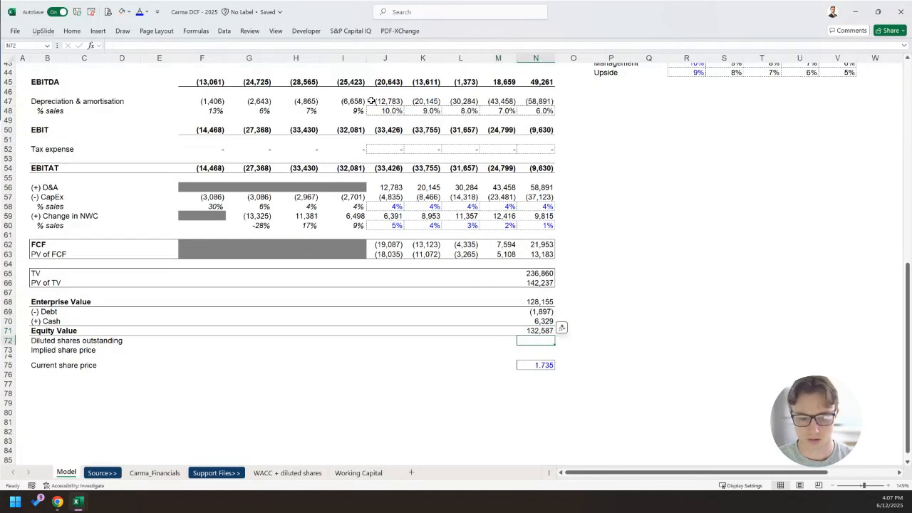
# Link Diluted shares outstanding in N72 to the diluted share count in D29 of the WACC + diluted shares sheet.
pyautogui.write('=')
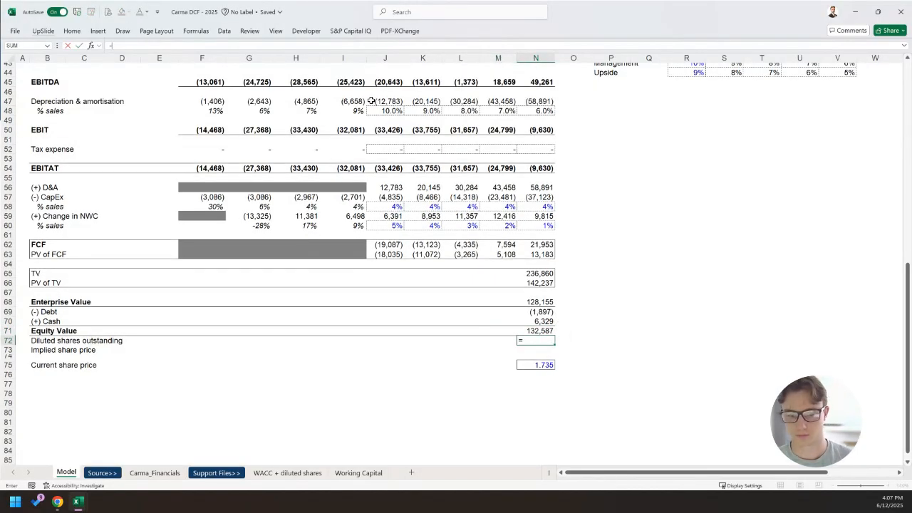
pyautogui.hotkey('ctrl', 'pagedown')
pyautogui.hotkey('ctrl', 'pagedown')
pyautogui.hotkey('ctrl', 'pagedown')
pyautogui.hotkey('ctrl', 'pagedown')
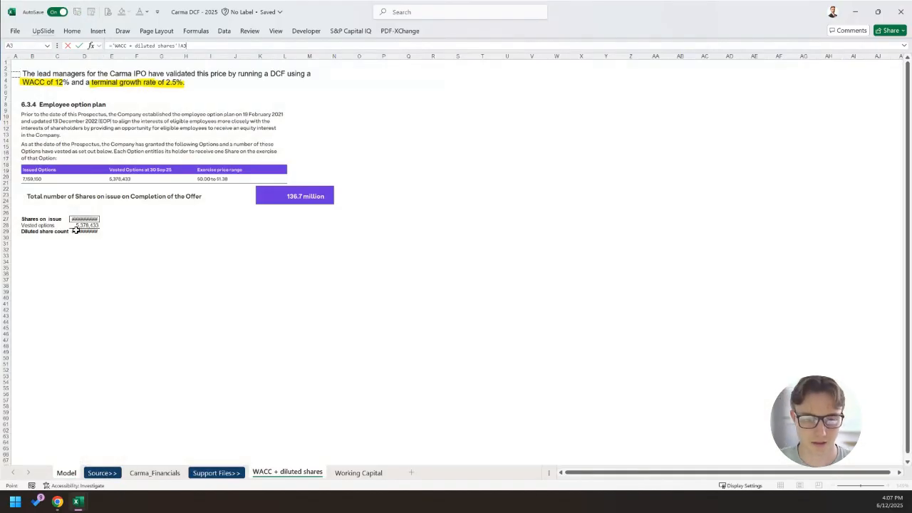
pyautogui.click(98, 232)
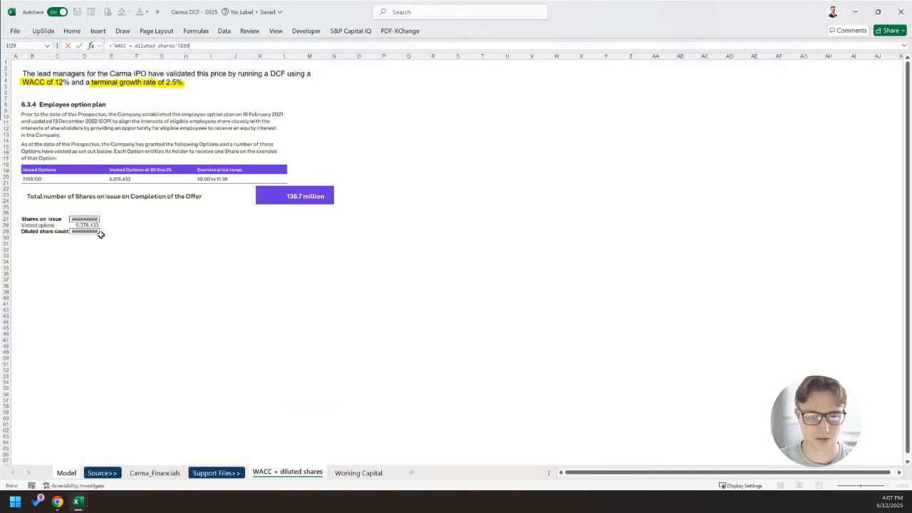
pyautogui.press('Return')
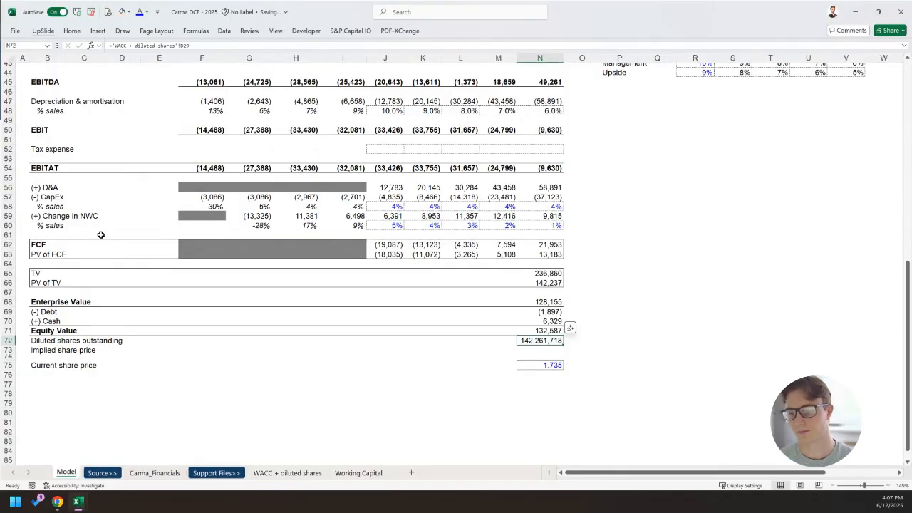
# Divide the linked diluted share count in N72 by 1000 to express it in thousands.
pyautogui.press('F2')
pyautogui.write('/1000')
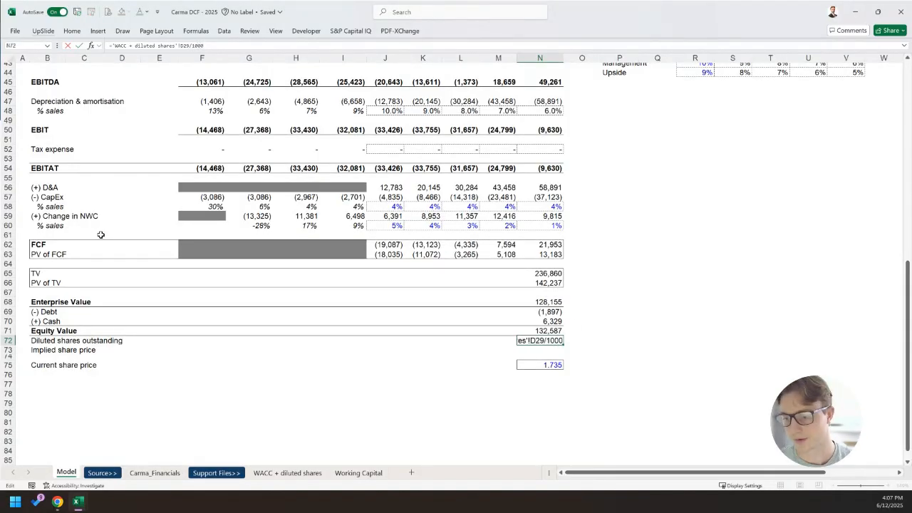
pyautogui.press('Return')
pyautogui.press('Up')
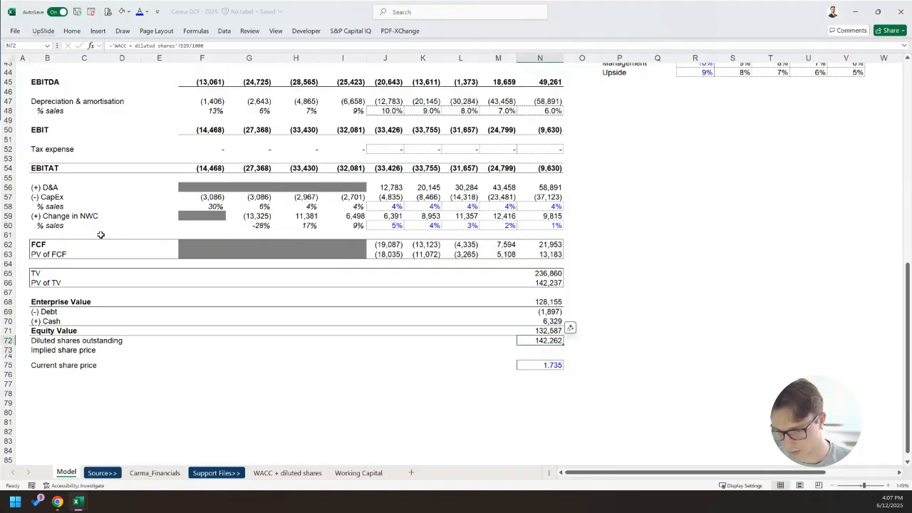
pyautogui.press('Left')
pyautogui.press('Right')
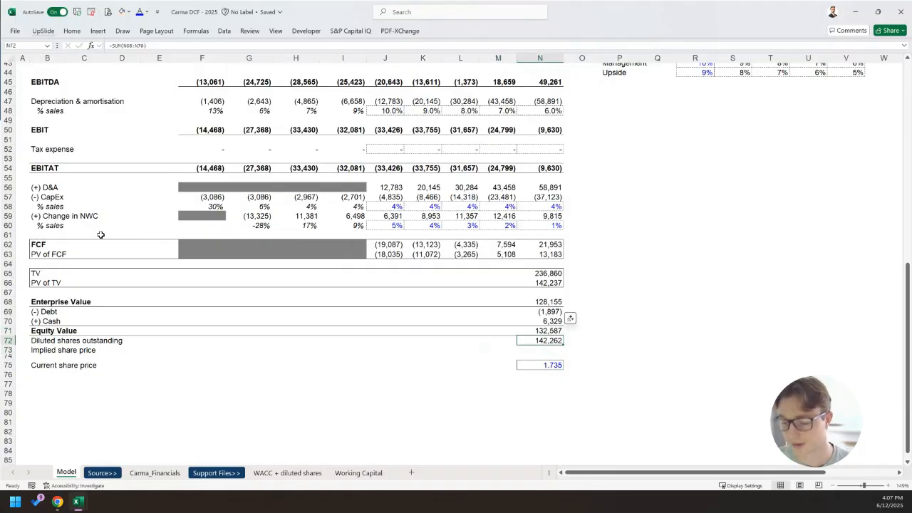
# Calculate the Implied share price in N73 as Equity Value divided by Diluted shares outstanding, N71/N72.
pyautogui.hotkey('shift', 'space')
pyautogui.press('Down')
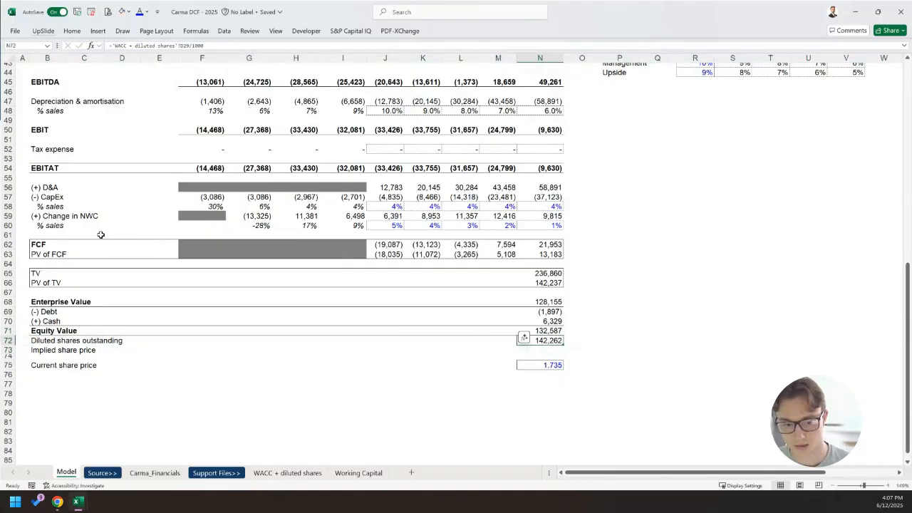
pyautogui.write('=')
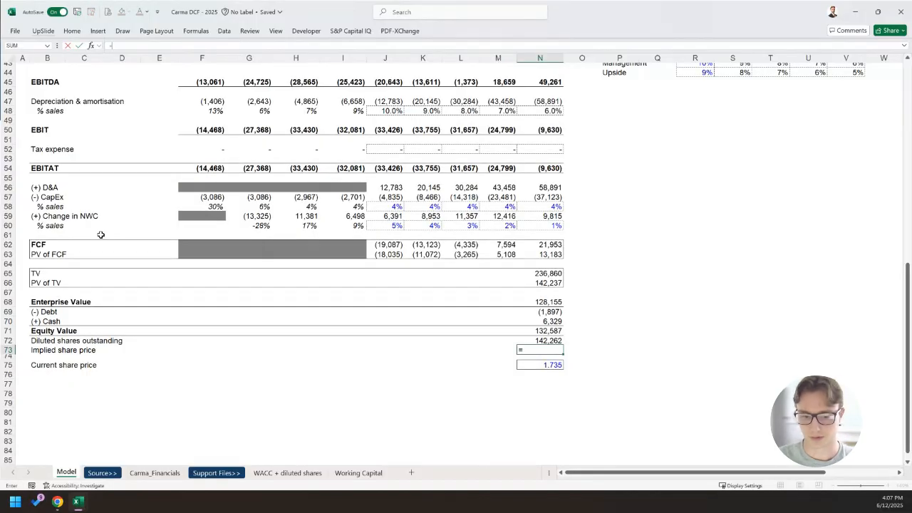
pyautogui.press('Up')
pyautogui.press('Up')
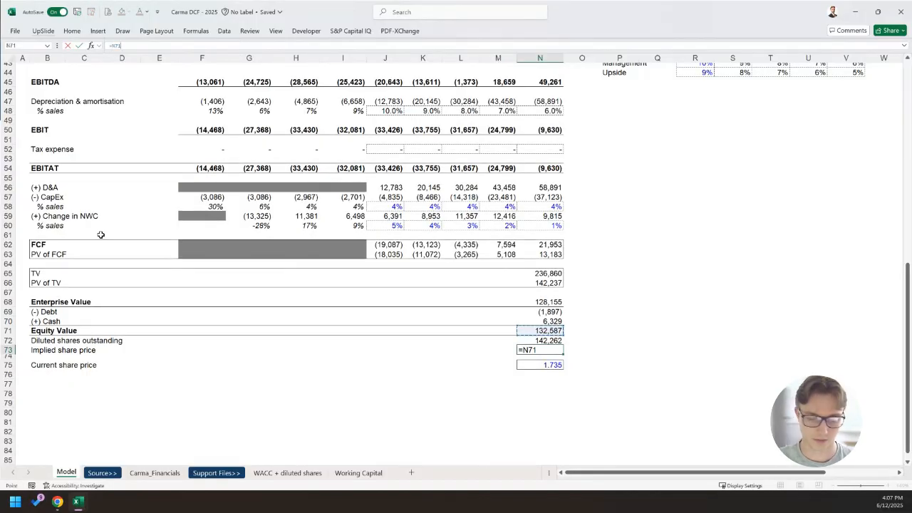
pyautogui.write('/')
pyautogui.press('Up')
pyautogui.hotkey('ctrl', 'Return')
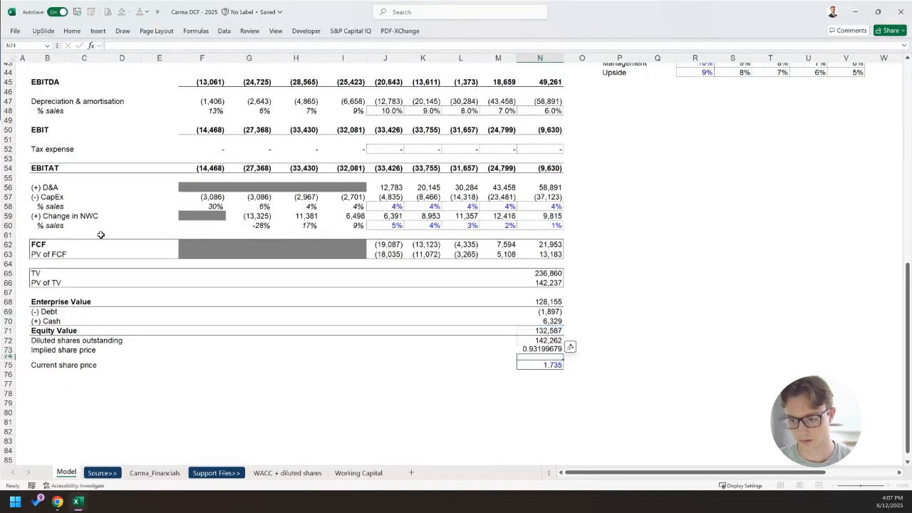
# Apply the custom number format 0.00 to the implied share price in N73.
pyautogui.hotkey('ctrl', '1')
pyautogui.press('Down')
pyautogui.press('Down')
pyautogui.press('Down')
pyautogui.press('Down')
pyautogui.press('Down')
pyautogui.press('Down')
pyautogui.press('Down')
pyautogui.press('Down')
pyautogui.press('Down')
pyautogui.press('Down')
pyautogui.press('Down')
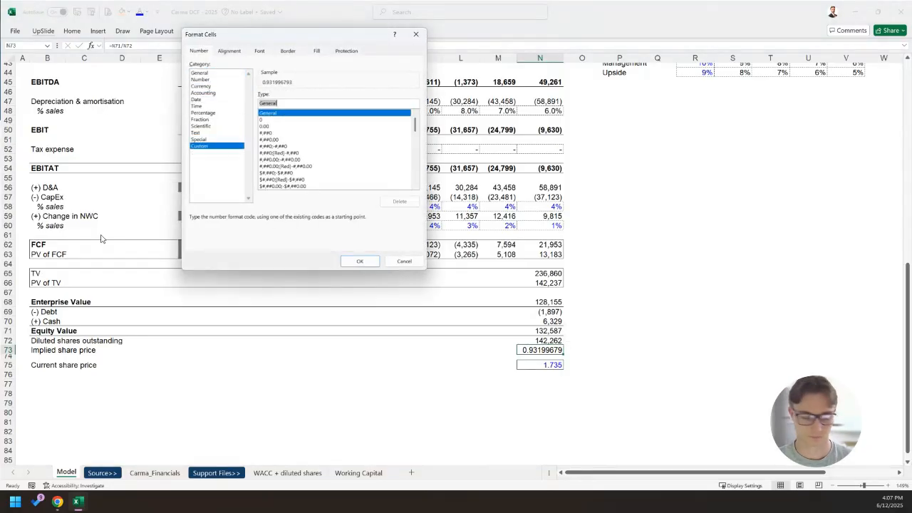
pyautogui.write('0')
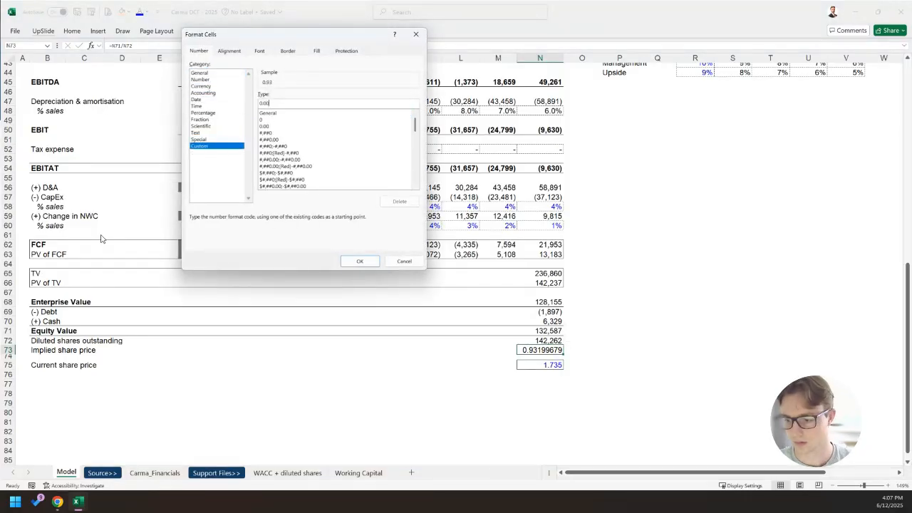
pyautogui.write('.00')
pyautogui.press('Return')
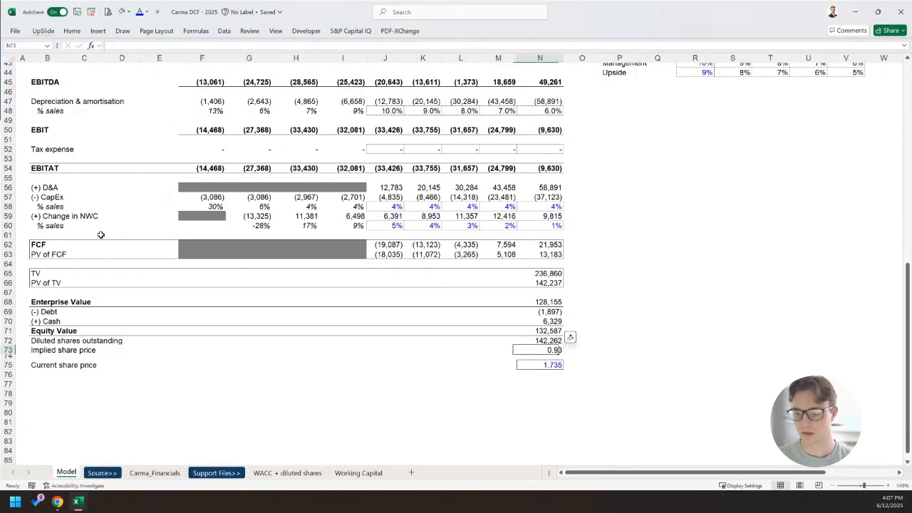
# Make the implied share price in N73 bold with a box border and the custom number format $0.00.
pyautogui.press('alt')
pyautogui.press('h')
pyautogui.press('1')
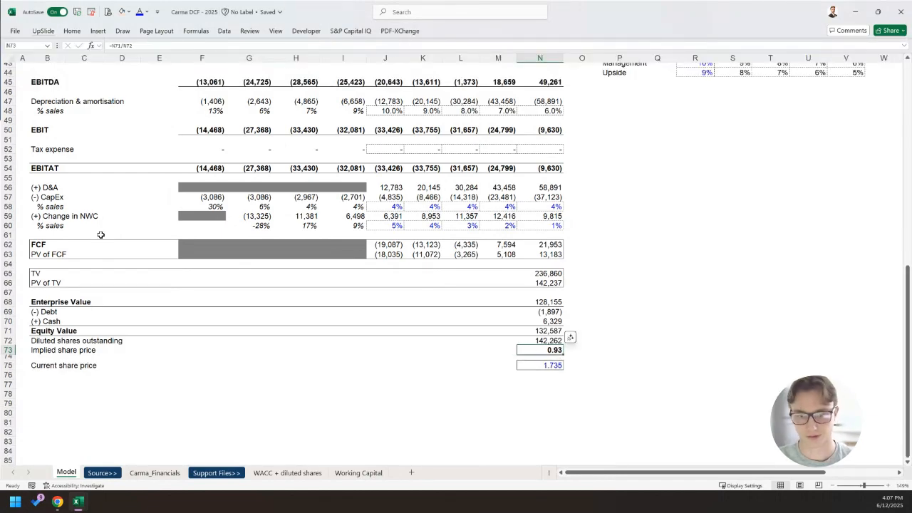
pyautogui.hotkey('ctrl', '1')
pyautogui.press('Down')
pyautogui.press('Down')
pyautogui.press('Down')
pyautogui.press('Down')
pyautogui.press('Down')
pyautogui.press('Down')
pyautogui.press('Down')
pyautogui.press('Down')
pyautogui.press('Down')
pyautogui.press('Down')
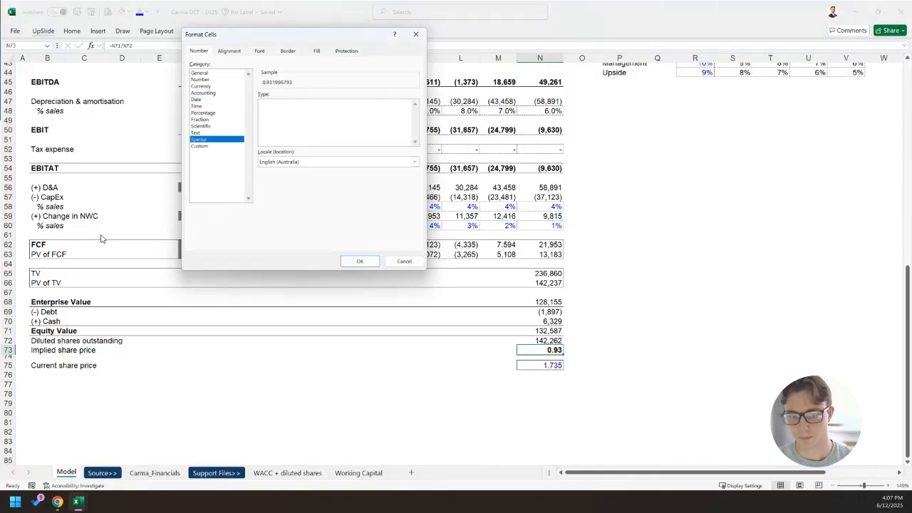
pyautogui.write('$0.00')
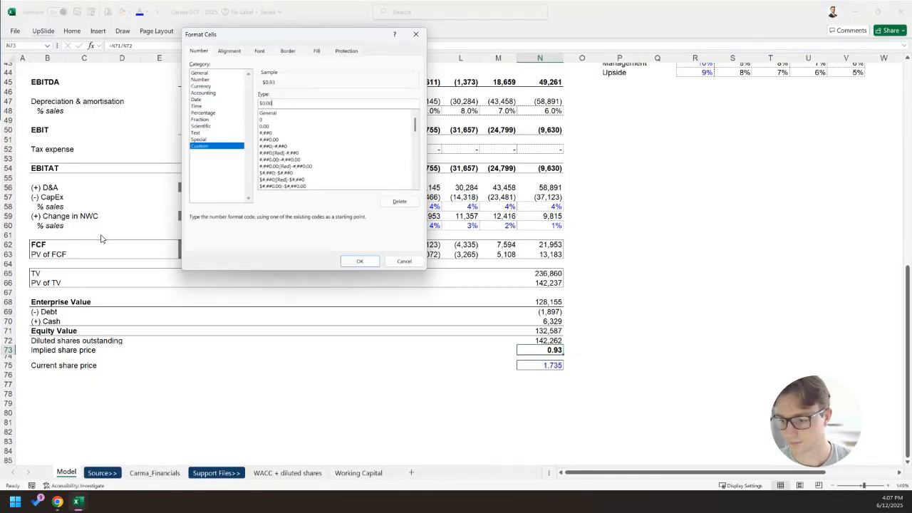
pyautogui.press('Return')
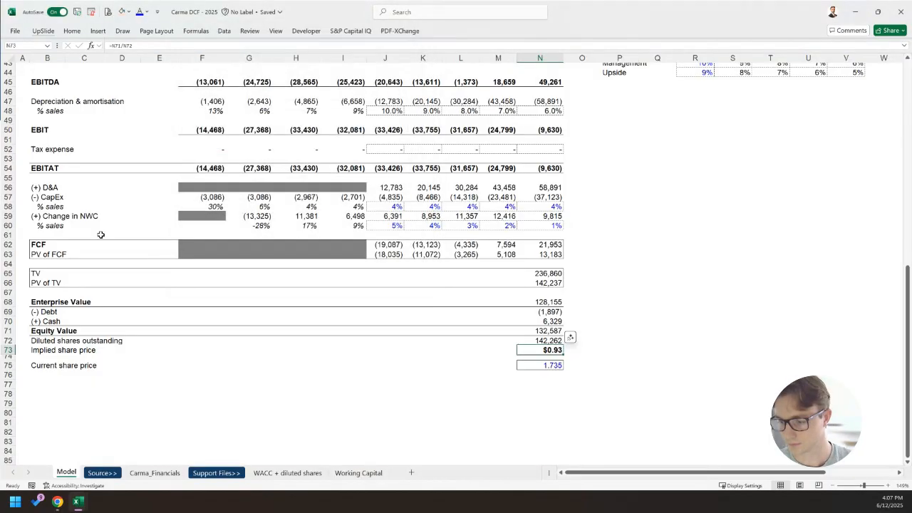
# Compare the implied share price in N73 with the current share price in N75.
pyautogui.press('Down')
pyautogui.press('Down')
pyautogui.scroll(-1, 287, 413)
pyautogui.press('Up')
pyautogui.press('Up')
pyautogui.scroll(1, 357, 420)
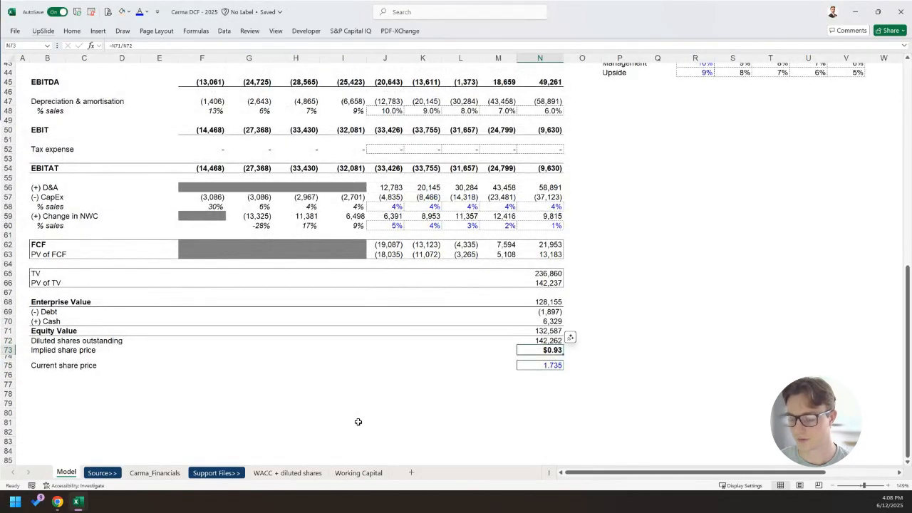
pyautogui.scroll(4, 340, 370)
pyautogui.scroll(-3, 356, 377)
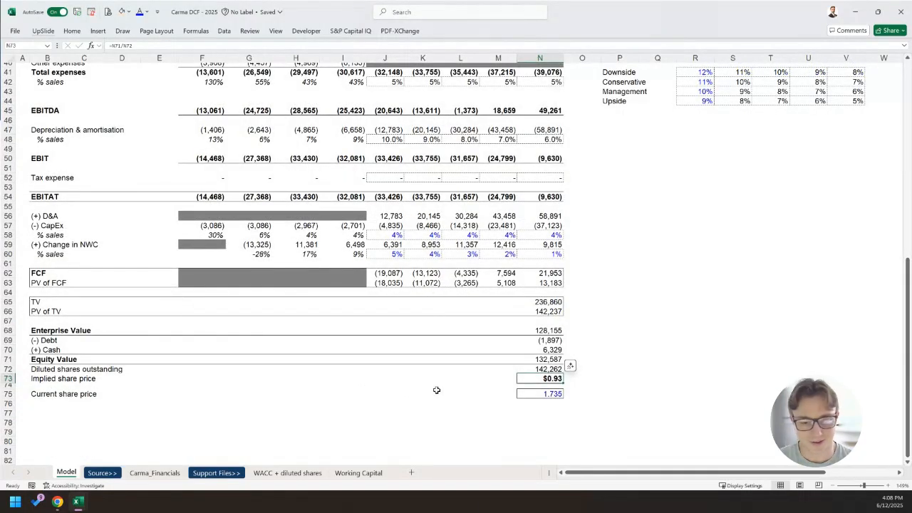
pyautogui.click(78, 393)
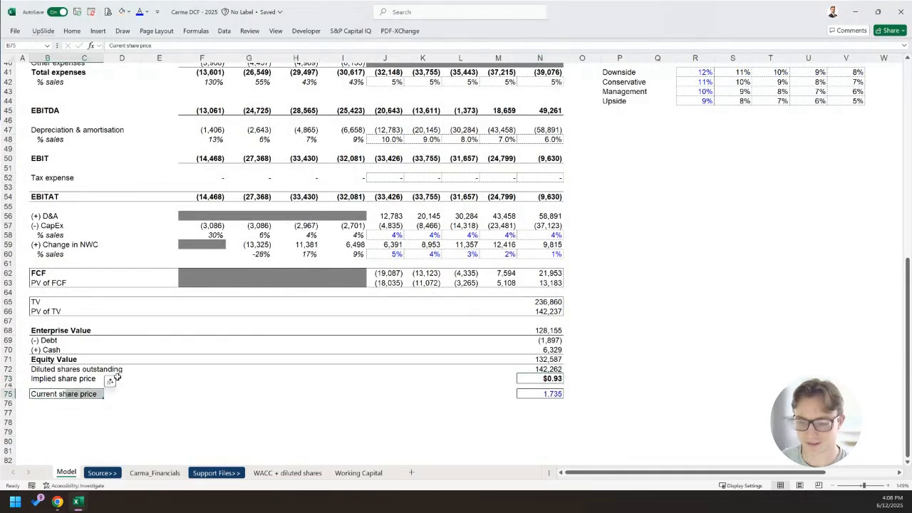
# Switch the model's scenario to Upside and return to the share price rows.
pyautogui.scroll(13, 114, 370)
pyautogui.click(130, 126)
pyautogui.click(106, 165)
pyautogui.scroll(-9, 139, 184)
pyautogui.scroll(-5, 145, 185)
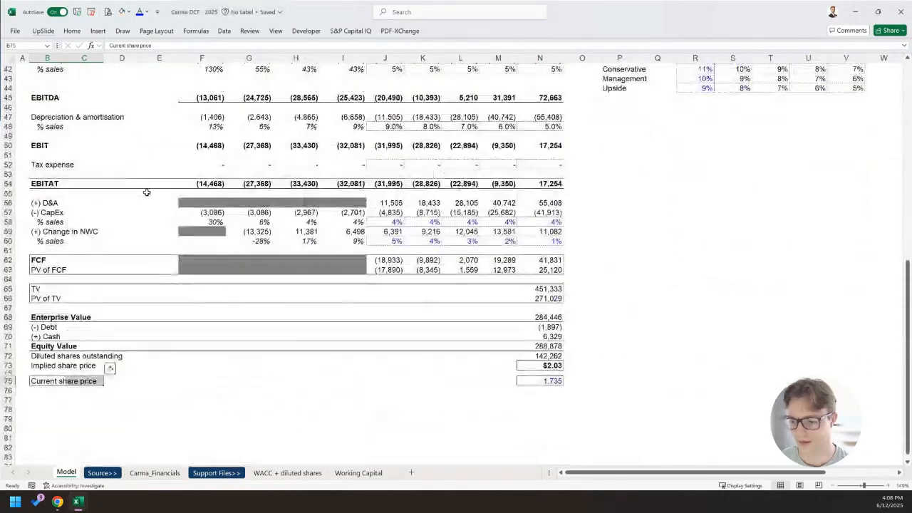
# Examine the Upside scenario's implied share price against the current share price, along with the projections behind it.
pyautogui.hotkey('ctrl', 'Right')
pyautogui.scroll(4, 379, 375)
pyautogui.scroll(5, 380, 376)
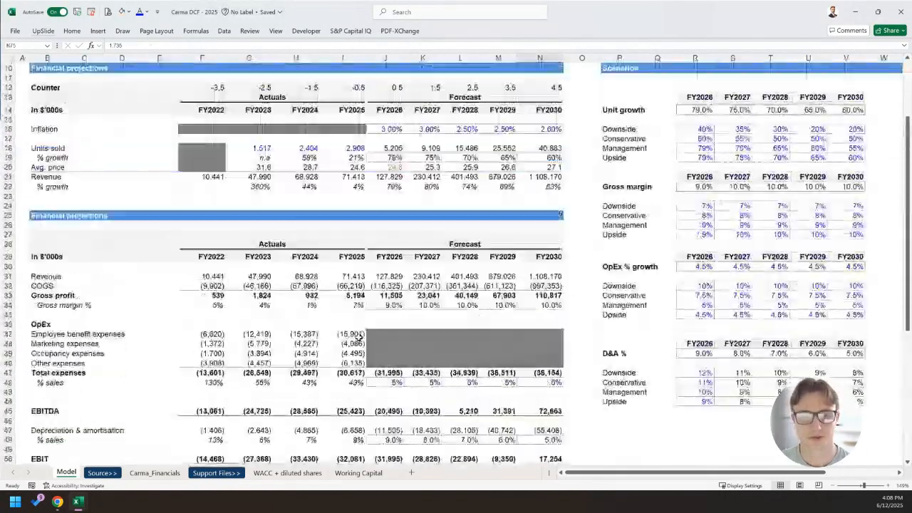
pyautogui.scroll(-10, 533, 351)
pyautogui.scroll(-3, 534, 342)
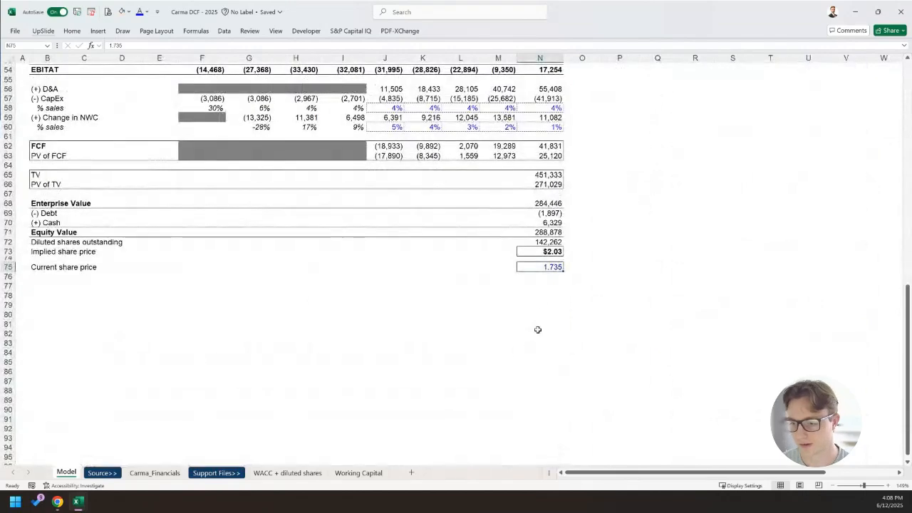
pyautogui.moveTo(532, 265); pyautogui.dragTo(532, 258)
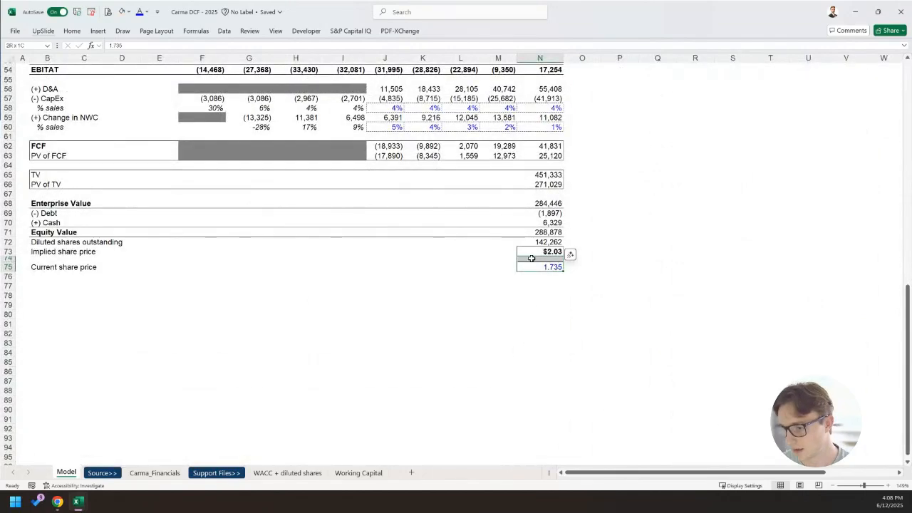
pyautogui.click(502, 285)
pyautogui.click(542, 252)
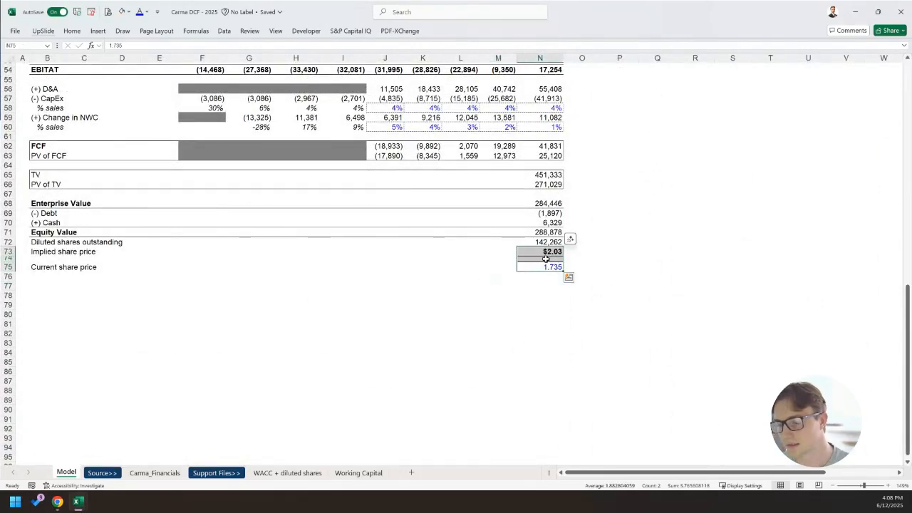
pyautogui.scroll(14, 513, 283)
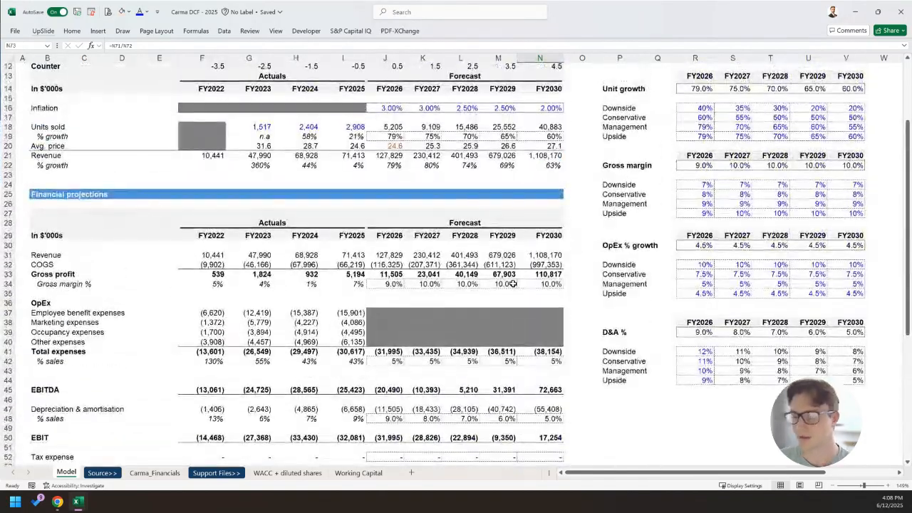
pyautogui.scroll(2, 513, 284)
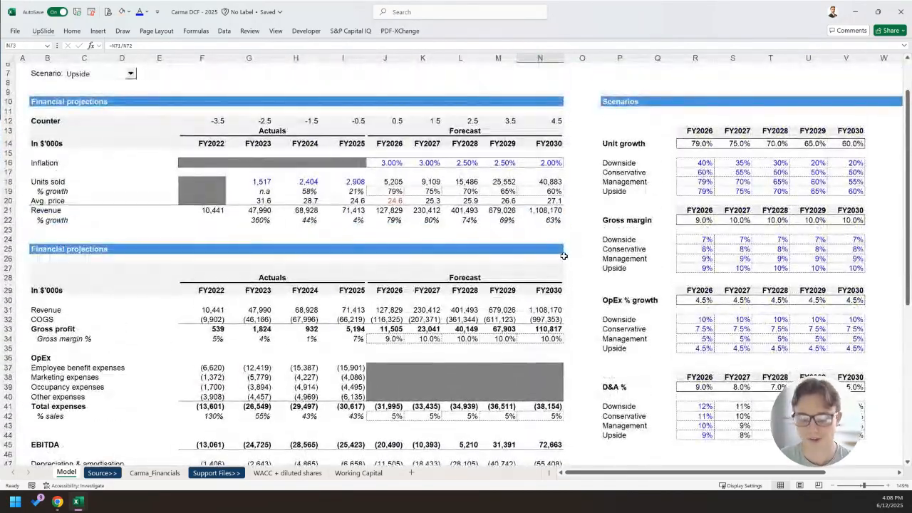
pyautogui.moveTo(701, 191); pyautogui.dragTo(847, 181)
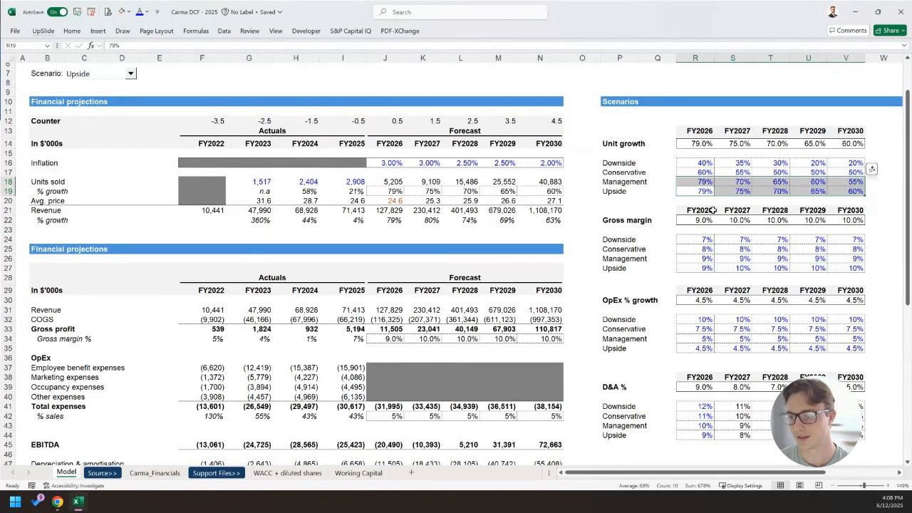
pyautogui.moveTo(676, 195); pyautogui.dragTo(670, 195)
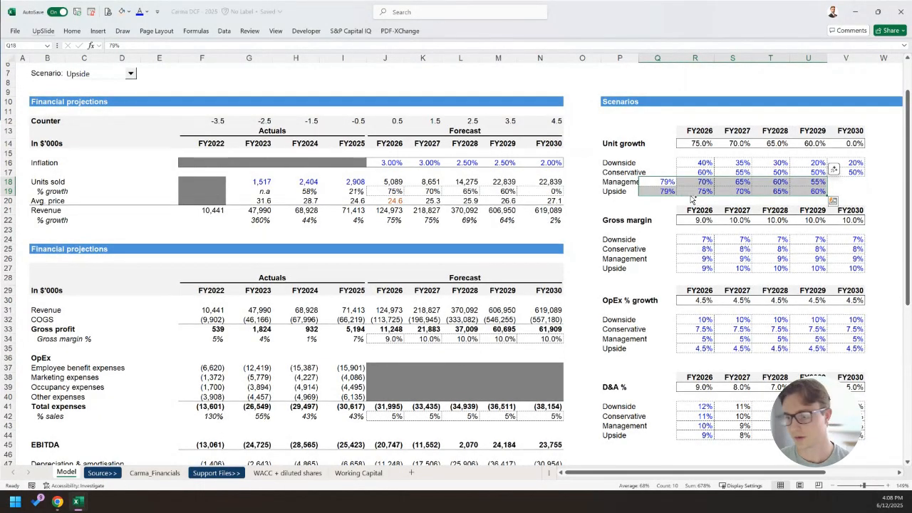
pyautogui.hotkey('ctrl', 'z')
# Examine the Management and Upside unit growth assumptions for FY2026 to FY2030 and the resulting forecast of units sold.
pyautogui.click(690, 199)
pyautogui.moveTo(705, 183); pyautogui.dragTo(818, 183)
pyautogui.click(703, 191)
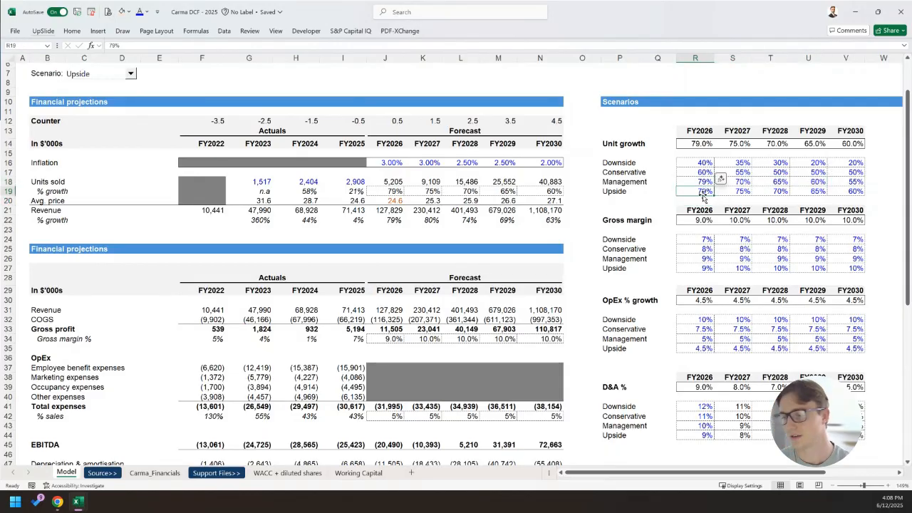
pyautogui.click(743, 199)
pyautogui.click(741, 190)
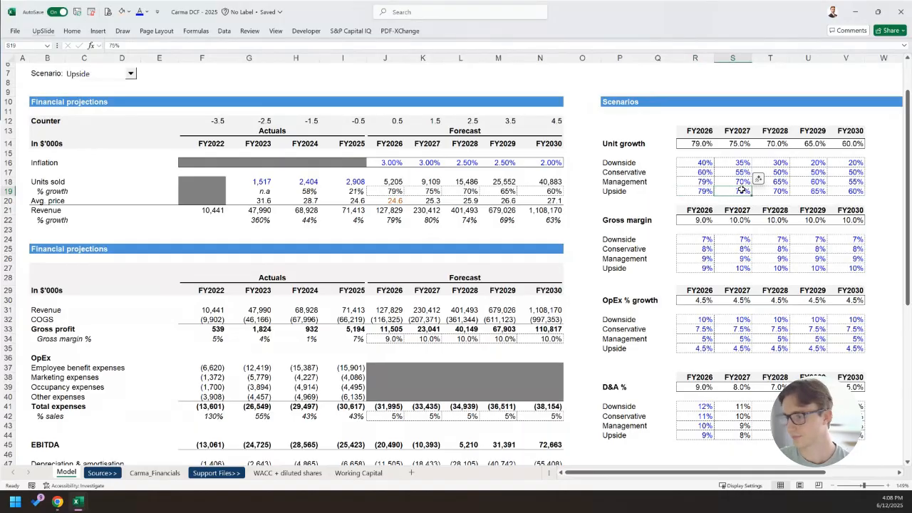
pyautogui.moveTo(766, 202); pyautogui.dragTo(848, 201)
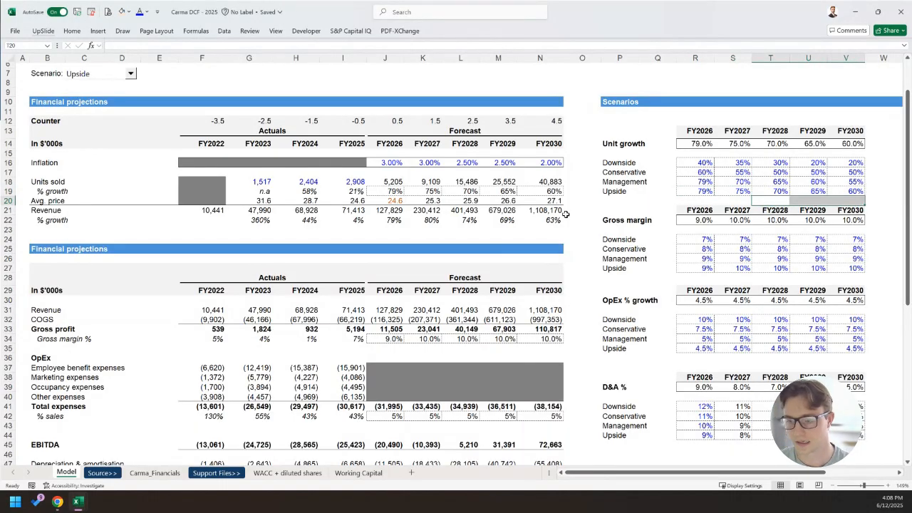
pyautogui.click(561, 183)
pyautogui.click(407, 183)
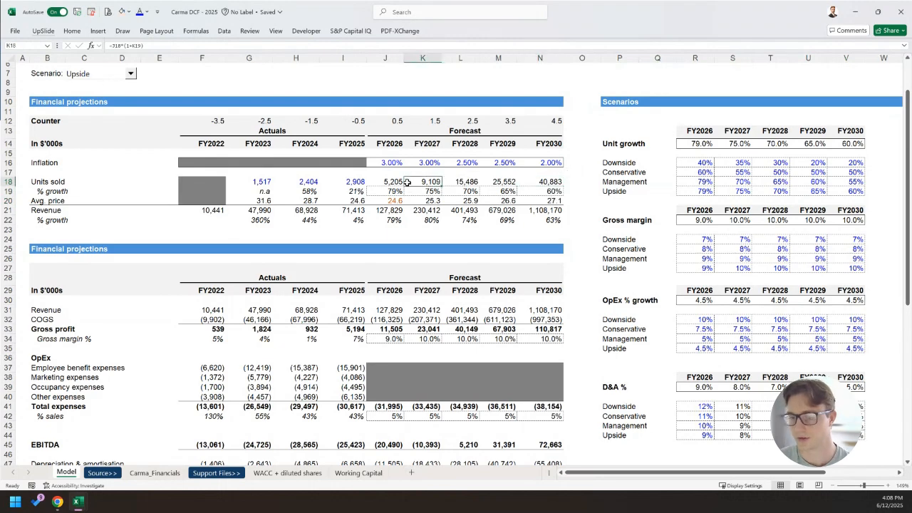
pyautogui.click(556, 184)
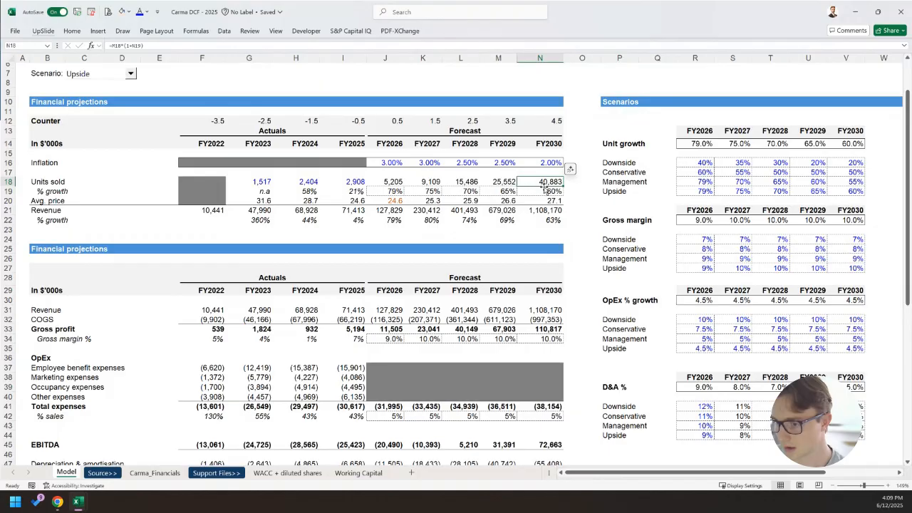
# Examine the FY2030 forecast of units sold in N18 together with its growth, average price and revenue rows.
pyautogui.scroll(-1, 544, 189)
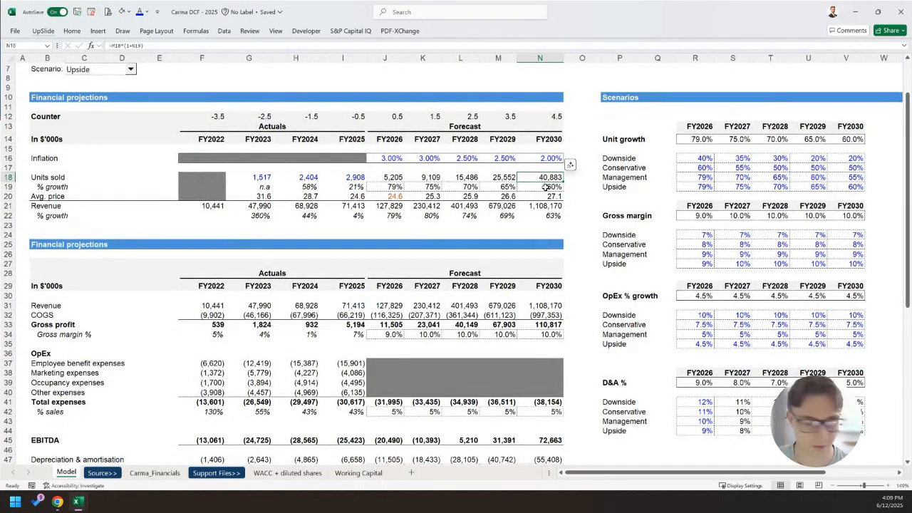
pyautogui.scroll(-1, 545, 187)
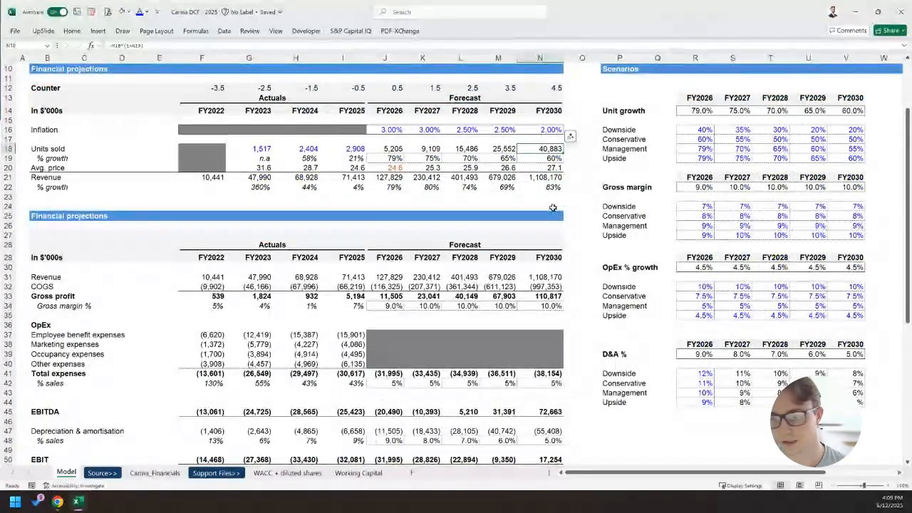
pyautogui.moveTo(549, 187); pyautogui.dragTo(553, 149)
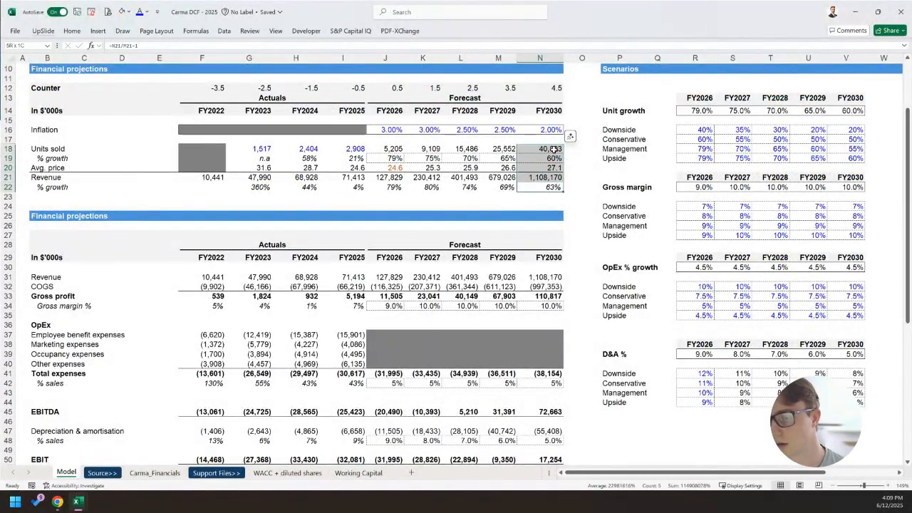
pyautogui.click(552, 148)
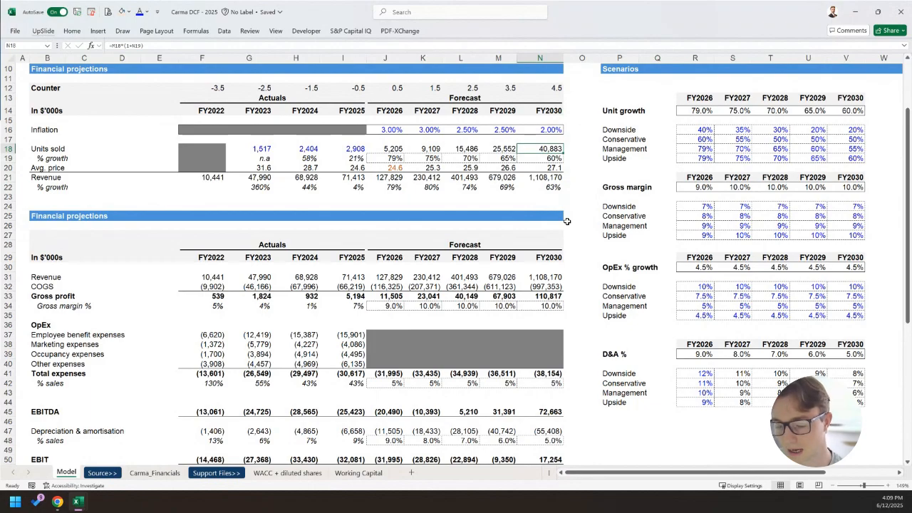
# Examine total expenses in row 41 from the FY2022 actuals to the FY2030 forecast, alongside the FY2028 EBITDA.
pyautogui.scroll(-4, 567, 221)
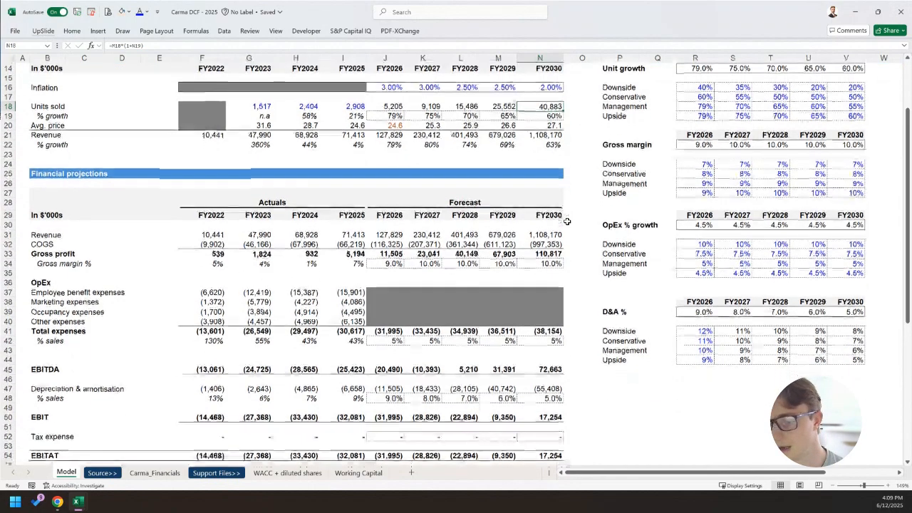
pyautogui.scroll(-2, 566, 222)
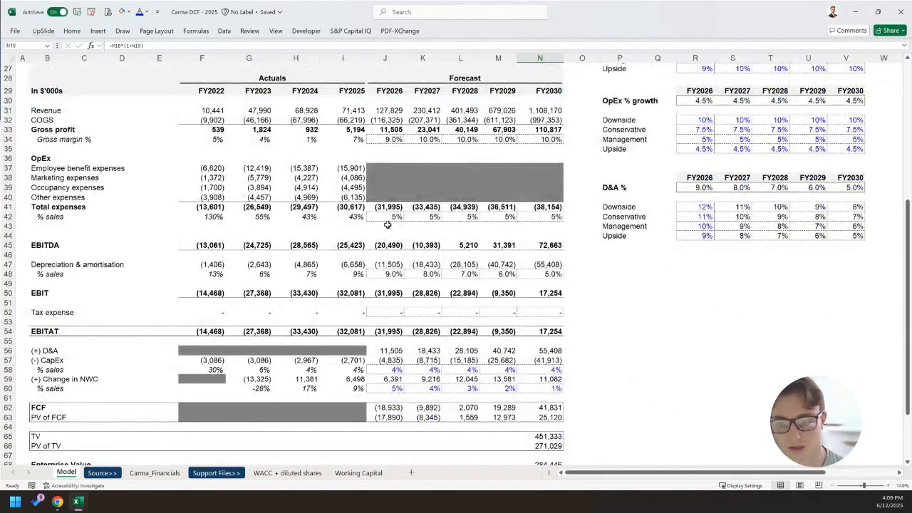
pyautogui.click(35, 158)
pyautogui.click(311, 218)
pyautogui.click(223, 206)
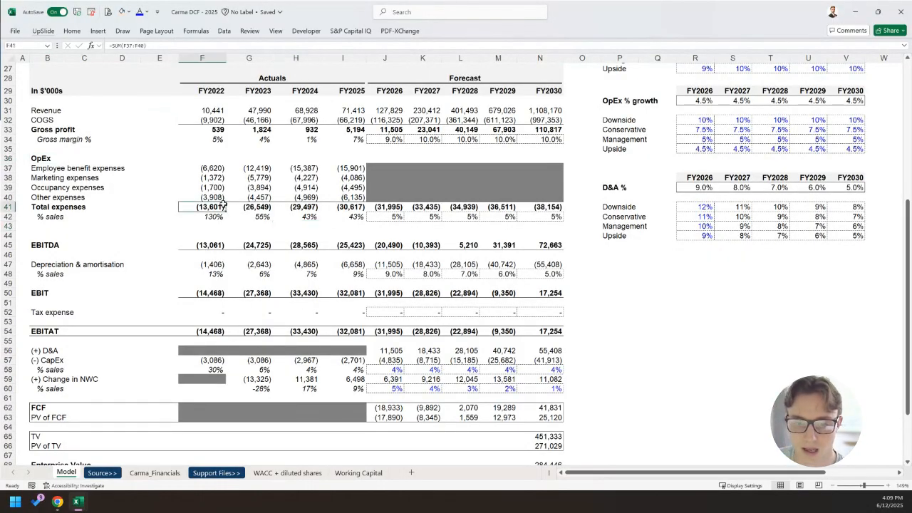
pyautogui.scroll(-1, 488, 238)
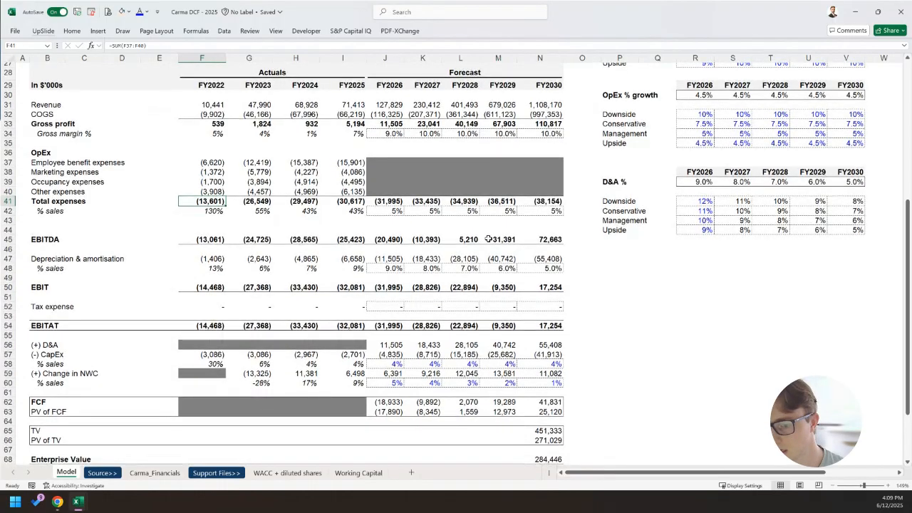
pyautogui.click(463, 239)
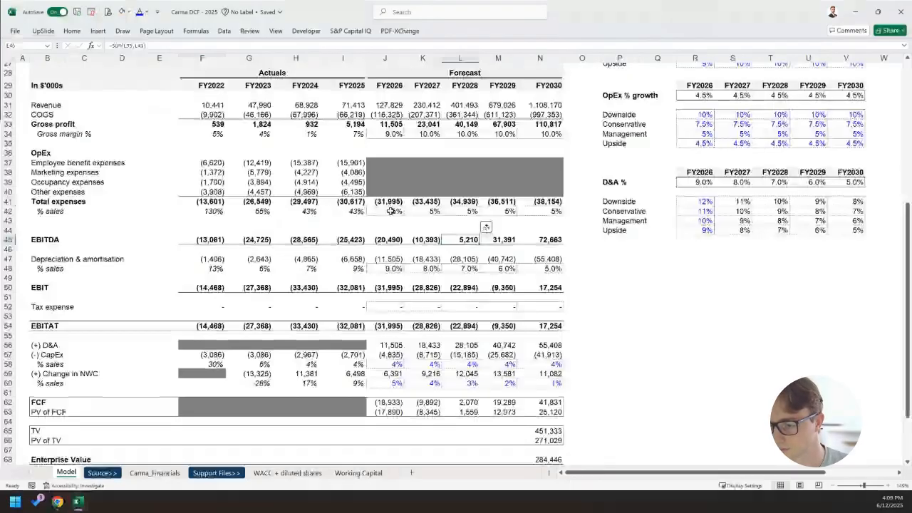
pyautogui.click(539, 201)
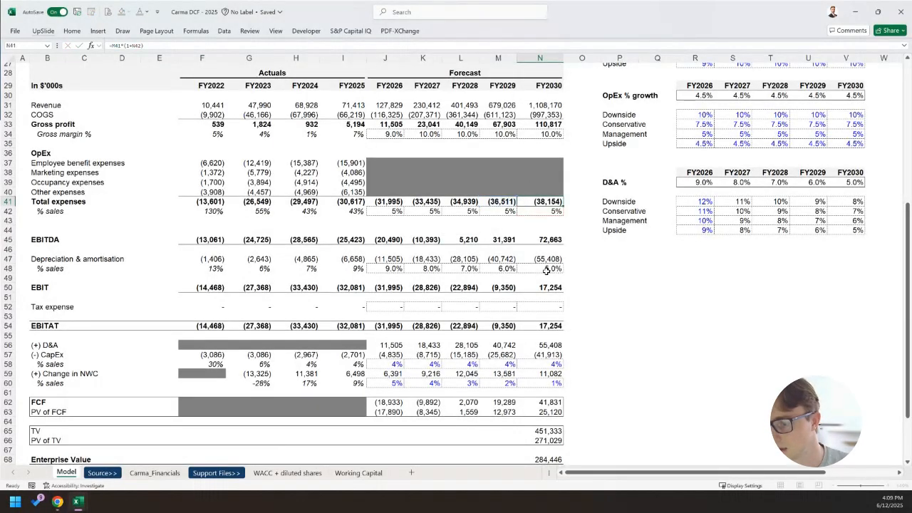
# Inspect the forecast operating expense percentages for FY2026 to FY2030 in row 42.
pyautogui.scroll(-1, 545, 271)
pyautogui.scroll(-1, 546, 271)
pyautogui.scroll(1, 545, 271)
pyautogui.scroll(-1, 546, 272)
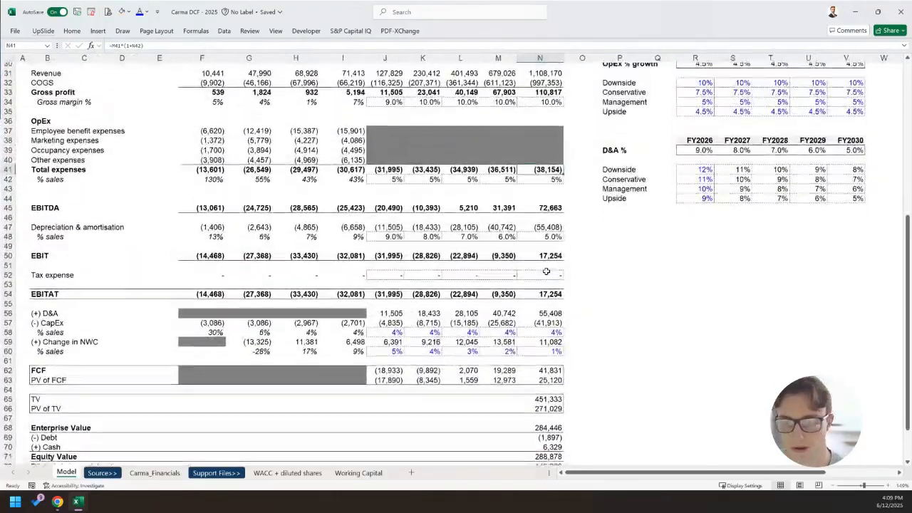
pyautogui.scroll(-2, 545, 271)
pyautogui.moveTo(388, 158); pyautogui.dragTo(548, 157)
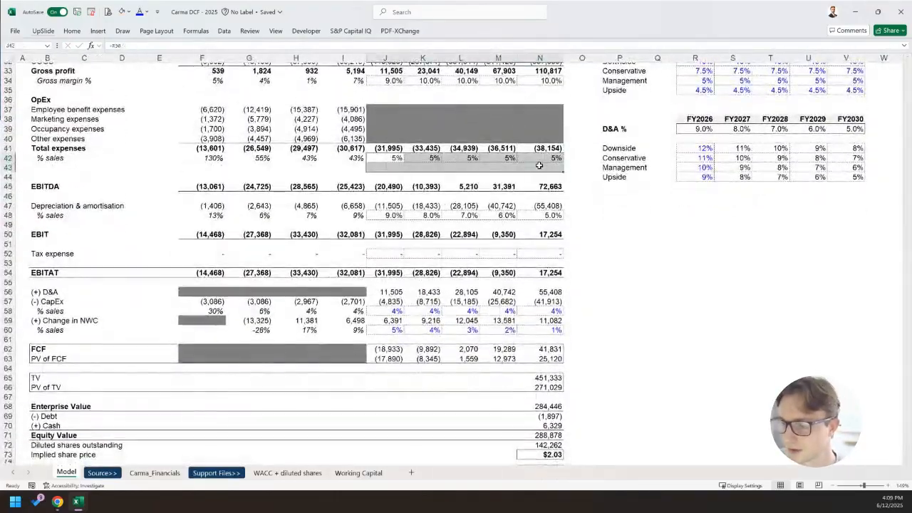
# Check the Upside implied share price in N73 against the current share price in N75.
pyautogui.scroll(1, 526, 206)
pyautogui.scroll(-3, 526, 199)
pyautogui.scroll(-2, 509, 332)
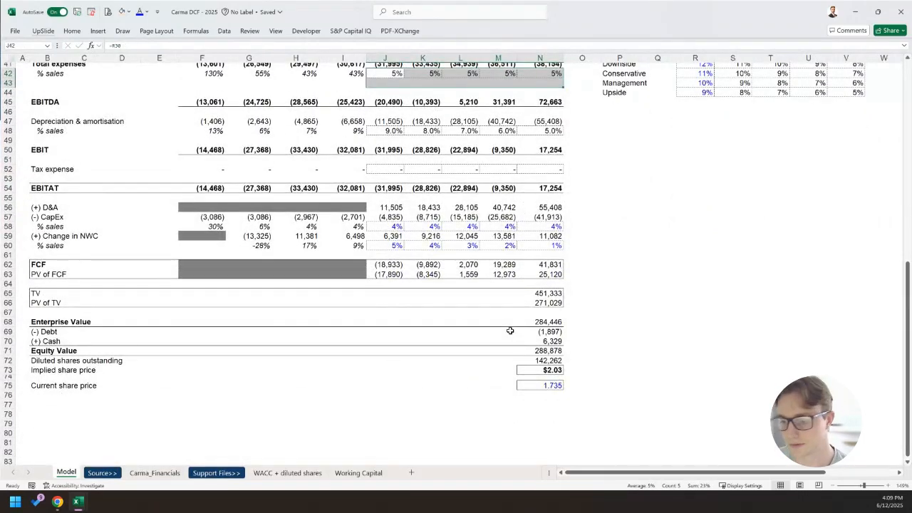
pyautogui.click(535, 370)
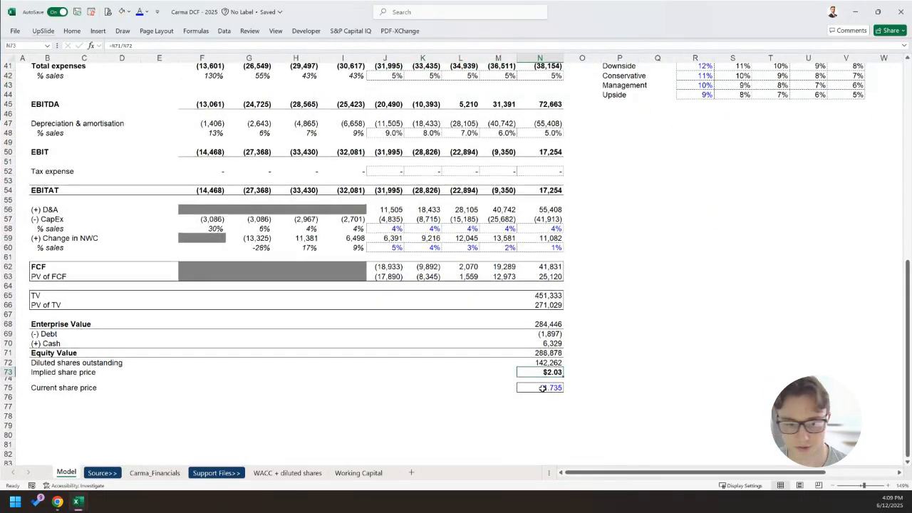
pyautogui.scroll(1, 457, 395)
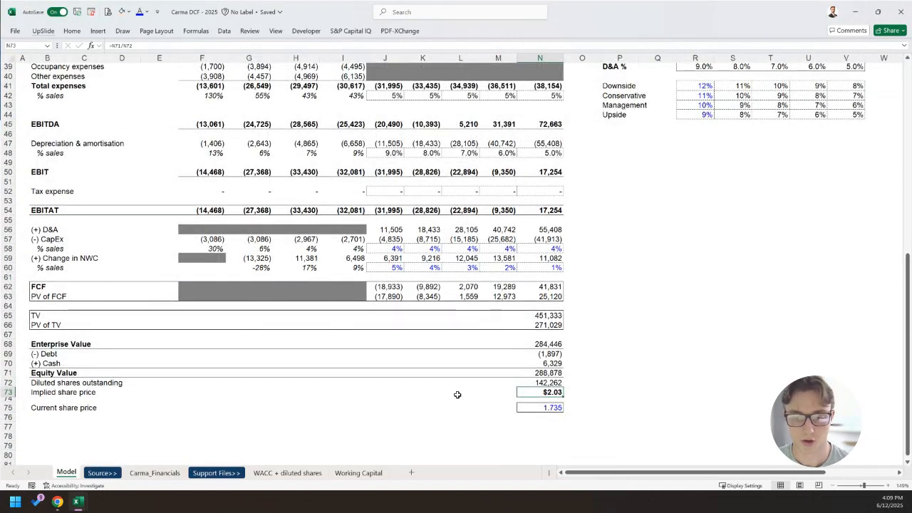
pyautogui.scroll(-1, 457, 395)
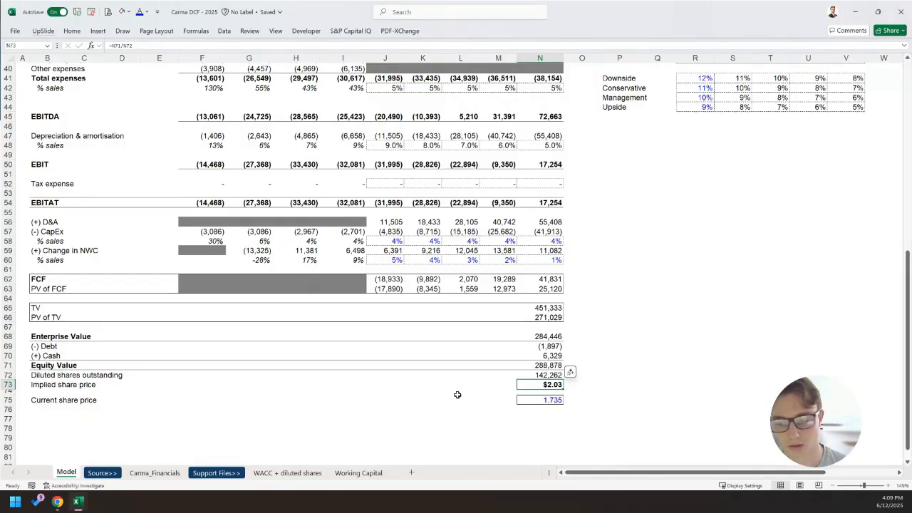
# Review the whole Upside model, from the WACC and TGR assumptions through the projections and scenario tables to the share price rows.
pyautogui.scroll(3, 488, 405)
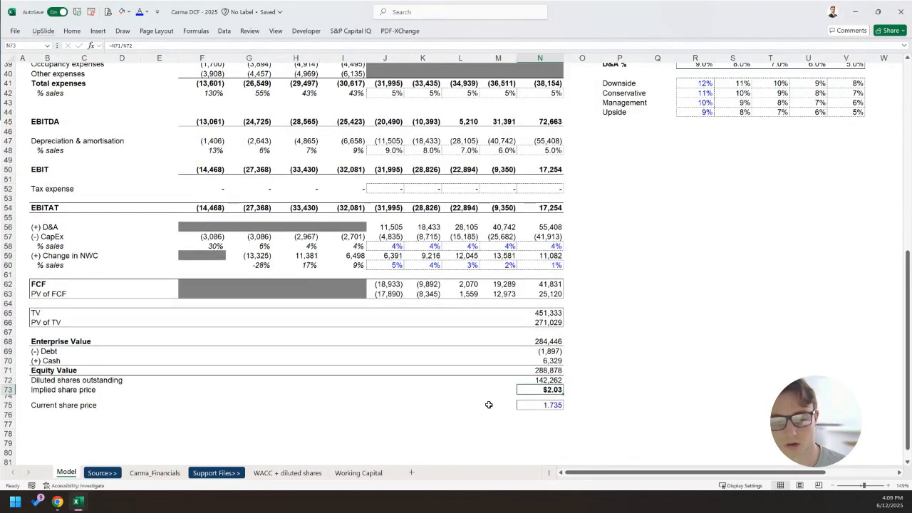
pyautogui.scroll(8, 488, 405)
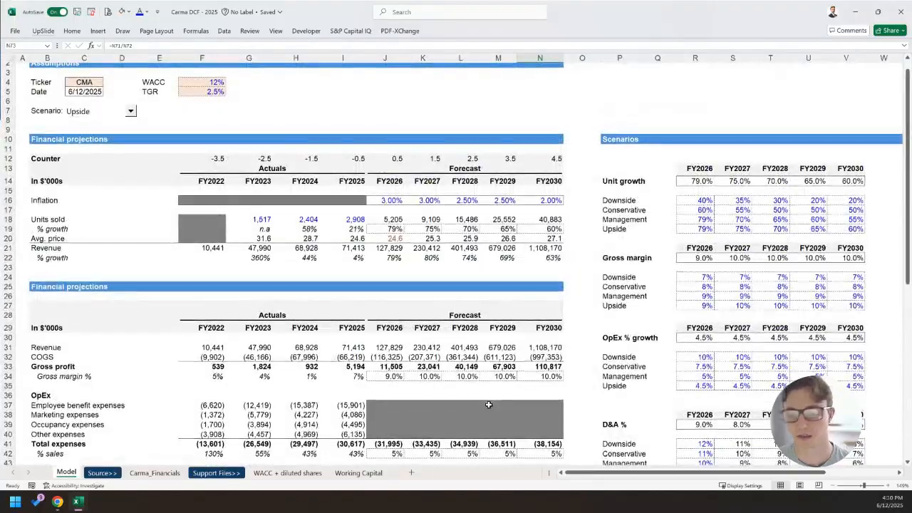
pyautogui.scroll(-6, 489, 404)
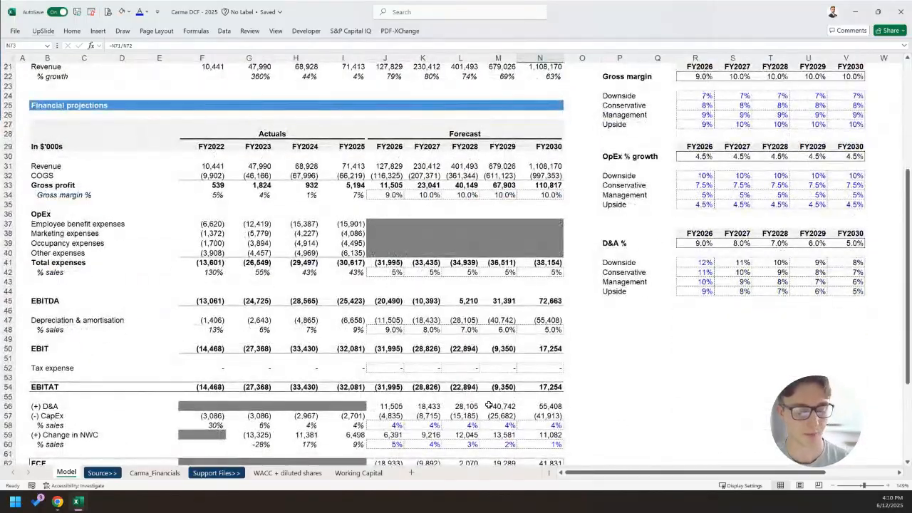
pyautogui.scroll(4, 489, 405)
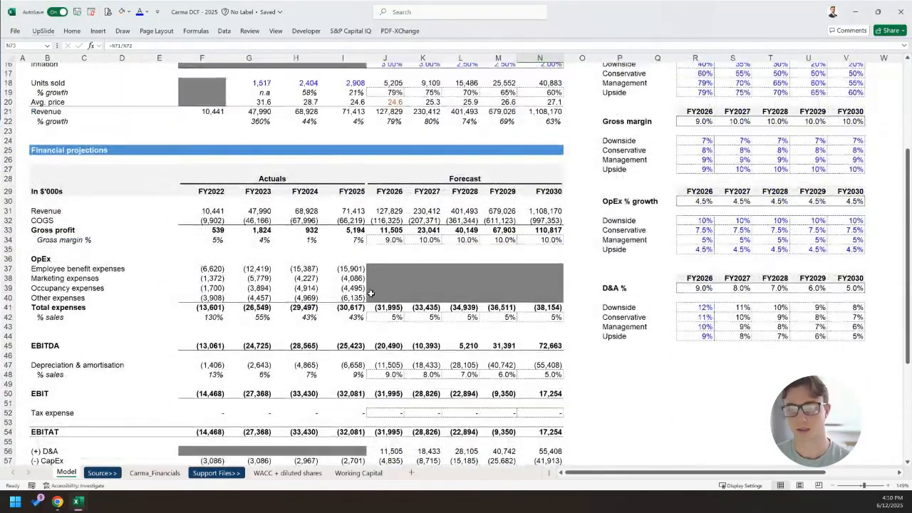
pyautogui.scroll(3, 370, 293)
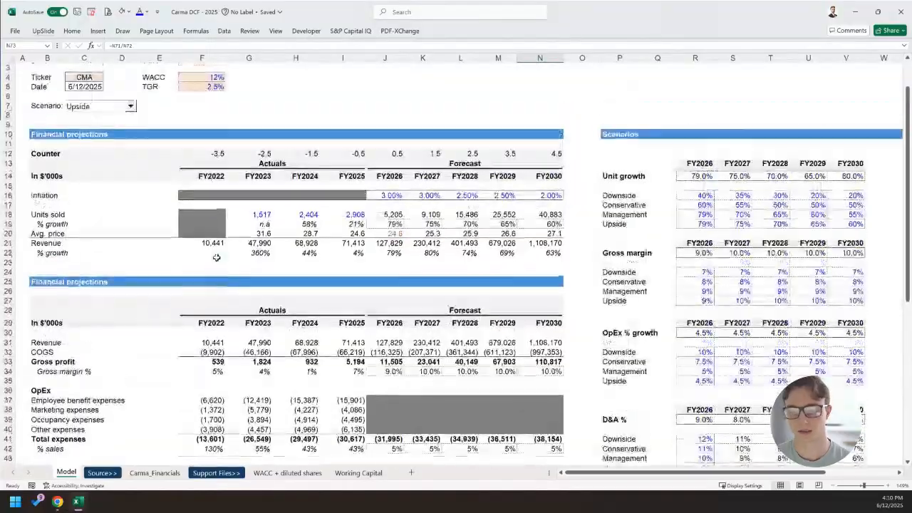
pyautogui.scroll(-12, 217, 258)
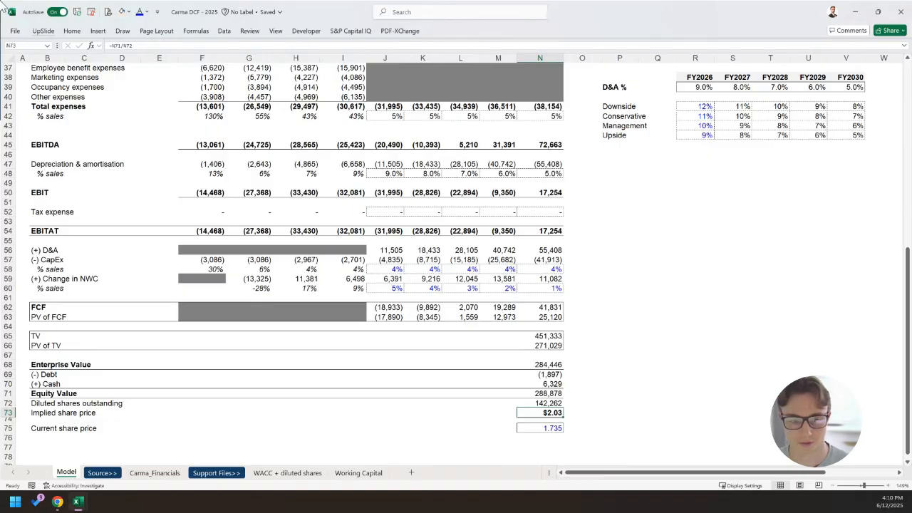
pyautogui.scroll(3, 153, 103)
pyautogui.scroll(5, 153, 104)
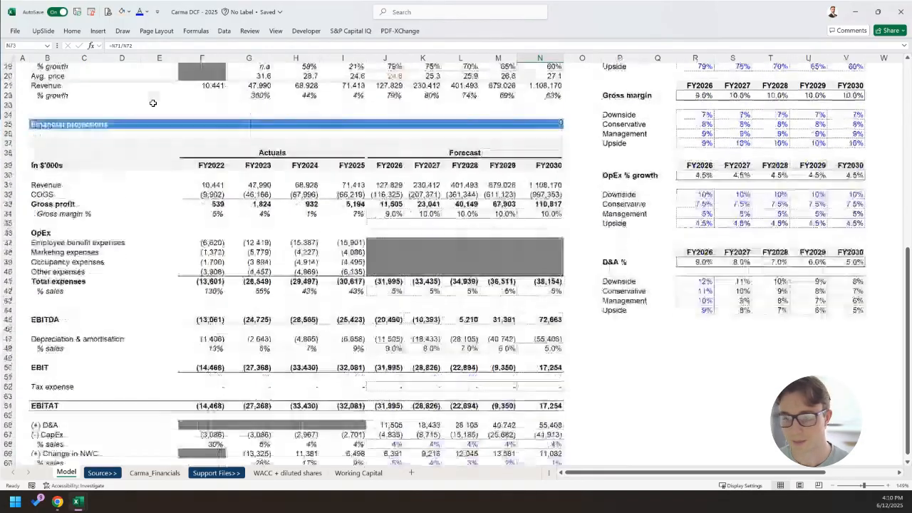
pyautogui.scroll(5, 152, 104)
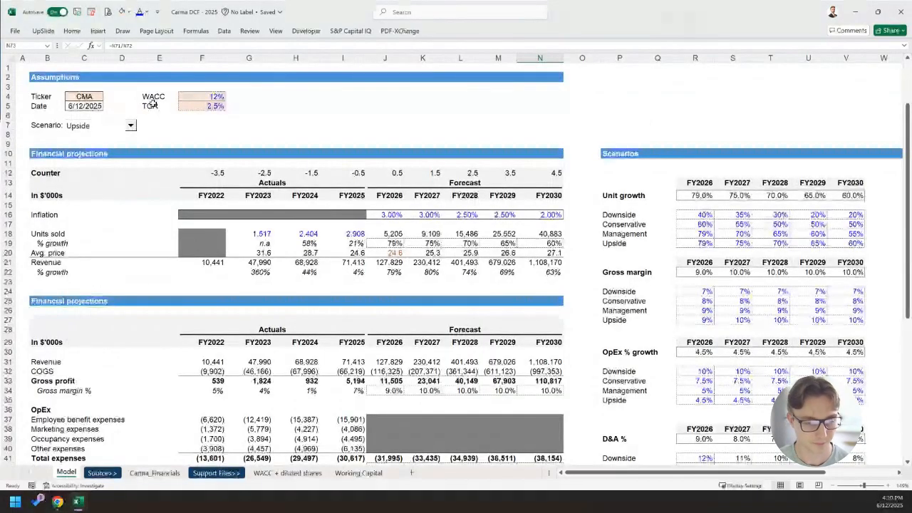
pyautogui.scroll(-9, 152, 103)
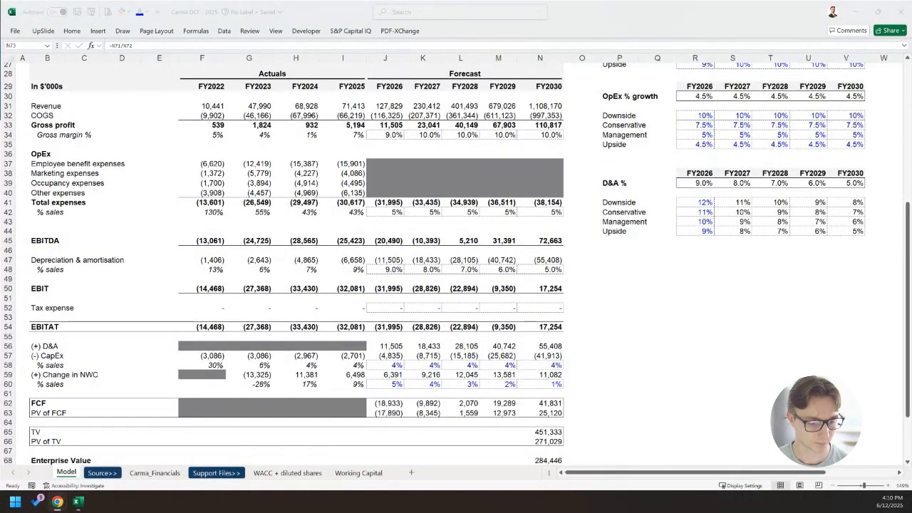